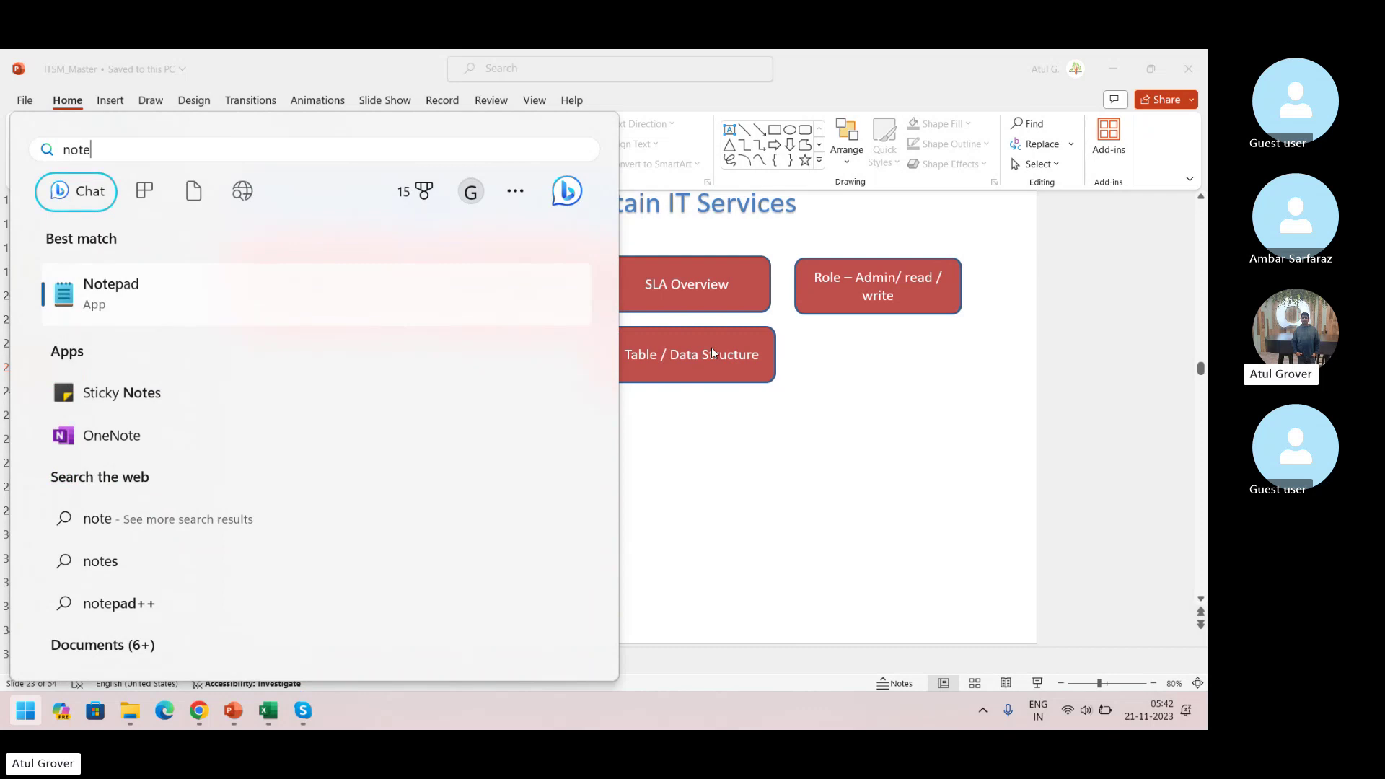
# - Open Notepad and write "Task -->" as the first line of a new note
pyautogui.press('Return')
pyautogui.write('Taskkk')
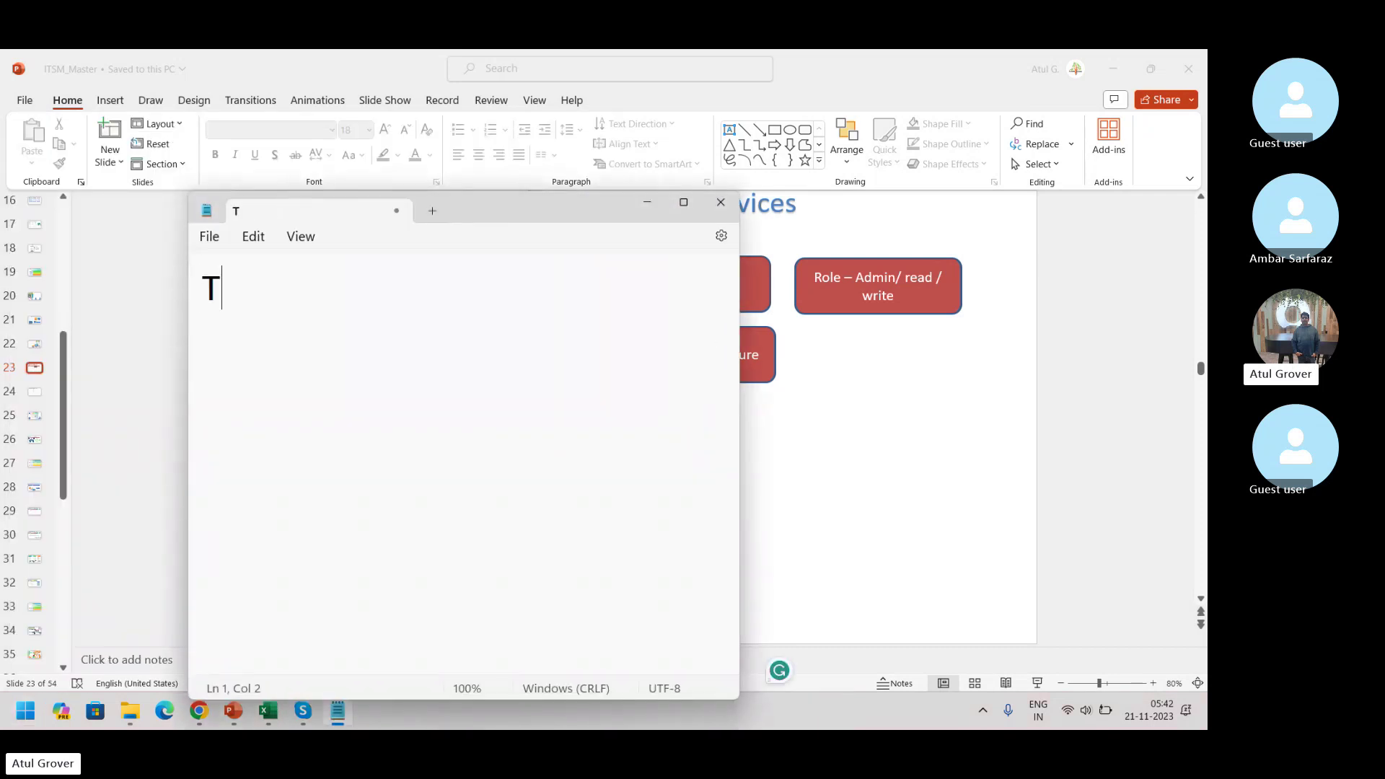
pyautogui.press('BackSpace')
pyautogui.press('BackSpace')
pyautogui.press('BackSpace')
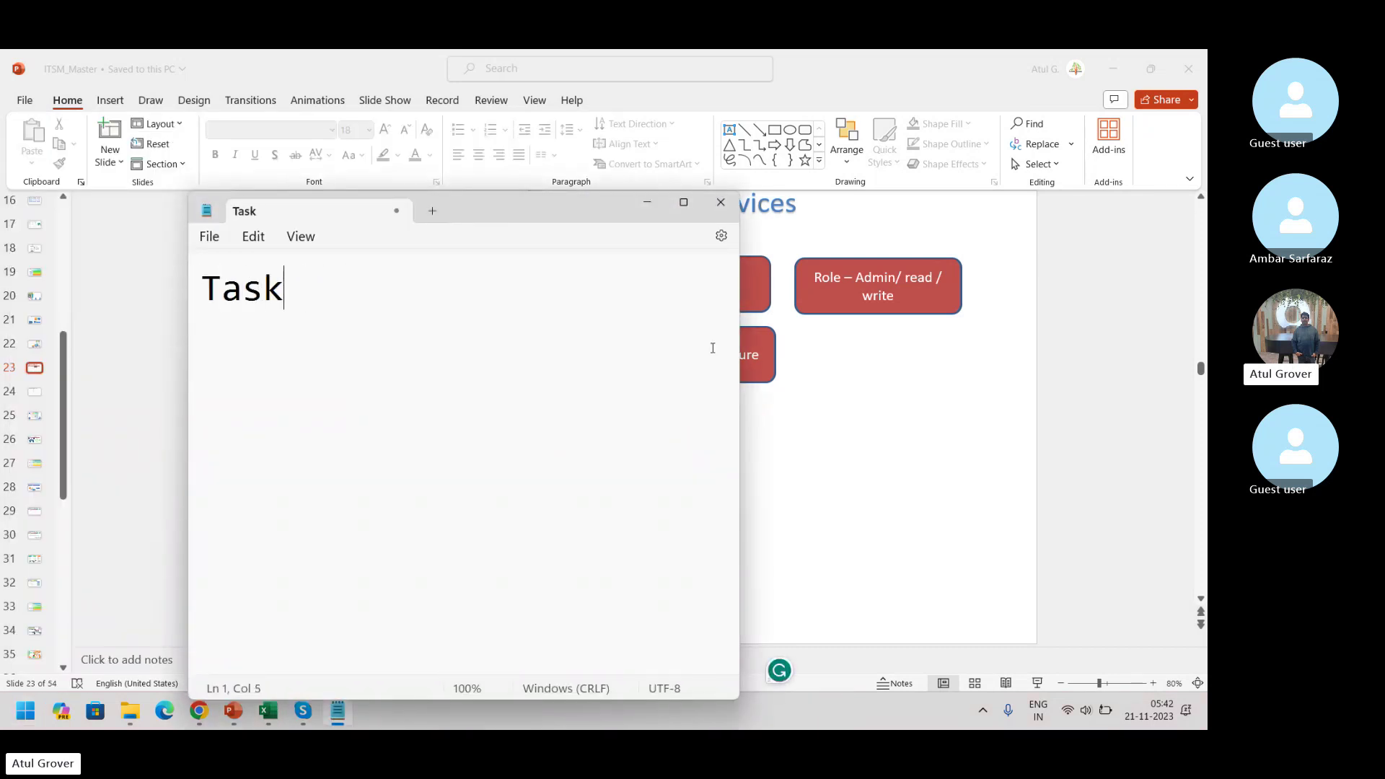
pyautogui.write('-->')
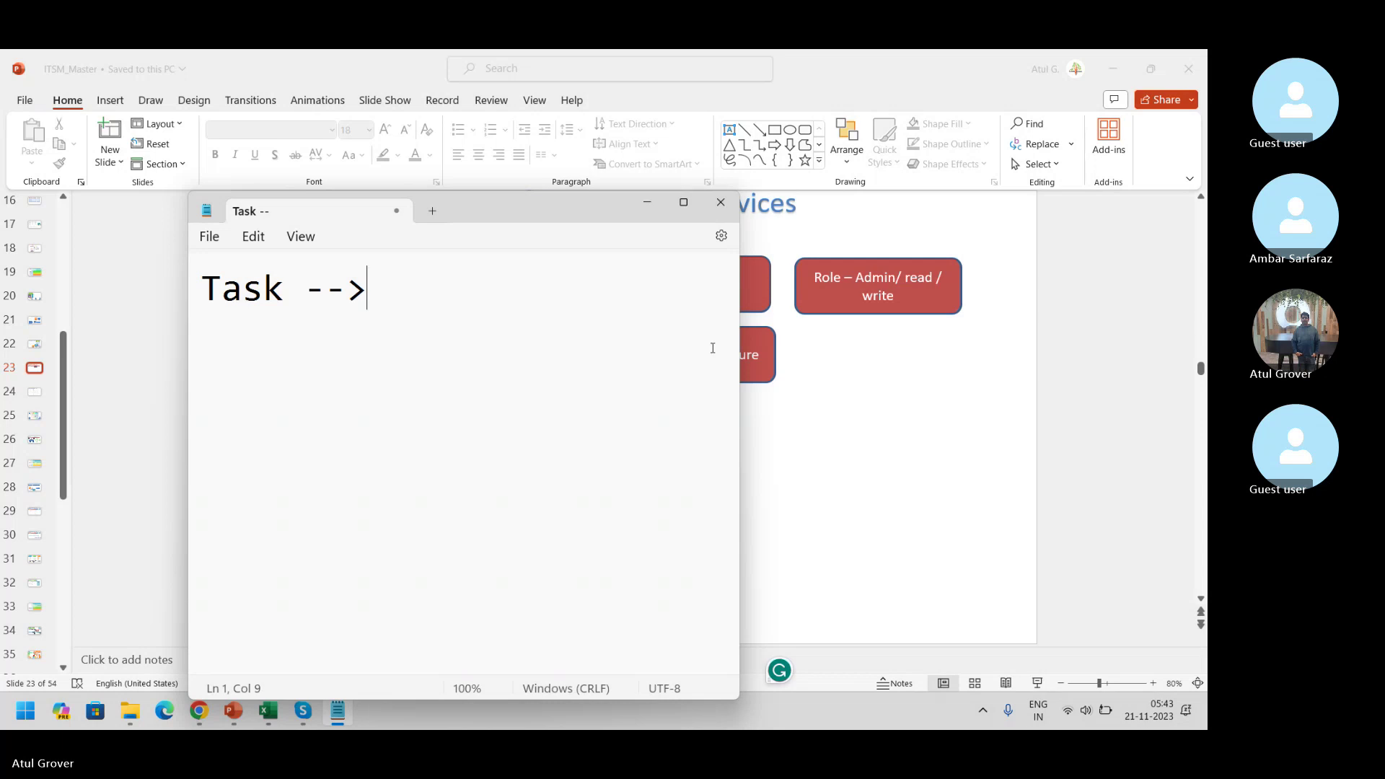
# - Add a second line reading "I - P- C" to the note and highlight the word Task above it
pyautogui.press('Return')
pyautogui.write('I - C _')
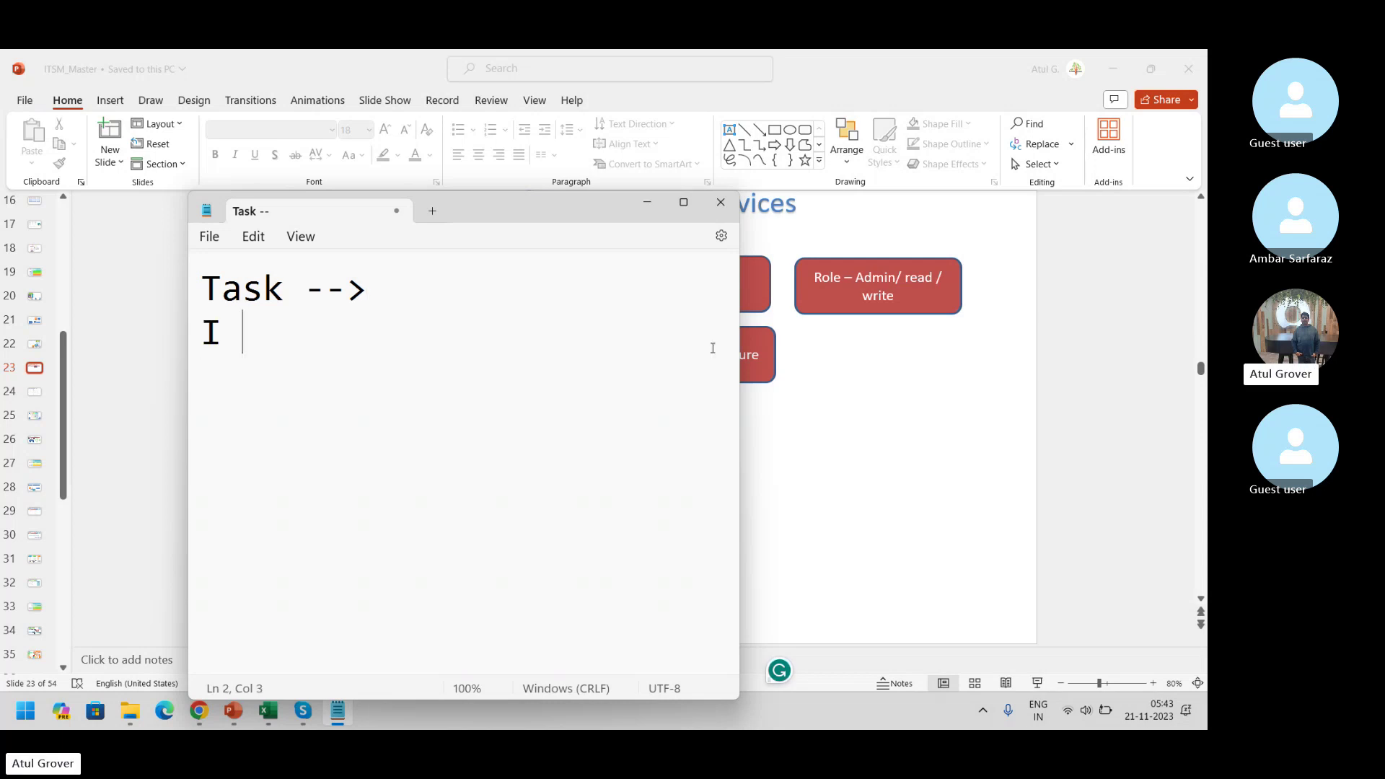
pyautogui.press('BackSpace')
pyautogui.press('BackSpace')
pyautogui.write('- P')
pyautogui.press('BackSpace')
pyautogui.press('BackSpace')
pyautogui.press('BackSpace')
pyautogui.press('BackSpace')
pyautogui.press('BackSpace')
pyautogui.press('BackSpace')
pyautogui.write('P- C')
pyautogui.doubleClick(282, 289)
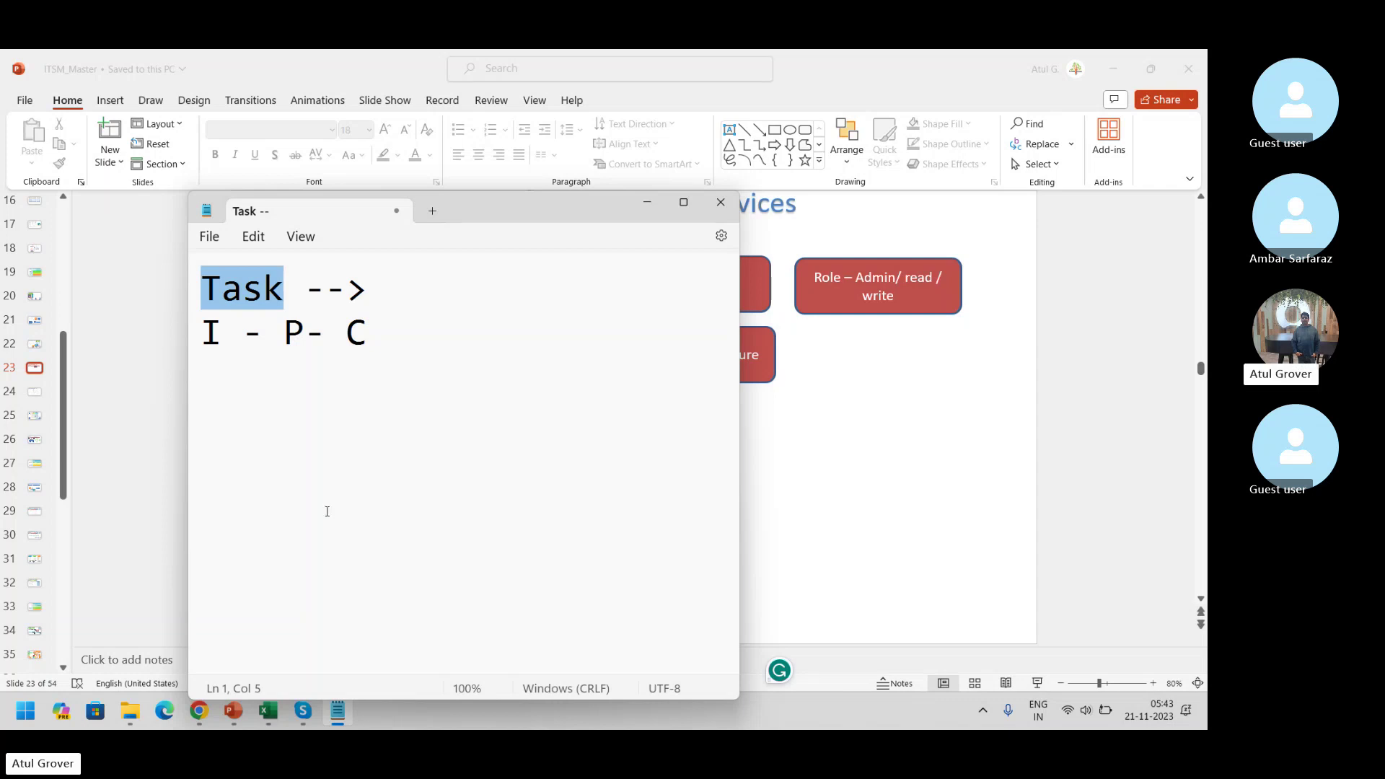
# - Switch to the Skype call window and lower the system volume to 48
pyautogui.click(303, 713)
pyautogui.click(265, 631)
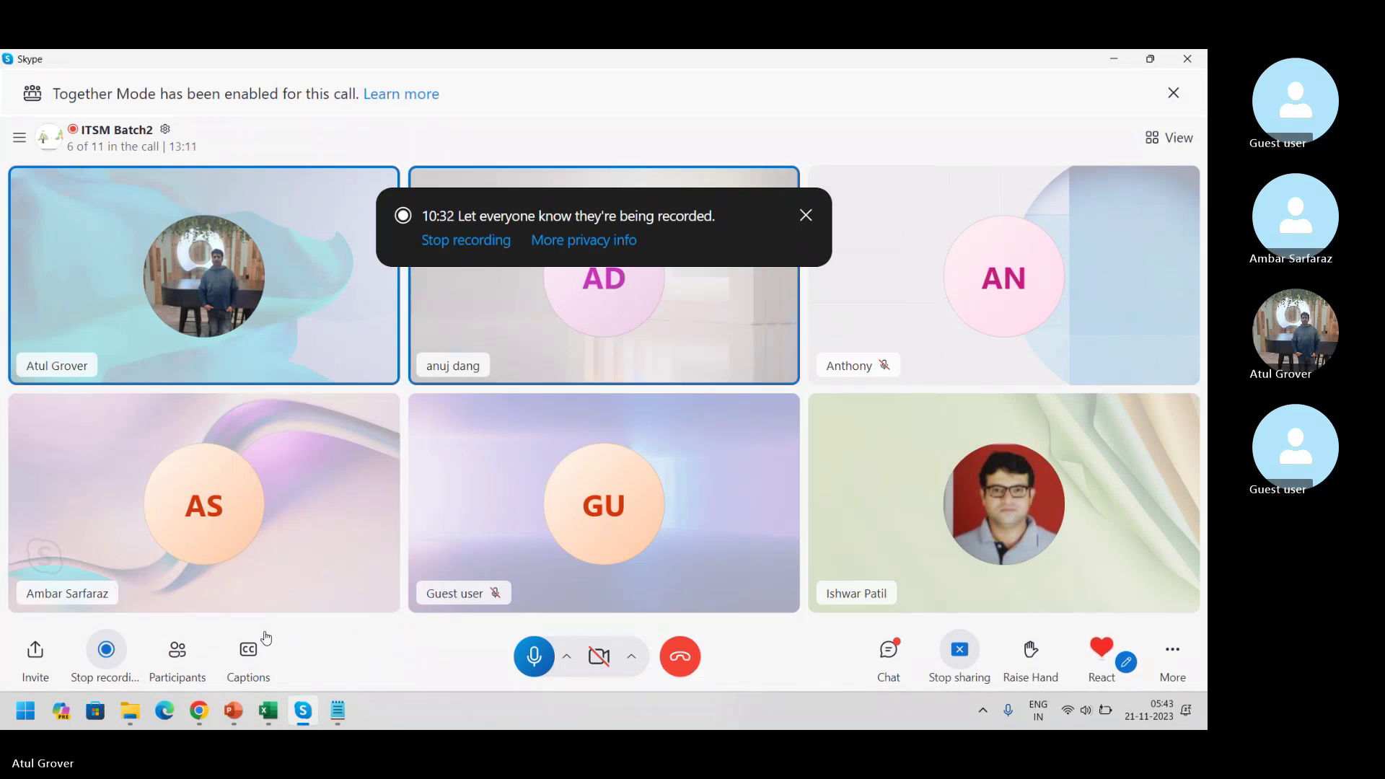
pyautogui.press('XF86AudioLowerVolume')
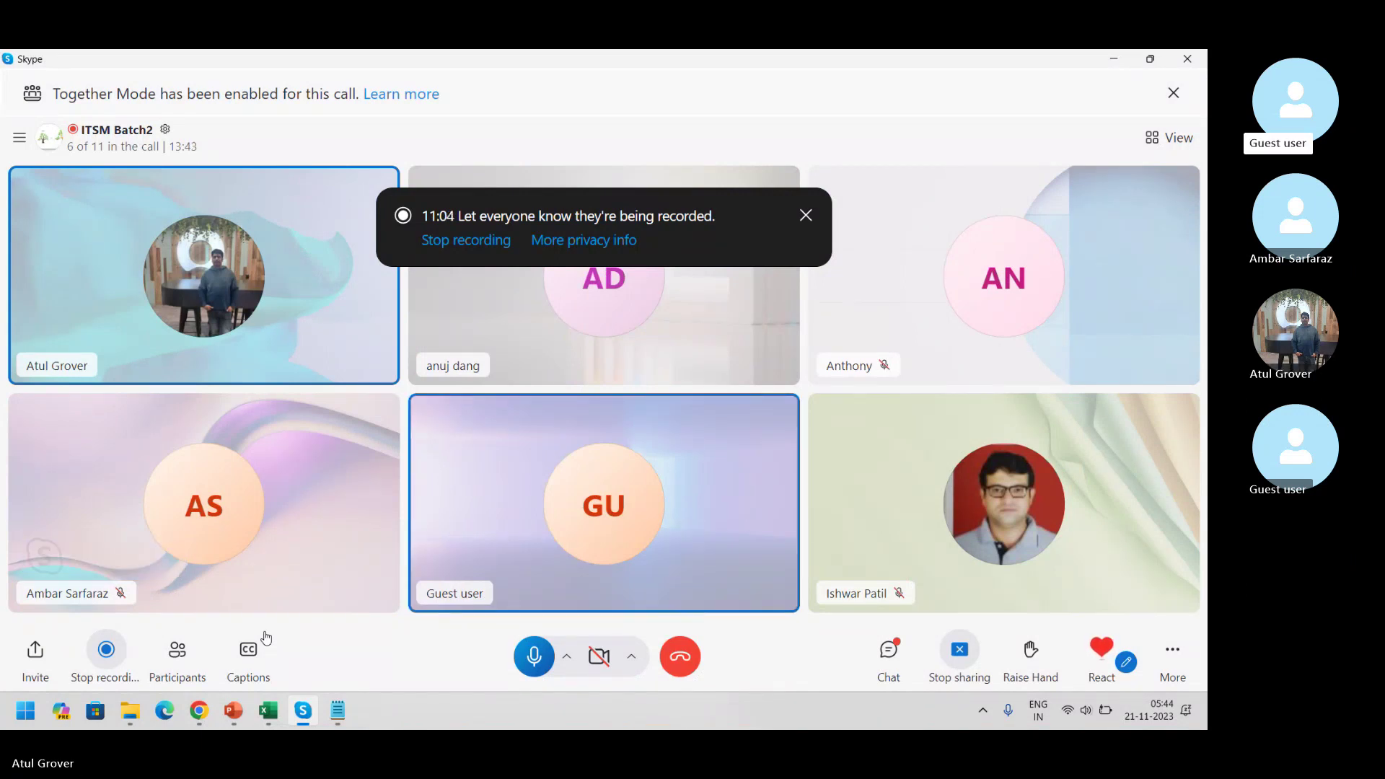
pyautogui.press('XF86AudioLowerVolume')
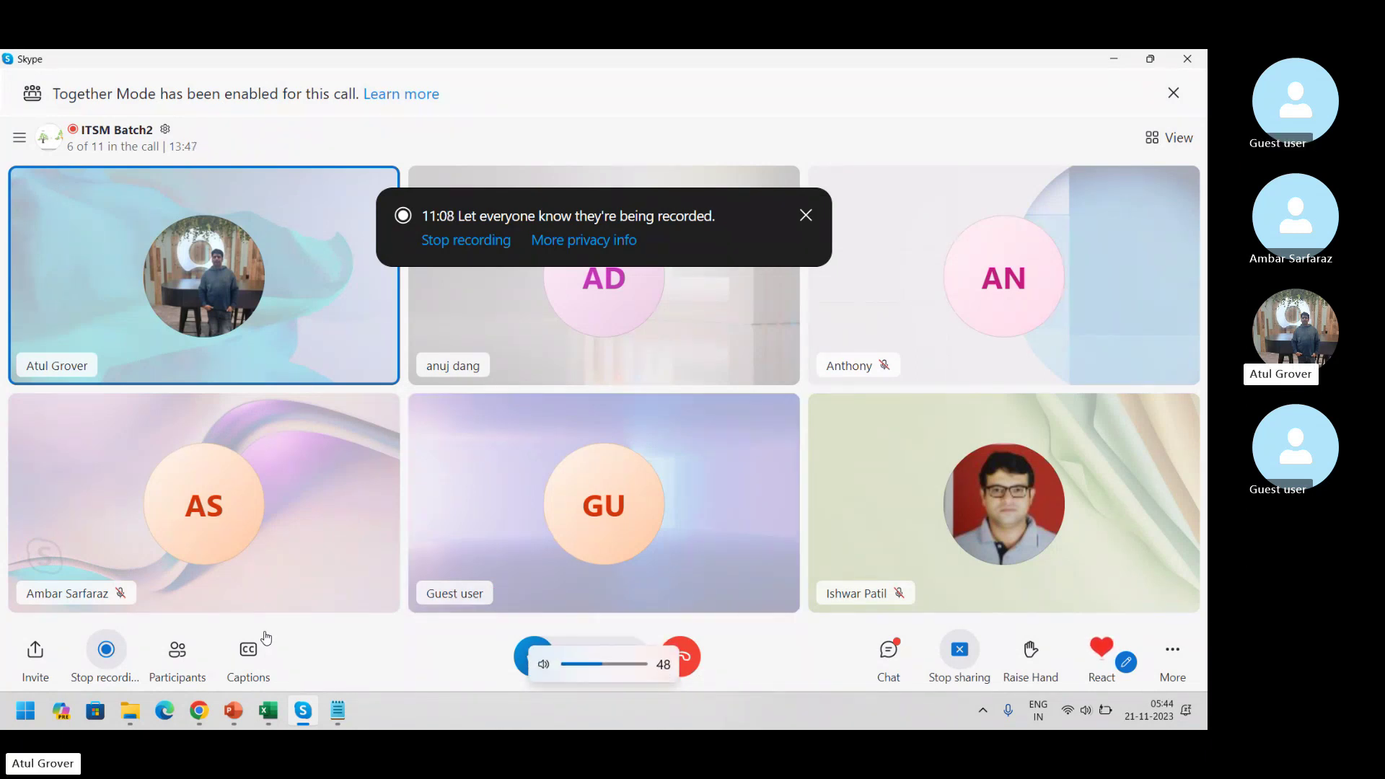
# - Switch to Chrome and load the home page of the dev181458.service-now.com instance
pyautogui.hotkey('alt', 'Tab')
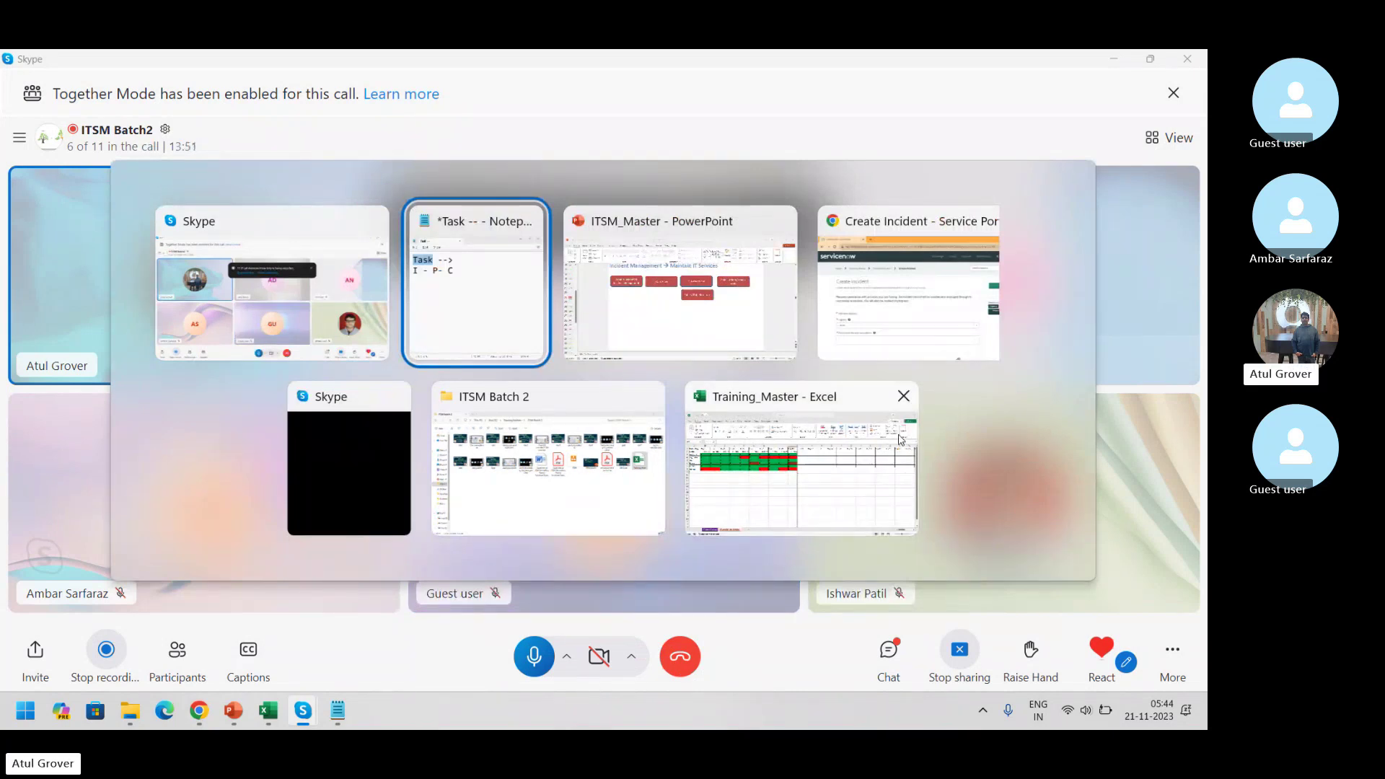
pyautogui.click(903, 329)
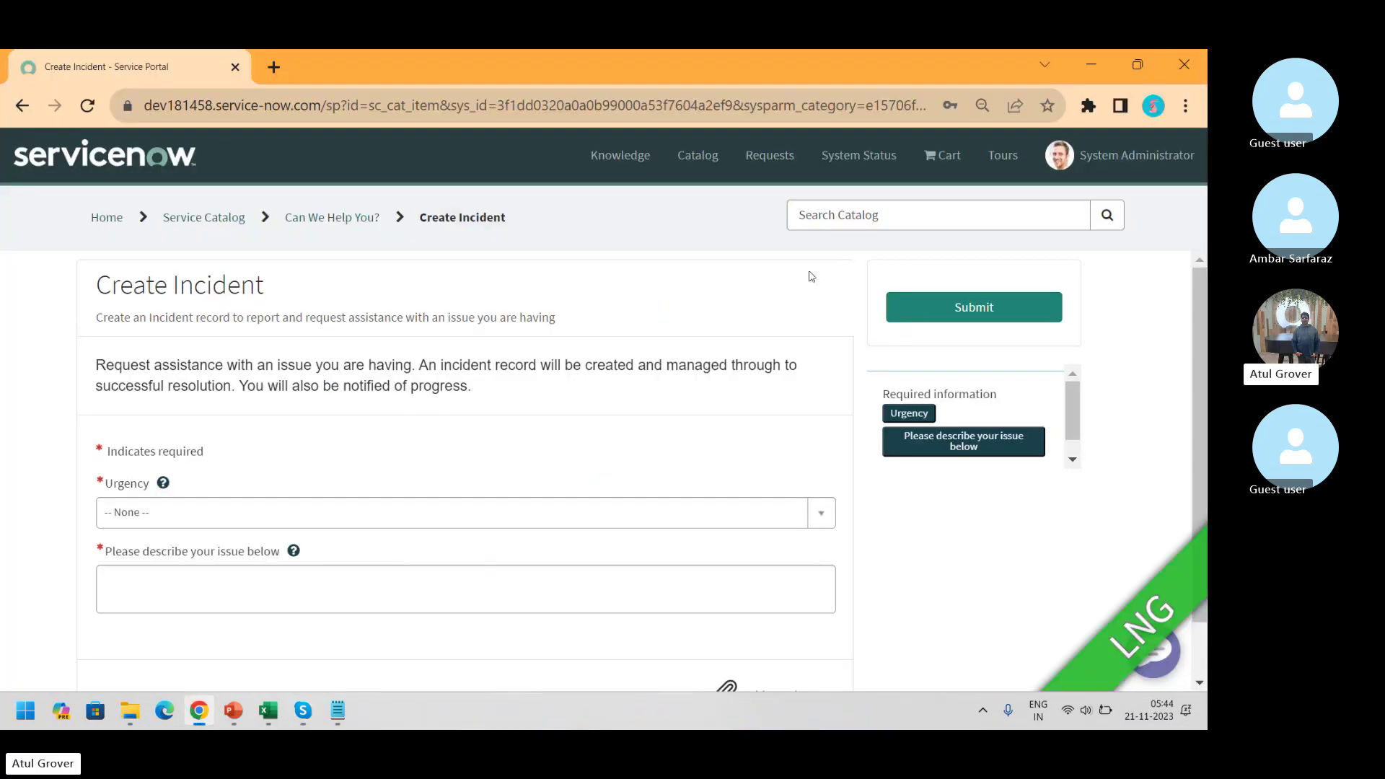
pyautogui.click(198, 109)
pyautogui.write('dev1')
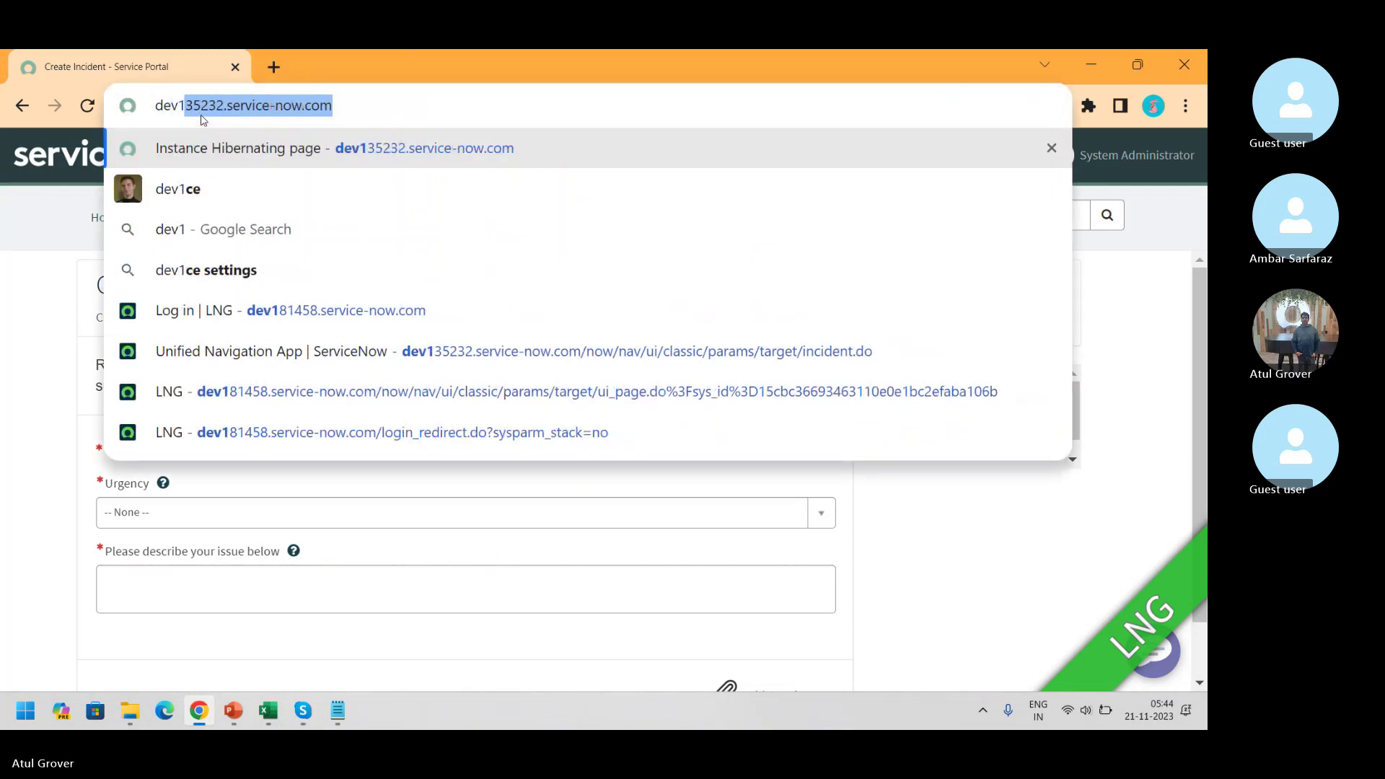
pyautogui.write('81')
pyautogui.press('Return')
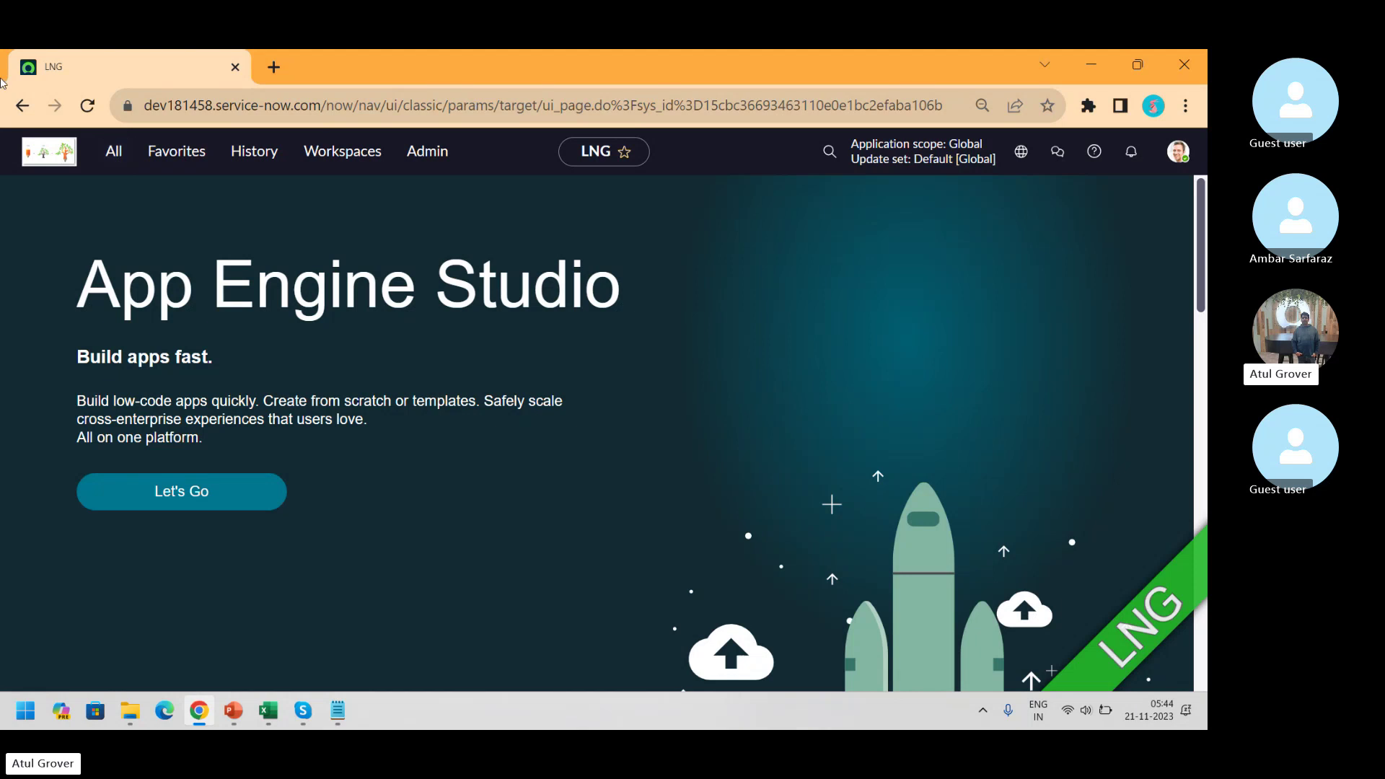
# - Find "tables" in the application navigator and open the Tables list under System Definition
pyautogui.click(109, 164)
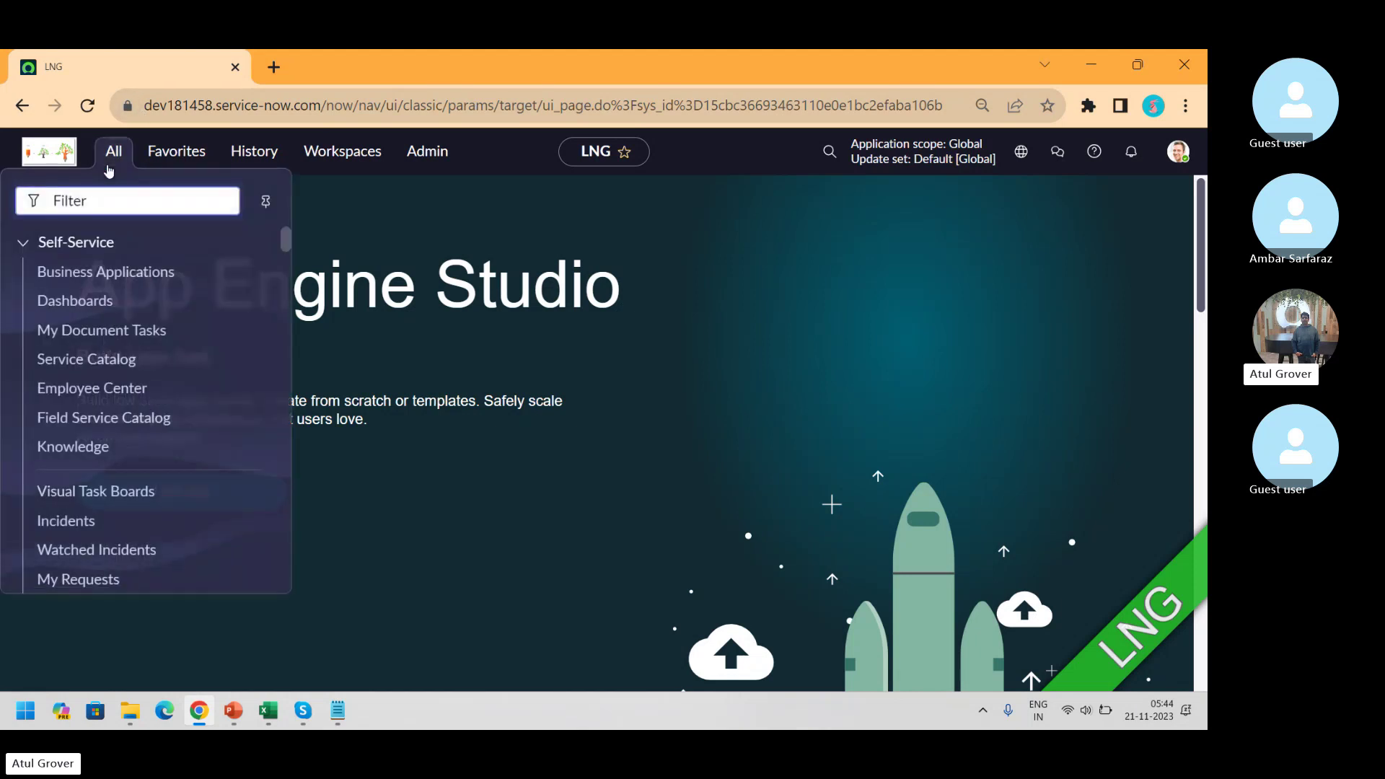
pyautogui.write('tables')
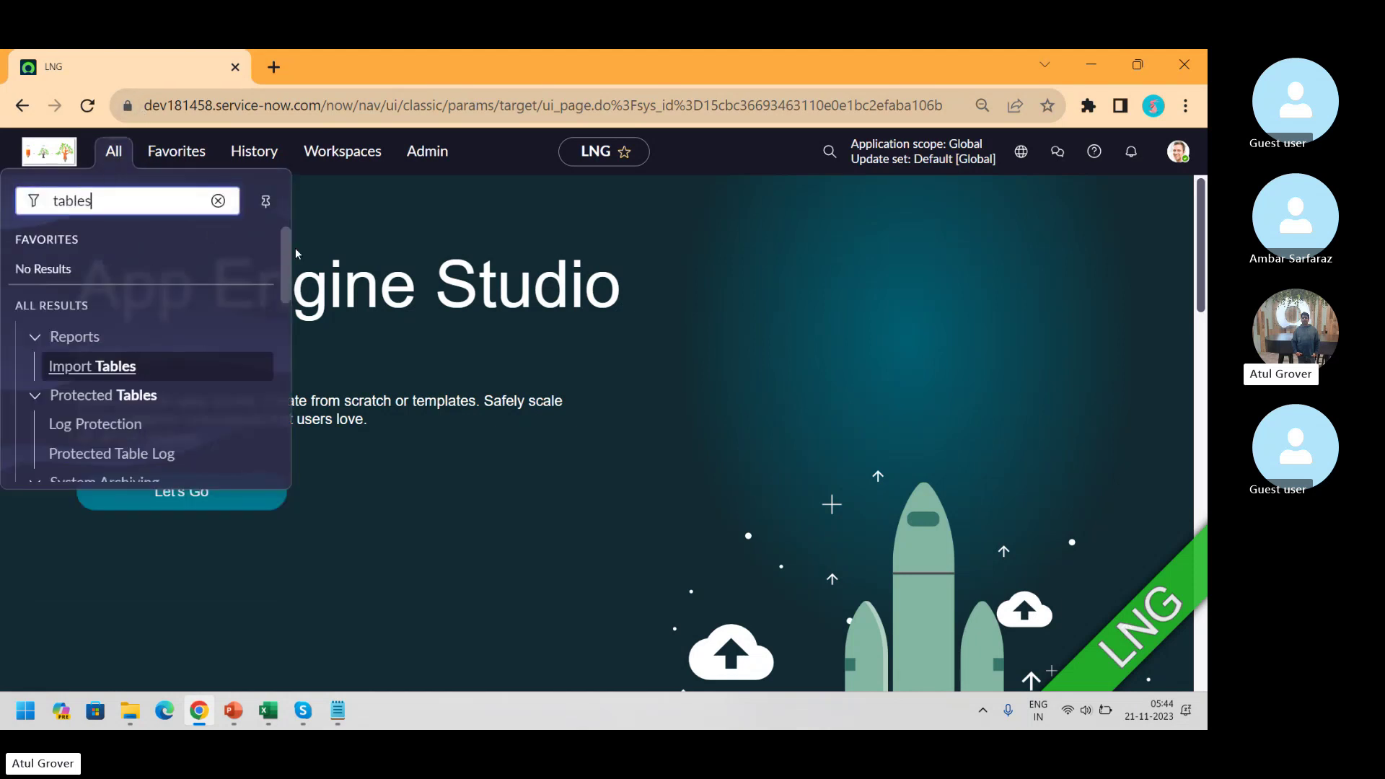
pyautogui.moveTo(288, 249); pyautogui.dragTo(280, 366)
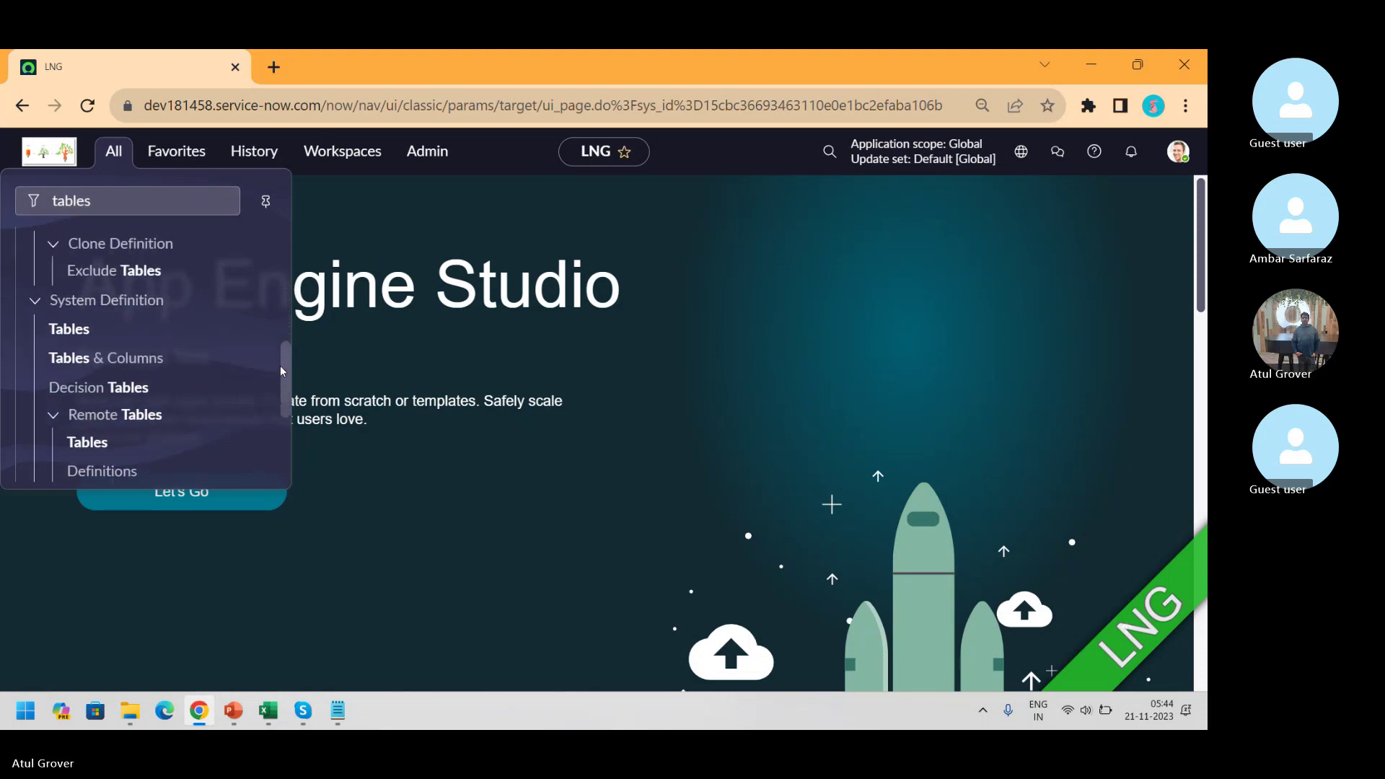
pyautogui.scroll(-1, 114, 330)
pyautogui.click(70, 300)
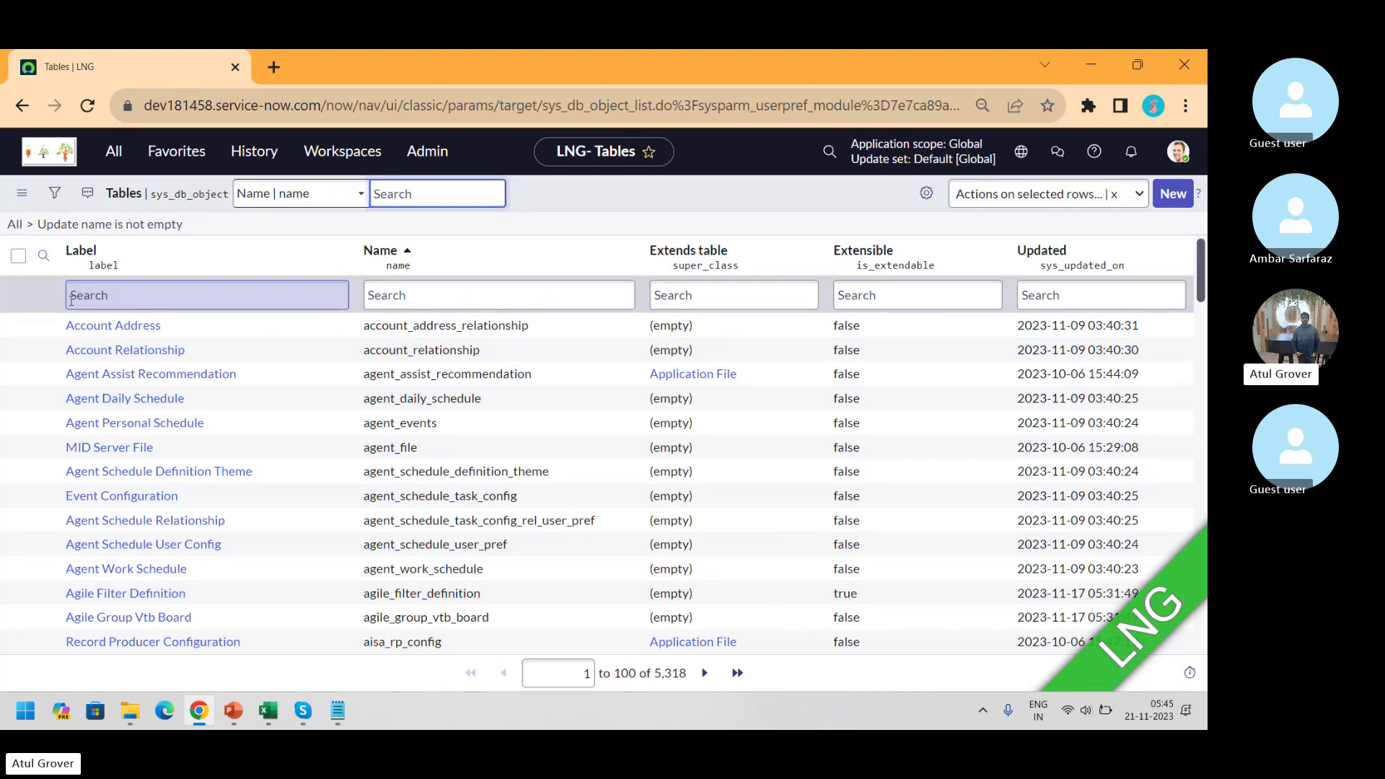
# - Raise the system volume in the Skype call window and return to the Tables list in Chrome
pyautogui.hotkey('alt', 'Tab')
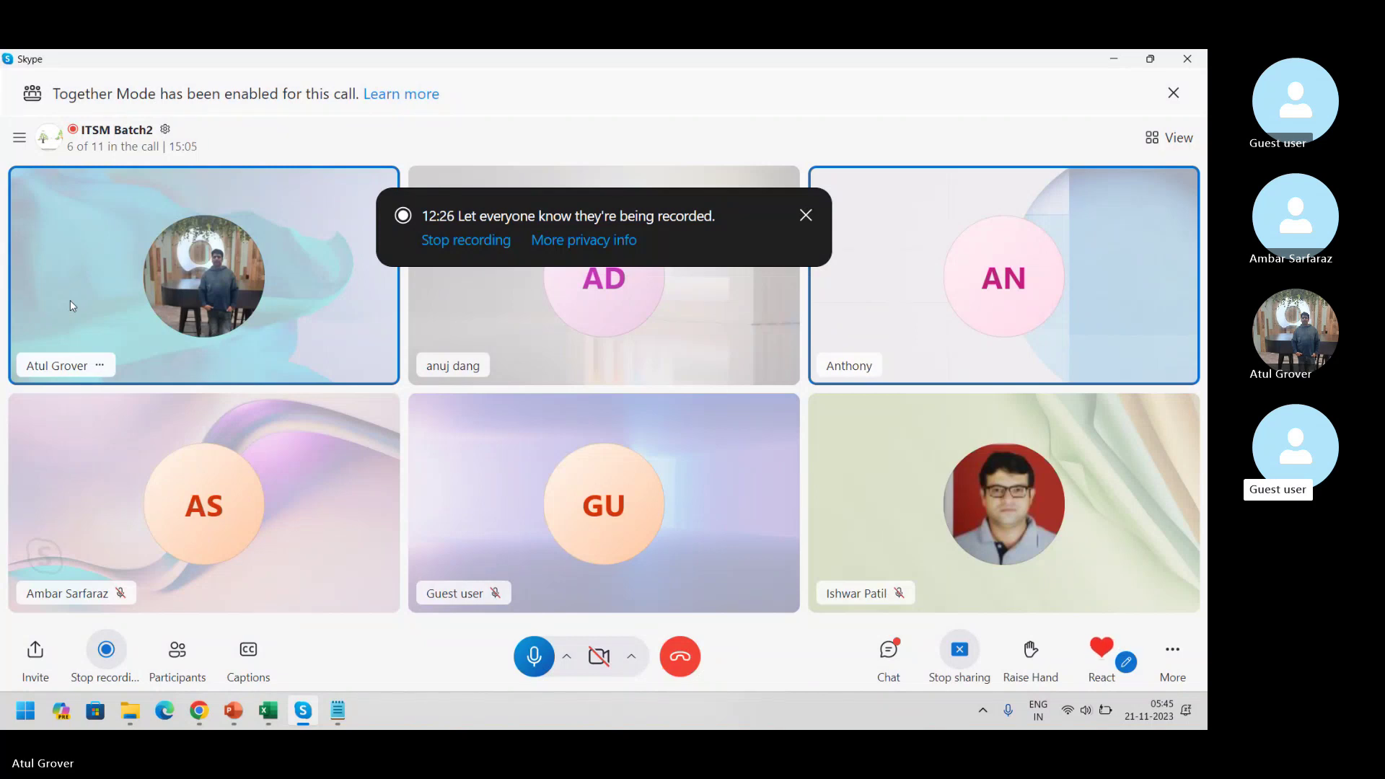
pyautogui.press('XF86AudioRaiseVolume')
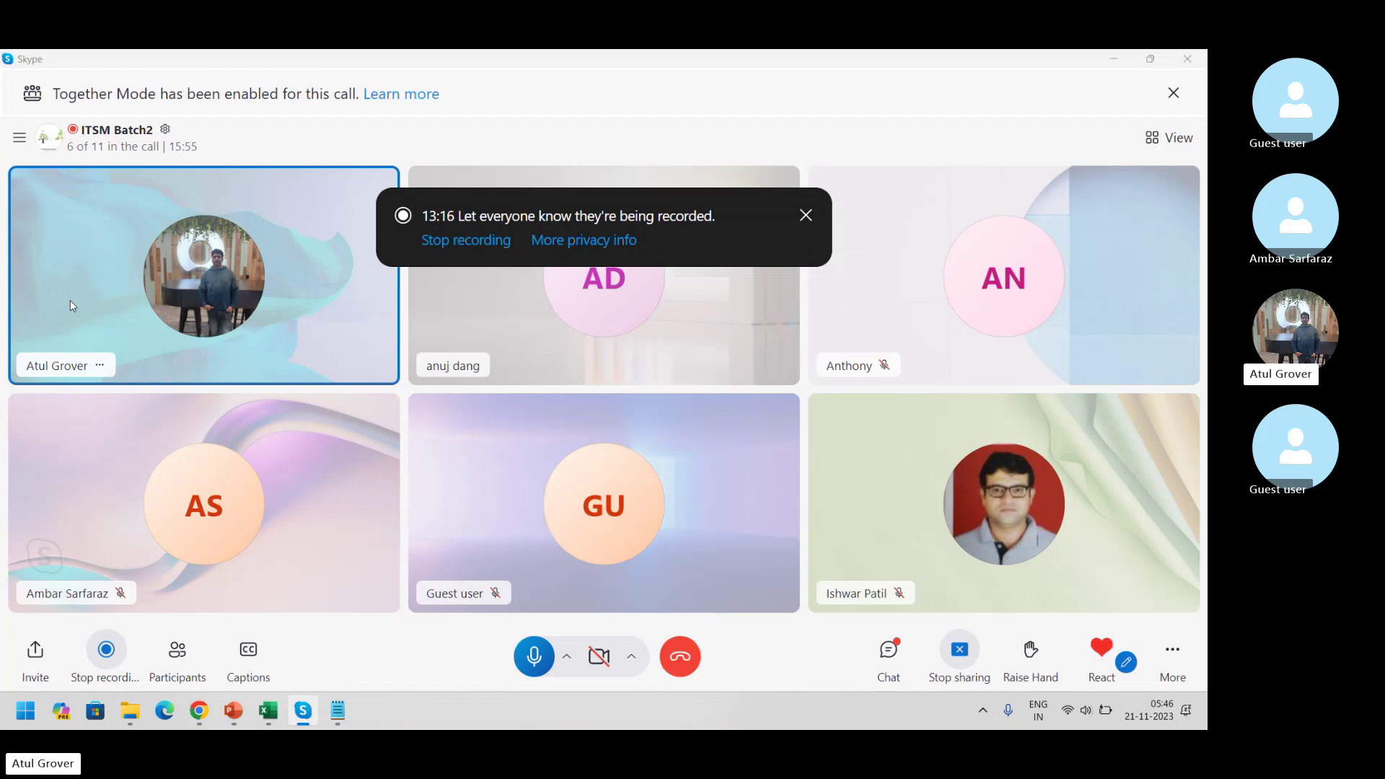
pyautogui.hotkey('alt', 'Tab')
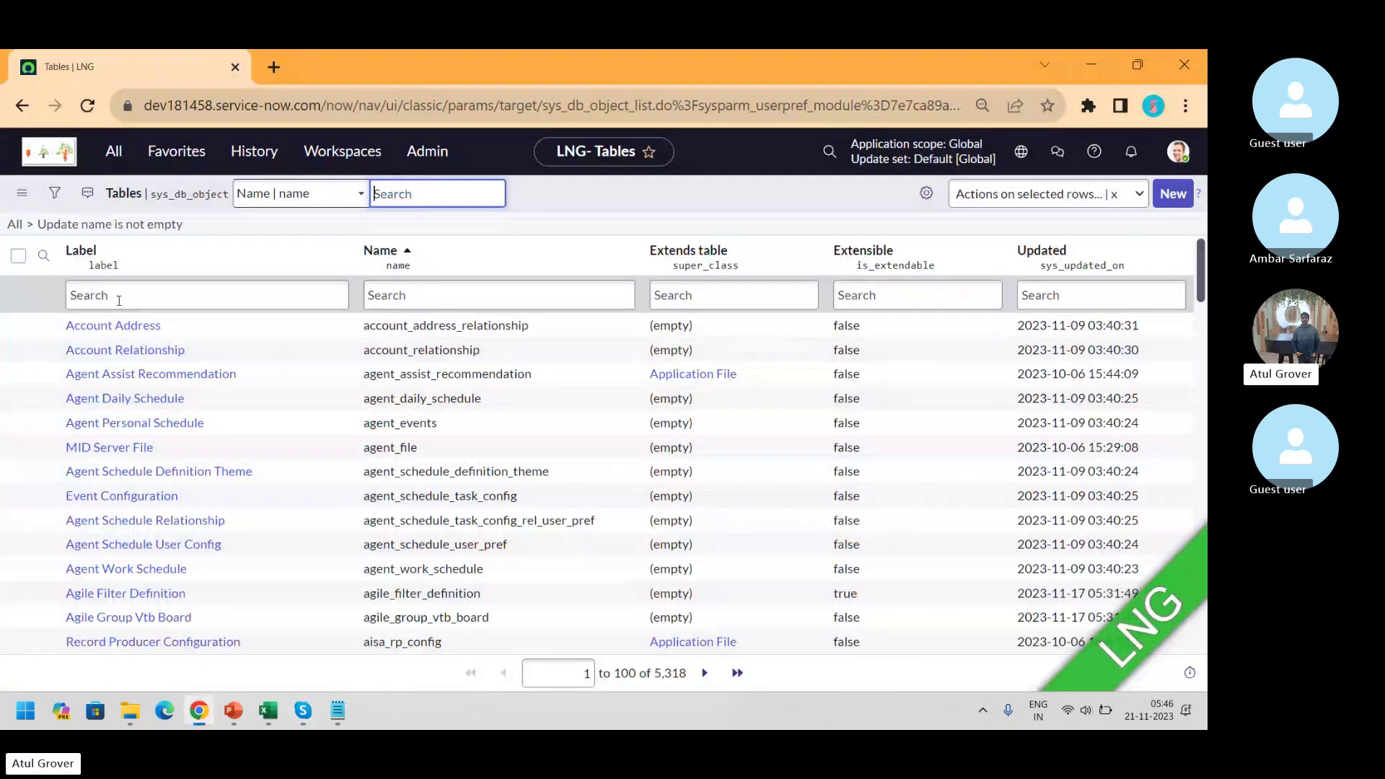
# - Filter the Tables list by the name "incident" and open the Incident table record
pyautogui.click(418, 297)
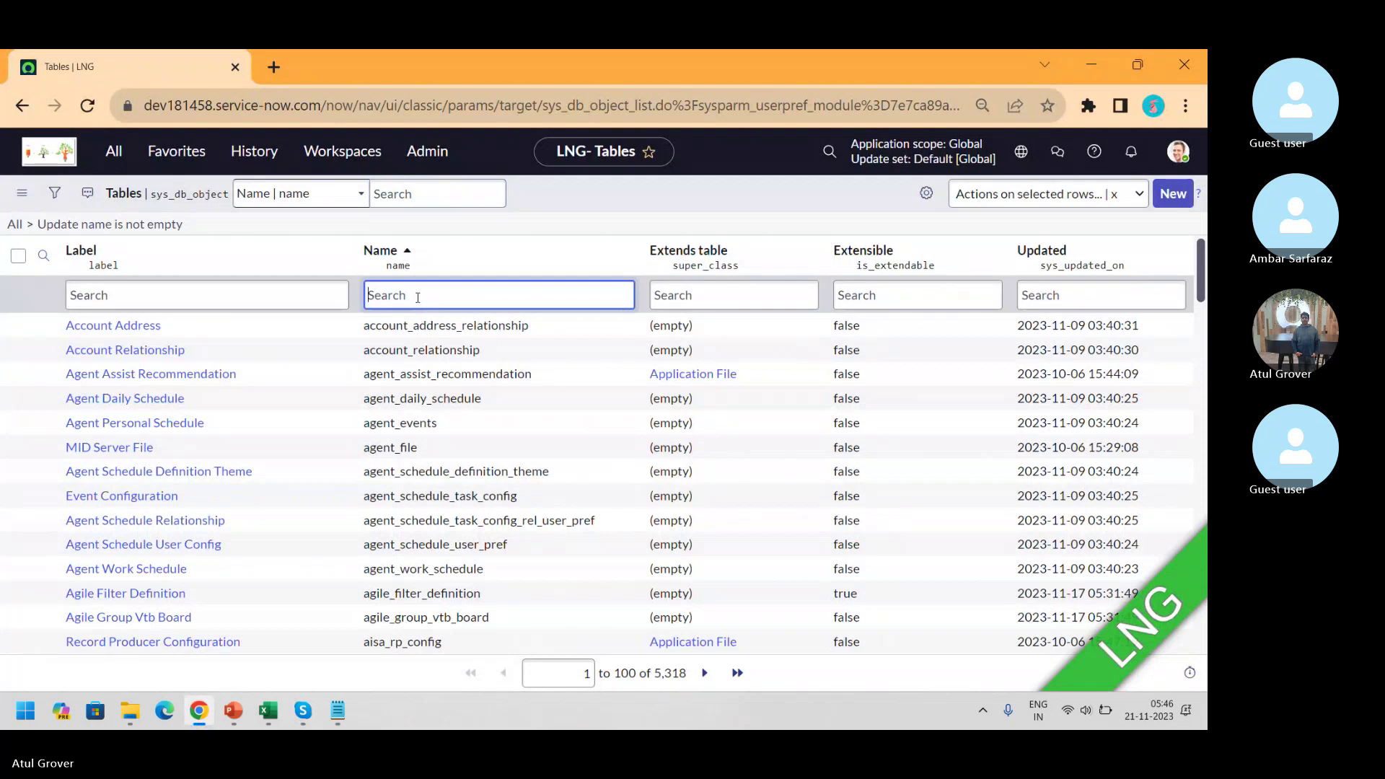
pyautogui.write('incinde')
pyautogui.write('ident')
pyautogui.press('Return')
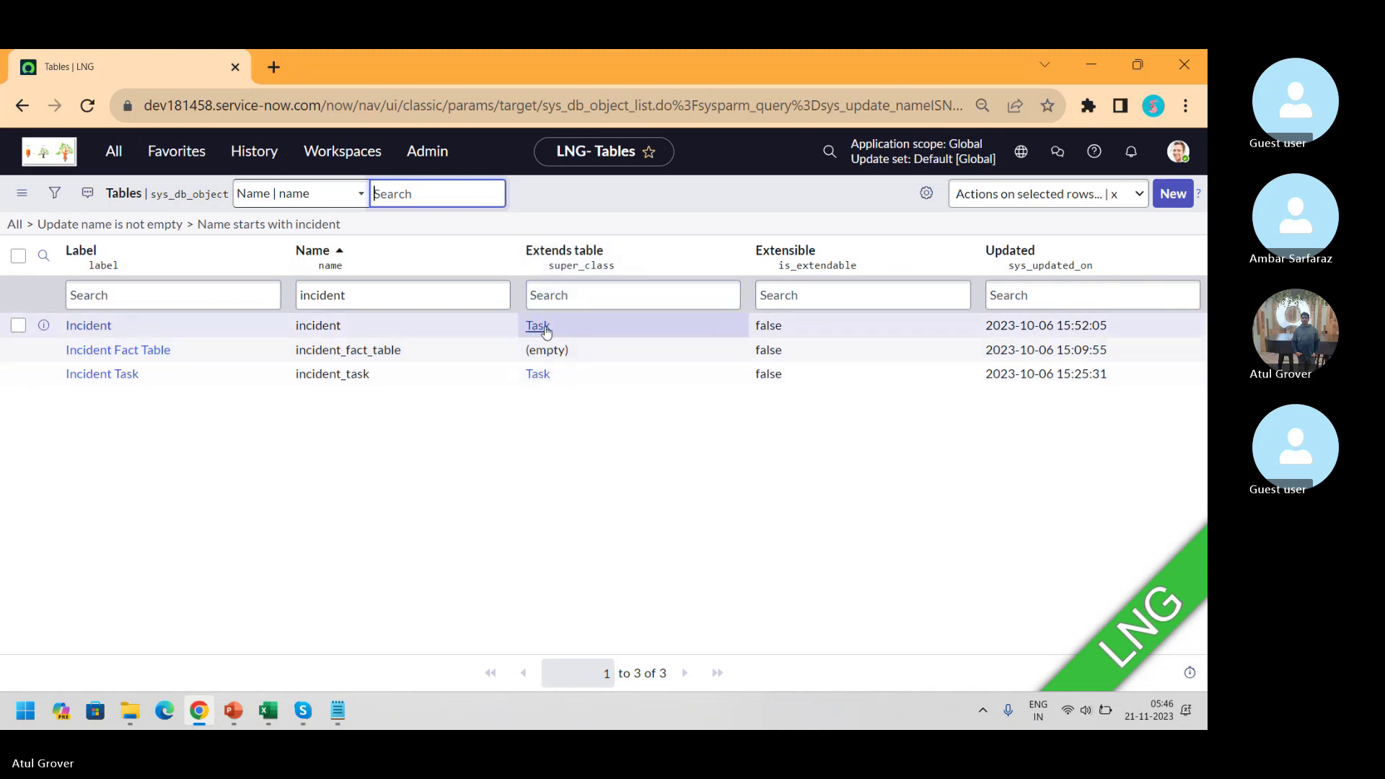
pyautogui.click(88, 327)
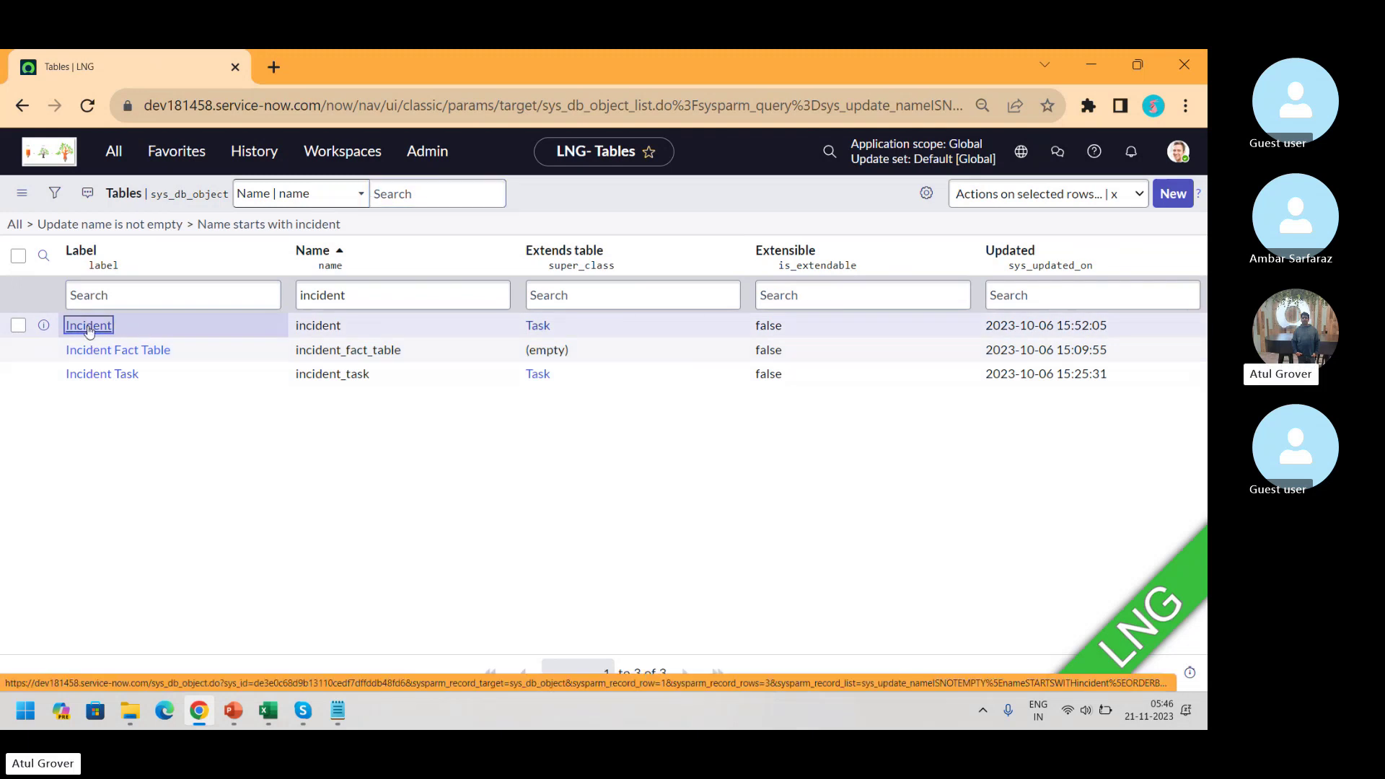
pyautogui.click(89, 327)
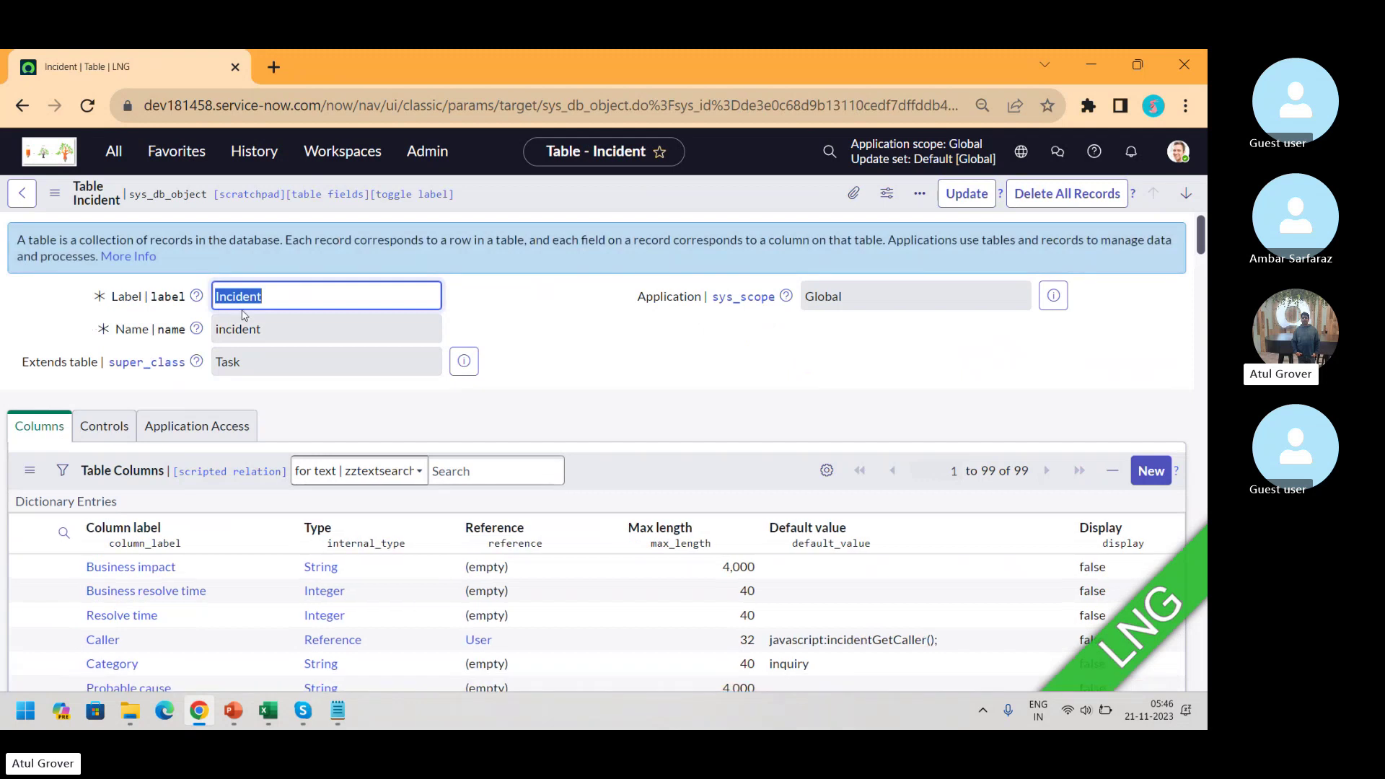
# - Open the Incident table's schema map and include the referencing tables in it
pyautogui.moveTo(1201, 238); pyautogui.dragTo(1202, 509)
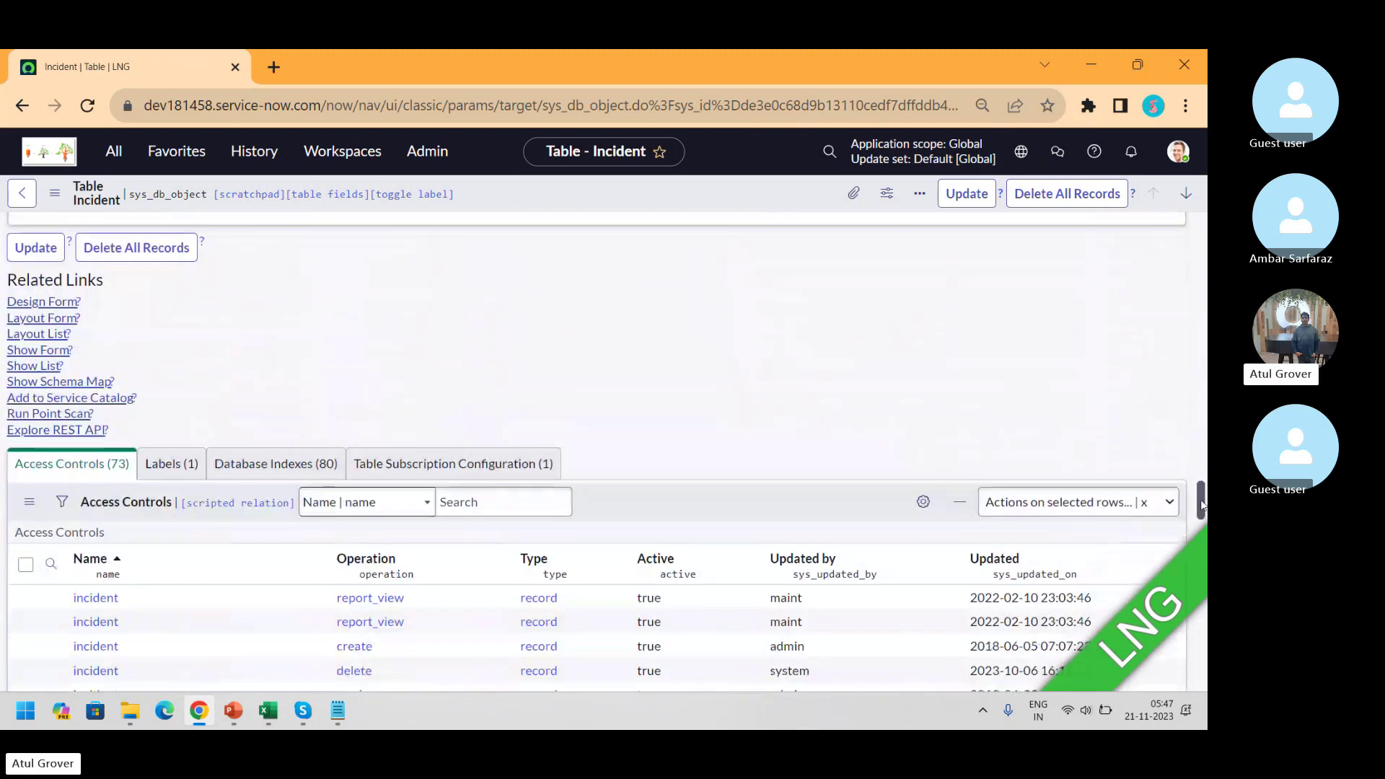
pyautogui.click(45, 384)
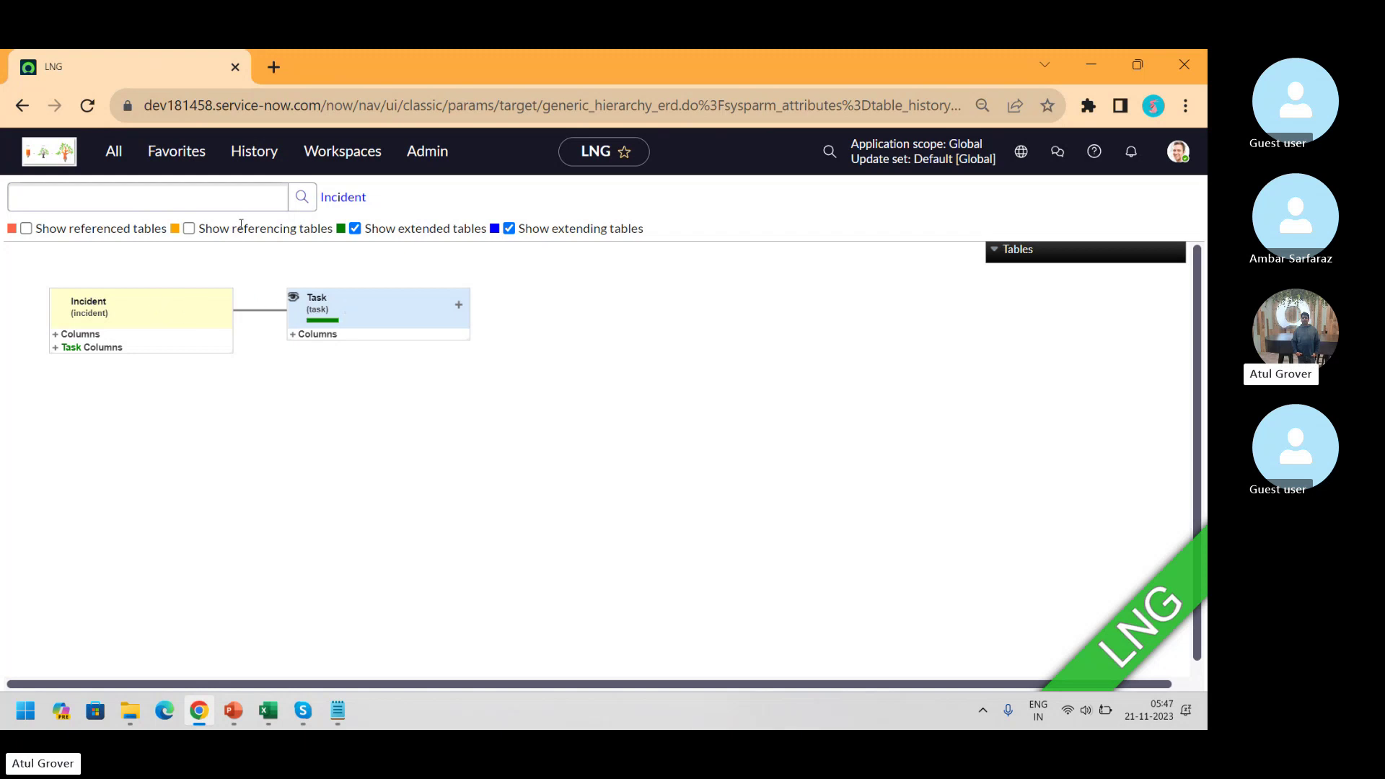
pyautogui.click(189, 229)
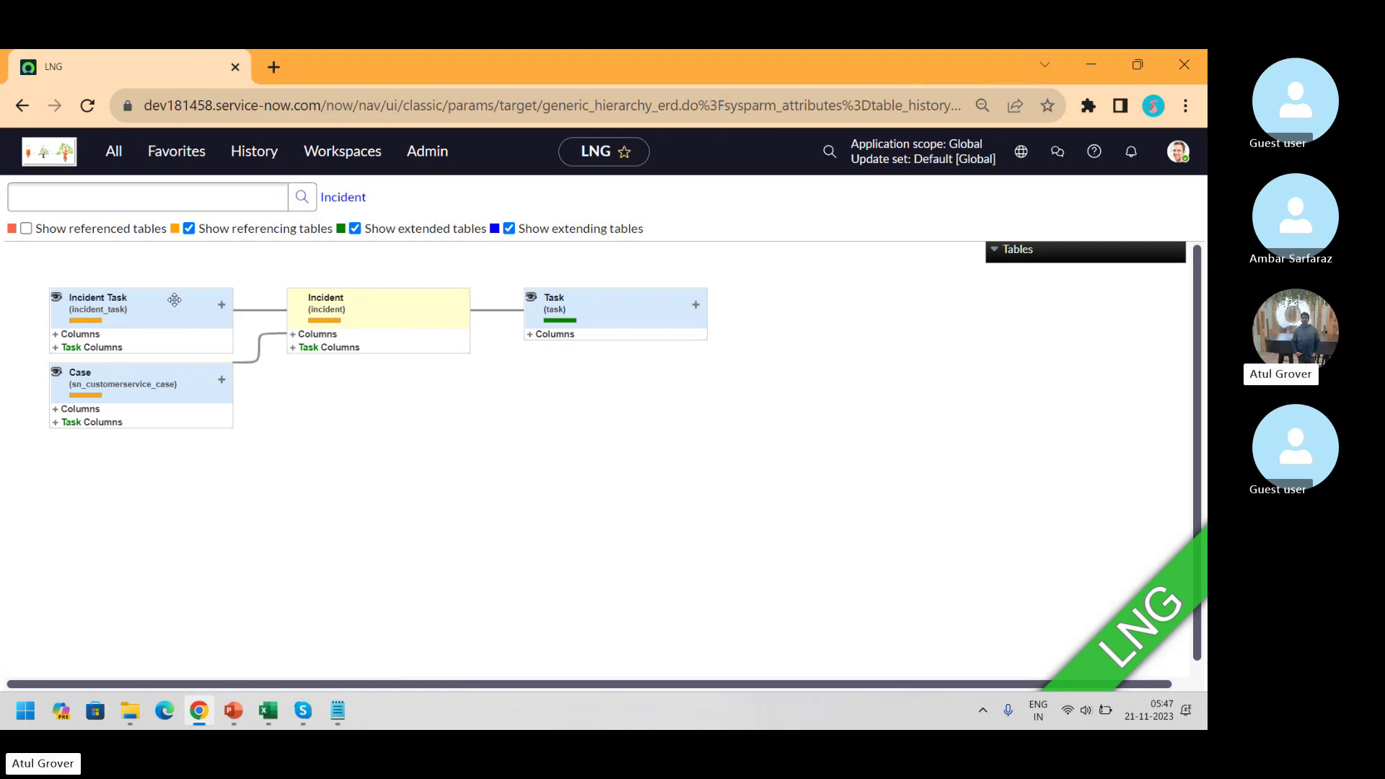
# - Load the dev181458.service-now.com instance in a new browser tab
pyautogui.click(275, 66)
pyautogui.write('dev181')
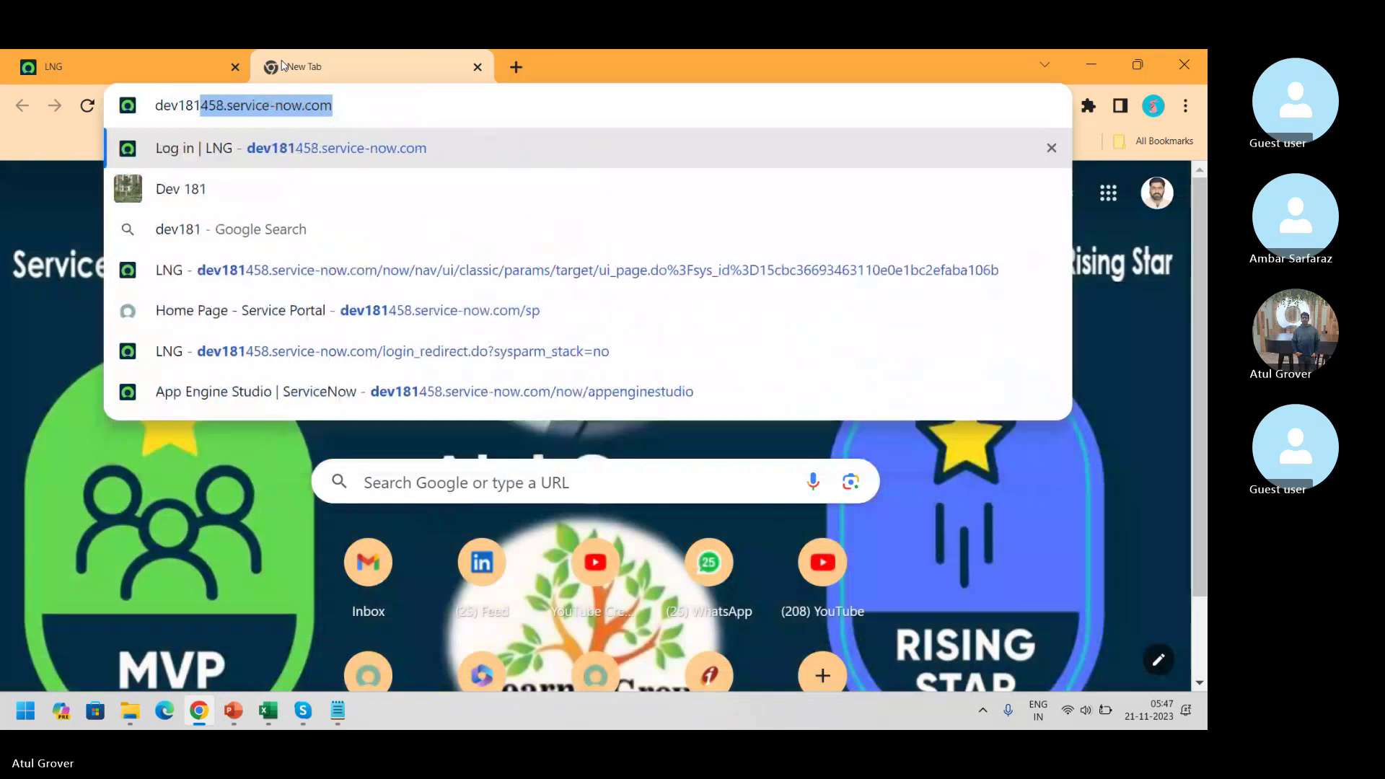
pyautogui.click(115, 221)
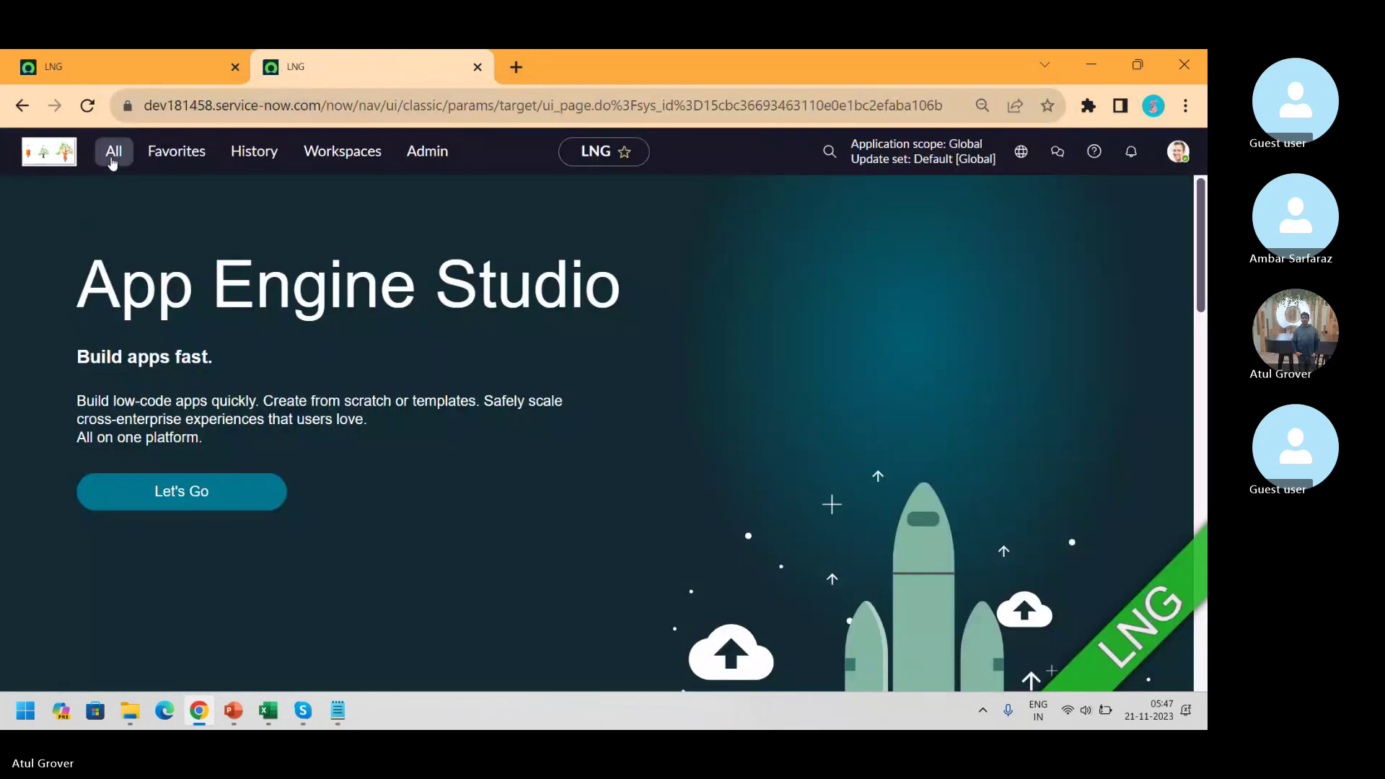
# - Find "incident" in the application navigator and open the list of open incidents
pyautogui.click(114, 150)
pyautogui.write('inci')
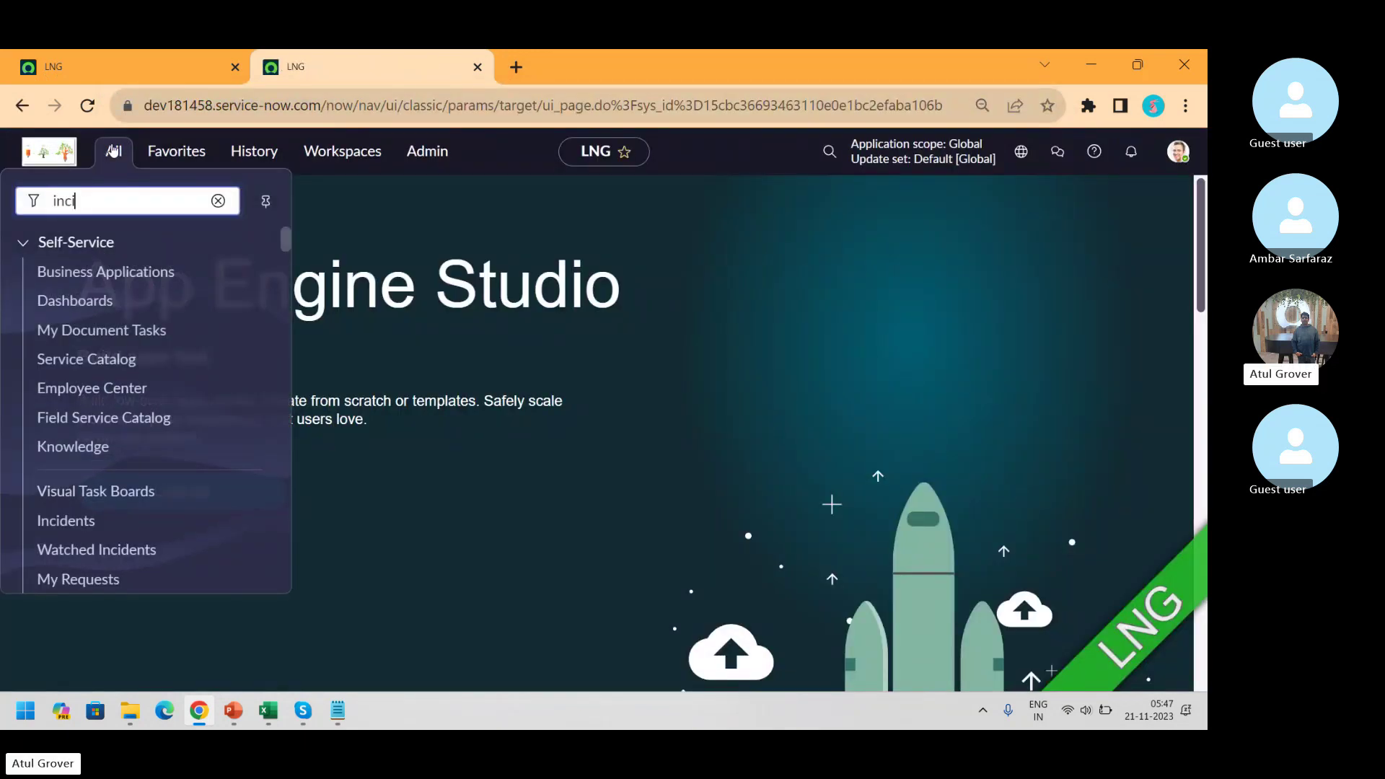
pyautogui.write('dent')
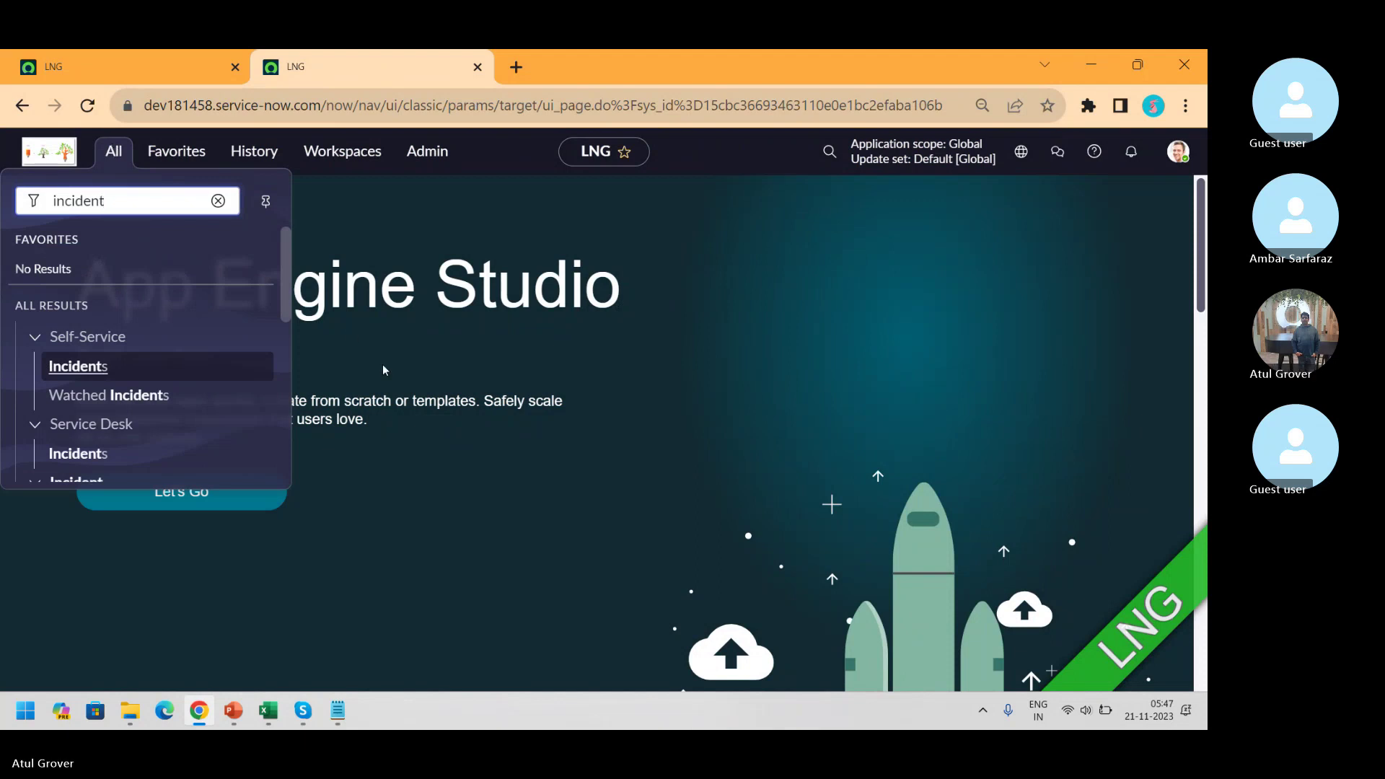
pyautogui.moveTo(281, 248); pyautogui.dragTo(284, 319)
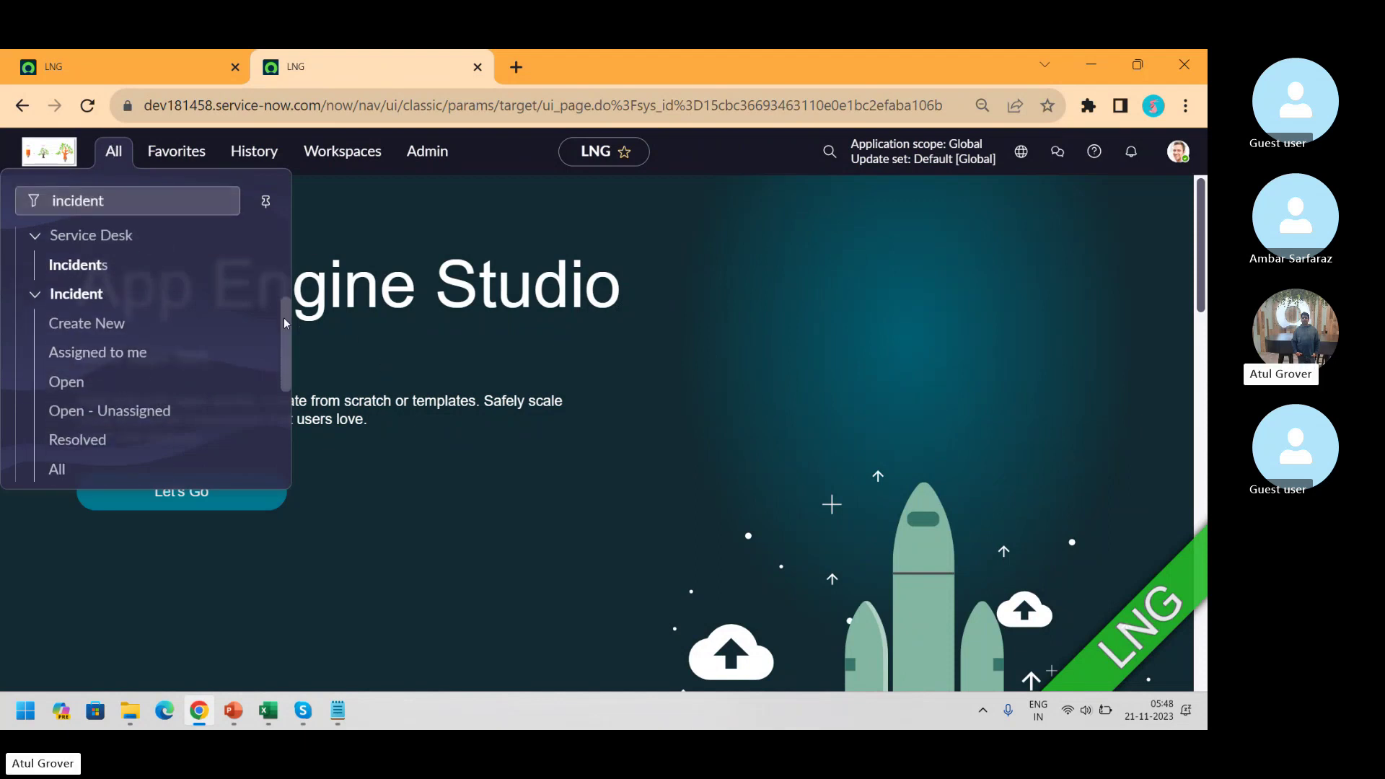
pyautogui.click(75, 382)
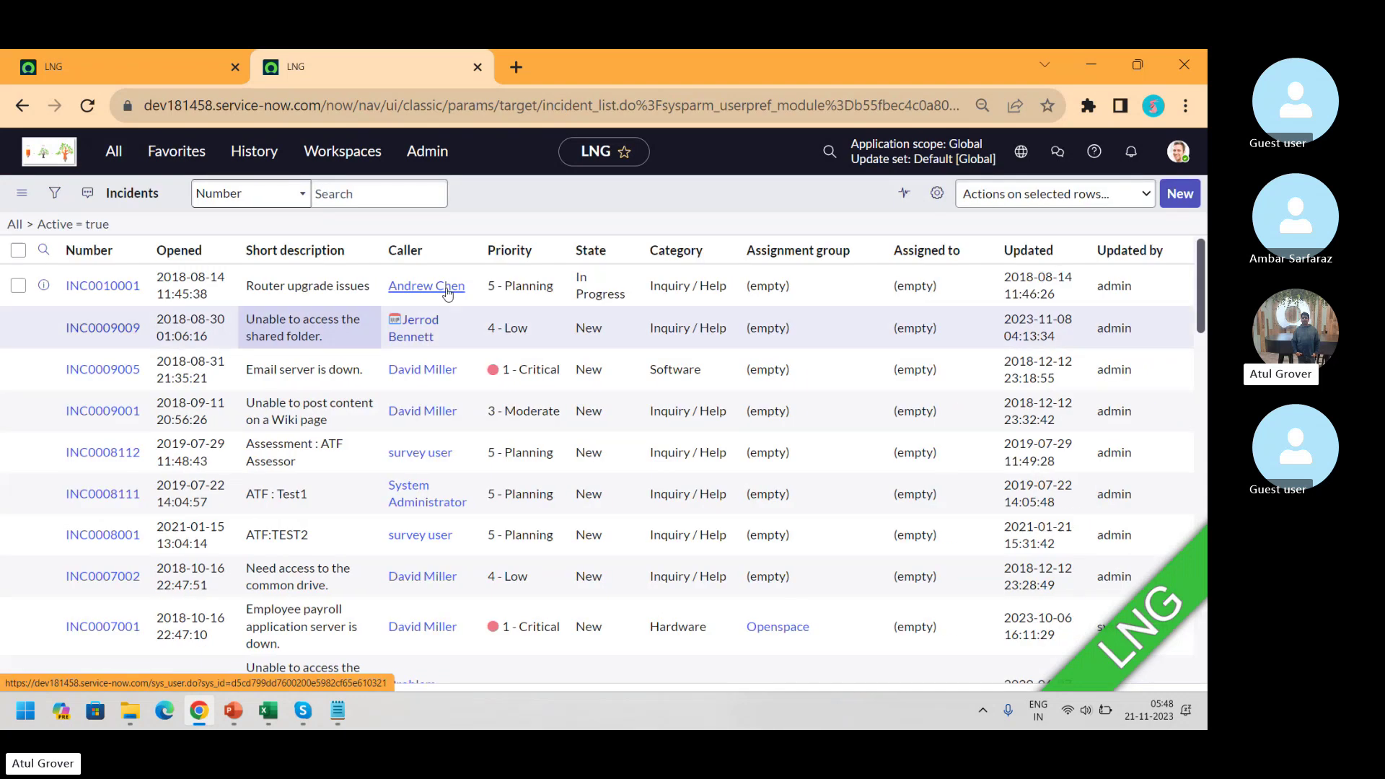
# - Open incident INC0010001 and bring up the related lists configuration for the Incident form
pyautogui.click(127, 336)
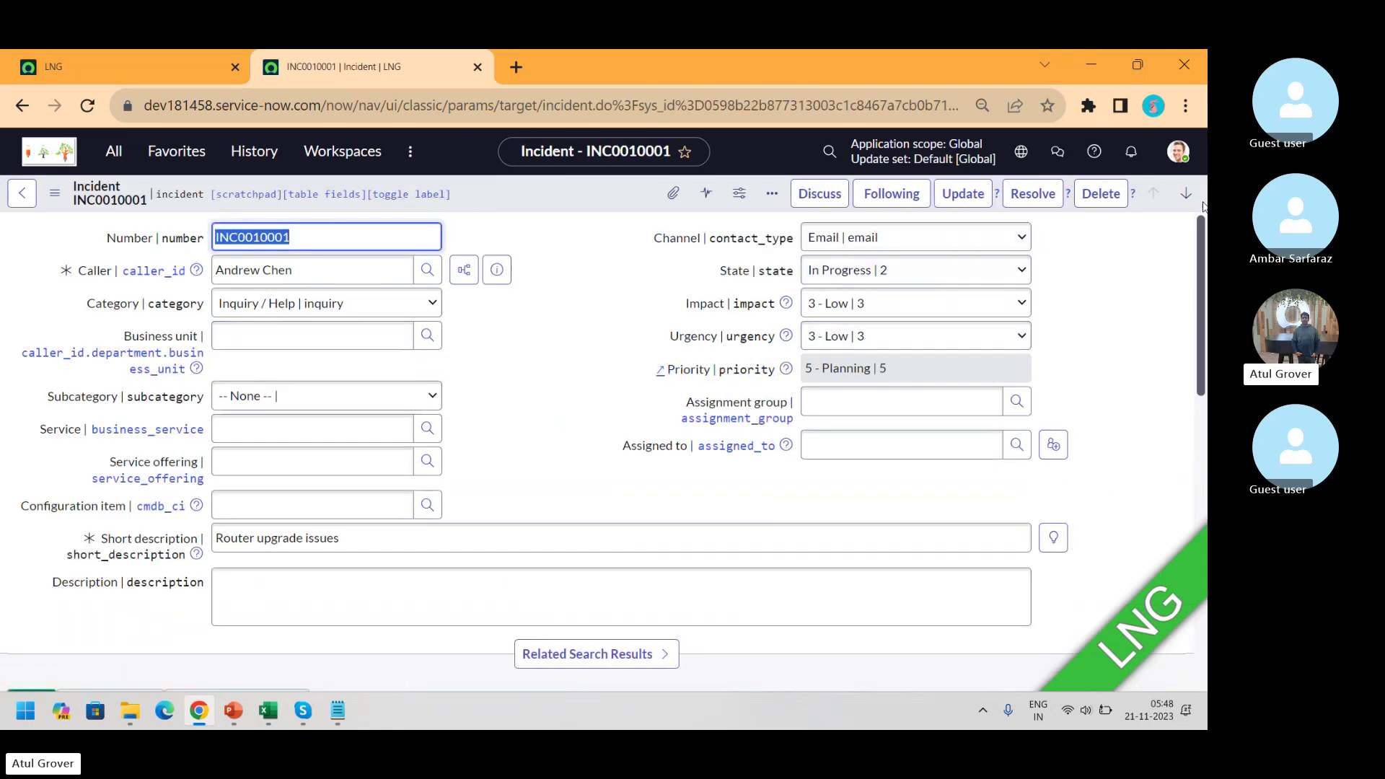
pyautogui.moveTo(1201, 220); pyautogui.dragTo(1202, 483)
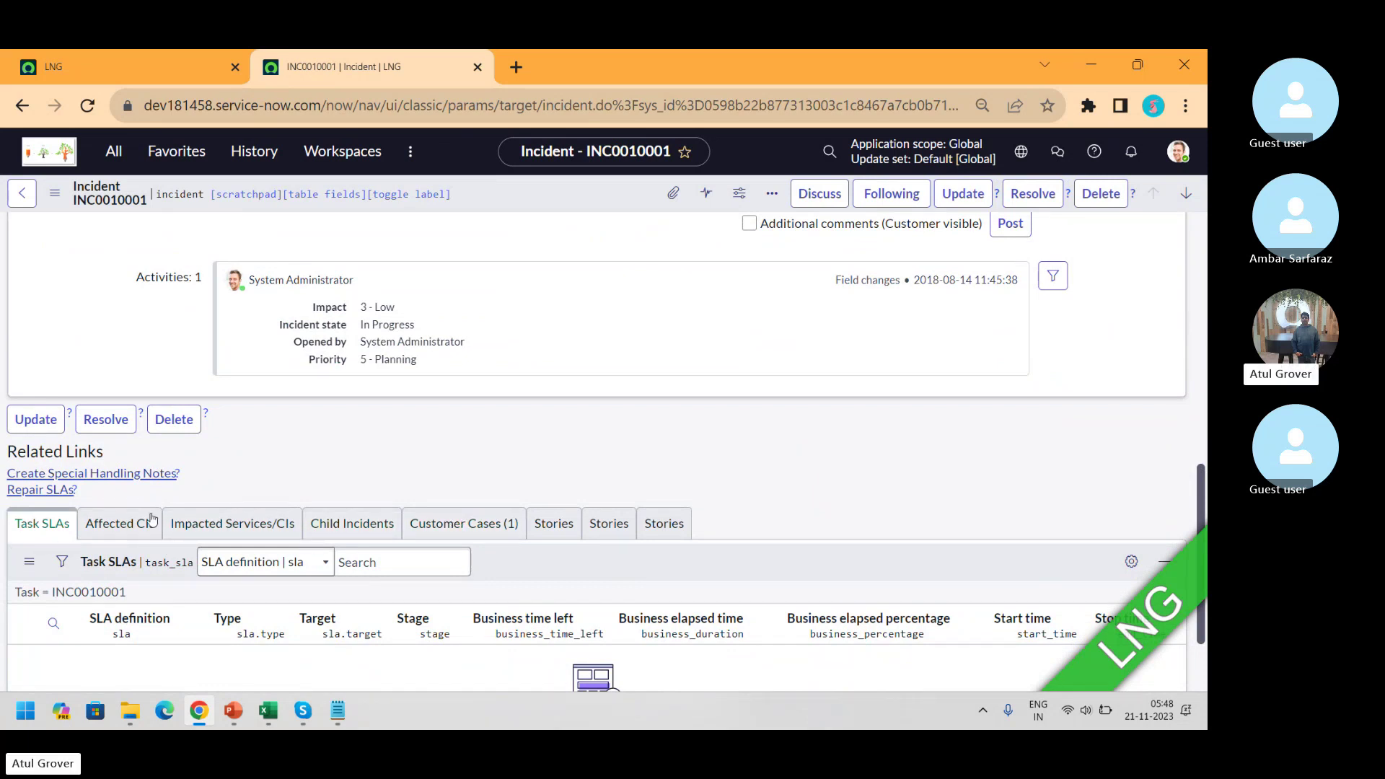
pyautogui.rightClick(530, 197)
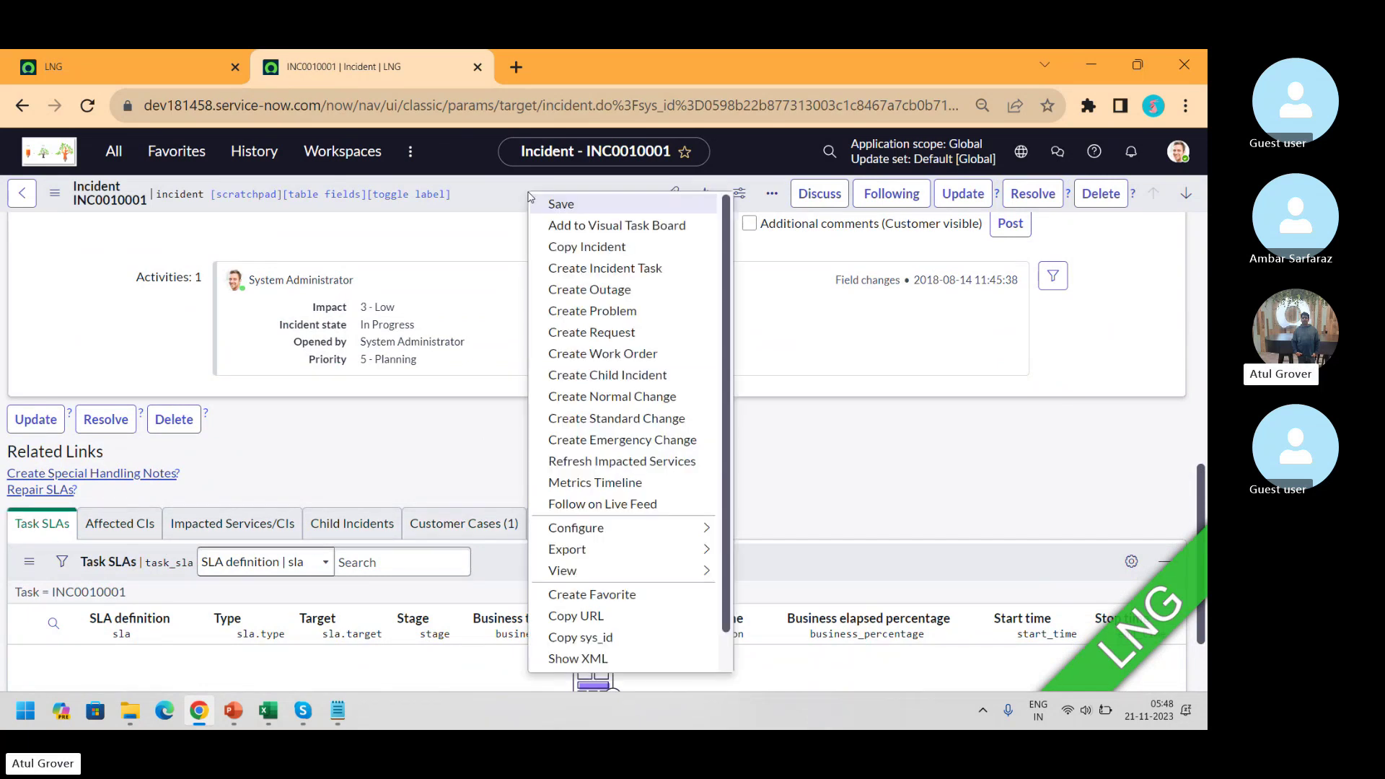
pyautogui.moveTo(697, 526)
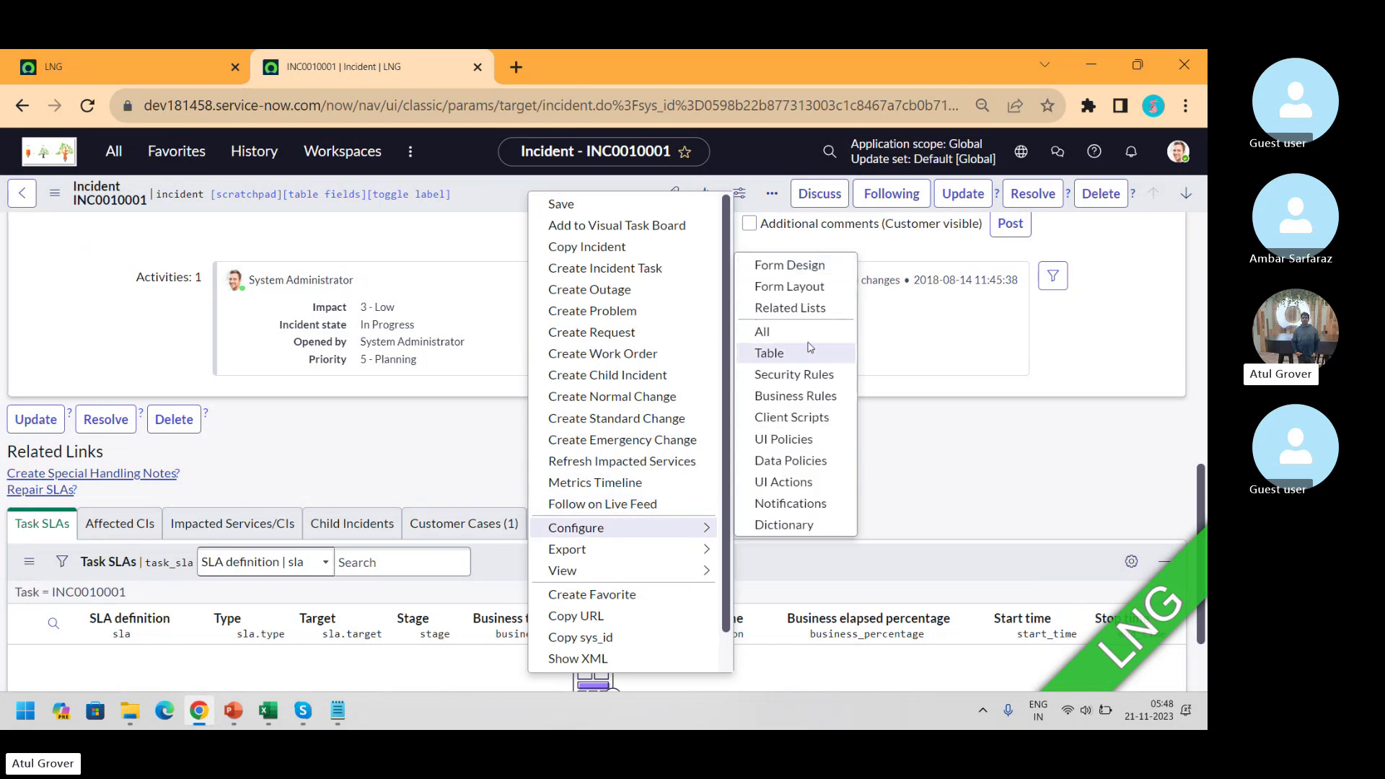
pyautogui.click(799, 317)
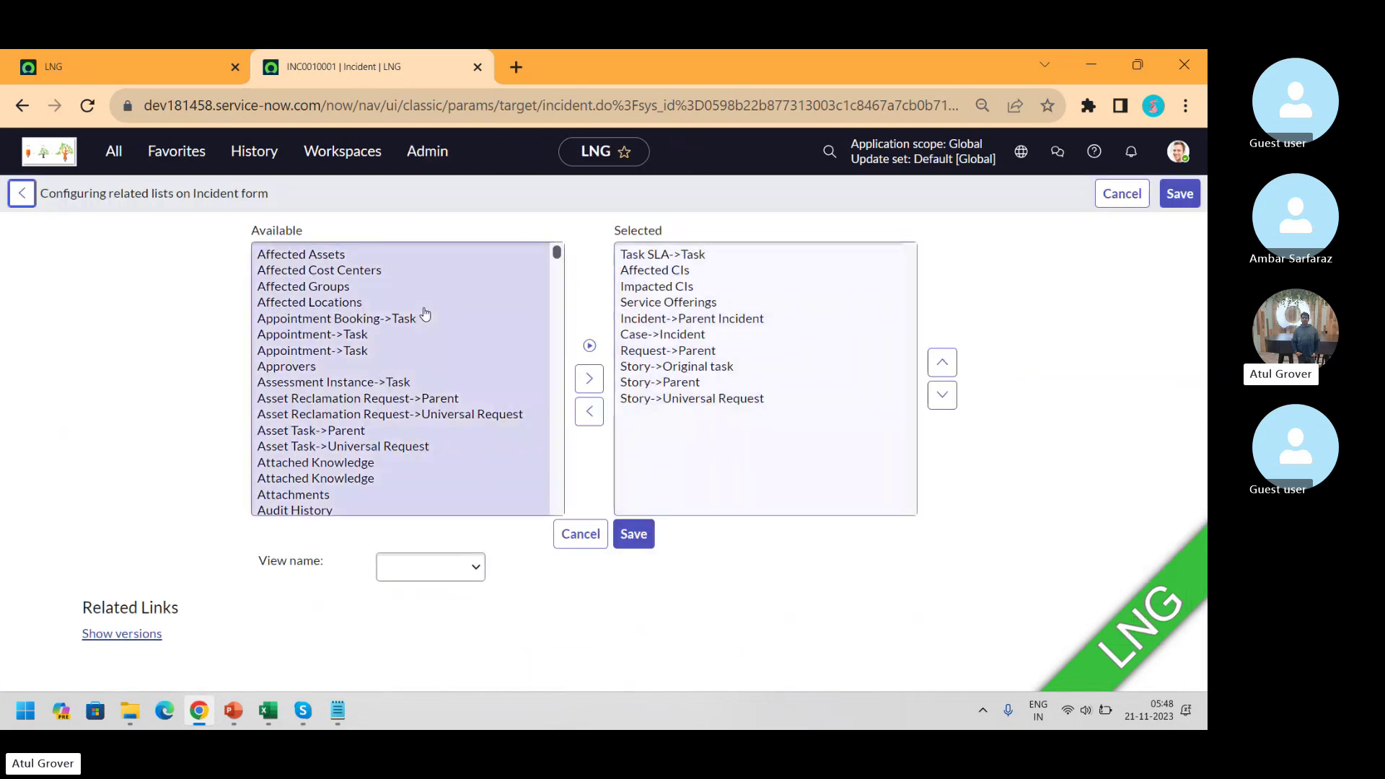
# - Filter the available related lists by "inci", add Incident Task->Incident and Incident Task->Parent to the selected ones, and save the configuration
pyautogui.click(296, 259)
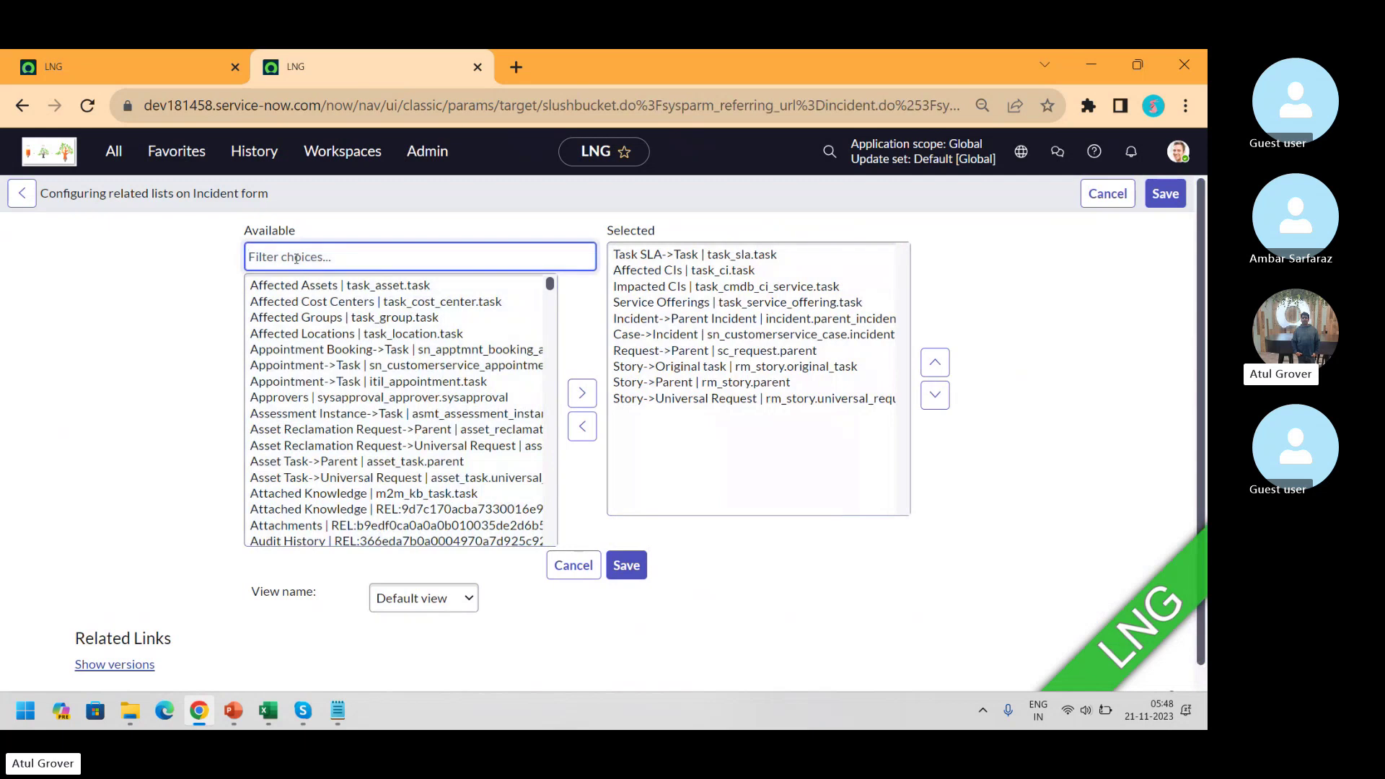
pyautogui.write('inci')
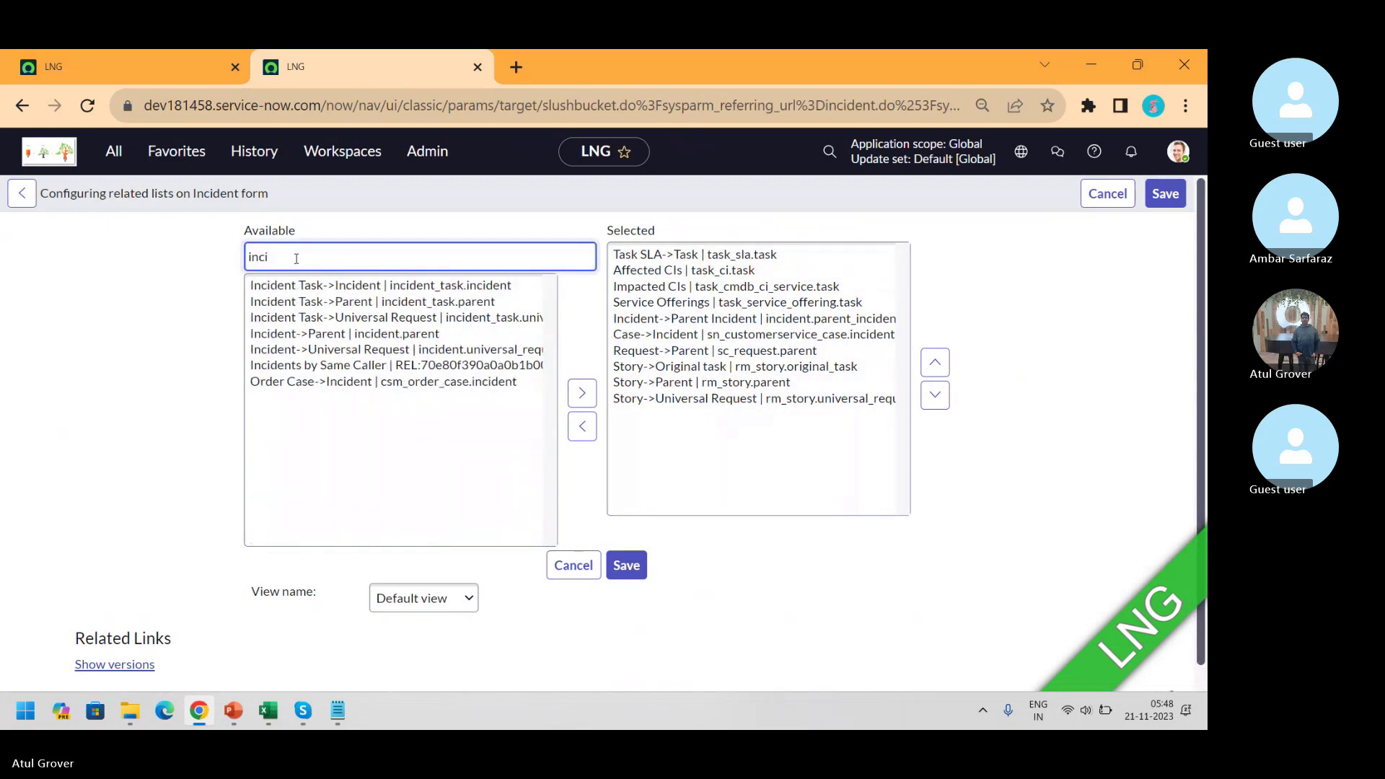
pyautogui.click(328, 287)
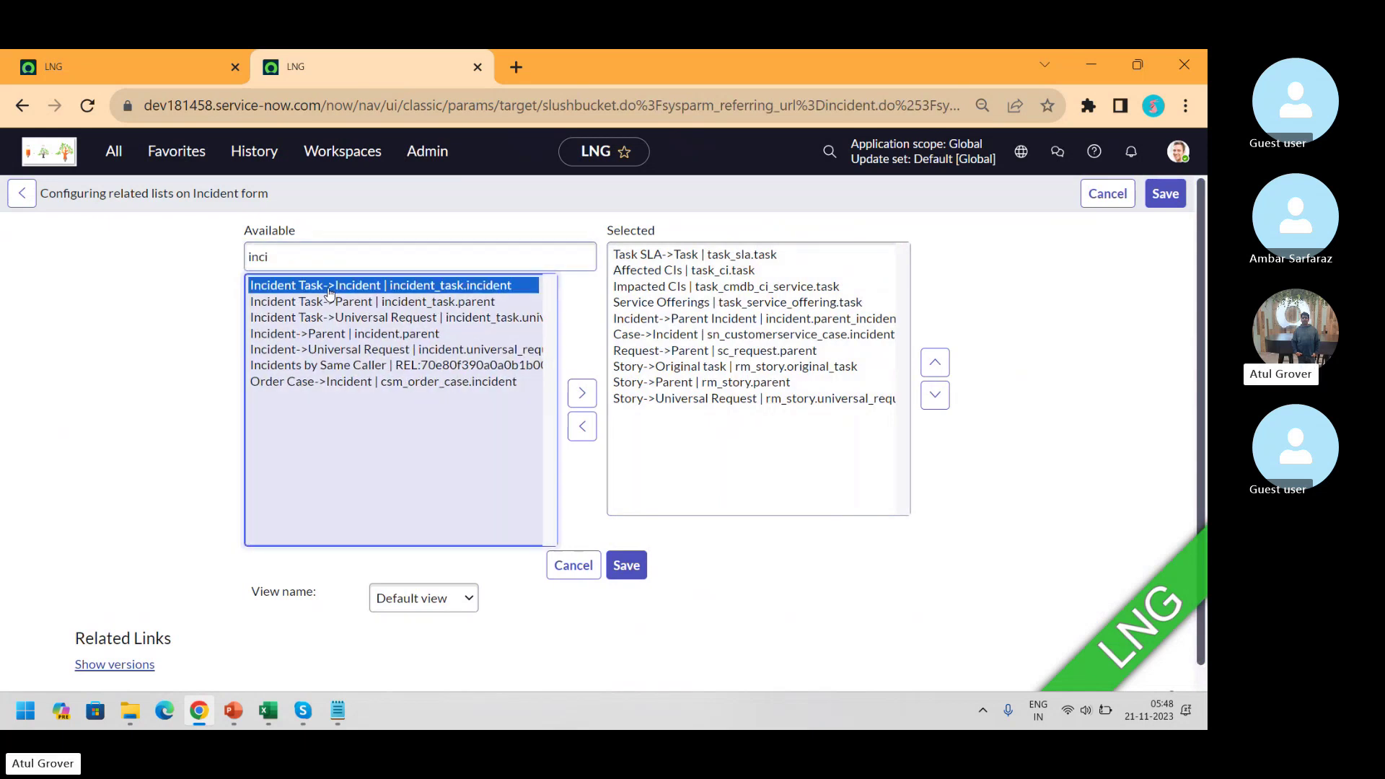
pyautogui.keyDown('shift'); pyautogui.click(421, 302); pyautogui.keyUp('shift')
pyautogui.click(579, 396)
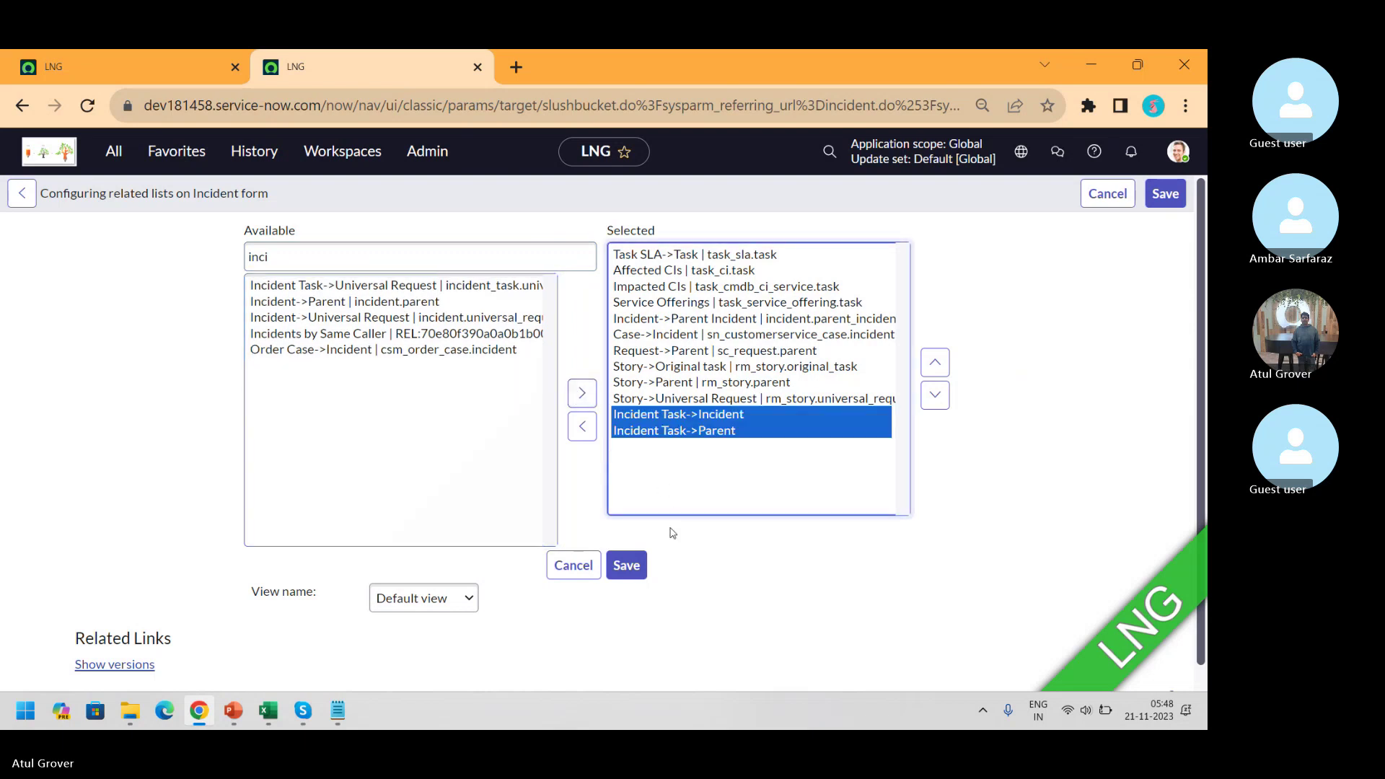
pyautogui.click(638, 565)
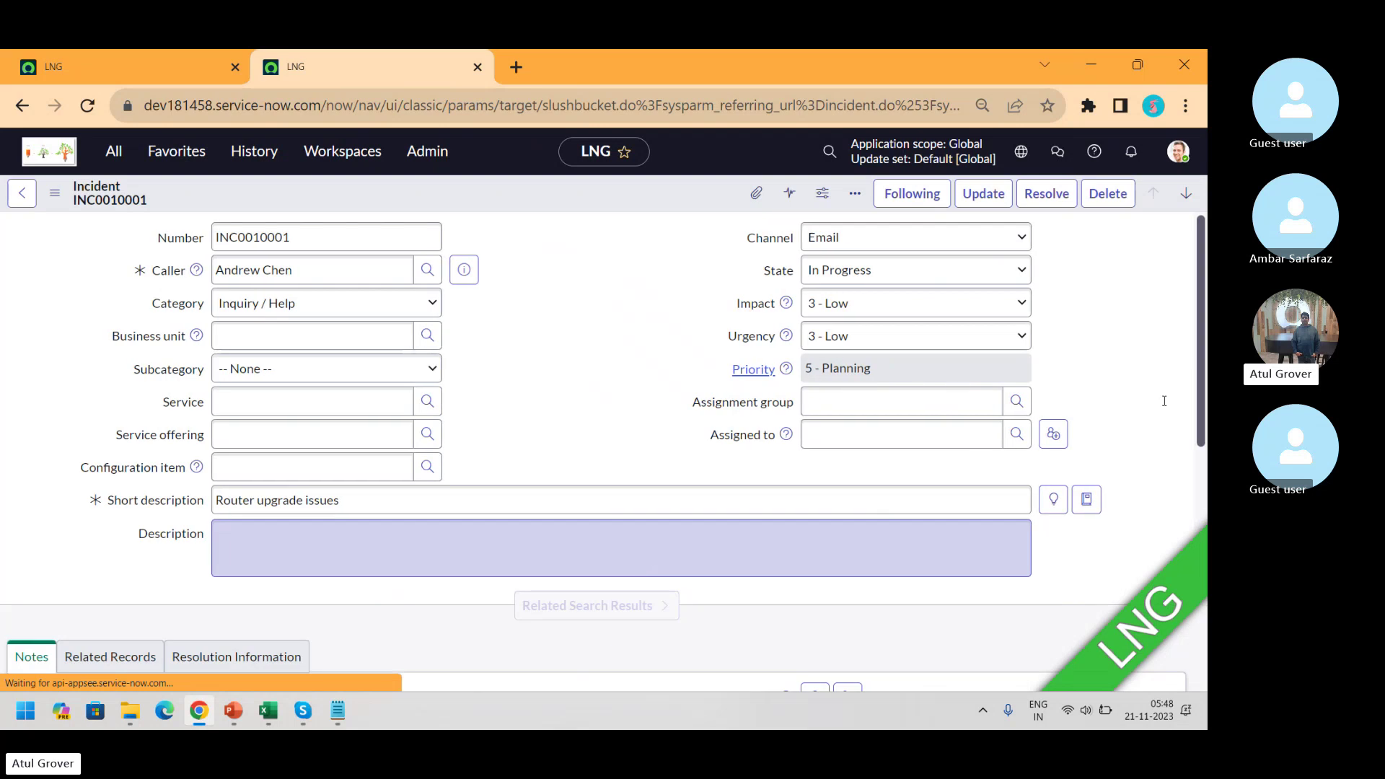
# - Check the related lists at the end of incident INC0010001 and the views available for its form
pyautogui.moveTo(1201, 254); pyautogui.dragTo(1205, 594)
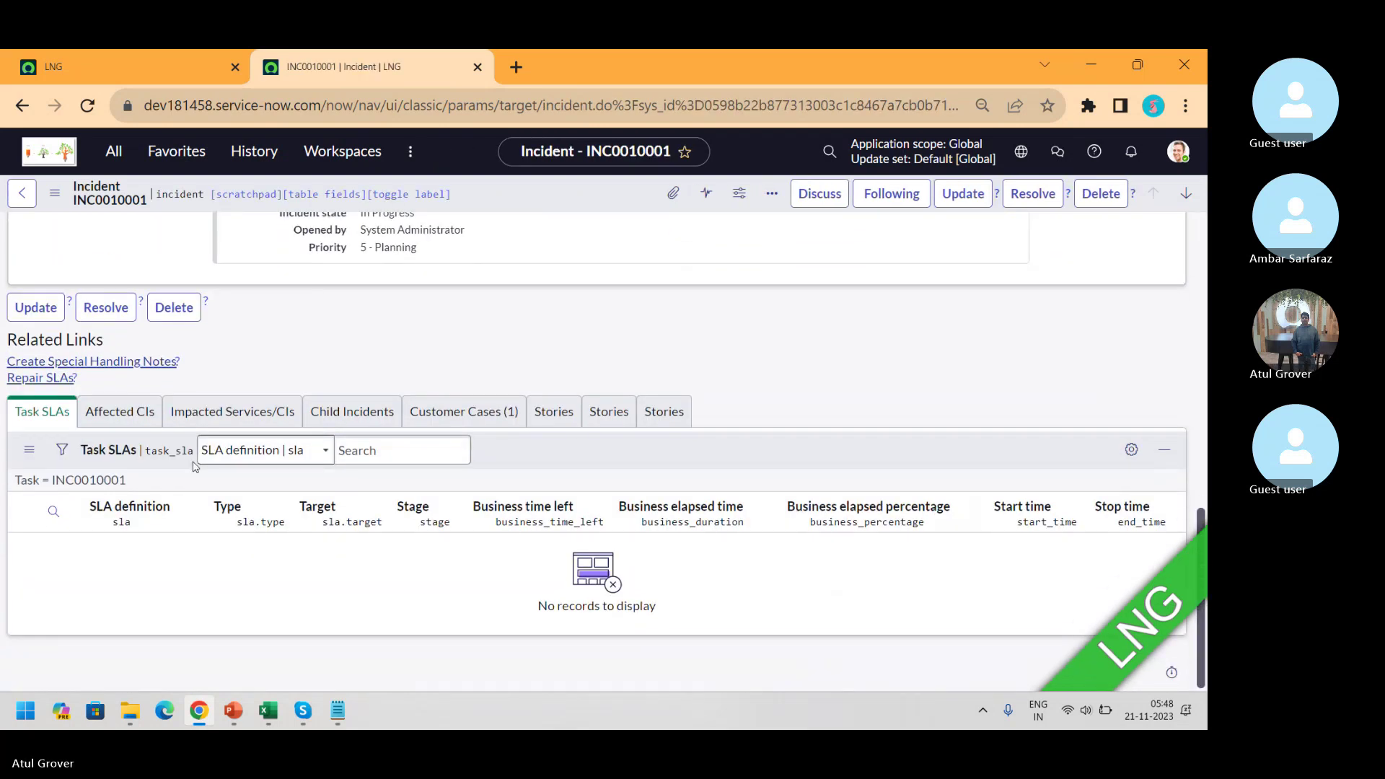
pyautogui.click(1204, 248)
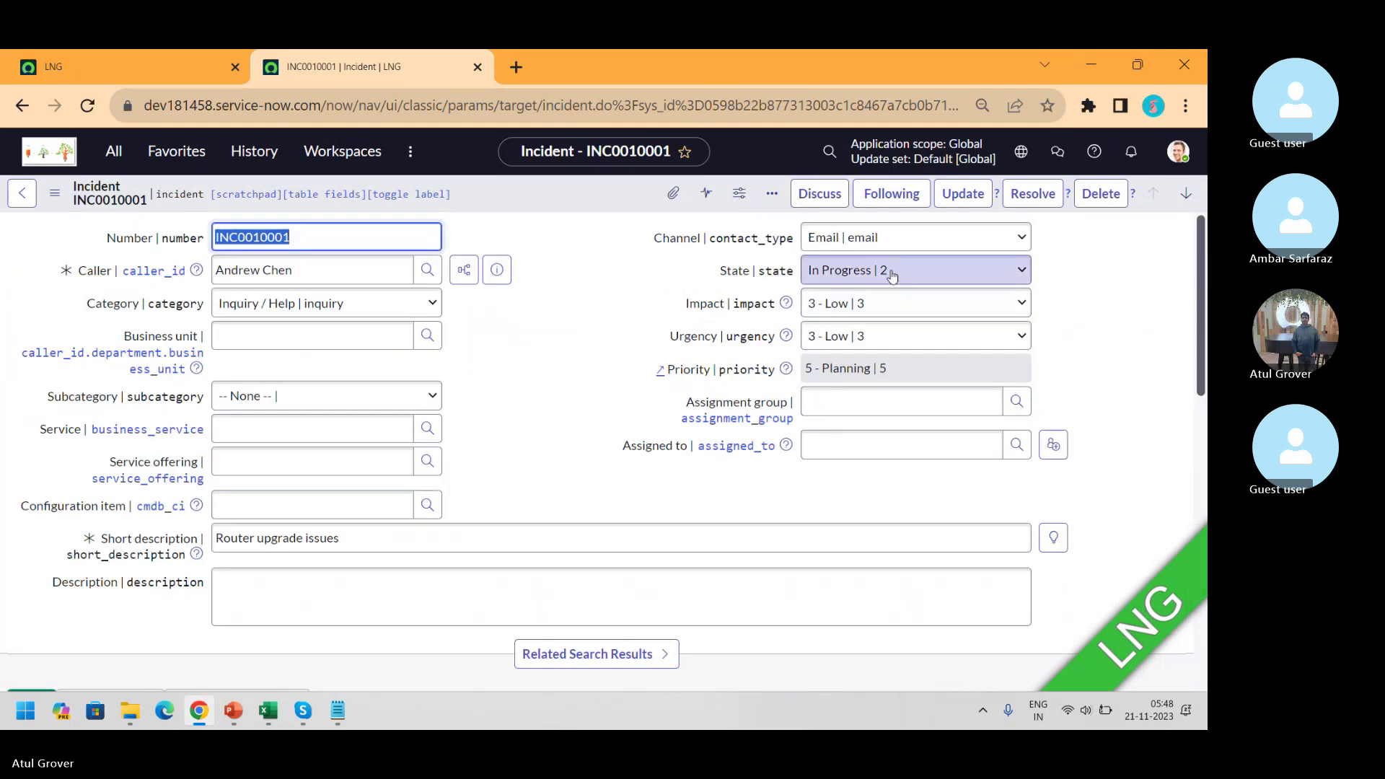
pyautogui.moveTo(1203, 231); pyautogui.dragTo(1205, 532)
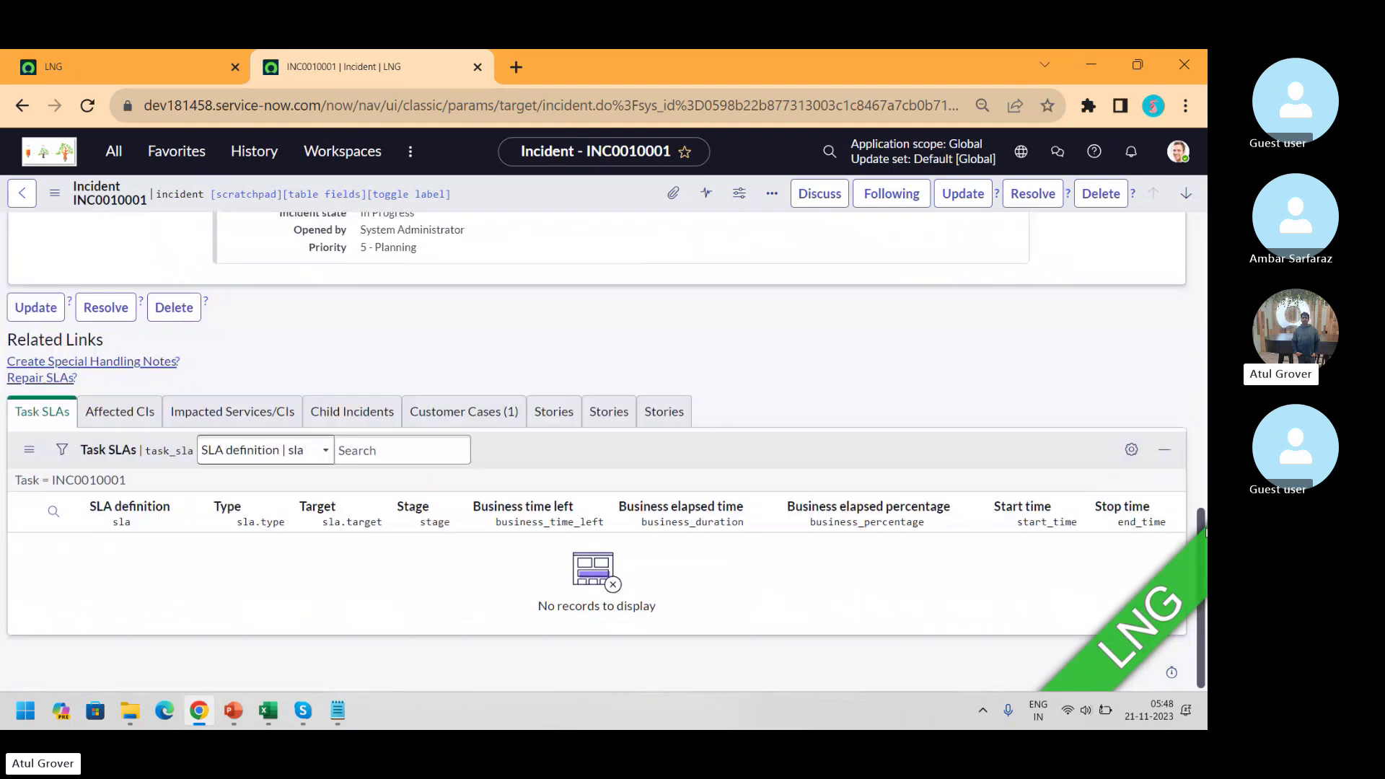
pyautogui.click(54, 193)
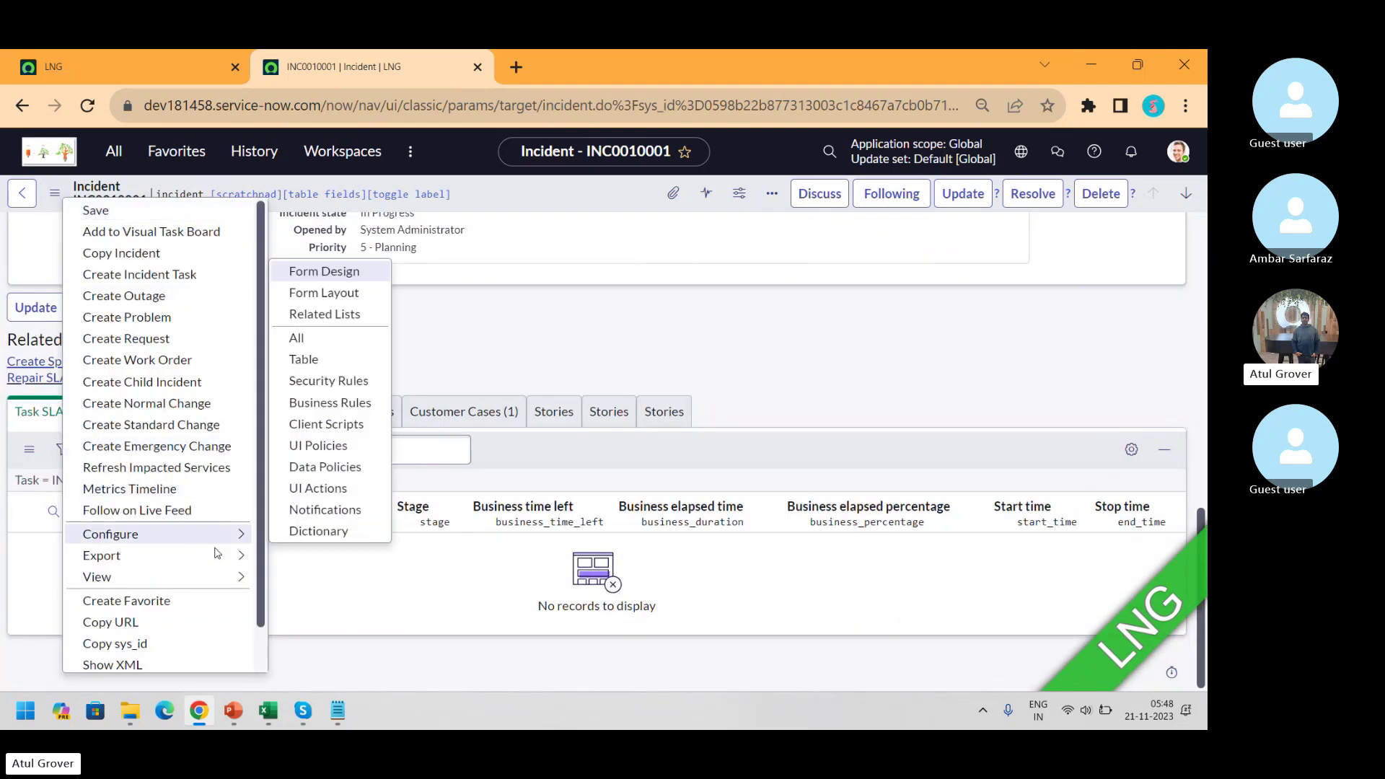
pyautogui.moveTo(232, 578)
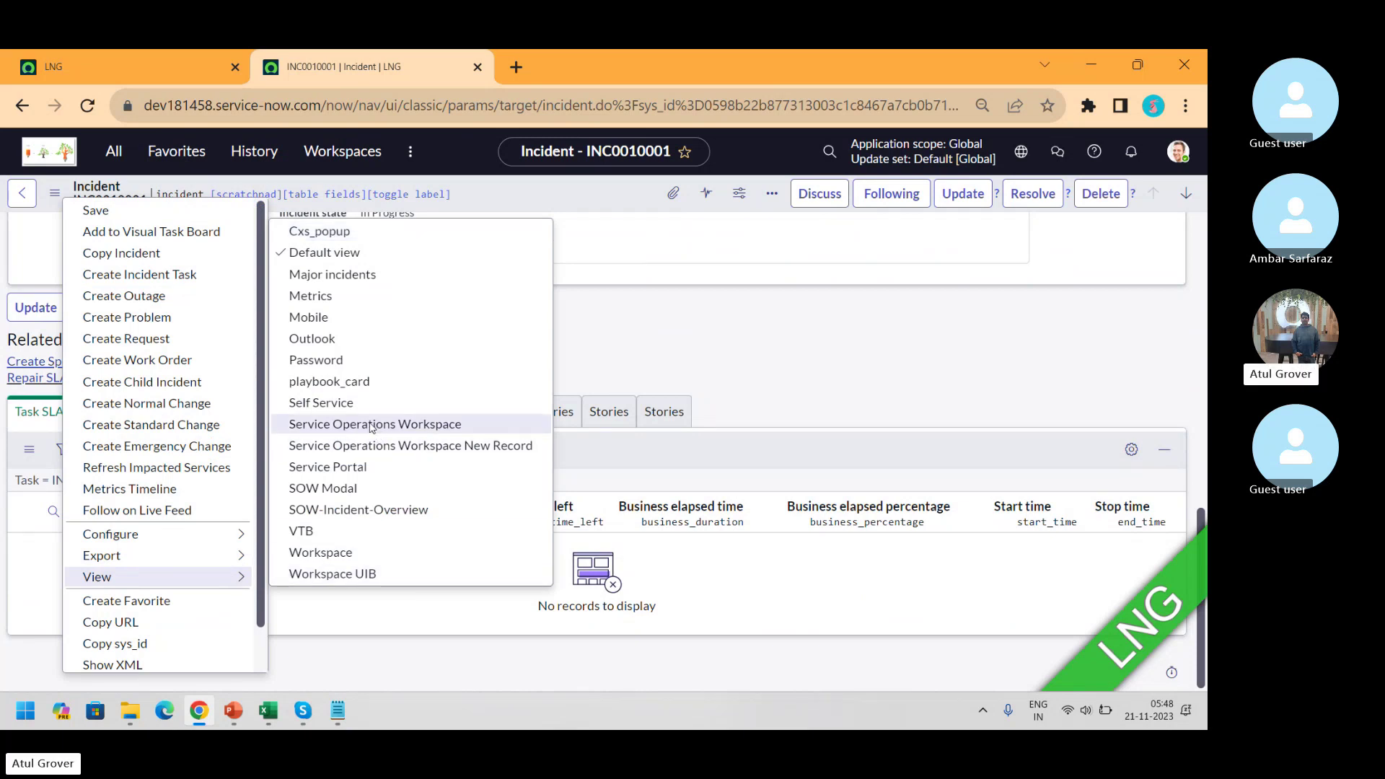
pyautogui.click(733, 344)
pyautogui.click(116, 153)
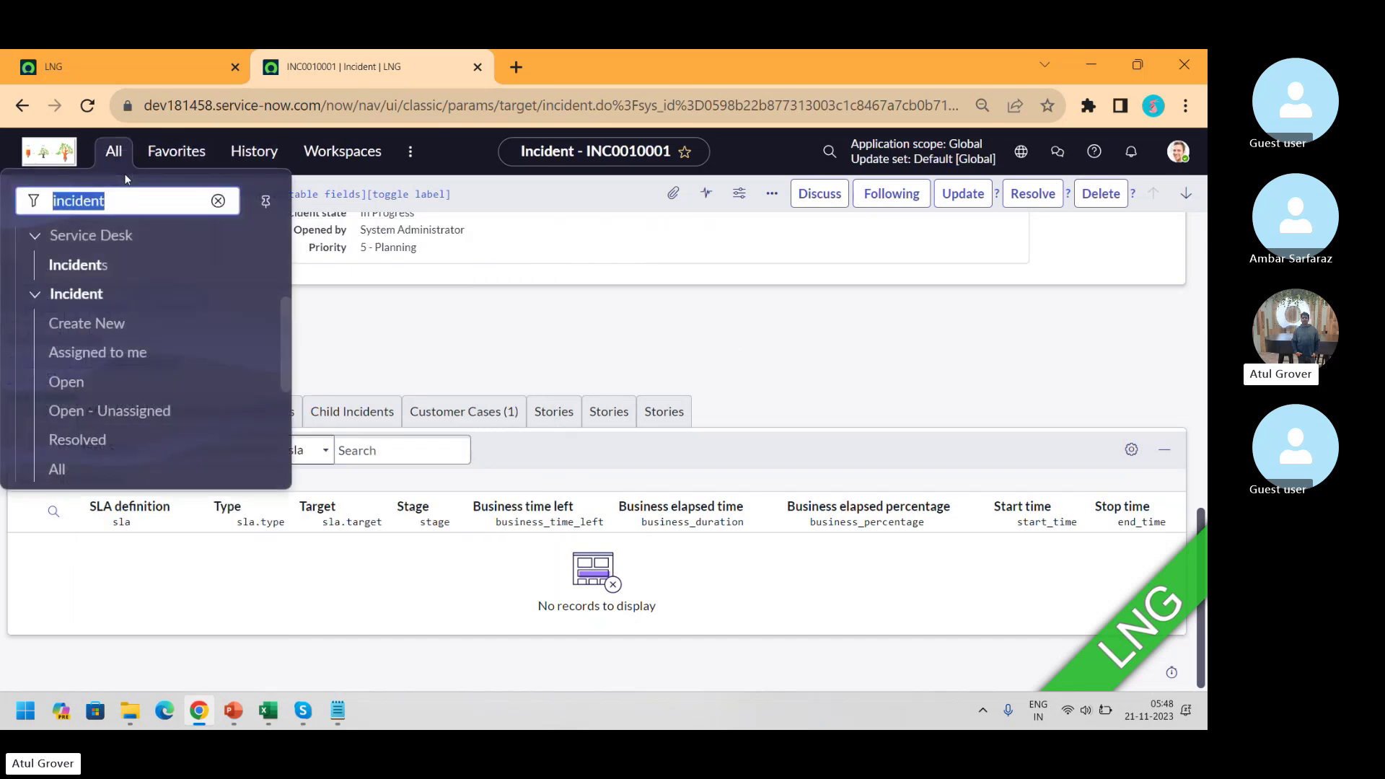
pyautogui.press('End')
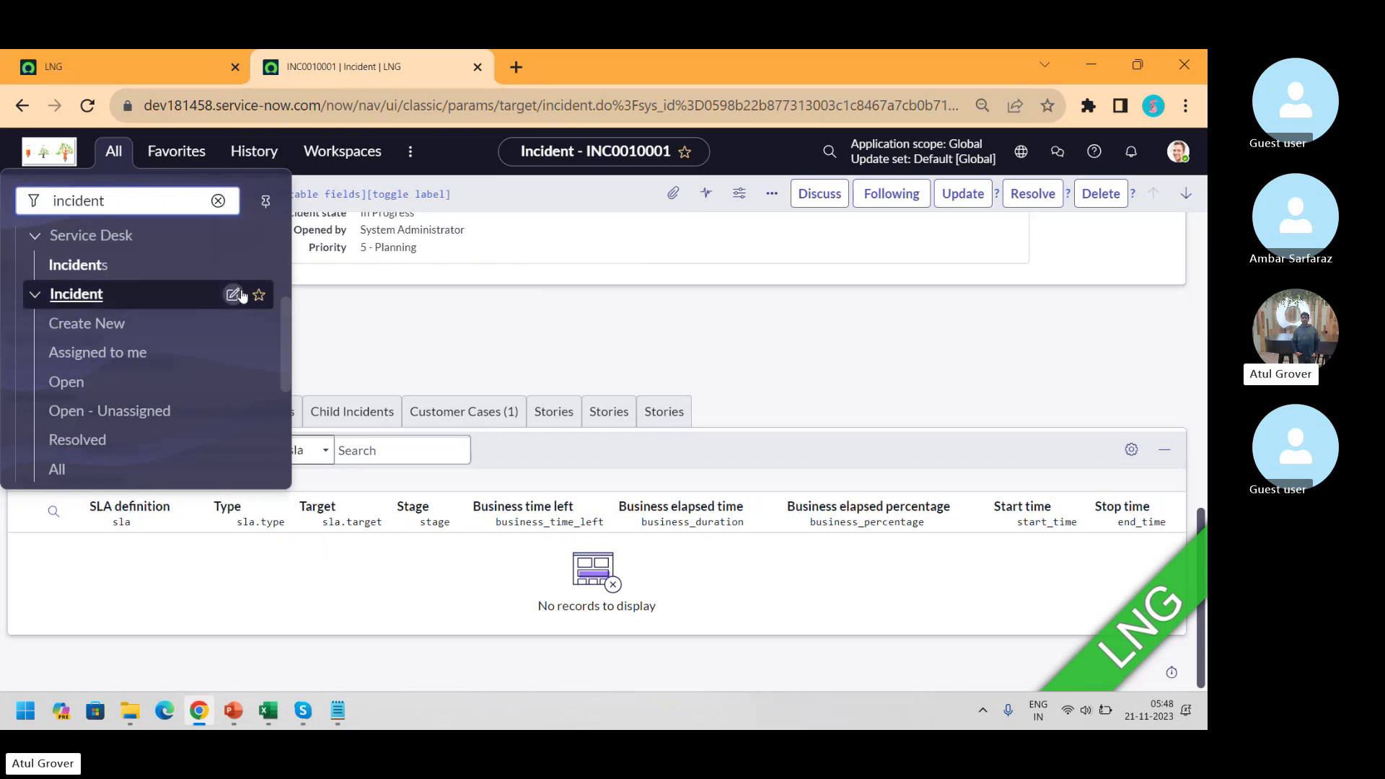
pyautogui.moveTo(284, 315); pyautogui.dragTo(281, 414)
pyautogui.click(518, 306)
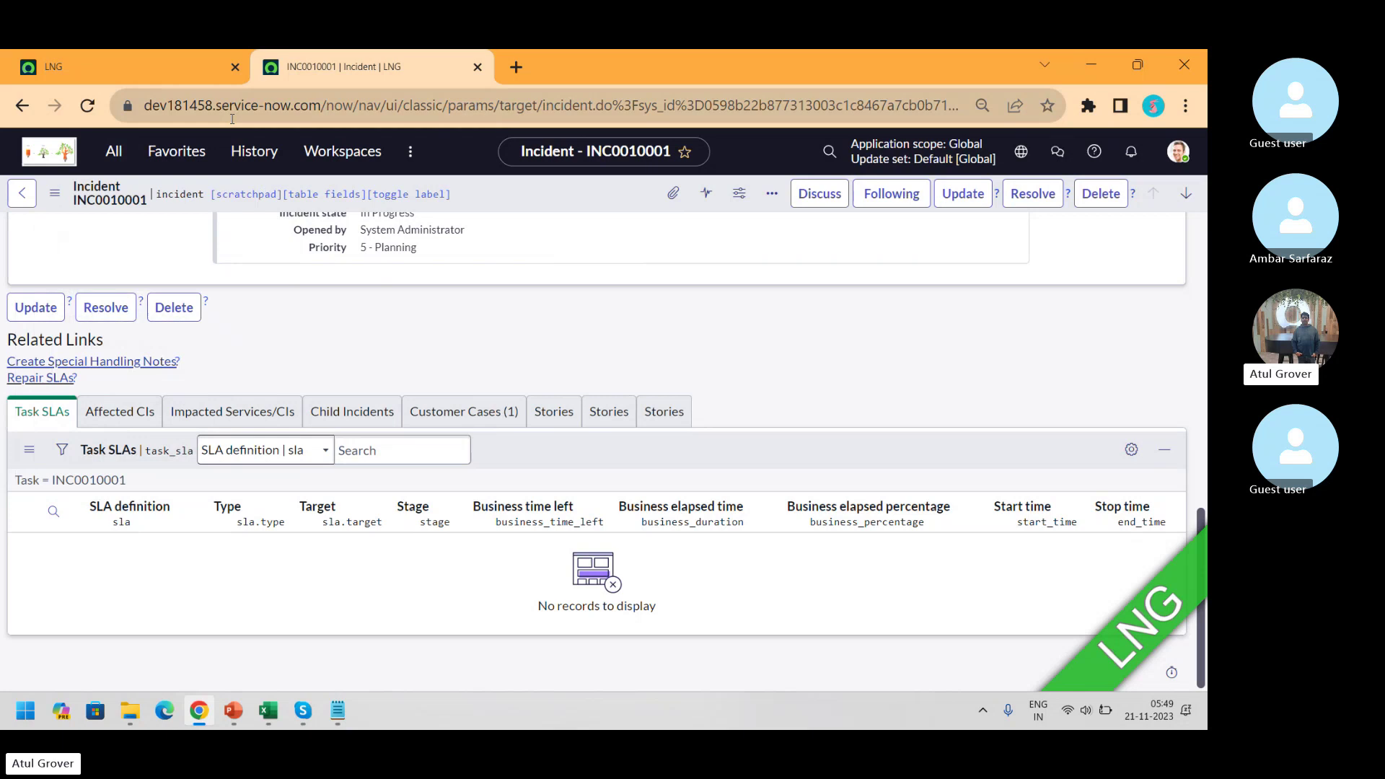
# - Check the Incident Task table in the Incident schema map, and open the System Definition list of tables by searching for "tables"
pyautogui.click(161, 62)
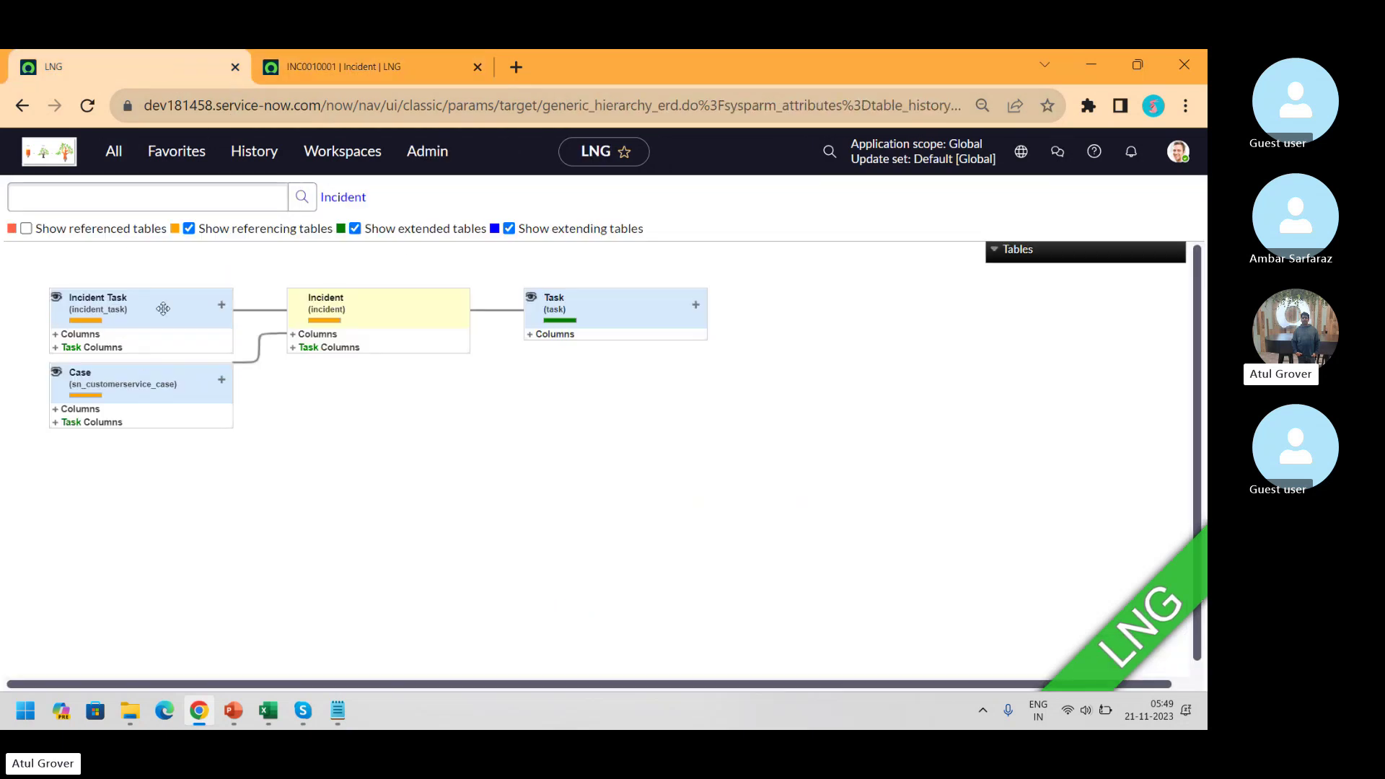
pyautogui.click(380, 55)
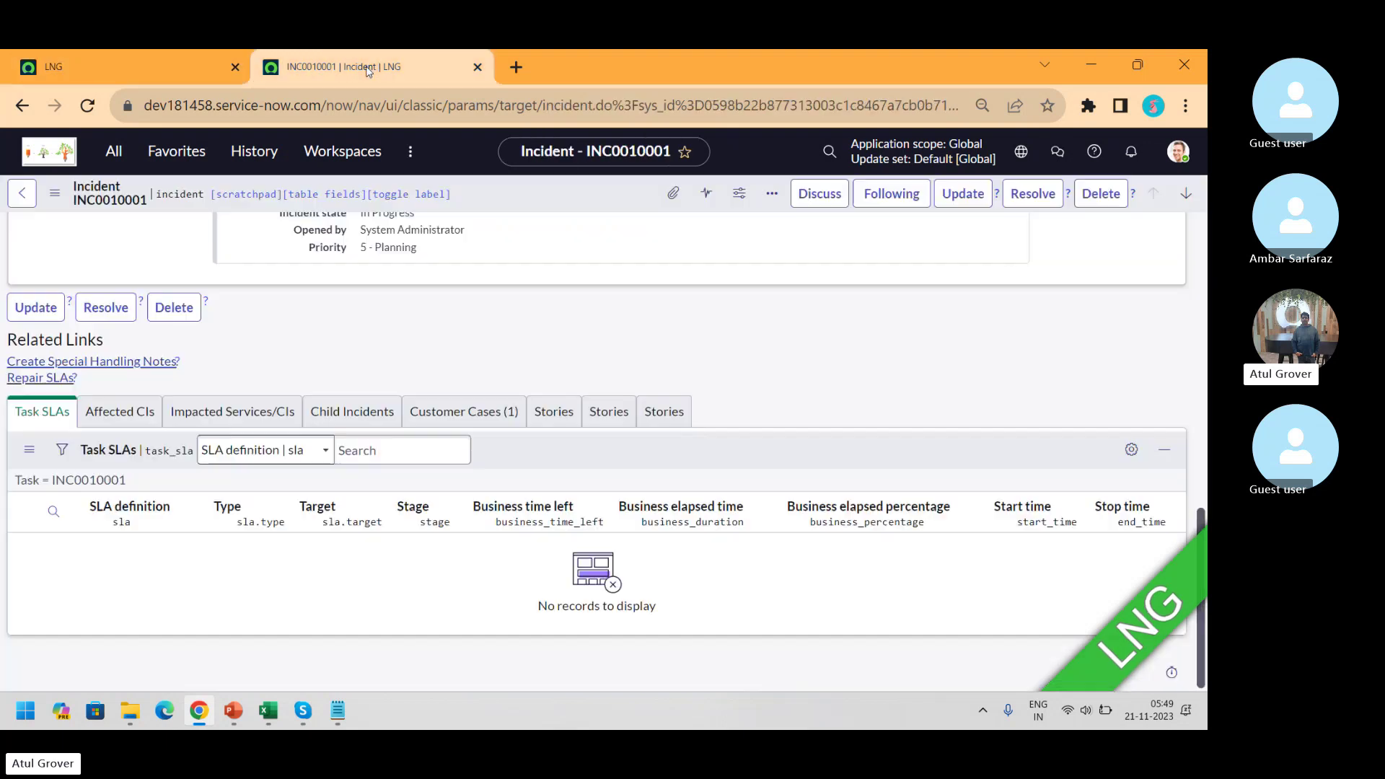
pyautogui.click(129, 152)
pyautogui.write('tables')
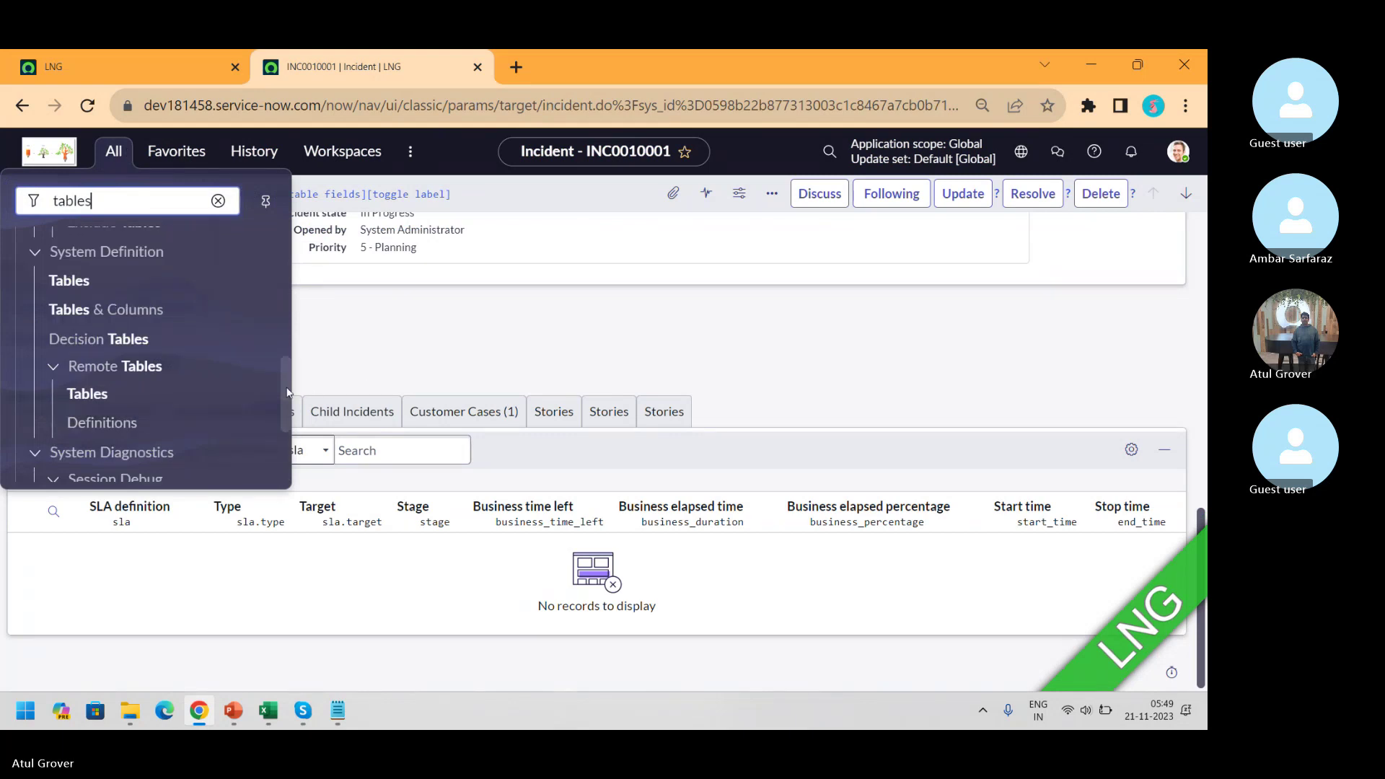
pyautogui.moveTo(287, 393); pyautogui.dragTo(264, 356)
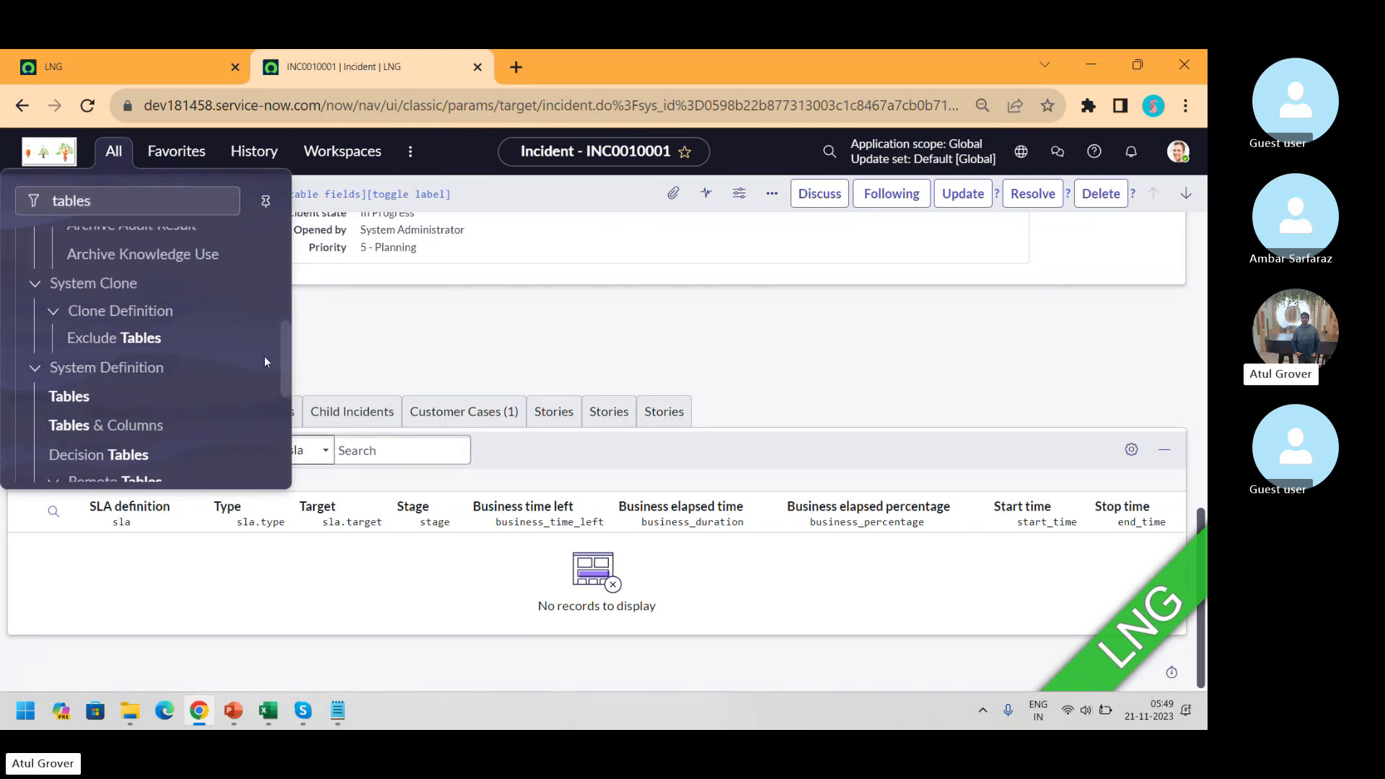
pyautogui.click(69, 397)
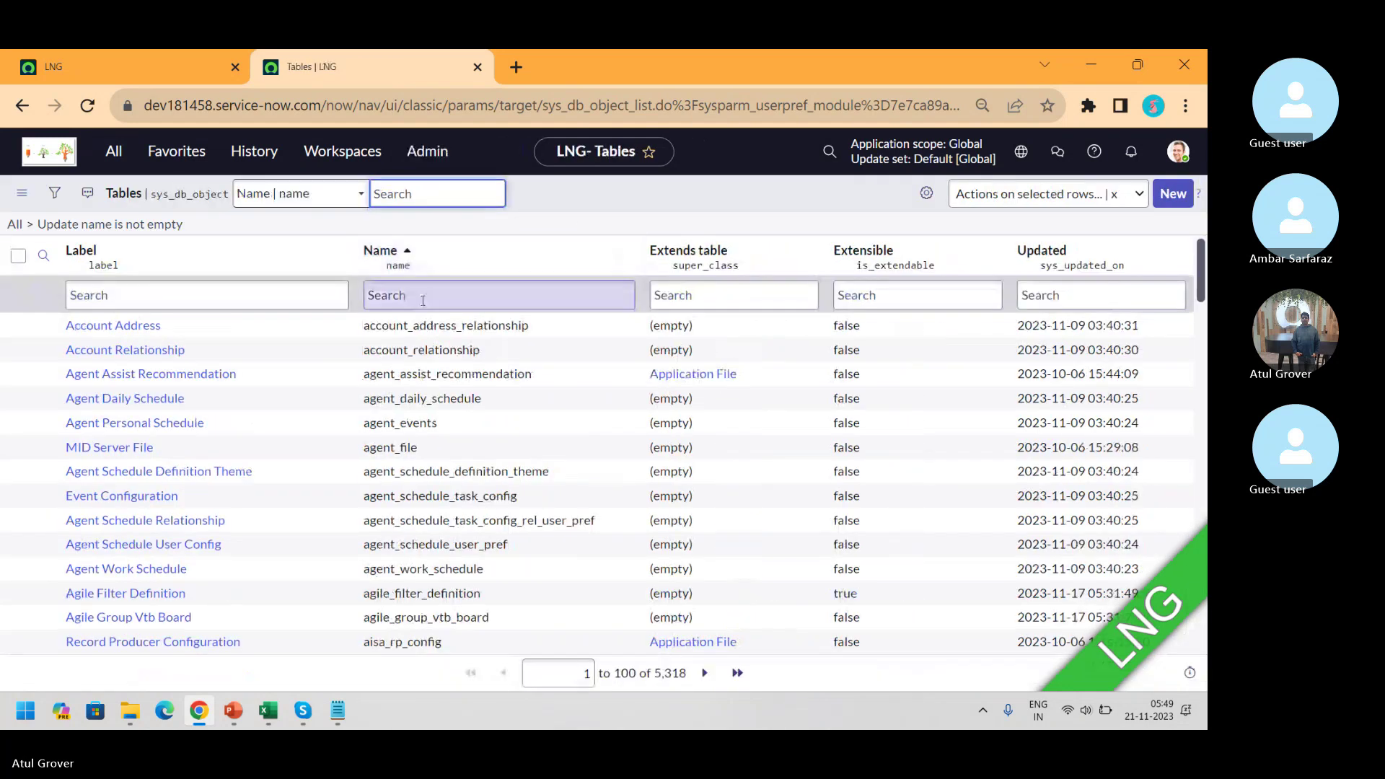
# - Filter the list of tables by the name "incident" and open the Incident Task table record
pyautogui.click(423, 300)
pyautogui.write('incide')
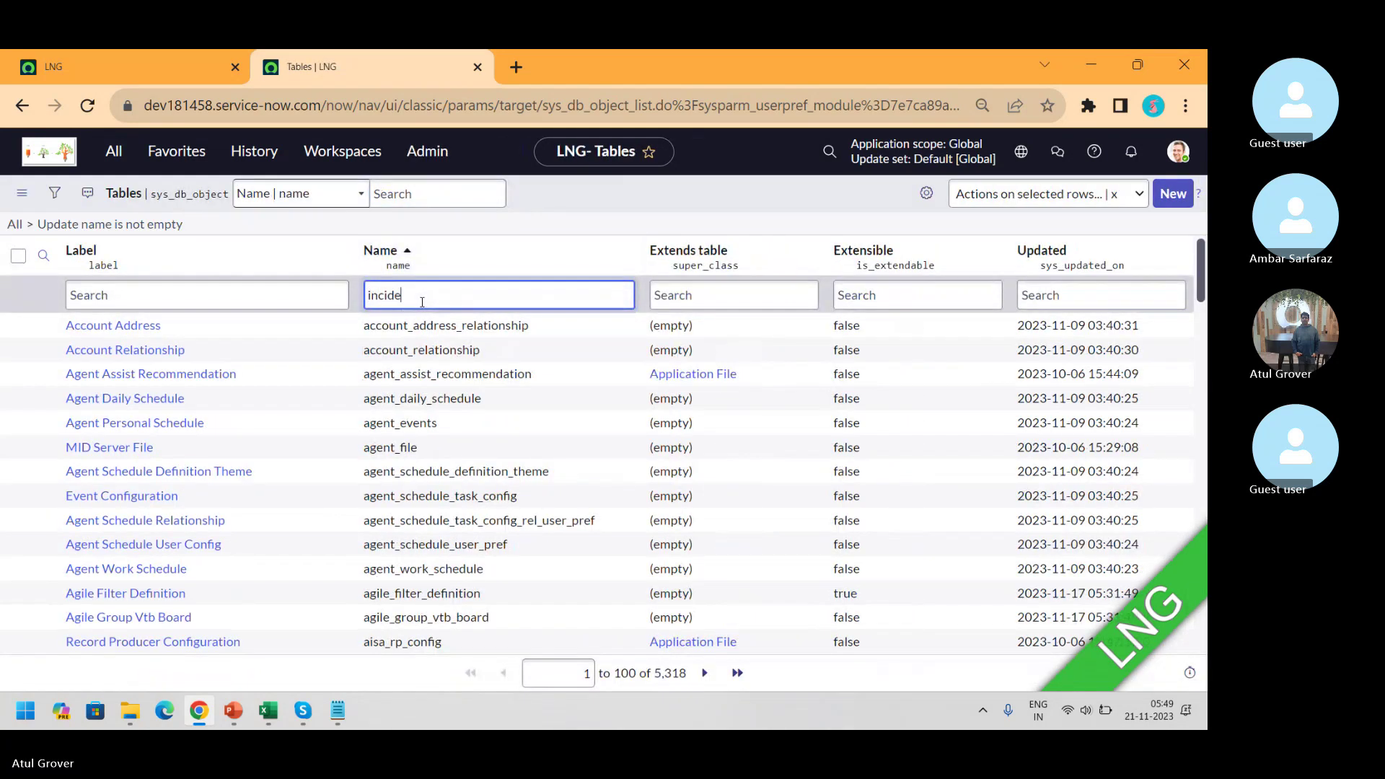
pyautogui.write('nt')
pyautogui.press('Return')
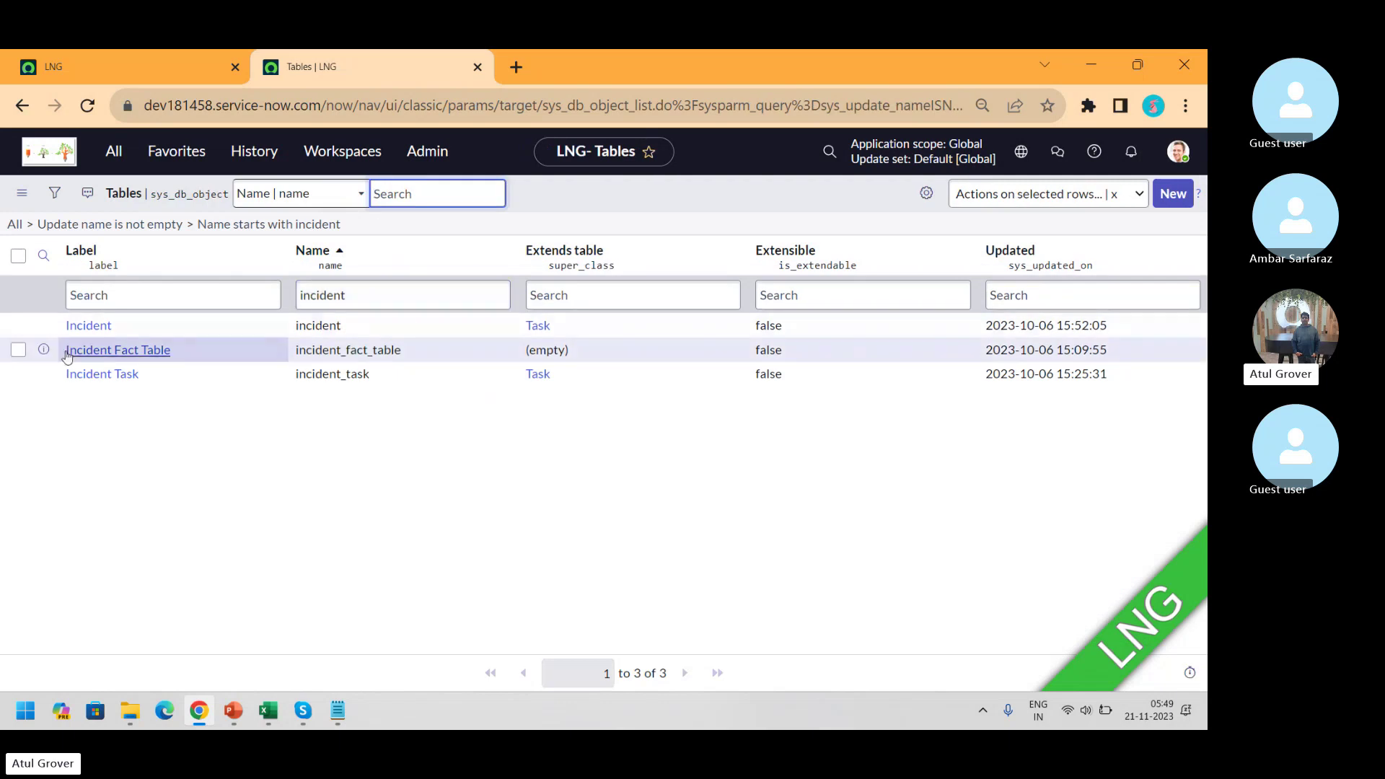
pyautogui.click(88, 375)
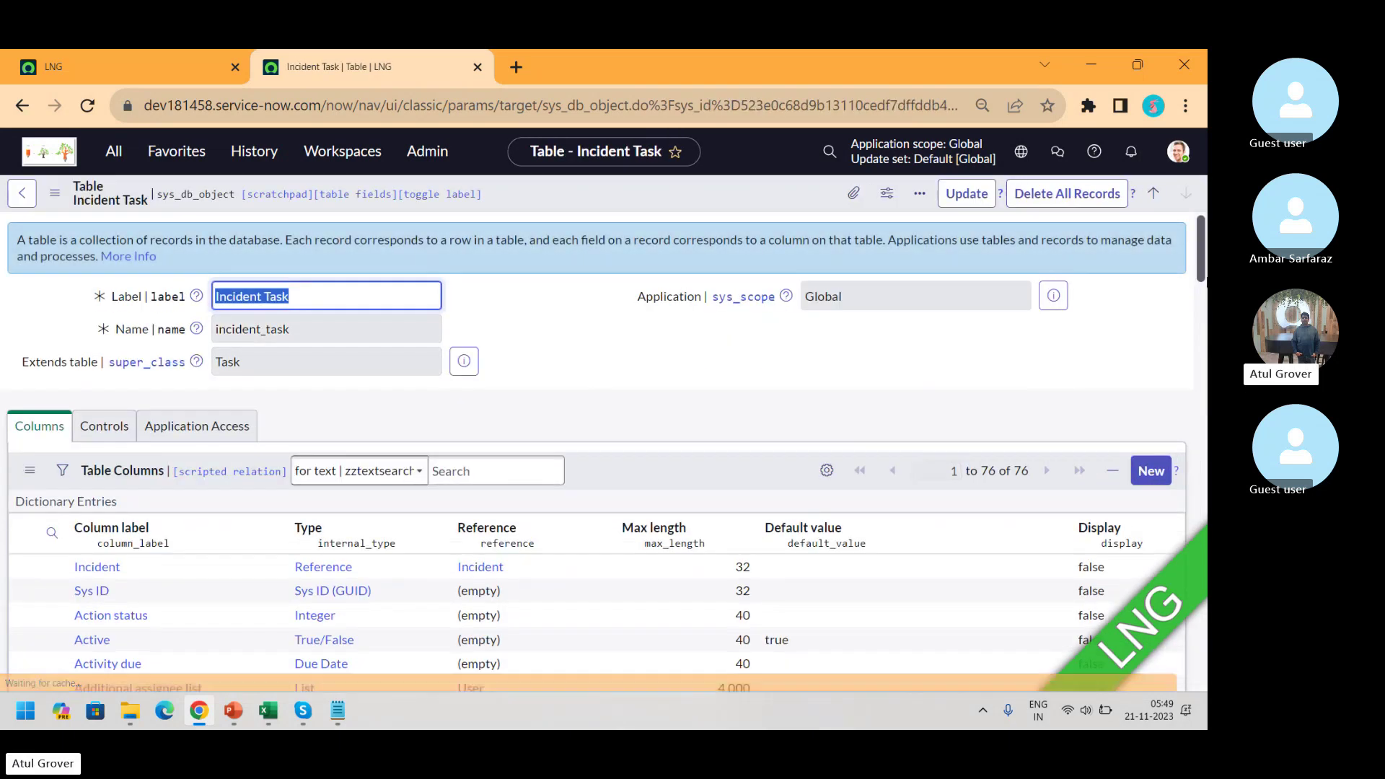
# - Show the Incident Task table's form, compare it with the Incident schema map and examine its Incident and Configuration item fields
pyautogui.moveTo(1202, 249); pyautogui.dragTo(1189, 556)
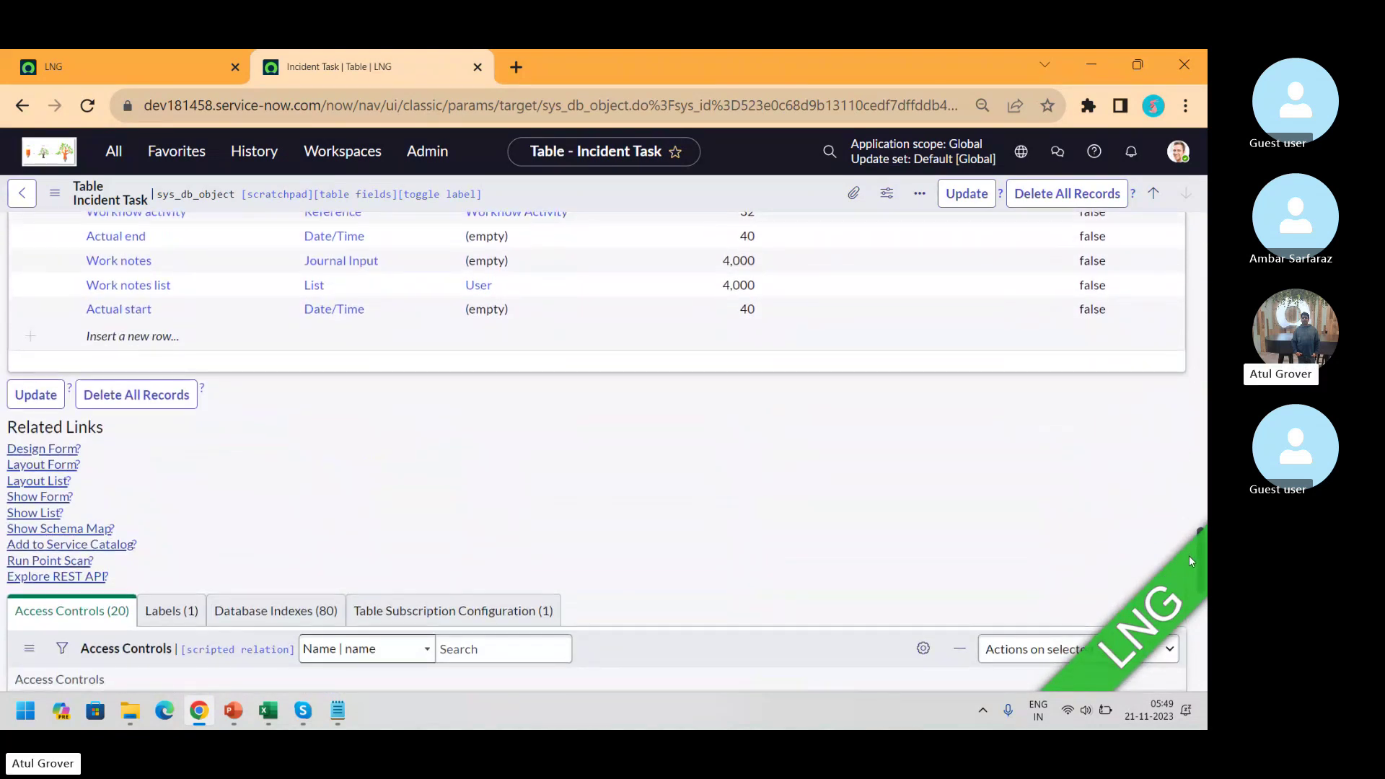
pyautogui.click(40, 497)
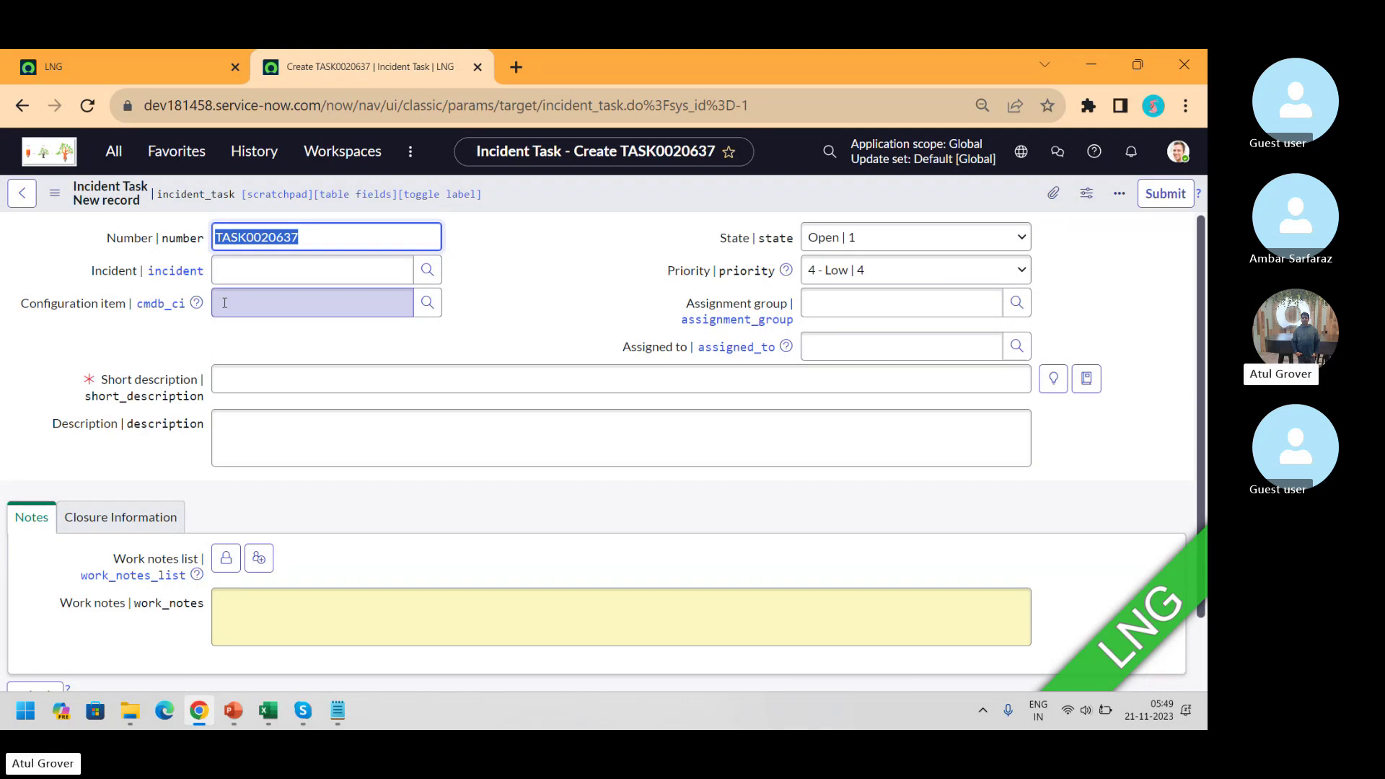
pyautogui.click(131, 62)
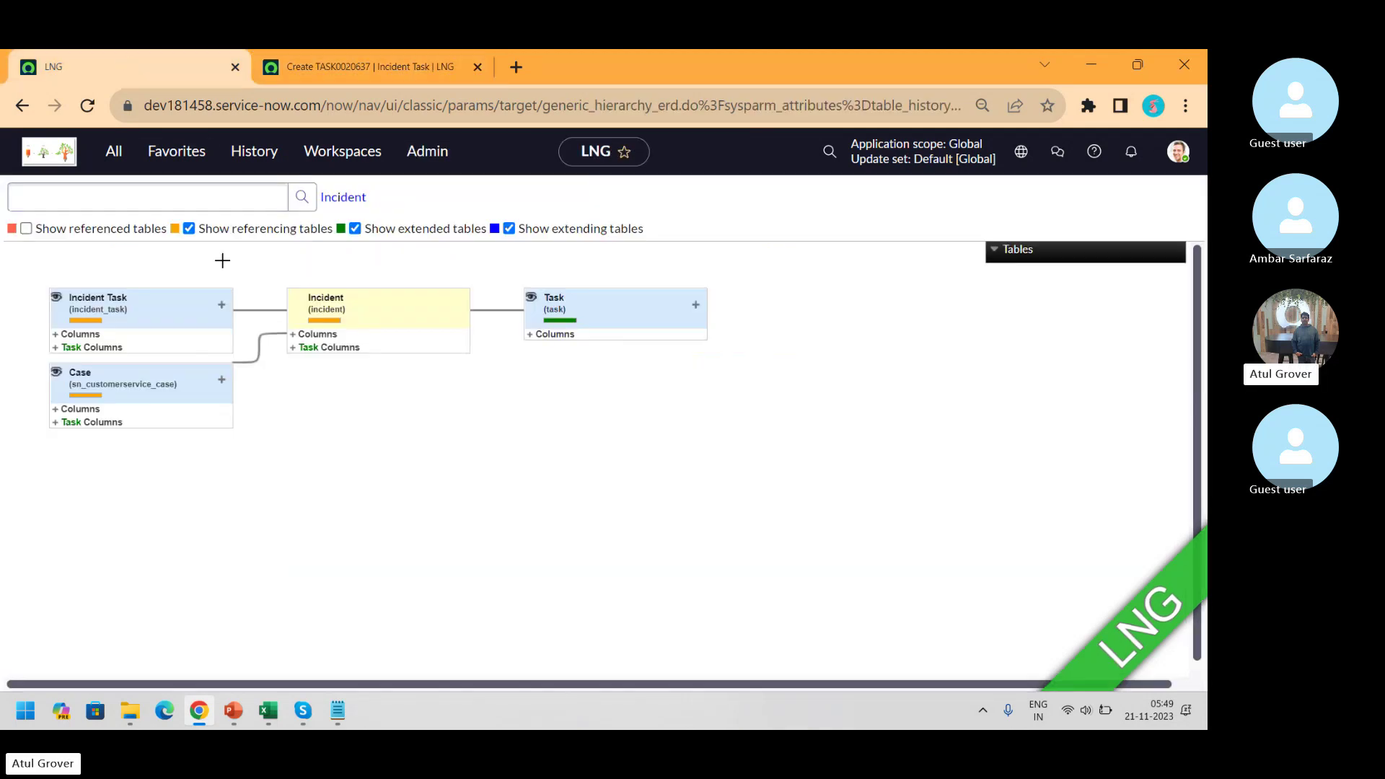
pyautogui.click(349, 66)
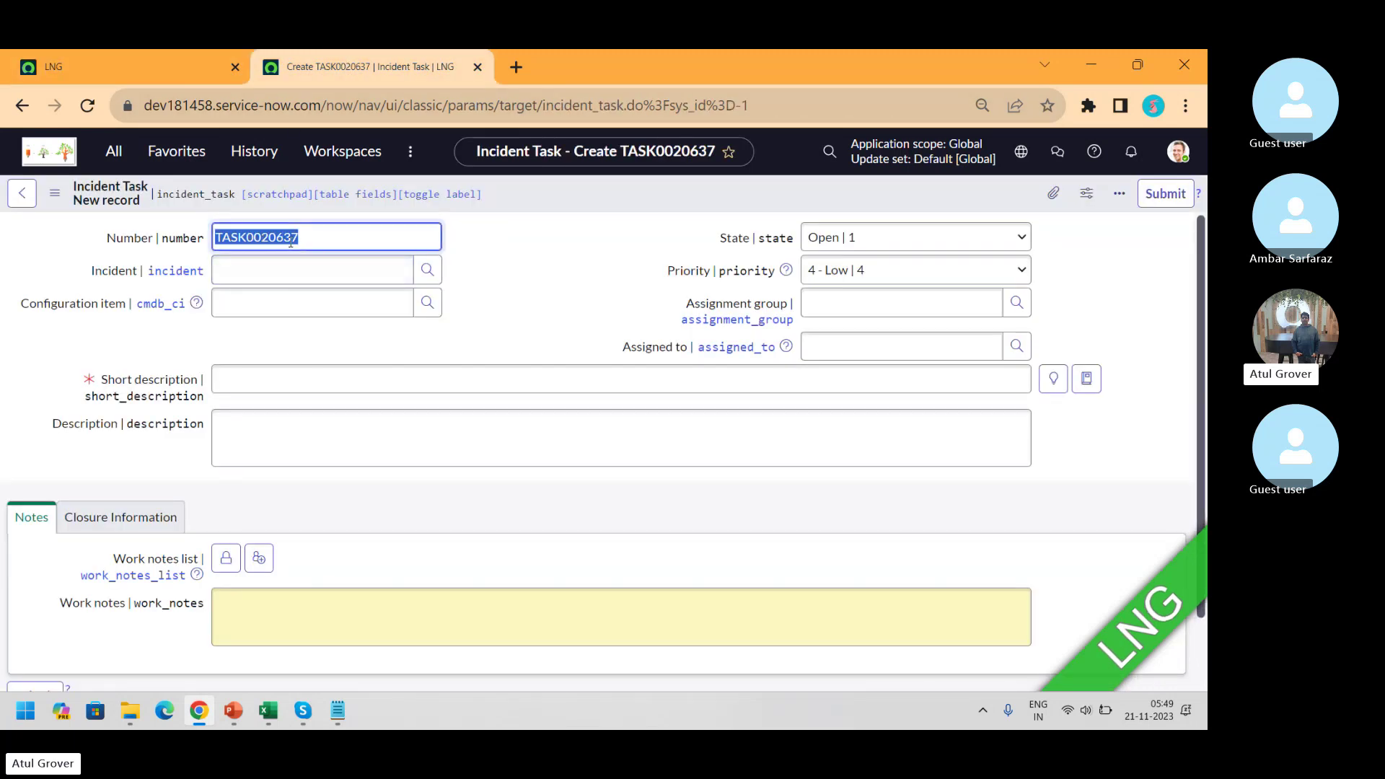
pyautogui.click(261, 273)
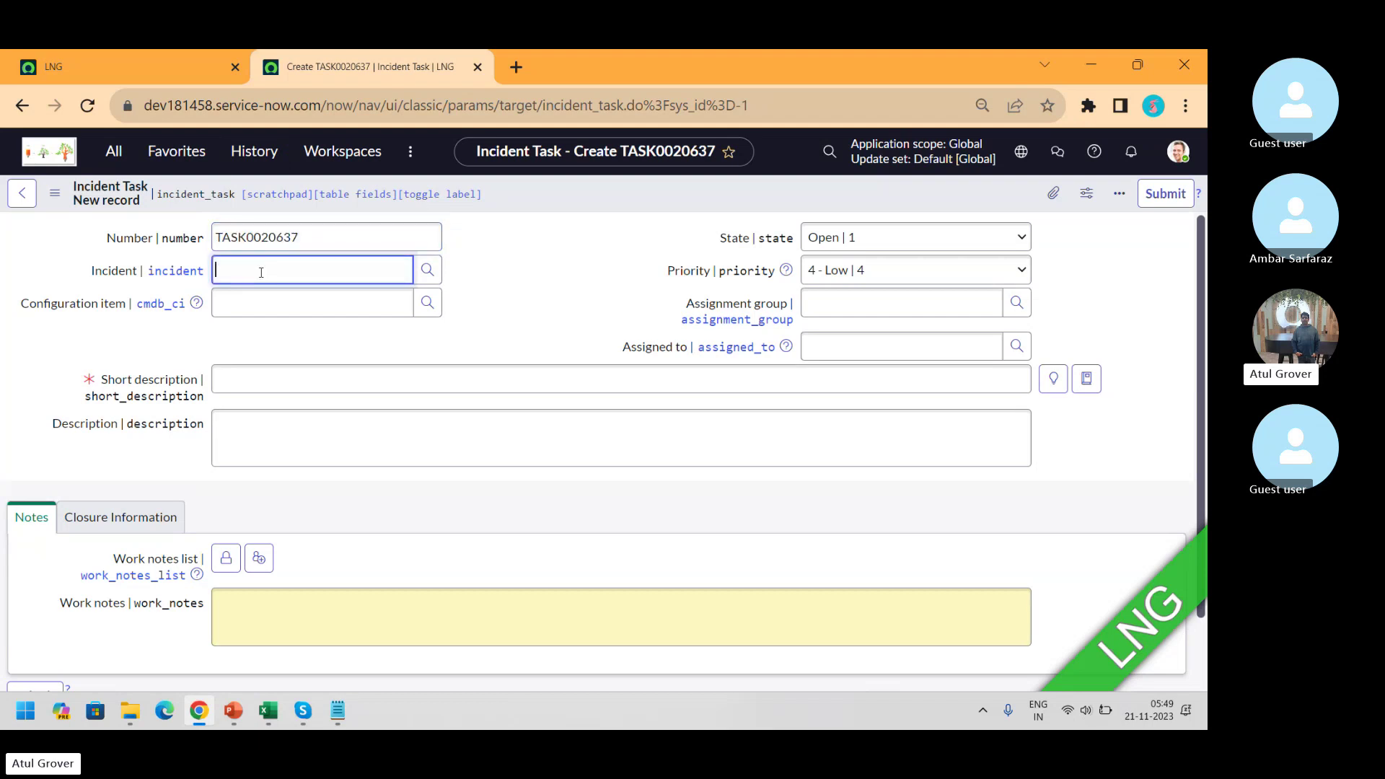
pyautogui.click(234, 307)
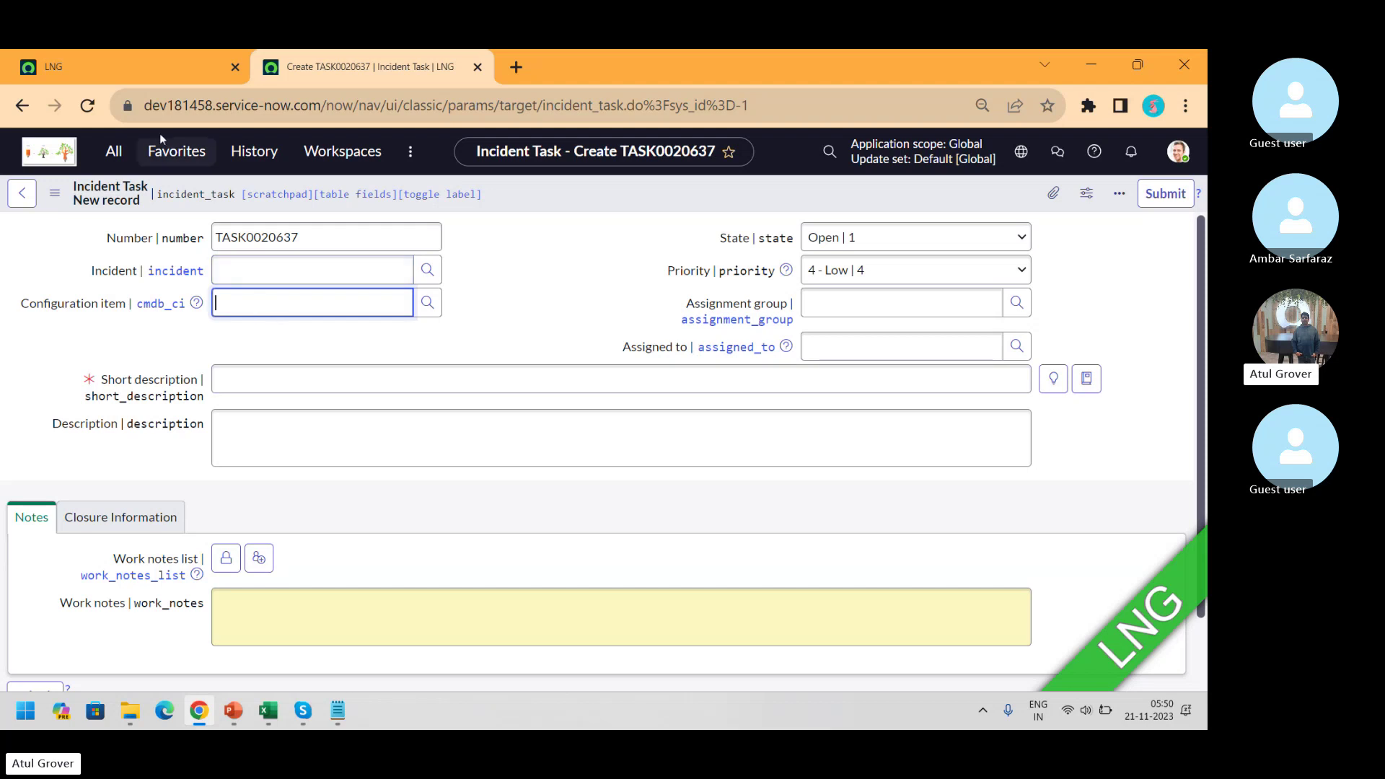
# - Include the referenced tables in the Incident schema map and examine the tables linked to Incident
pyautogui.click(128, 69)
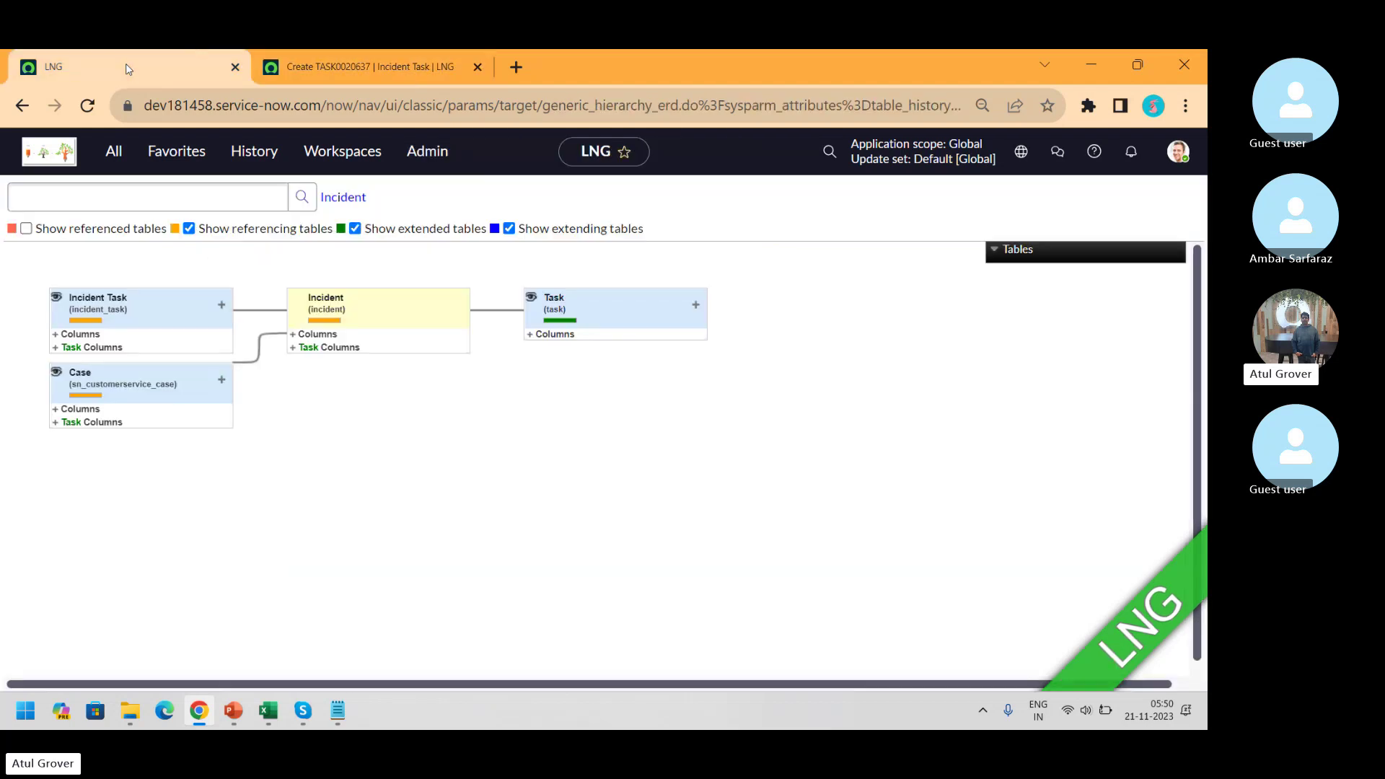
pyautogui.click(26, 230)
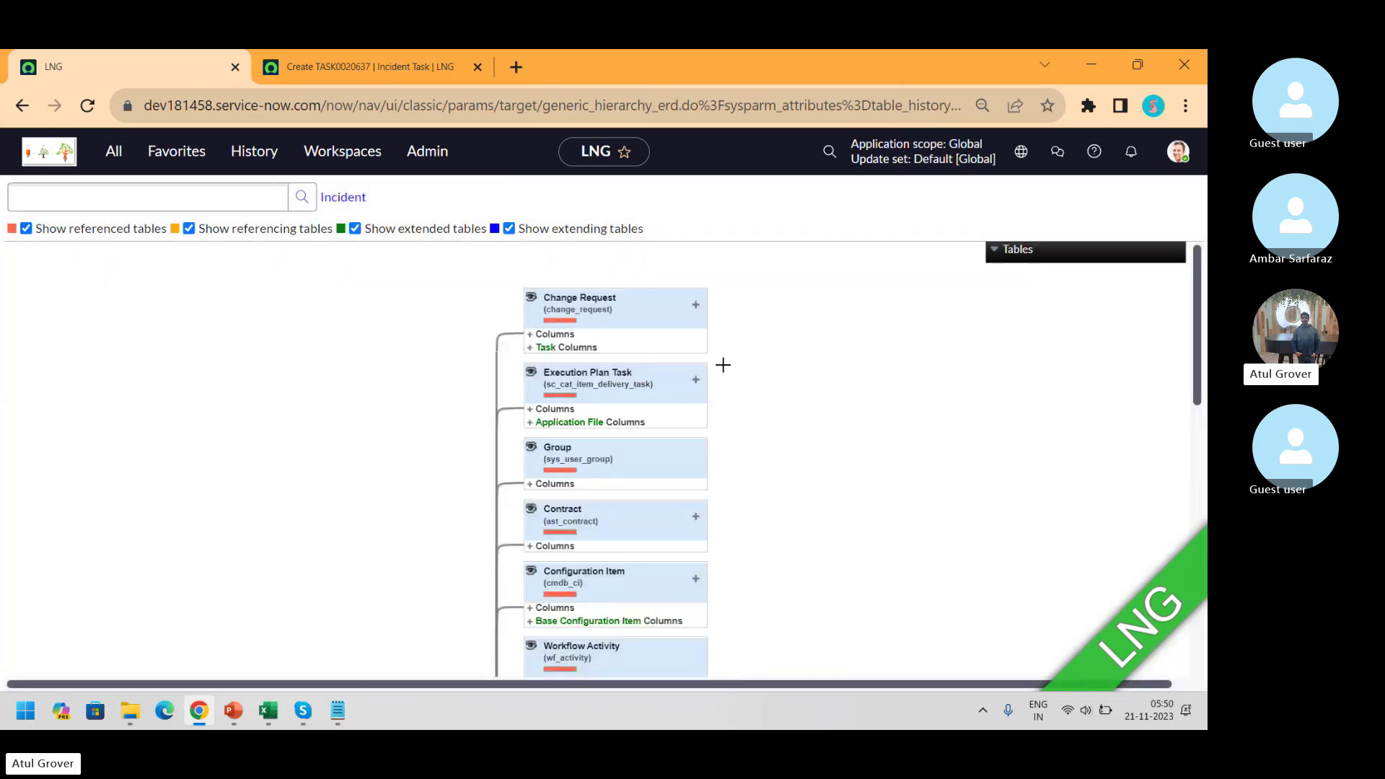
pyautogui.moveTo(1200, 288); pyautogui.dragTo(1201, 559)
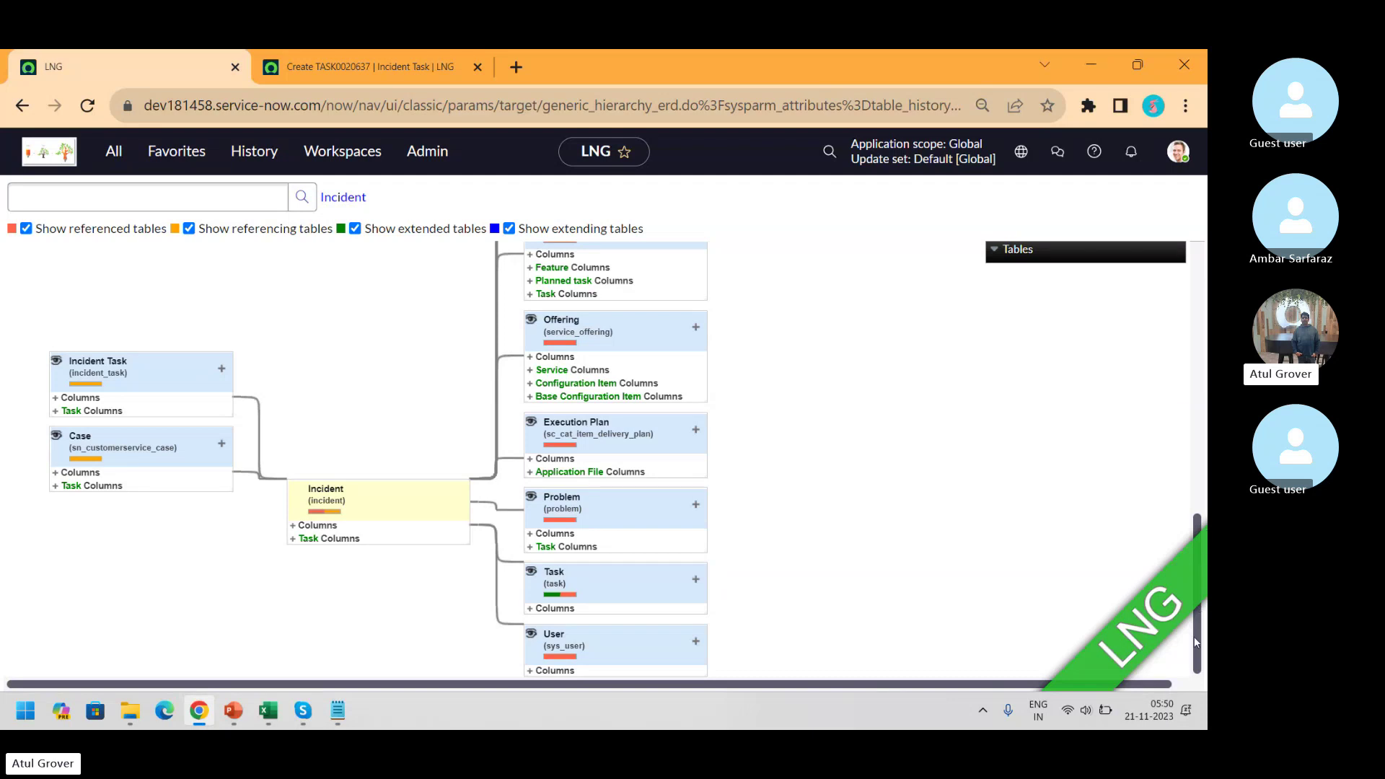
# - Replace the Incident Task form with a blank Incident form by changing the end of its page address to incident.do
pyautogui.moveTo(1199, 611); pyautogui.dragTo(1202, 339)
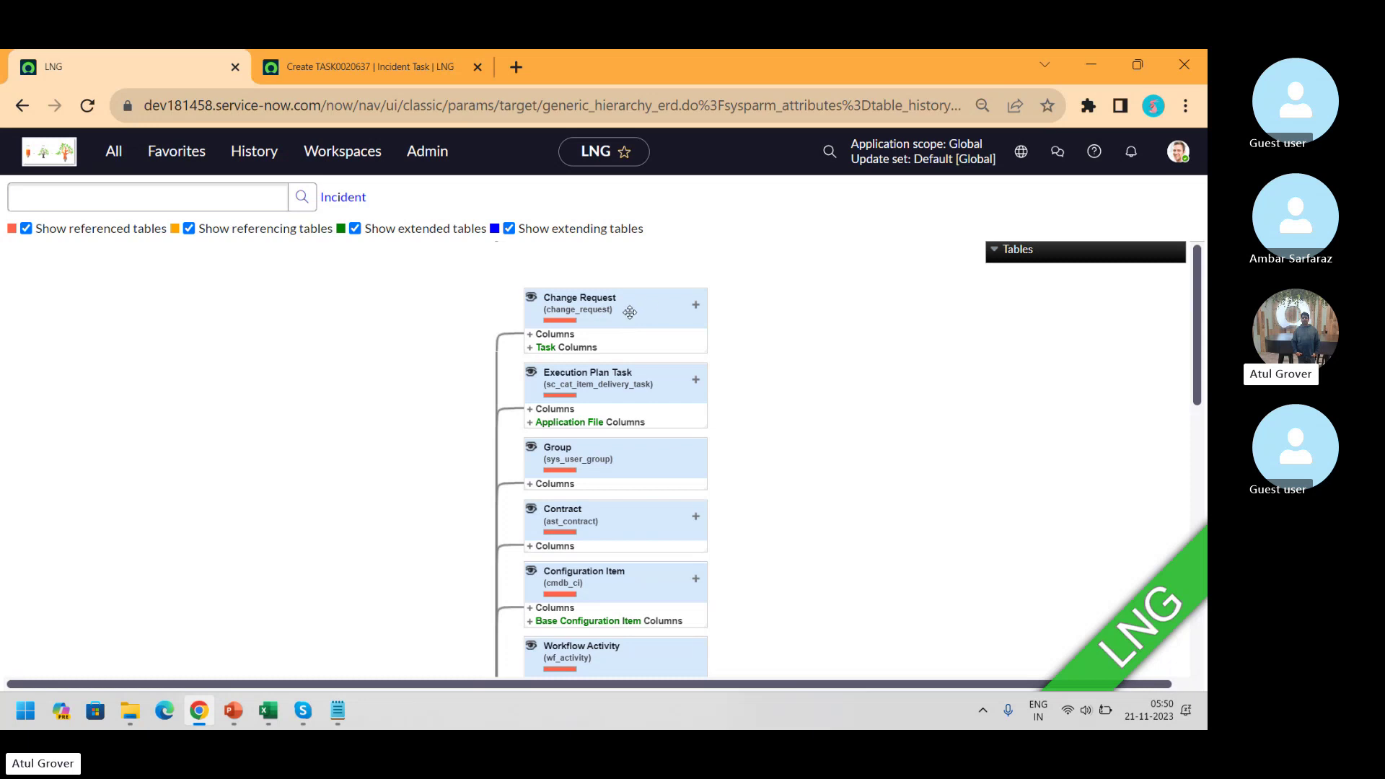
pyautogui.click(378, 58)
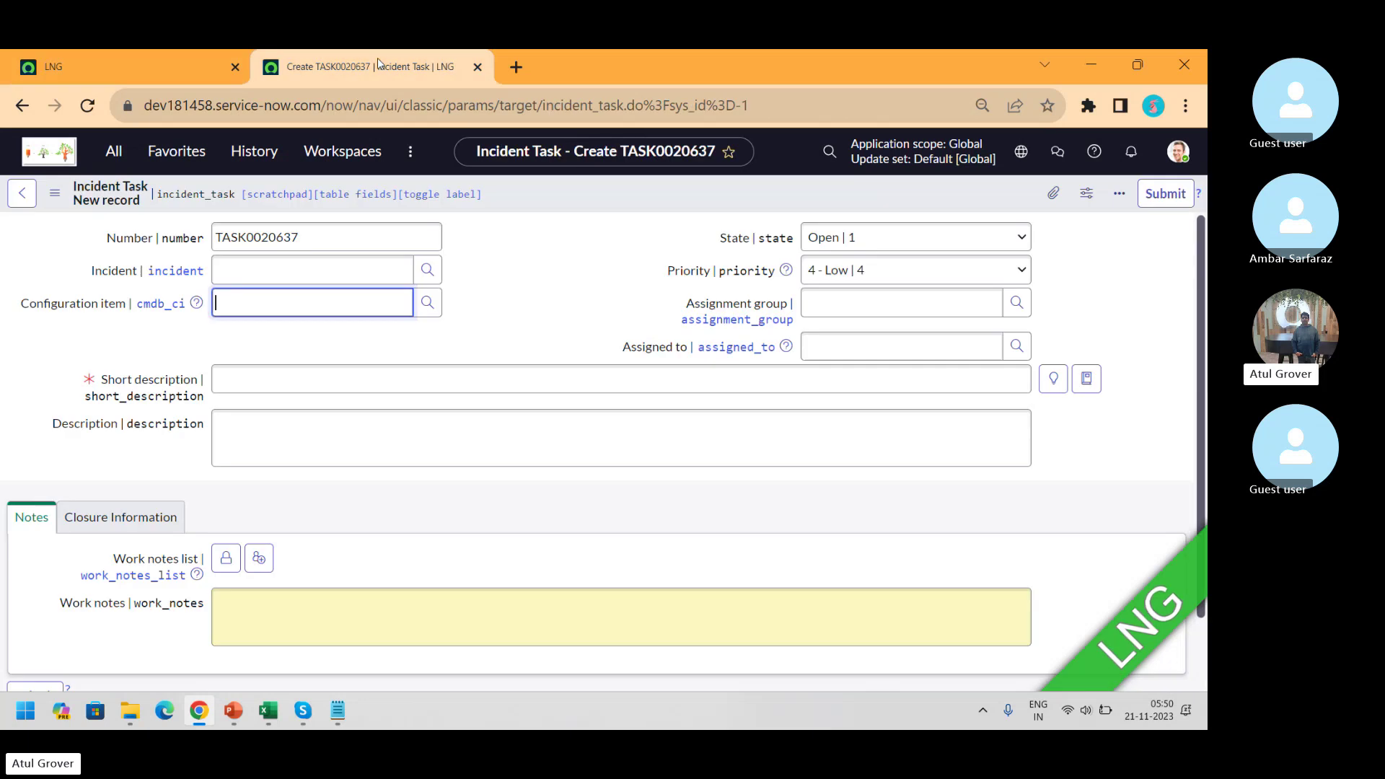
pyautogui.click(653, 110)
pyautogui.moveTo(649, 109); pyautogui.dragTo(754, 108)
pyautogui.press('BackSpace')
pyautogui.press('BackSpace')
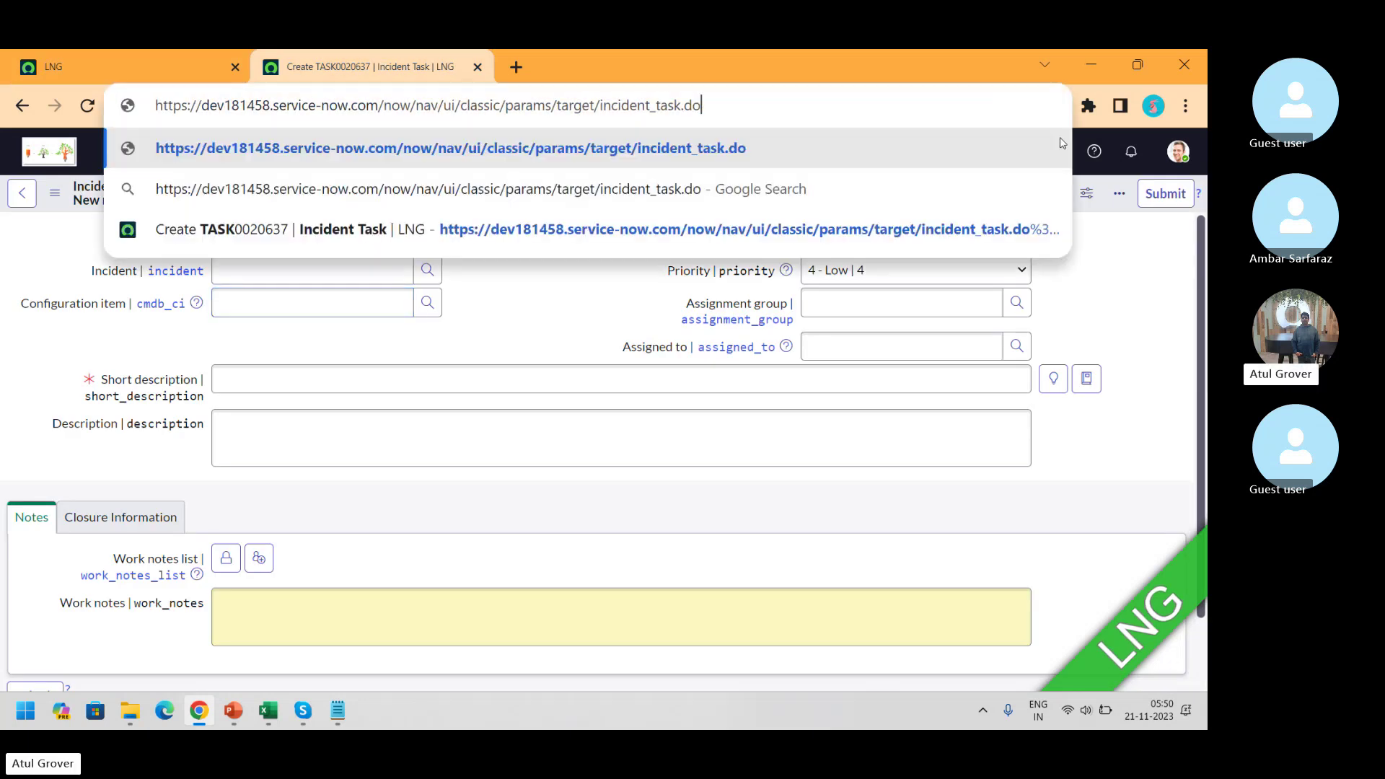
pyautogui.press('BackSpace')
pyautogui.press('BackSpace')
pyautogui.press('BackSpace')
pyautogui.press('BackSpace')
pyautogui.press('BackSpace')
pyautogui.press('BackSpace')
pyautogui.press('BackSpace')
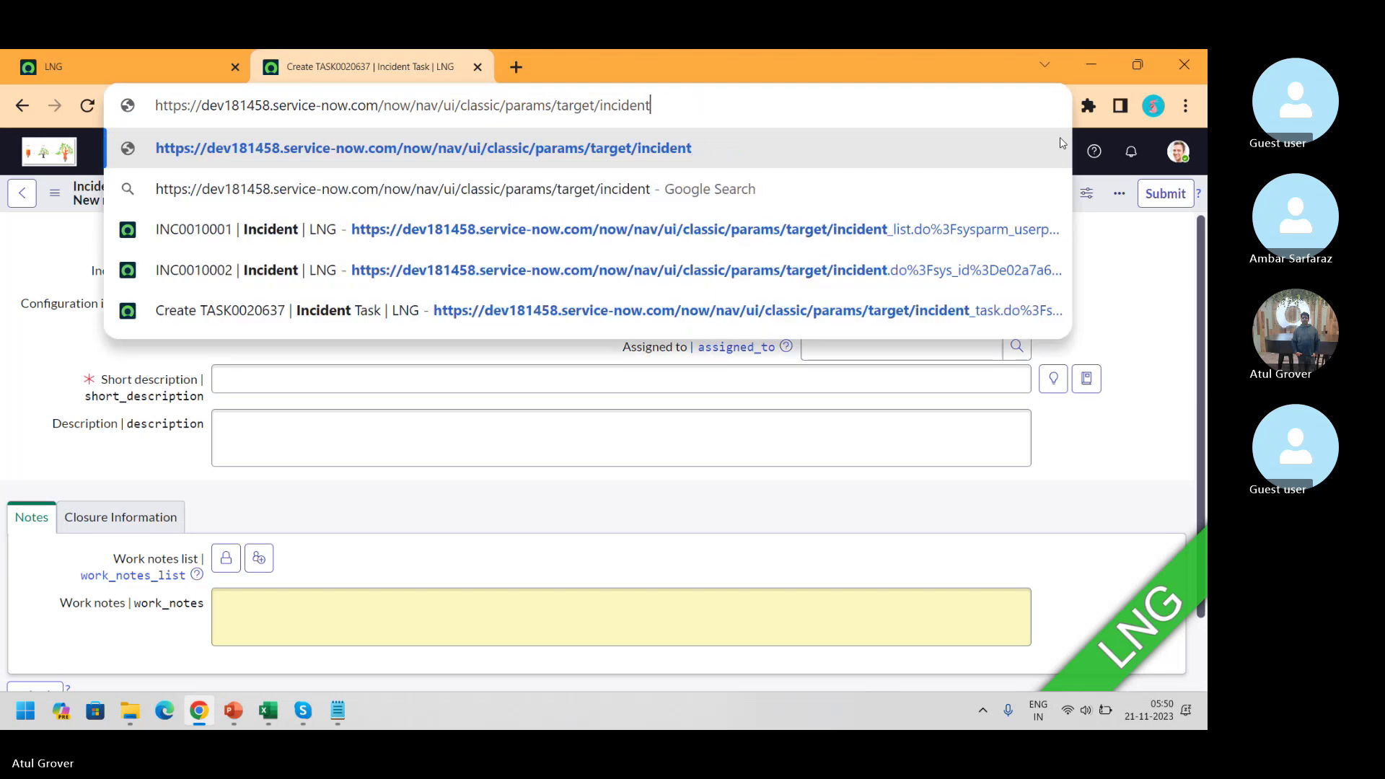
pyautogui.write('.do')
pyautogui.press('Return')
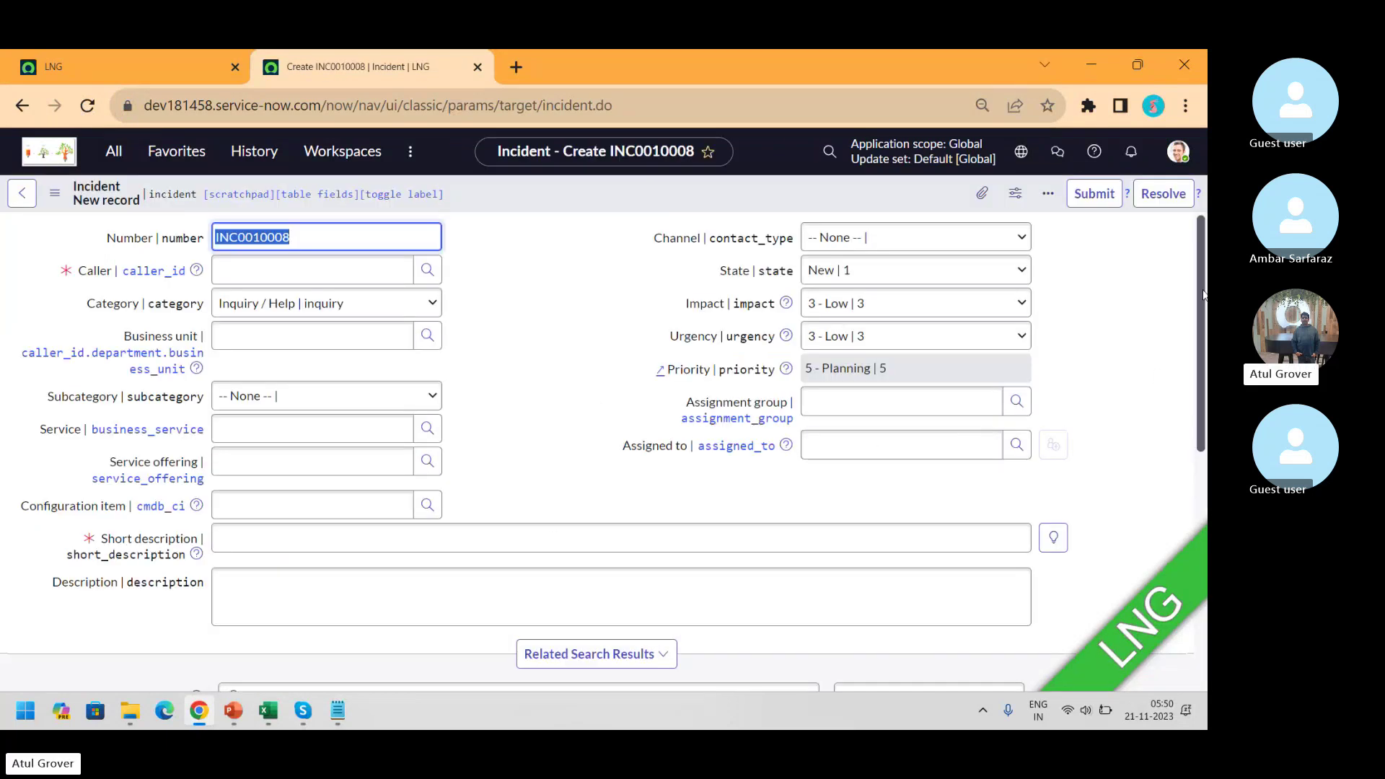
# - Examine the Related Records fields on the Incident form, compare them with the Incident schema map, and return to the map's previous view
pyautogui.moveTo(1203, 296); pyautogui.dragTo(1206, 480)
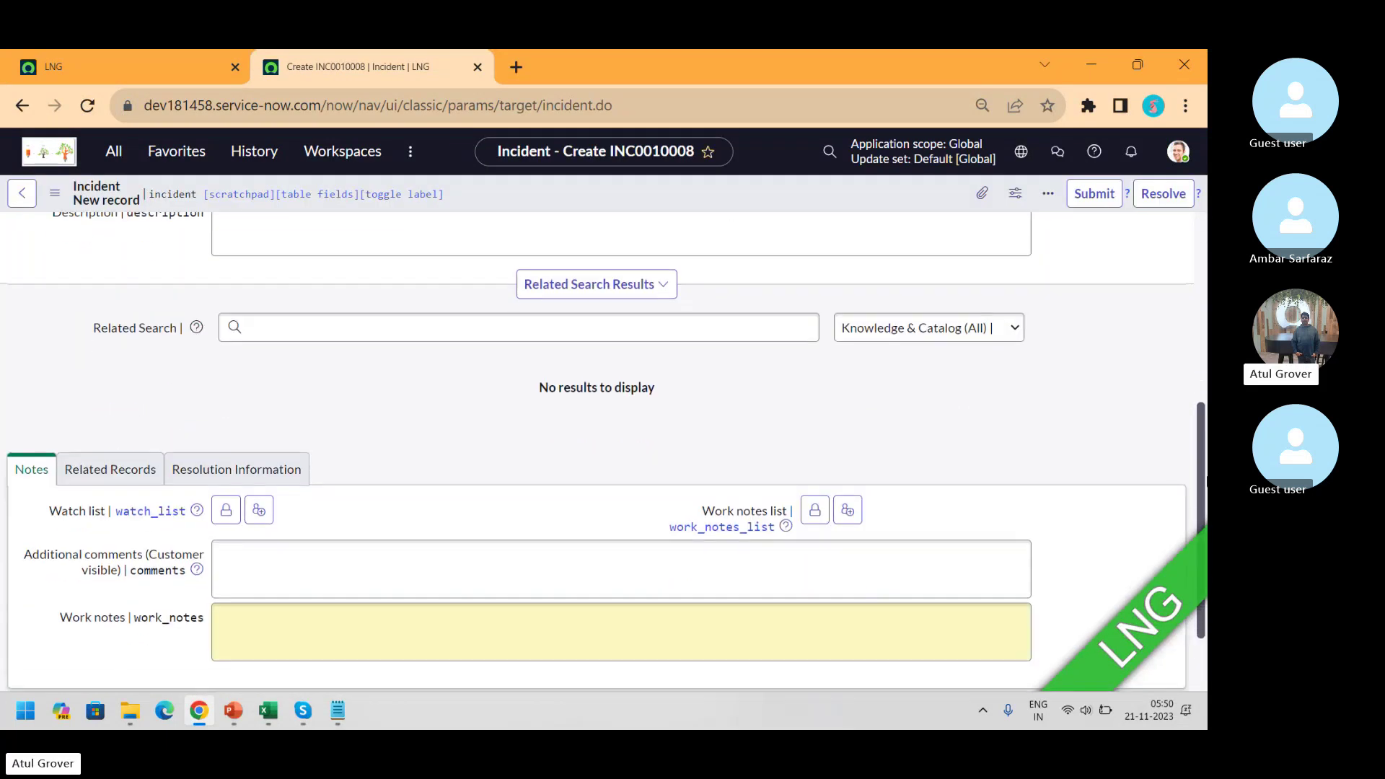
pyautogui.click(110, 469)
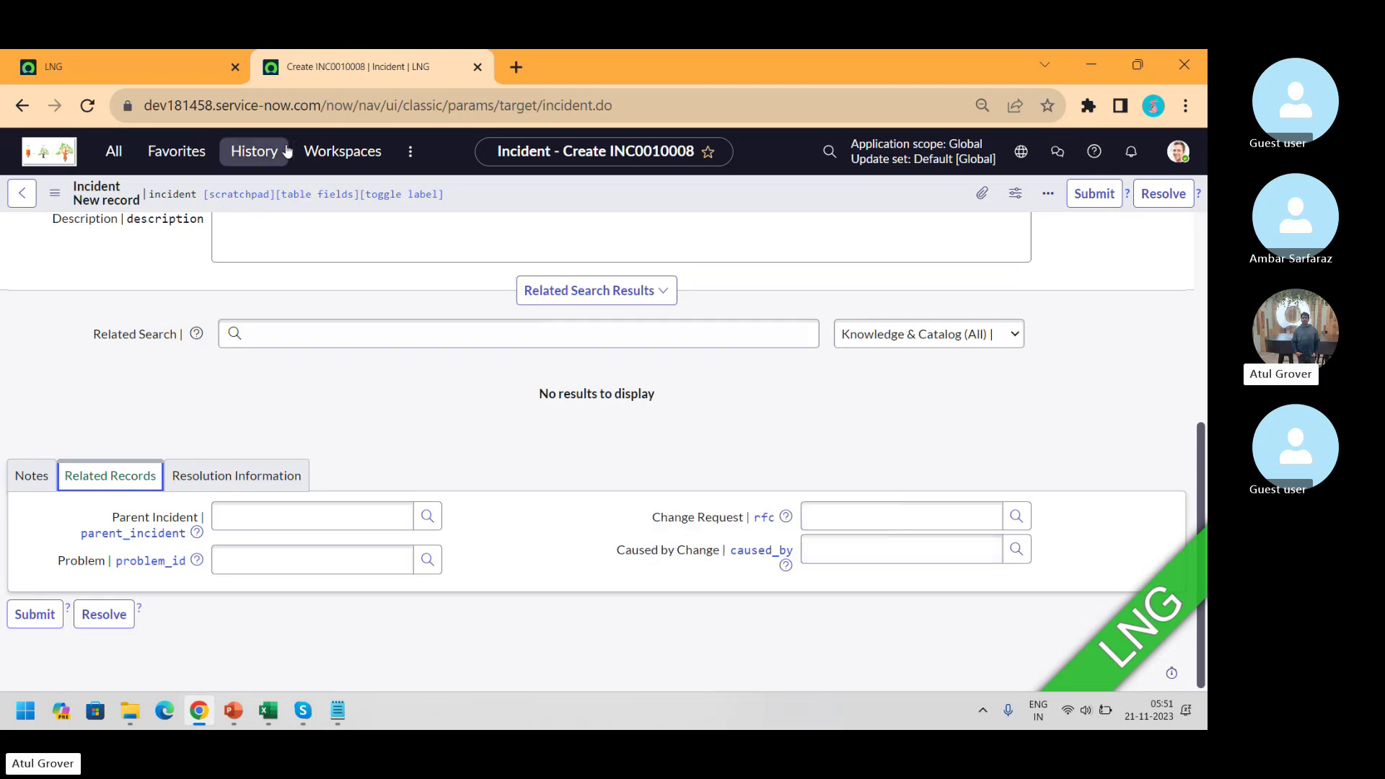
pyautogui.click(118, 66)
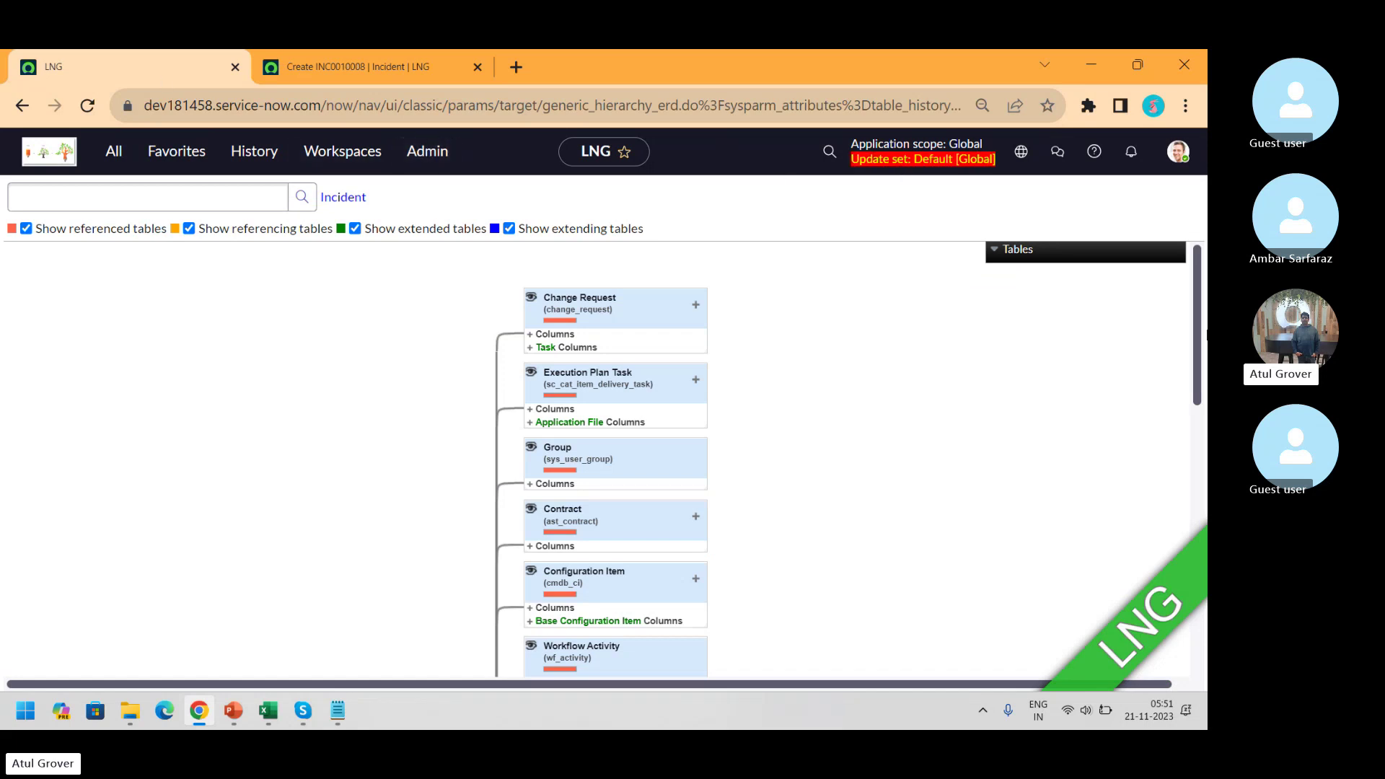
pyautogui.moveTo(1204, 327); pyautogui.dragTo(1205, 574)
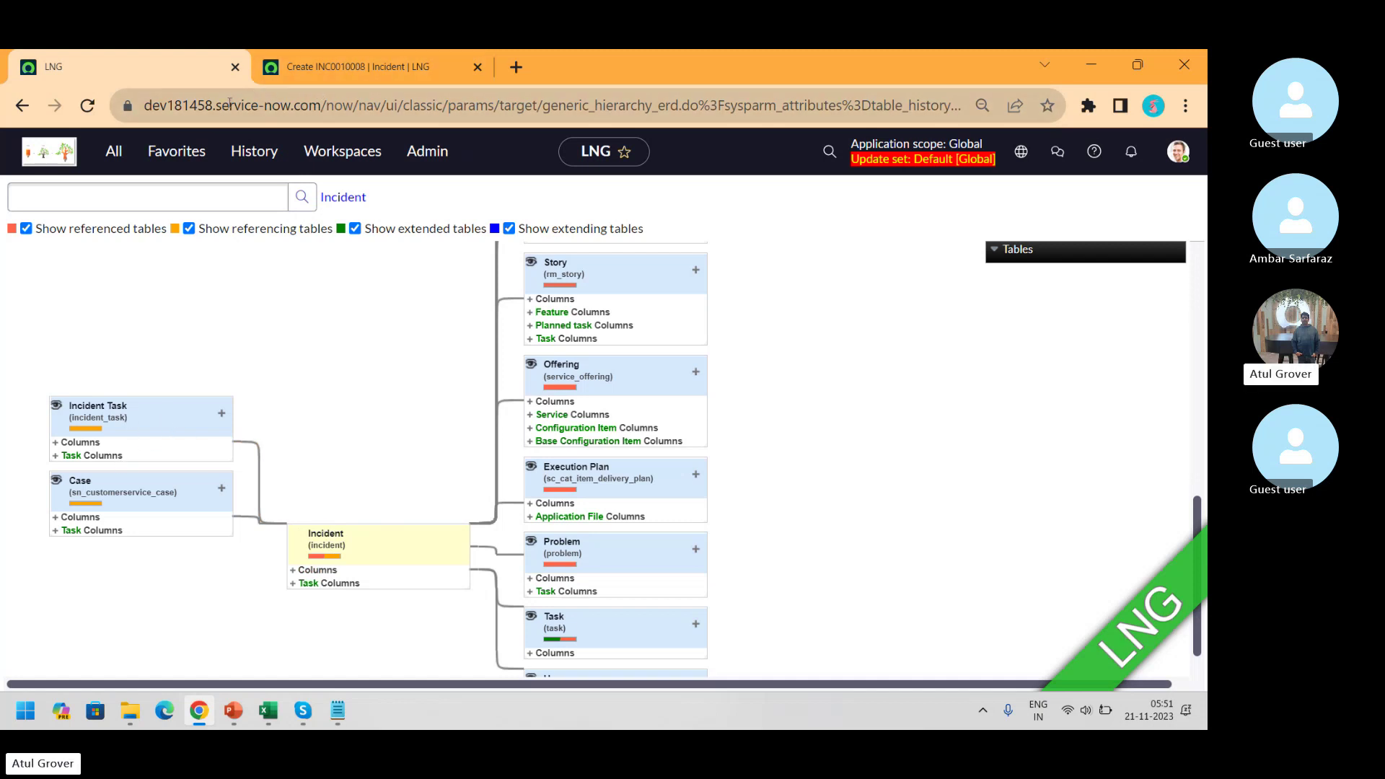
pyautogui.click(22, 105)
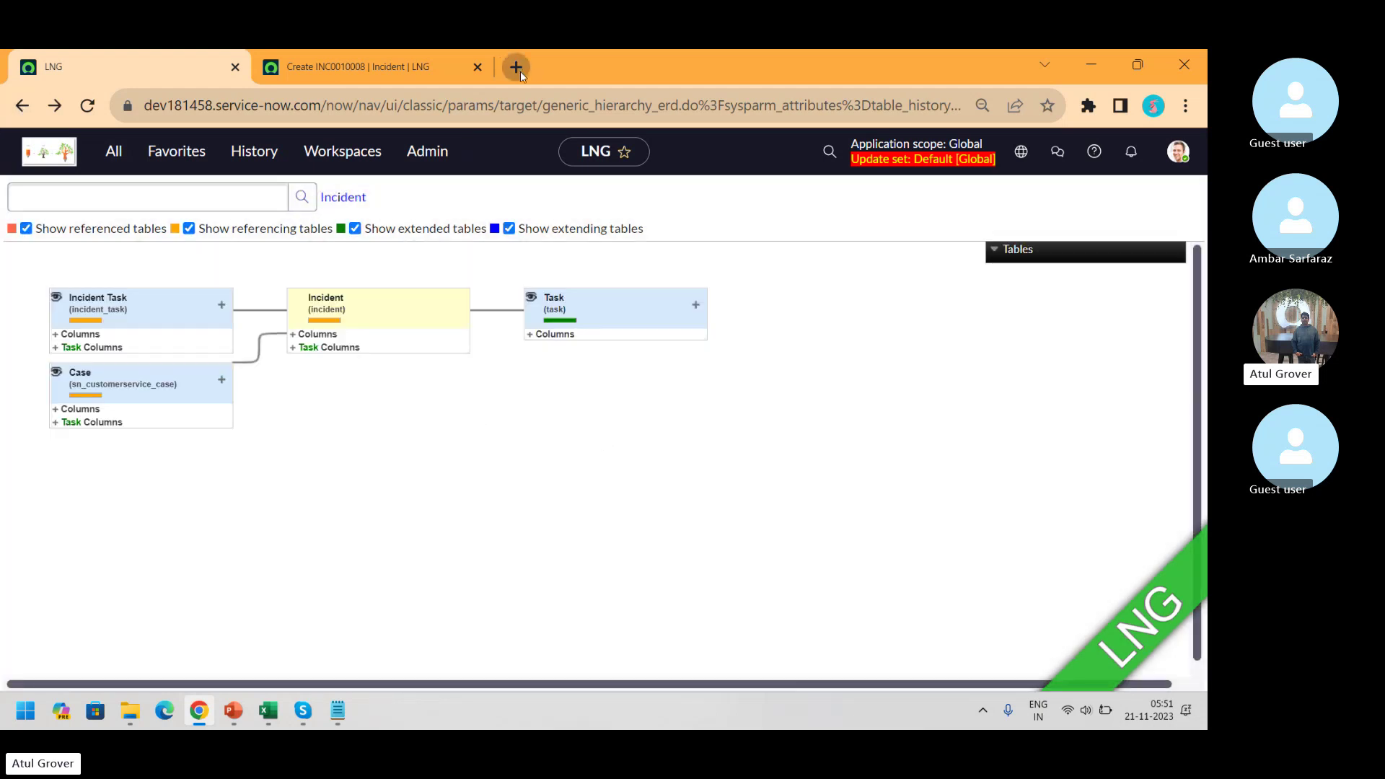
# - Open the dev181458 instance in a new browser tab and bring up the System Definition list of tables by searching for "tables"
pyautogui.click(516, 66)
pyautogui.write('dev181')
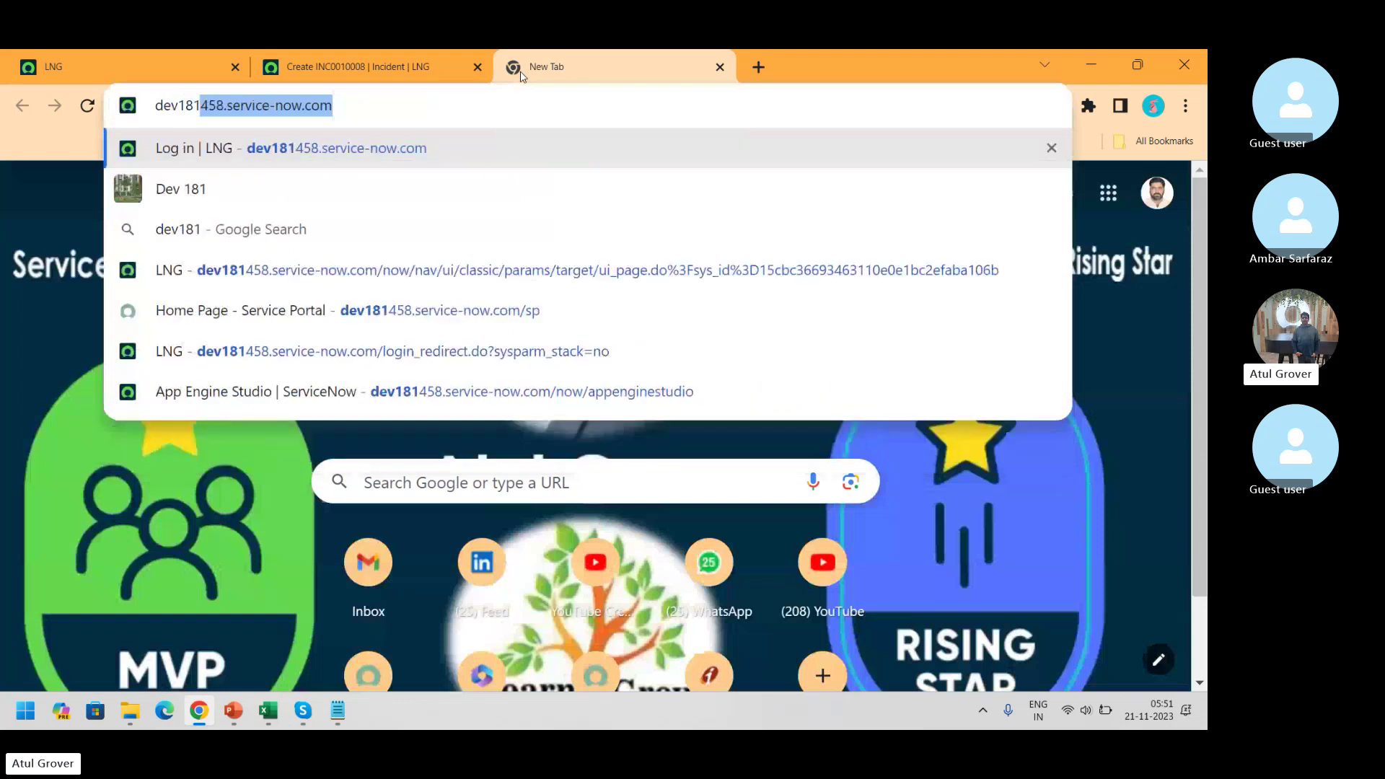
pyautogui.click(433, 270)
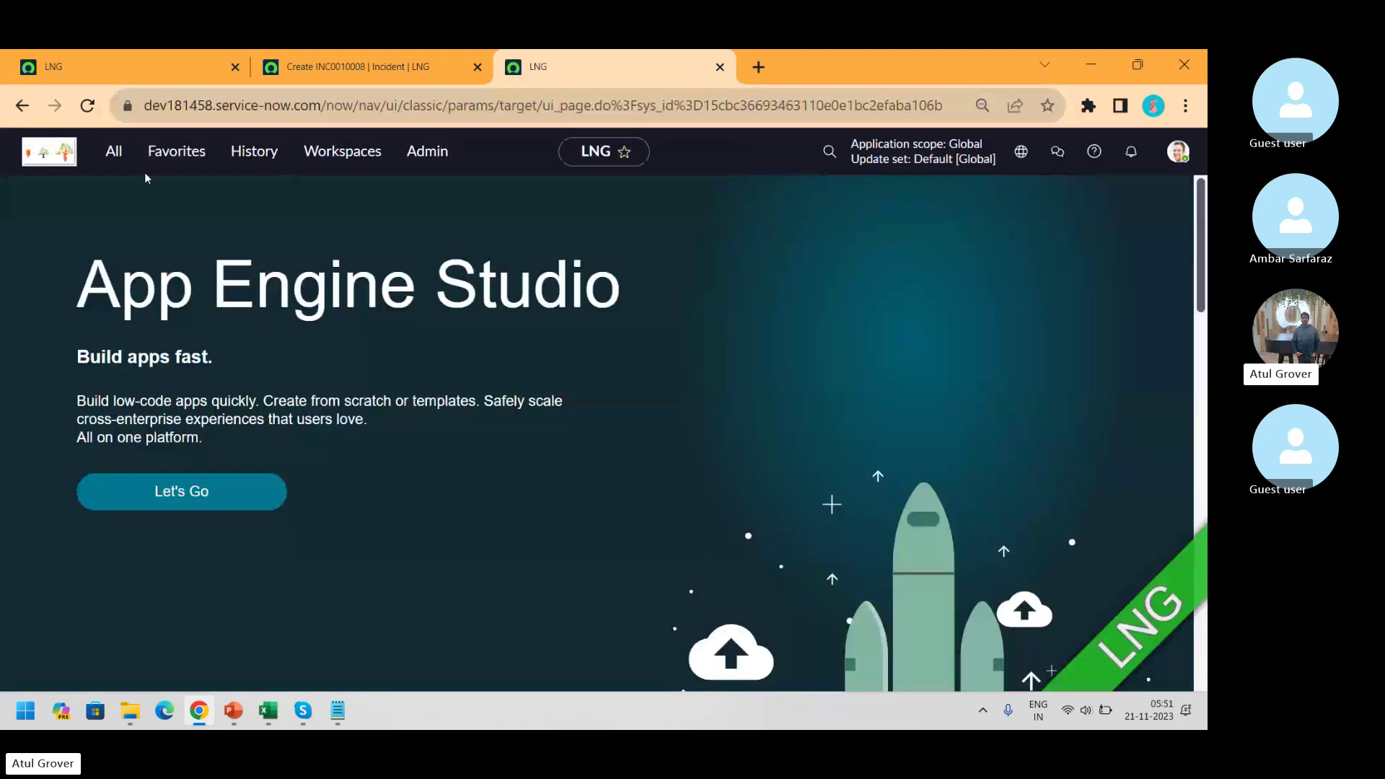
pyautogui.click(101, 154)
pyautogui.write('ta')
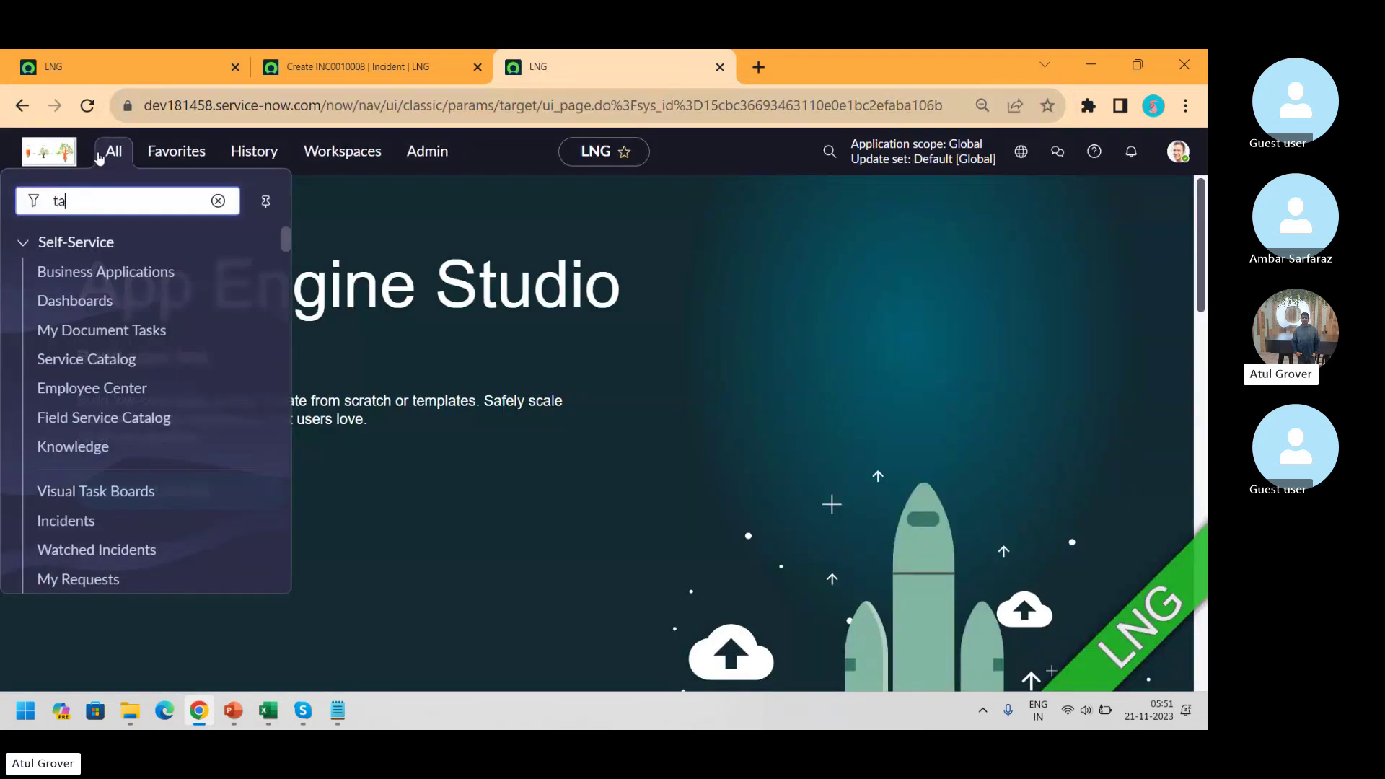
pyautogui.write('bles')
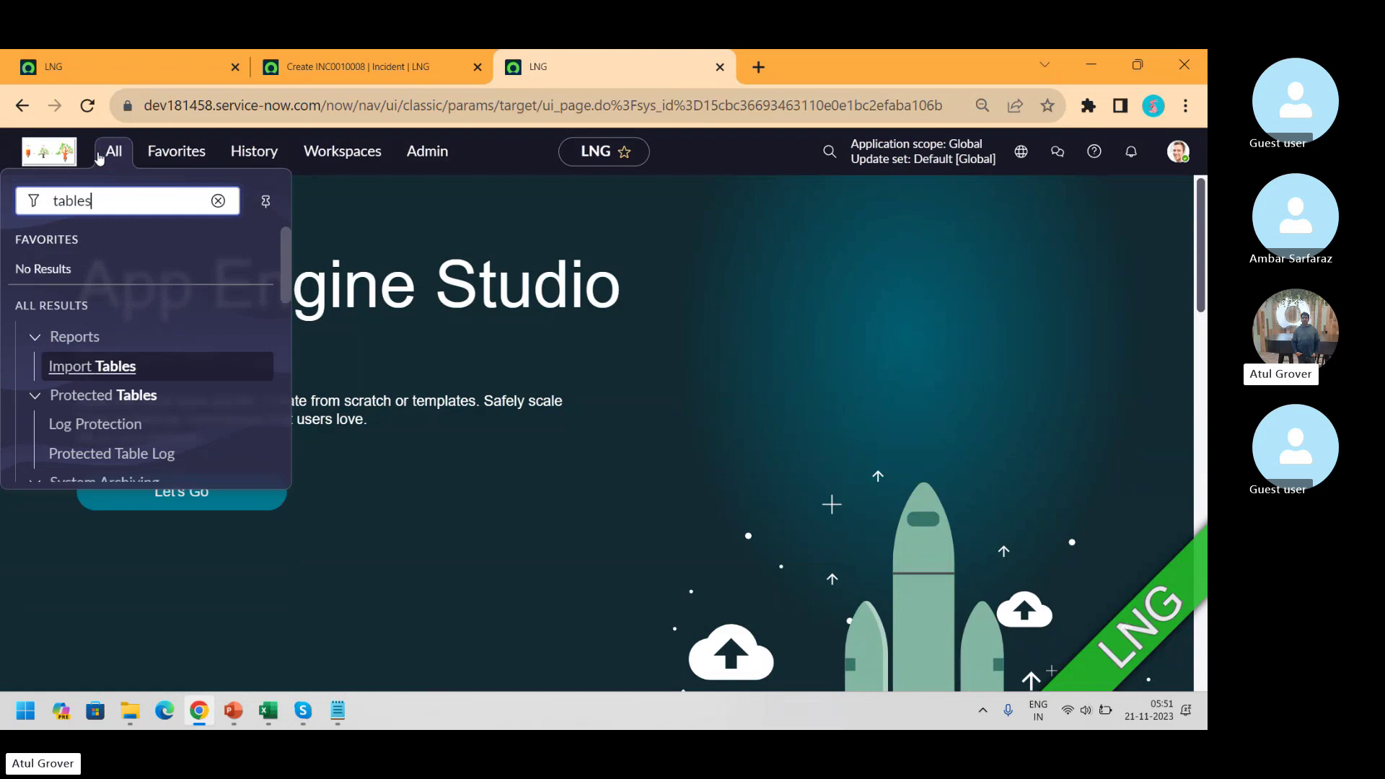
pyautogui.scroll(-5, 271, 342)
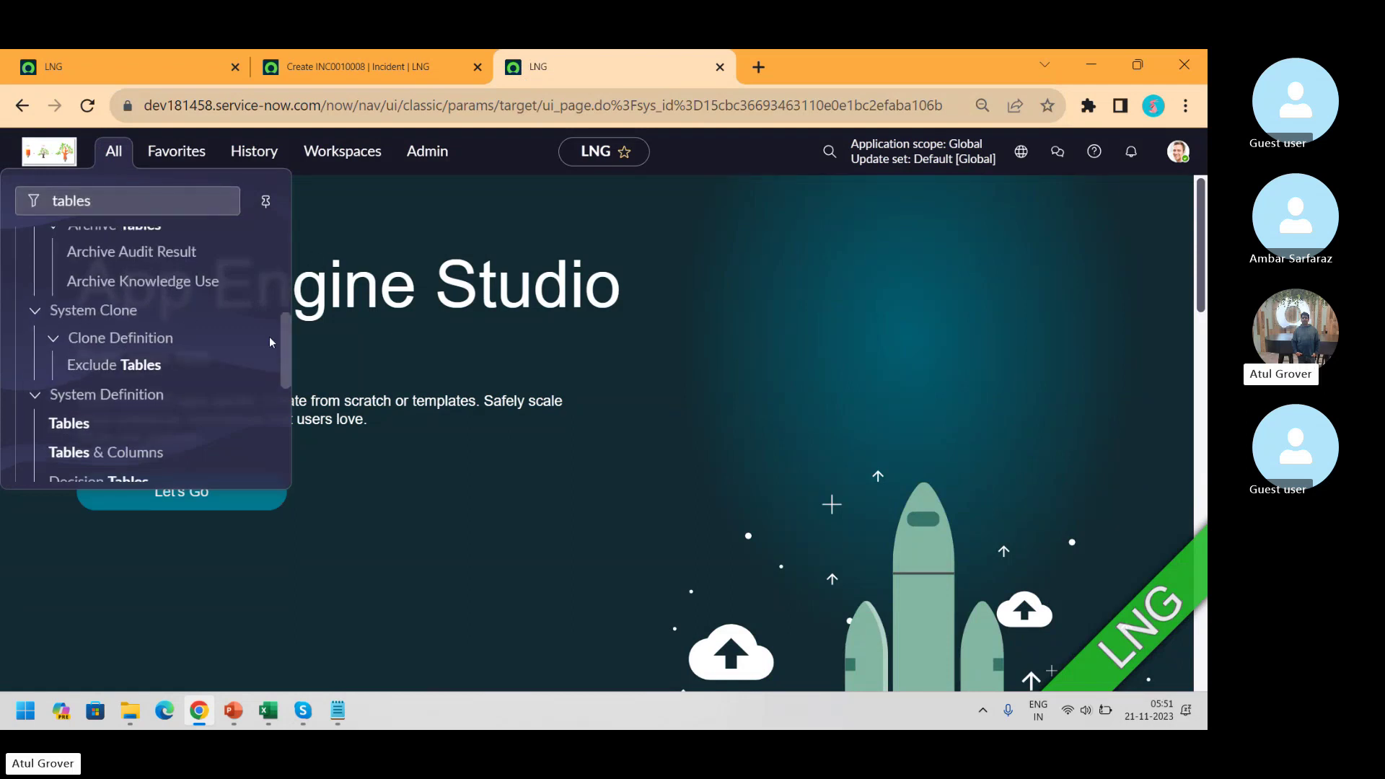
pyautogui.scroll(-2, 271, 342)
pyautogui.click(85, 366)
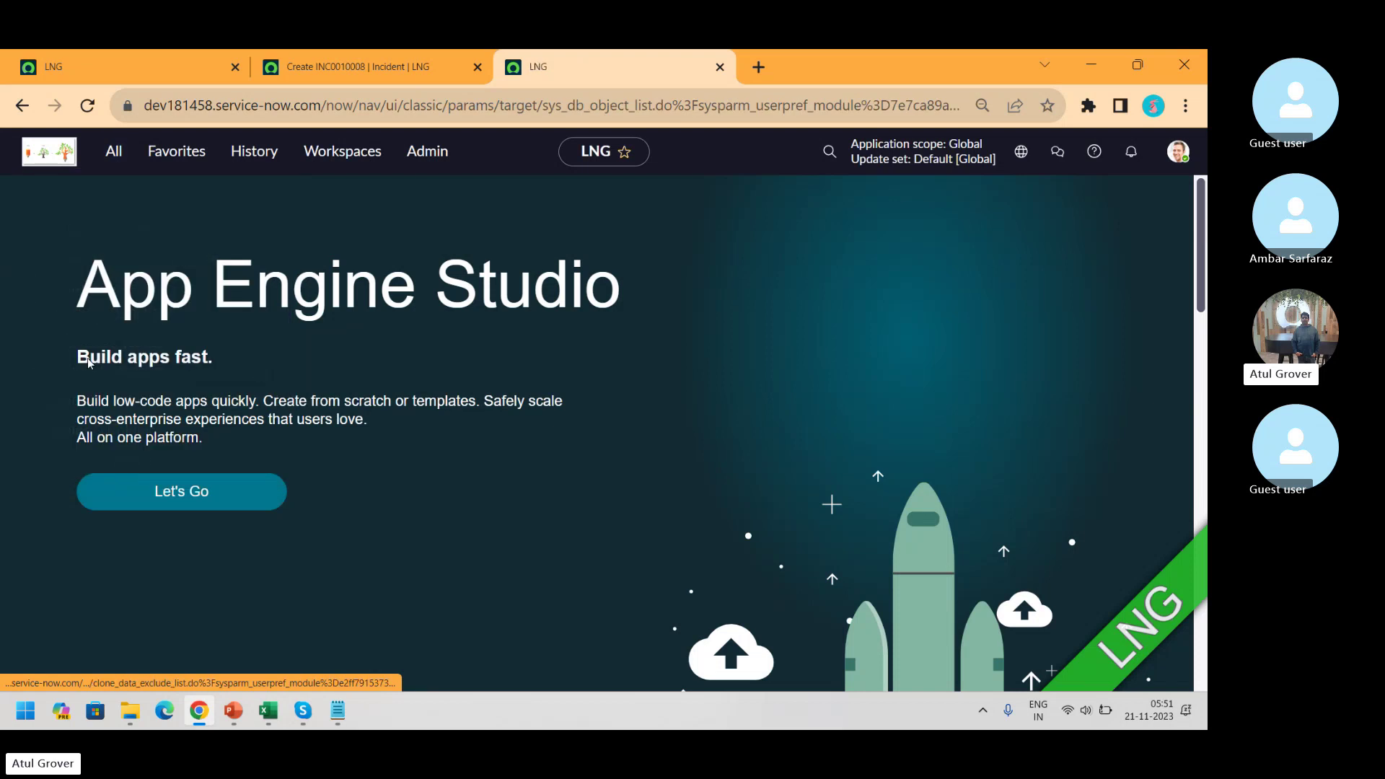
# - Filter the list of tables by the name "incide"
pyautogui.click(410, 294)
pyautogui.write('i')
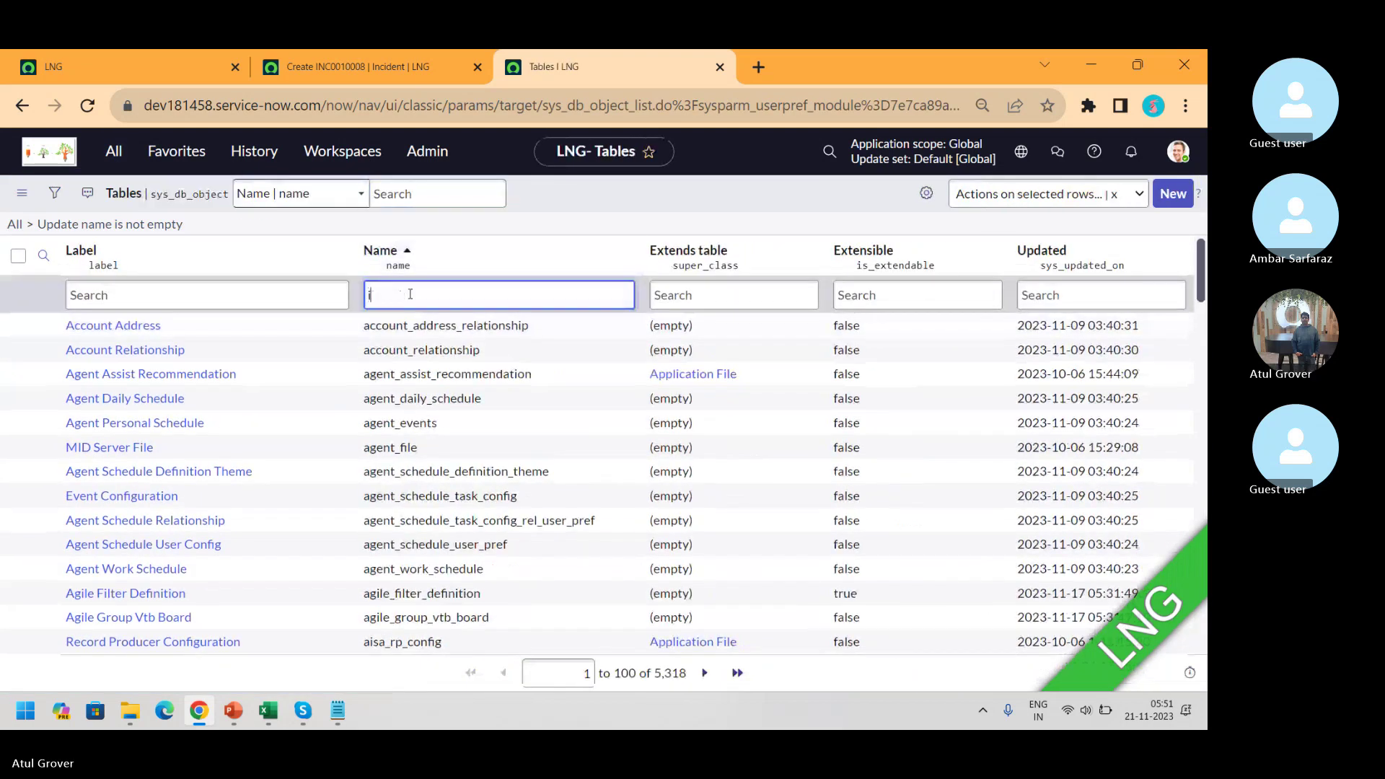
pyautogui.write('ncide')
pyautogui.press('Return')
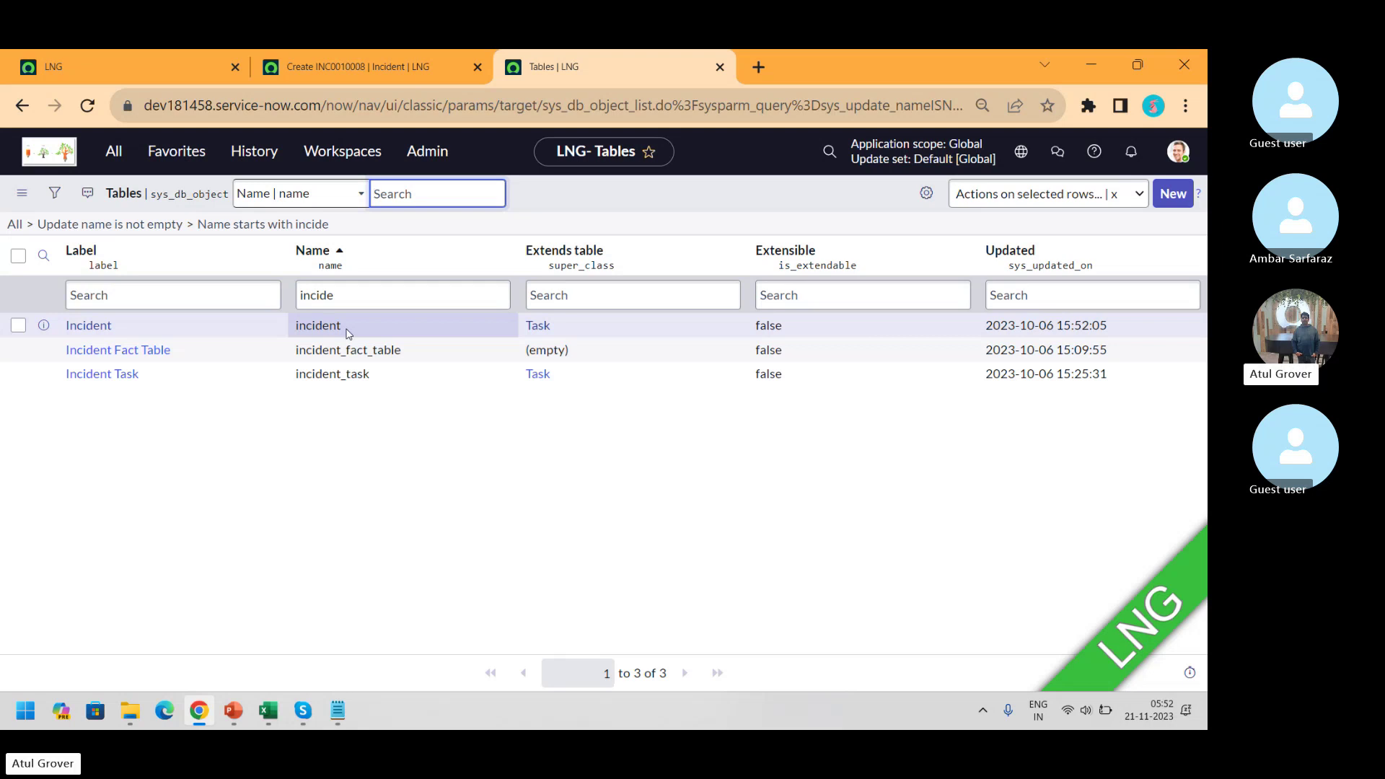
# - Switch to the ITSM_Master presentation in PowerPoint and show slide 25 with the incident phases from creation to resolution
pyautogui.hotkey('alt', 'Tab')
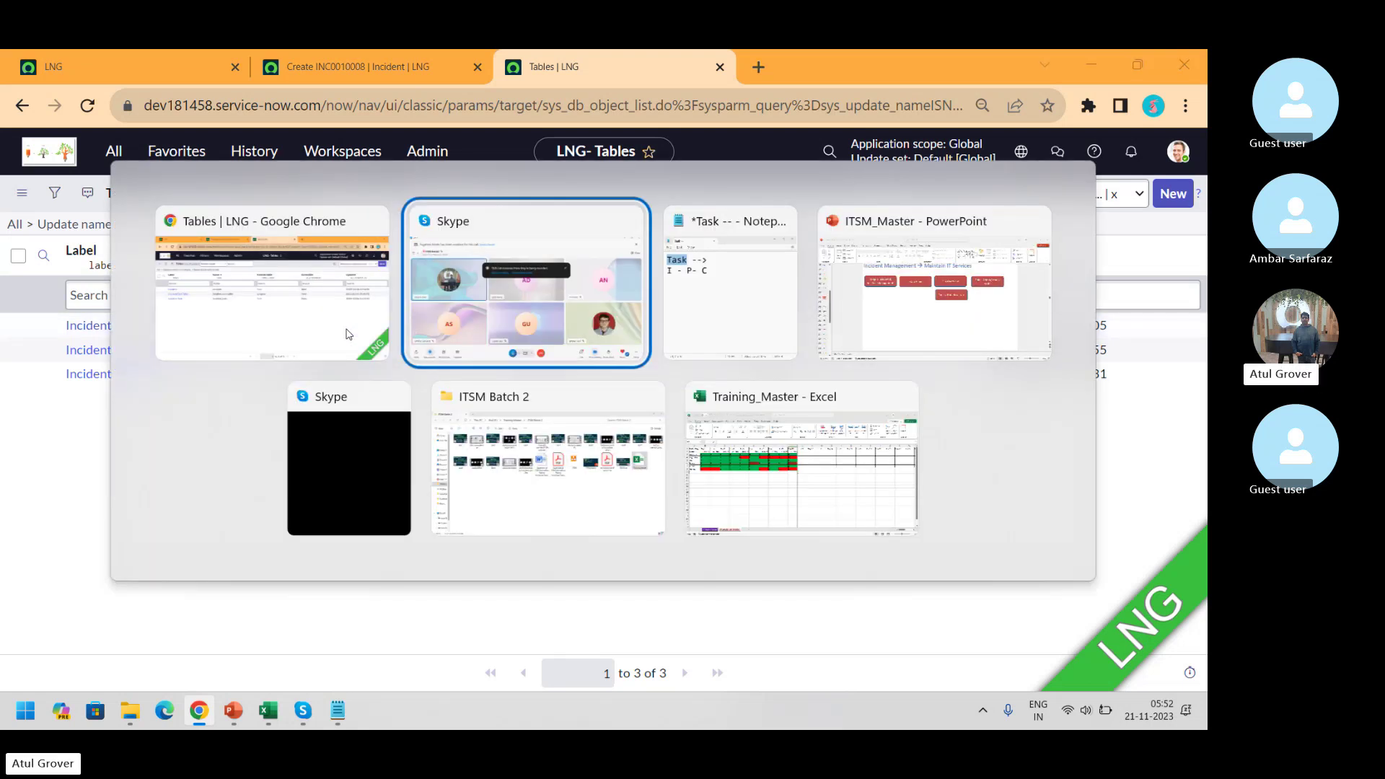
pyautogui.hotkey('alt', 'Tab')
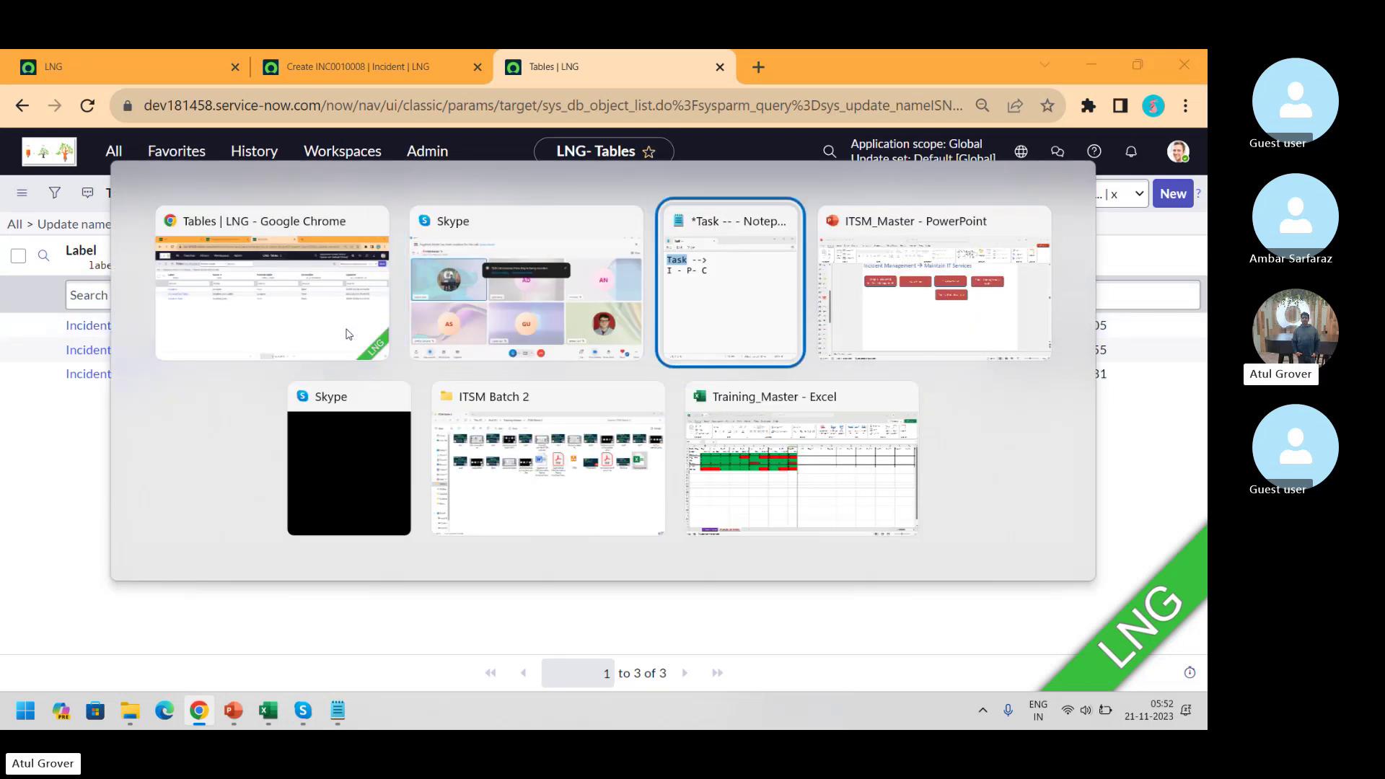
pyautogui.hotkey('alt', 'Tab')
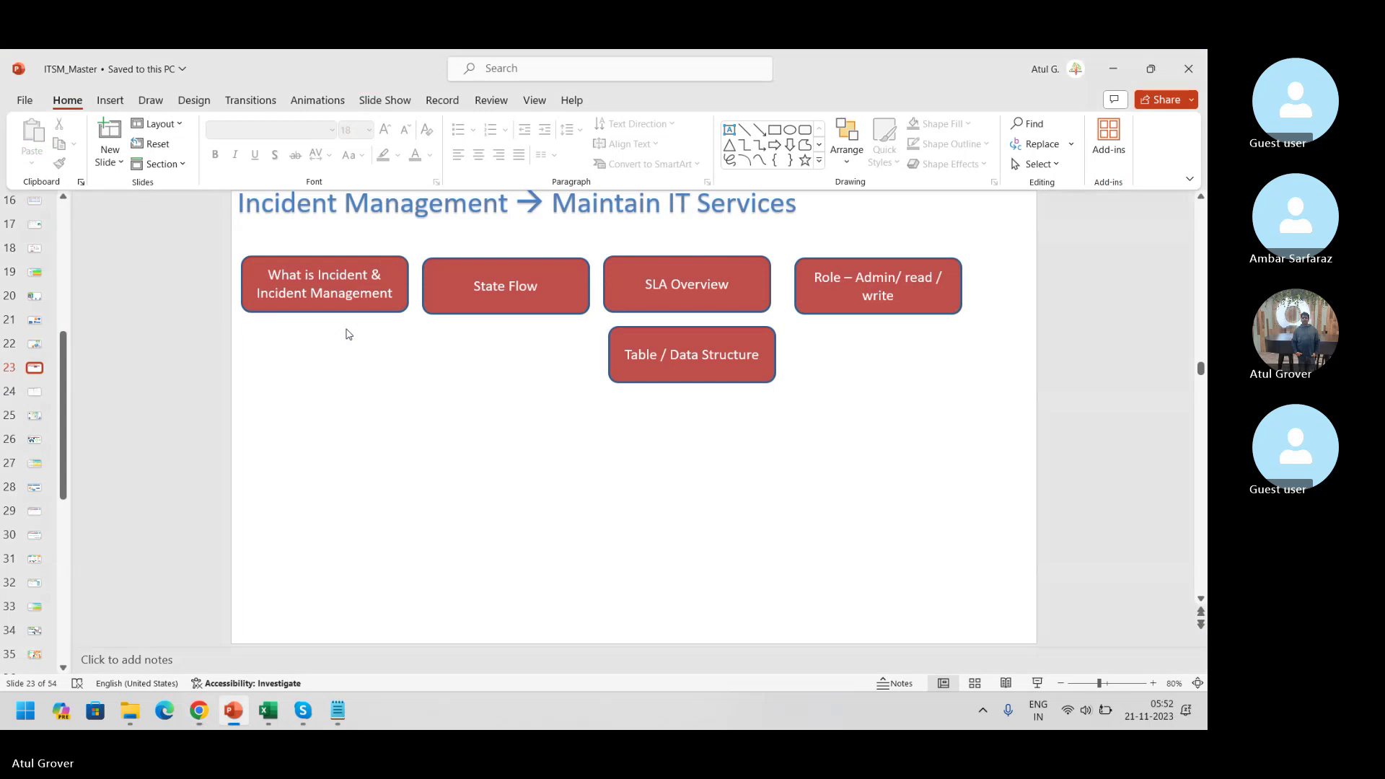
pyautogui.press('pagedown')
pyautogui.press('pagedown')
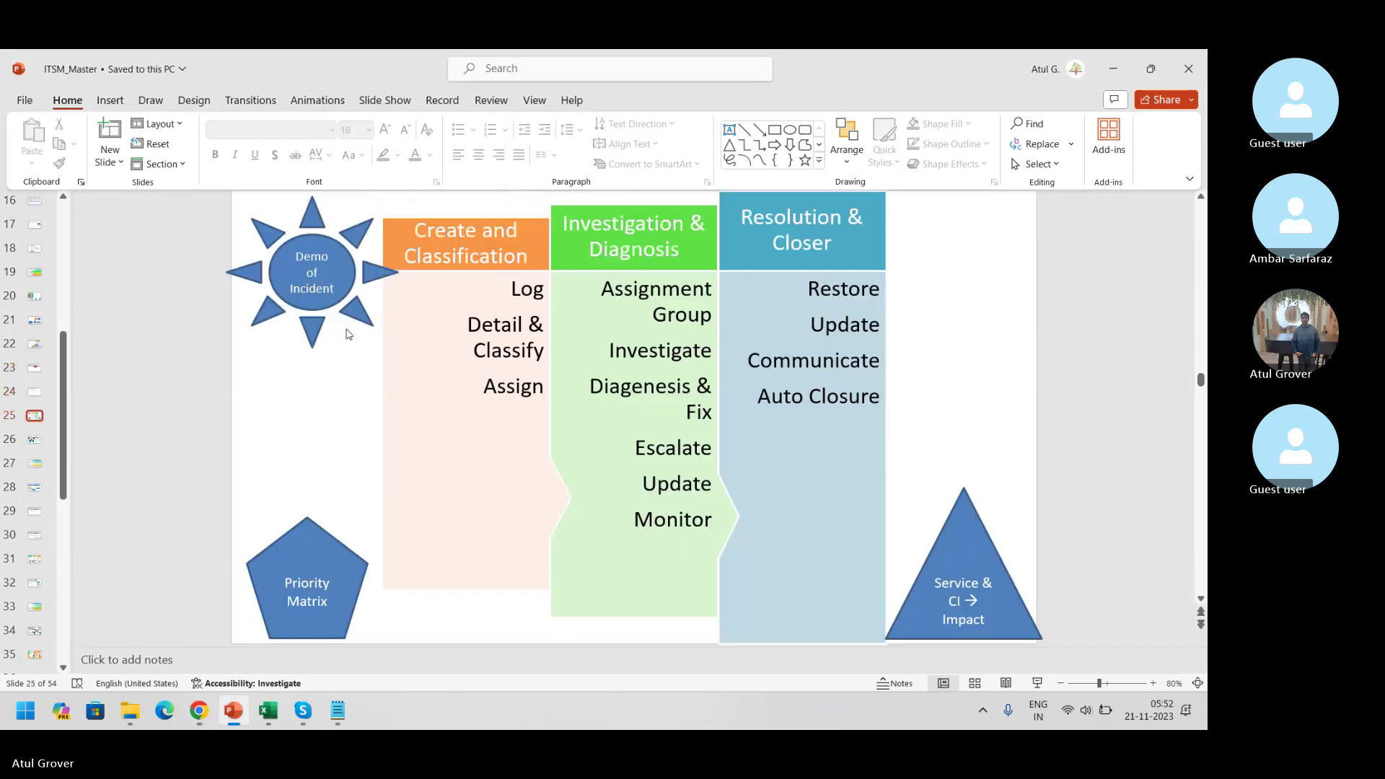
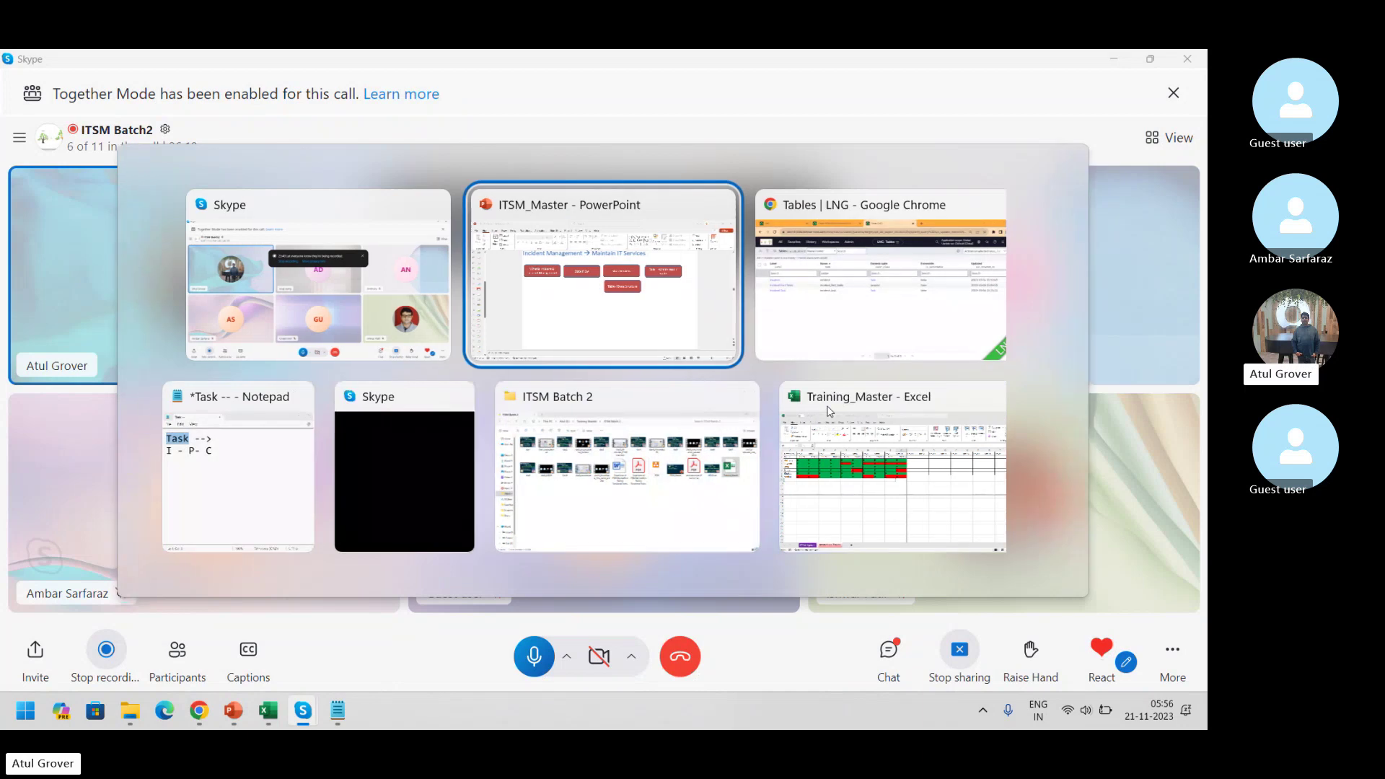
# - Switch back to Chrome, close the list of tables and show the upper fields of the new Incident form
pyautogui.hotkey('alt', 'Tab')
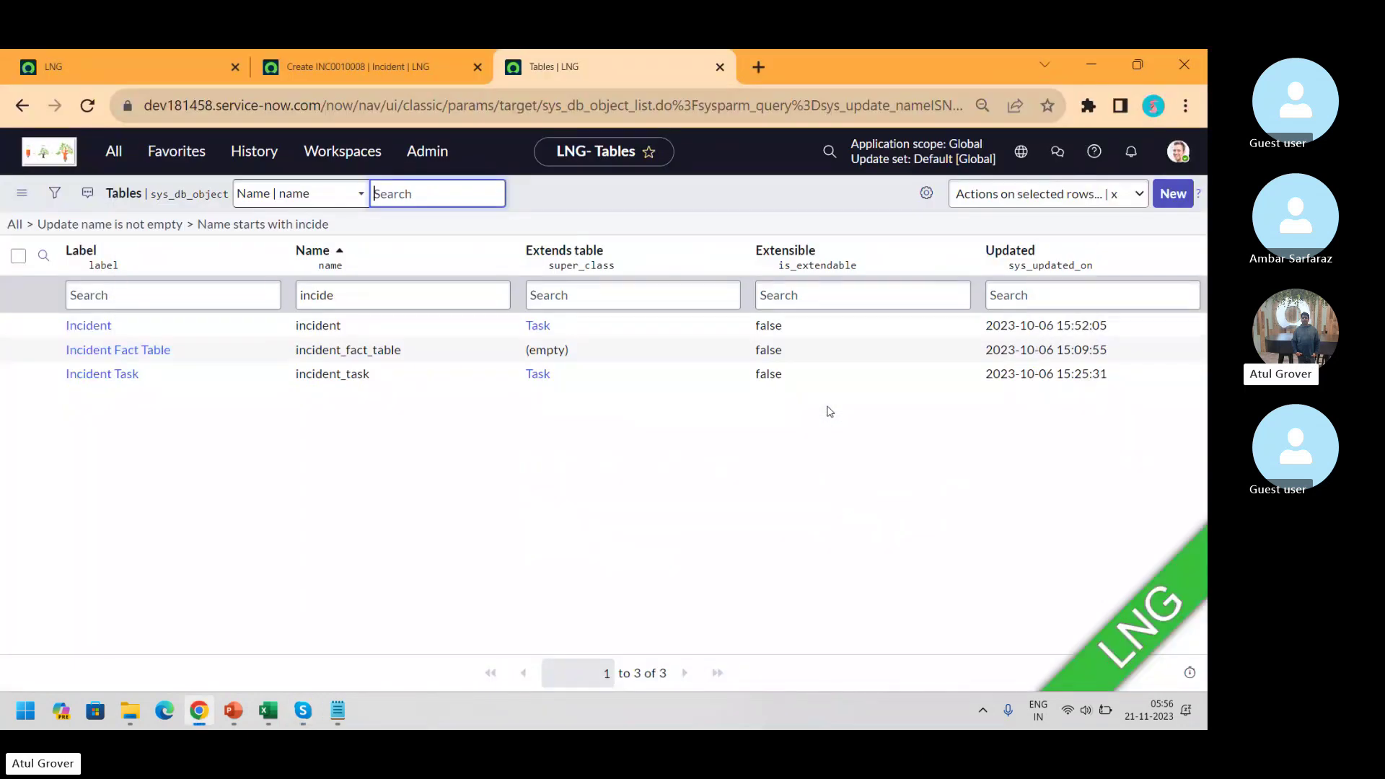
pyautogui.click(720, 66)
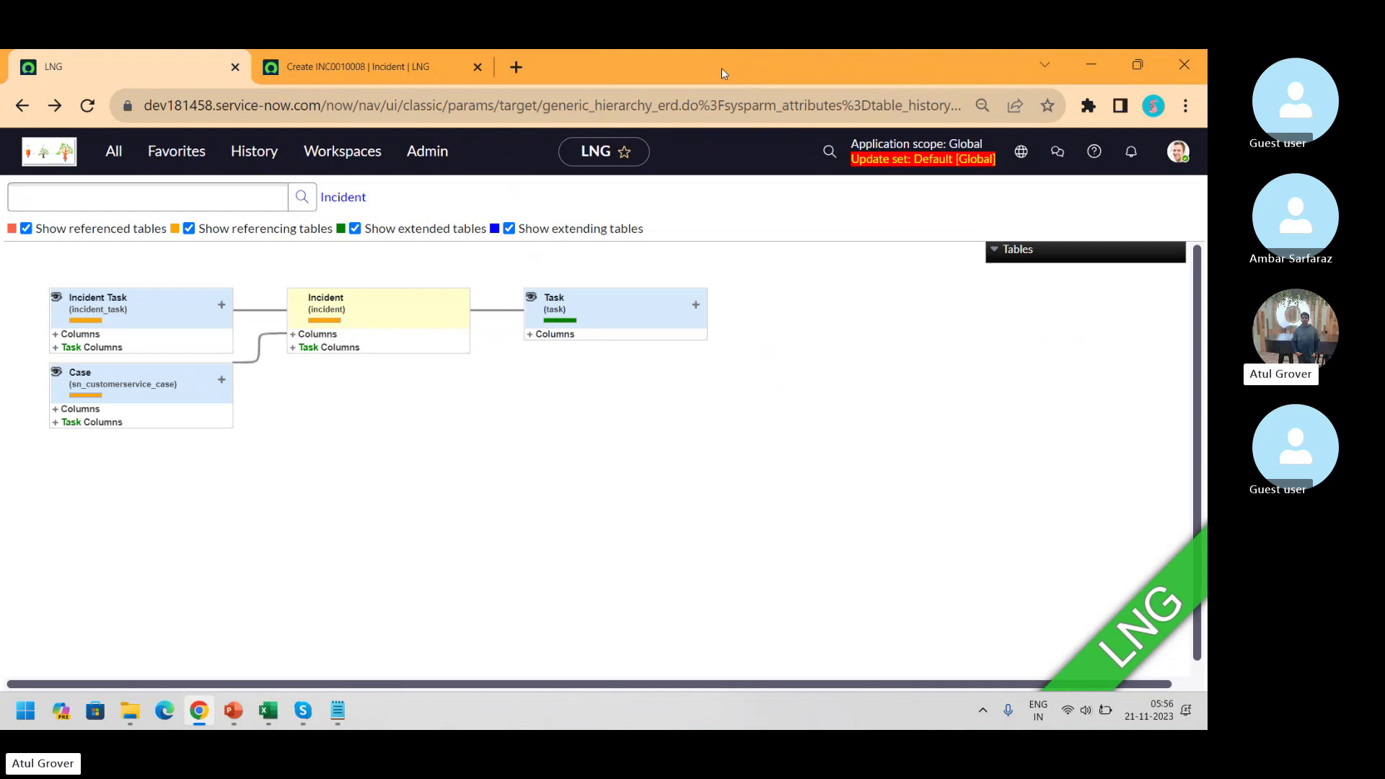
pyautogui.click(344, 66)
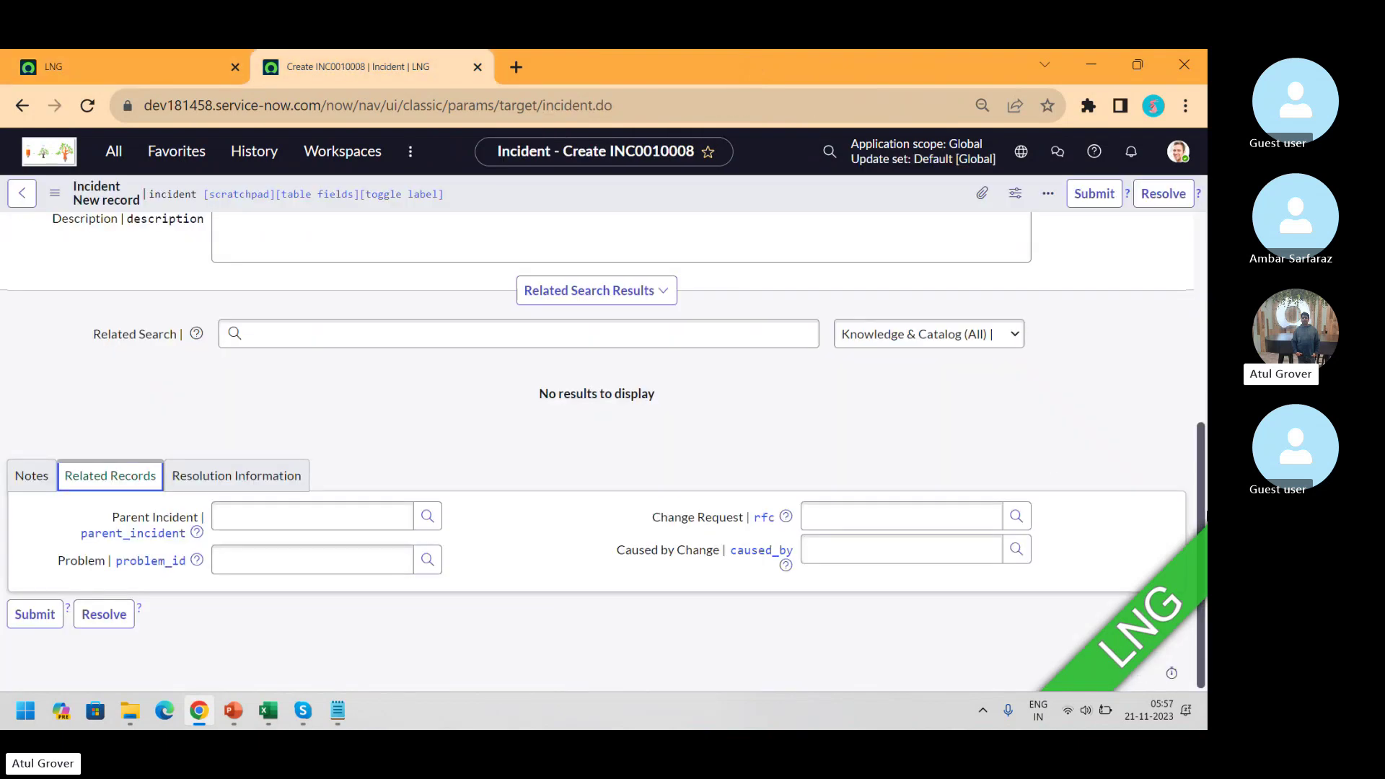
pyautogui.scroll(5, 1054, 479)
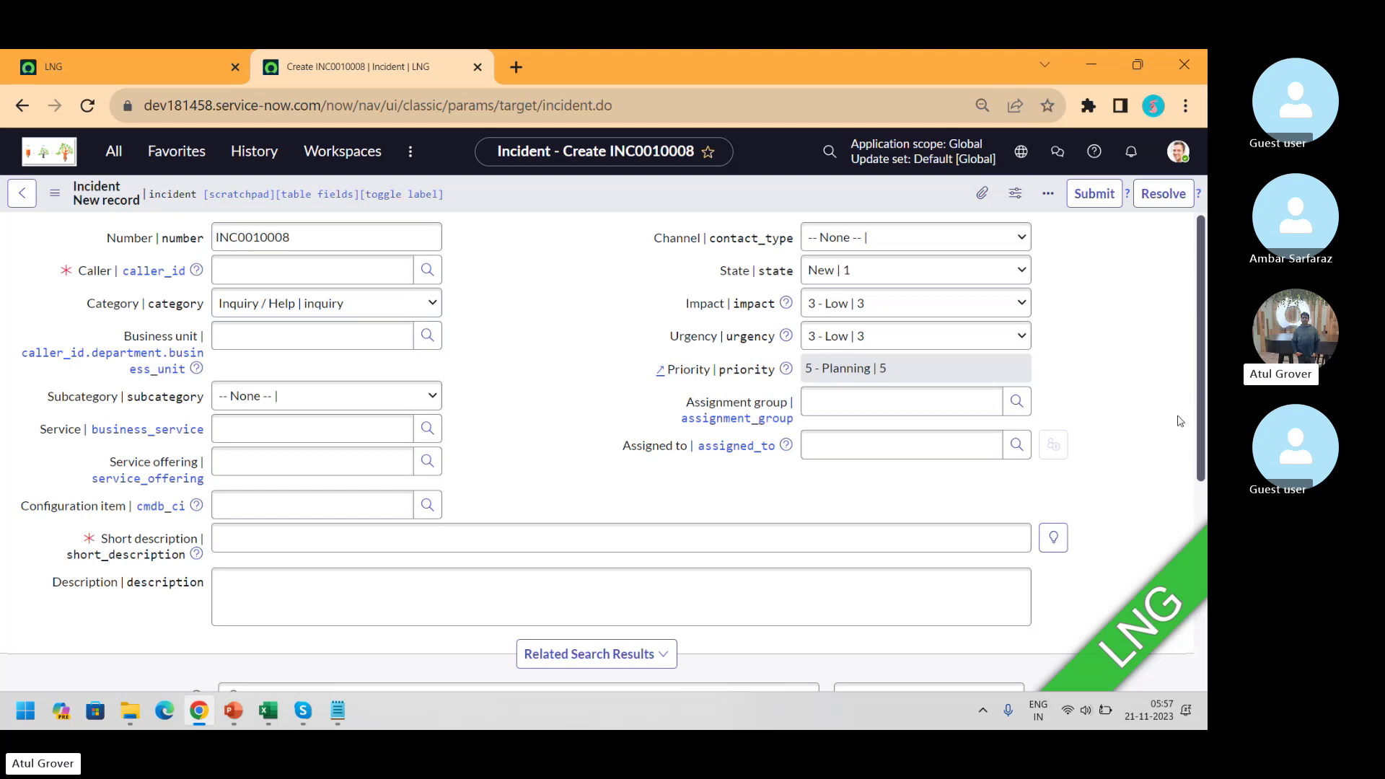
# - Fill in the new incident's Caller with the recently selected person and set its Category to Software
pyautogui.click(262, 268)
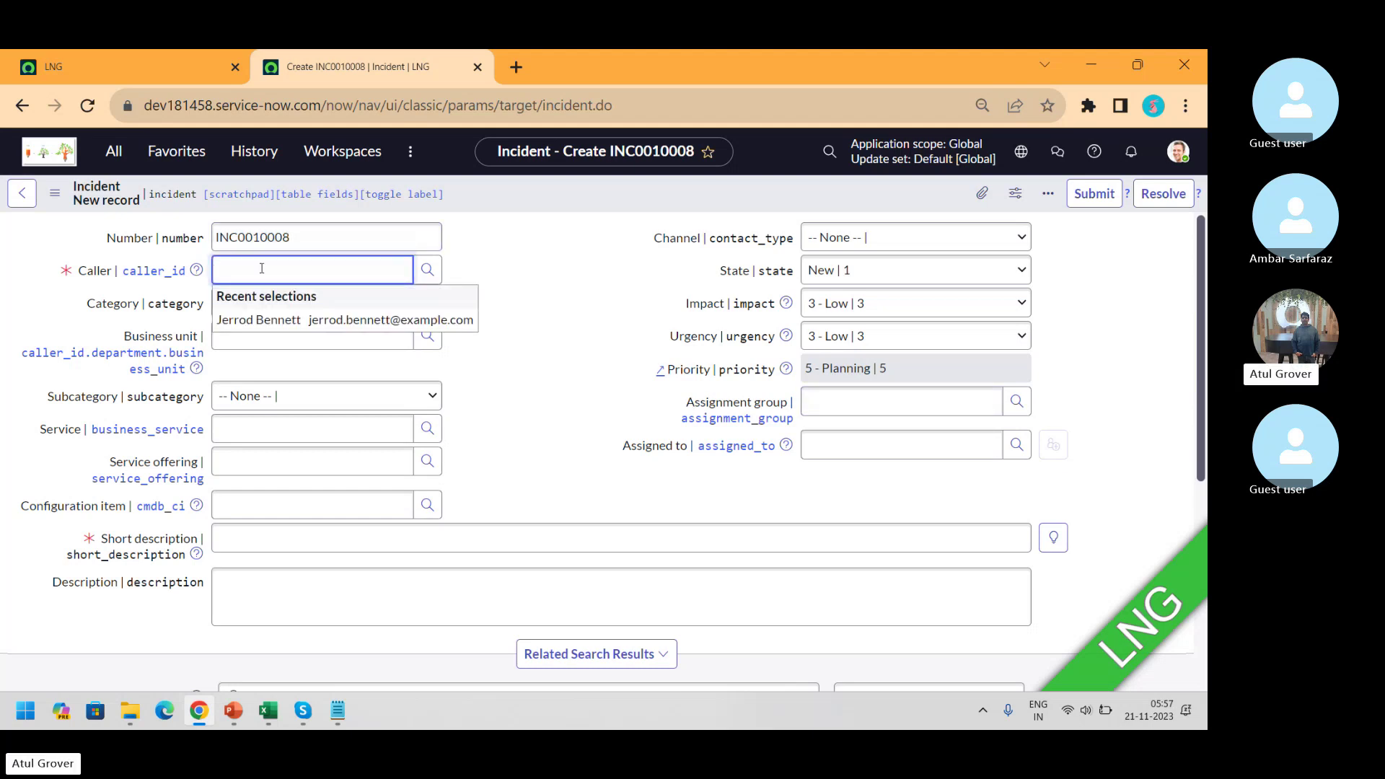
pyautogui.click(271, 326)
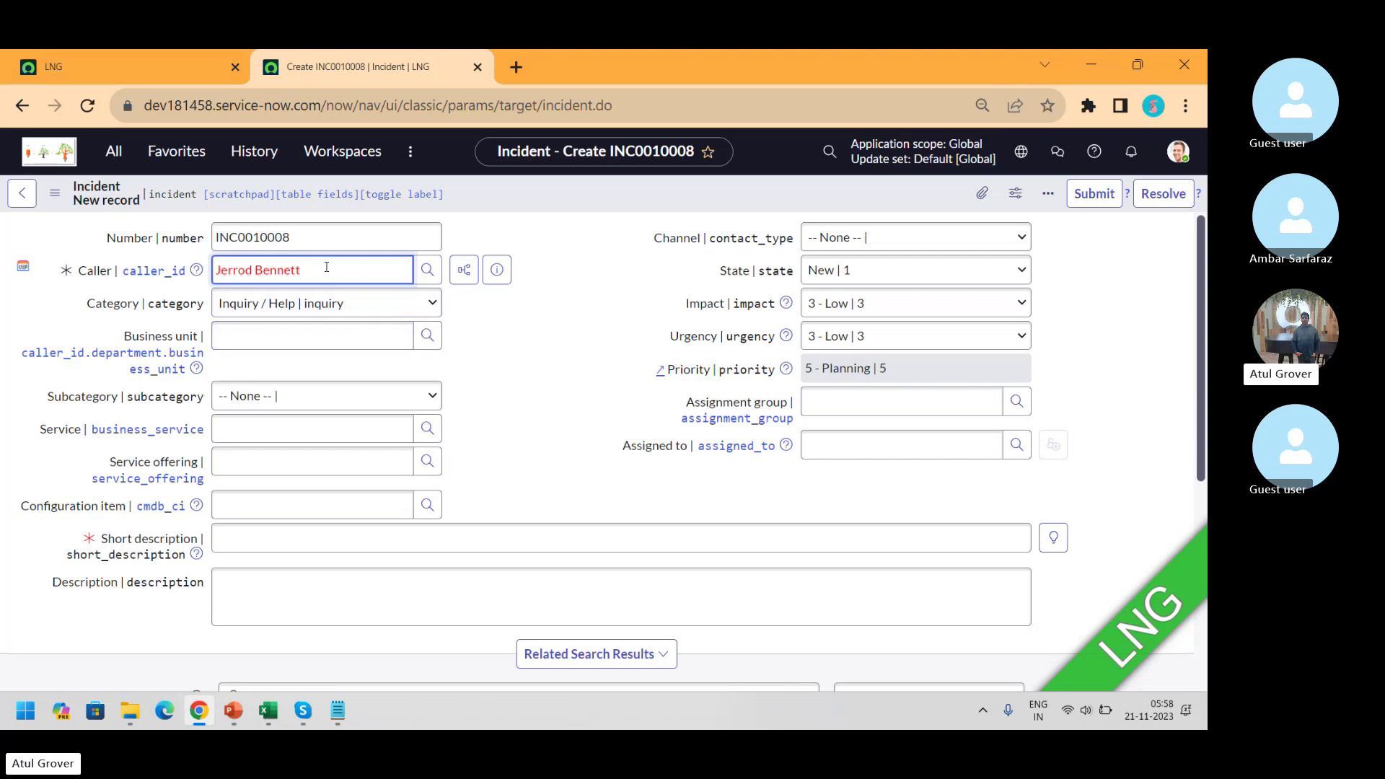
pyautogui.moveTo(303, 271); pyautogui.dragTo(186, 272)
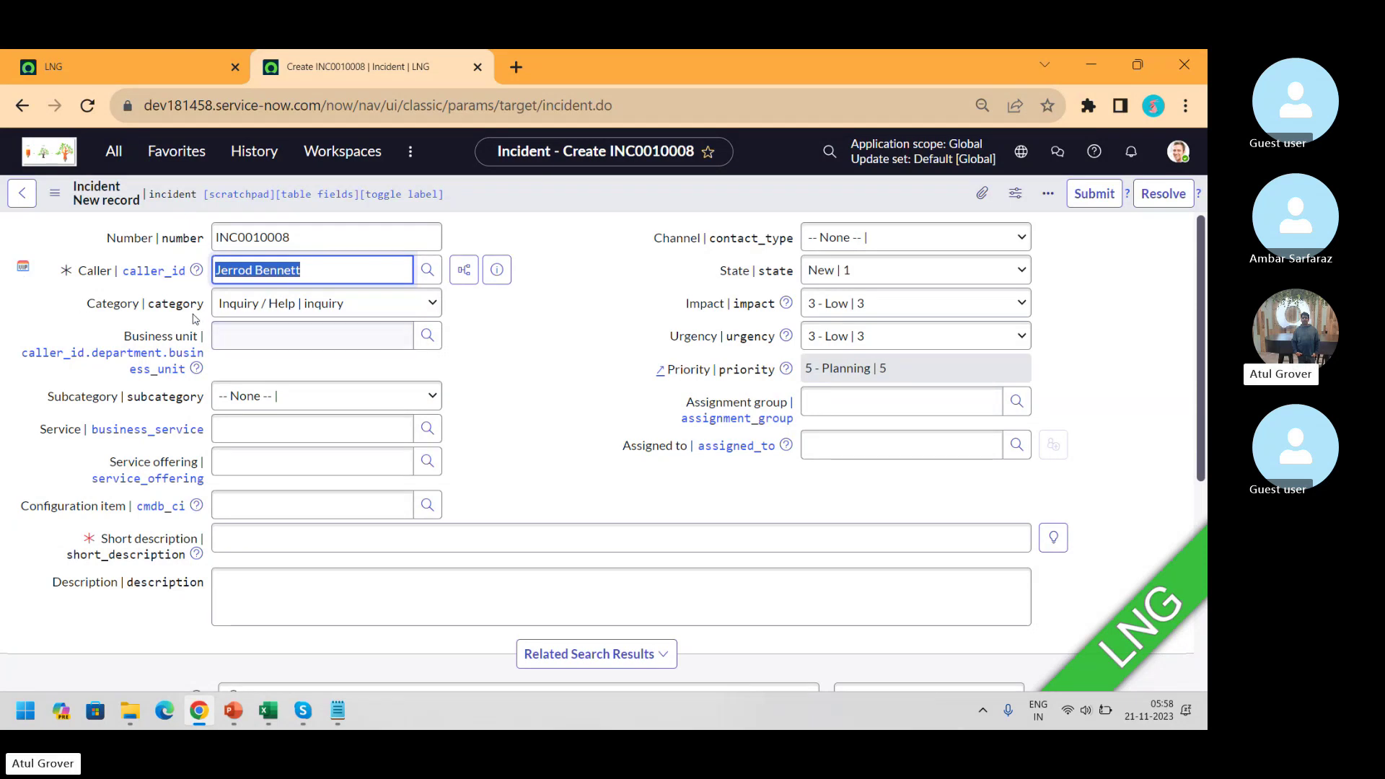
pyautogui.click(272, 311)
pyautogui.click(272, 311)
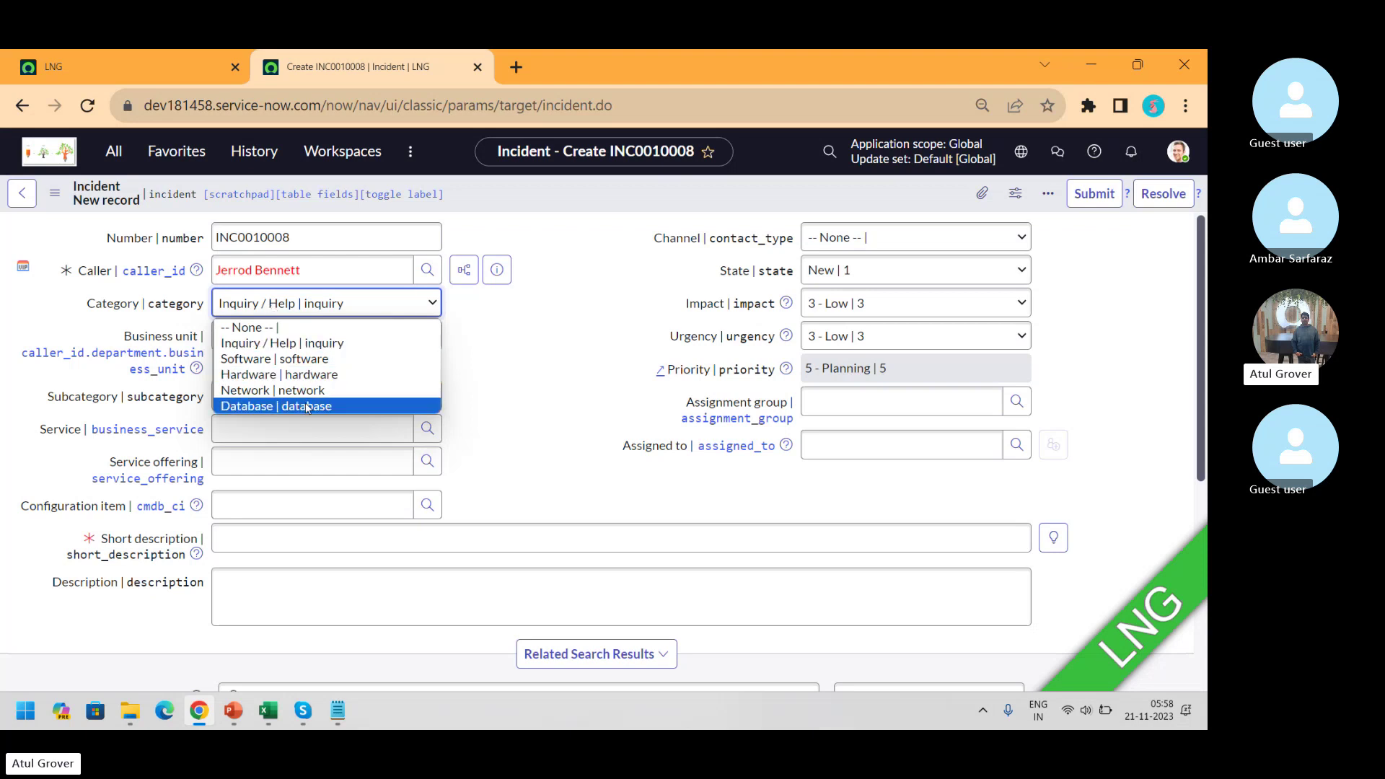
pyautogui.click(296, 359)
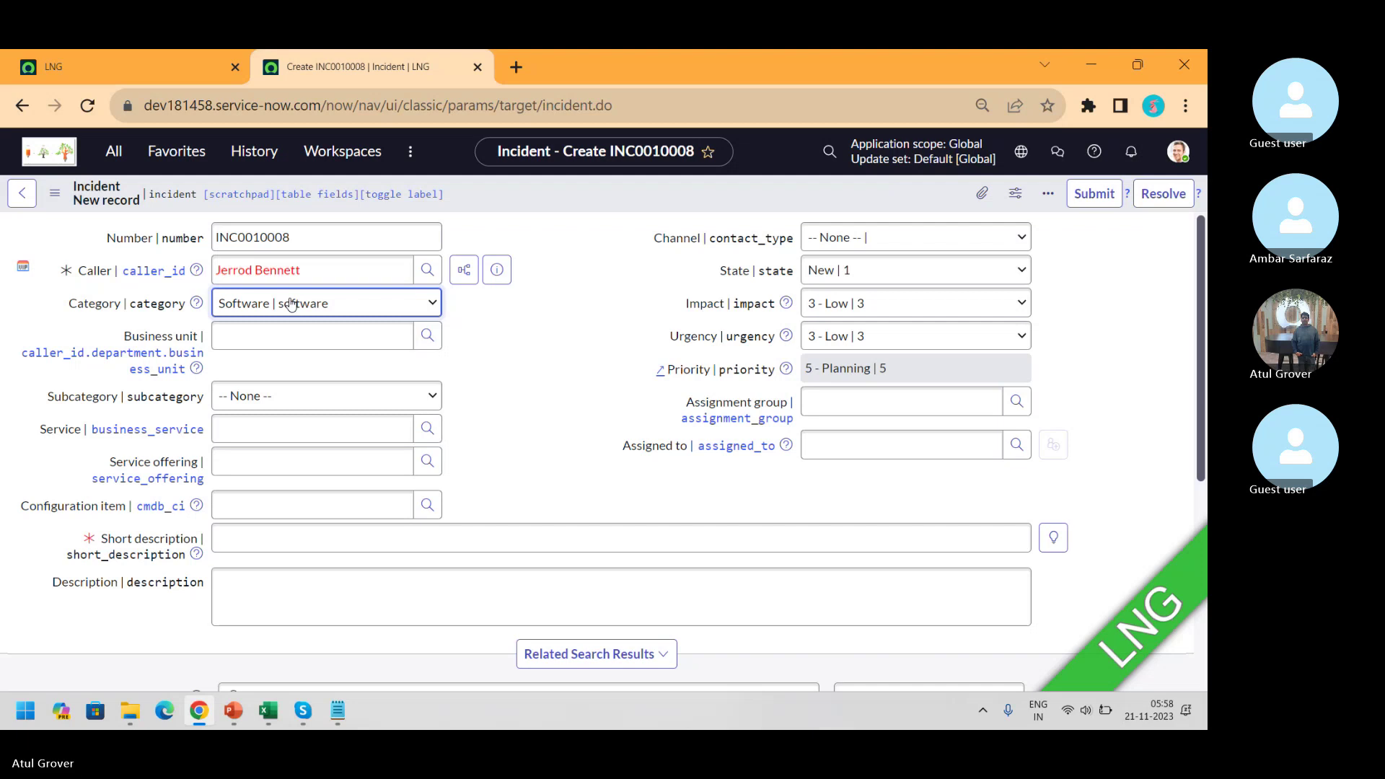
# - Open the Incident form layout, discarding the unsaved entries, remove Caller.Department.Business unit from the selected fields and save the layout
pyautogui.click(287, 336)
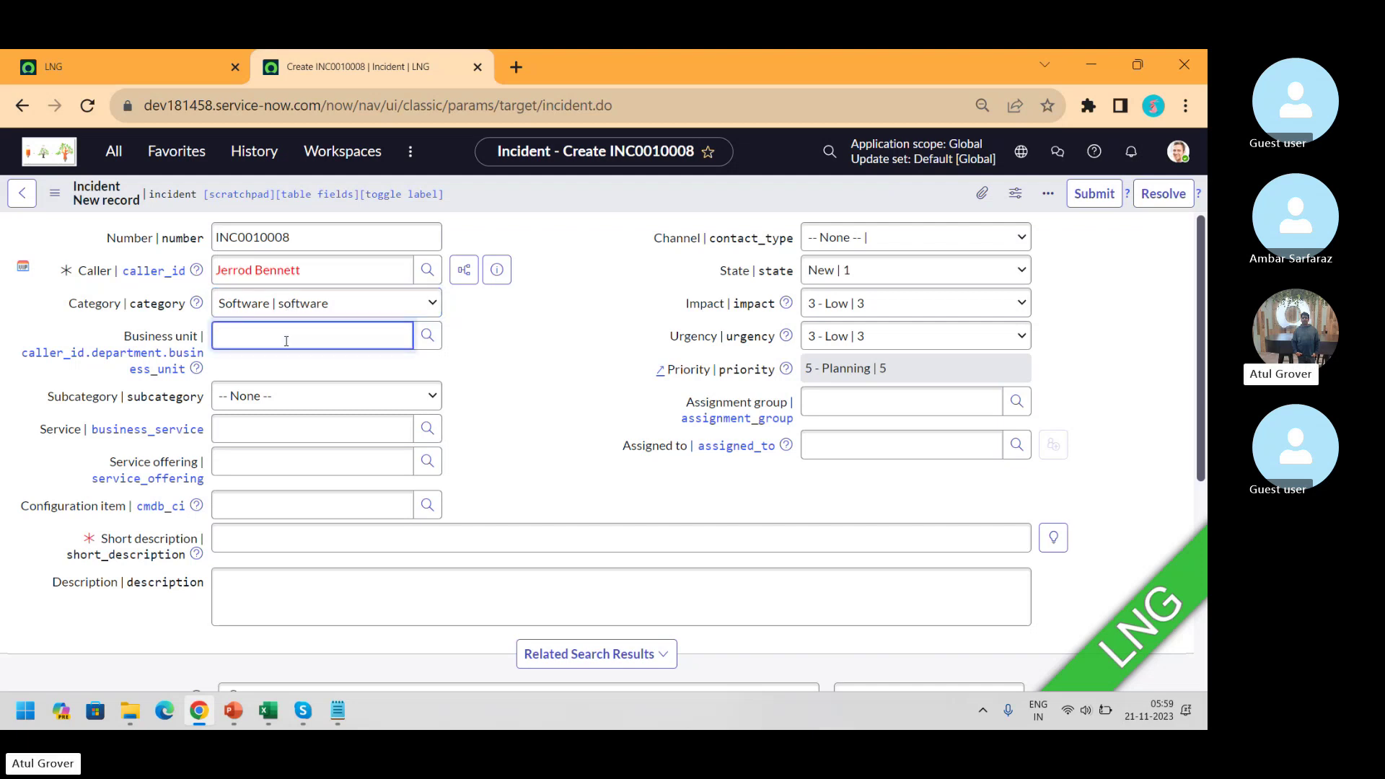
pyautogui.rightClick(535, 202)
pyautogui.moveTo(617, 255)
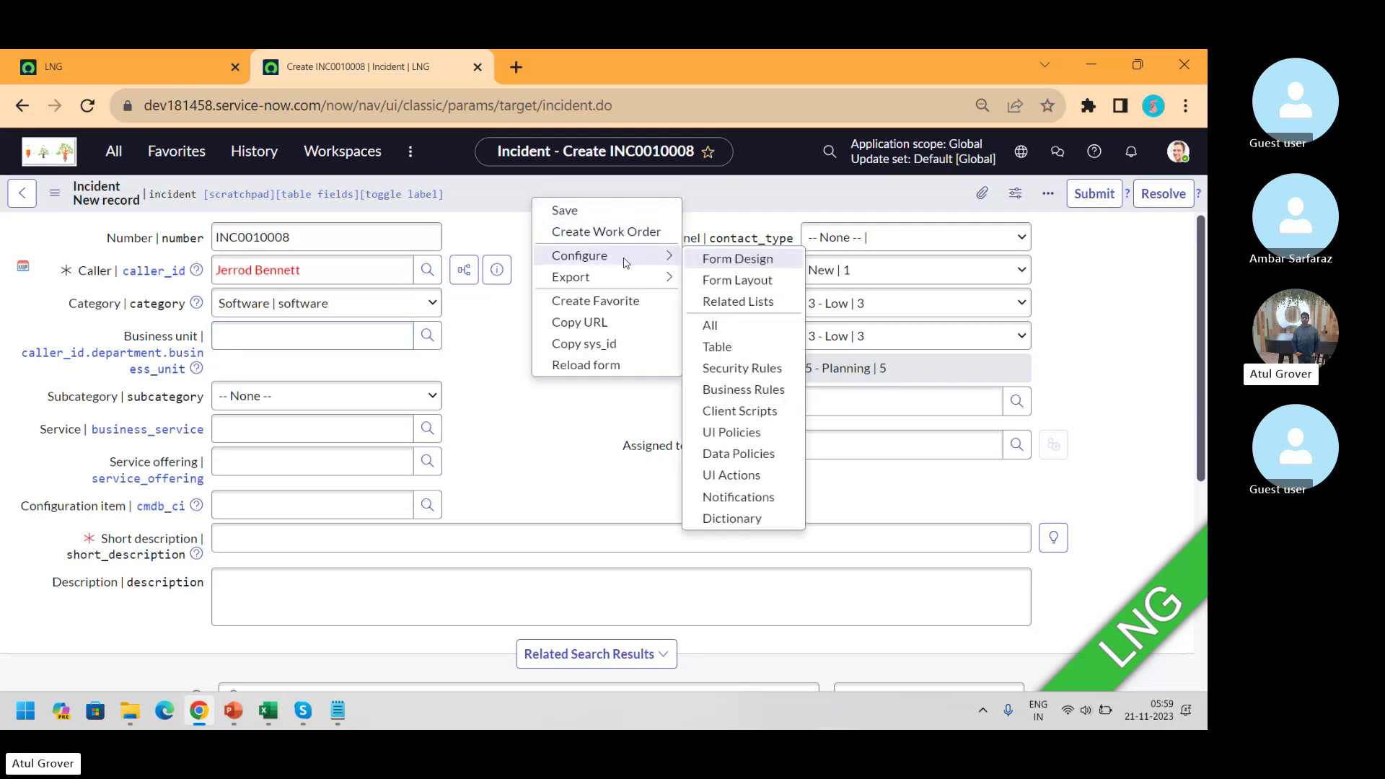
pyautogui.click(713, 282)
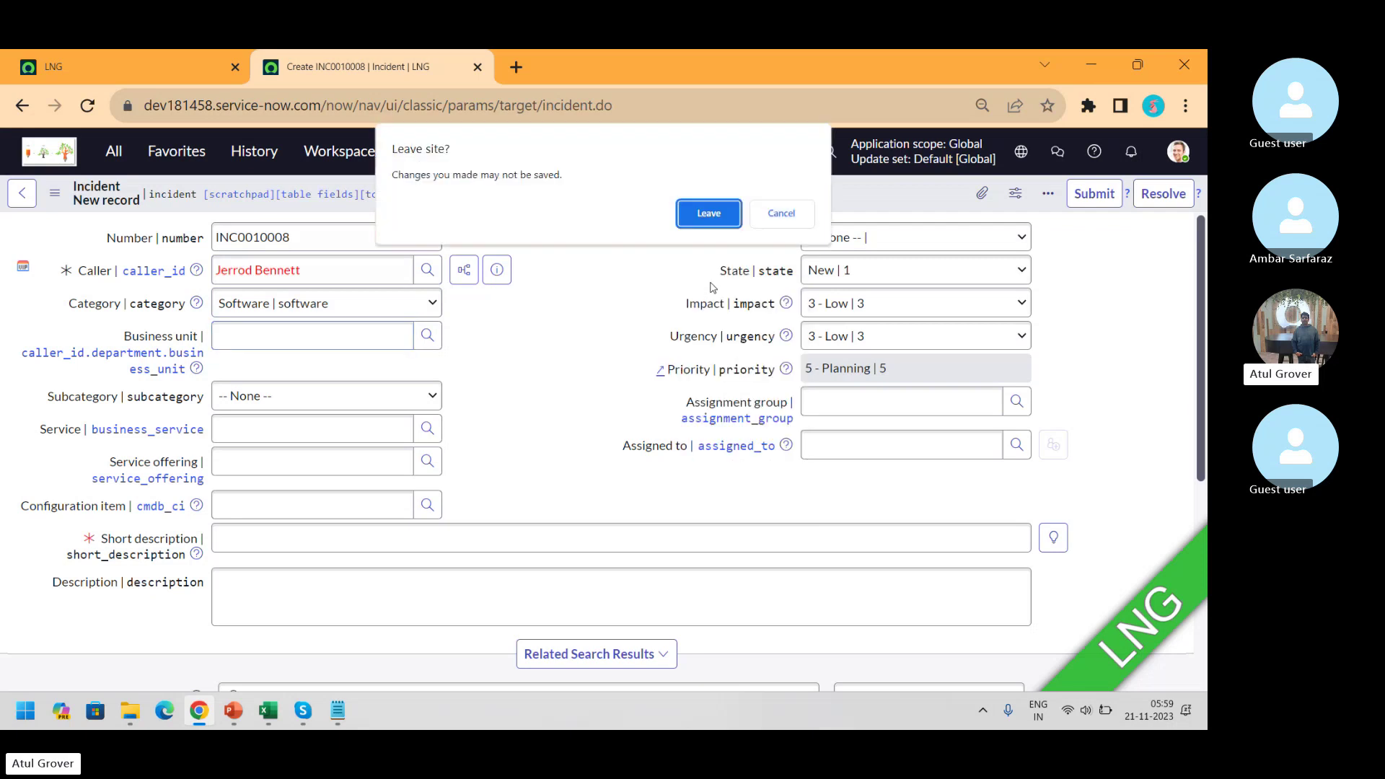
pyautogui.click(709, 215)
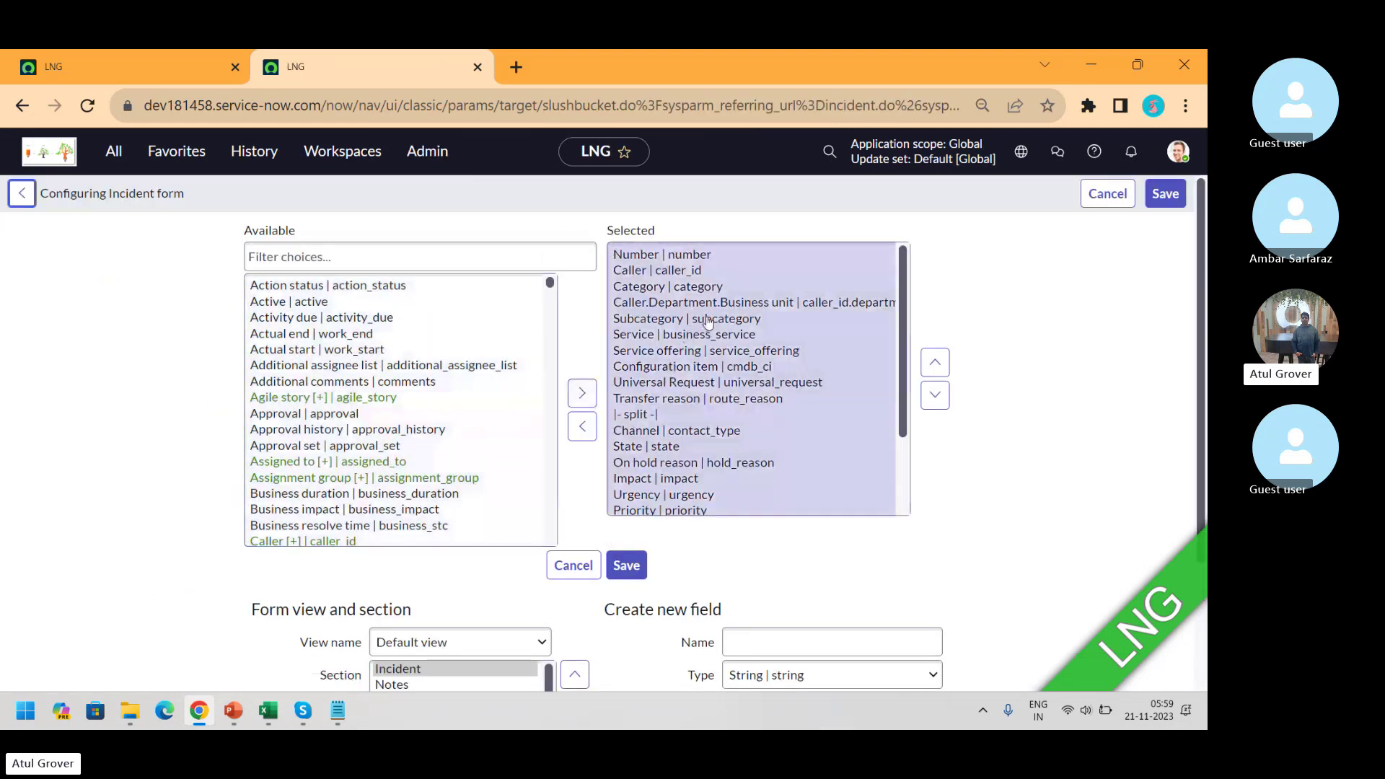
pyautogui.click(582, 426)
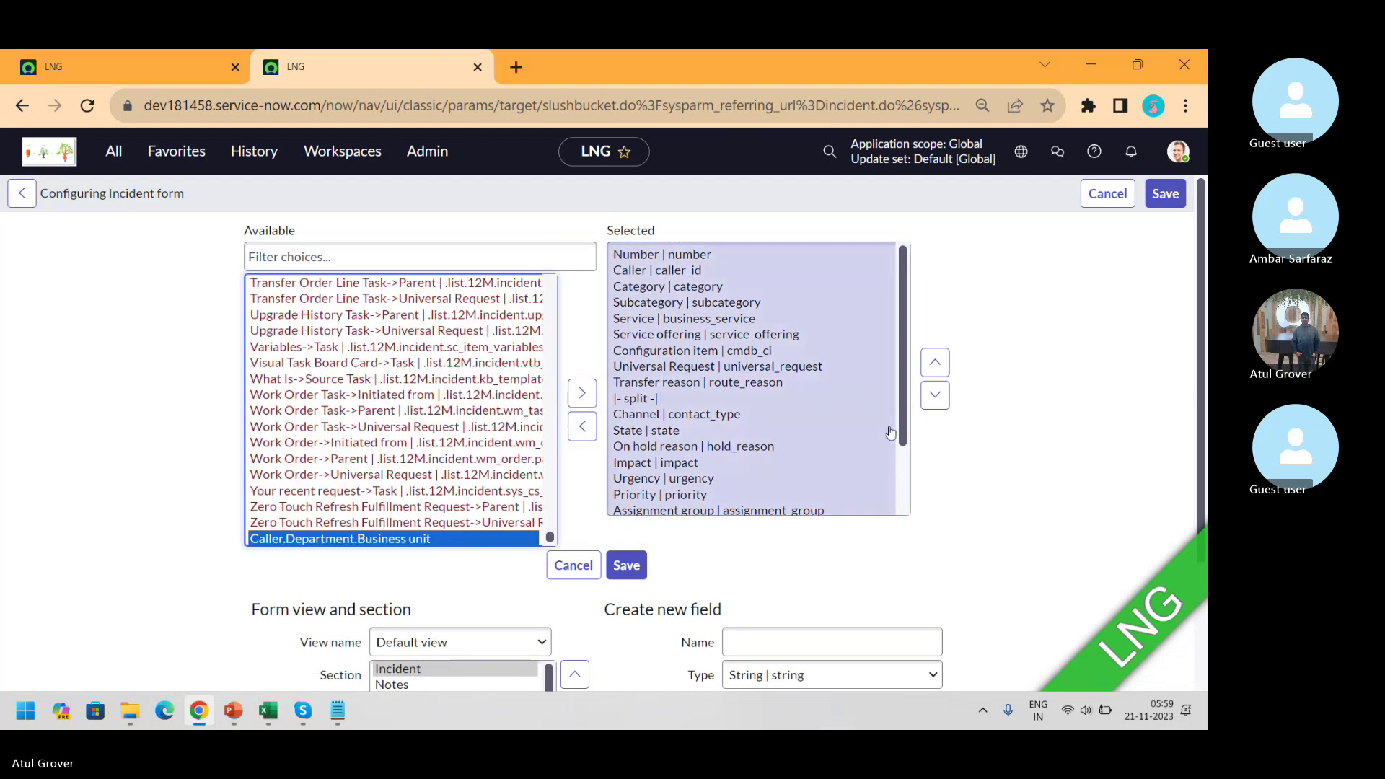
pyautogui.moveTo(904, 434); pyautogui.dragTo(899, 514)
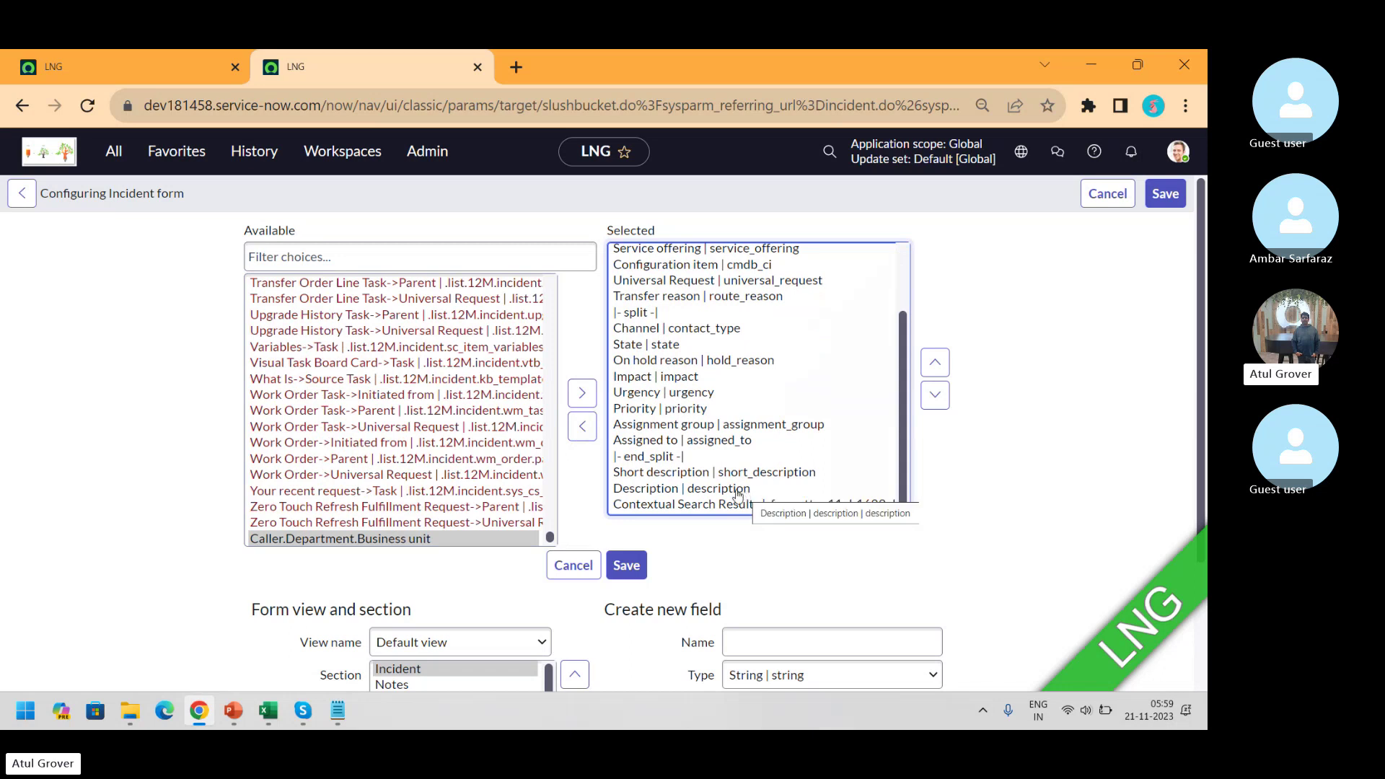
pyautogui.click(625, 566)
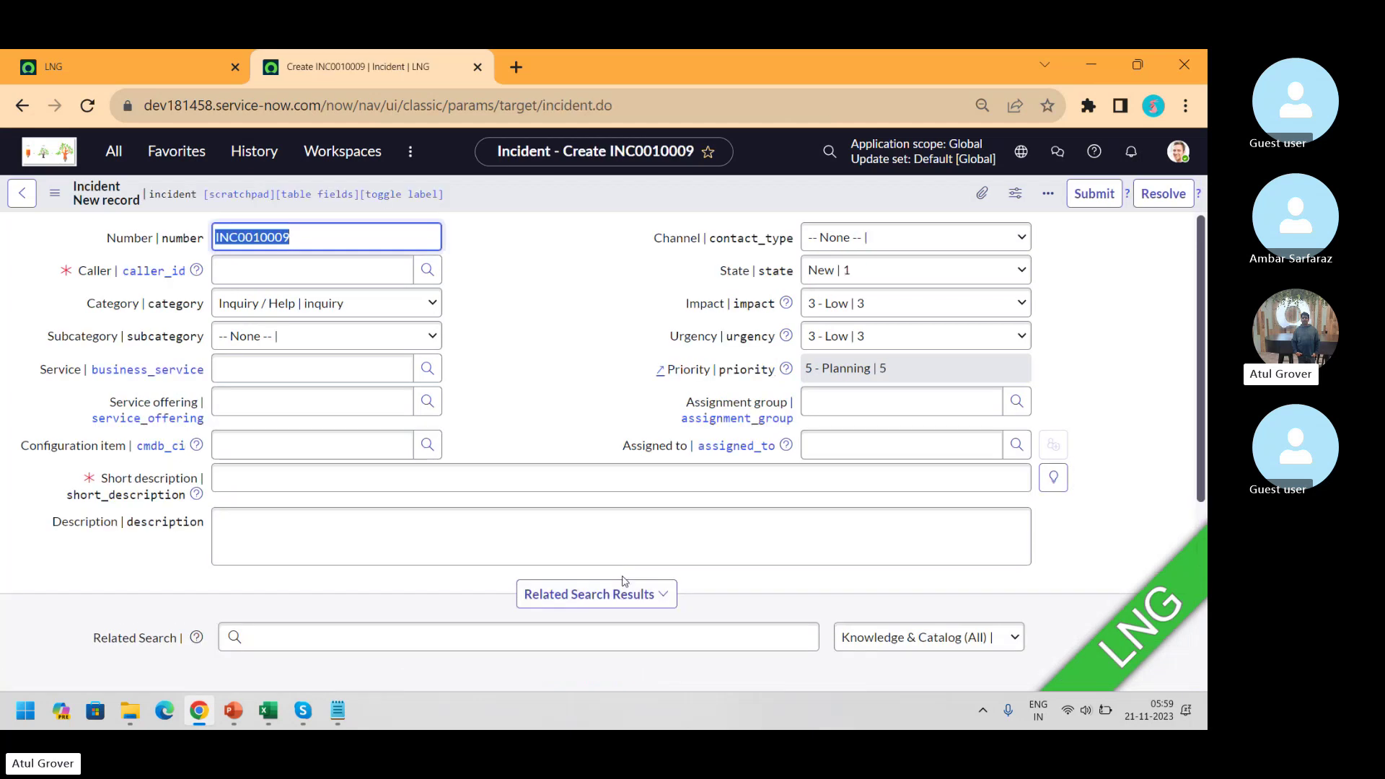
# - Show the Subcategory choices for Inquiry / Help, set Category to Network and show its Subcategory choices
pyautogui.click(257, 337)
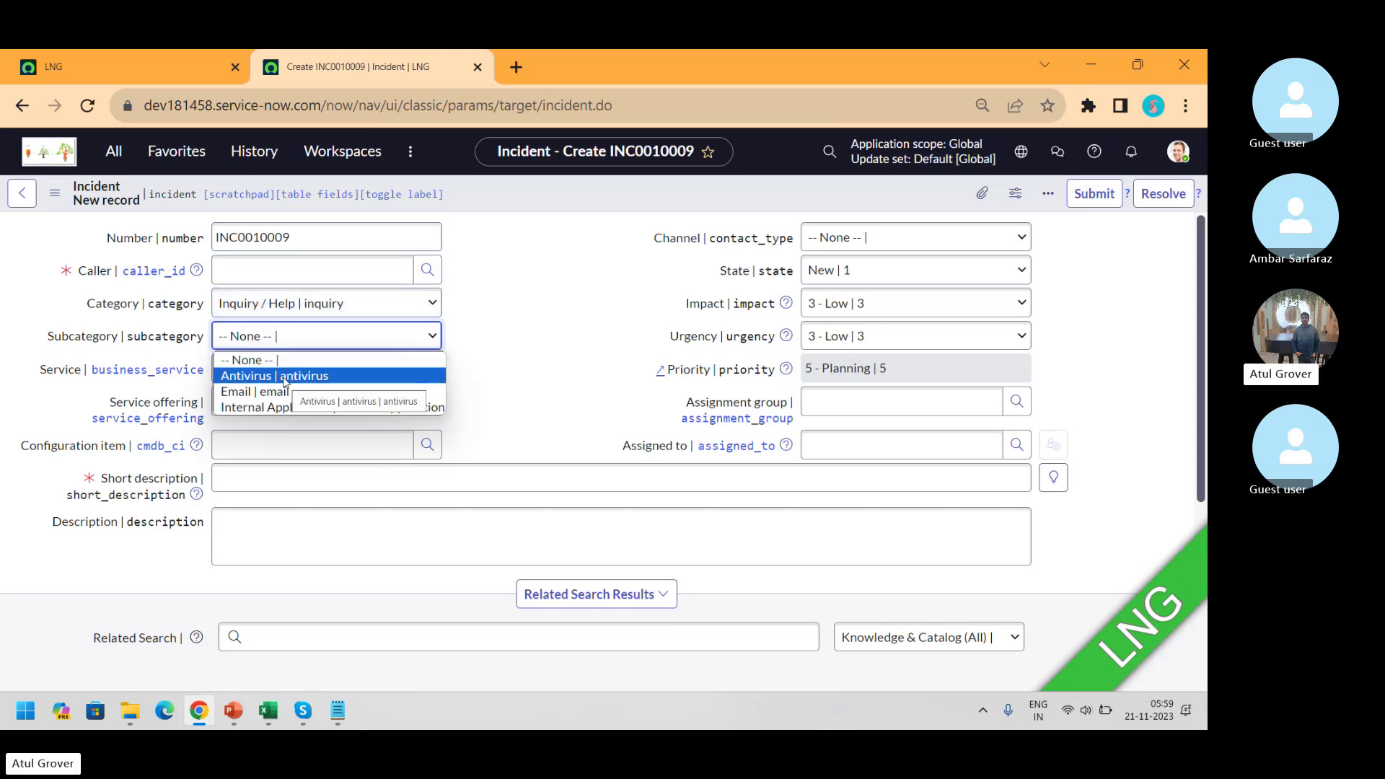
pyautogui.click(285, 307)
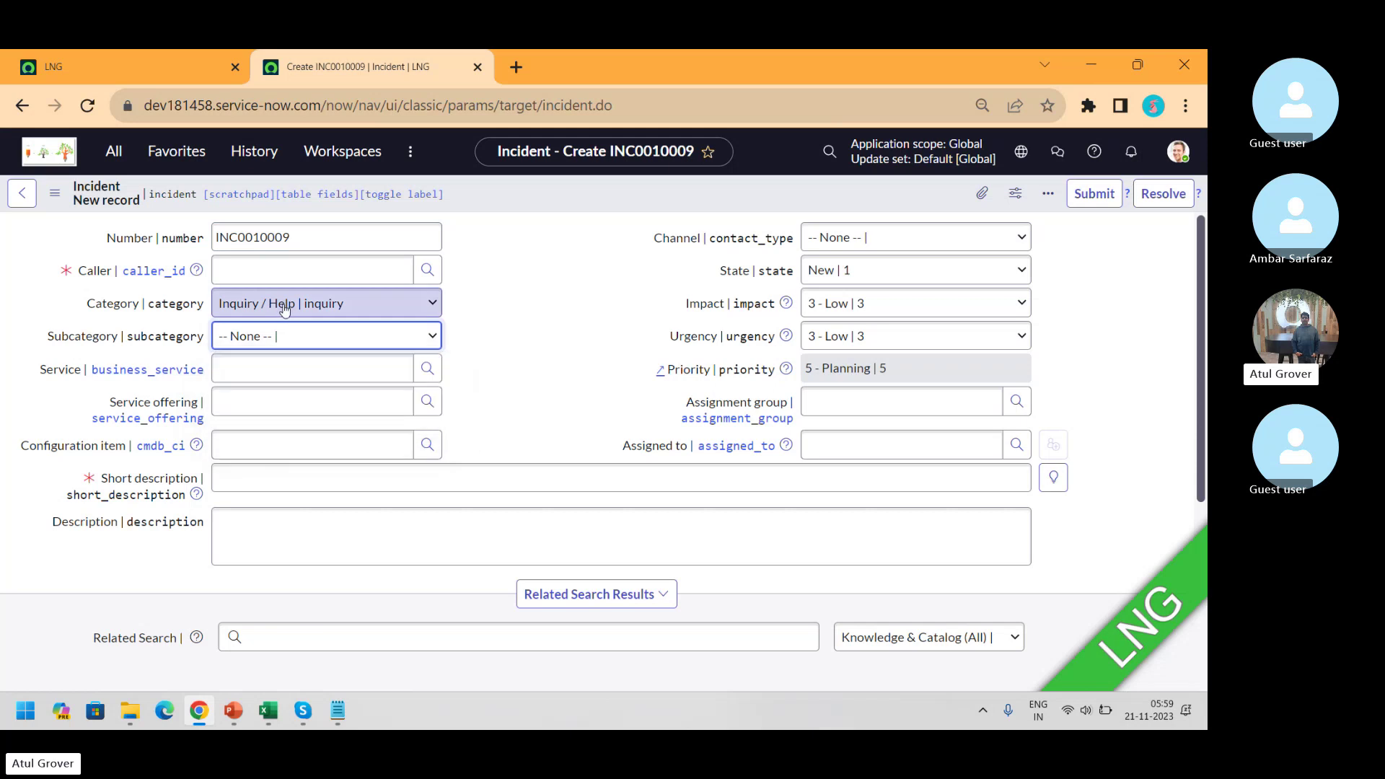
pyautogui.click(285, 307)
pyautogui.click(250, 390)
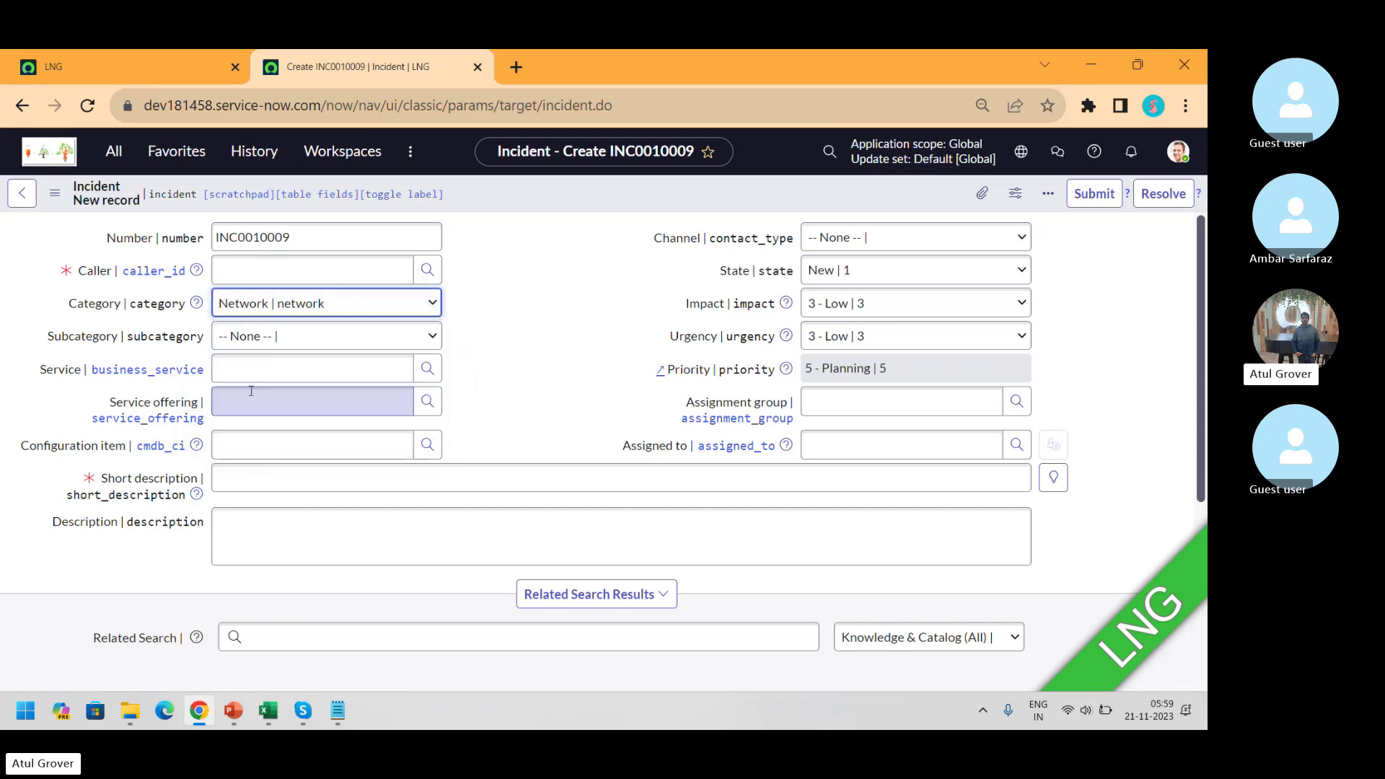
pyautogui.click(263, 339)
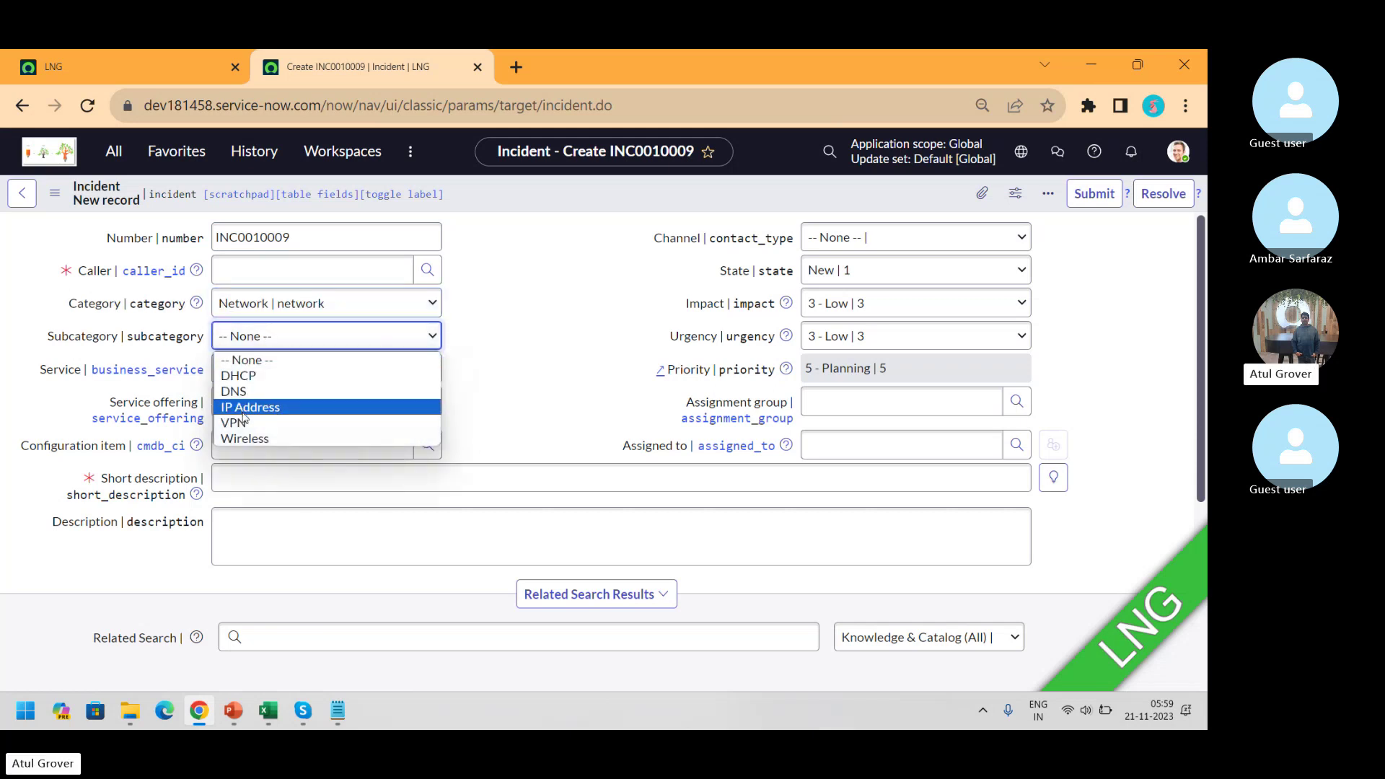
# - Set the incident's Category to Database and show the dependent Subcategory choices
pyautogui.click(278, 309)
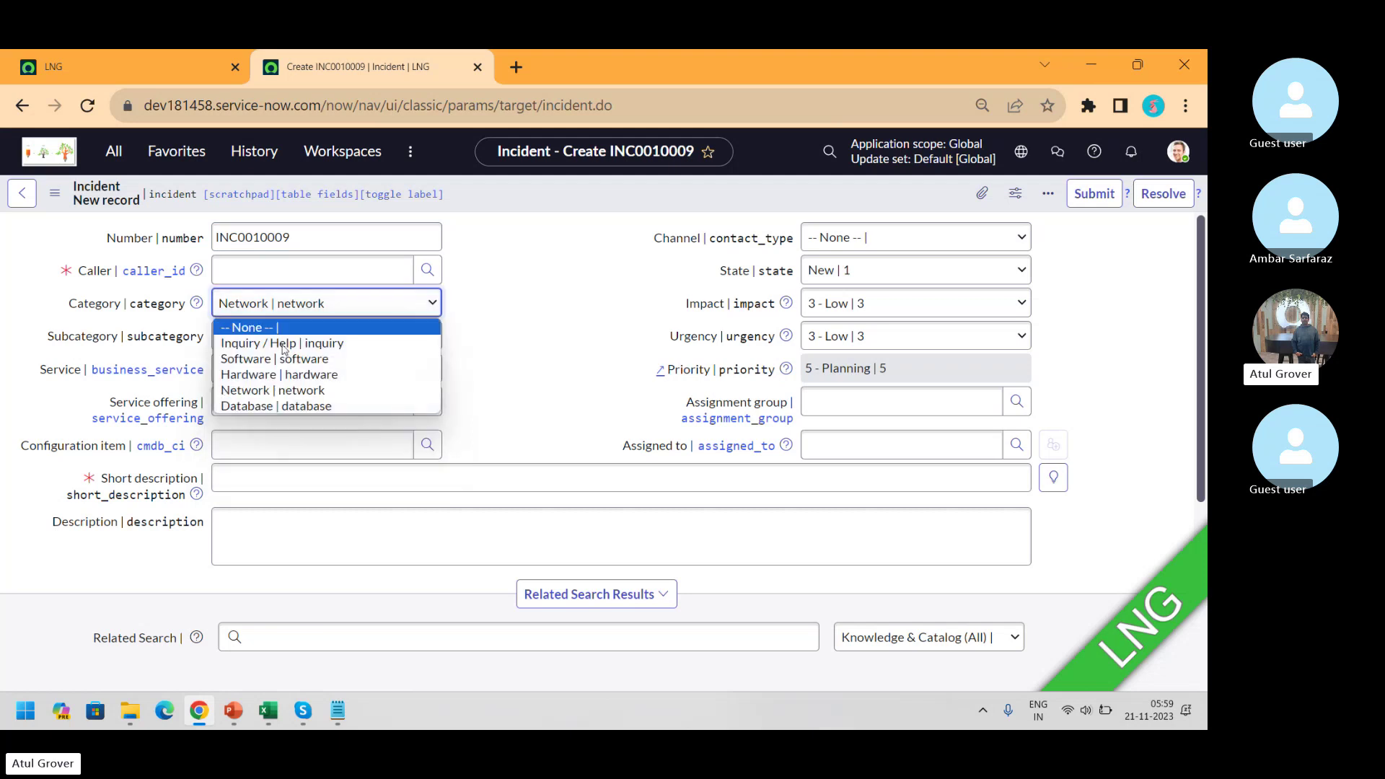
pyautogui.click(295, 419)
pyautogui.click(296, 418)
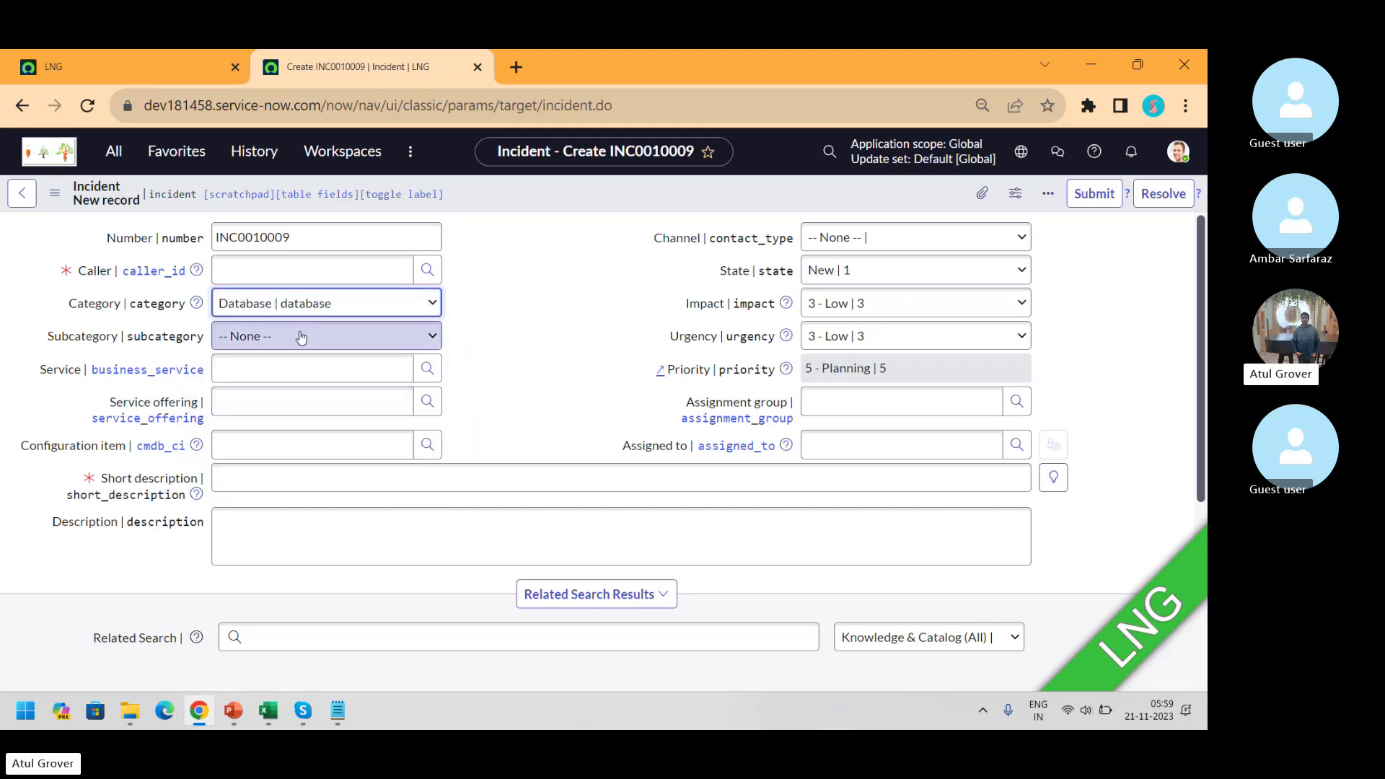
pyautogui.click(300, 336)
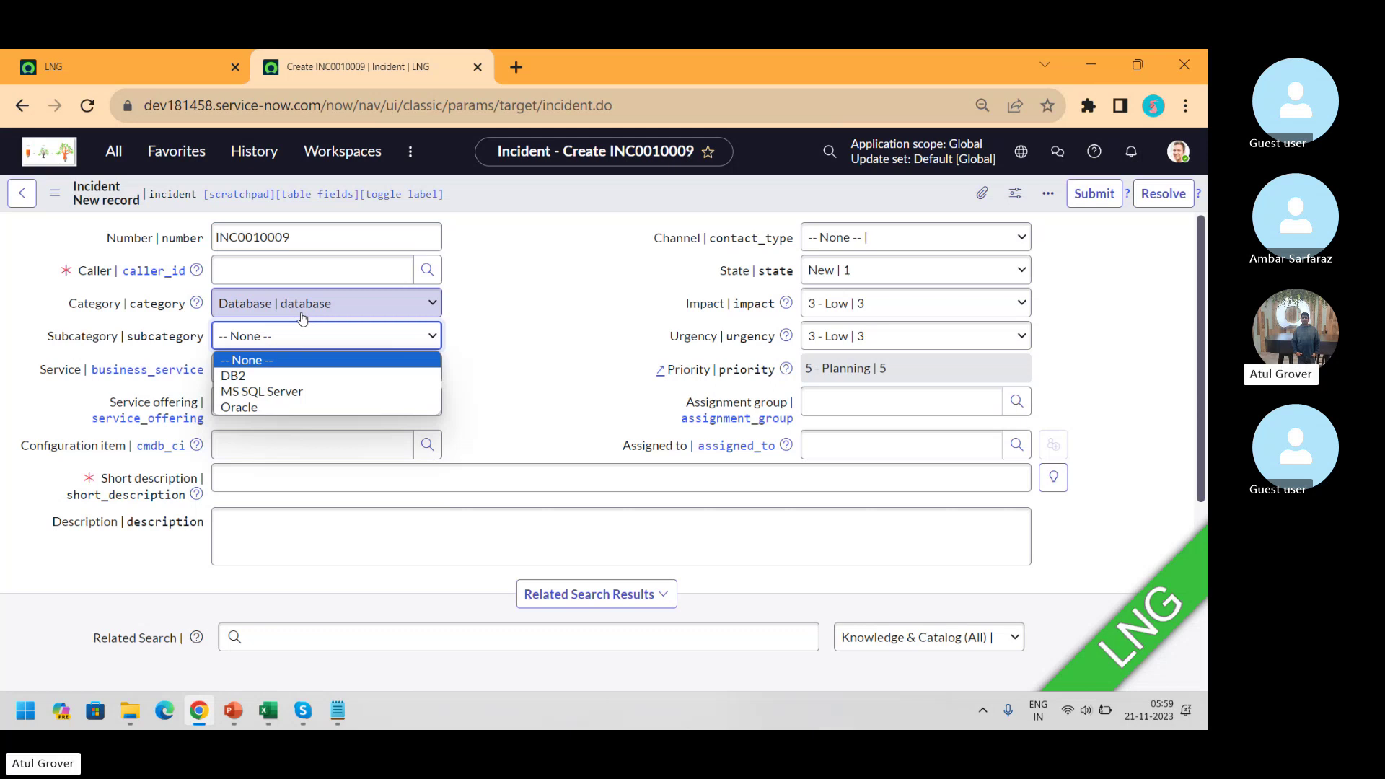
# - Set the incident's Category to Inquiry / Help and its Subcategory to Antivirus
pyautogui.click(301, 314)
pyautogui.click(284, 346)
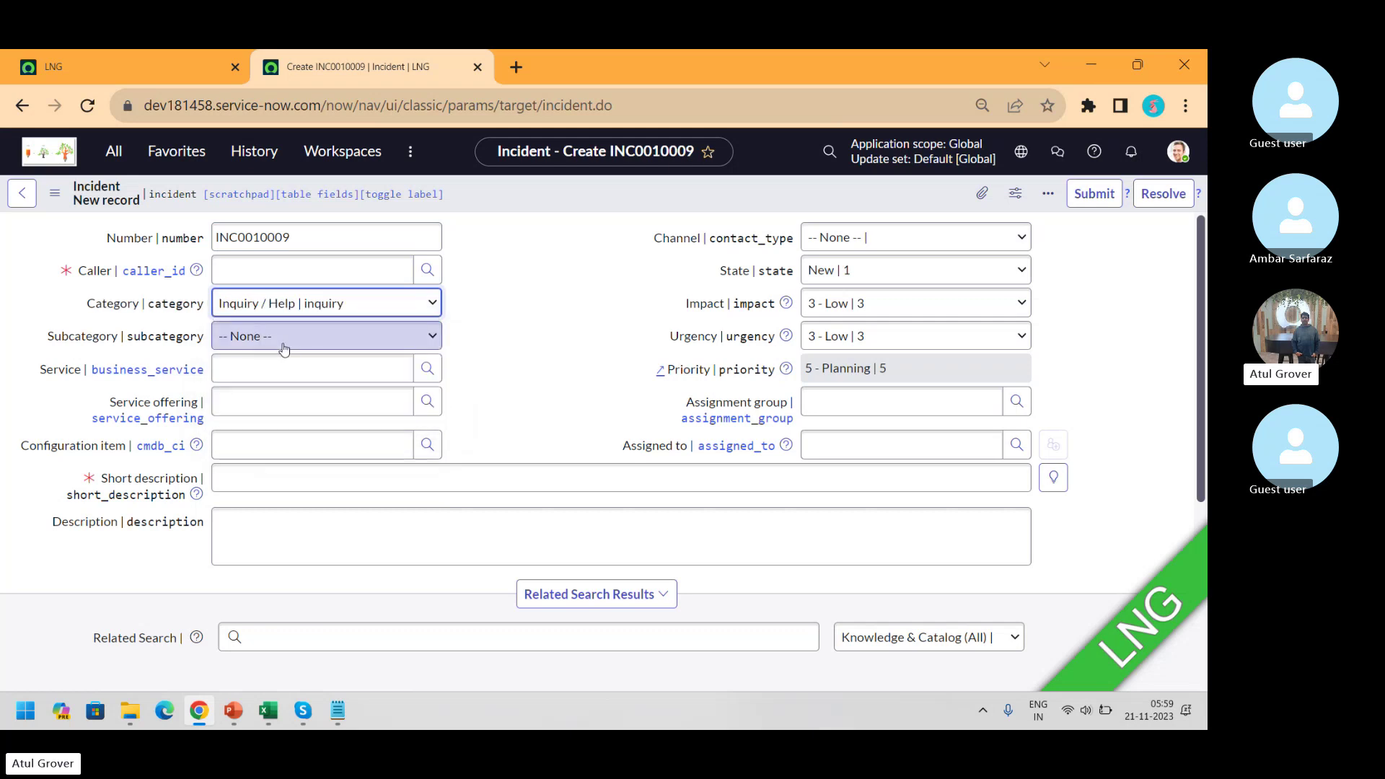
pyautogui.click(285, 348)
pyautogui.click(250, 377)
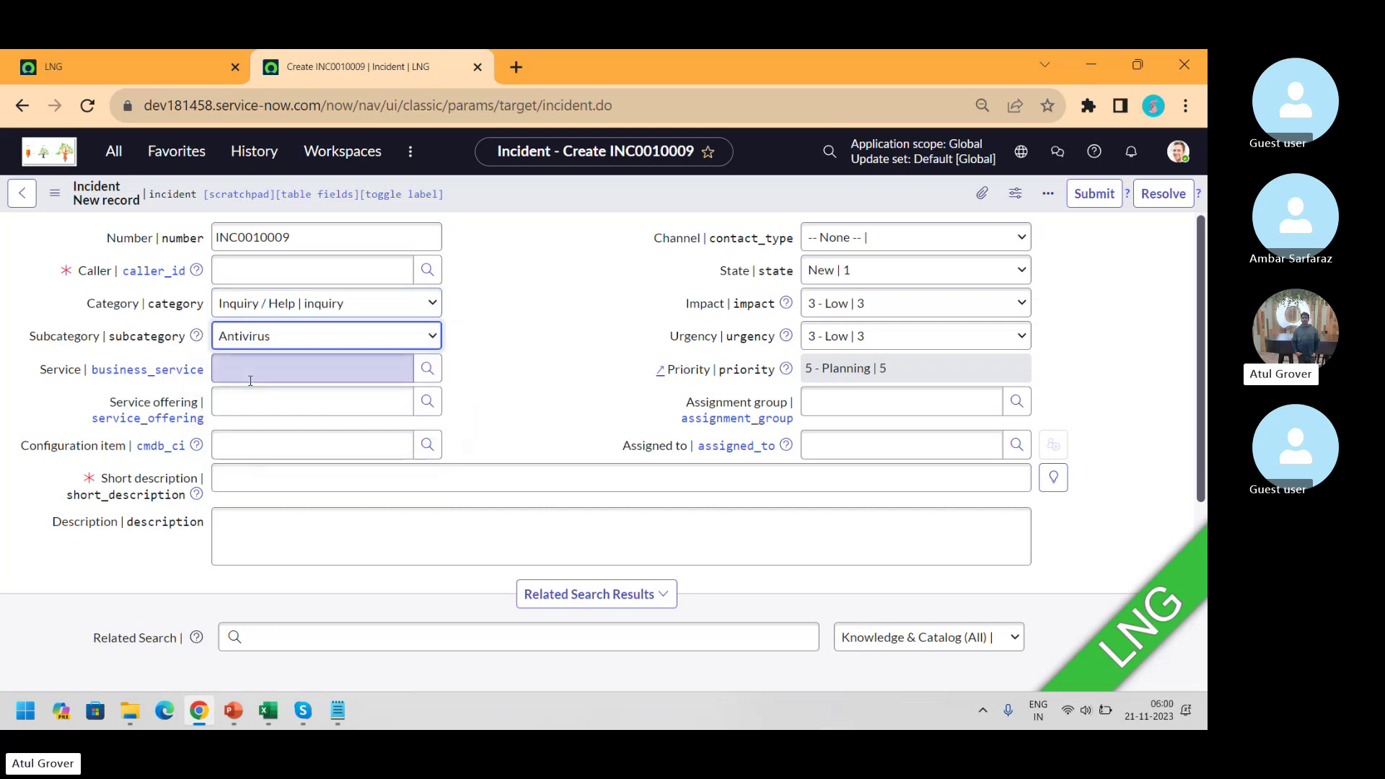
# - Set the Service to Blackberry using the wildcard ** and search its service offerings with the same wildcard
pyautogui.click(251, 381)
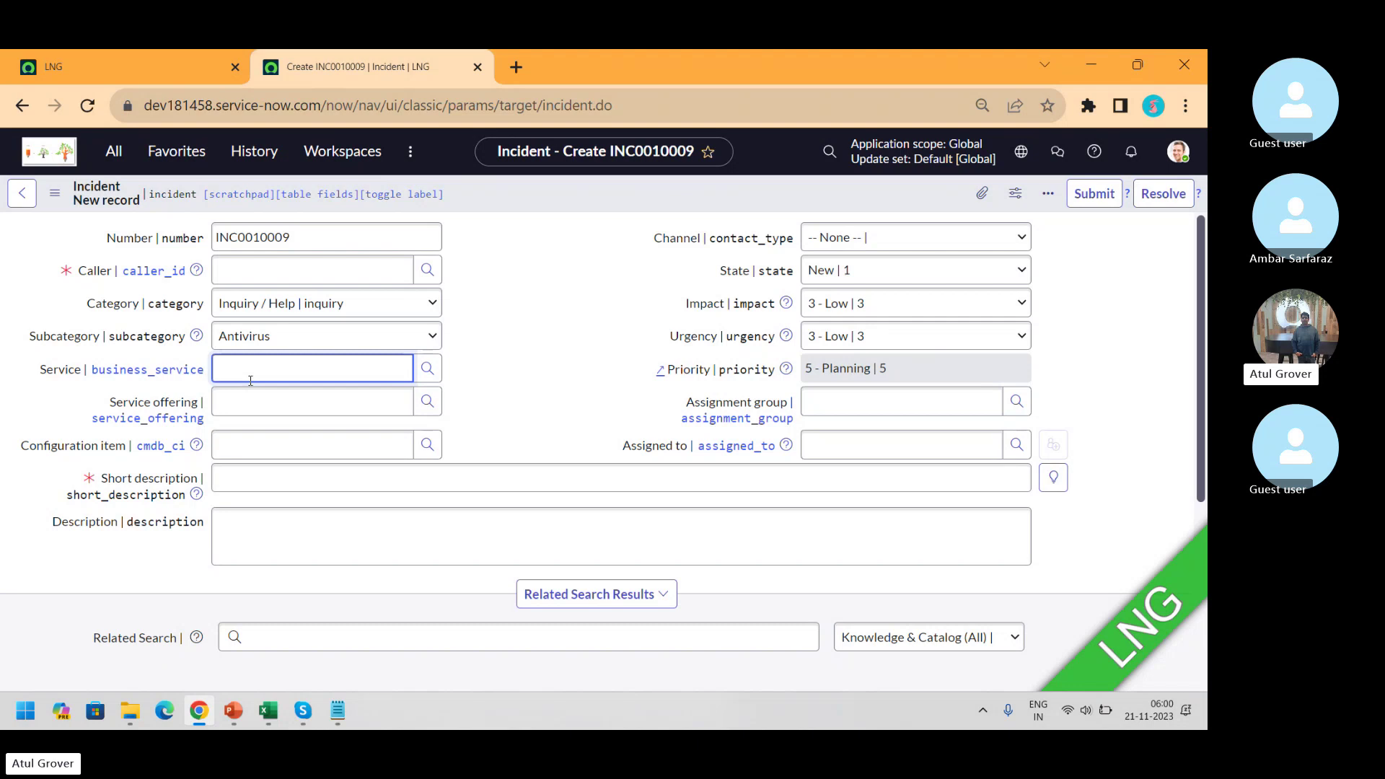
pyautogui.write('**')
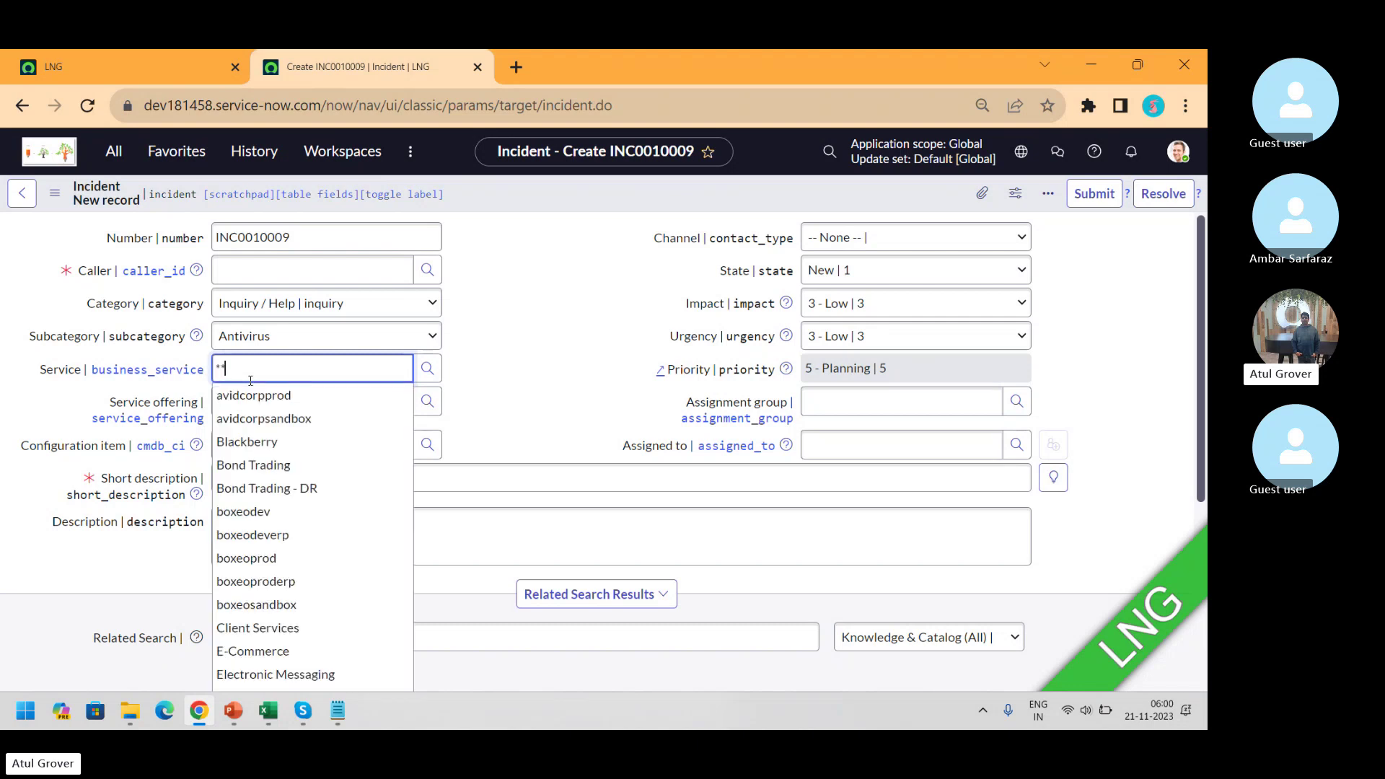
pyautogui.click(254, 442)
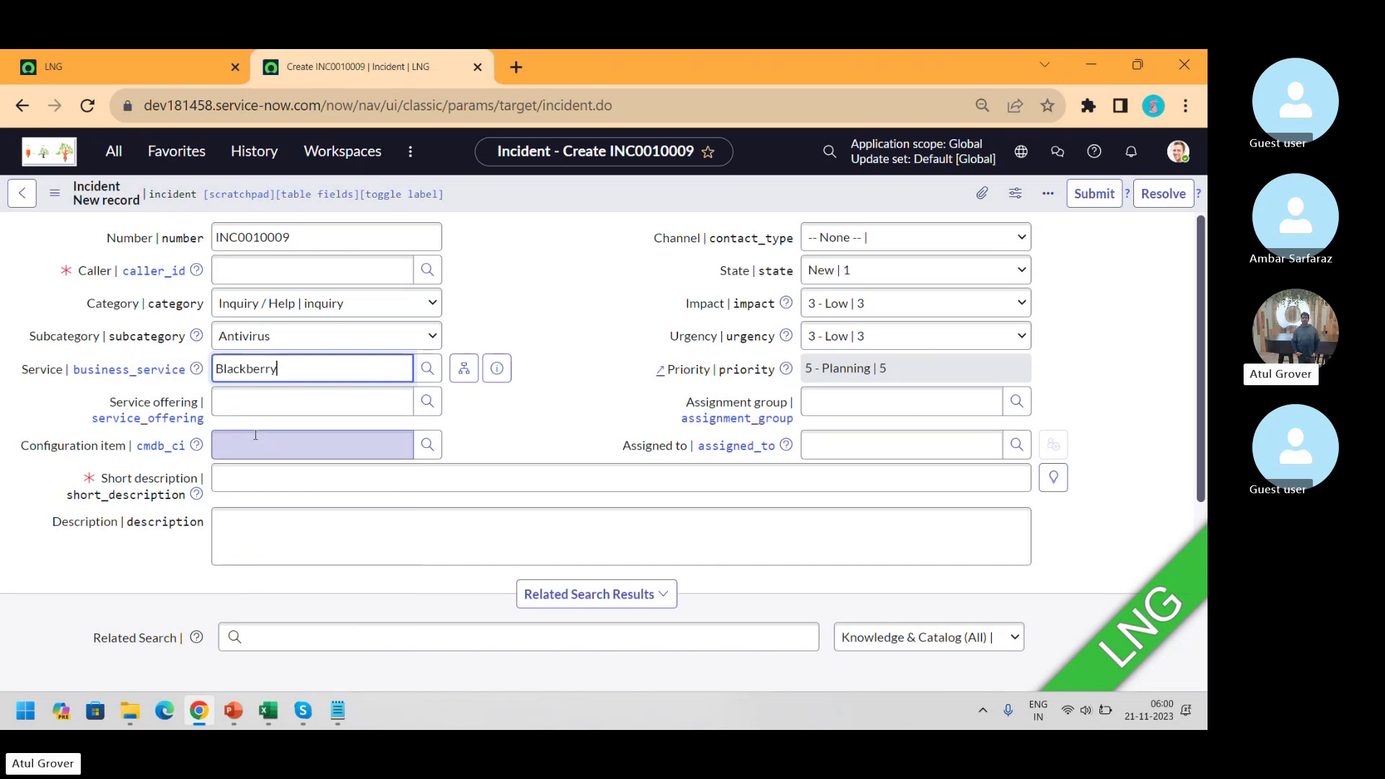
pyautogui.click(247, 406)
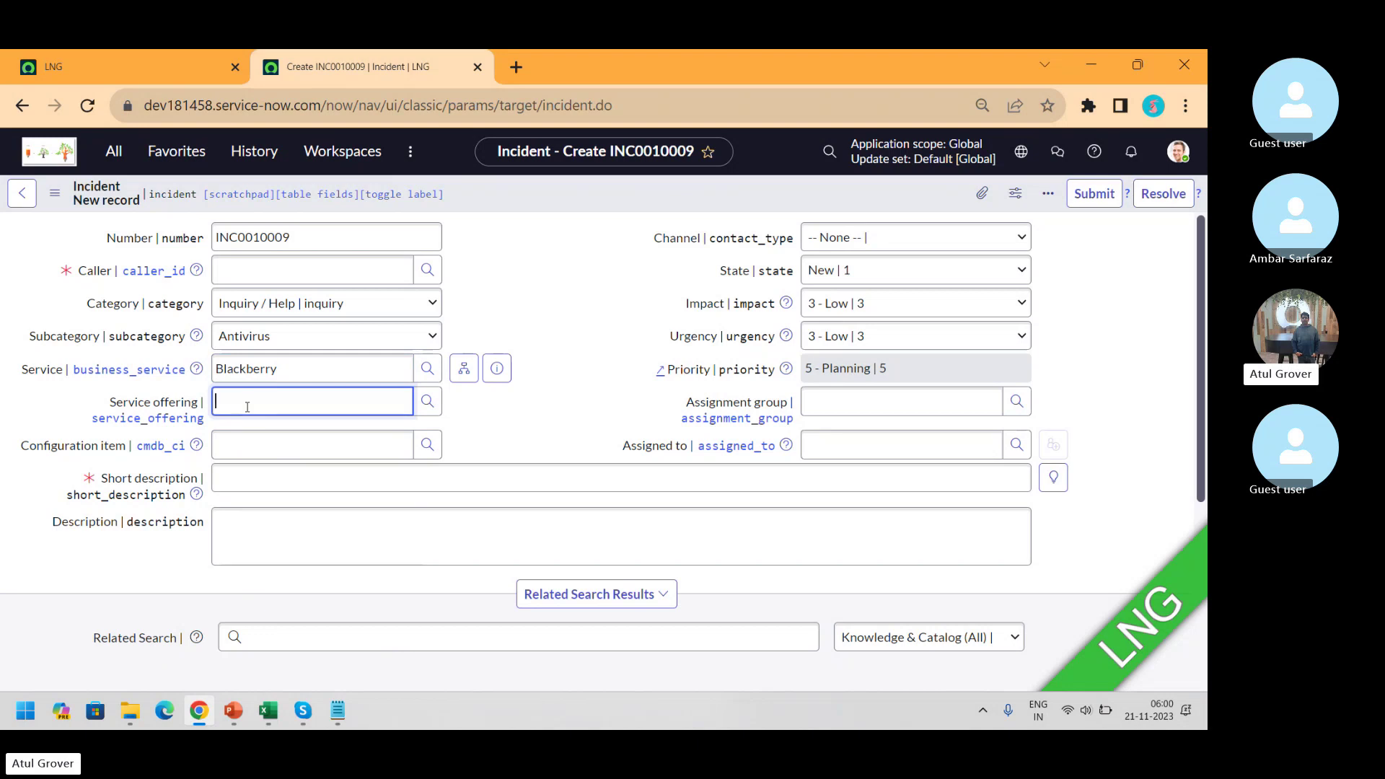
pyautogui.write('*')
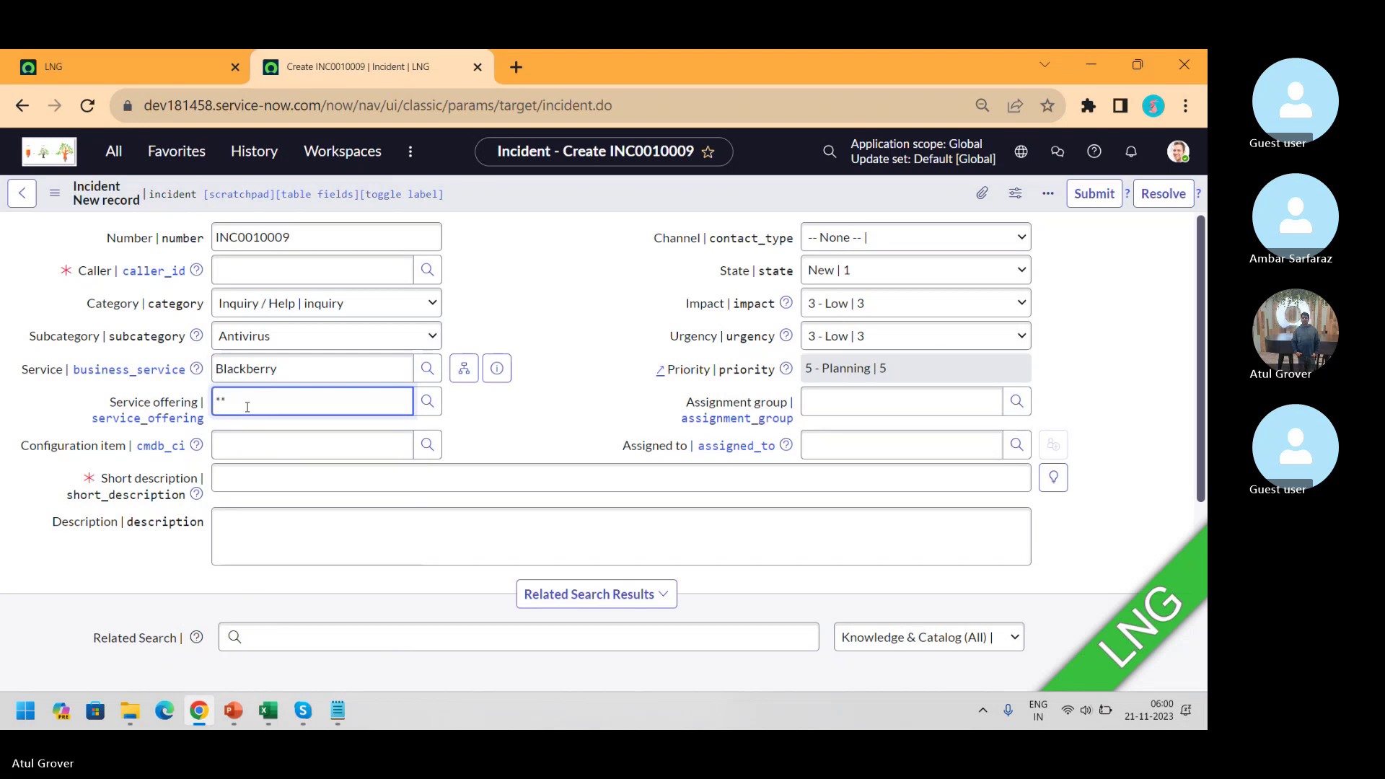
# - Replace the Service with E-Commerce, search its service offerings with ** and clear the Service offering field
pyautogui.moveTo(292, 372); pyautogui.dragTo(196, 372)
pyautogui.press('BackSpace')
pyautogui.write('**')
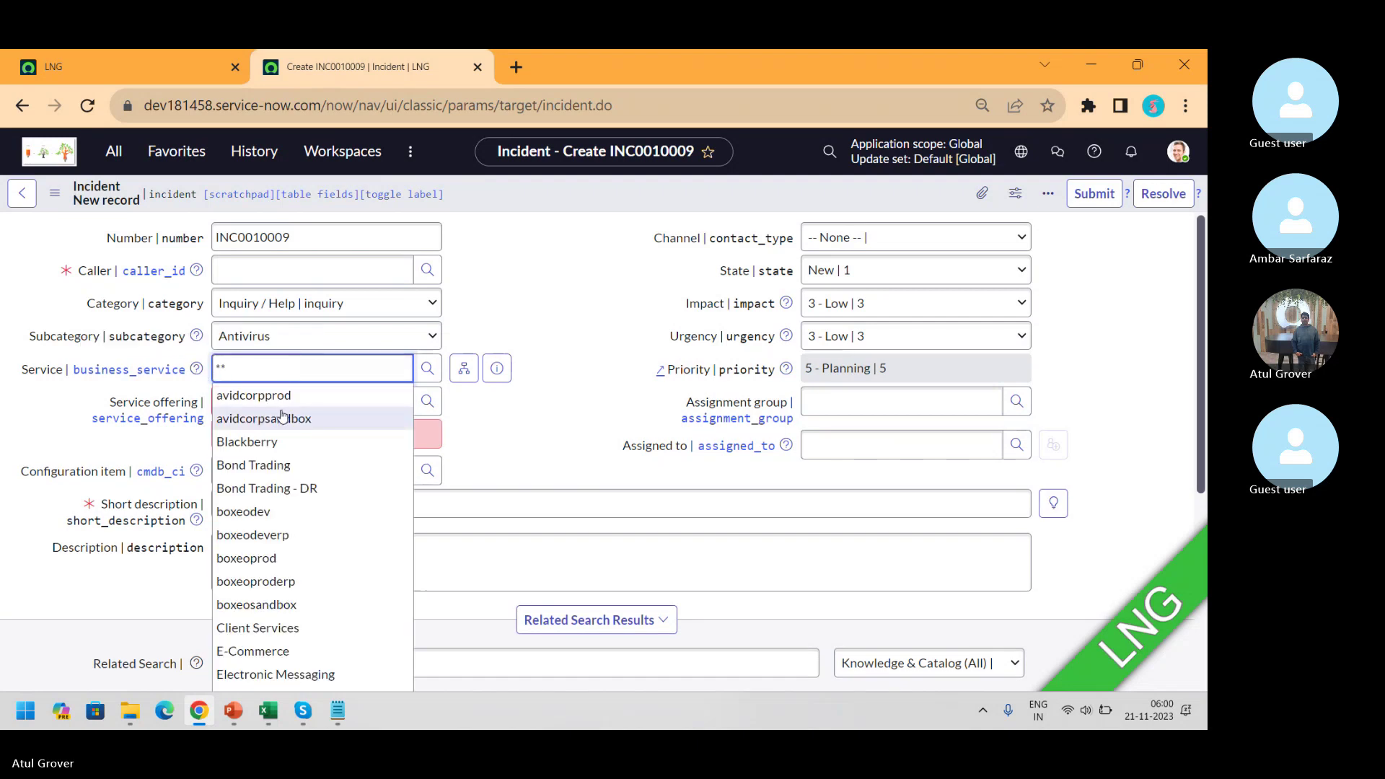
pyautogui.click(253, 653)
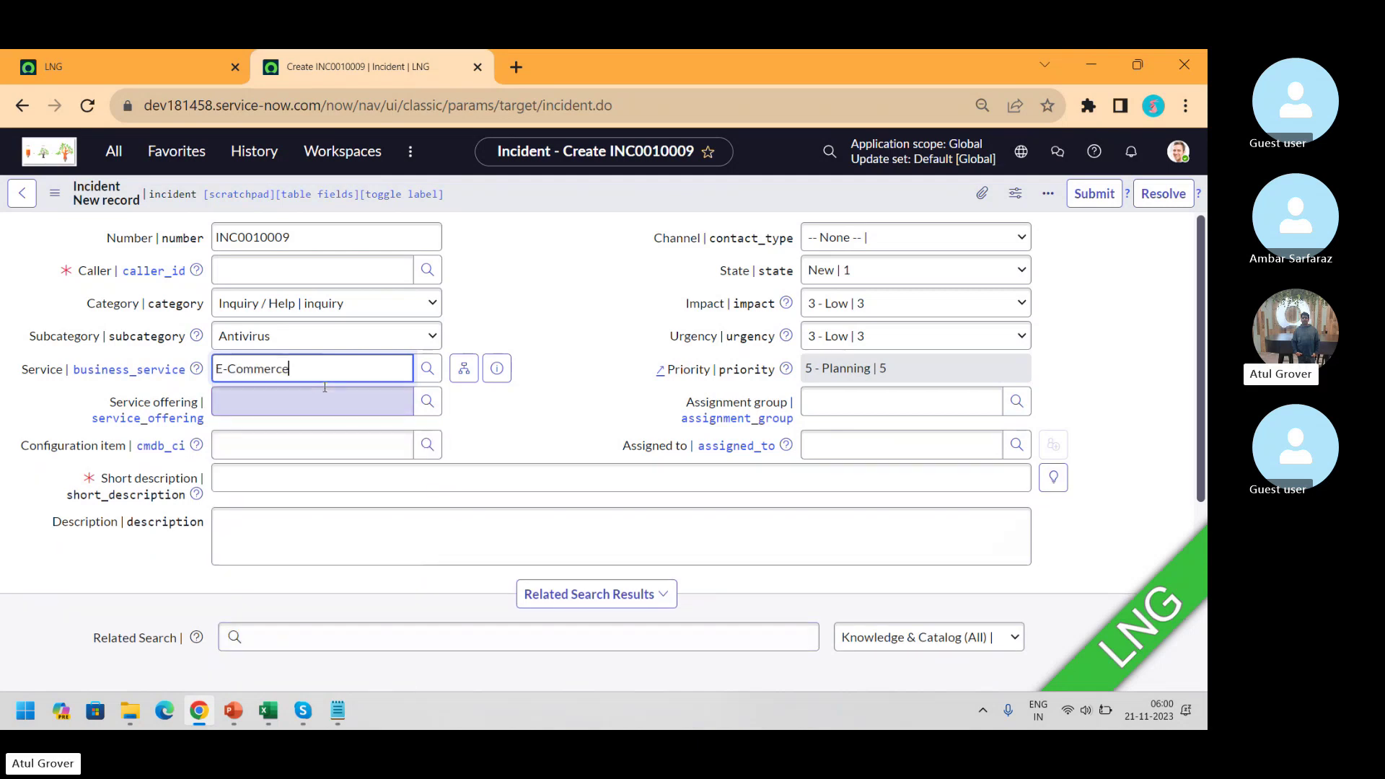
pyautogui.click(273, 412)
pyautogui.write('**')
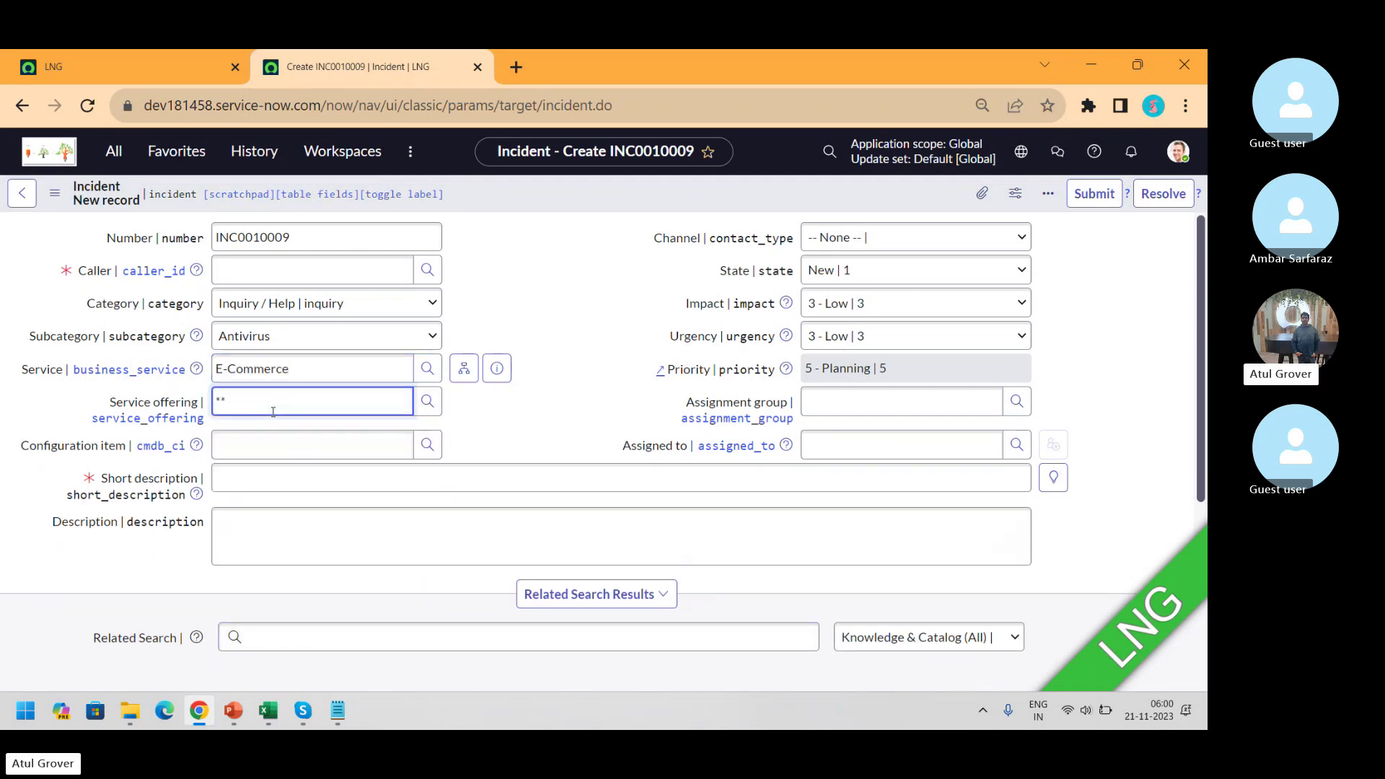
pyautogui.press('BackSpace')
pyautogui.press('BackSpace')
# - Clear the wildcard search in Configuration item and choose *SONIC-IBM from the full list of configuration items
pyautogui.click(248, 441)
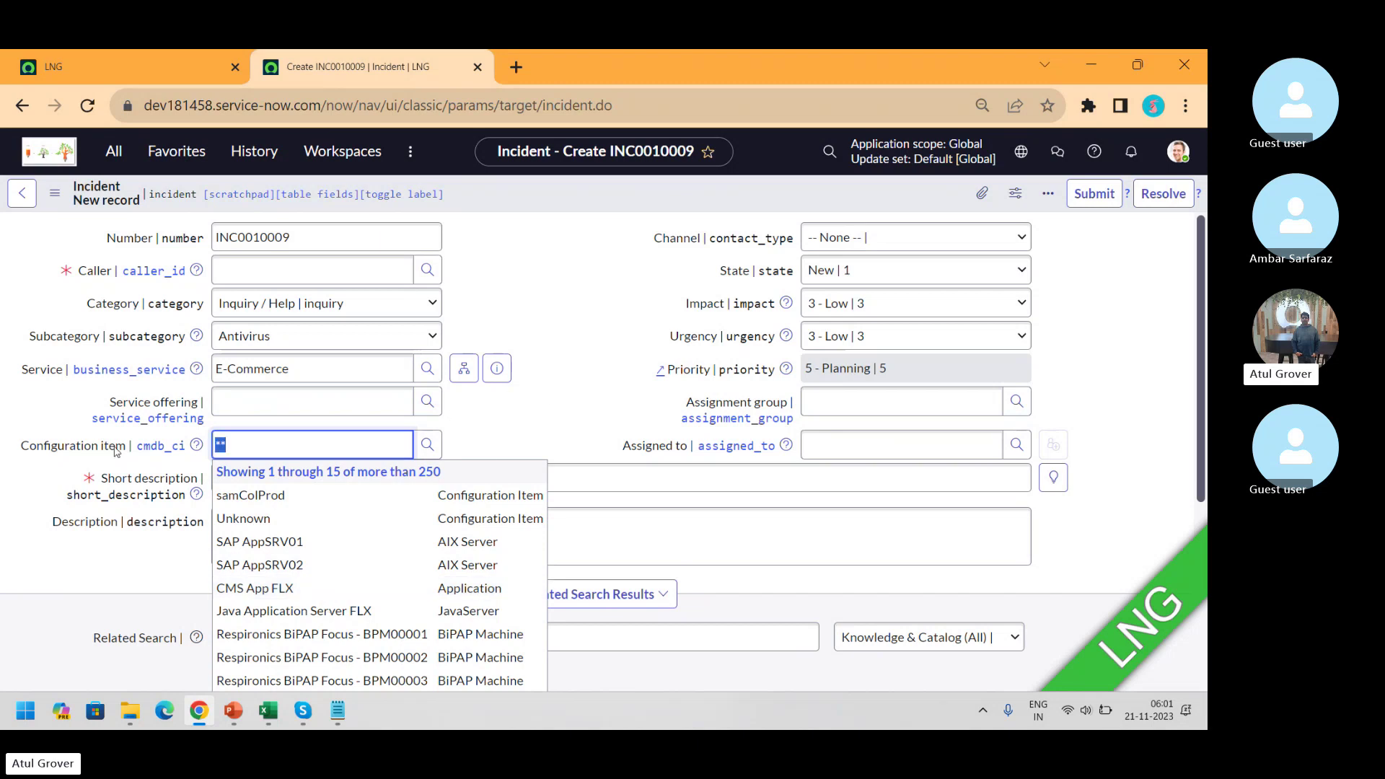
pyautogui.press('BackSpace')
pyautogui.press('BackSpace')
pyautogui.click(427, 446)
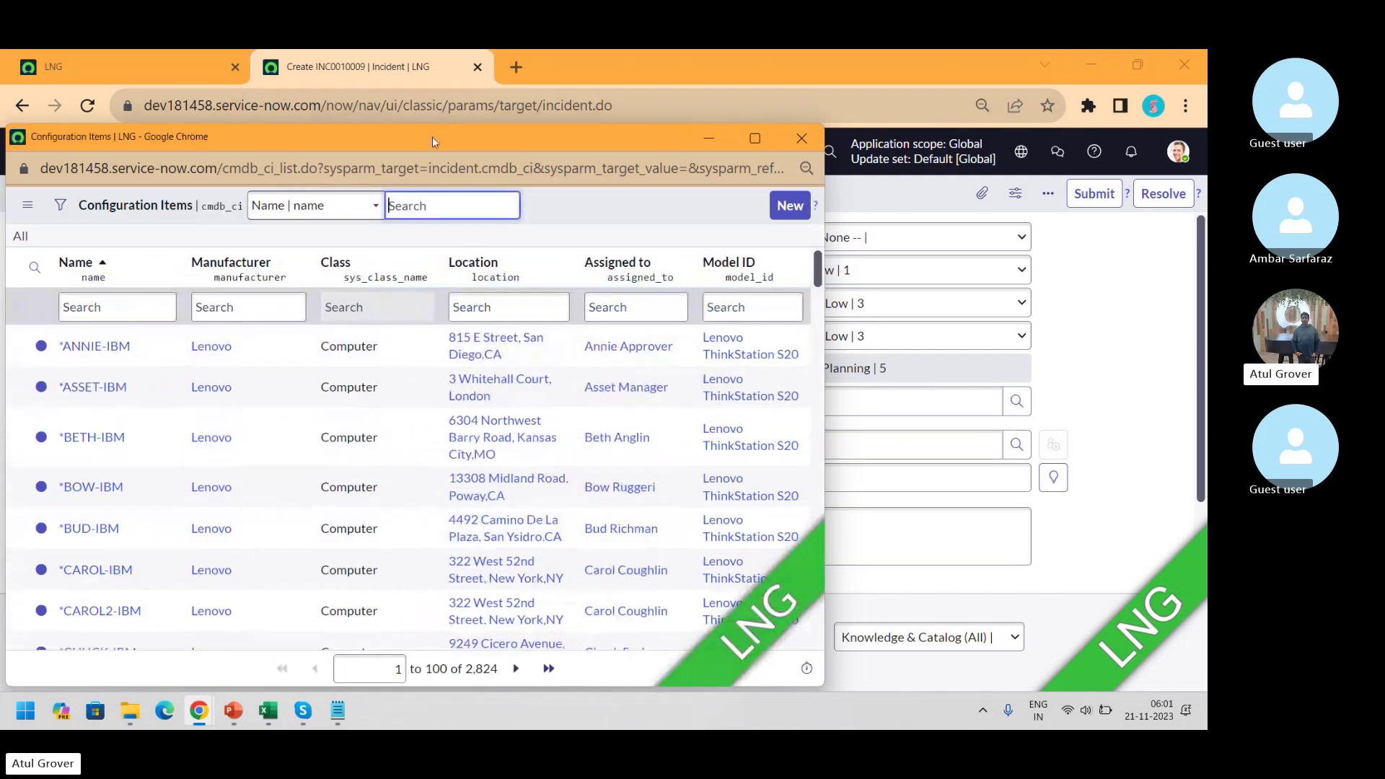
pyautogui.moveTo(432, 136); pyautogui.dragTo(535, 139)
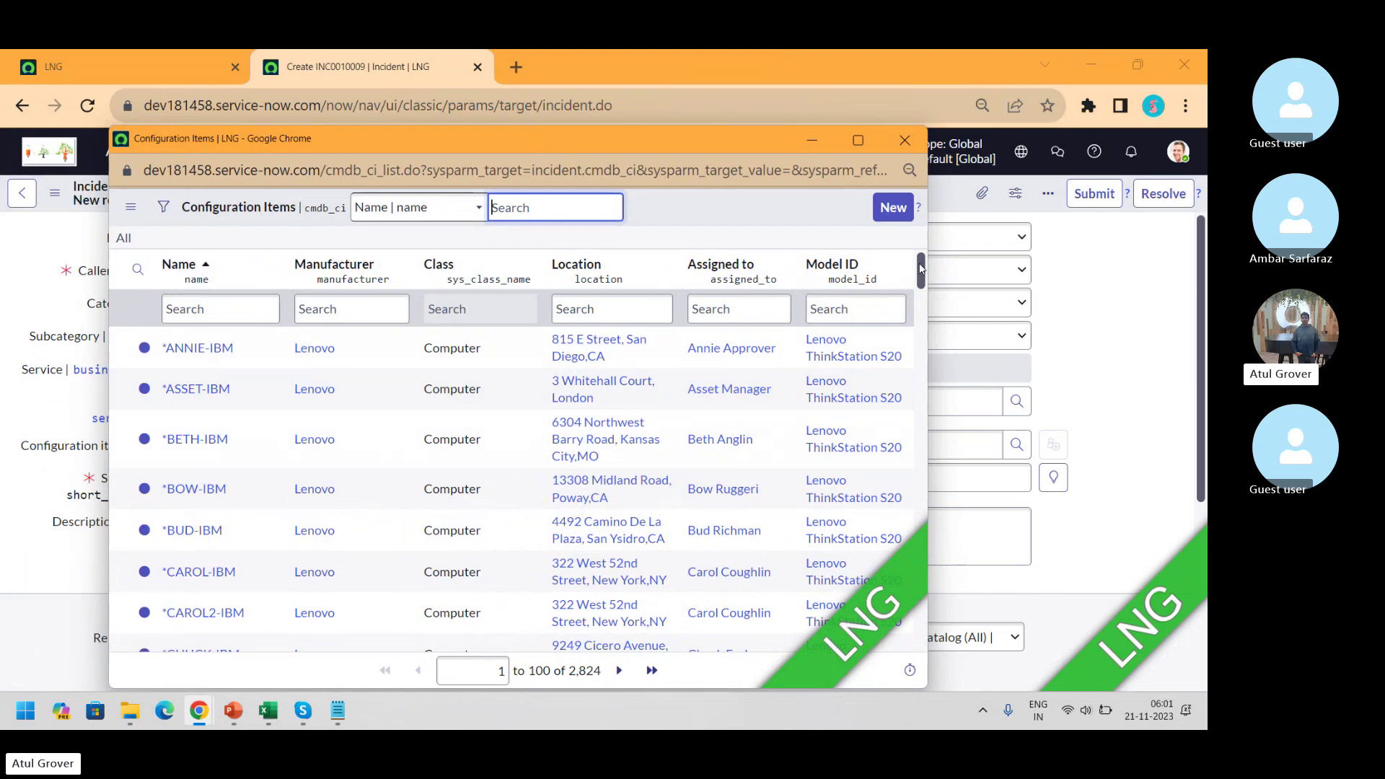
pyautogui.moveTo(926, 269); pyautogui.dragTo(926, 348)
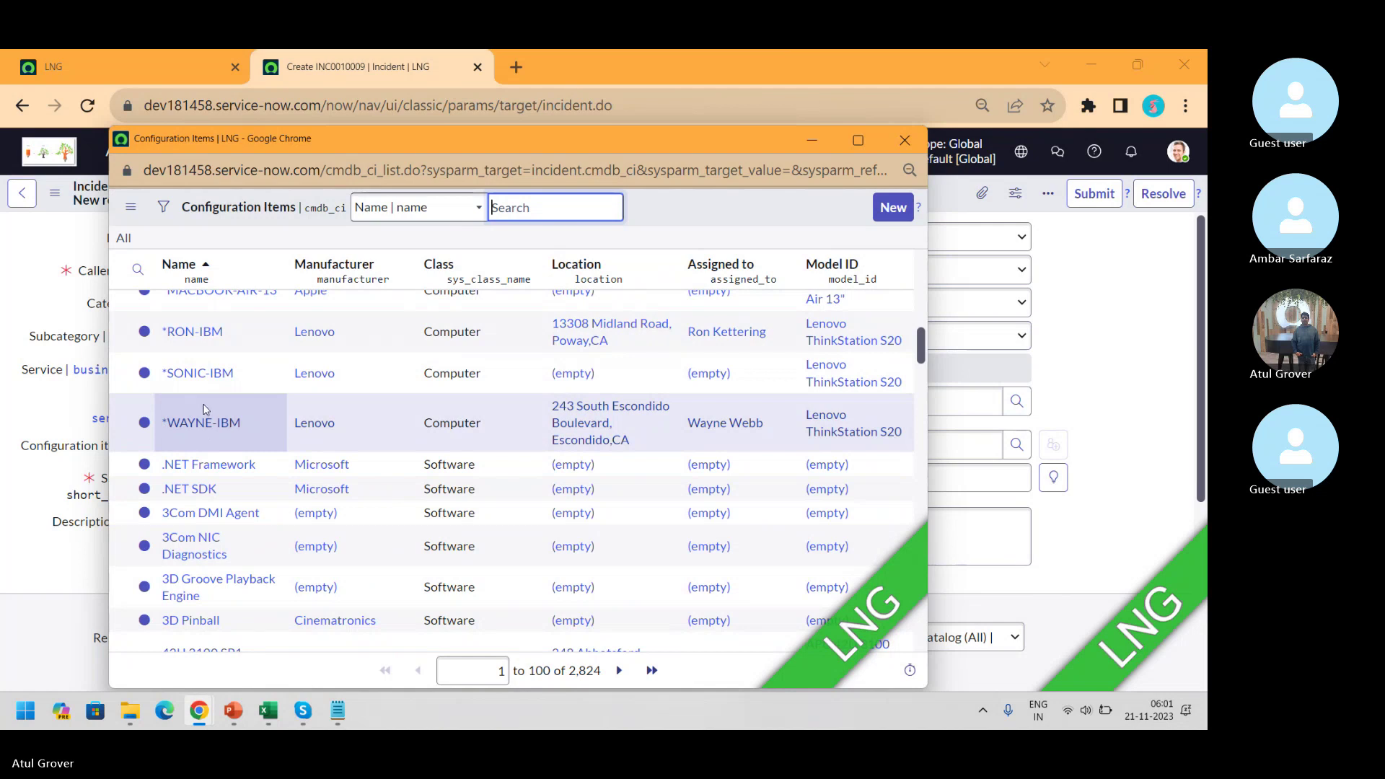
pyautogui.click(202, 374)
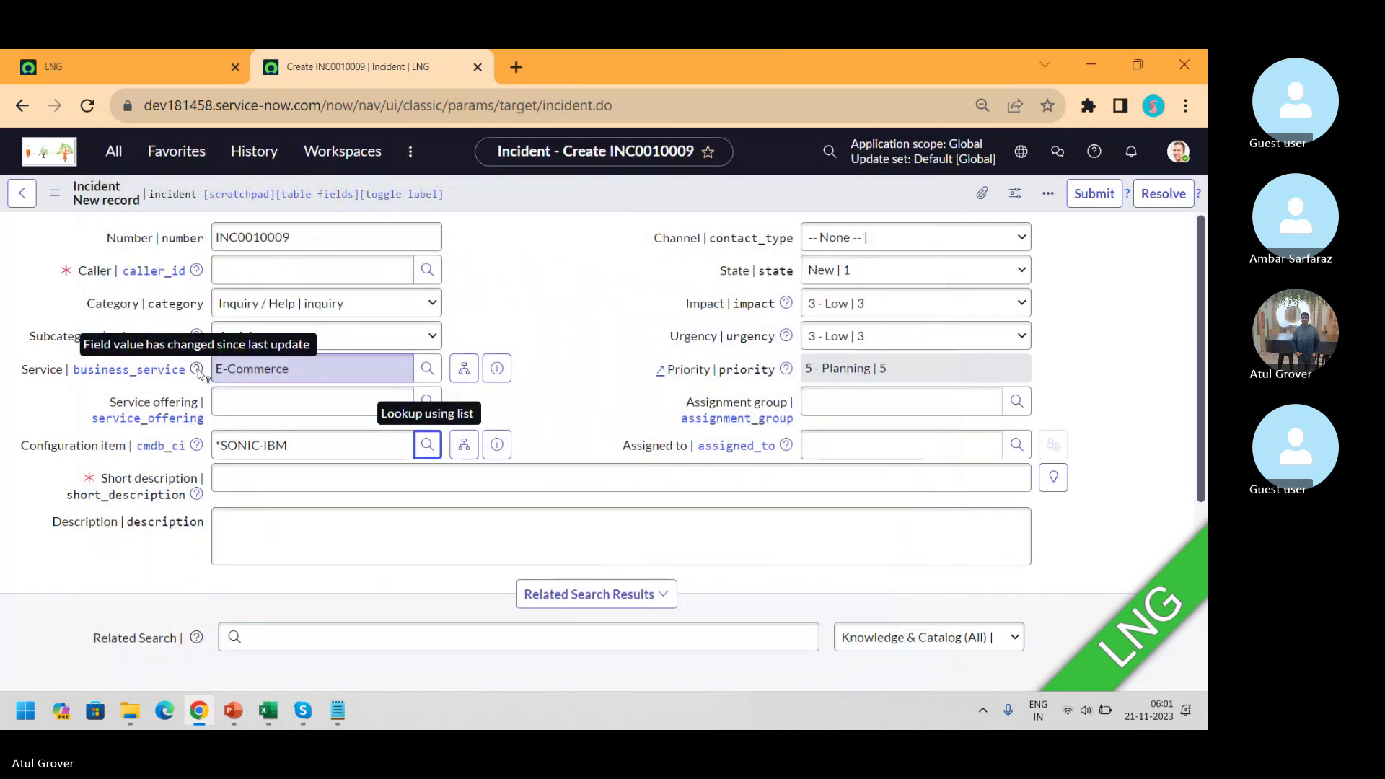
# - Enter the sample Short description "LNG - Issue in" and clear the field again
pyautogui.click(308, 480)
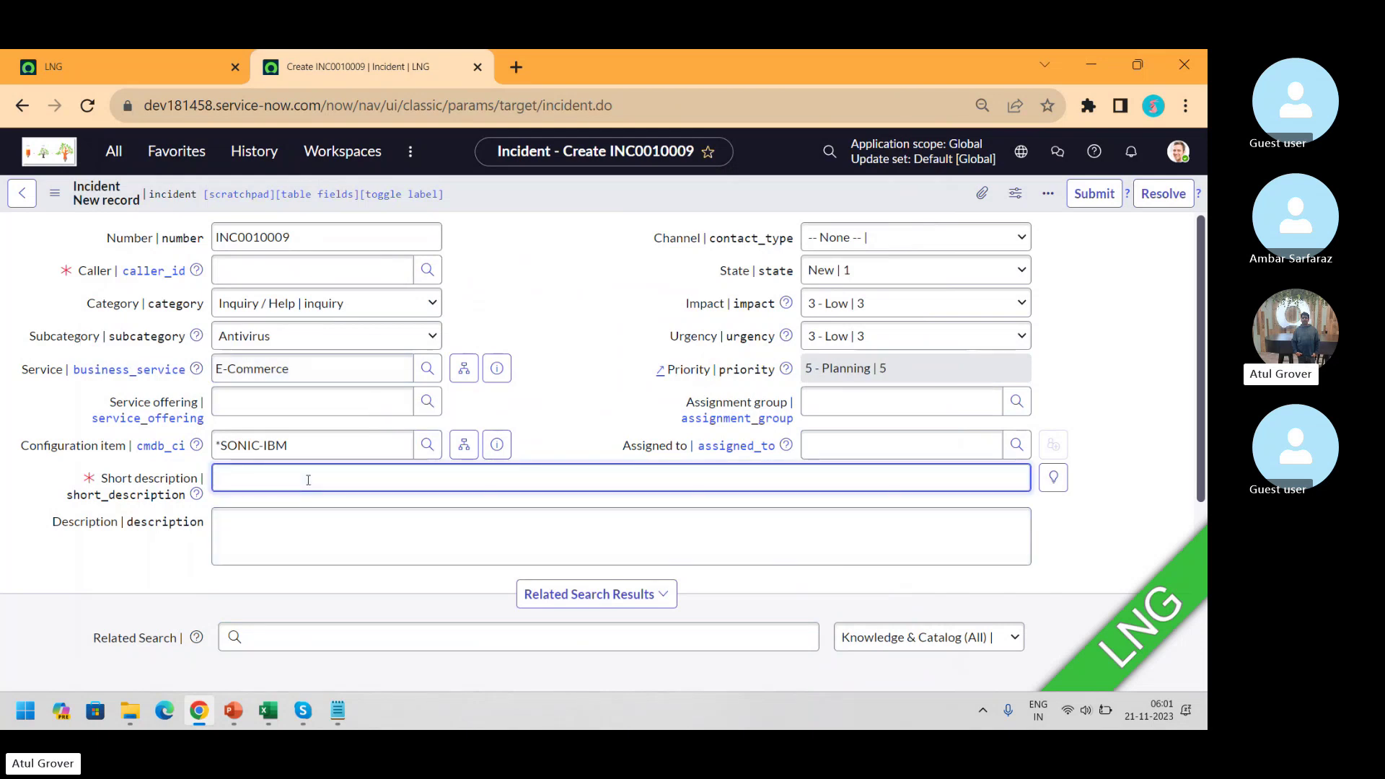
pyautogui.write('LNG - ')
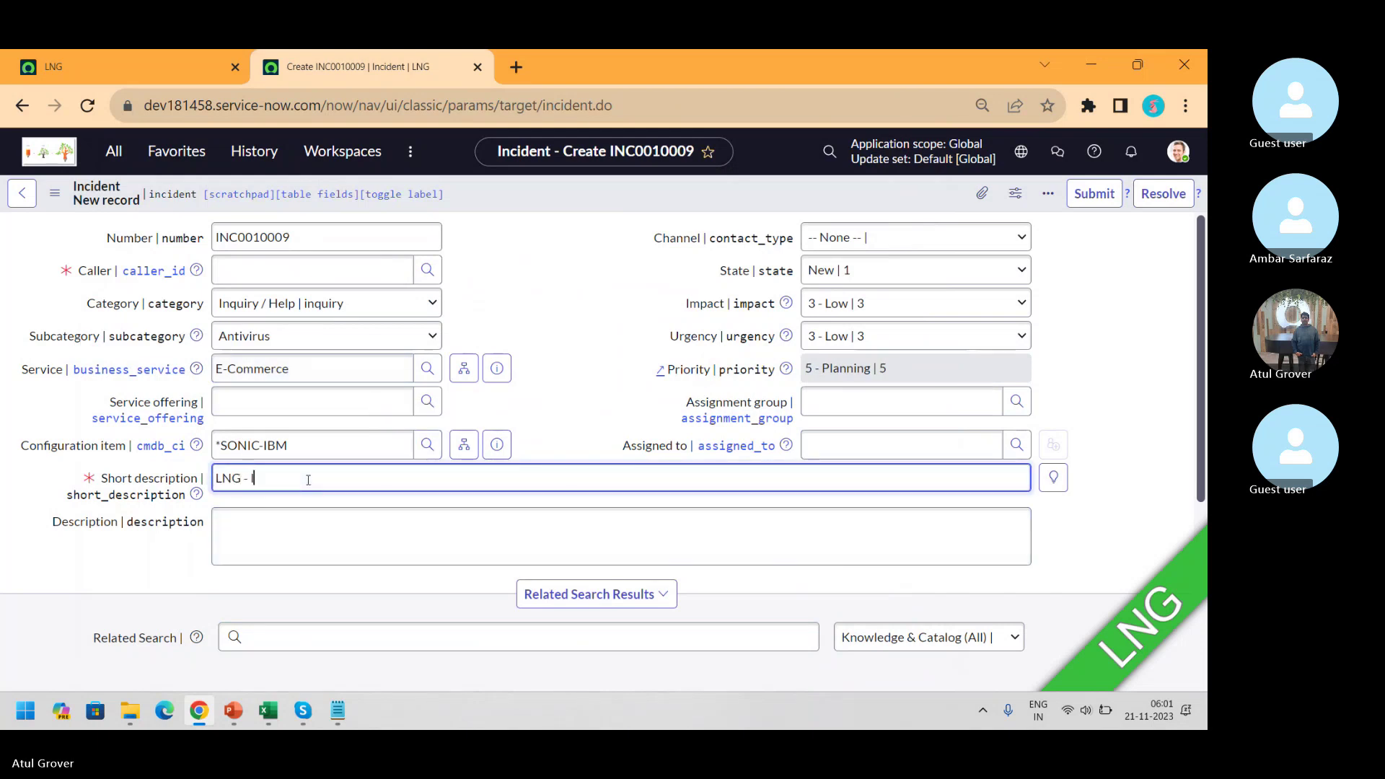
pyautogui.write('Issue in')
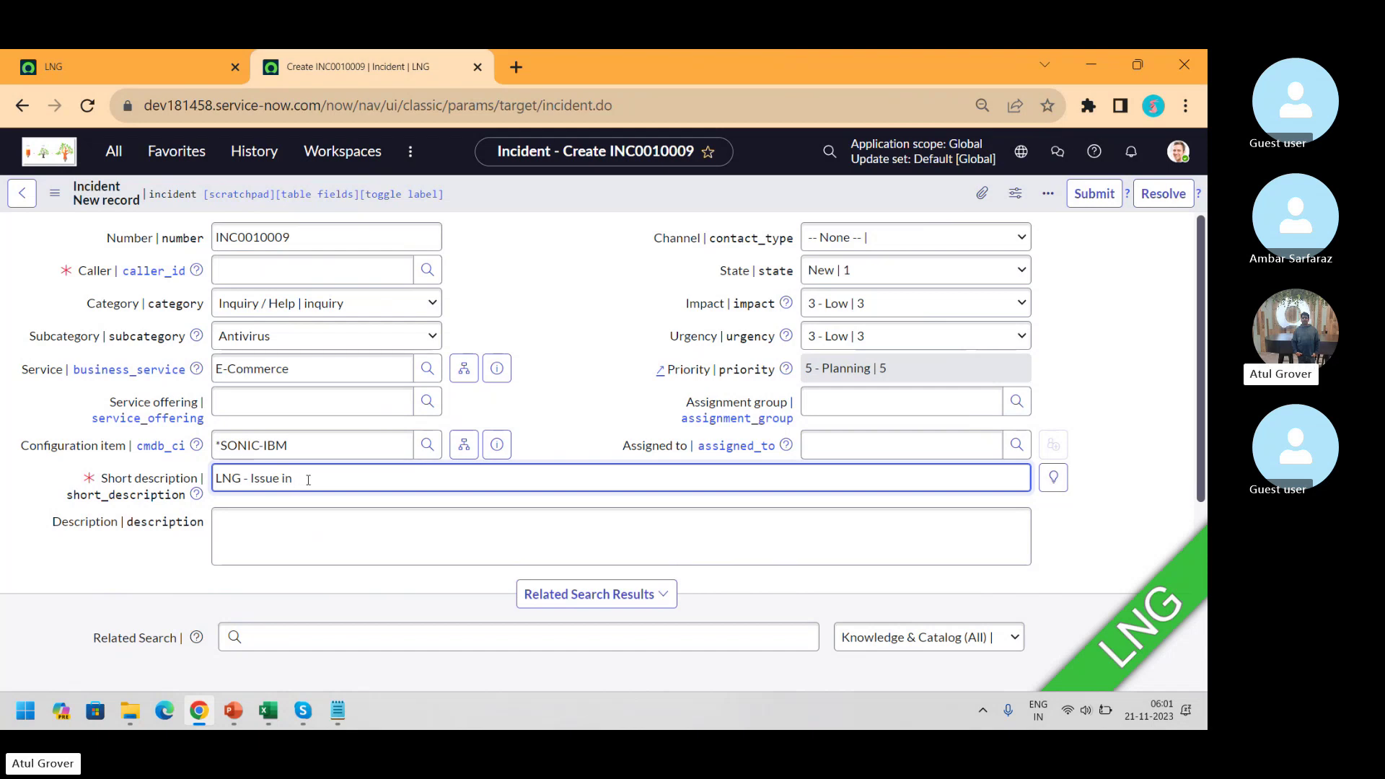
pyautogui.hotkey('ctrl', 'a')
pyautogui.press('BackSpace')
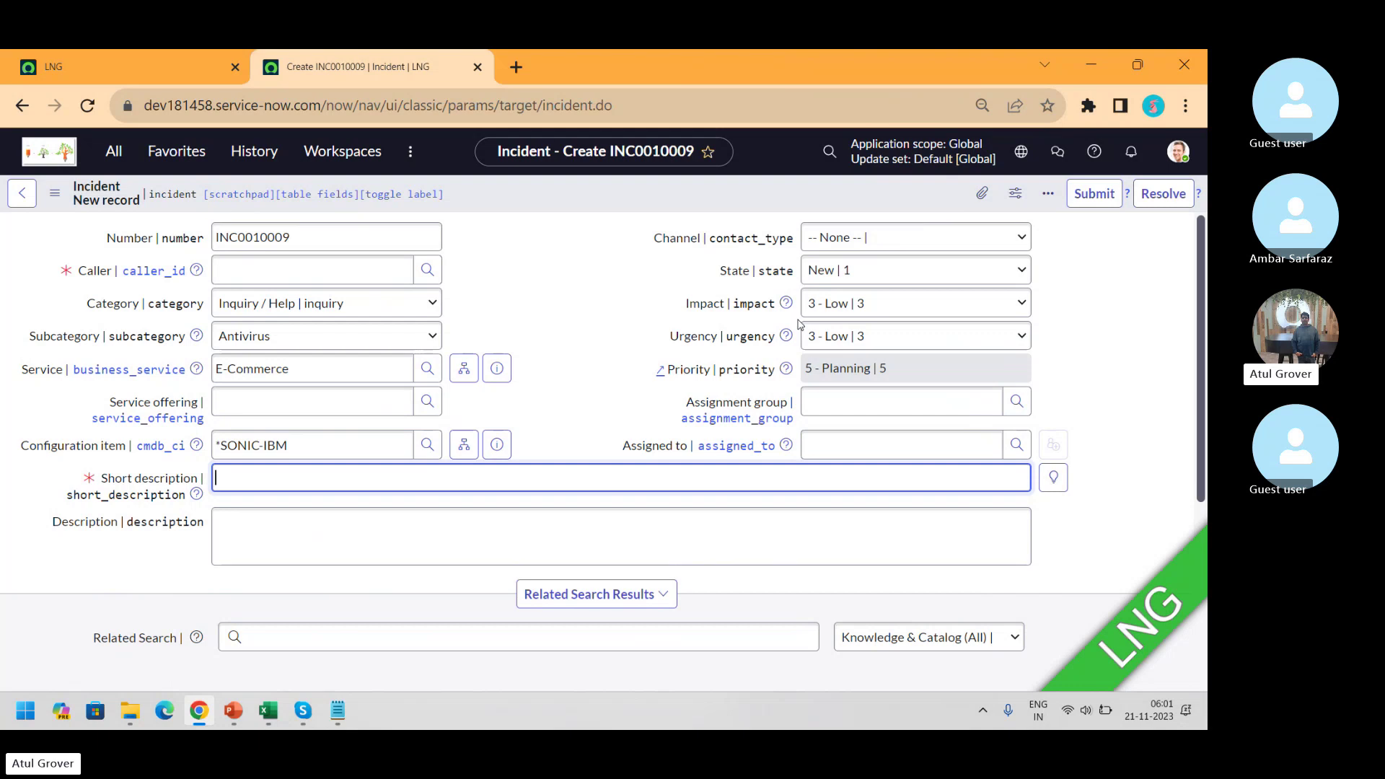
# - Show the incident's Channel choices and set the Channel to Phone
pyautogui.click(874, 238)
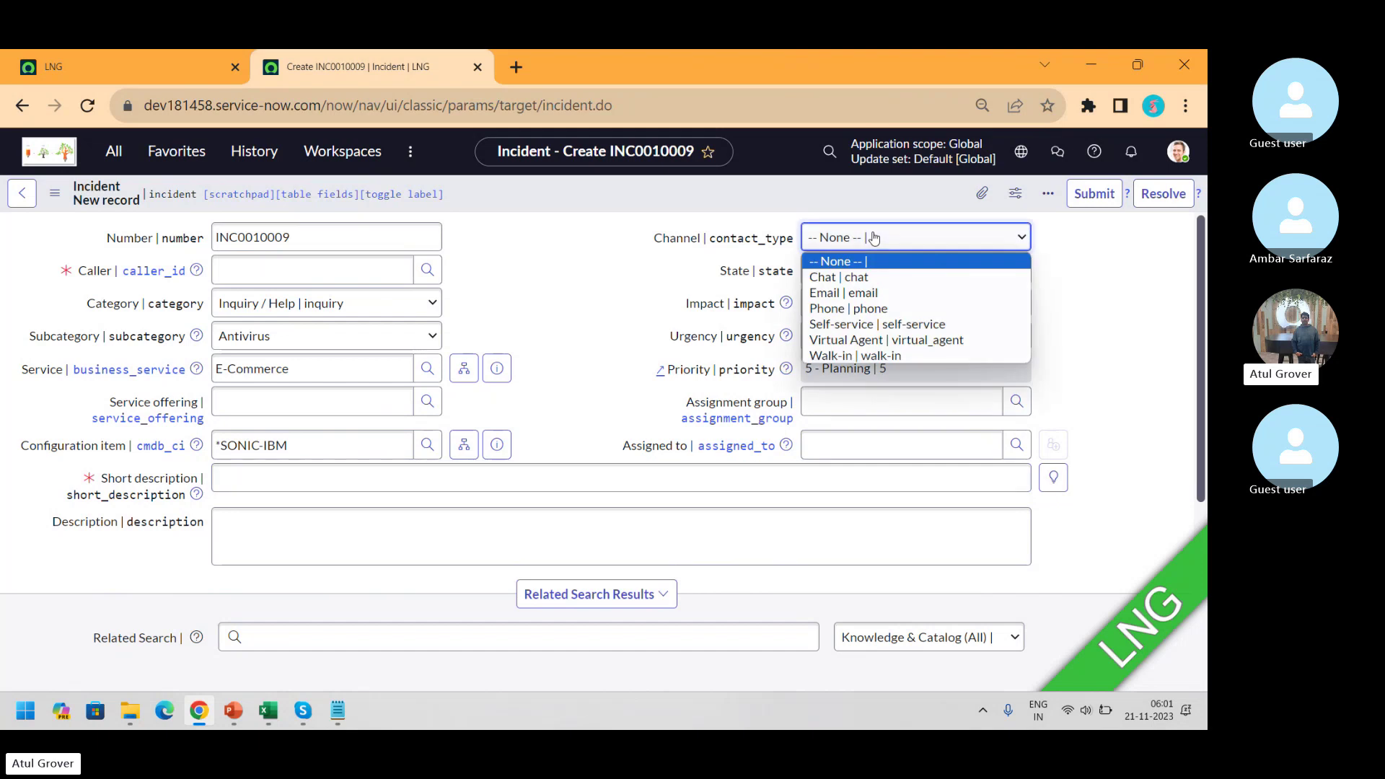
pyautogui.click(855, 310)
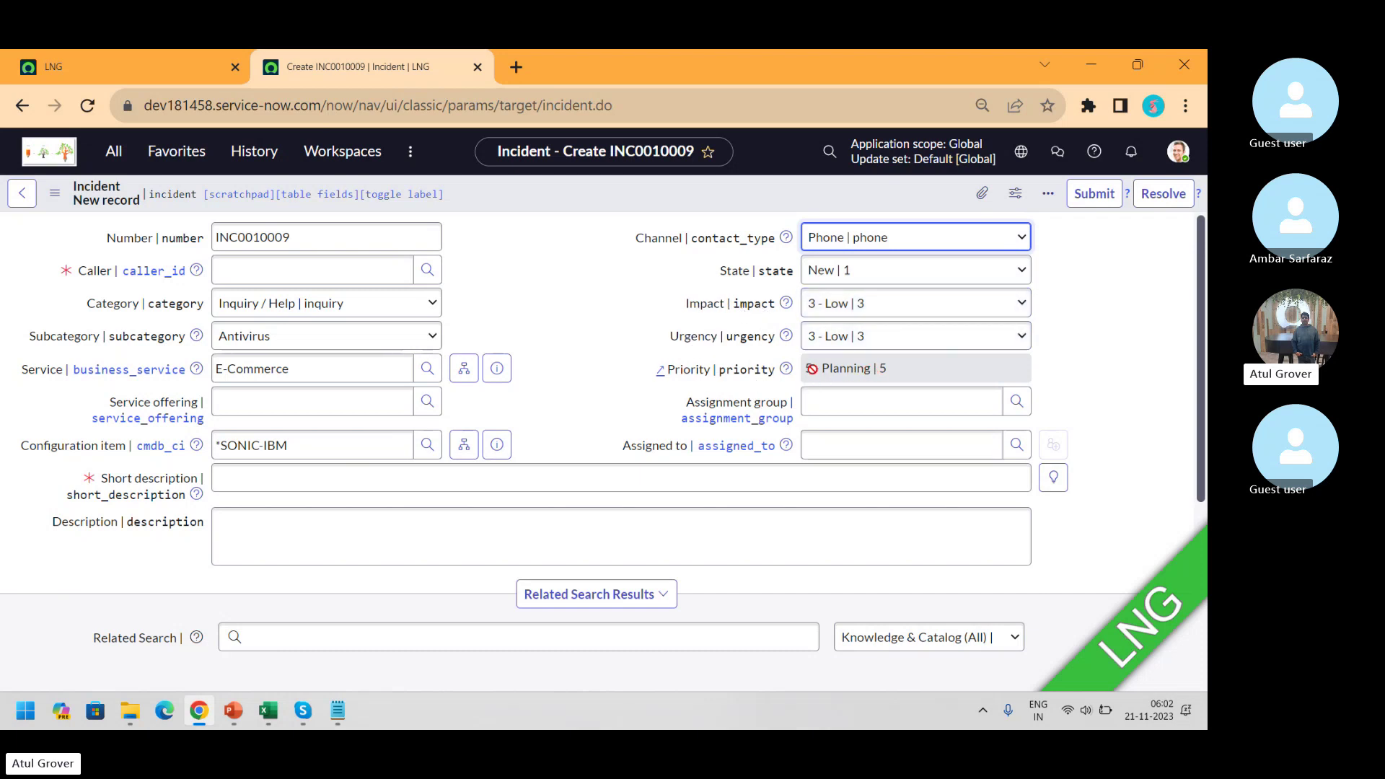
# - Set the incident's Impact to 2 - Medium and its Urgency to 2 - Medium
pyautogui.click(821, 307)
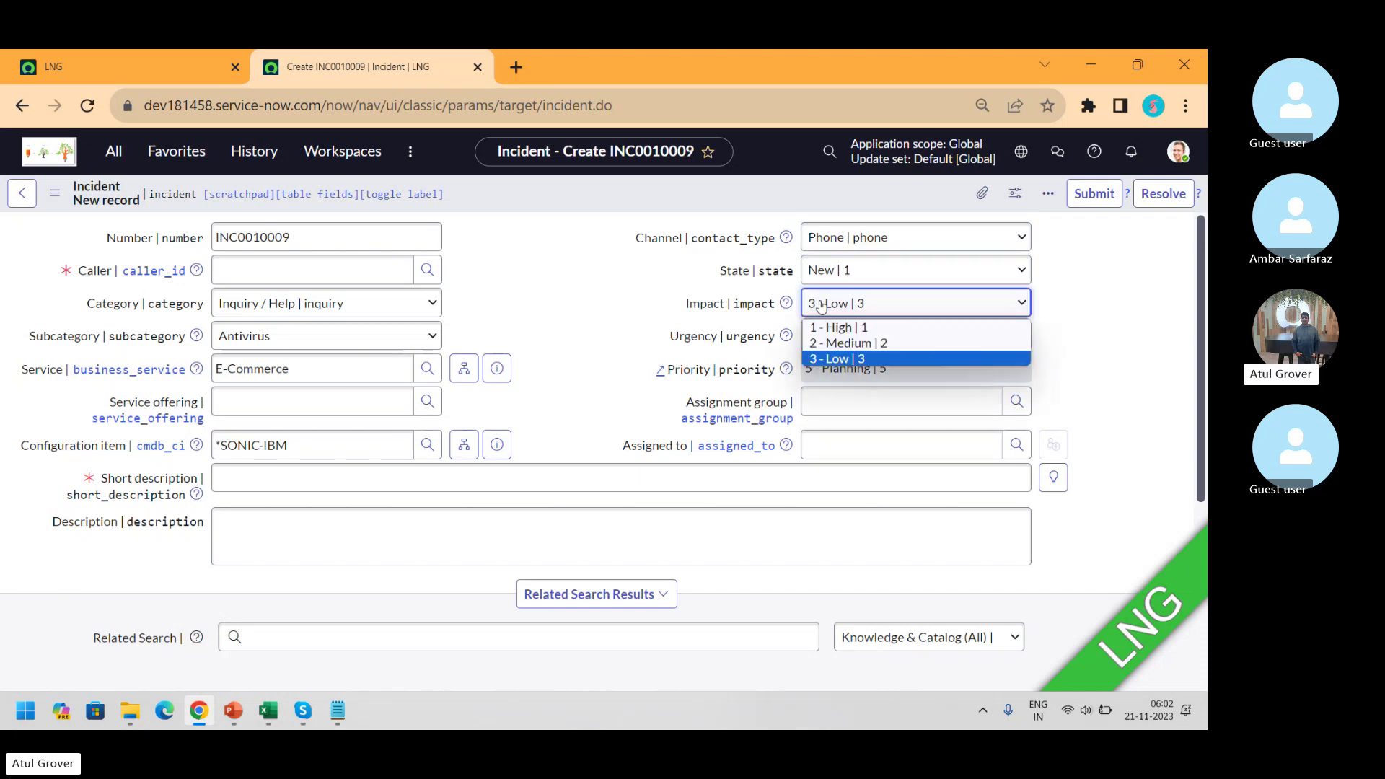
pyautogui.click(837, 342)
pyautogui.click(837, 342)
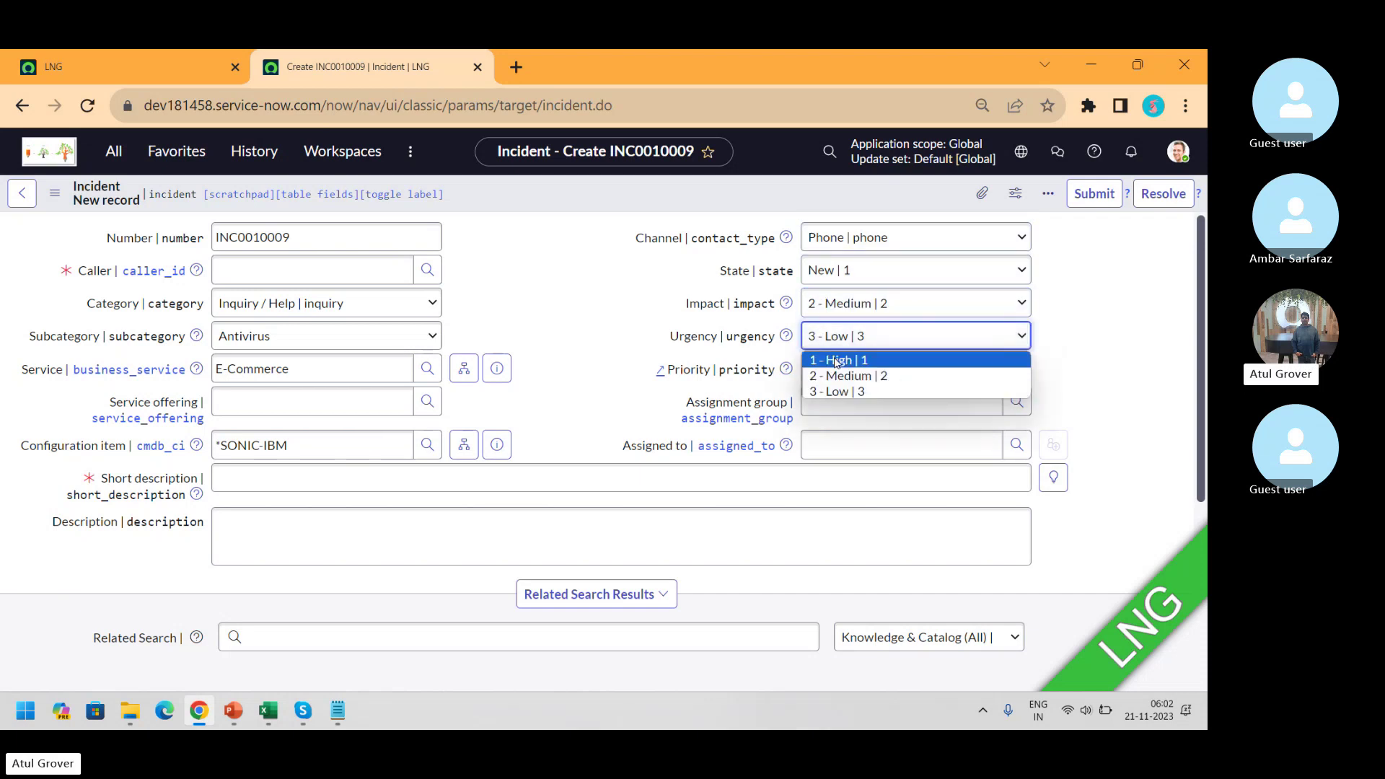
pyautogui.click(835, 372)
pyautogui.click(835, 372)
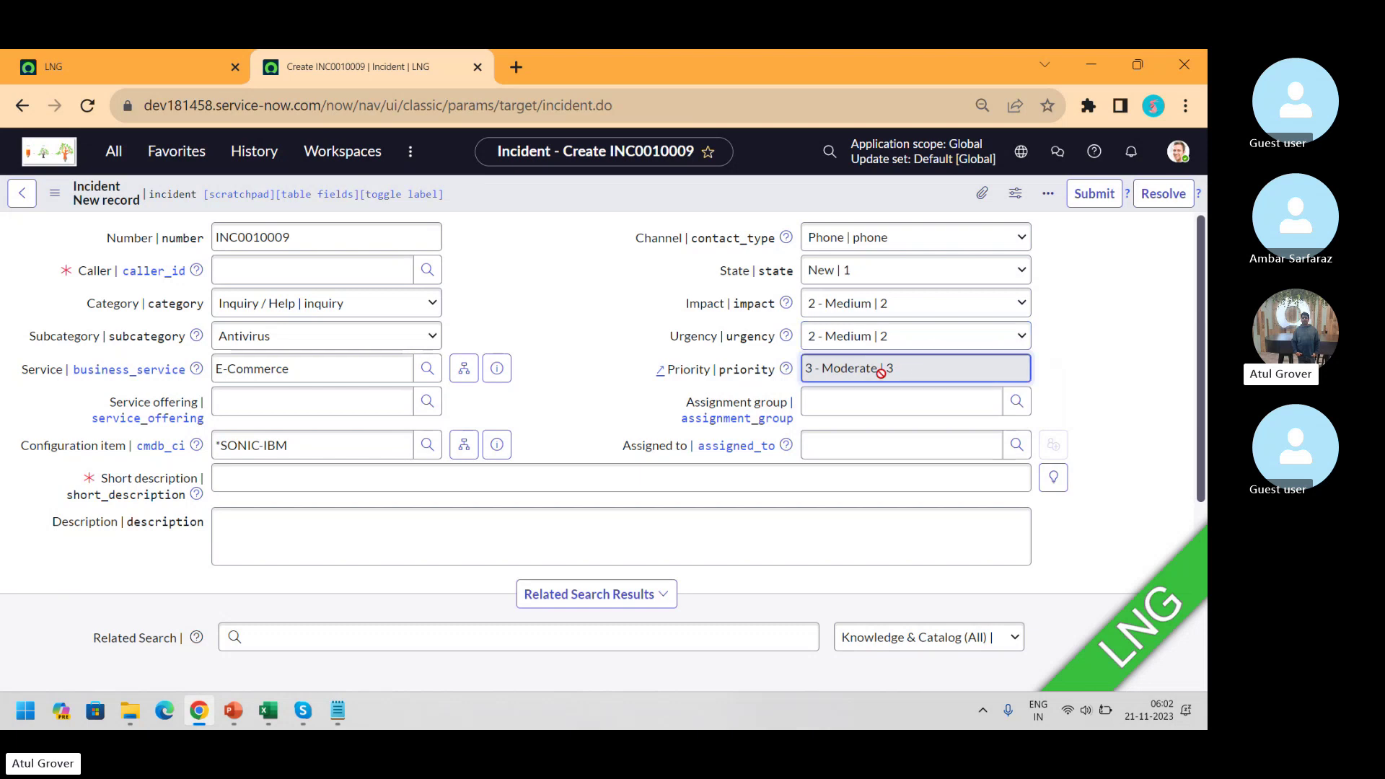
# - Raise the incident's Impact to 1 - High, keeping the Urgency at 2 - Medium
pyautogui.moveTo(792, 377)
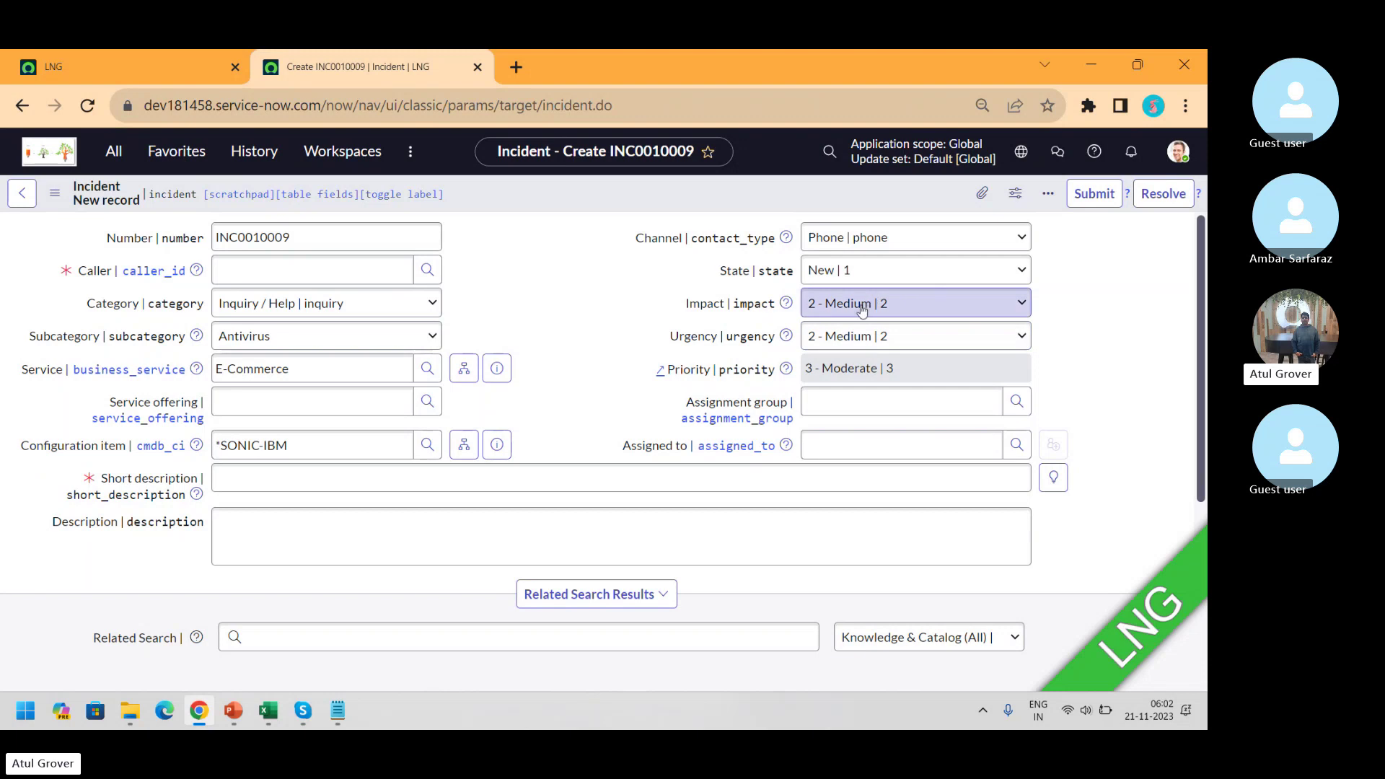
pyautogui.click(861, 309)
pyautogui.click(844, 327)
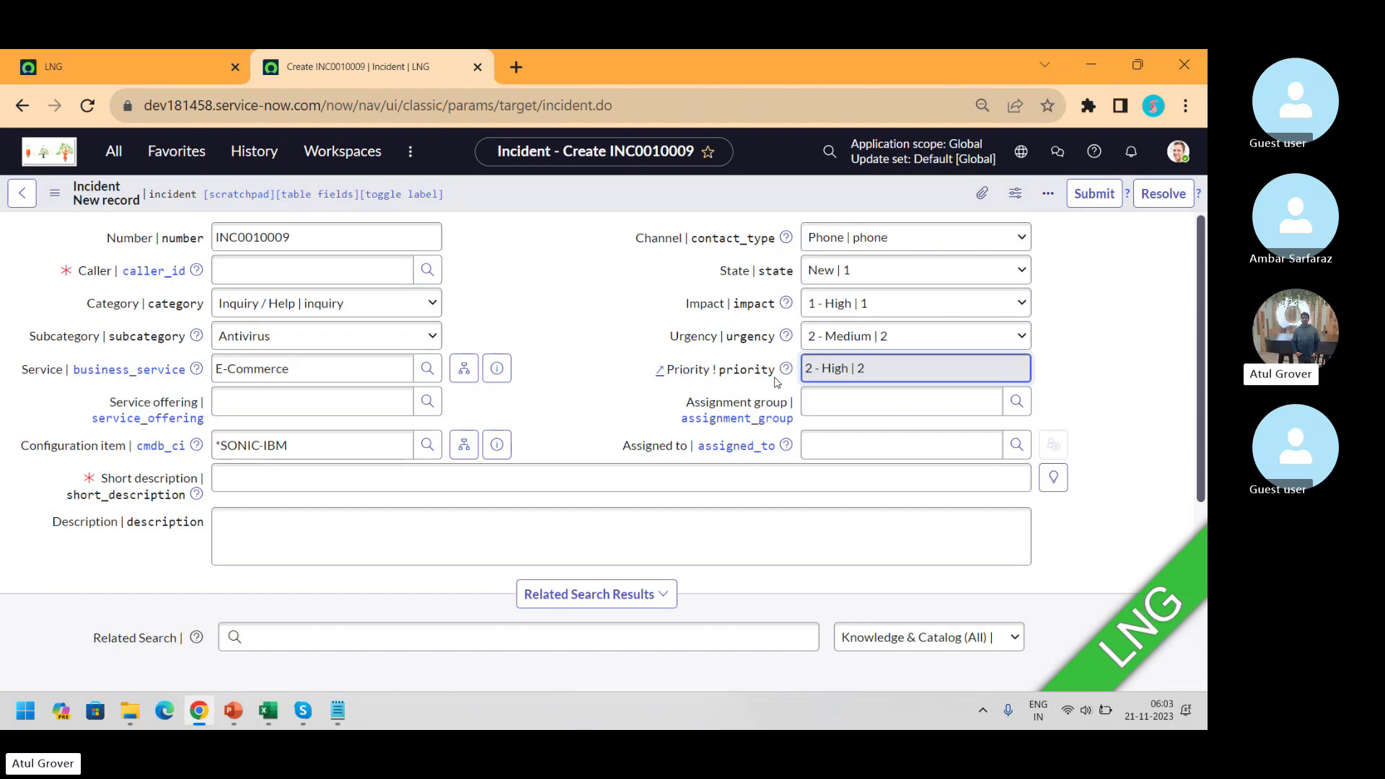
# - Open the documentation linked from the Priority field and examine the table of Impact, Urgency and Priority combinations
pyautogui.click(660, 372)
pyautogui.click(576, 69)
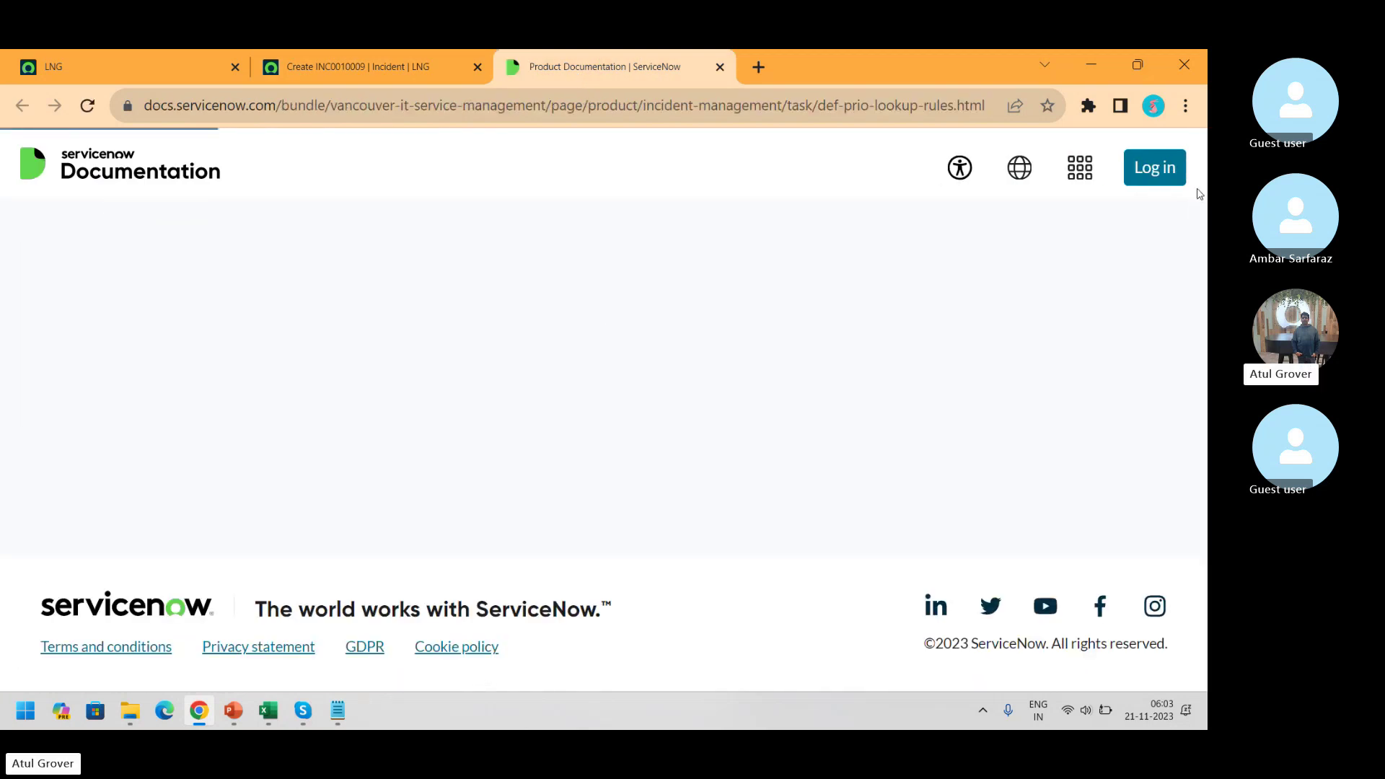
pyautogui.moveTo(1198, 191); pyautogui.dragTo(1205, 505)
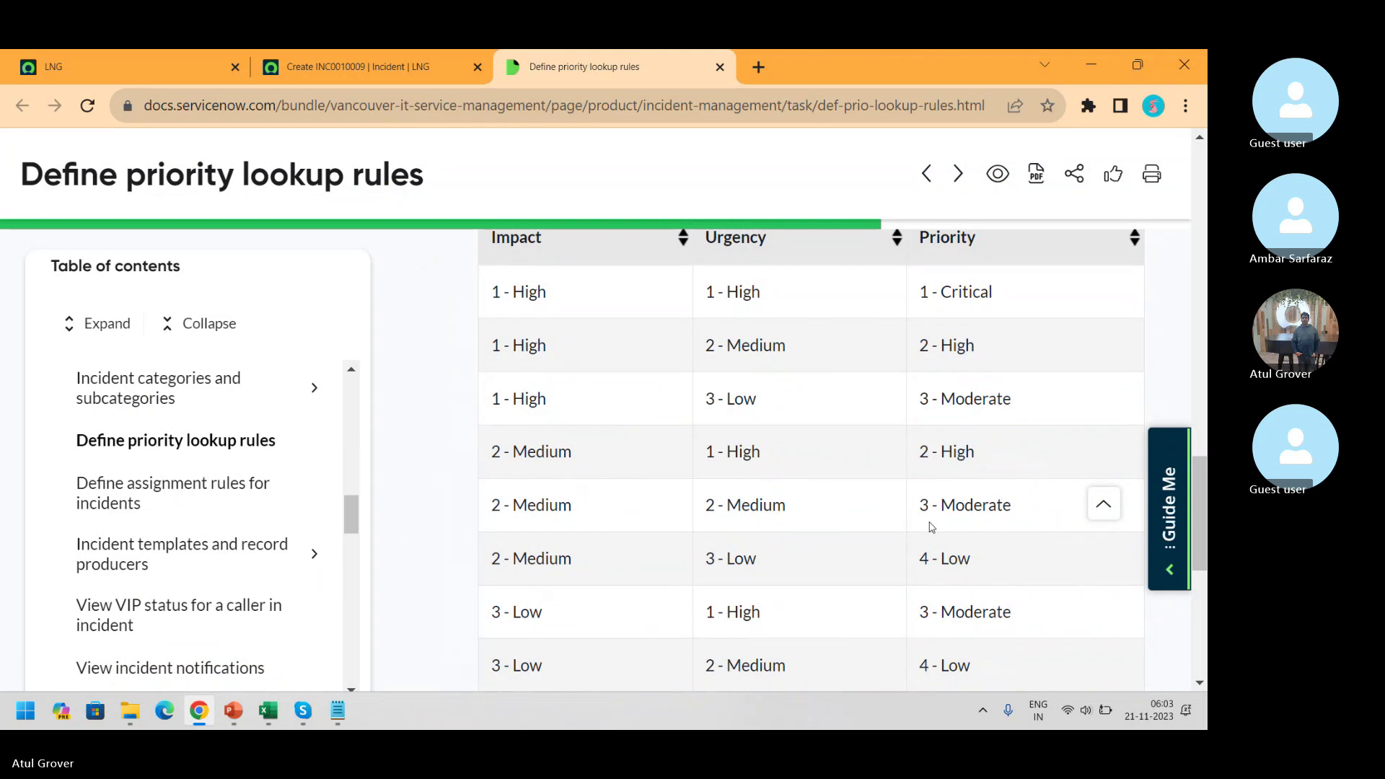
# - Return to the new incident and set both its Impact and Urgency to 3 - Low
pyautogui.click(353, 68)
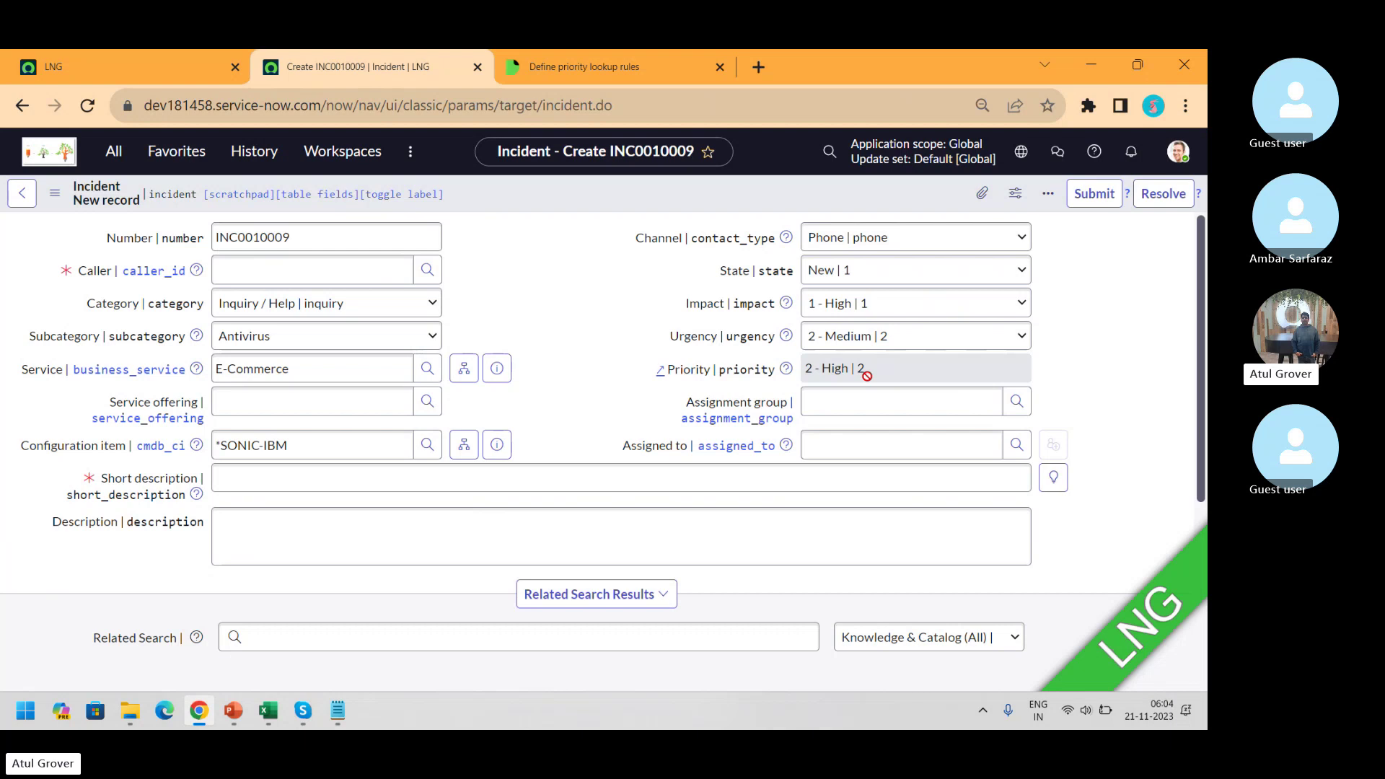
pyautogui.click(868, 306)
pyautogui.click(844, 359)
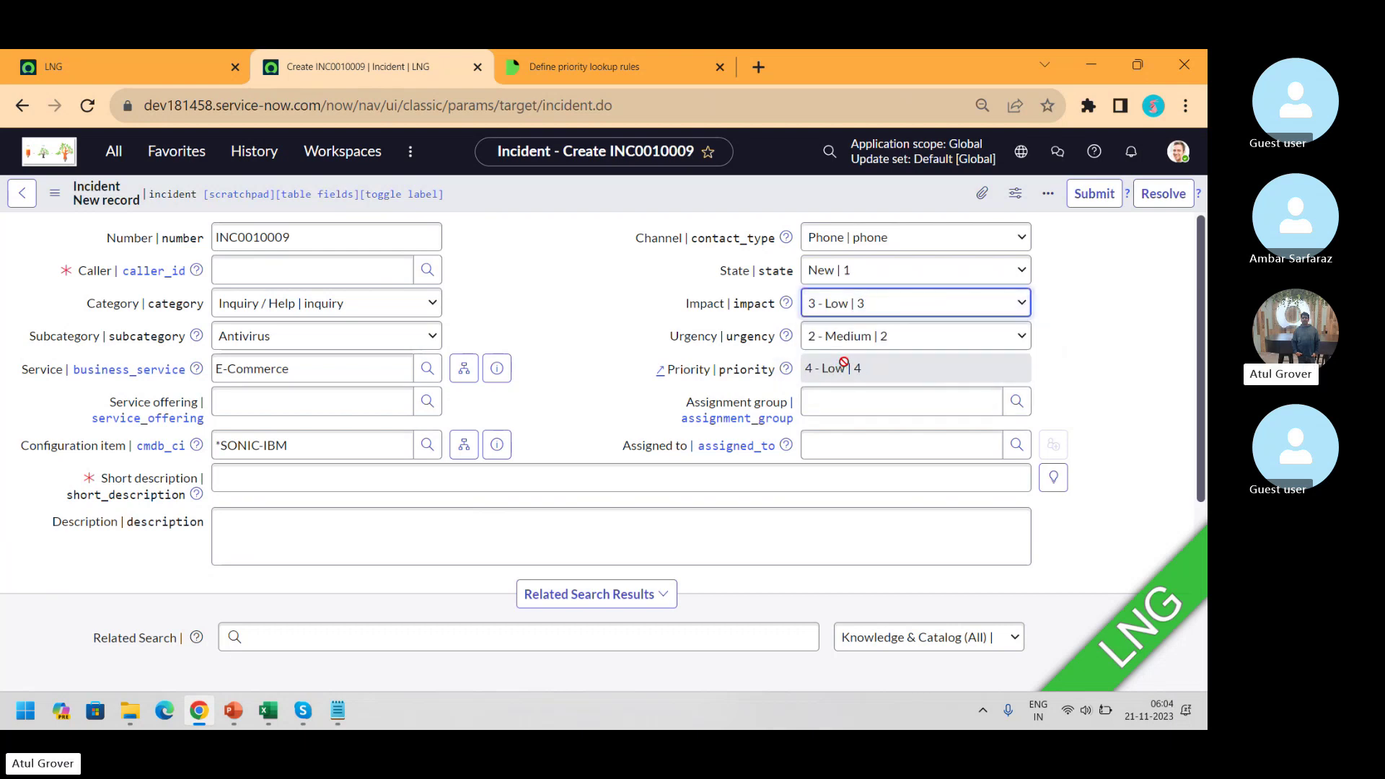
pyautogui.click(860, 343)
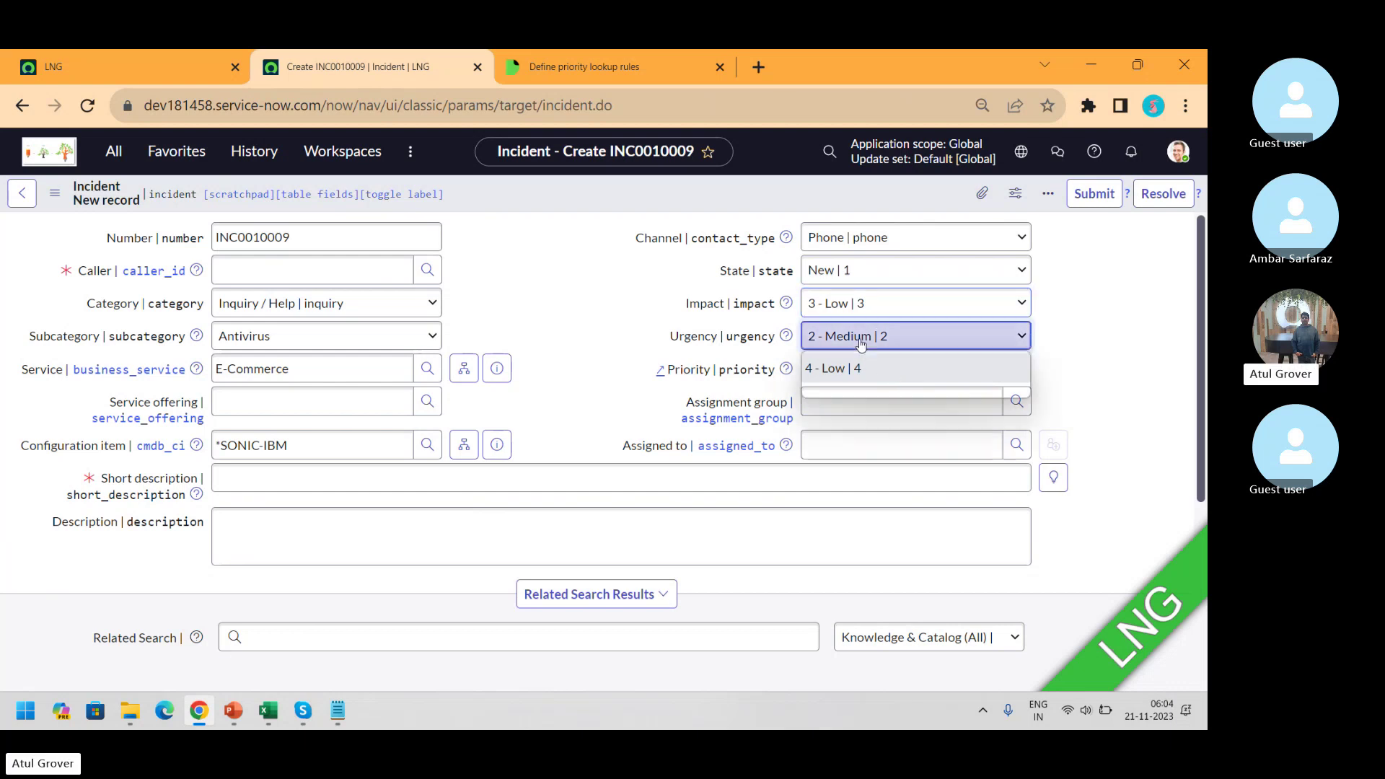
pyautogui.click(842, 394)
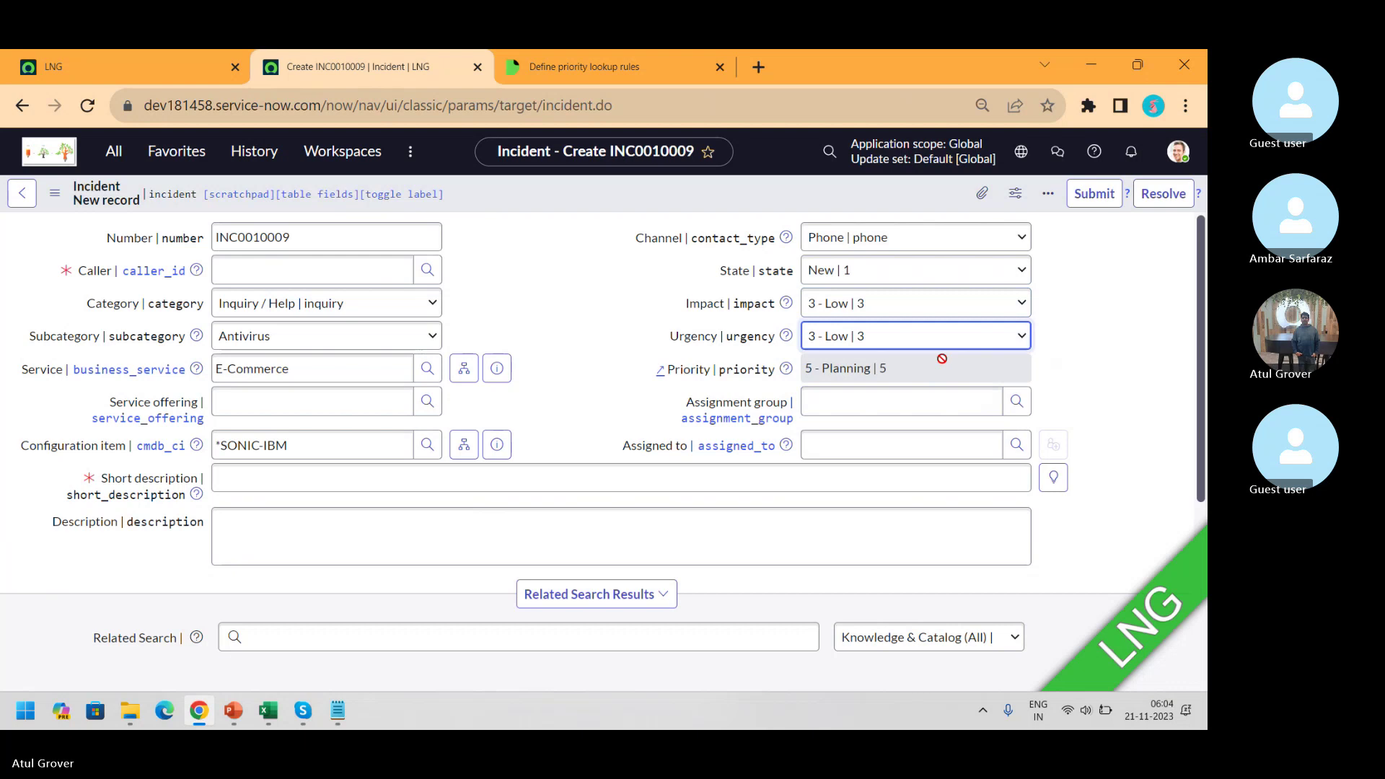
# - List the available assignment groups with **, clear that search and set the Assignment group to Incident Management
pyautogui.click(888, 397)
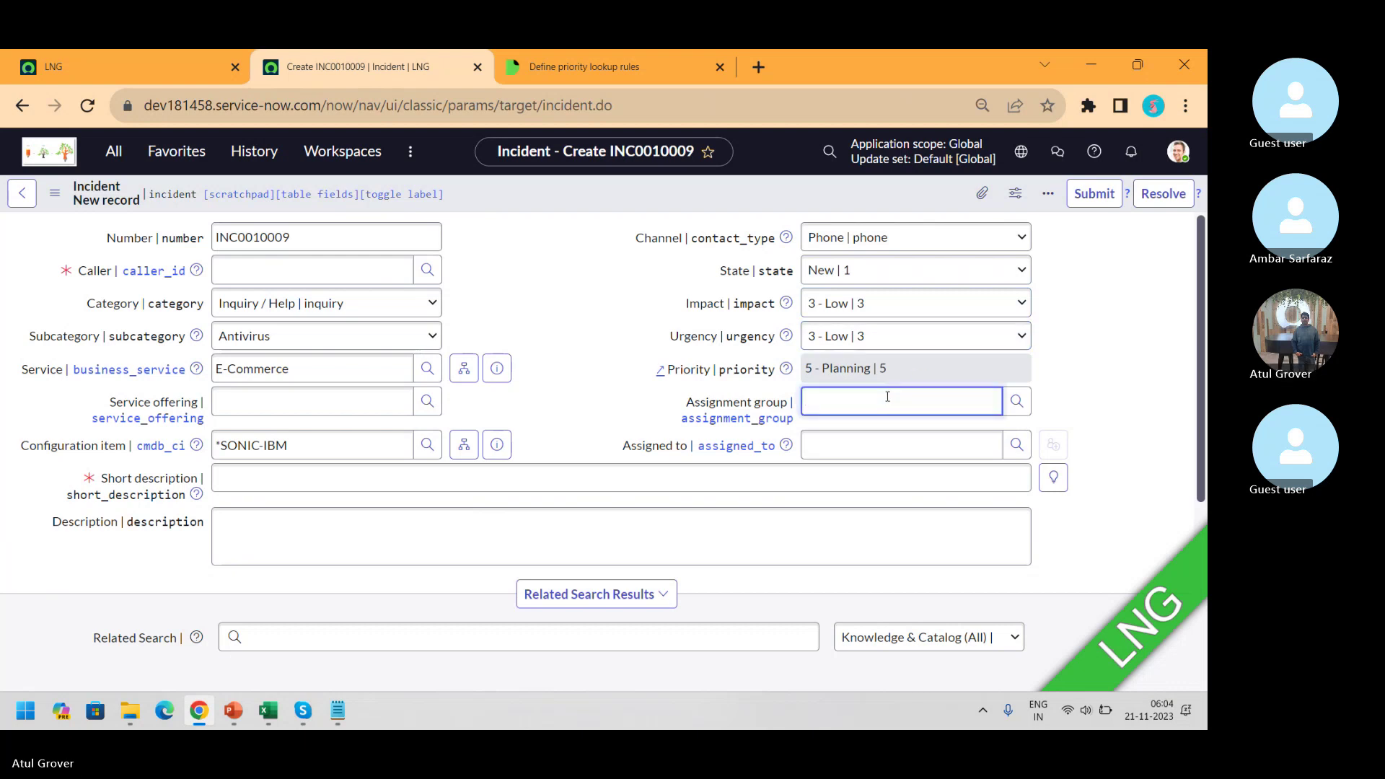
pyautogui.write('**')
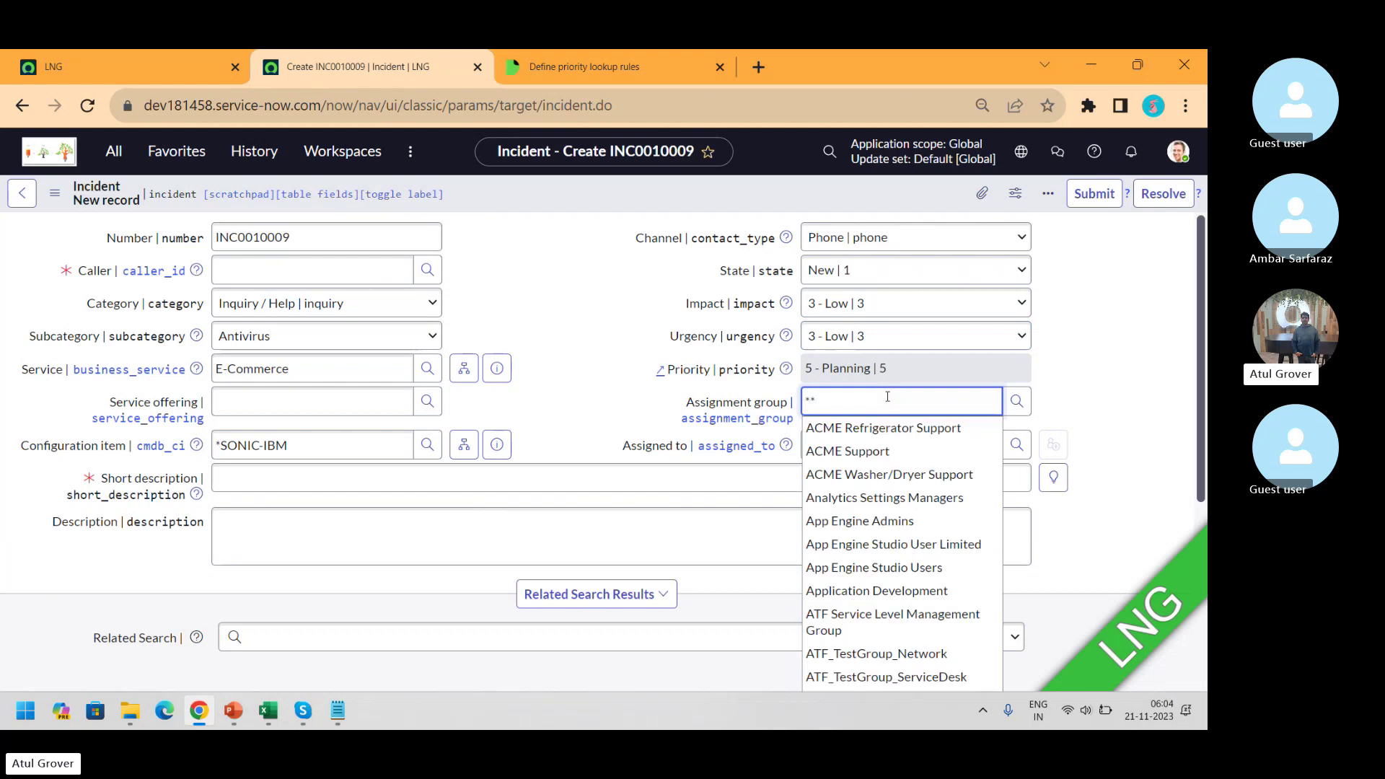
pyautogui.press('BackSpace')
pyautogui.press('BackSpace')
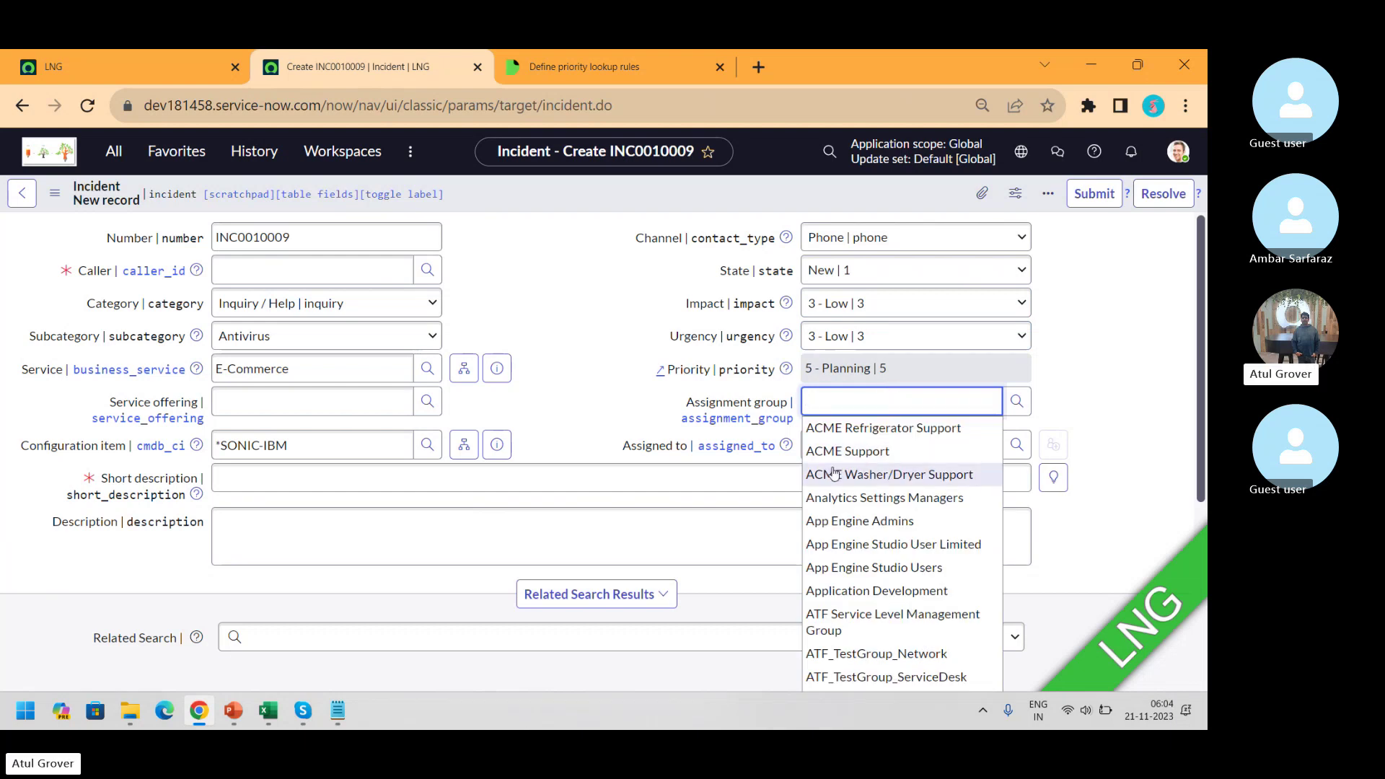
pyautogui.write('Inci')
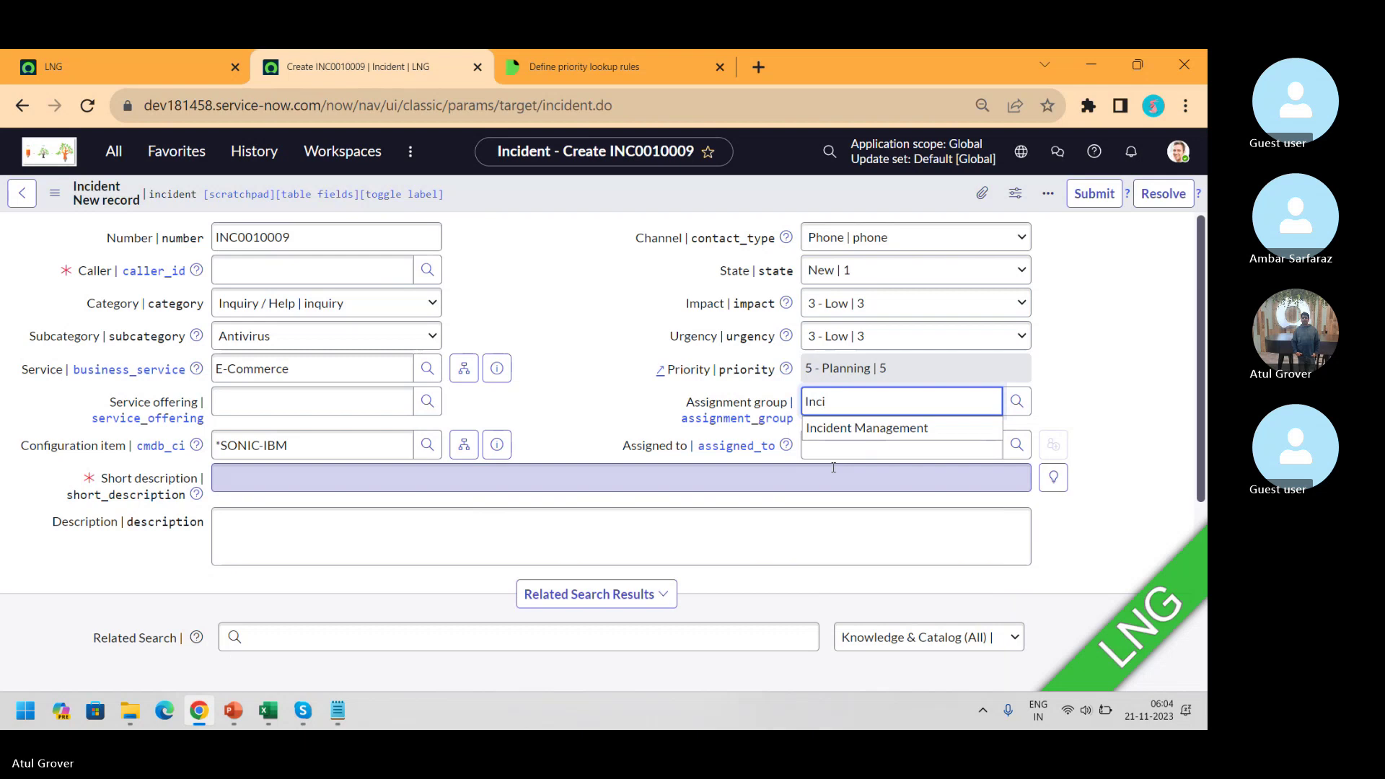
pyautogui.click(860, 429)
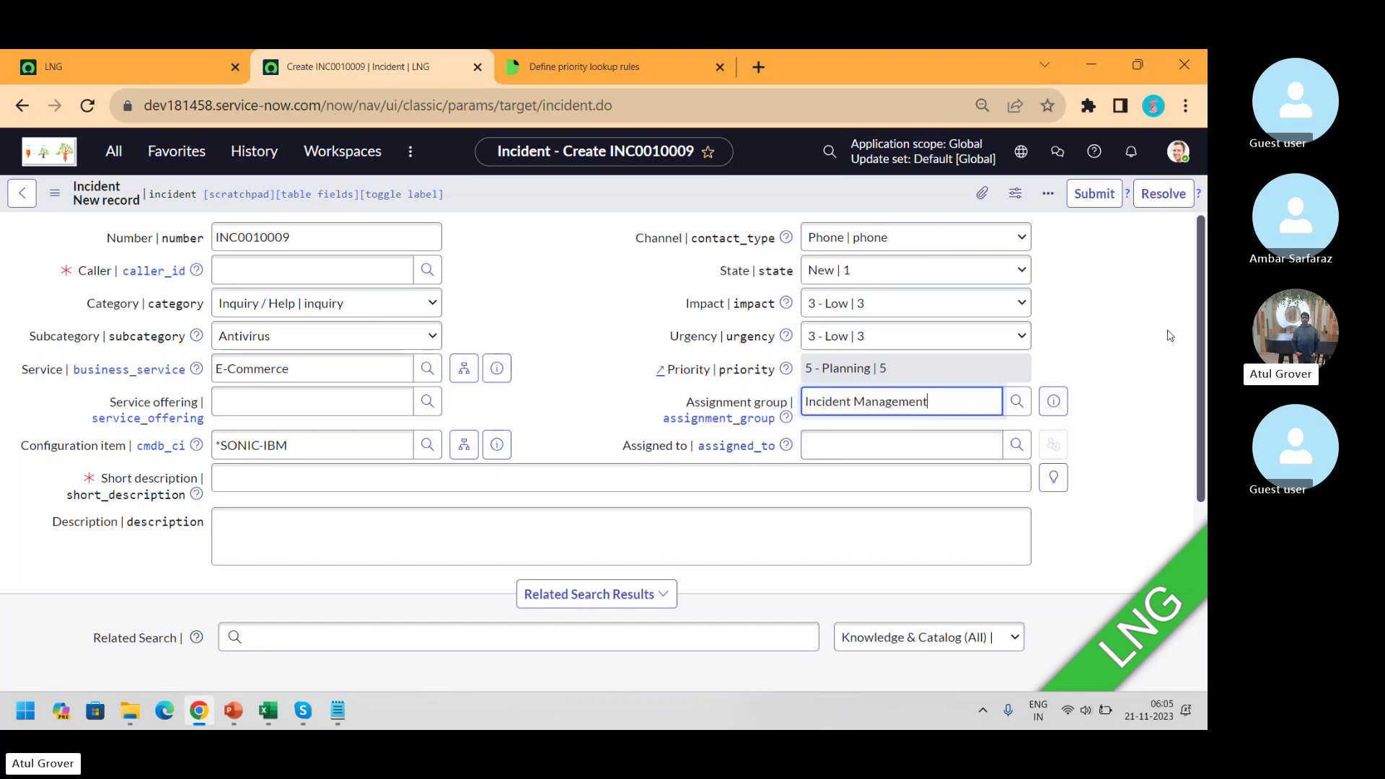
# - Enter "Email Is not working" as the Short description and view the related search sources, keeping Knowledge & Catalog (All)
pyautogui.scroll(-3, 1205, 332)
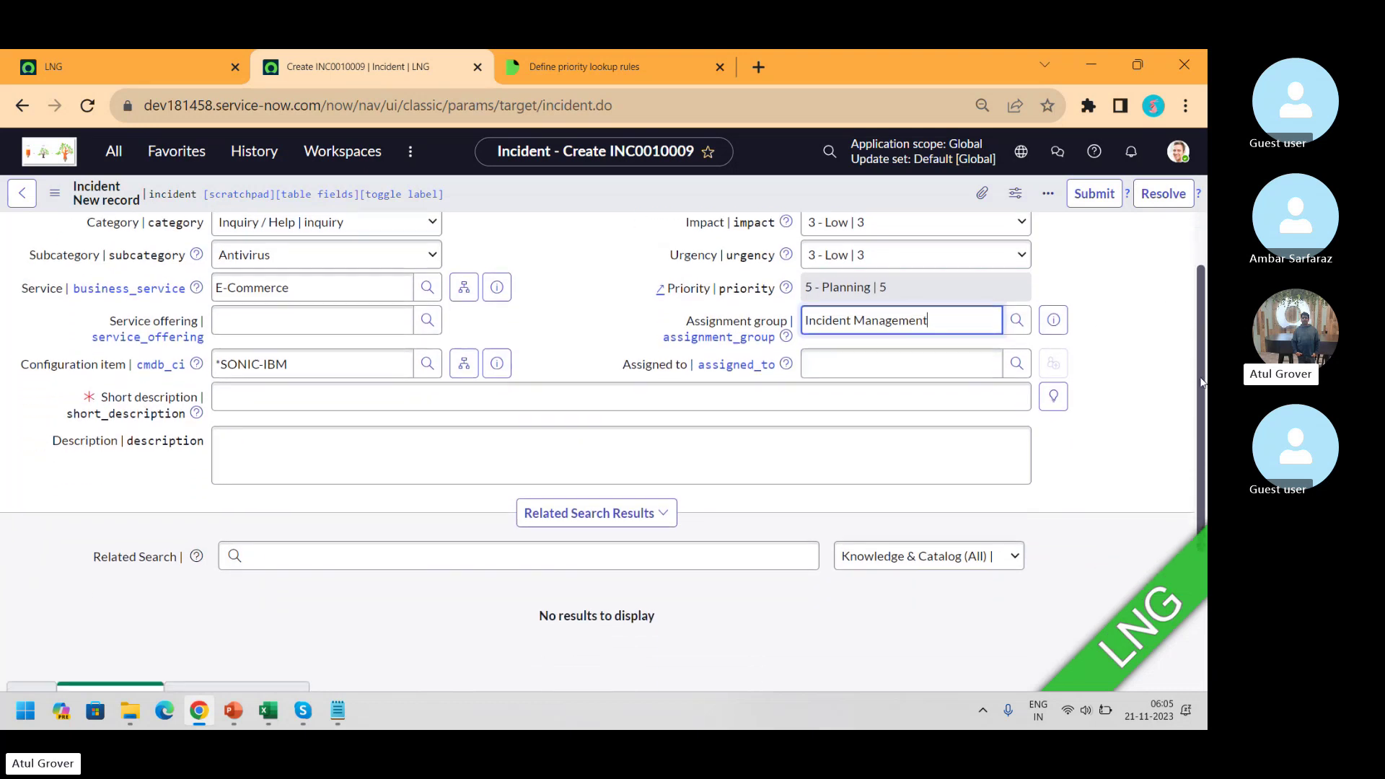
pyautogui.click(437, 303)
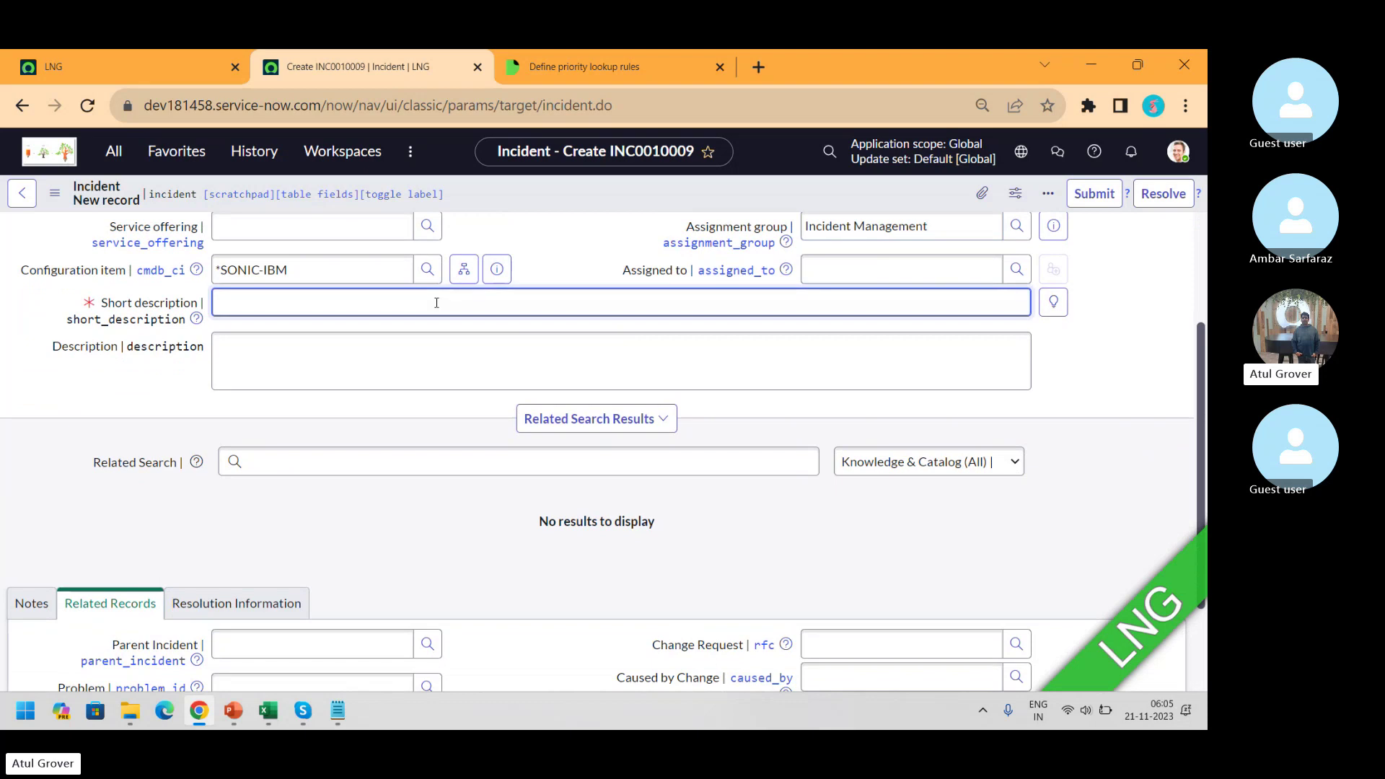
pyautogui.write('Email')
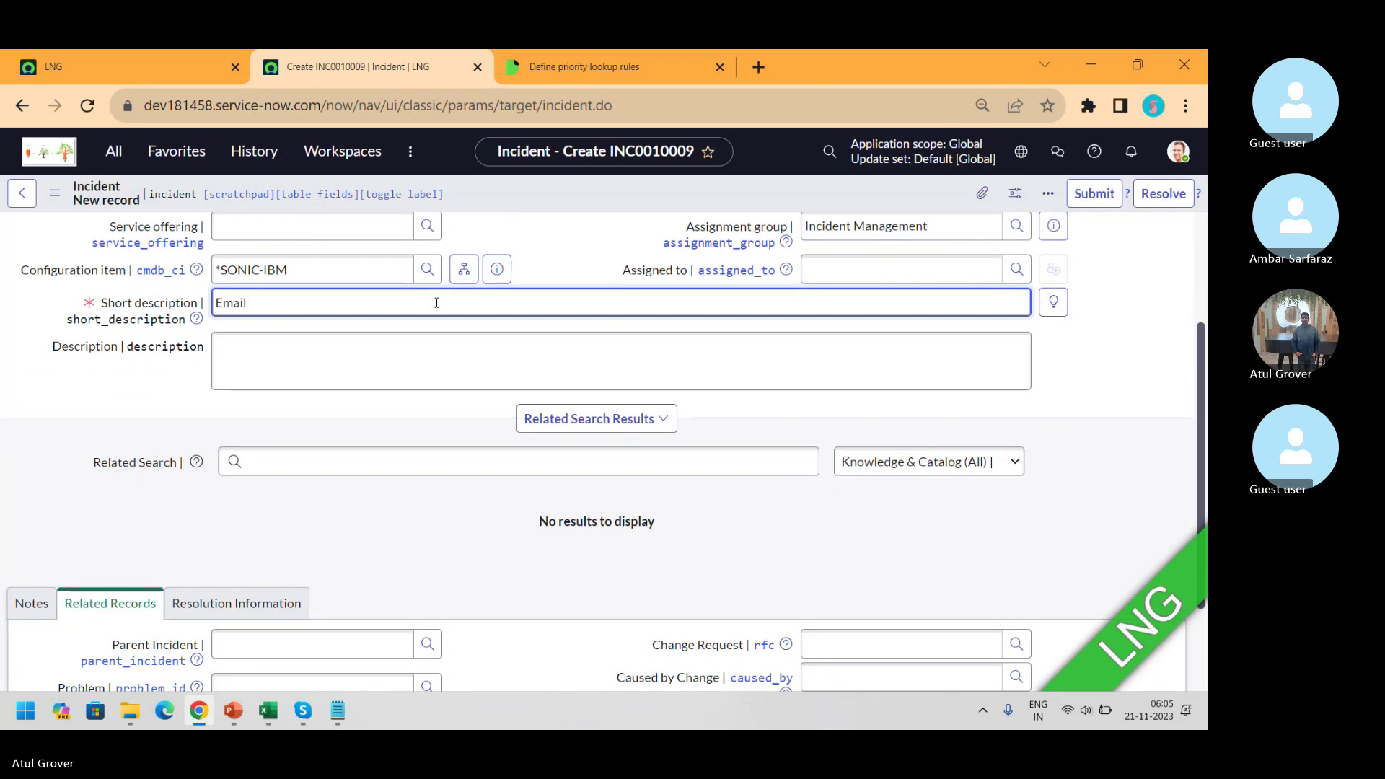
pyautogui.write(' Is no')
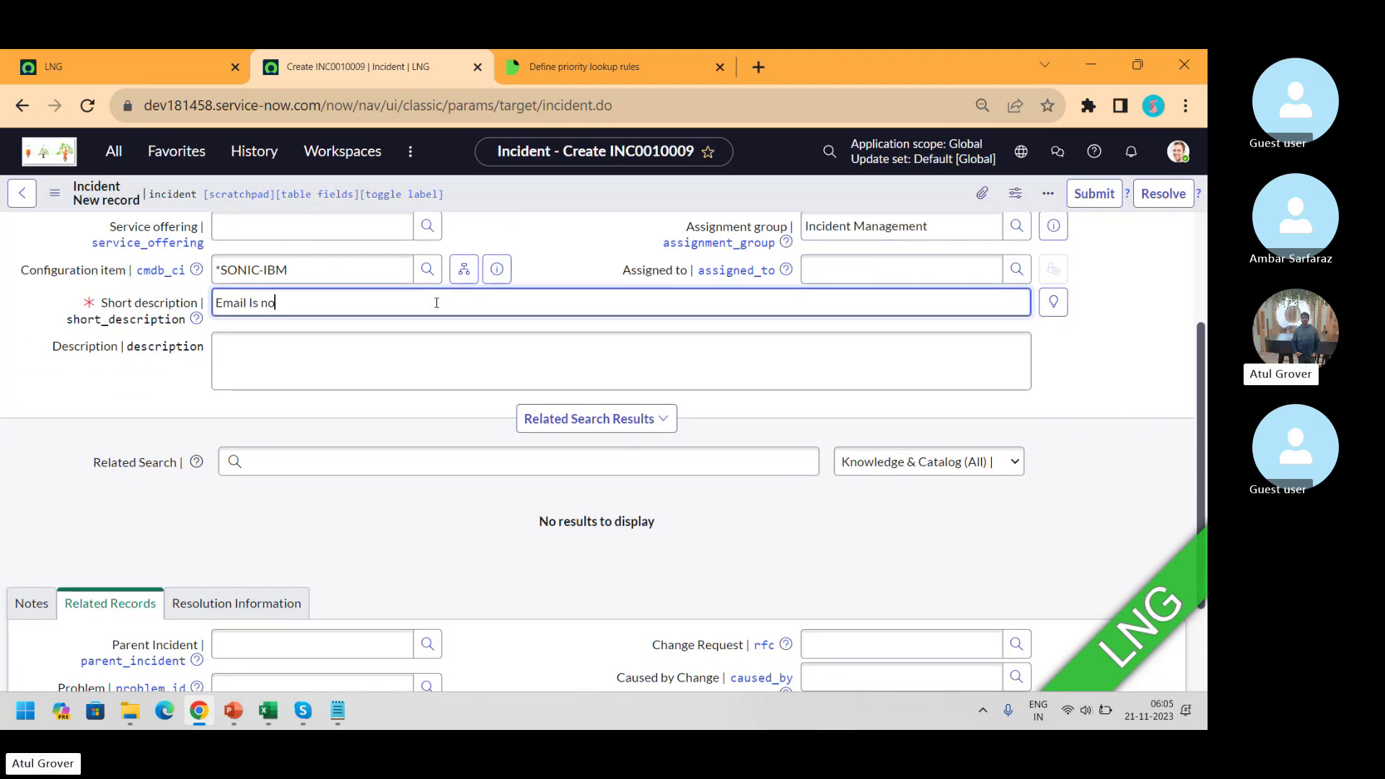
pyautogui.write('t working')
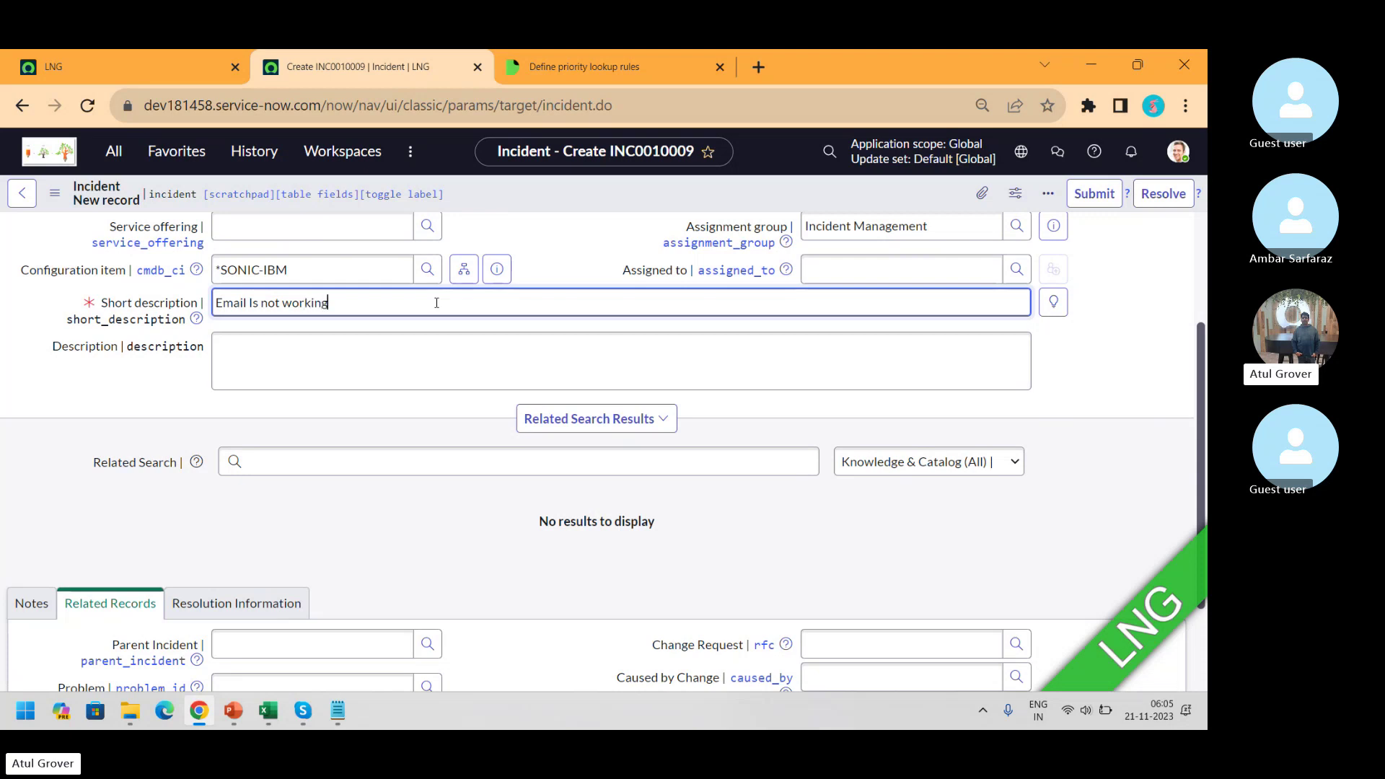
pyautogui.press('Tab')
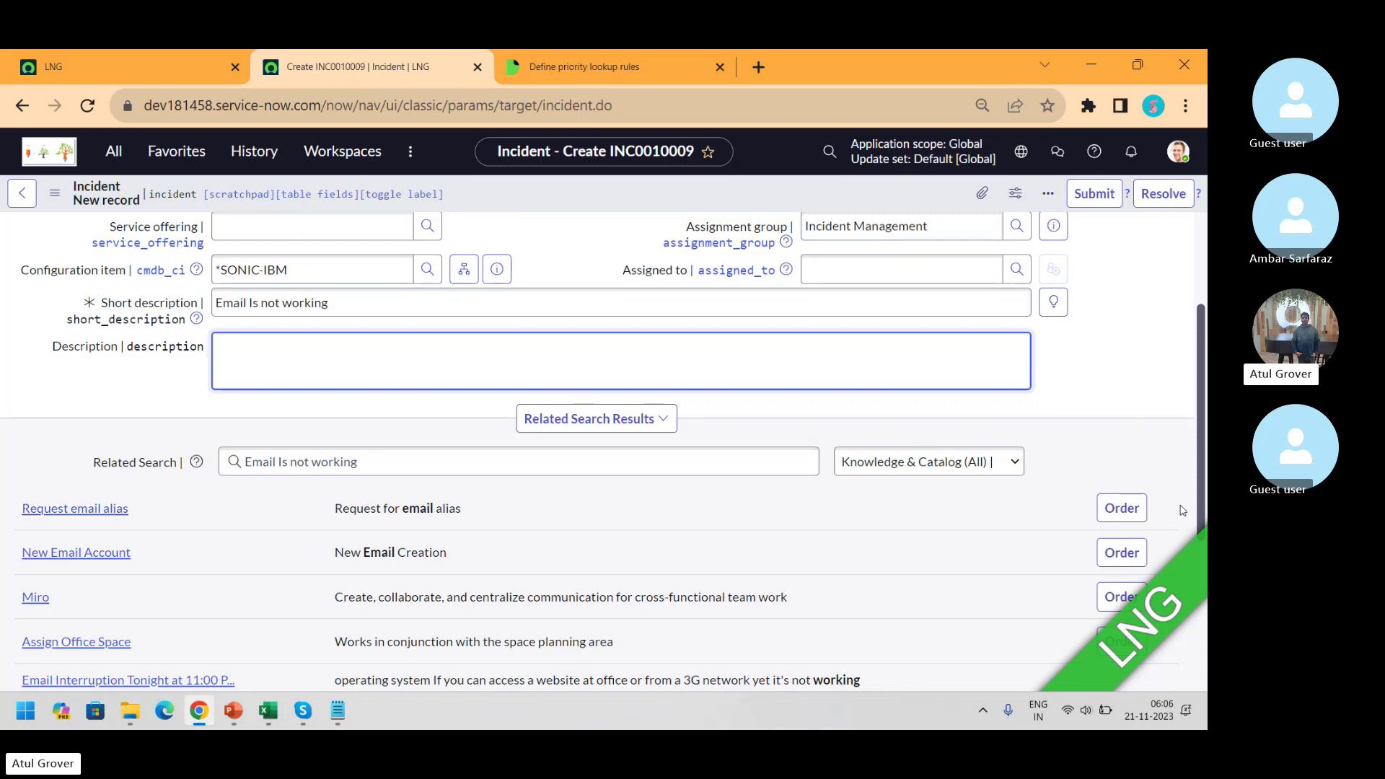
pyautogui.click(976, 456)
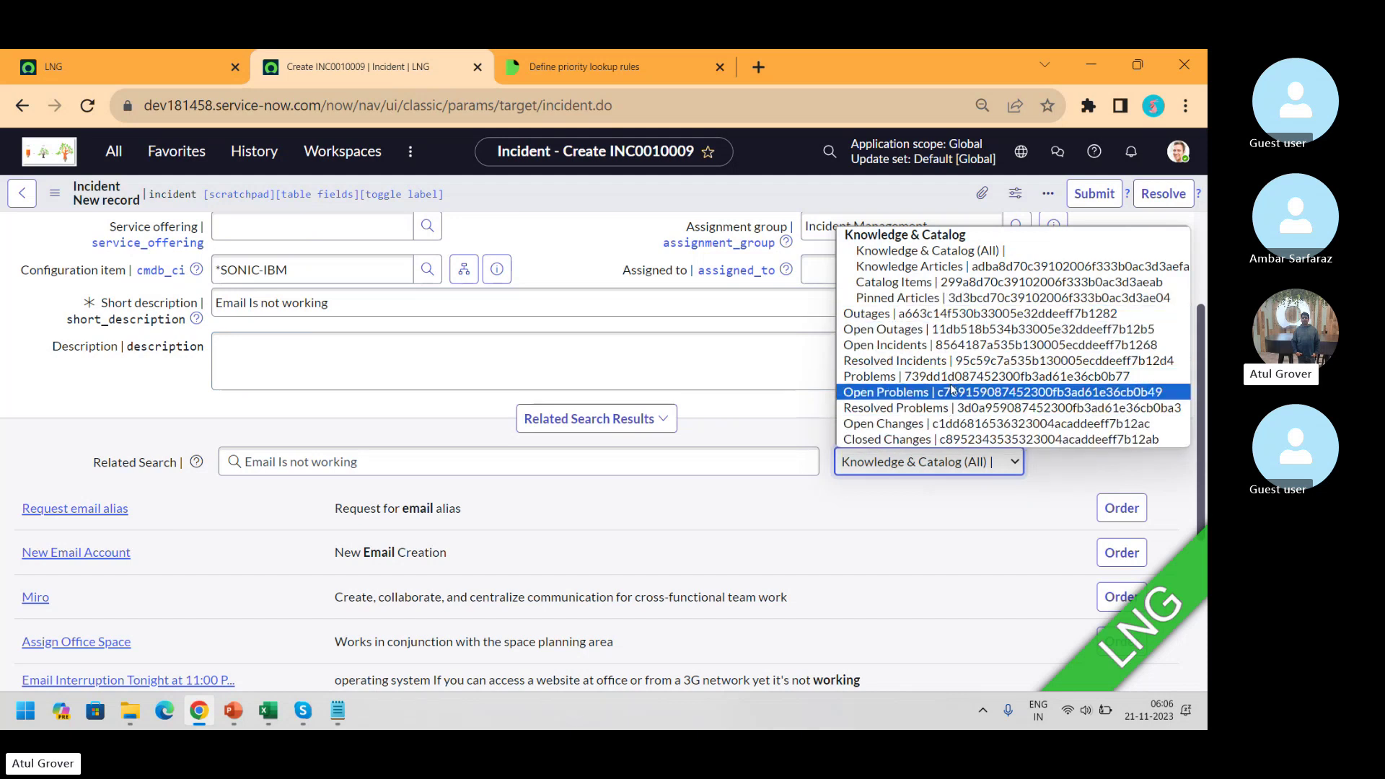
pyautogui.click(935, 256)
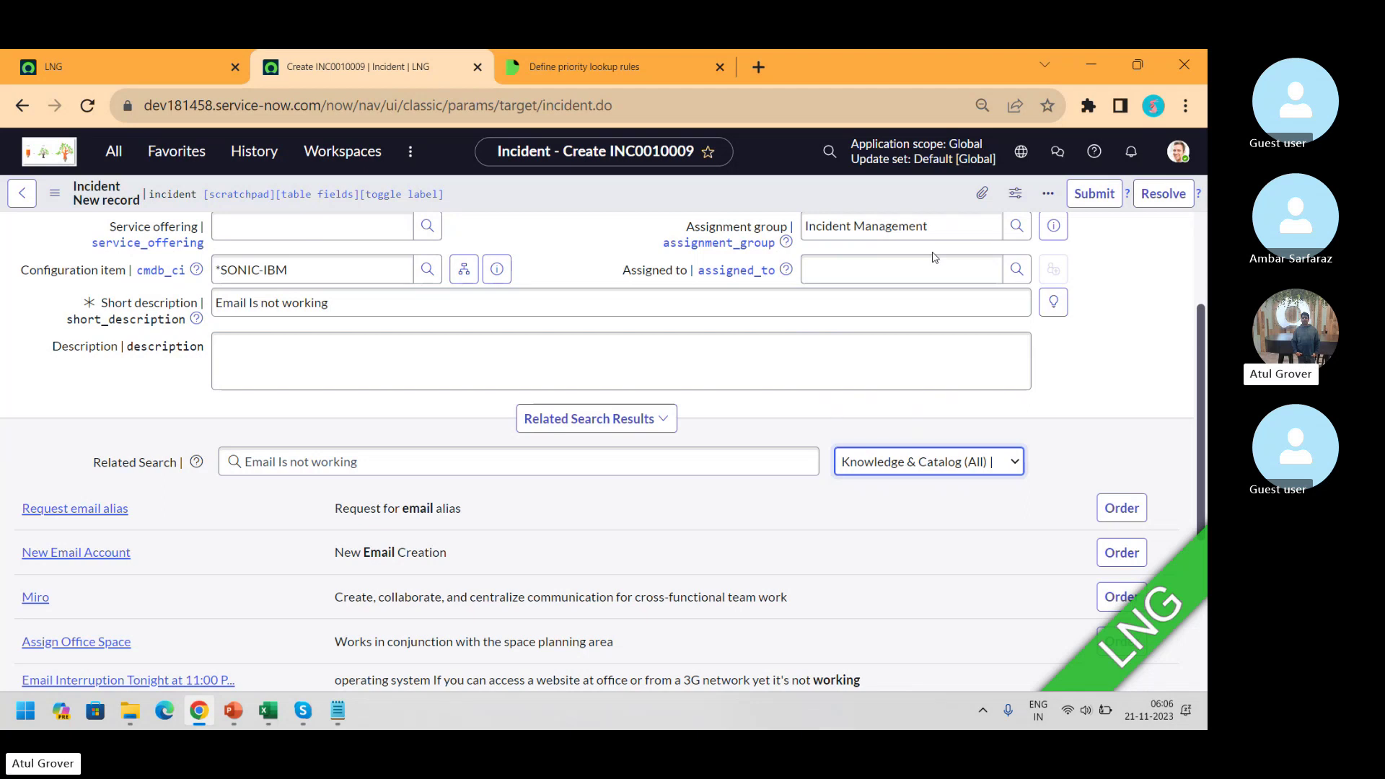
# - Replace the Short description with "email configuration" to refresh the related search
pyautogui.click(370, 304)
pyautogui.moveTo(370, 304); pyautogui.dragTo(18, 350)
pyautogui.write('em')
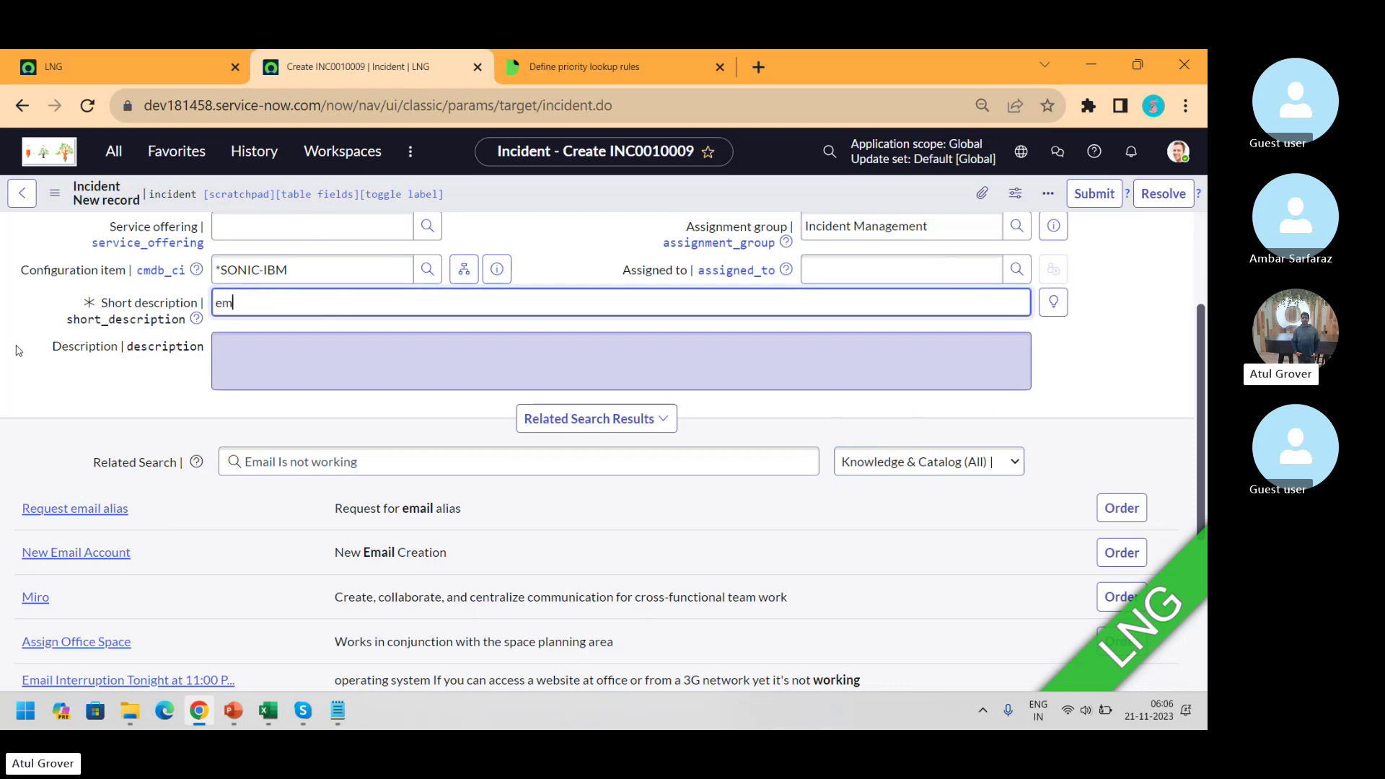
pyautogui.write('ail configuration')
pyautogui.press('Tab')
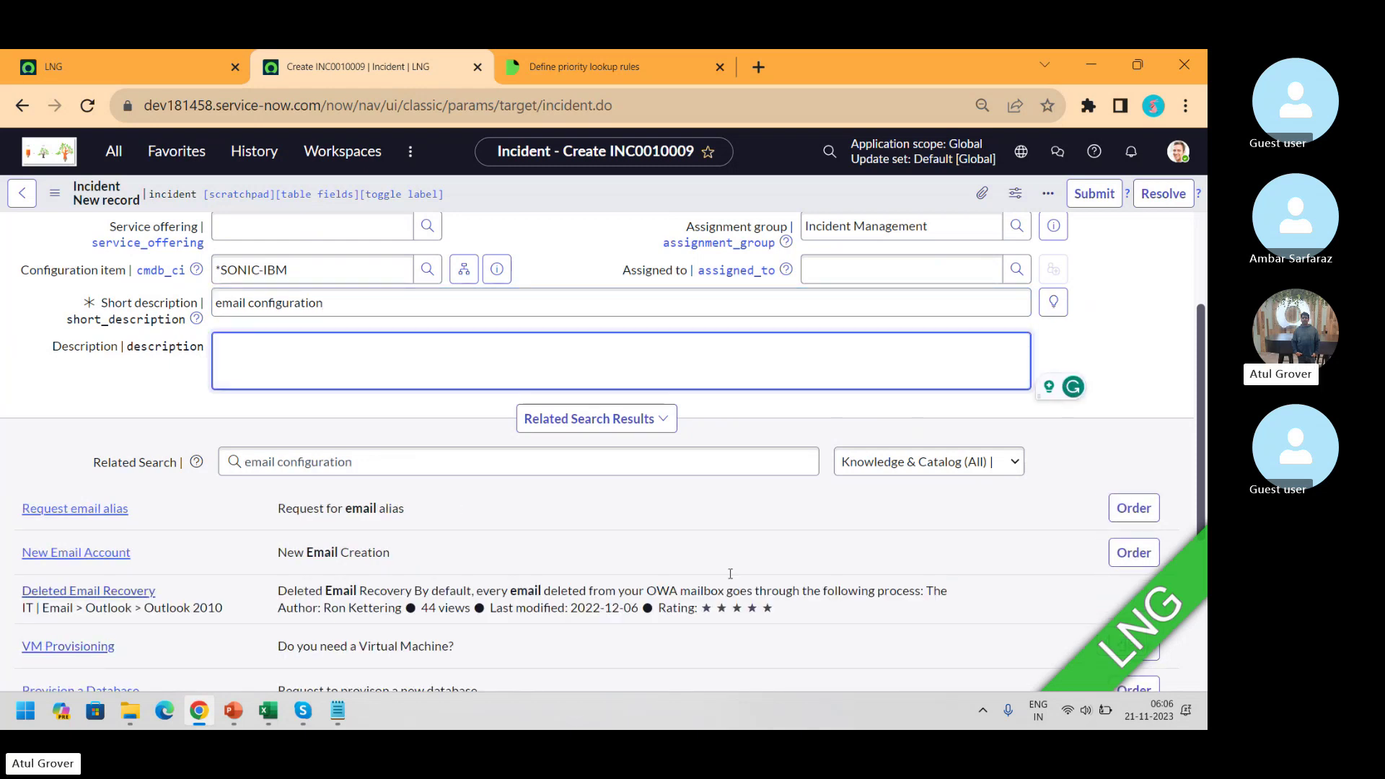
# - Preview the New Email Account related result, switch This helped on and off, and try ordering the item without leaving the incident
pyautogui.click(84, 555)
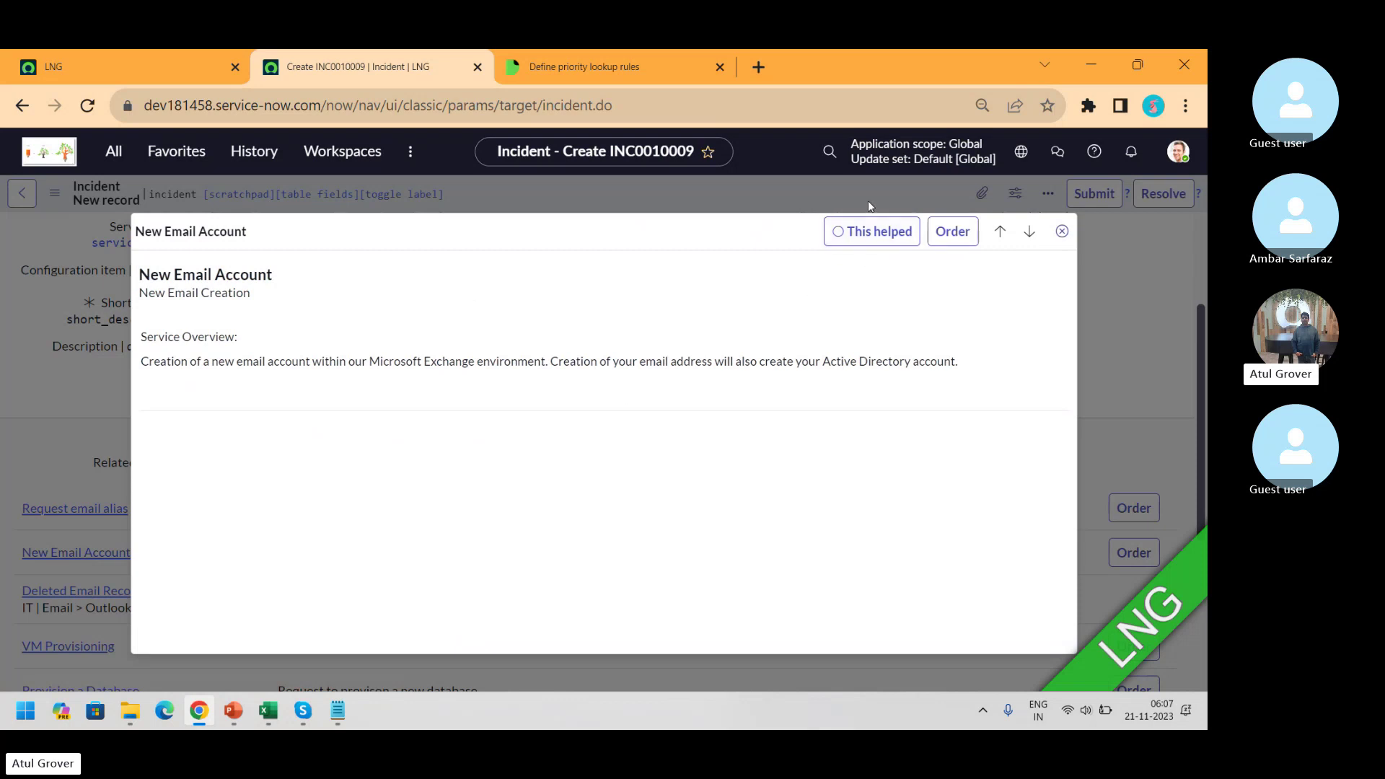
pyautogui.click(837, 237)
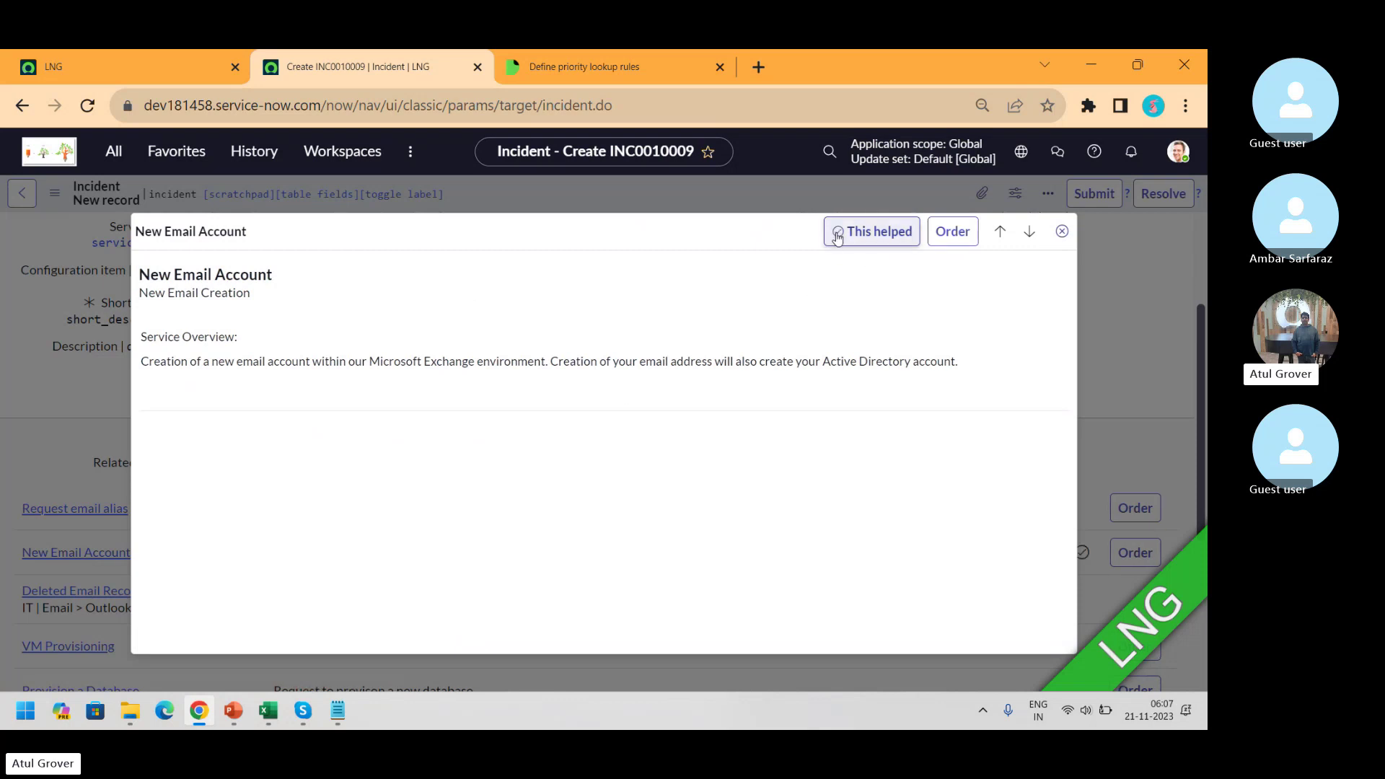
pyautogui.click(879, 232)
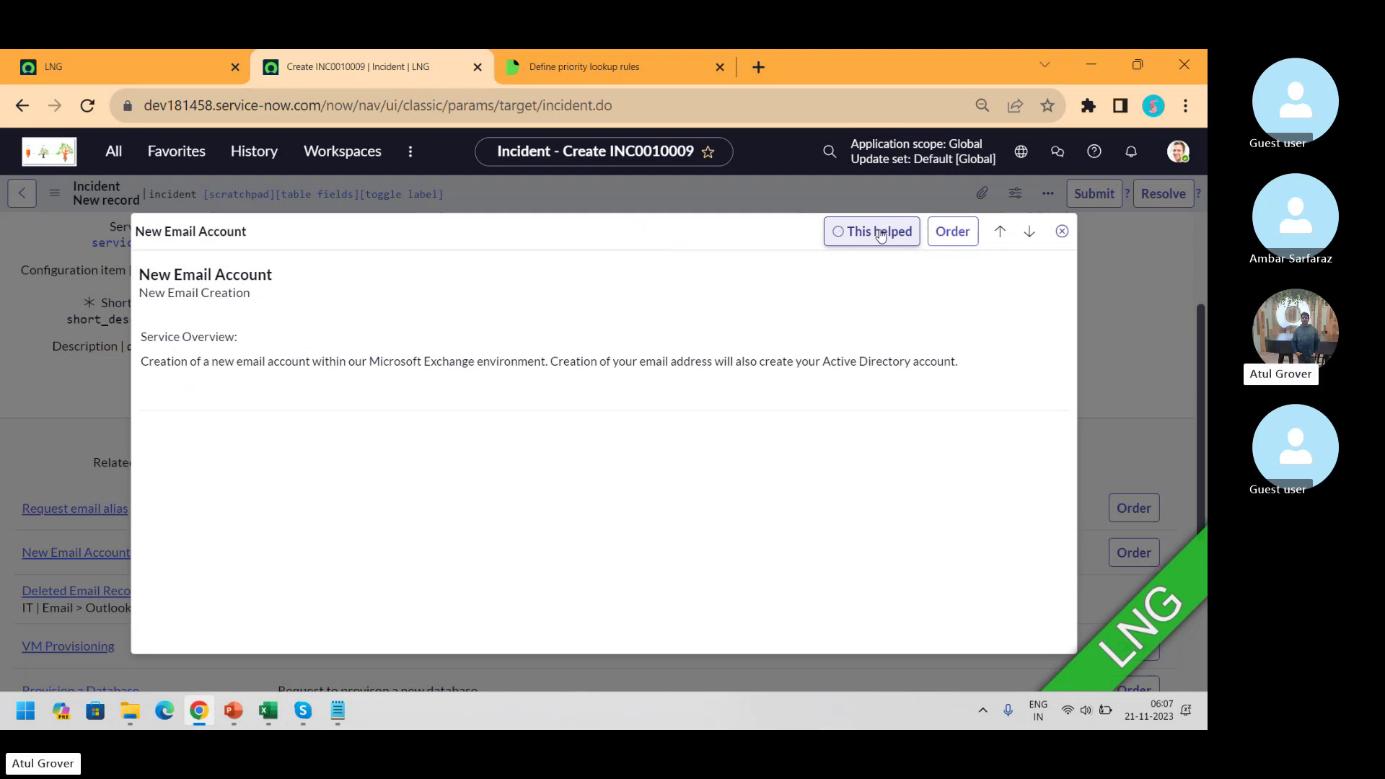
pyautogui.click(971, 233)
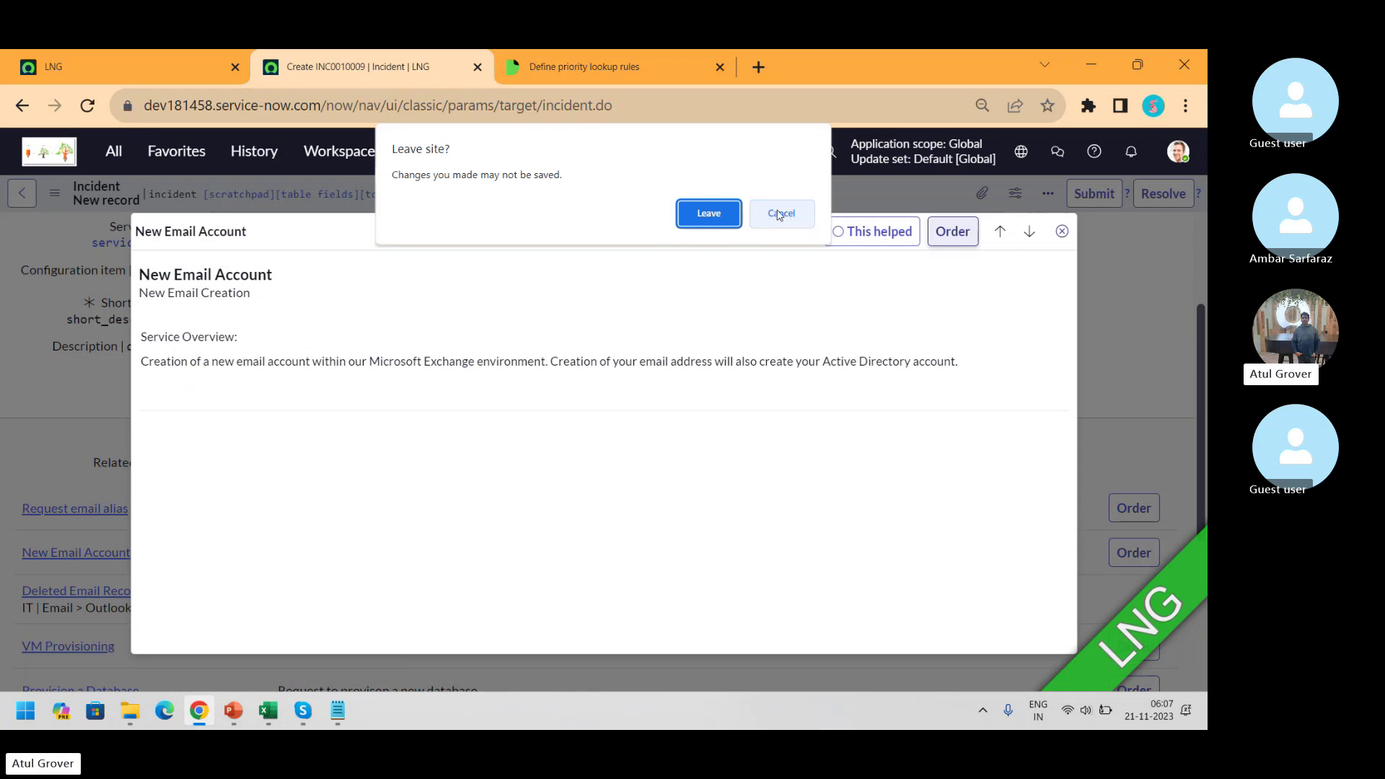
pyautogui.click(780, 214)
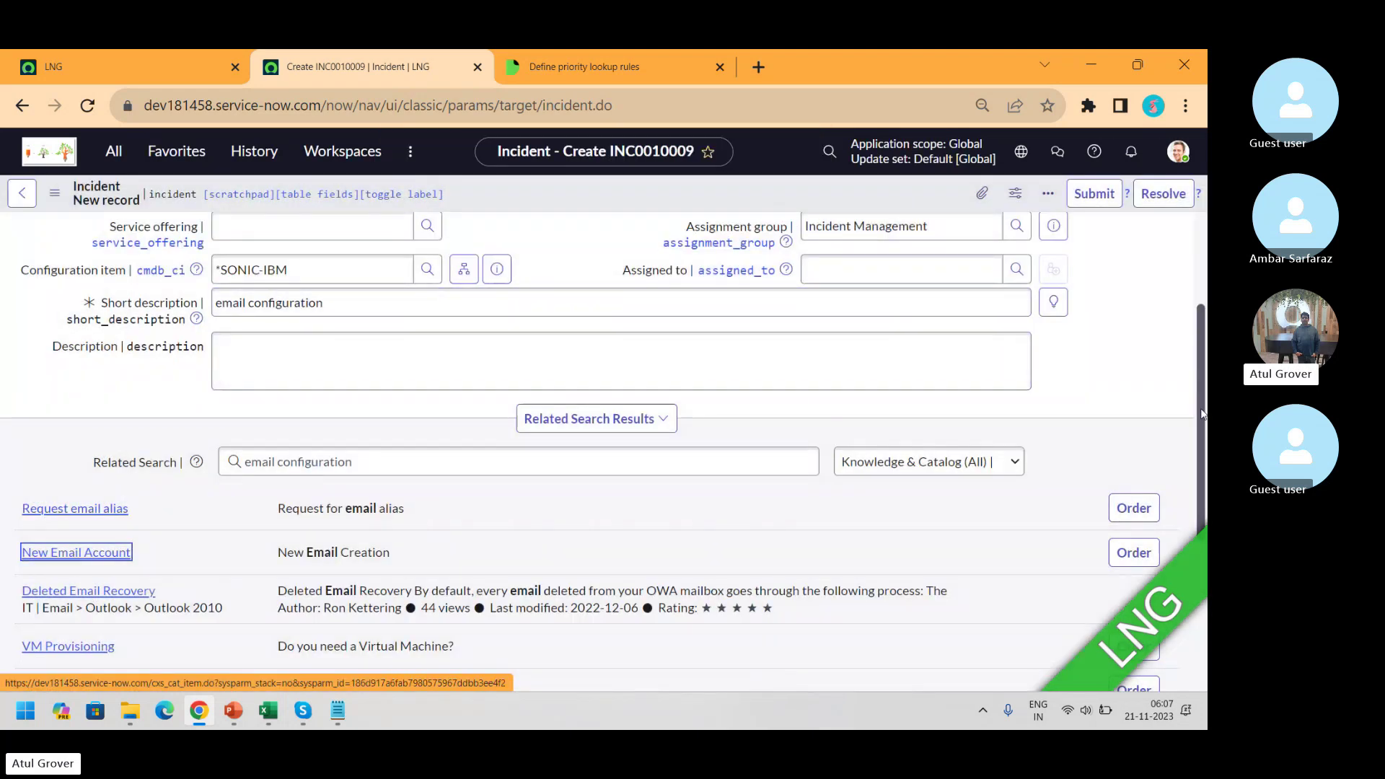
# - Look over the related search results and fill the Description with the sample lines "sdg", "sf", "sdfasf", "ads", "fas" and "df"
pyautogui.scroll(-2, 1202, 413)
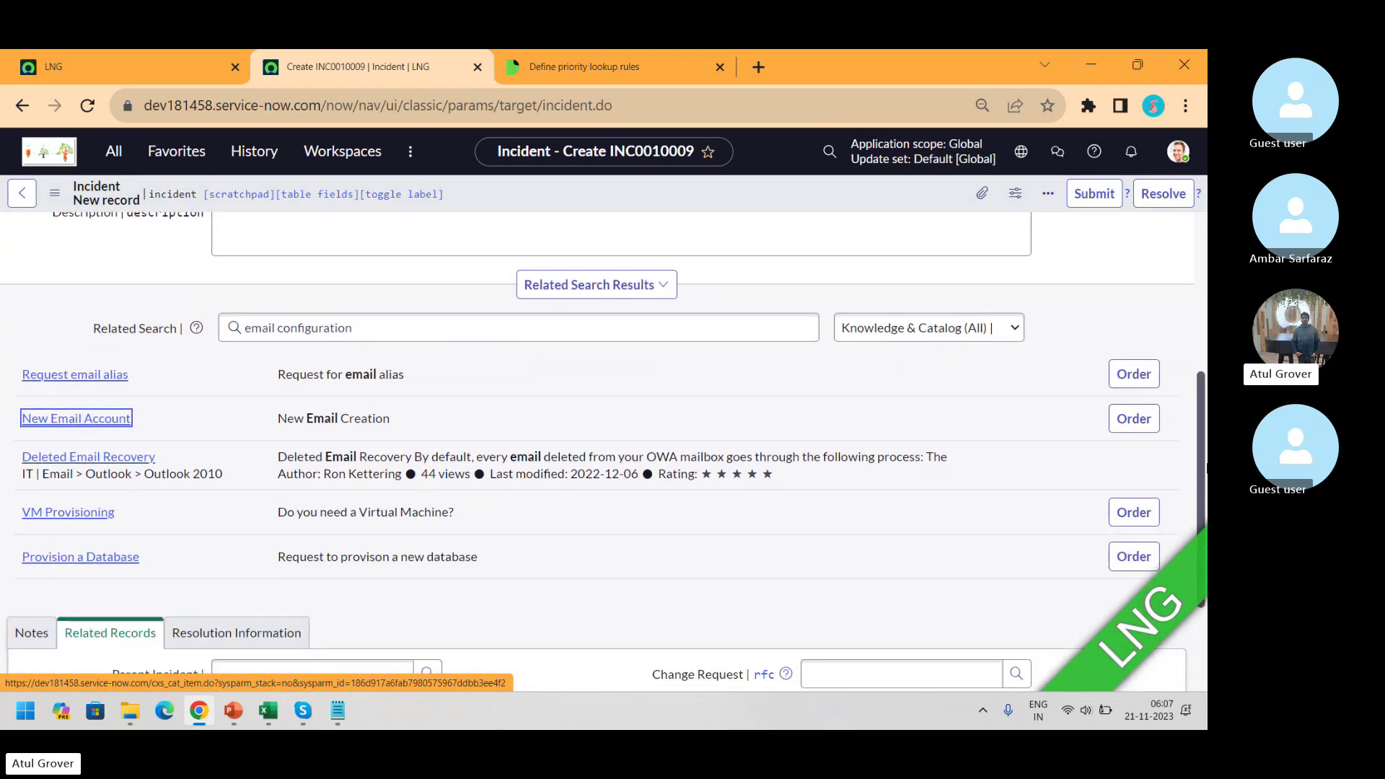
pyautogui.scroll(2, 1205, 423)
pyautogui.scroll(-4, 1207, 424)
pyautogui.scroll(5, 1206, 389)
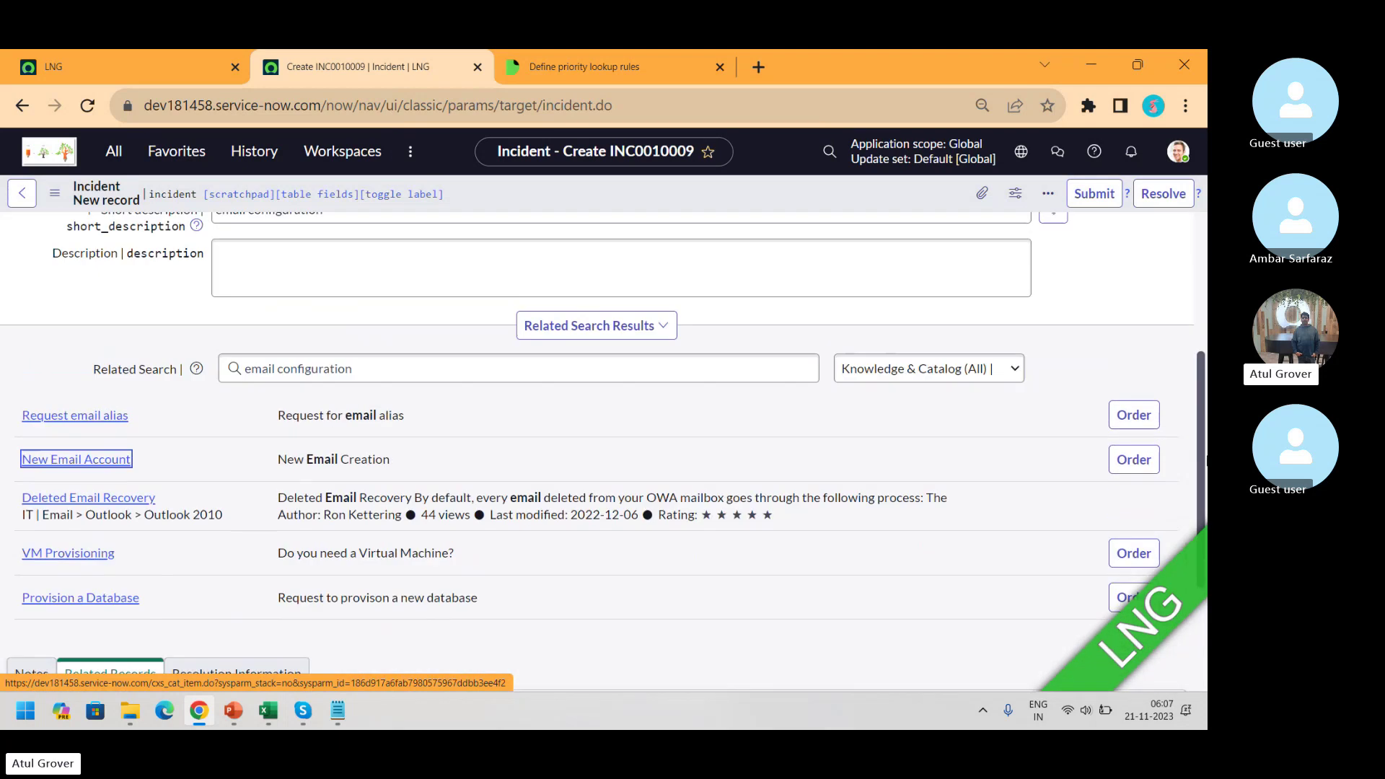
pyautogui.scroll(2, 1206, 346)
pyautogui.click(247, 537)
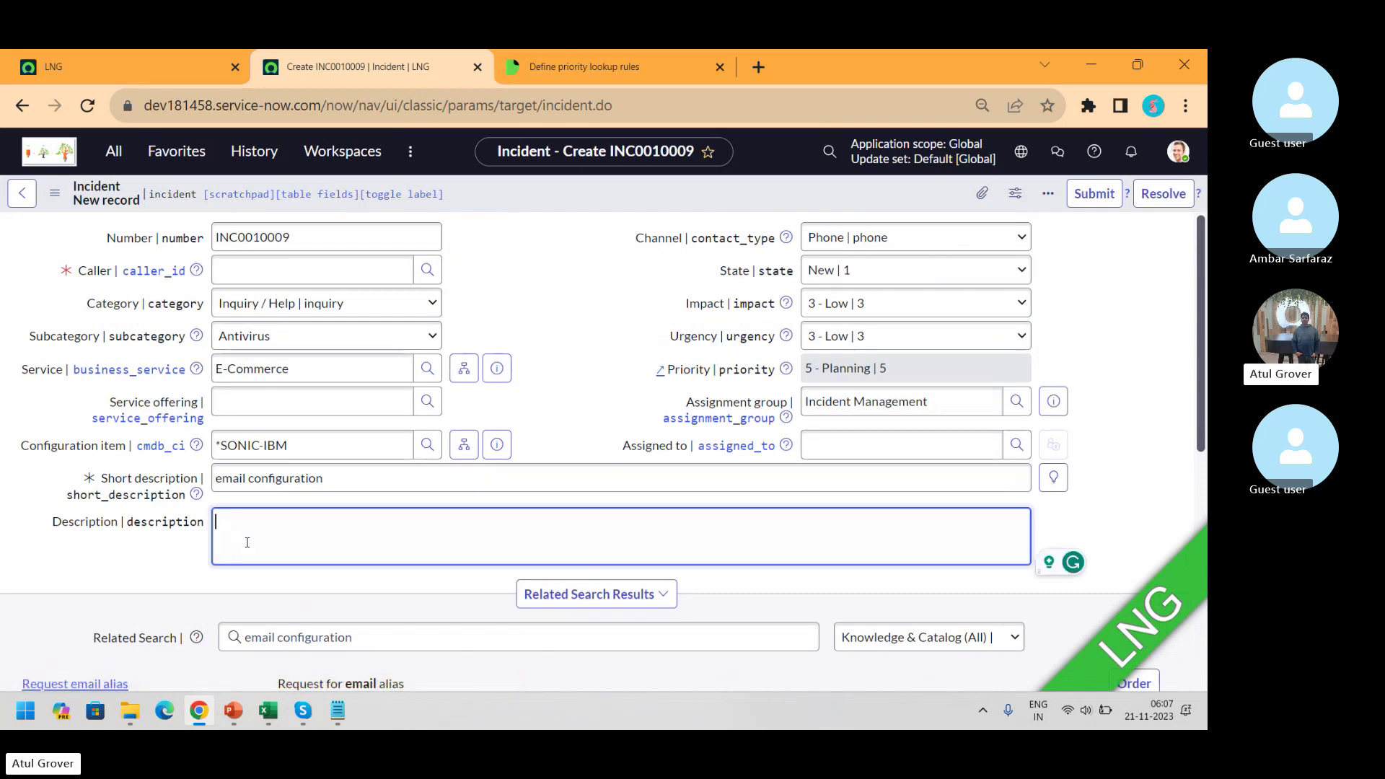
pyautogui.write('sdg sf sdfasf ads fas df')
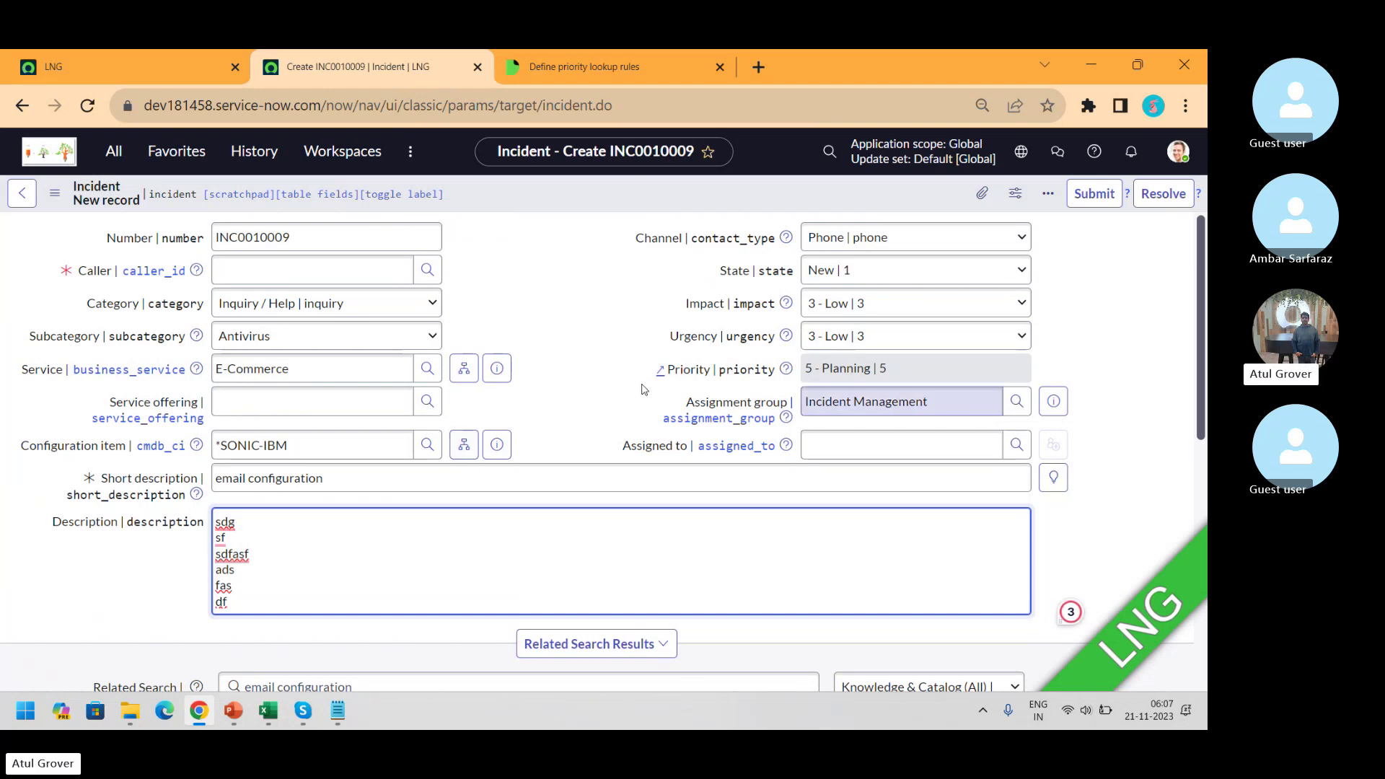
# - Save the new incident, filling the mandatory Caller from the recent selections when the record requires it
pyautogui.rightClick(830, 194)
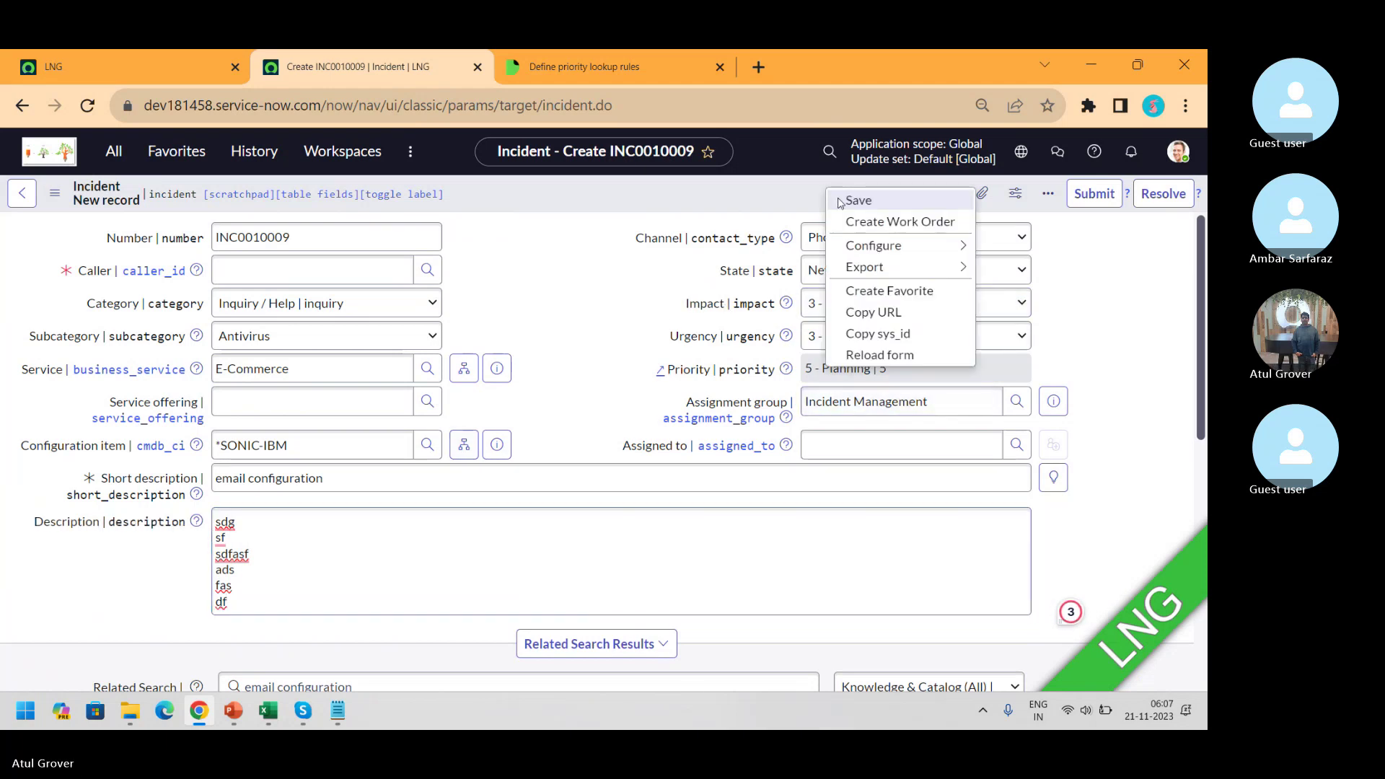
pyautogui.click(841, 202)
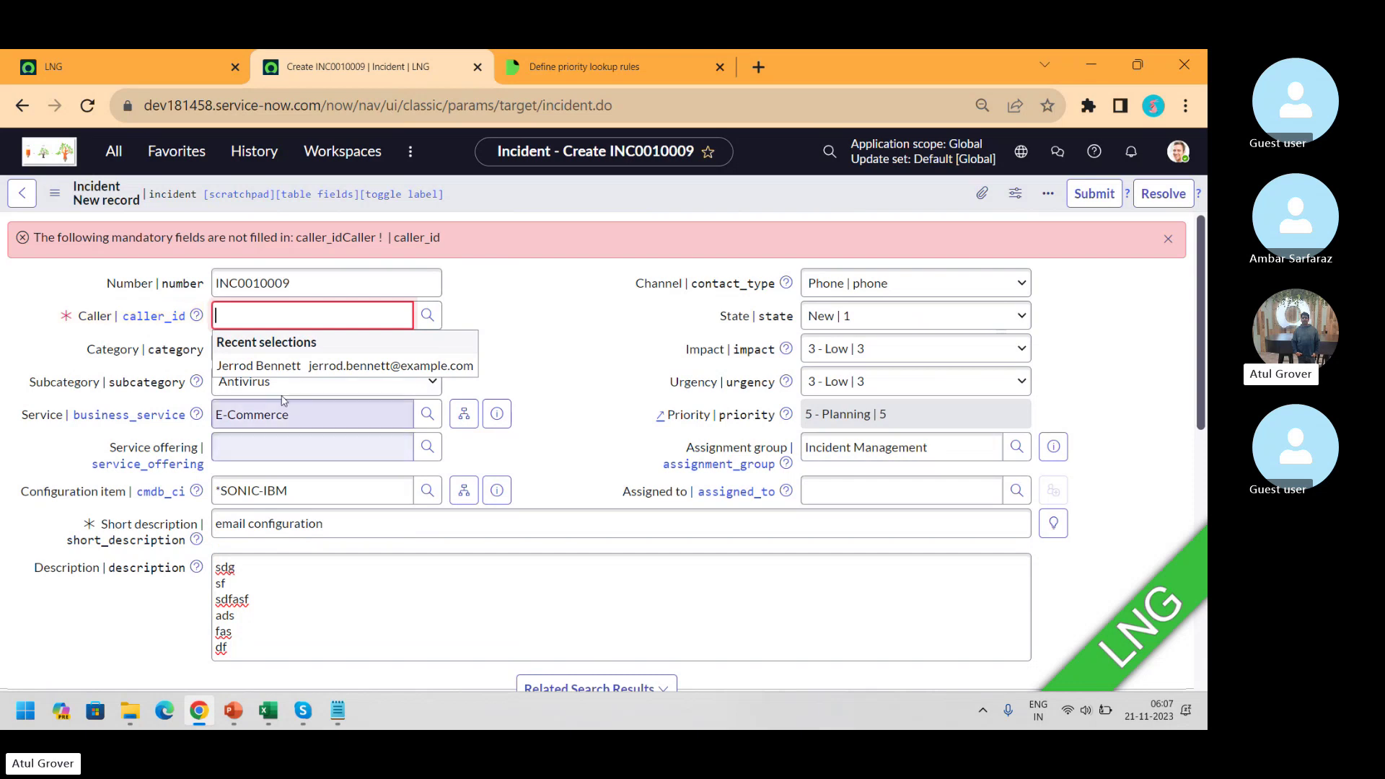
pyautogui.click(288, 366)
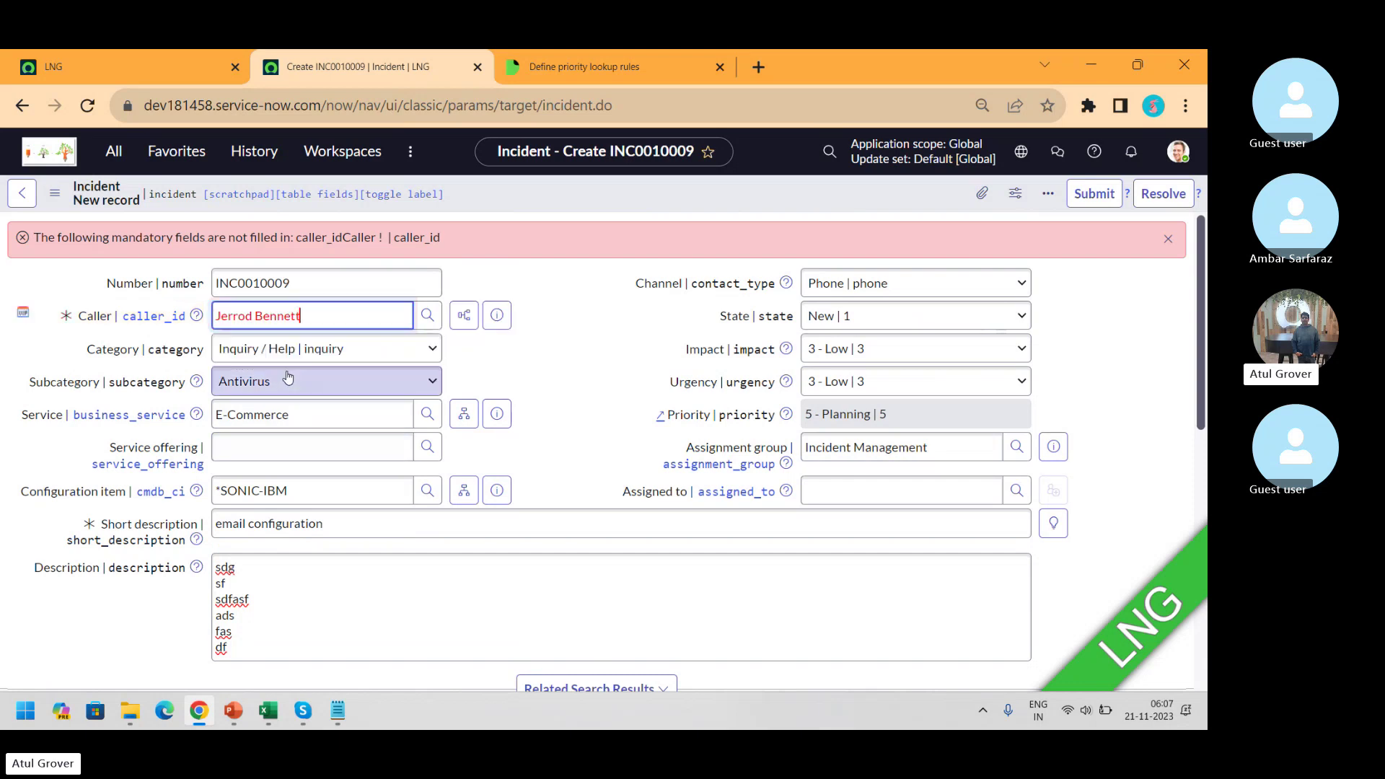
pyautogui.rightClick(766, 195)
pyautogui.click(792, 205)
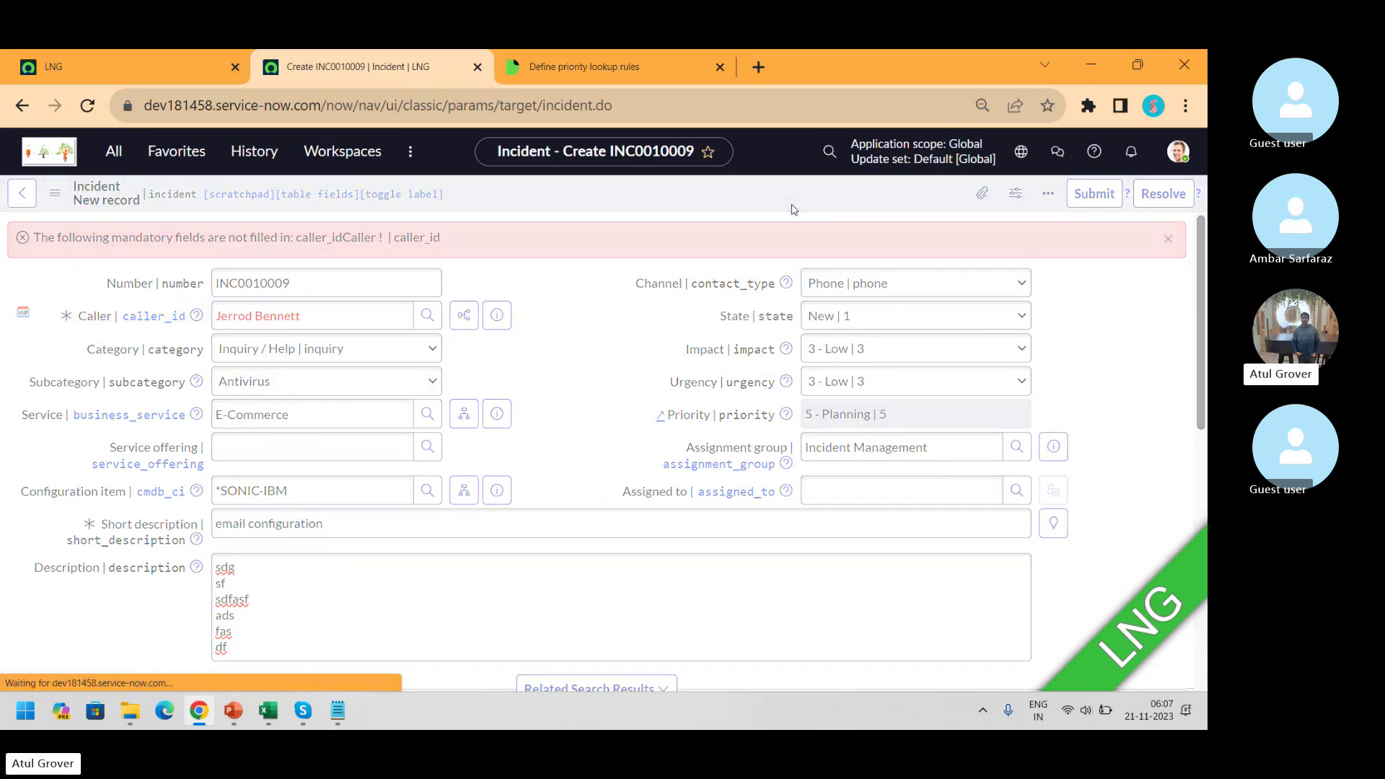
pyautogui.doubleClick(313, 235)
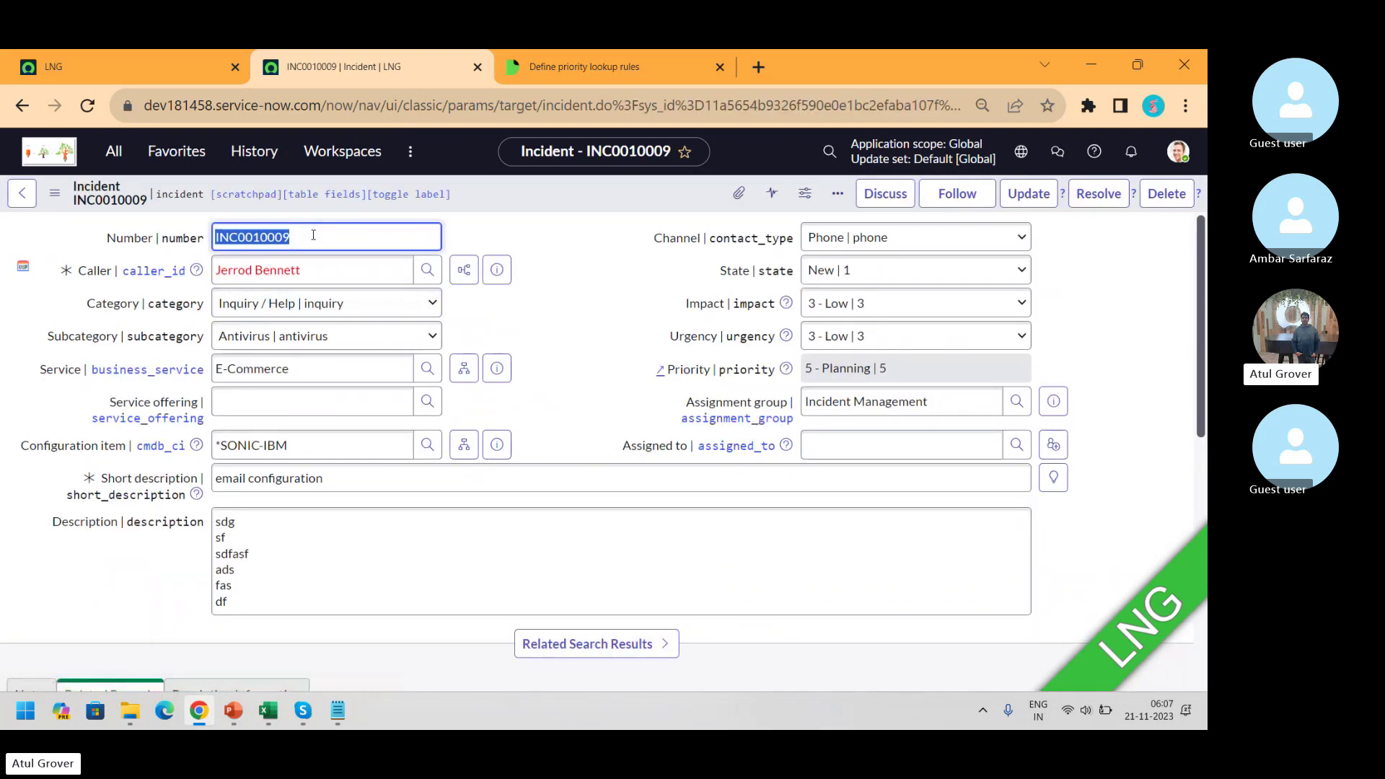
pyautogui.click(313, 235)
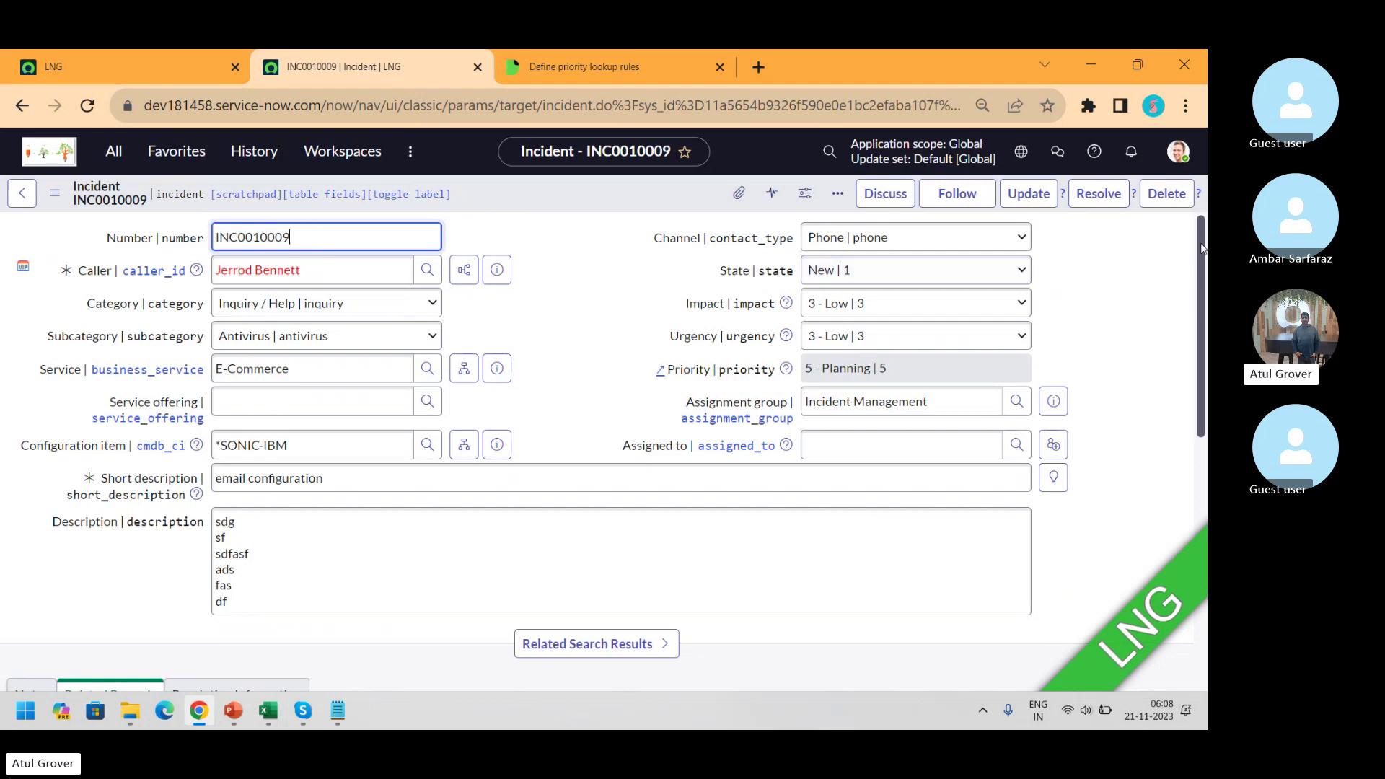
# - Examine the saved incident's form and its Task SLAs related list
pyautogui.scroll(-1, 1202, 298)
pyautogui.scroll(-6, 1202, 297)
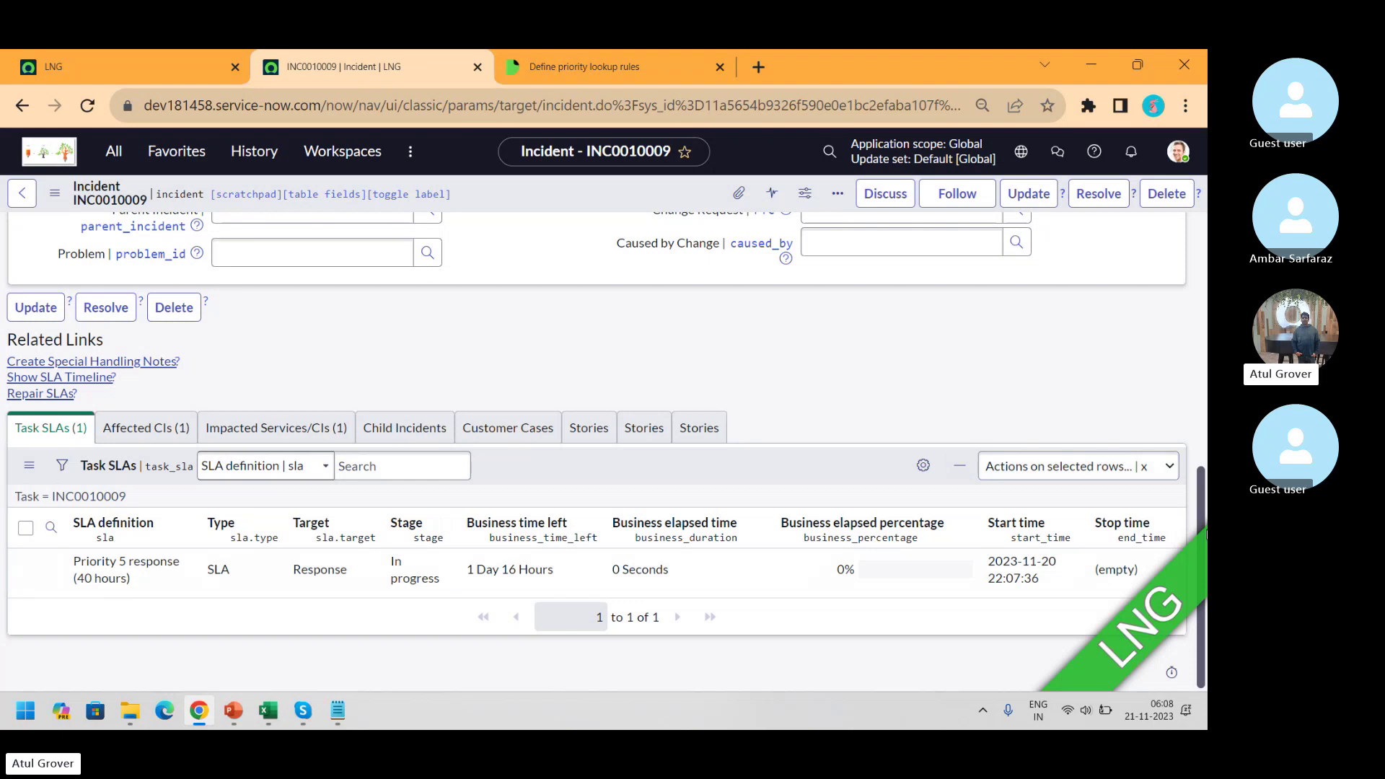
pyautogui.moveTo(1202, 525); pyautogui.dragTo(1205, 266)
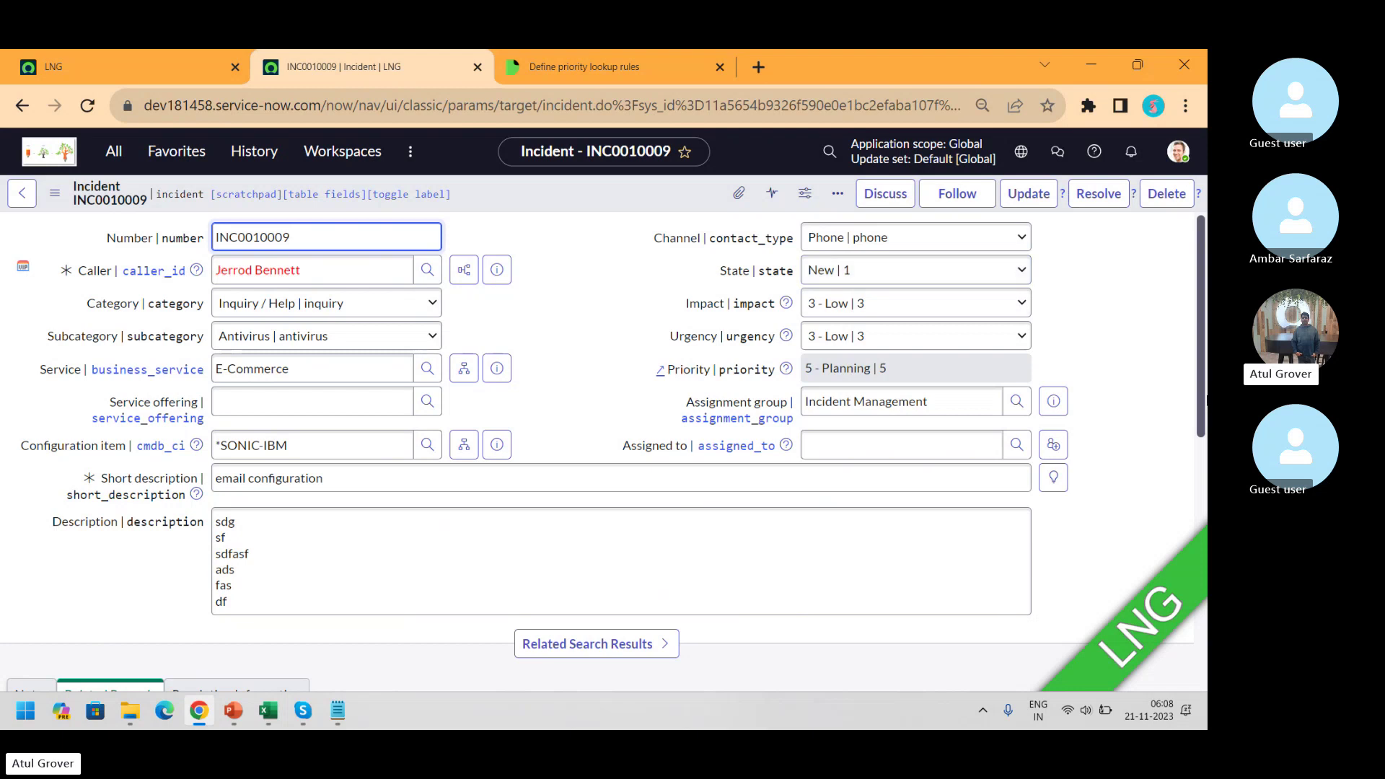
pyautogui.scroll(-10, 298, 612)
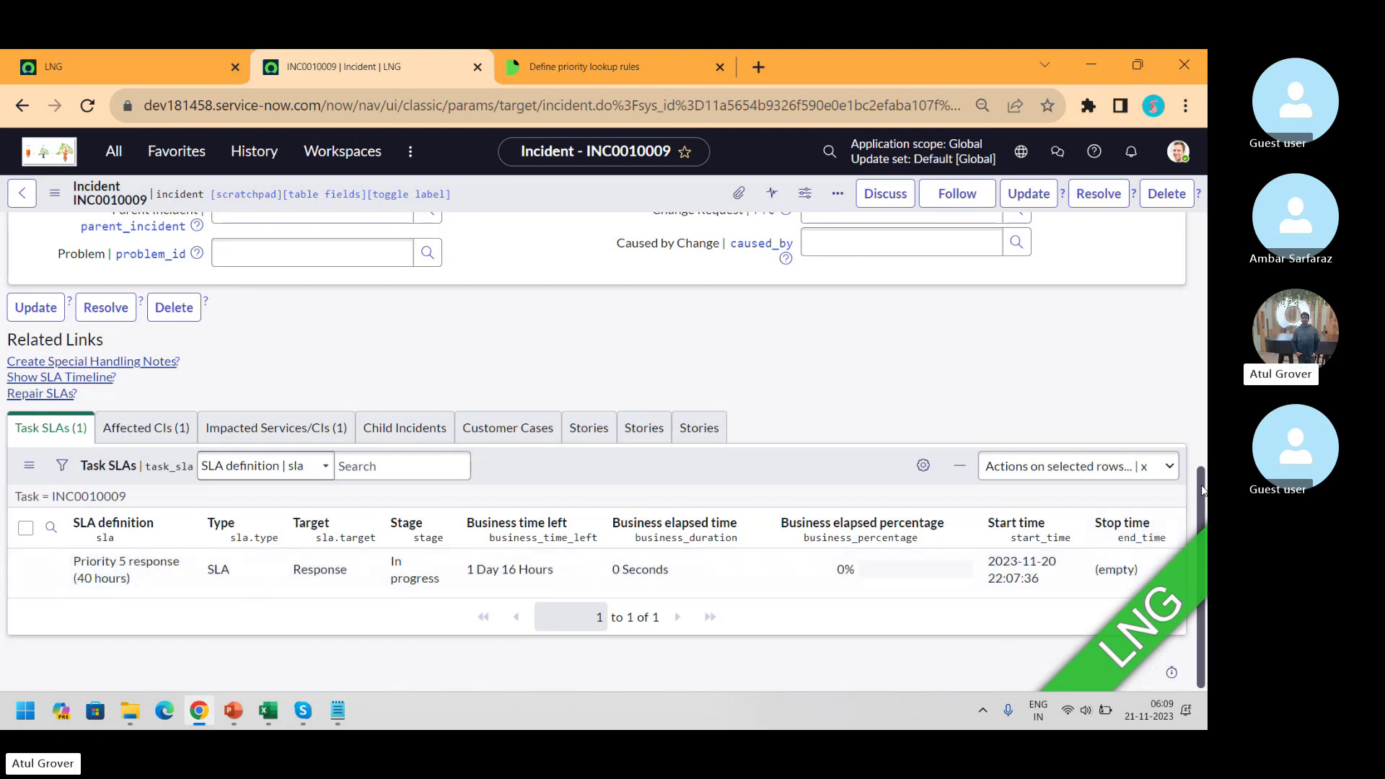
# - Add *ASSET-IBM, *BETH-IBM, *BOW-IBM and *BUD-IBM to the incident's Affected CIs and save the record
pyautogui.click(167, 430)
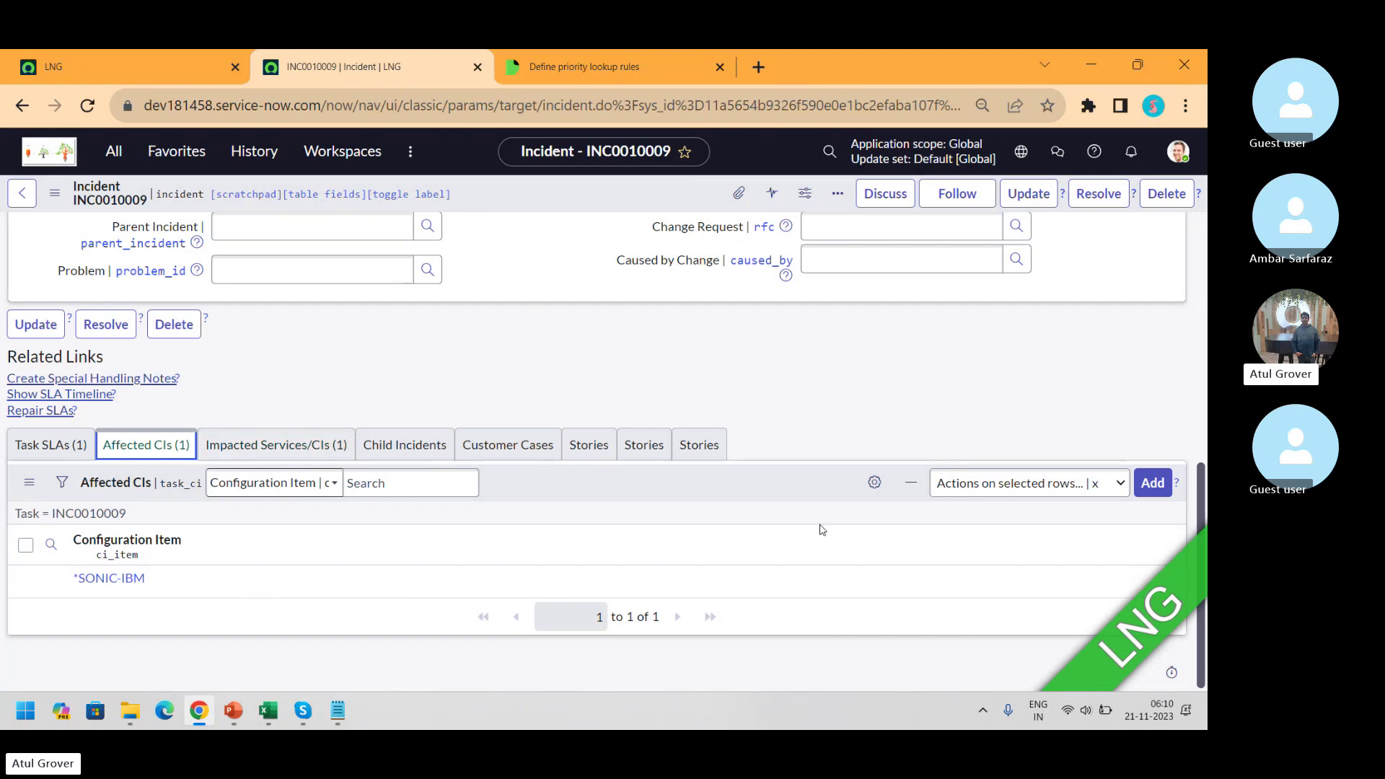
pyautogui.click(1151, 485)
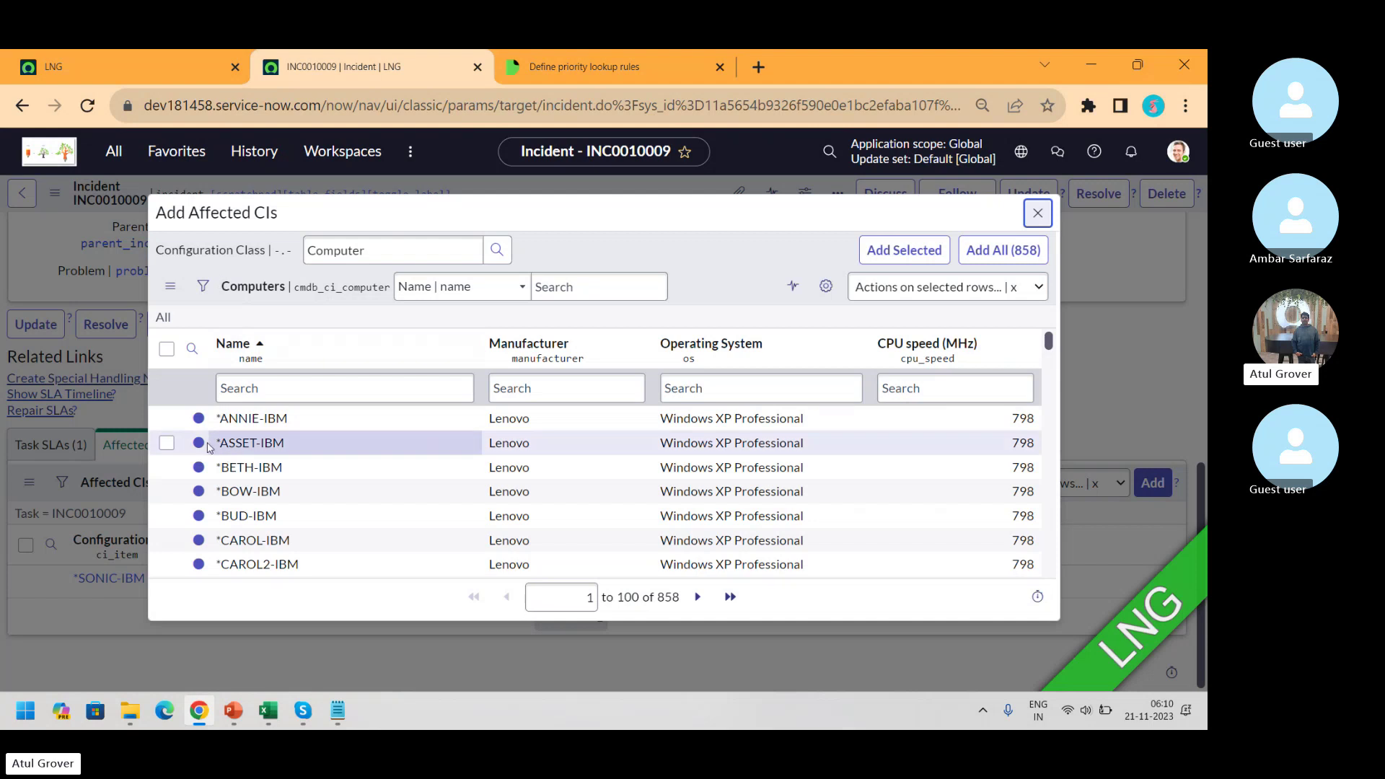
pyautogui.click(166, 442)
pyautogui.click(166, 467)
pyautogui.click(167, 492)
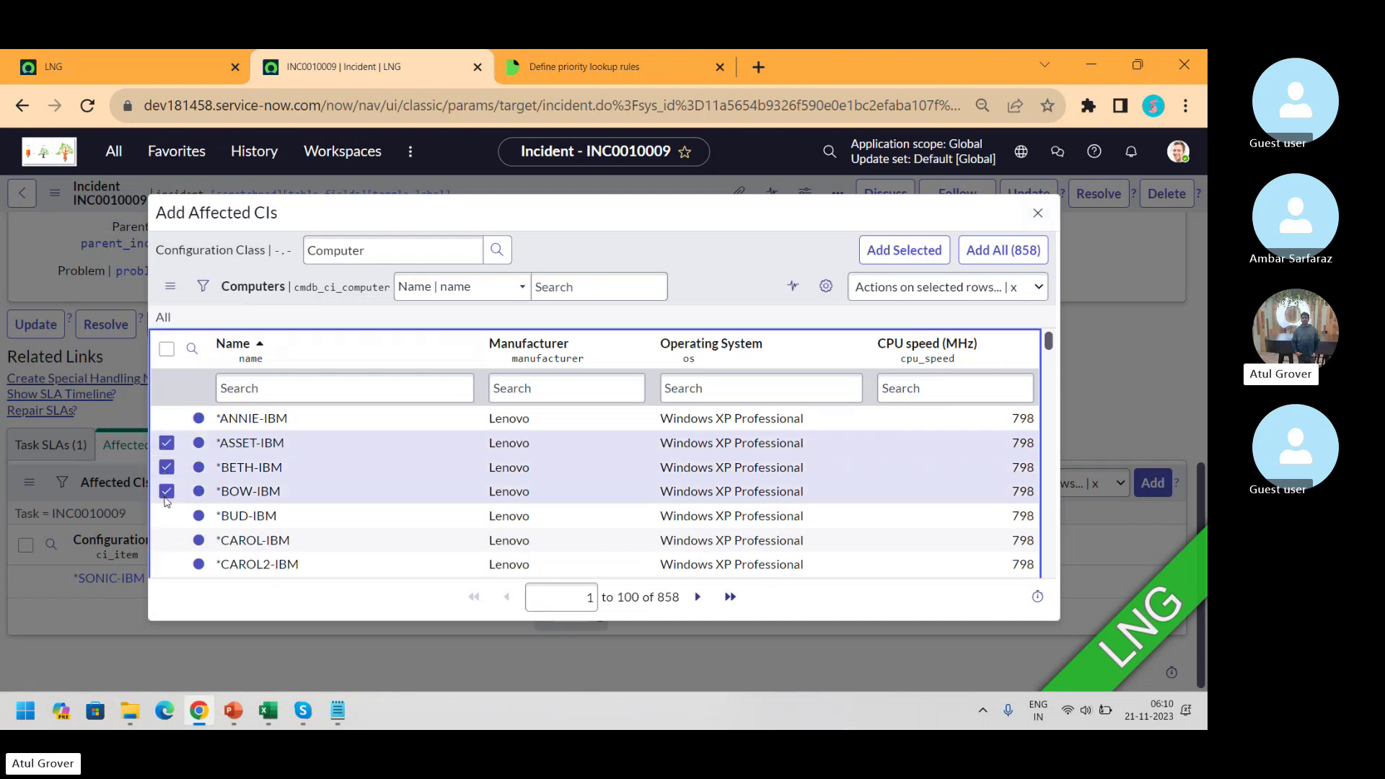
pyautogui.click(167, 515)
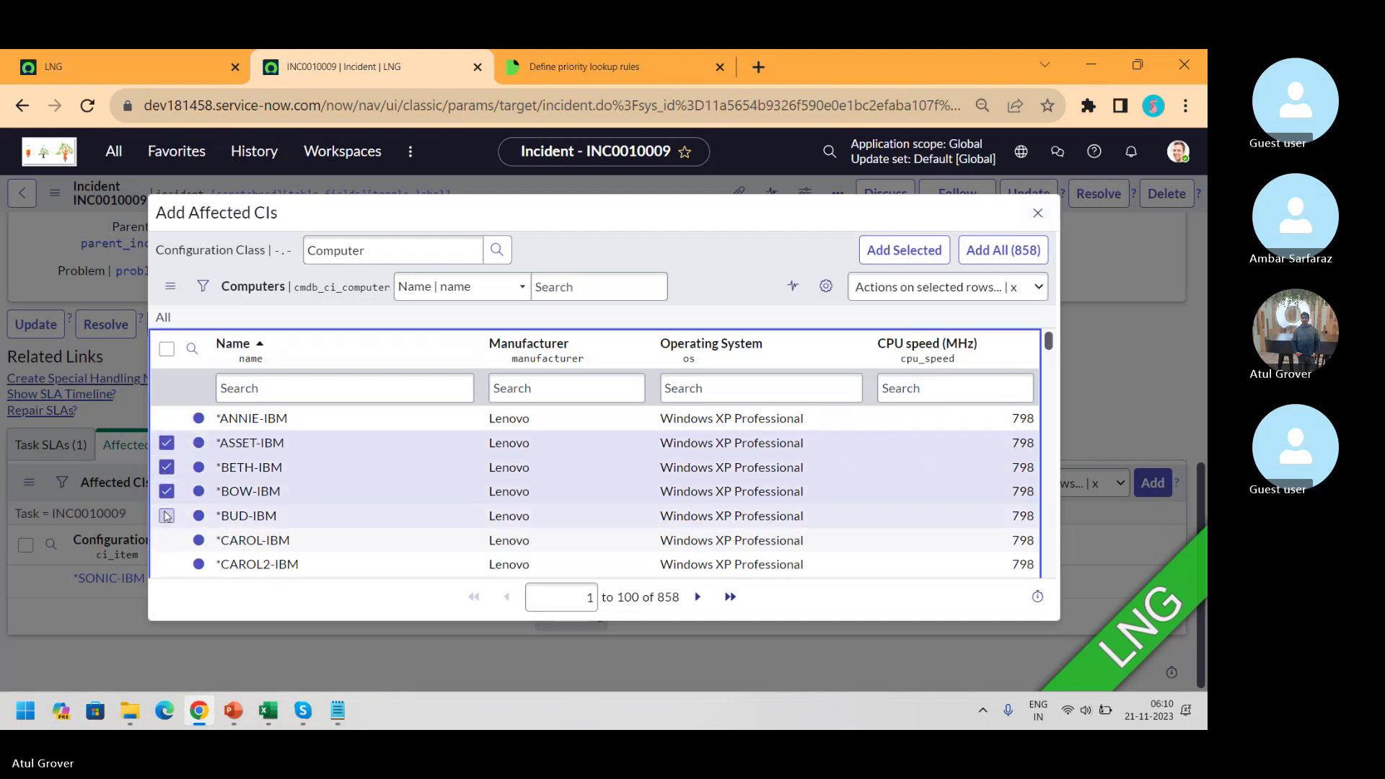
pyautogui.click(899, 250)
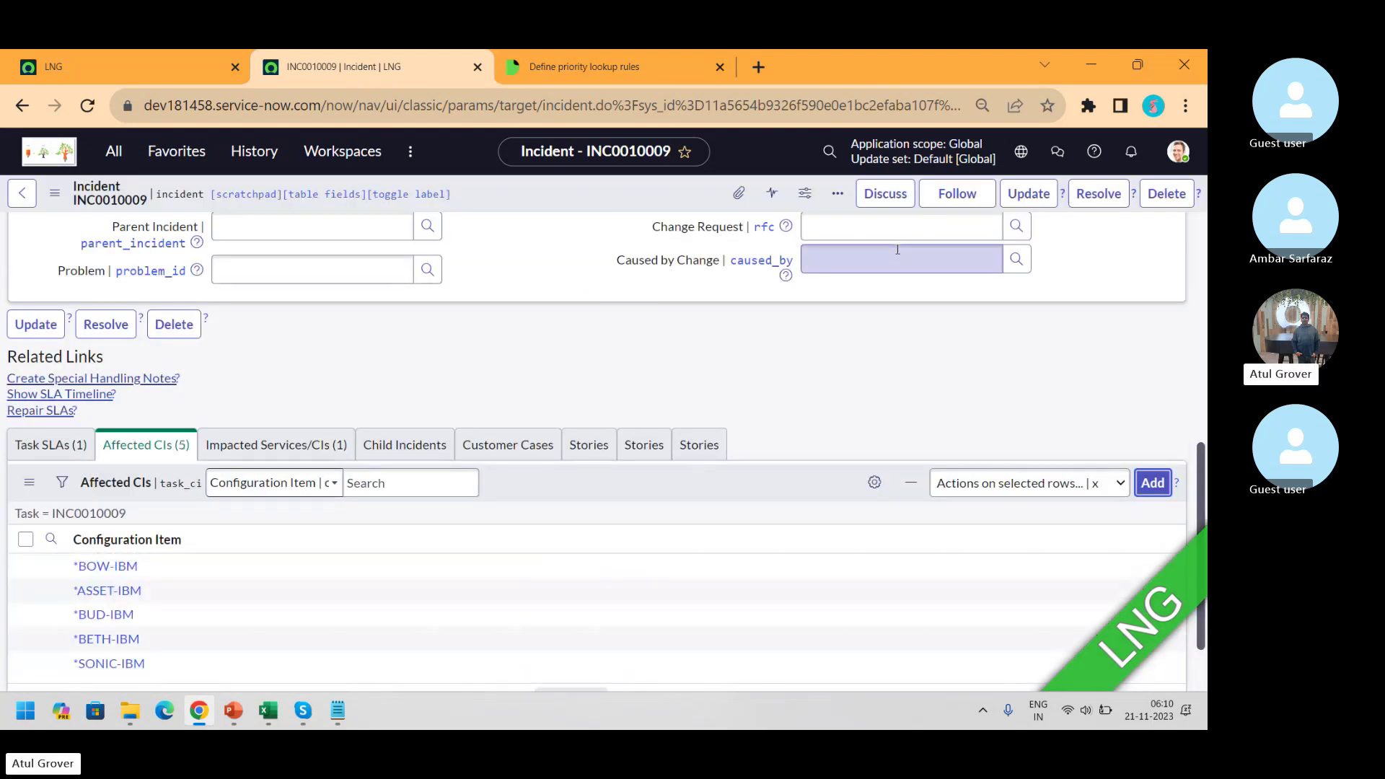
pyautogui.rightClick(676, 190)
pyautogui.click(707, 199)
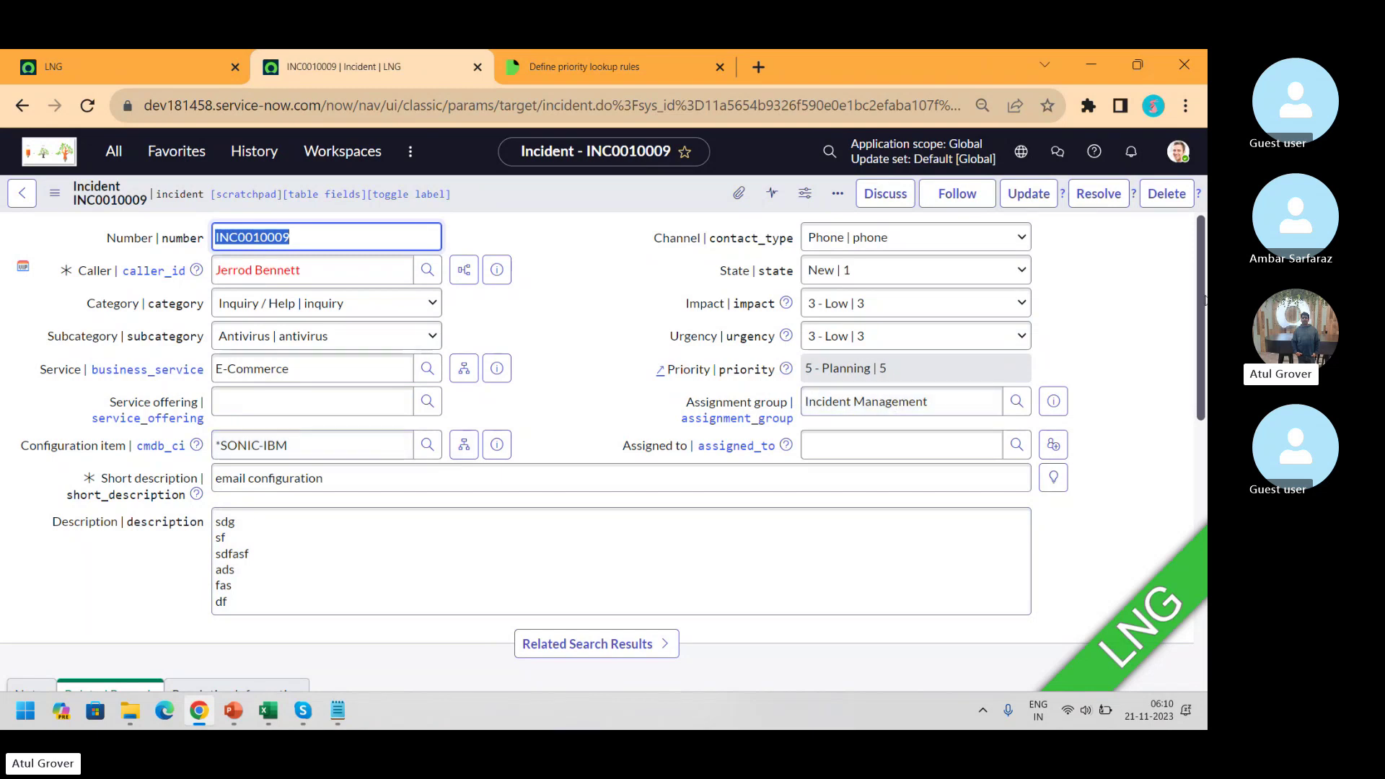
# - Find configuration items starting with "black" and add the Blackberry service to the incident's Impacted Services/CIs
pyautogui.moveTo(1204, 300); pyautogui.dragTo(1203, 572)
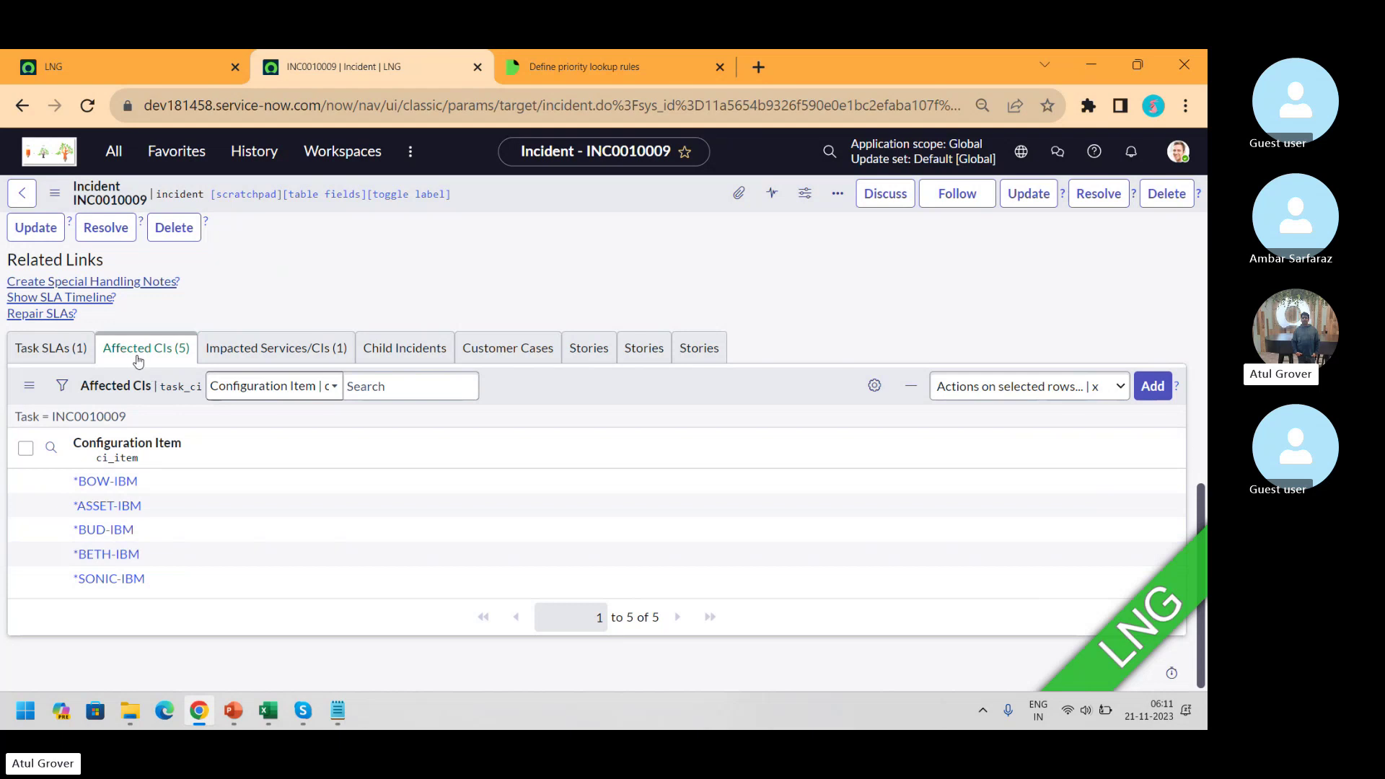
pyautogui.click(277, 352)
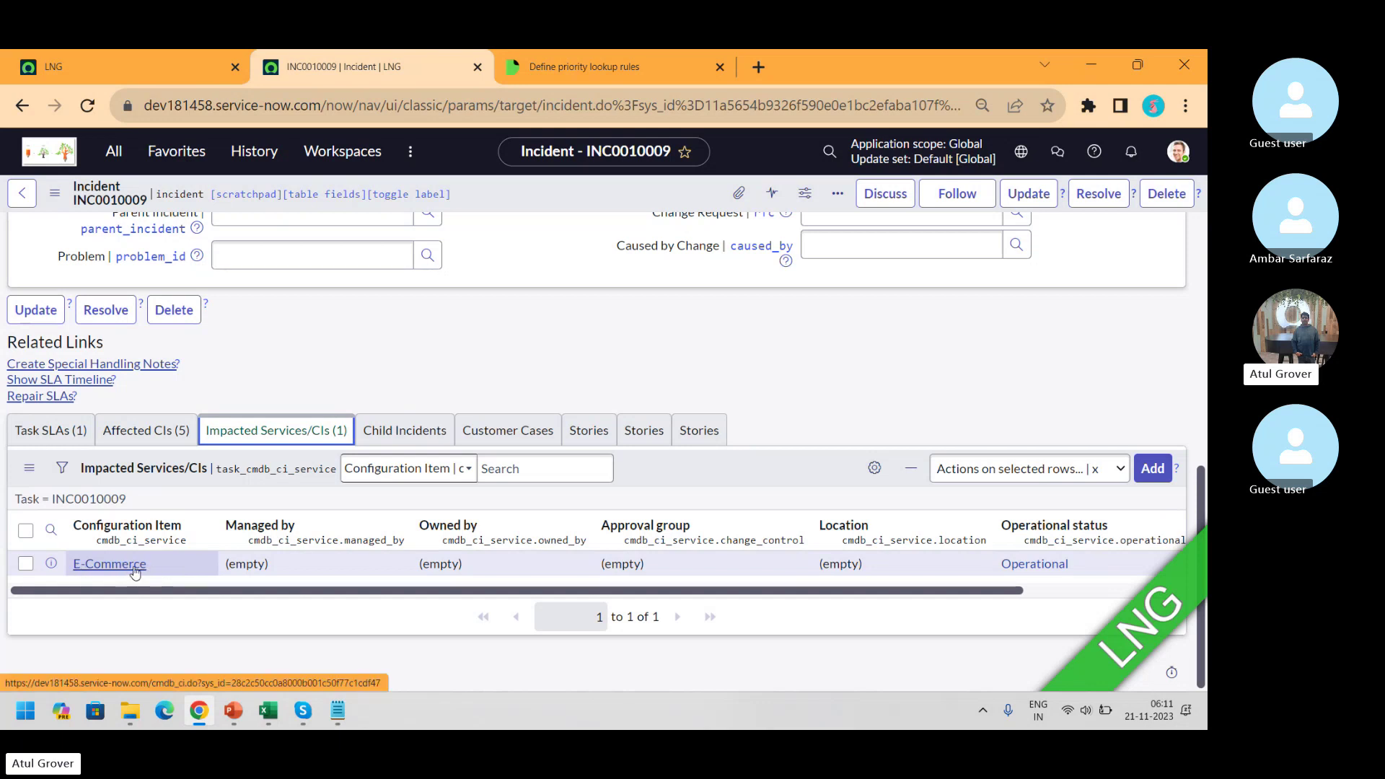
pyautogui.click(1152, 469)
pyautogui.click(260, 390)
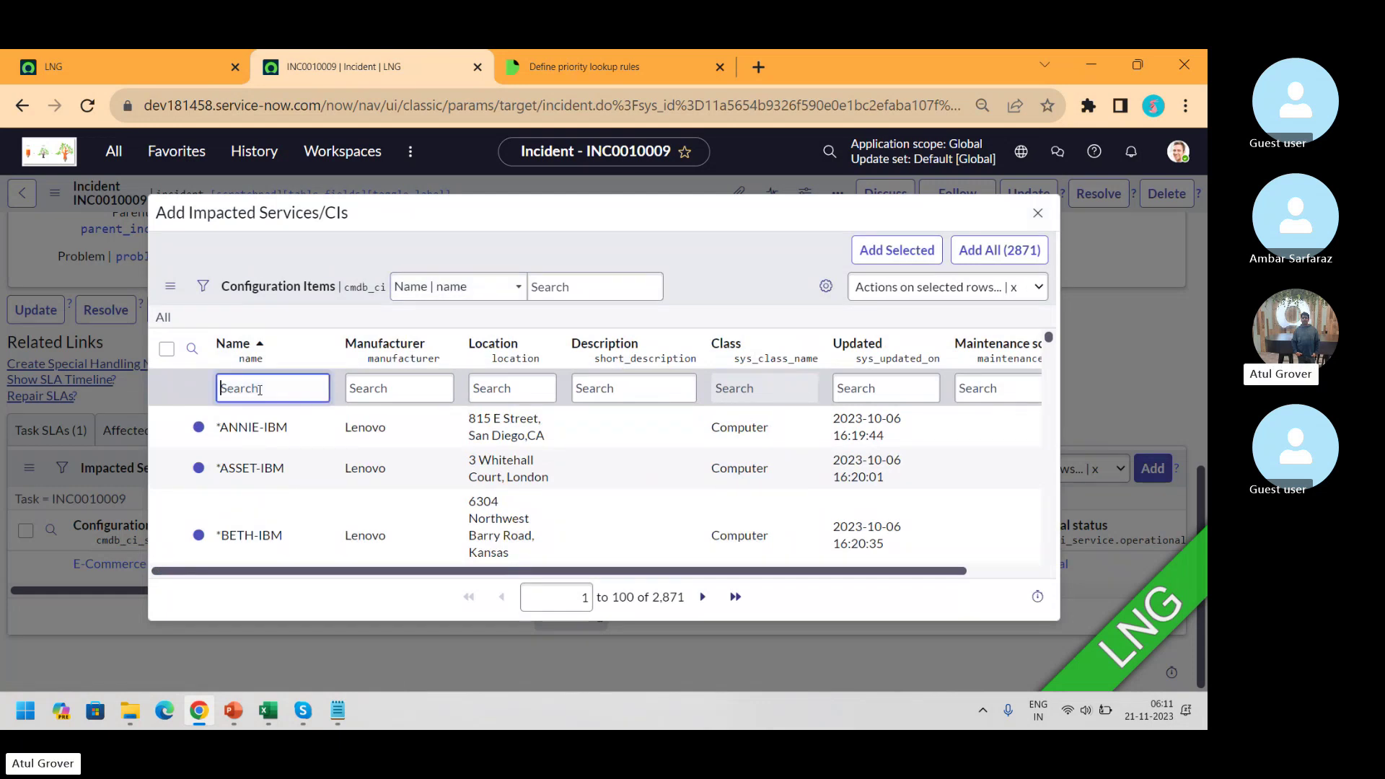
pyautogui.write('bla')
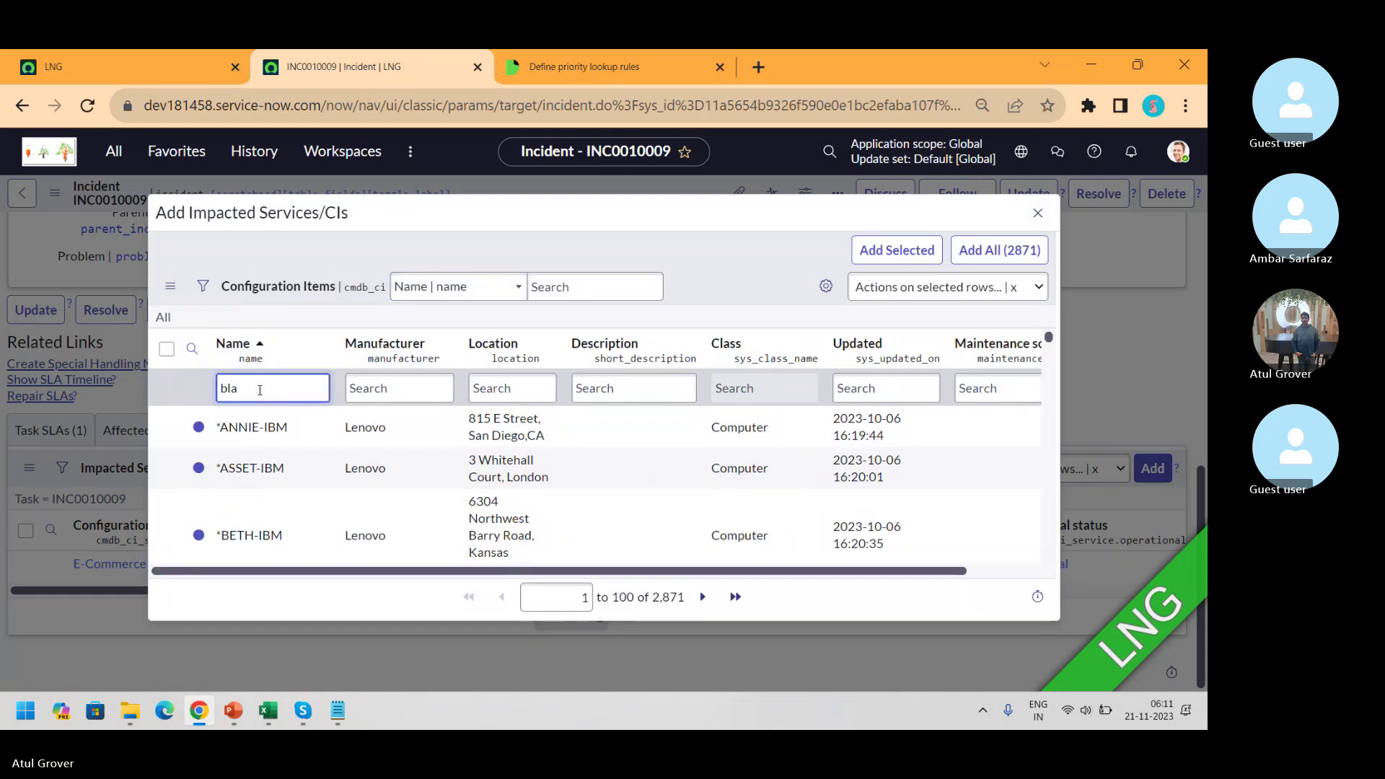
pyautogui.write('ck')
pyautogui.press('Return')
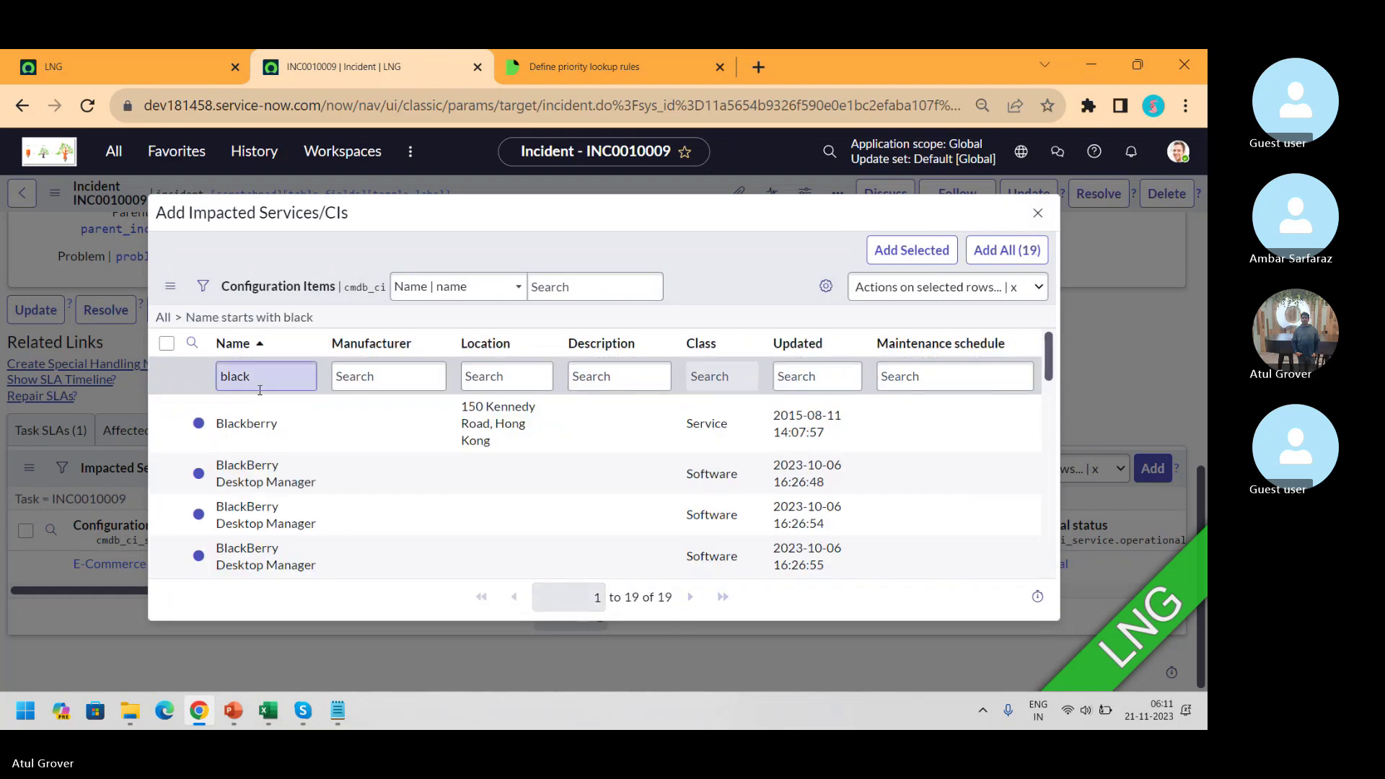
pyautogui.click(166, 425)
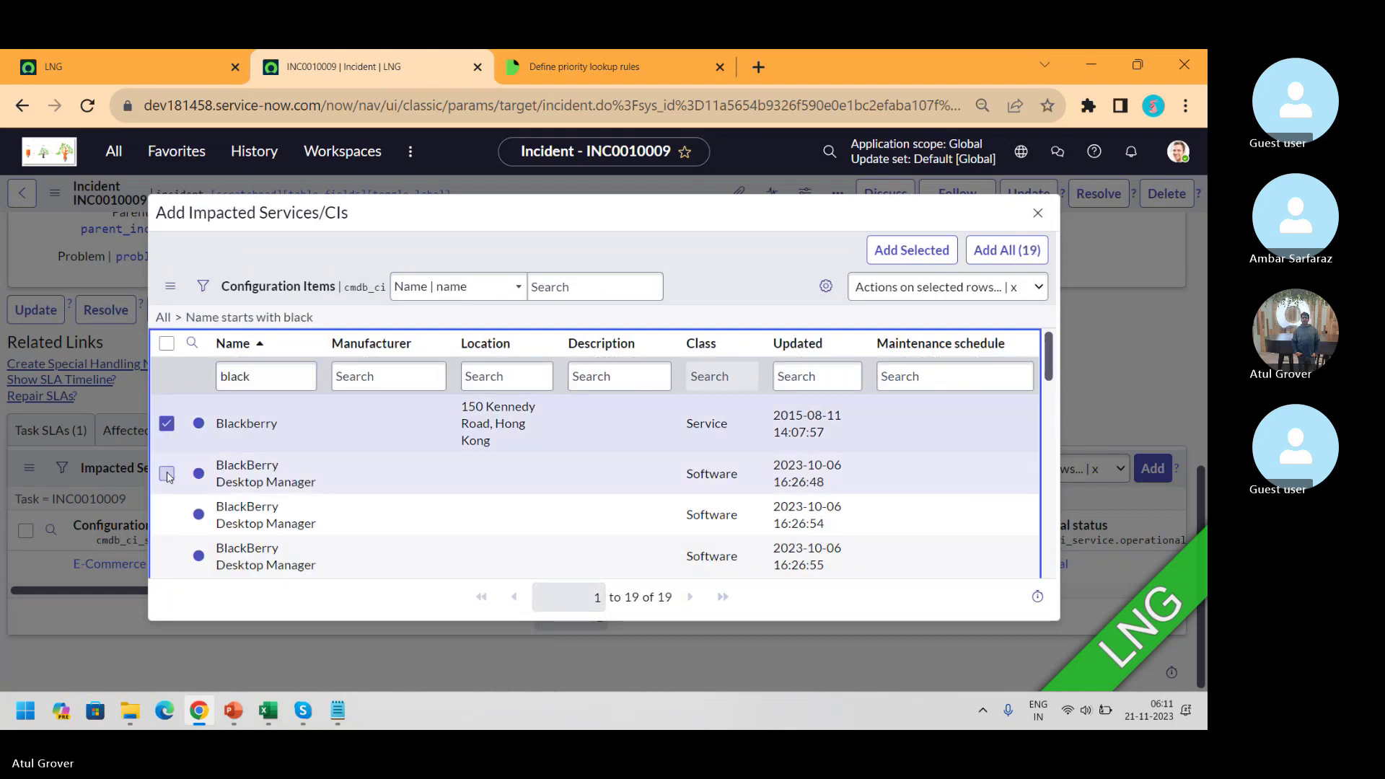
pyautogui.click(938, 249)
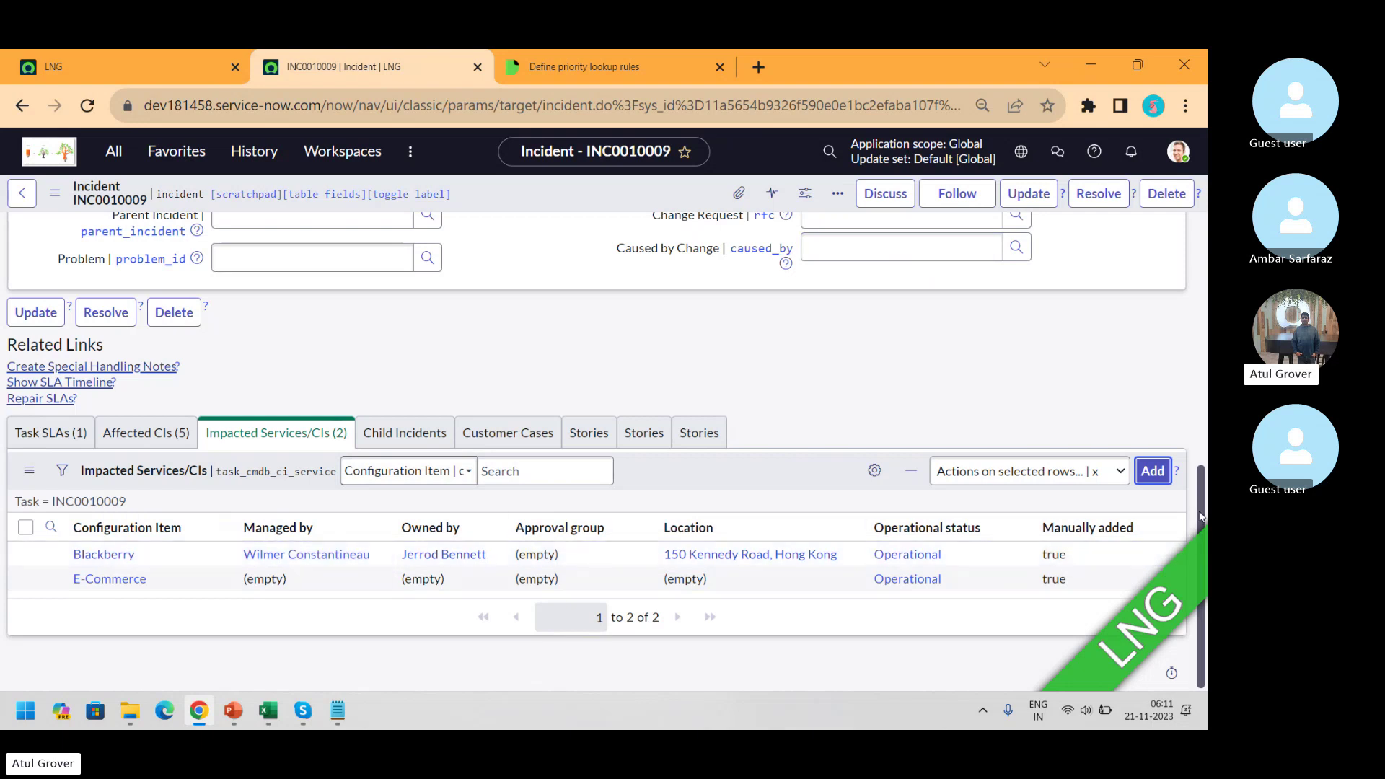
# - View the *SONIC-IBM configuration item in Dependency Views, close the priority lookup rules page and return to the incident
pyautogui.scroll(10, 1199, 511)
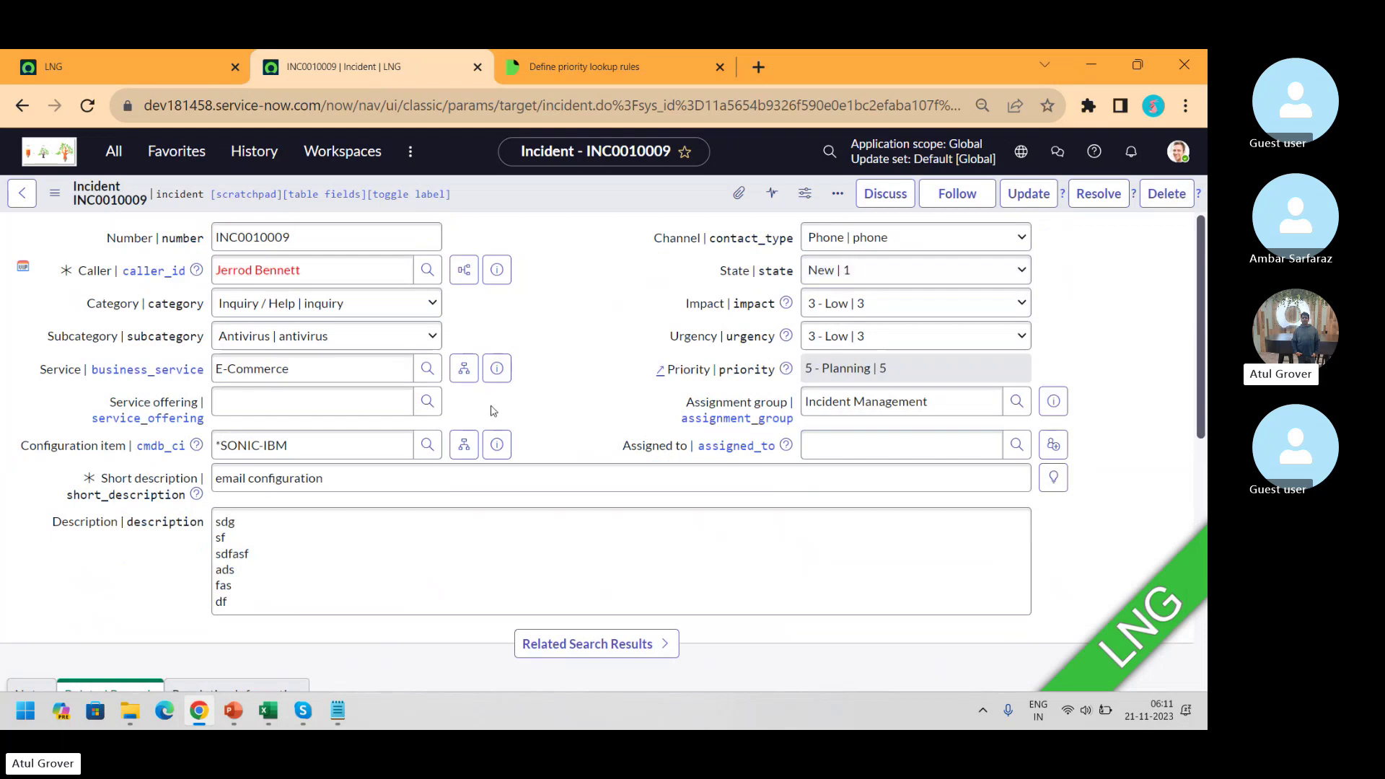
pyautogui.click(464, 447)
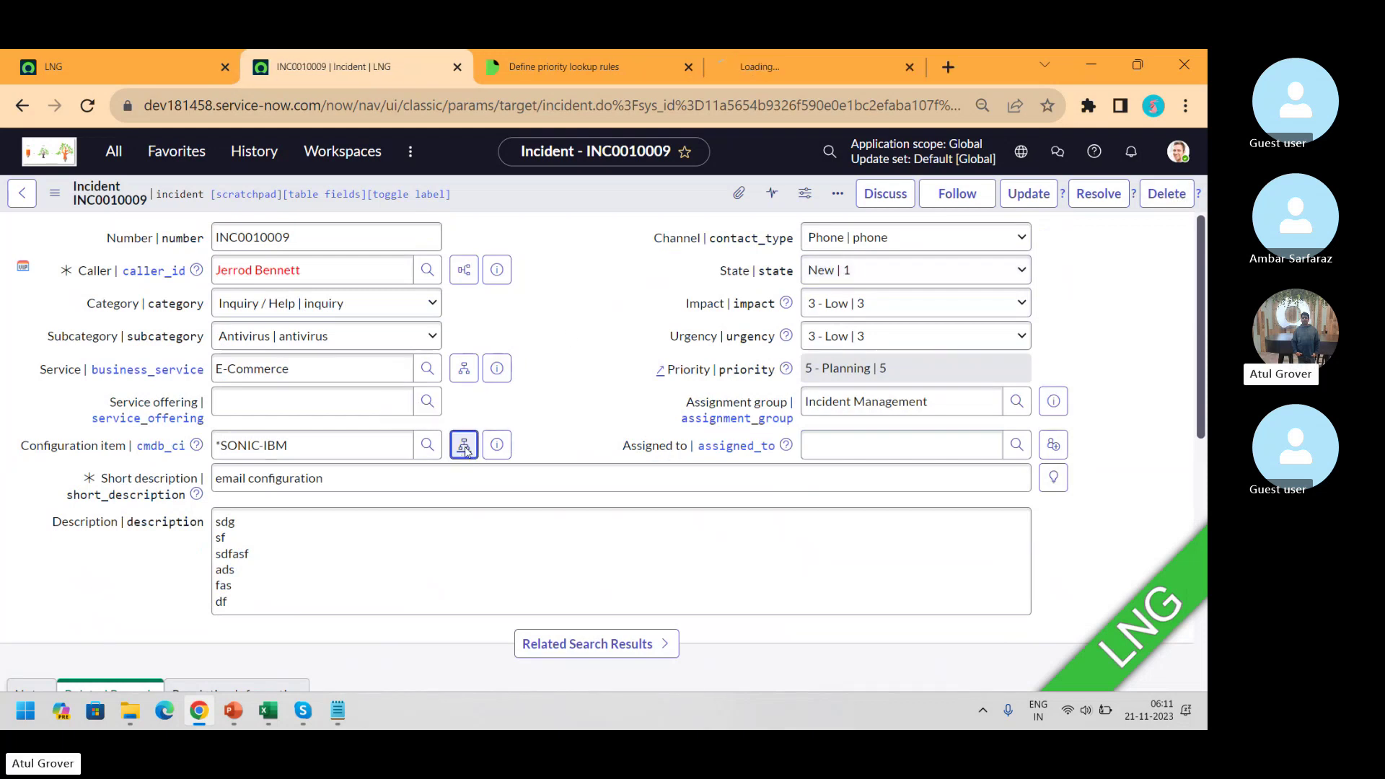
pyautogui.click(687, 67)
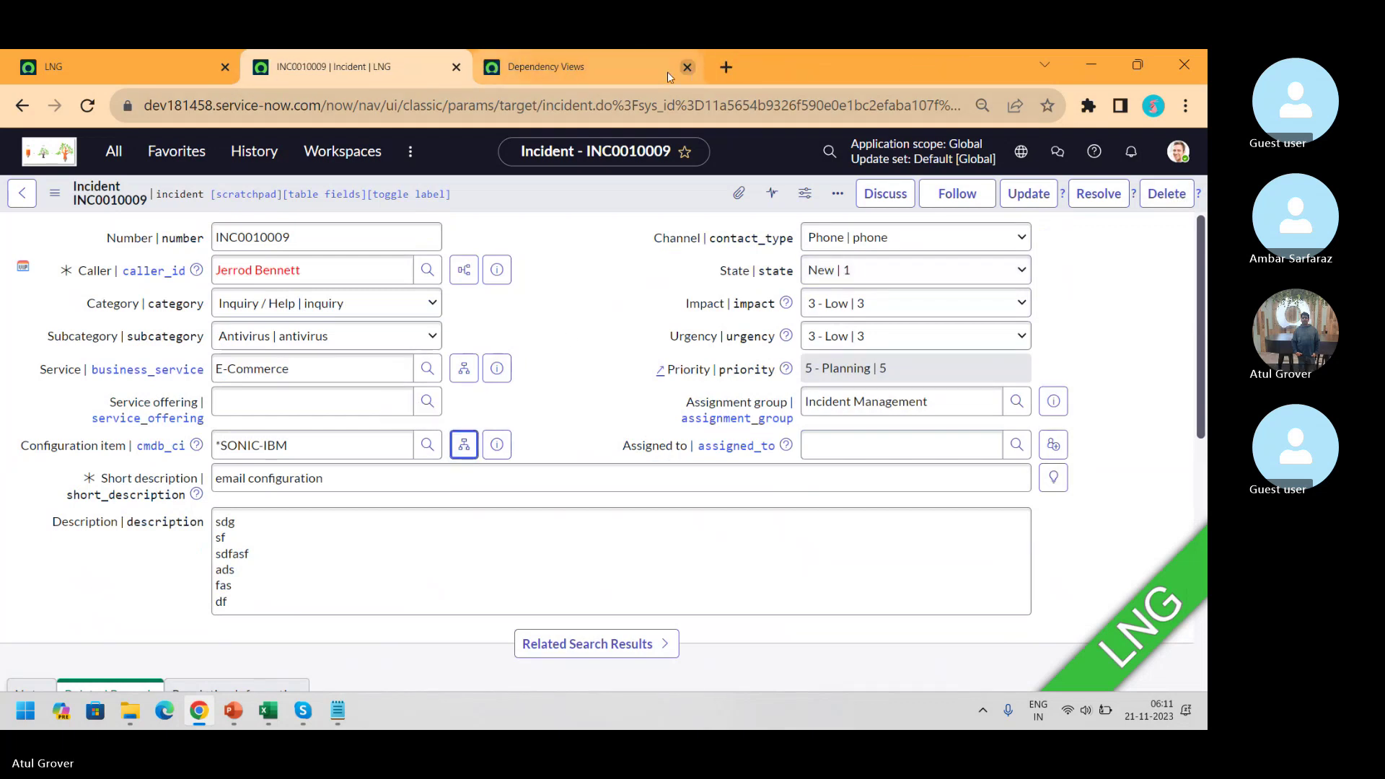
pyautogui.click(569, 76)
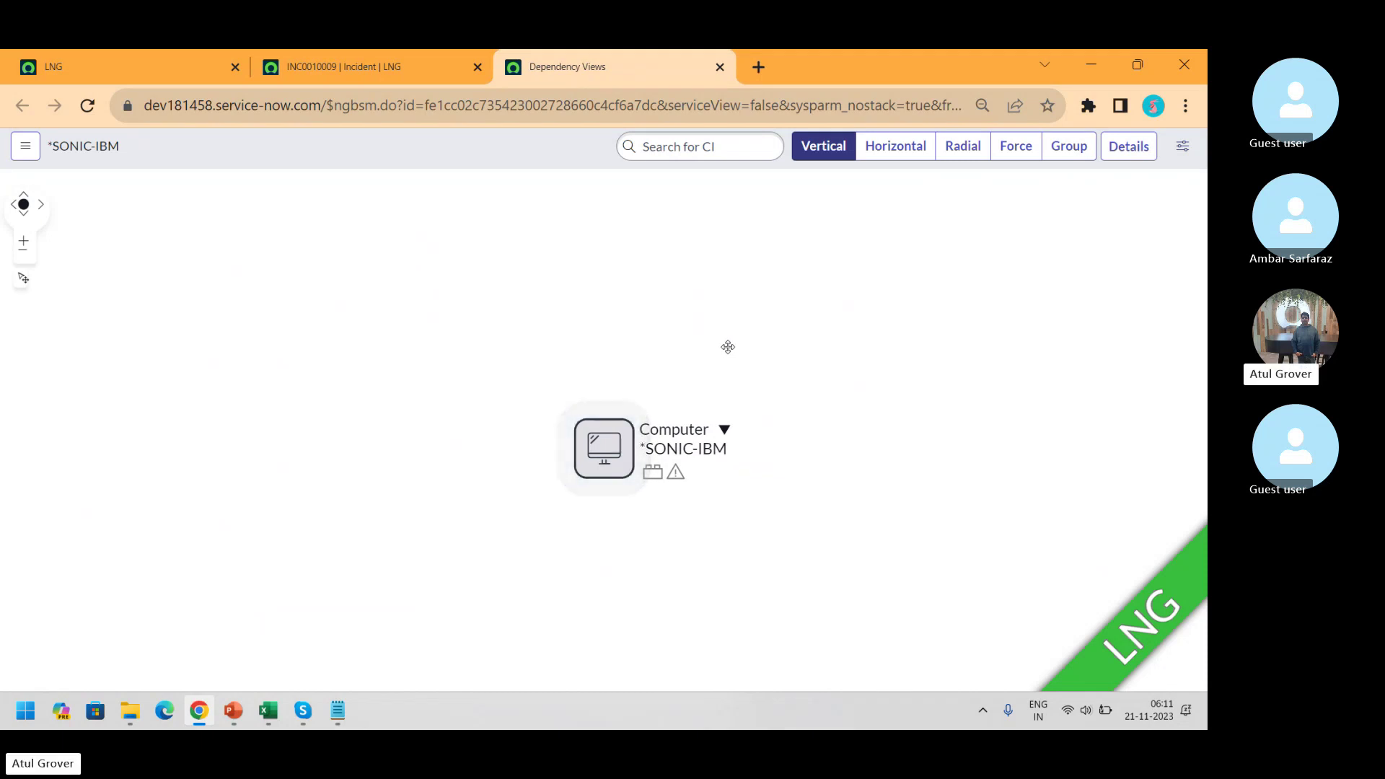
pyautogui.click(397, 76)
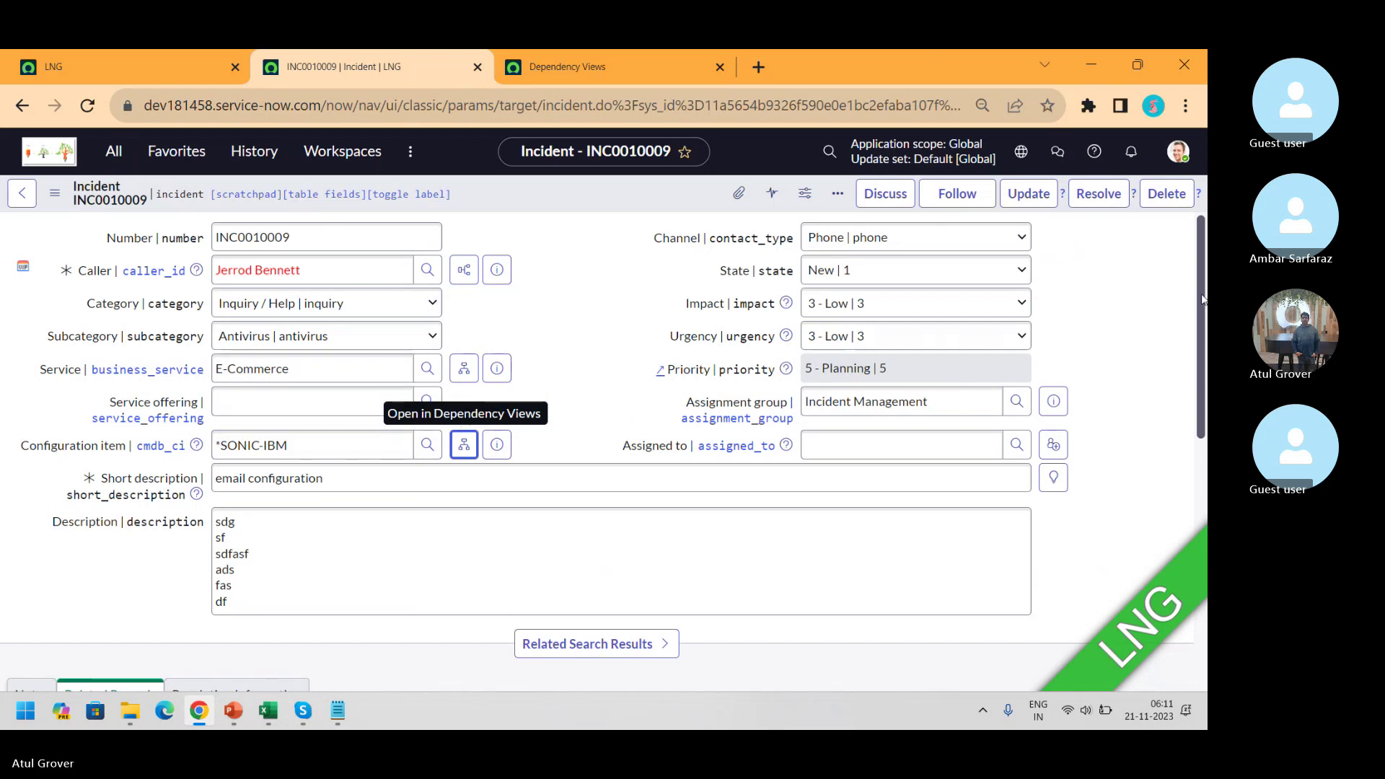
# - Check the Impacted Services/CIs list and return to the Task SLAs list before going back to the incident's main fields
pyautogui.moveTo(1204, 336); pyautogui.dragTo(1198, 580)
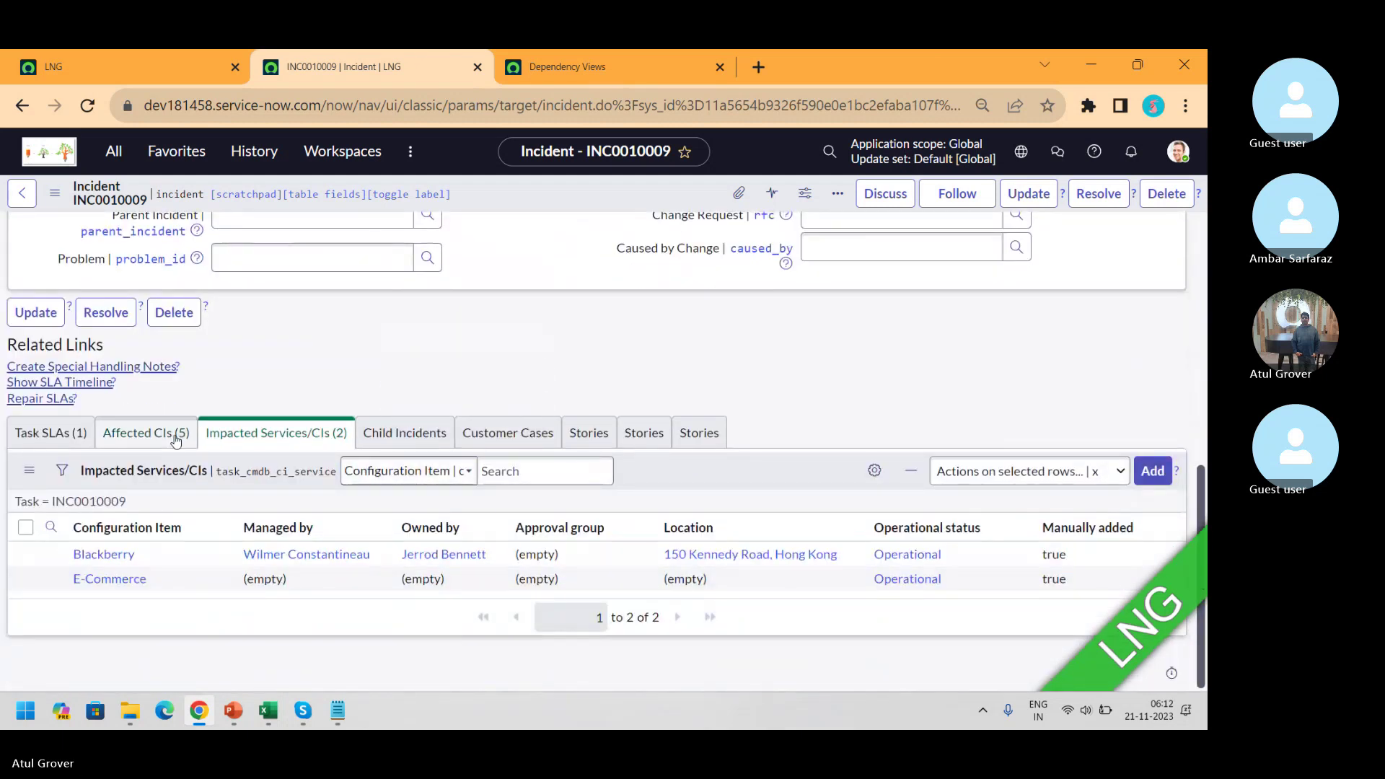
pyautogui.click(26, 435)
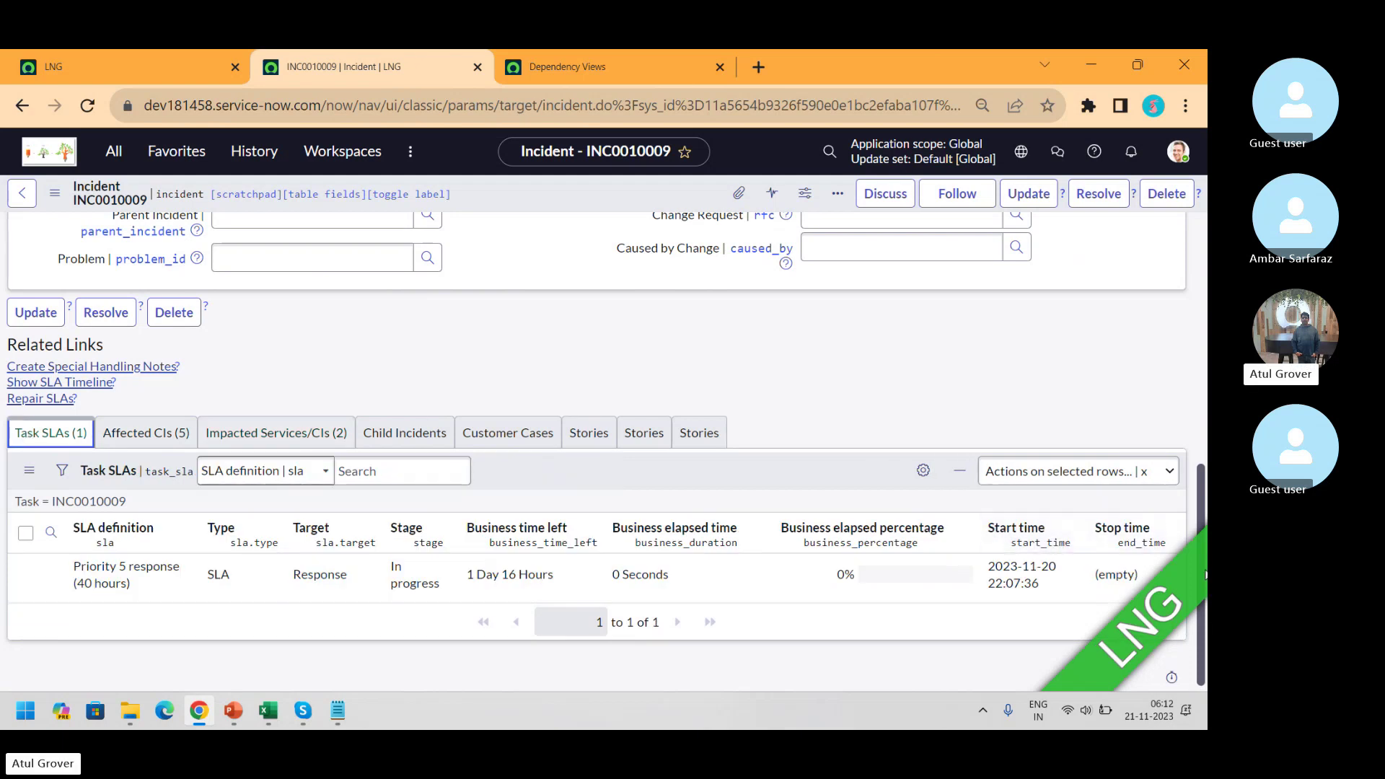
pyautogui.moveTo(1203, 635); pyautogui.dragTo(1206, 246)
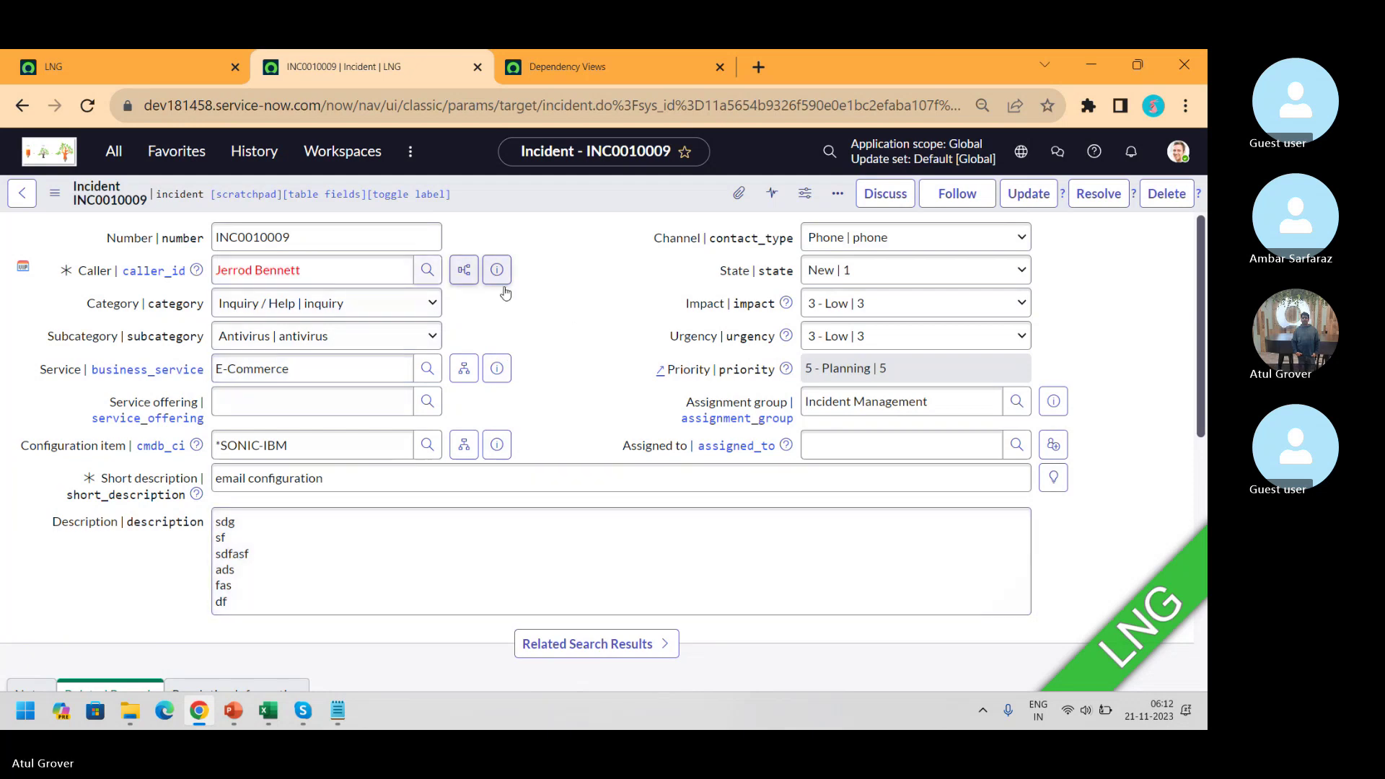
# - Open the Self-Service Incidents list and start a new incident record in that view
pyautogui.click(113, 151)
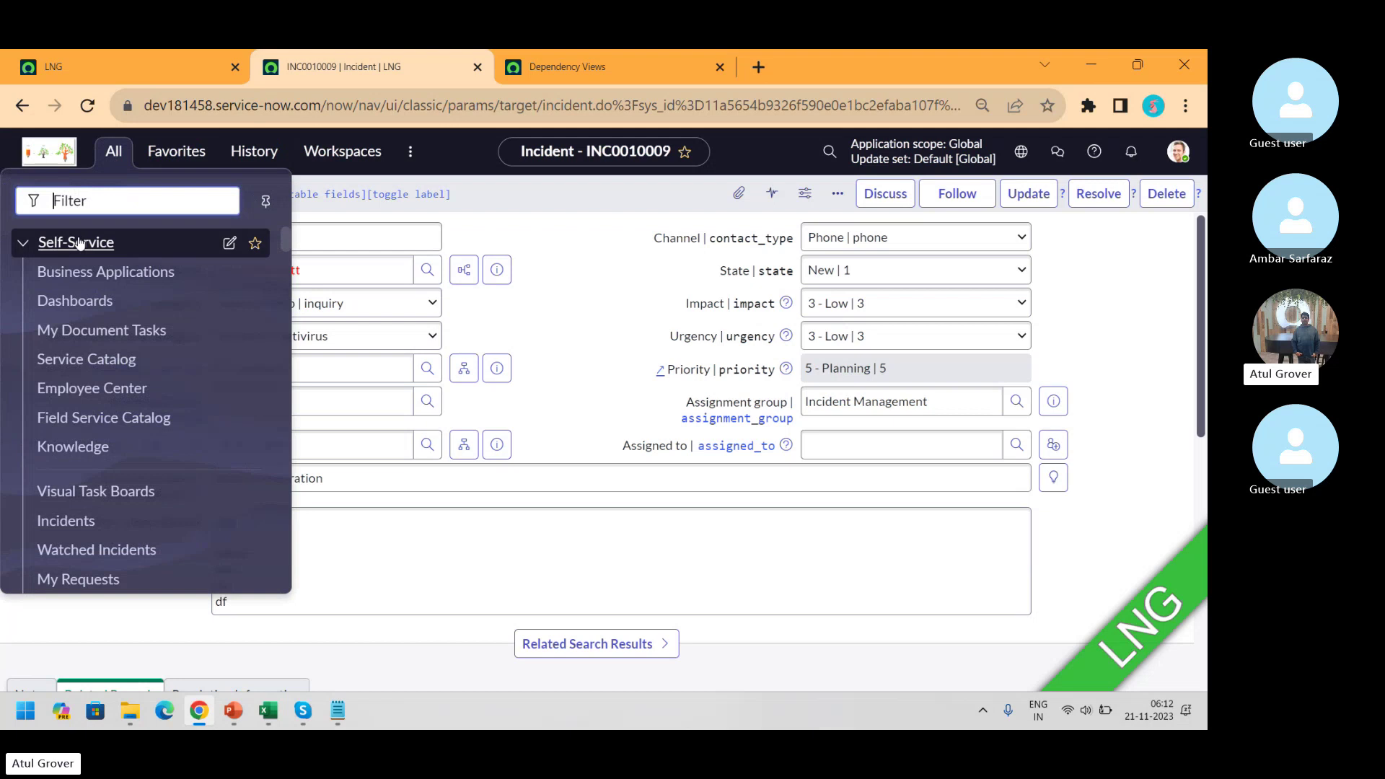
pyautogui.click(80, 243)
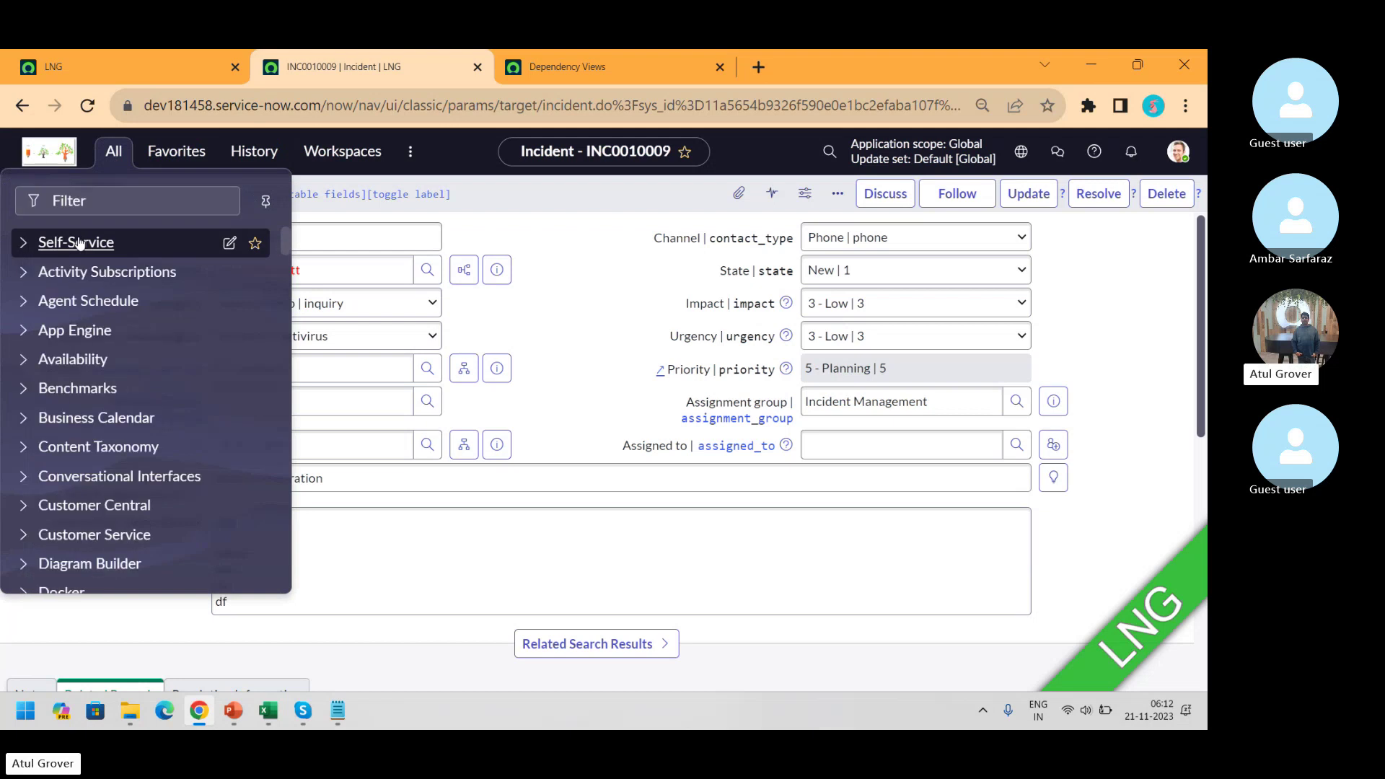
pyautogui.click(80, 243)
pyautogui.click(68, 528)
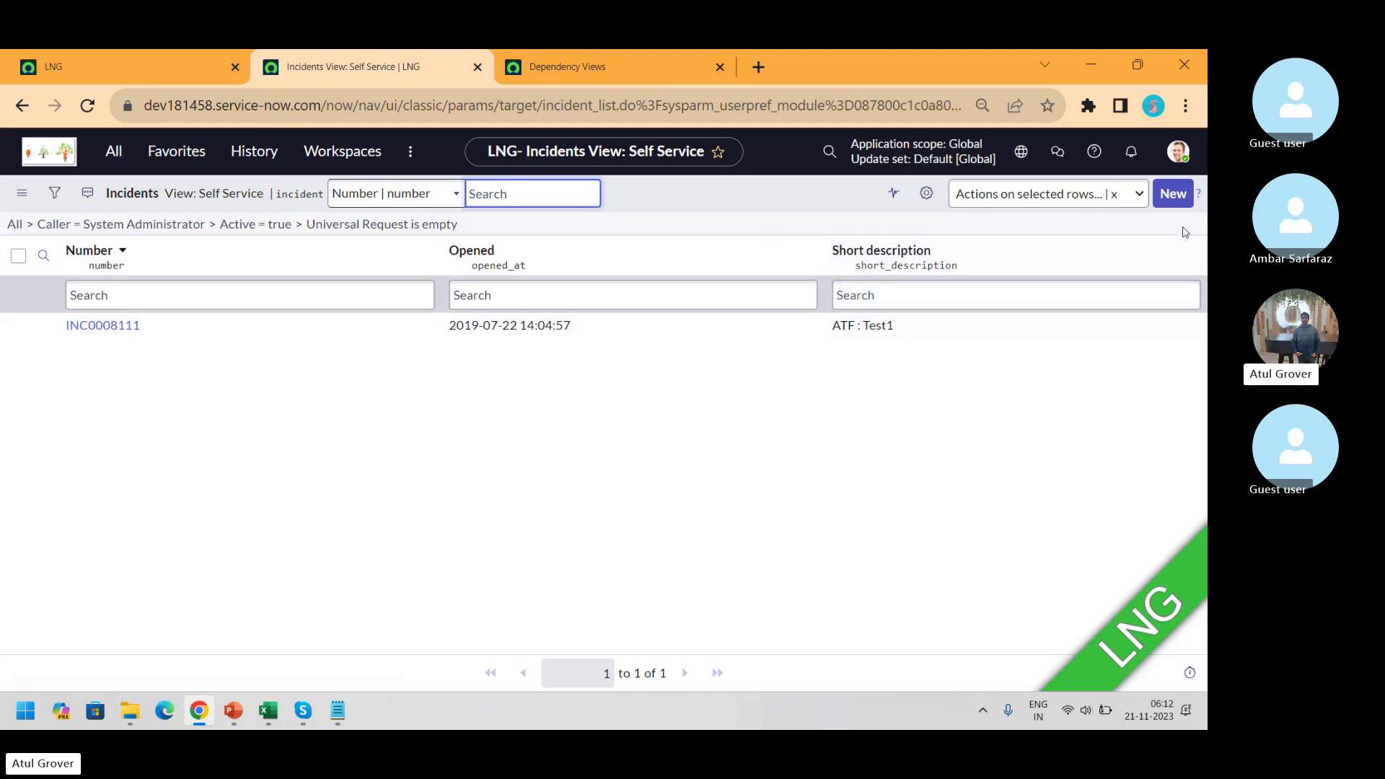
pyautogui.click(1173, 196)
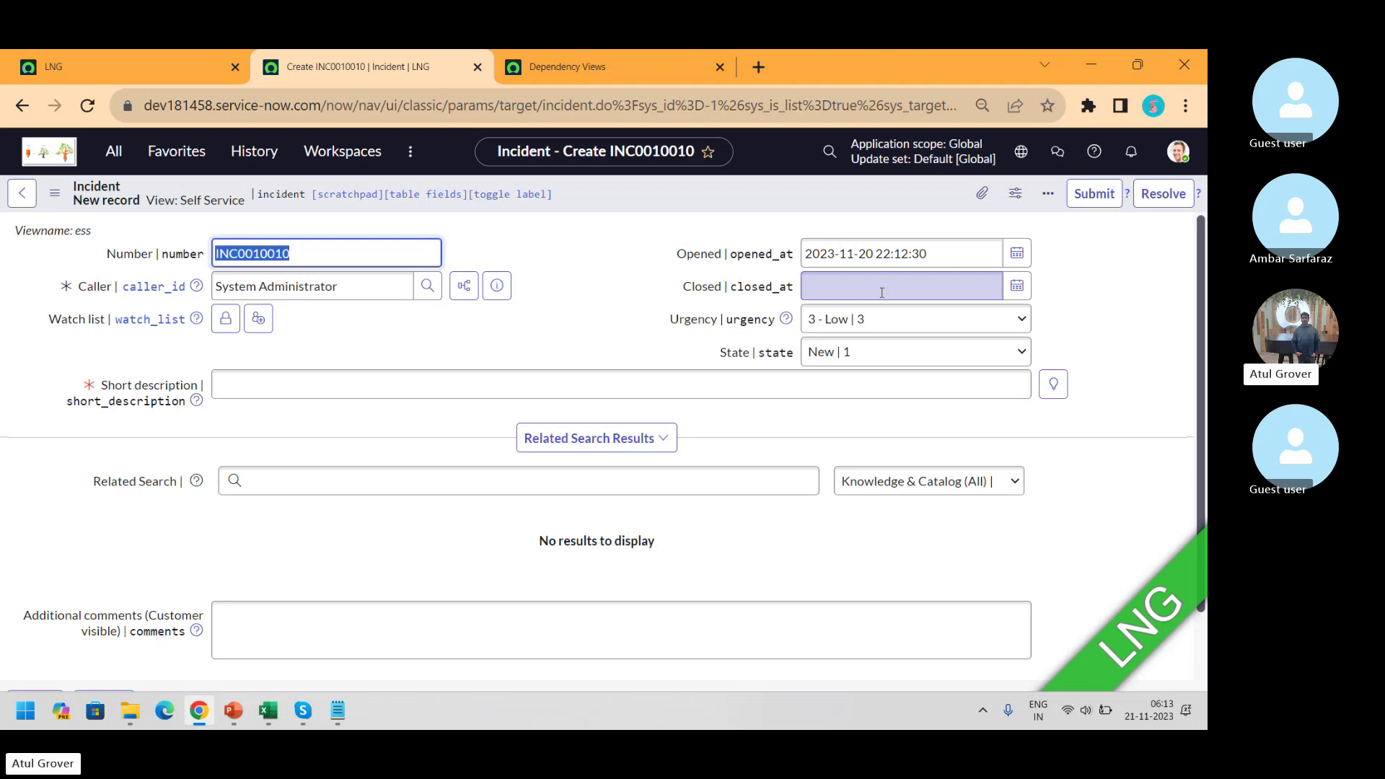
# - Switch to the ITSM_Master presentation in PowerPoint, review the Incident Management slides and return to the new incident form in ServiceNow
pyautogui.hotkey('alt', 'Tab')
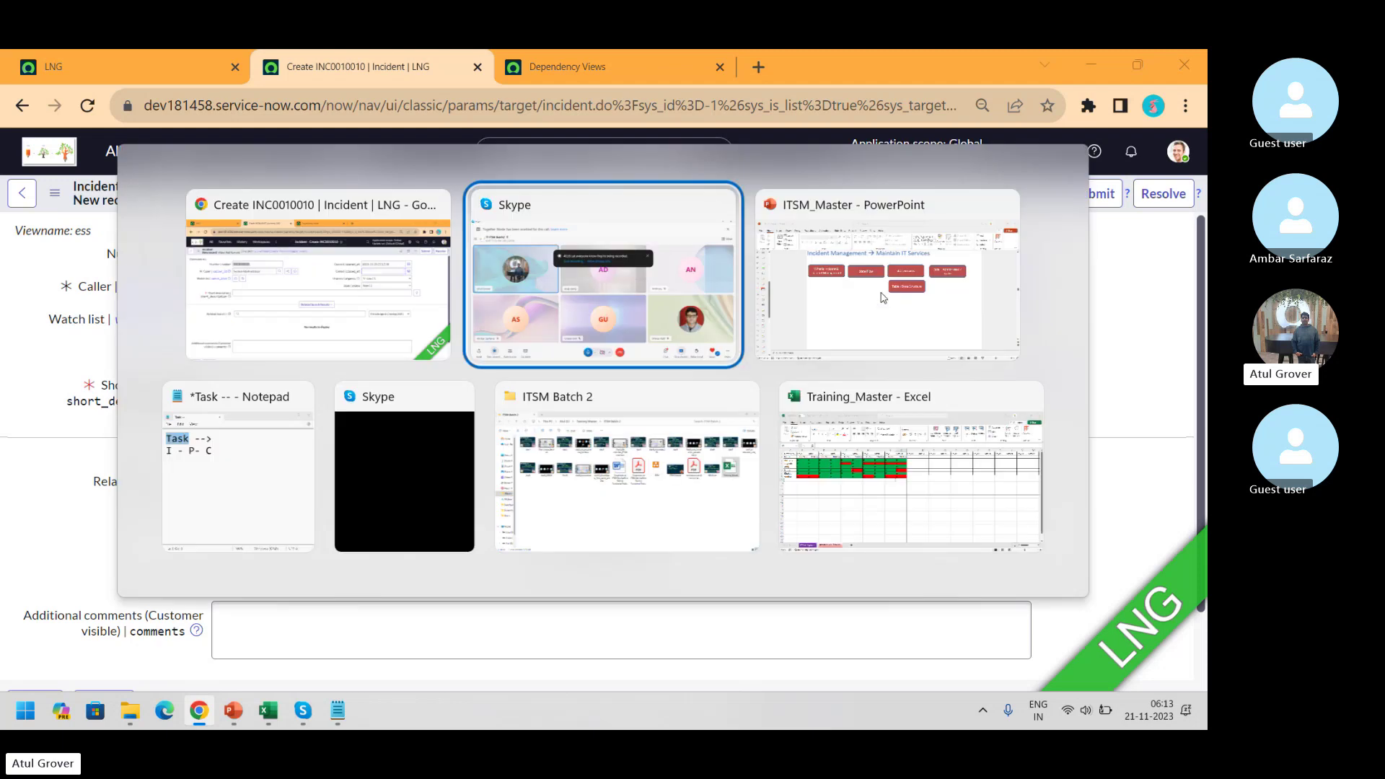
pyautogui.click(883, 297)
pyautogui.scroll(-1, 881, 294)
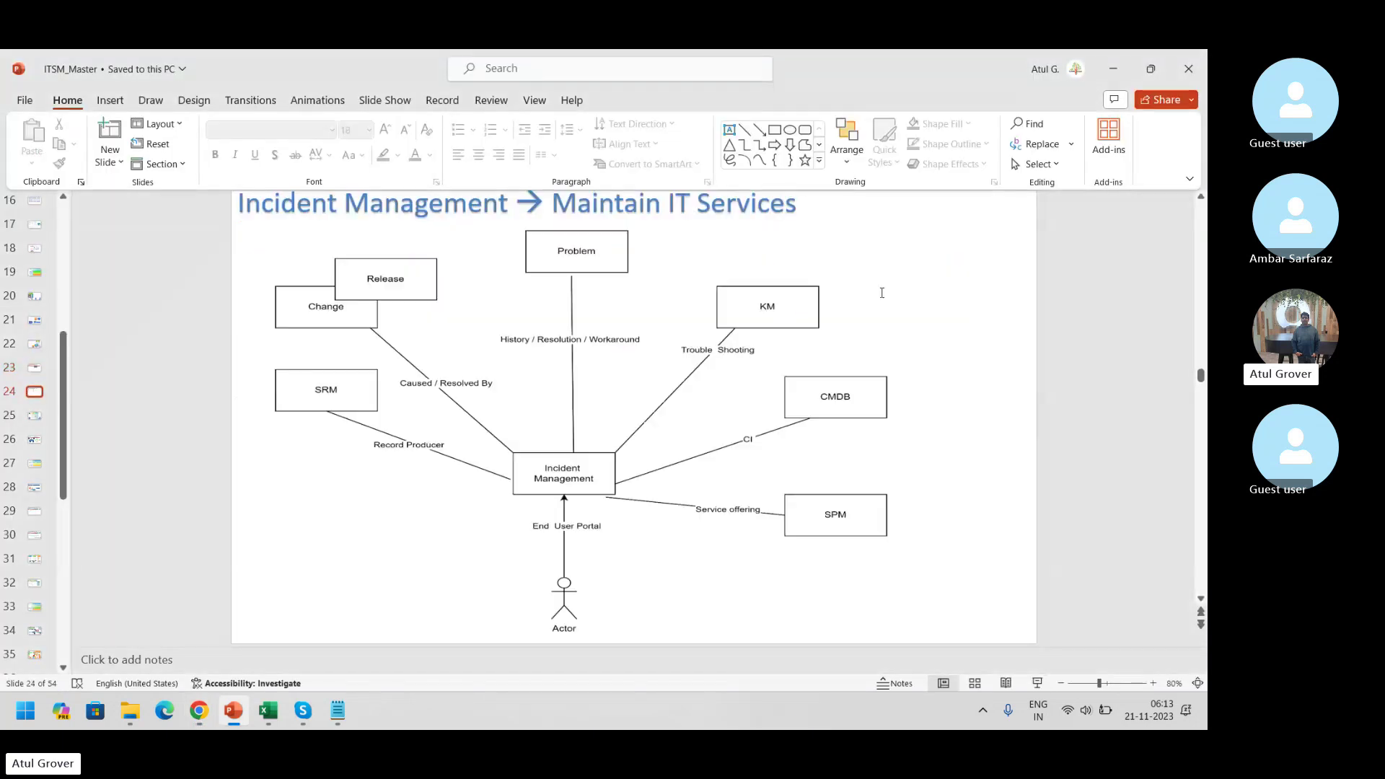
pyautogui.scroll(-2, 882, 294)
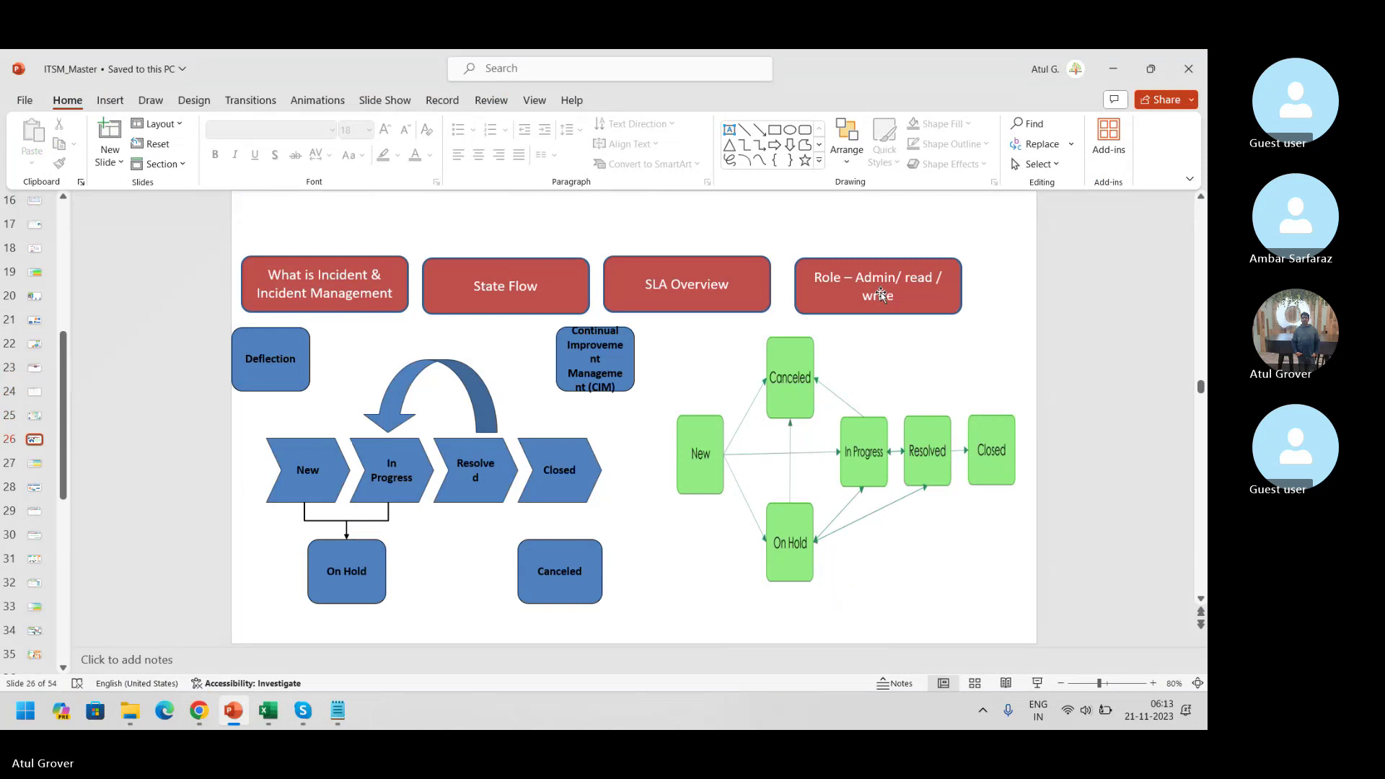
pyautogui.scroll(-1, 882, 295)
pyautogui.scroll(1, 881, 295)
pyautogui.scroll(-2, 882, 294)
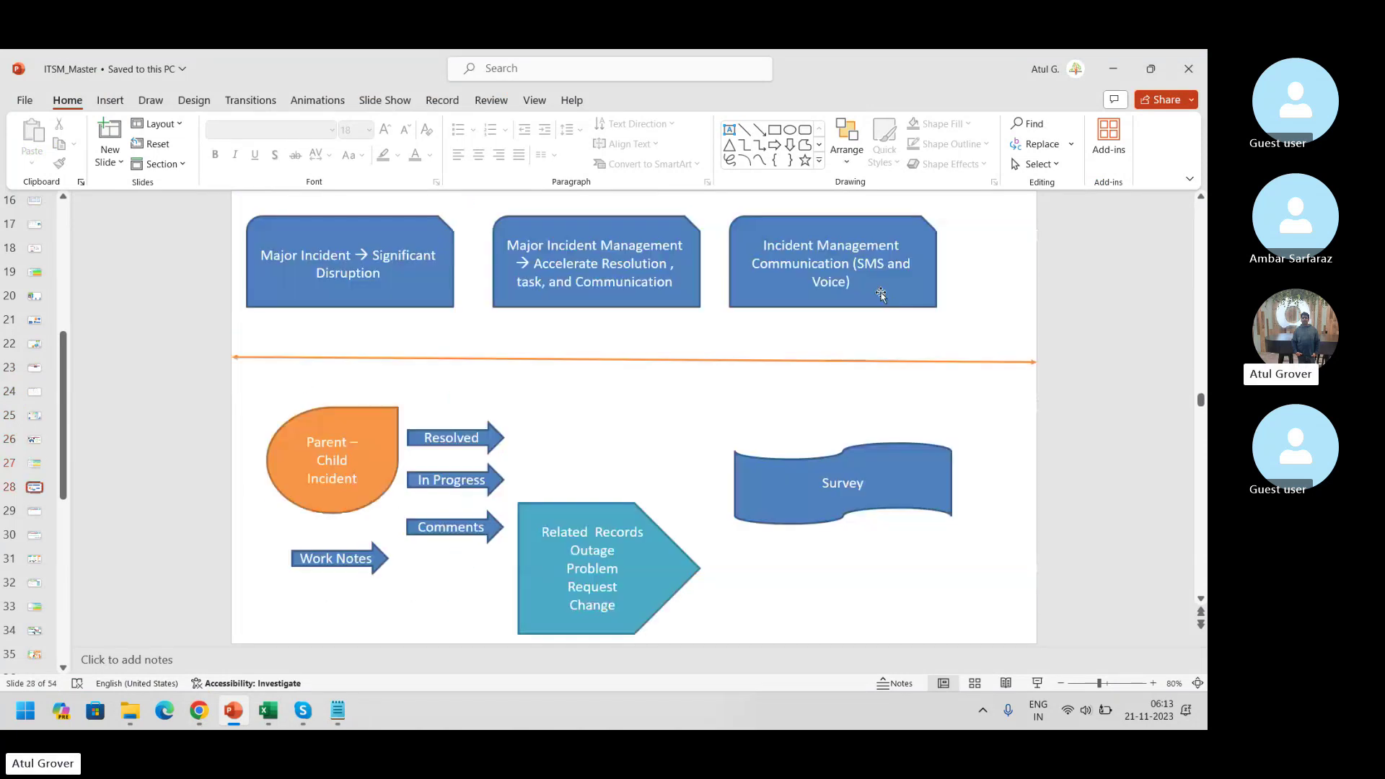
pyautogui.scroll(2, 881, 294)
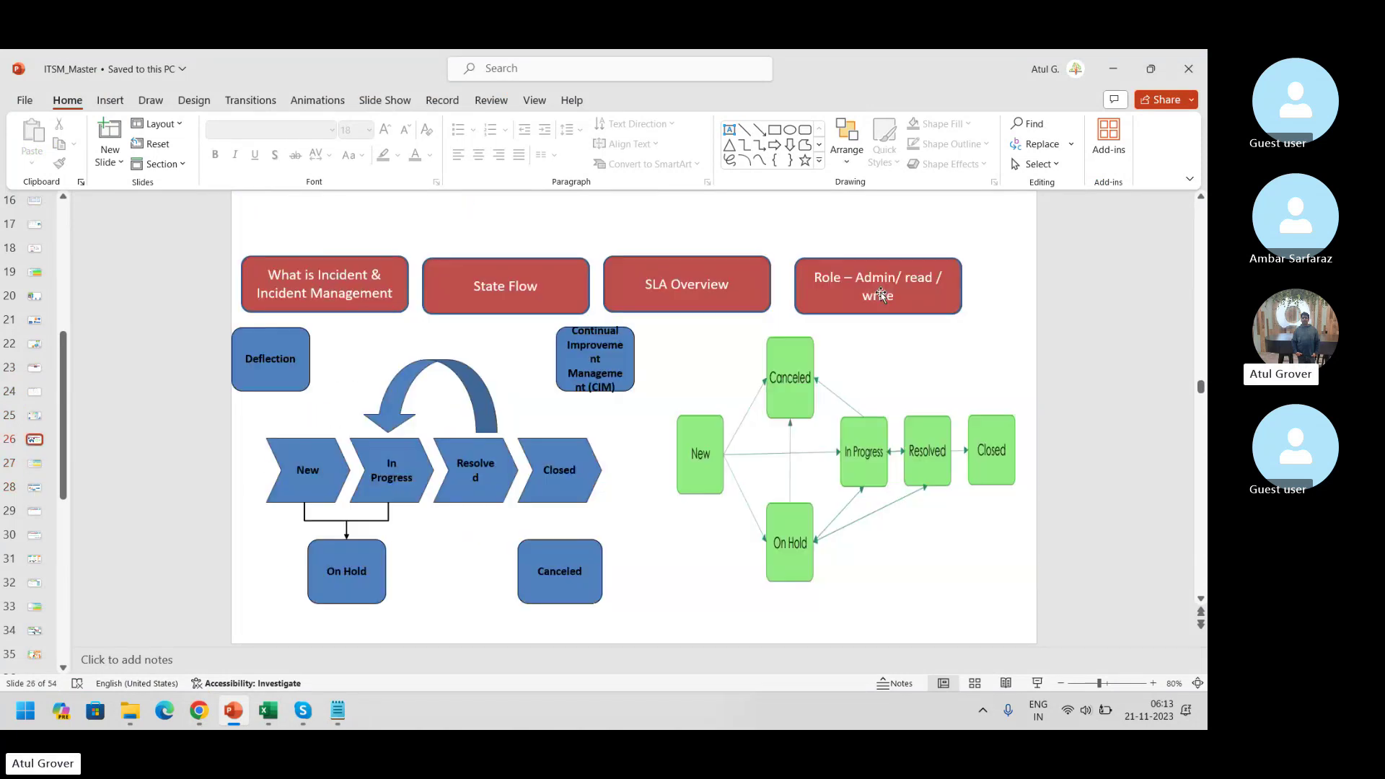
pyautogui.scroll(2, 881, 294)
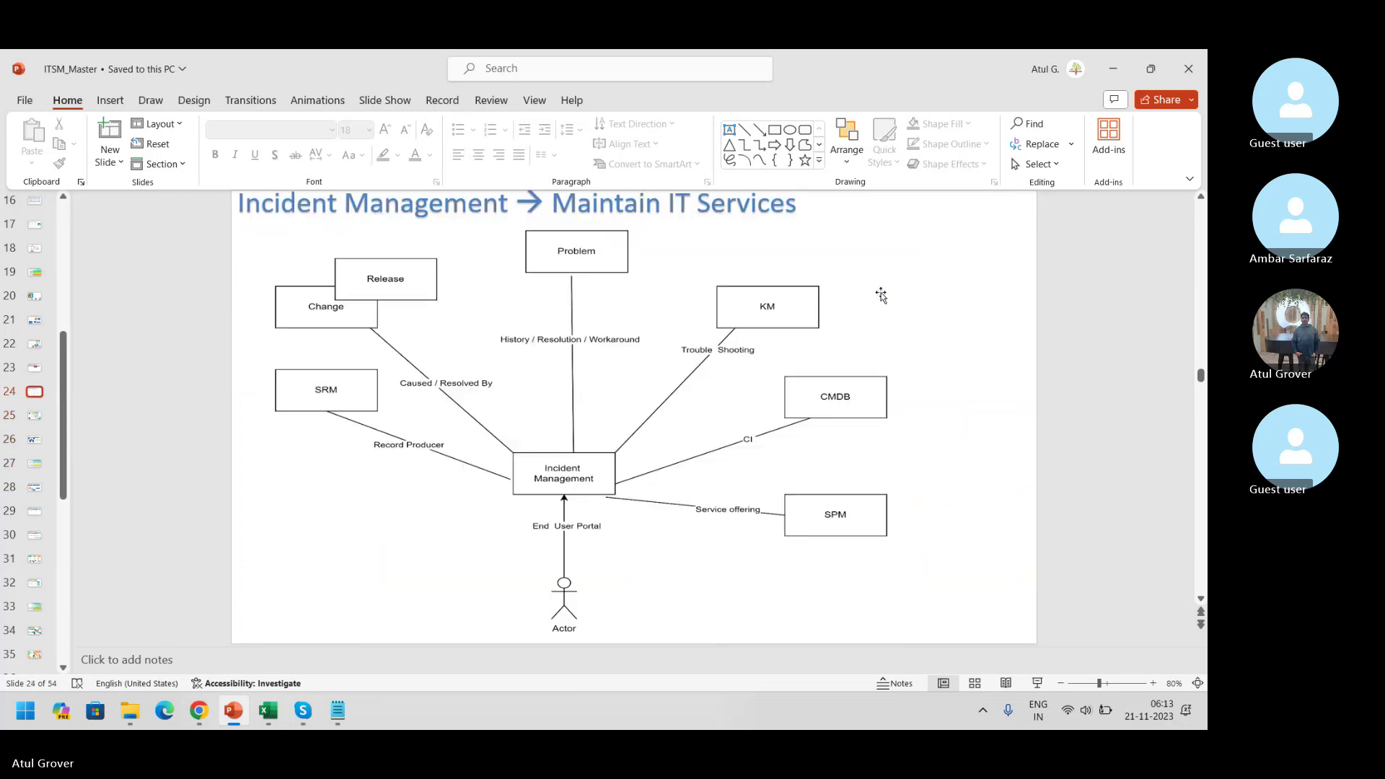
pyautogui.scroll(-1, 881, 294)
pyautogui.scroll(2, 882, 295)
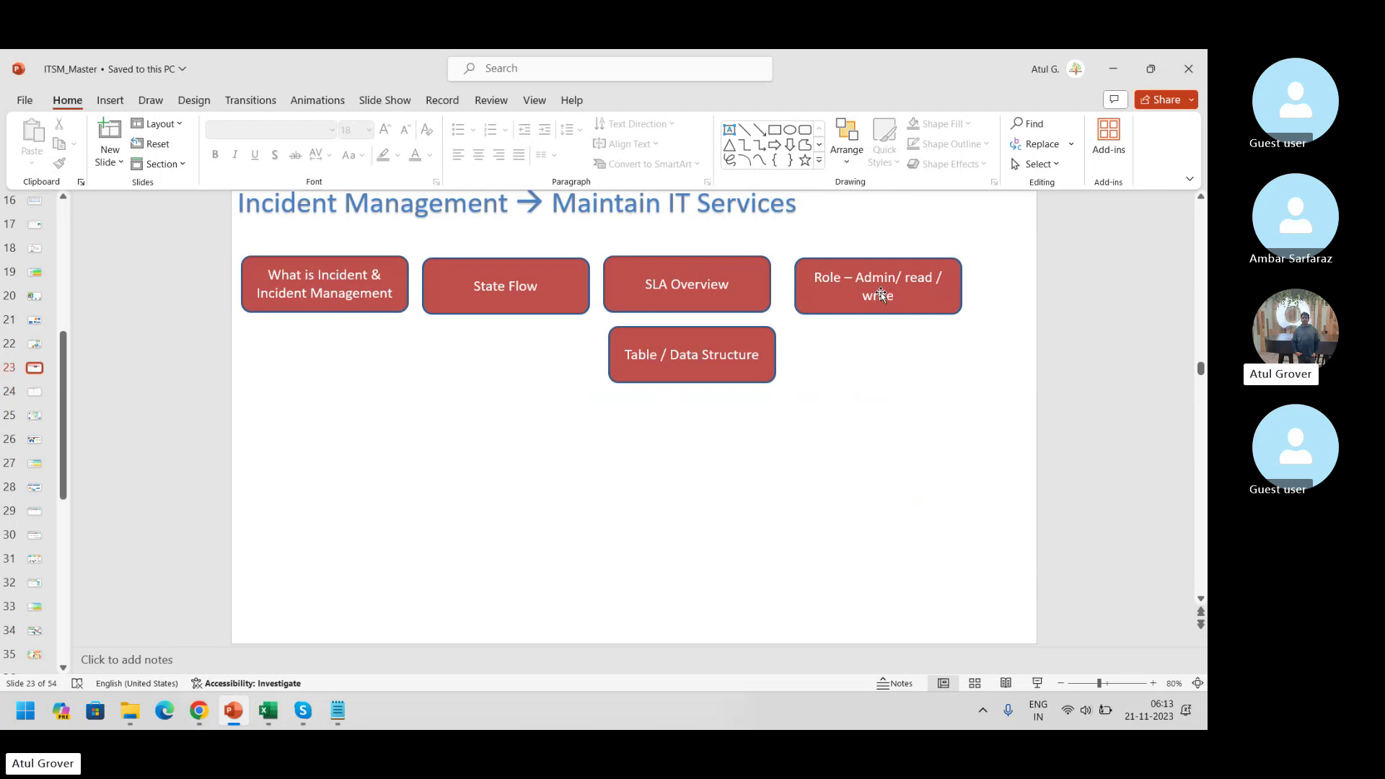
pyautogui.hotkey('alt', 'Tab')
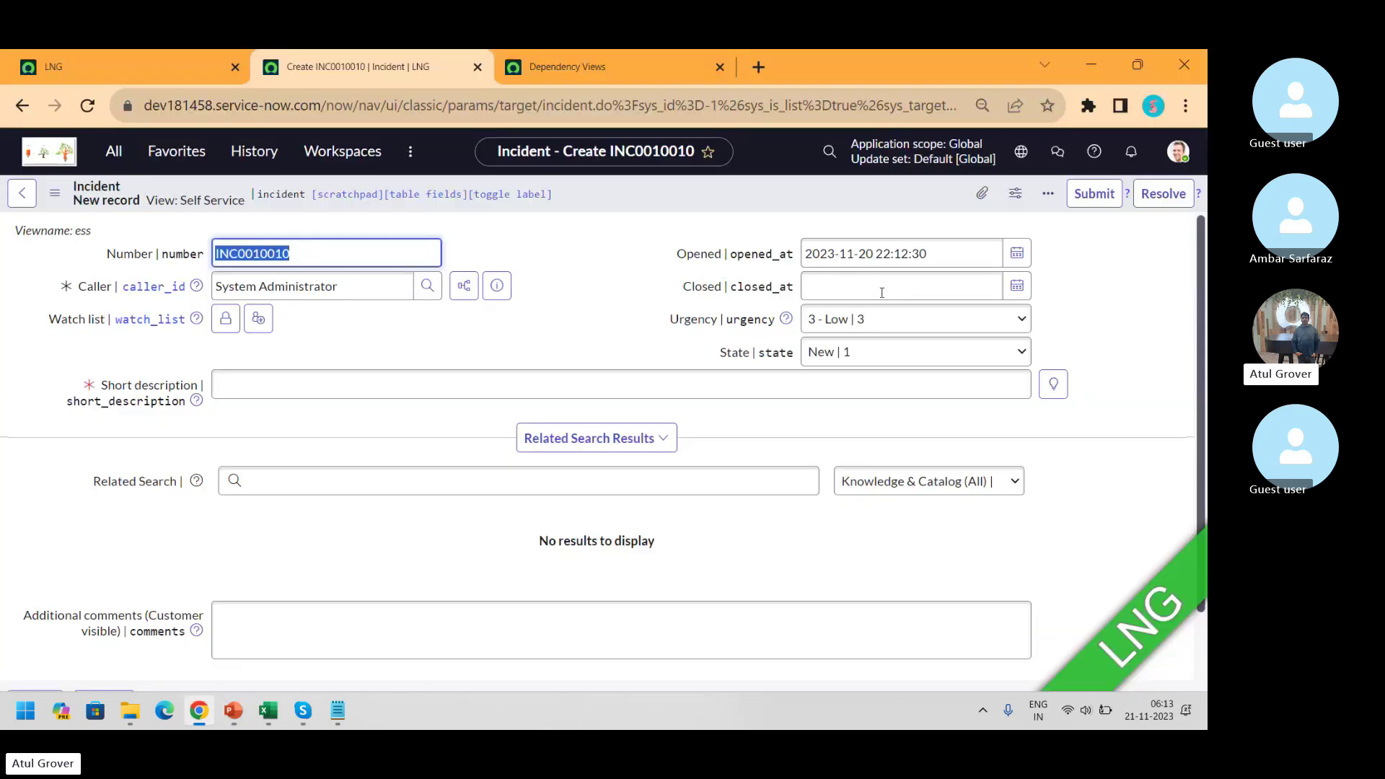
# - Check the Skype call window and return to the new incident form
pyautogui.hotkey('alt', 'Tab')
pyautogui.click(882, 292)
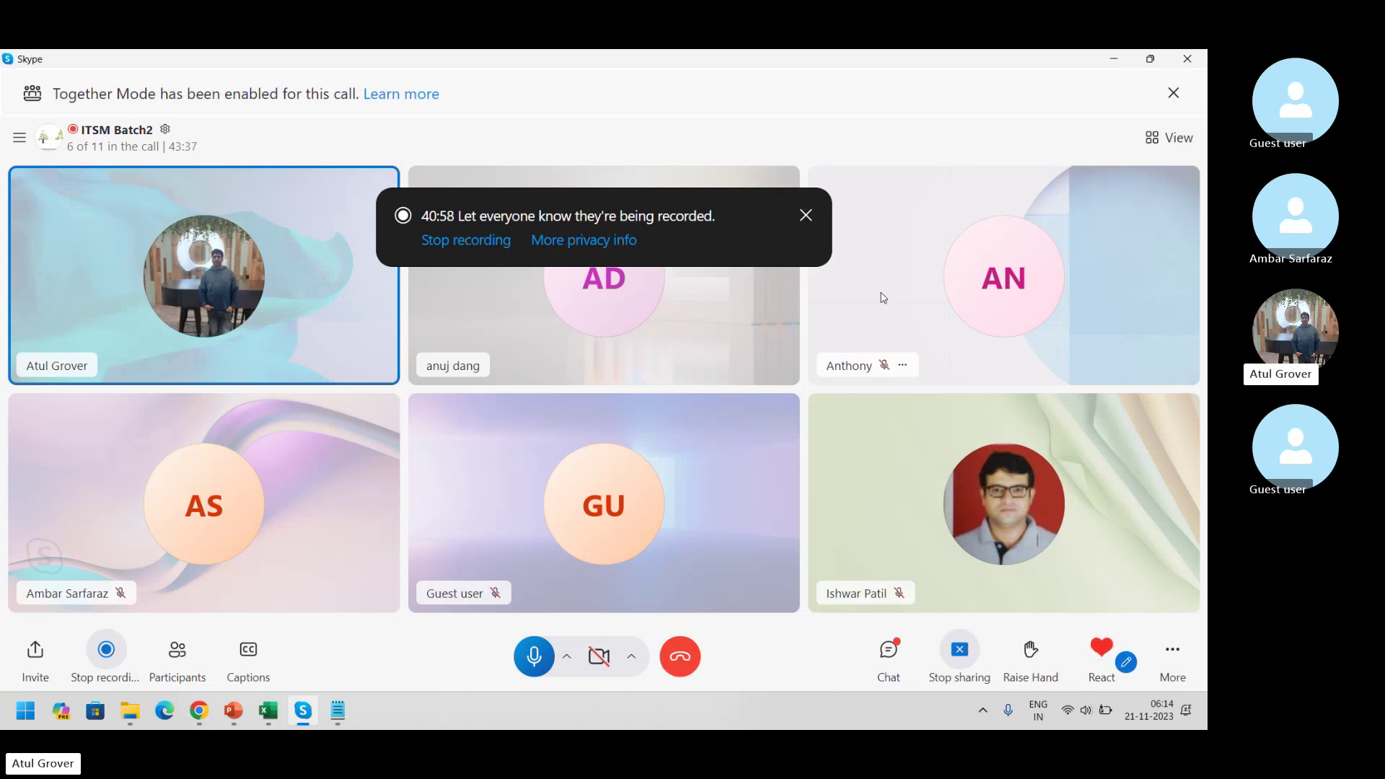
pyautogui.hotkey('alt', 'Tab')
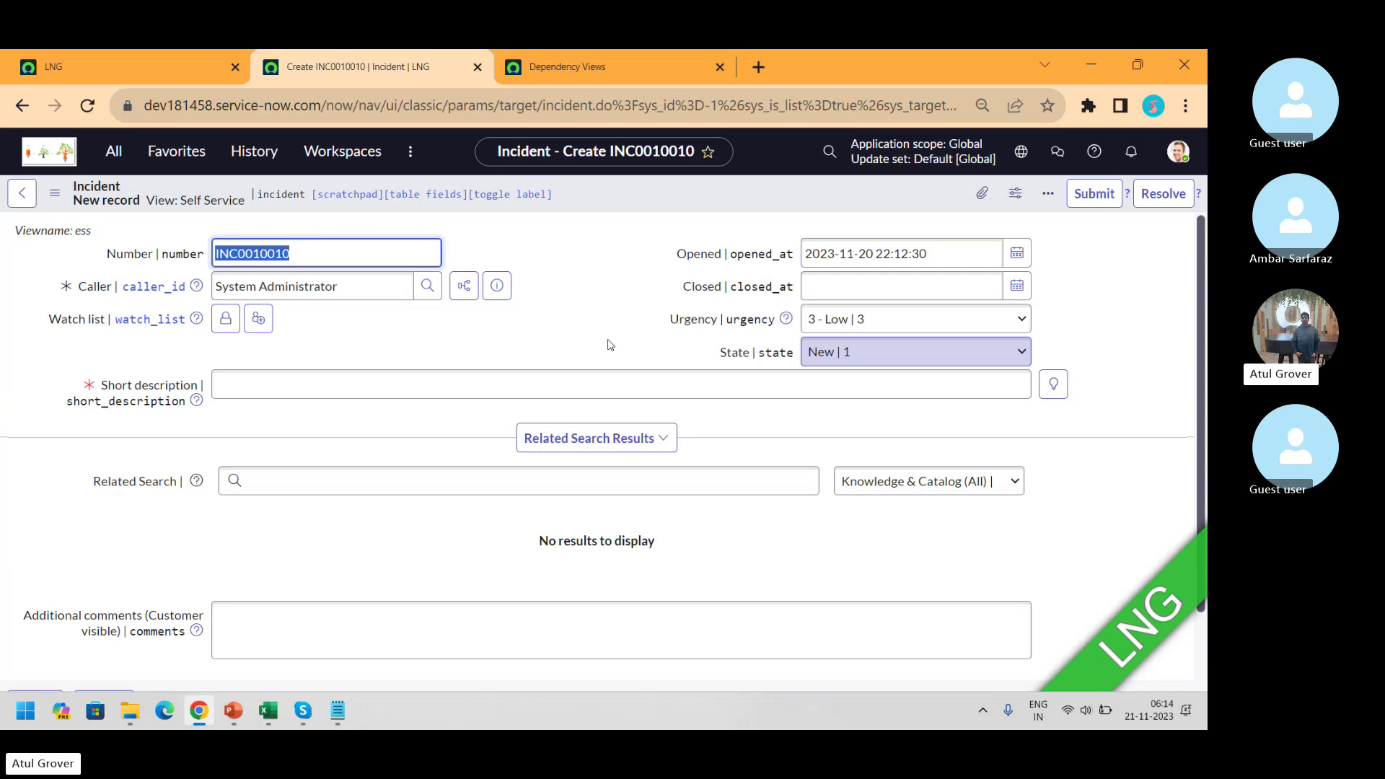
# - Open the Service Operations Workspace home page
pyautogui.click(308, 154)
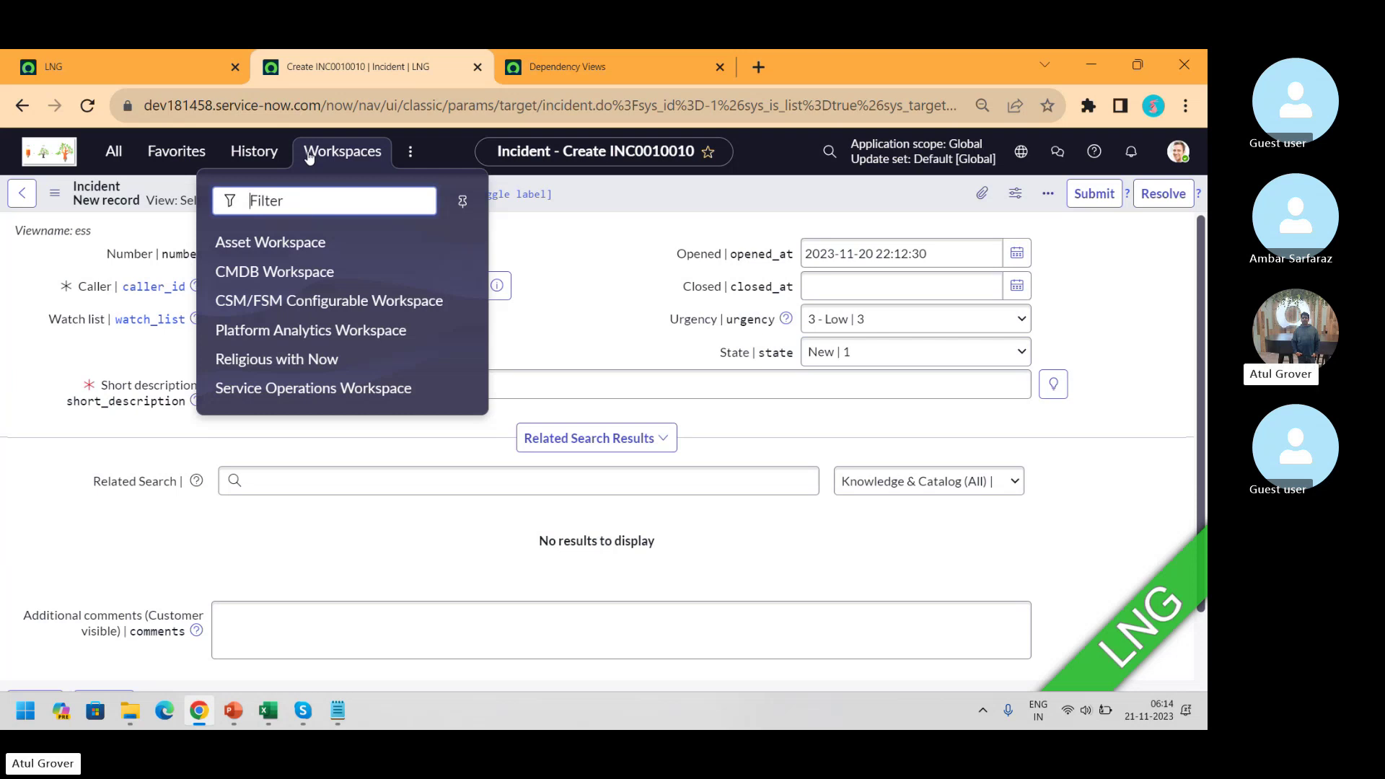
pyautogui.click(339, 397)
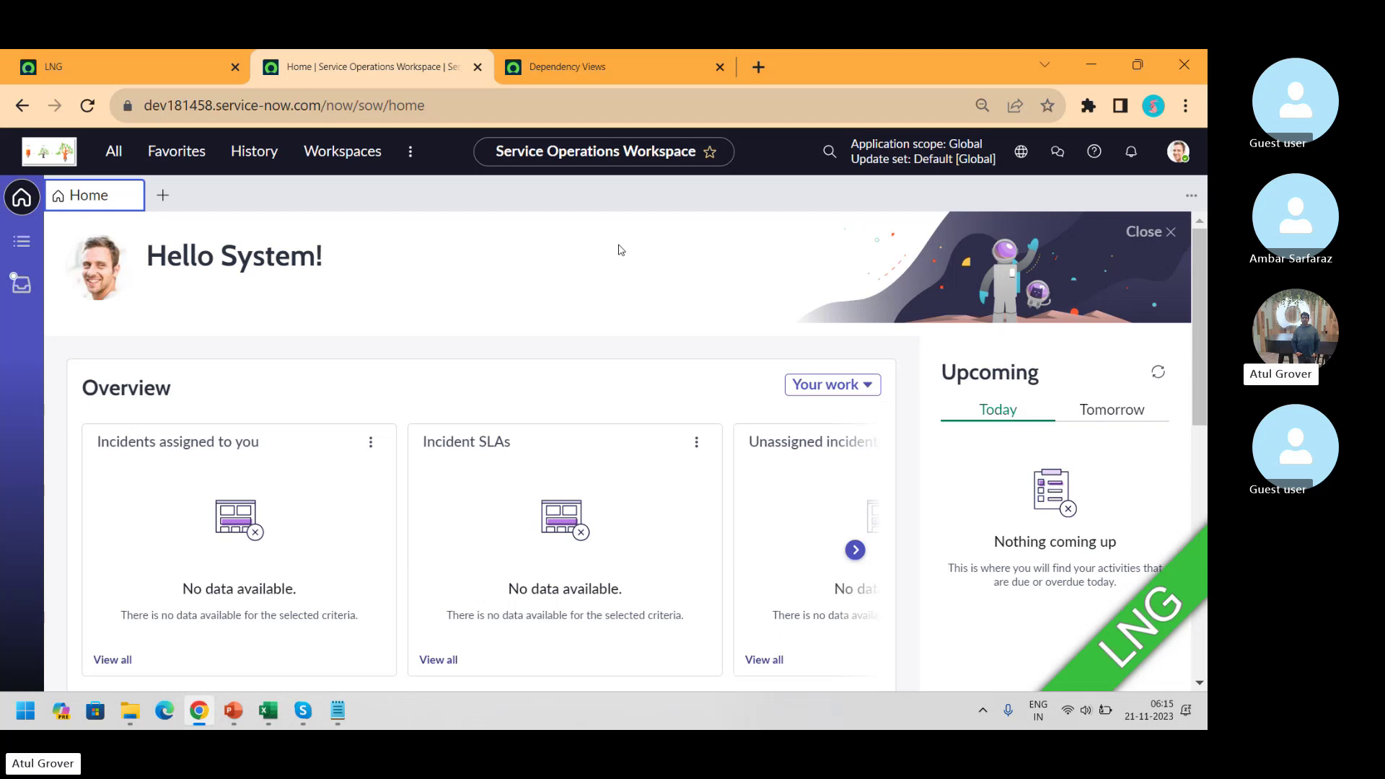
pyautogui.click(108, 70)
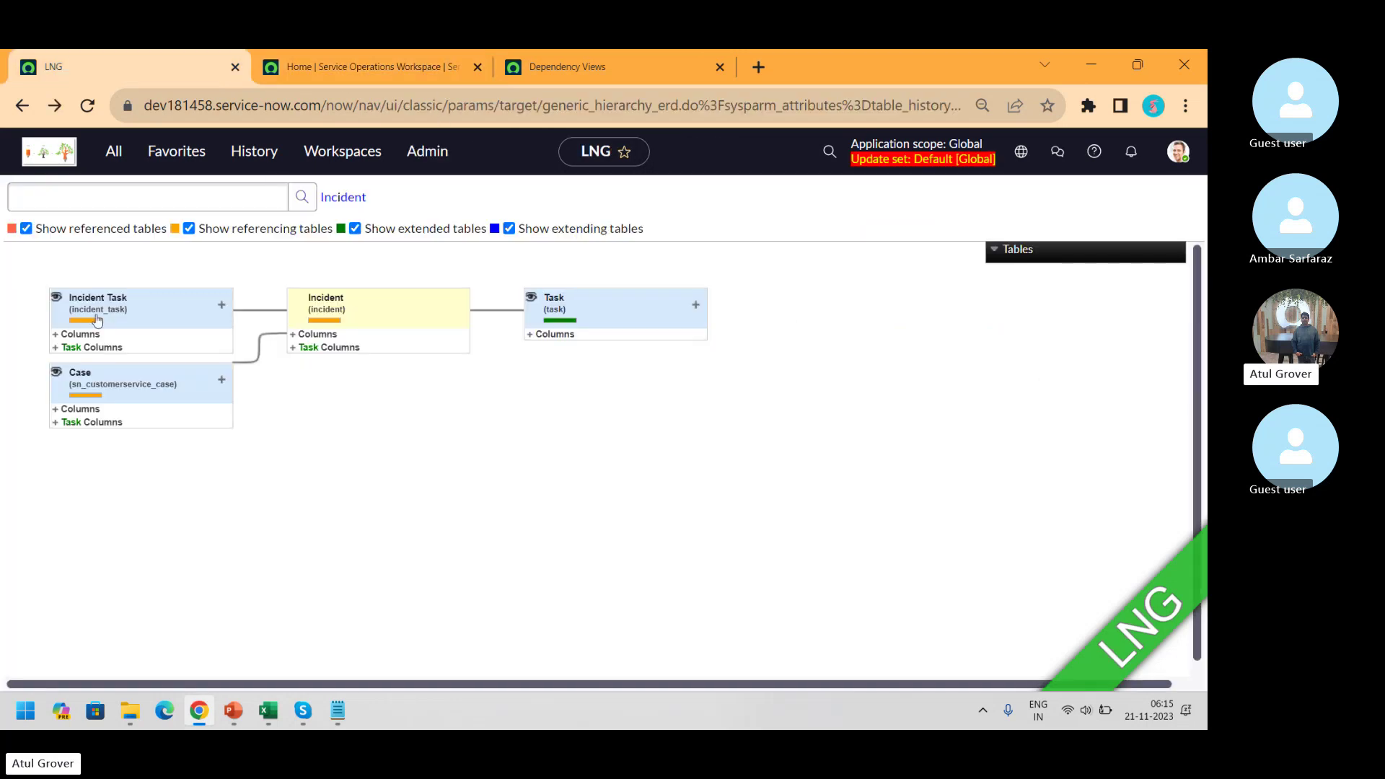
pyautogui.click(361, 67)
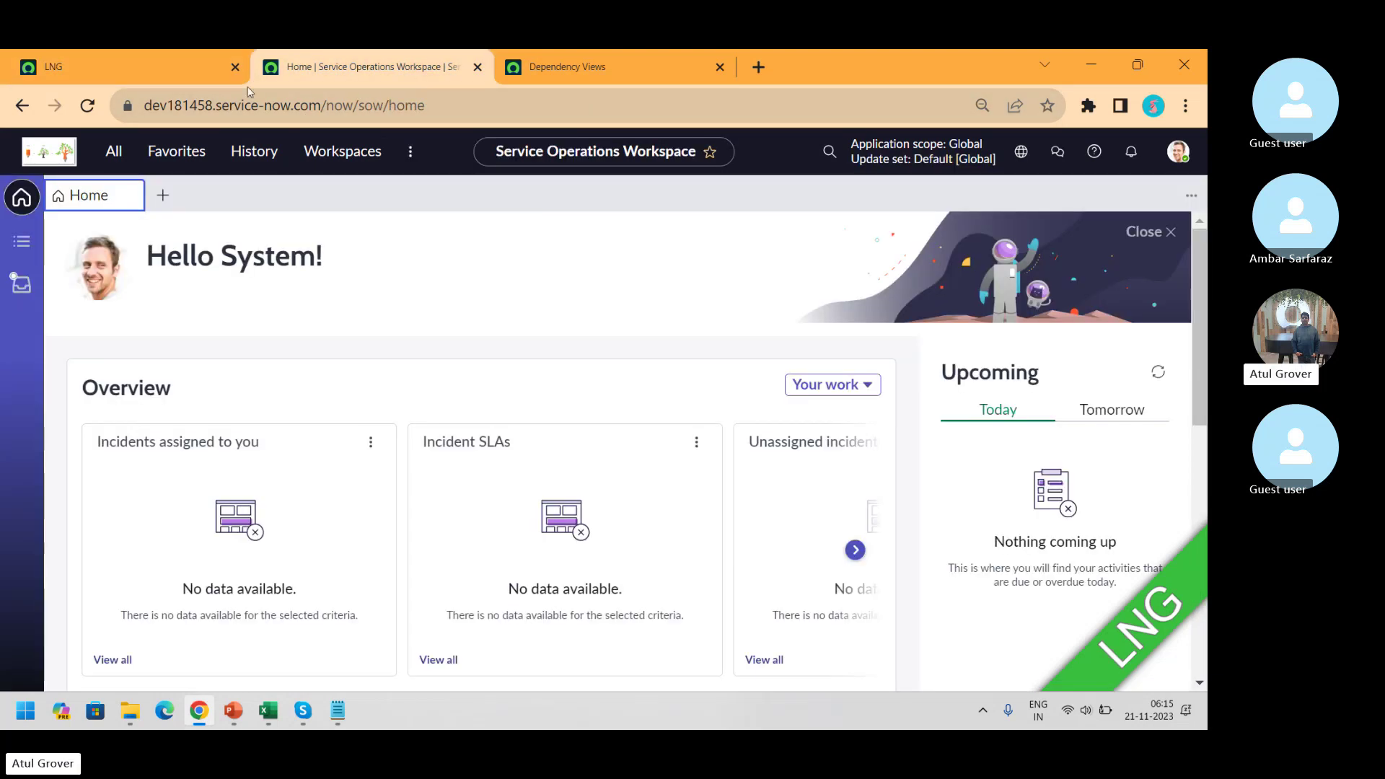
# - In the first browser tab, find the Incident module by filtering for "incide" and open the list of all incidents
pyautogui.click(151, 69)
pyautogui.click(113, 153)
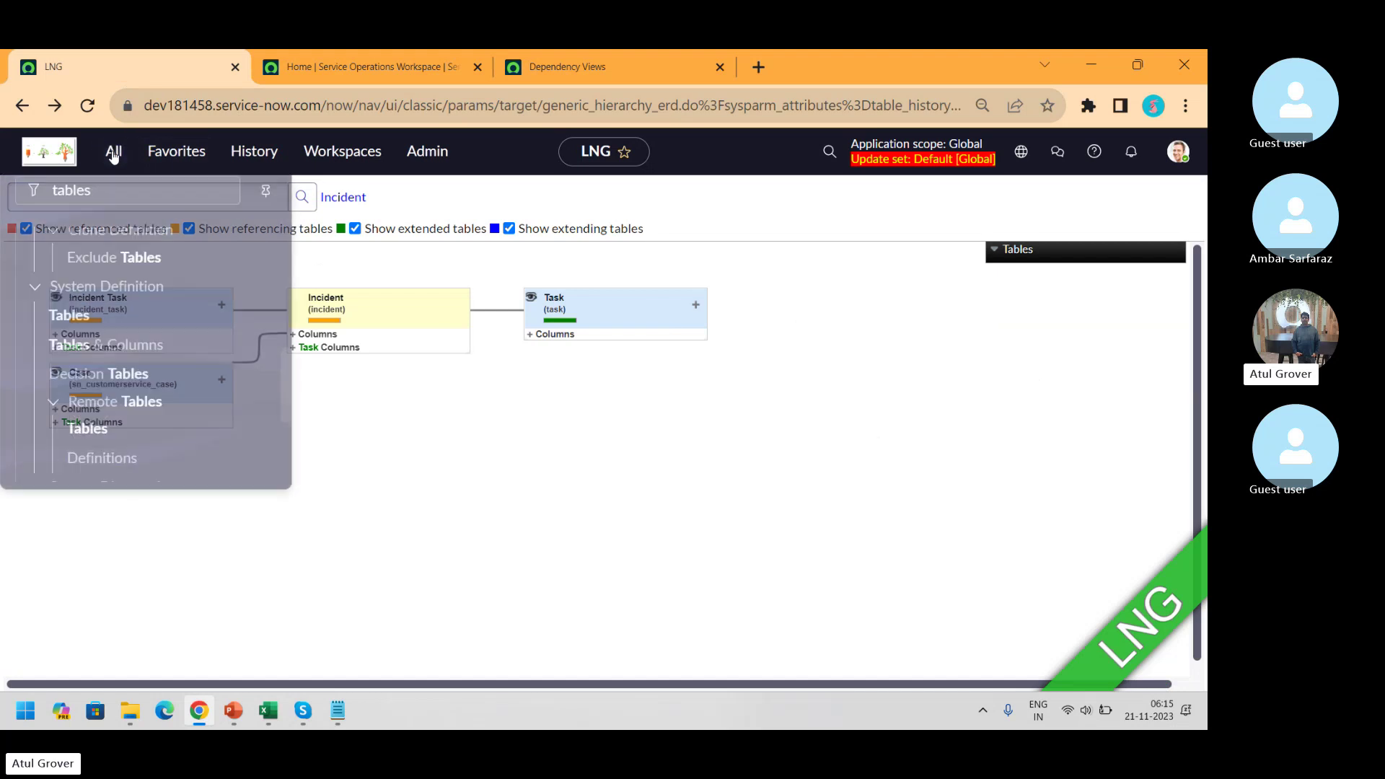
pyautogui.write('tncide')
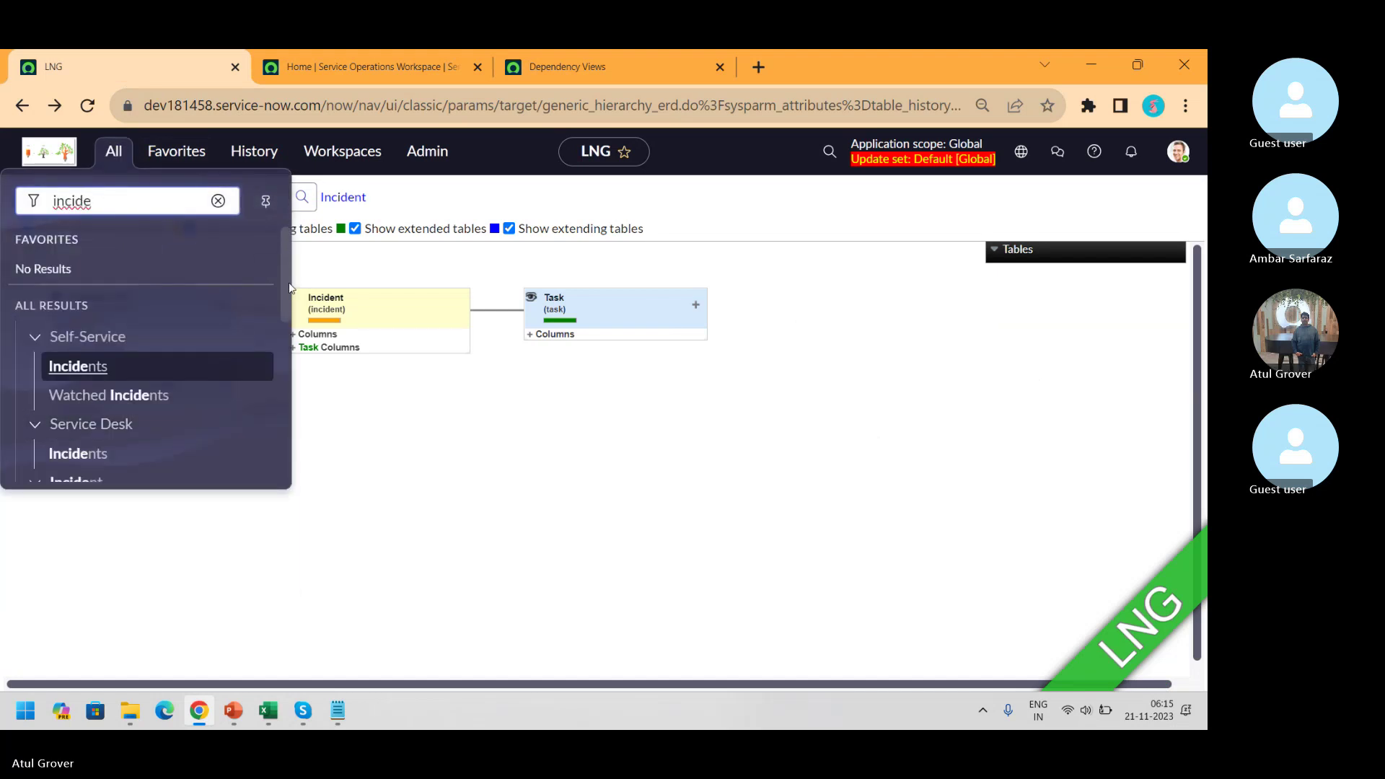
pyautogui.scroll(-4, 280, 332)
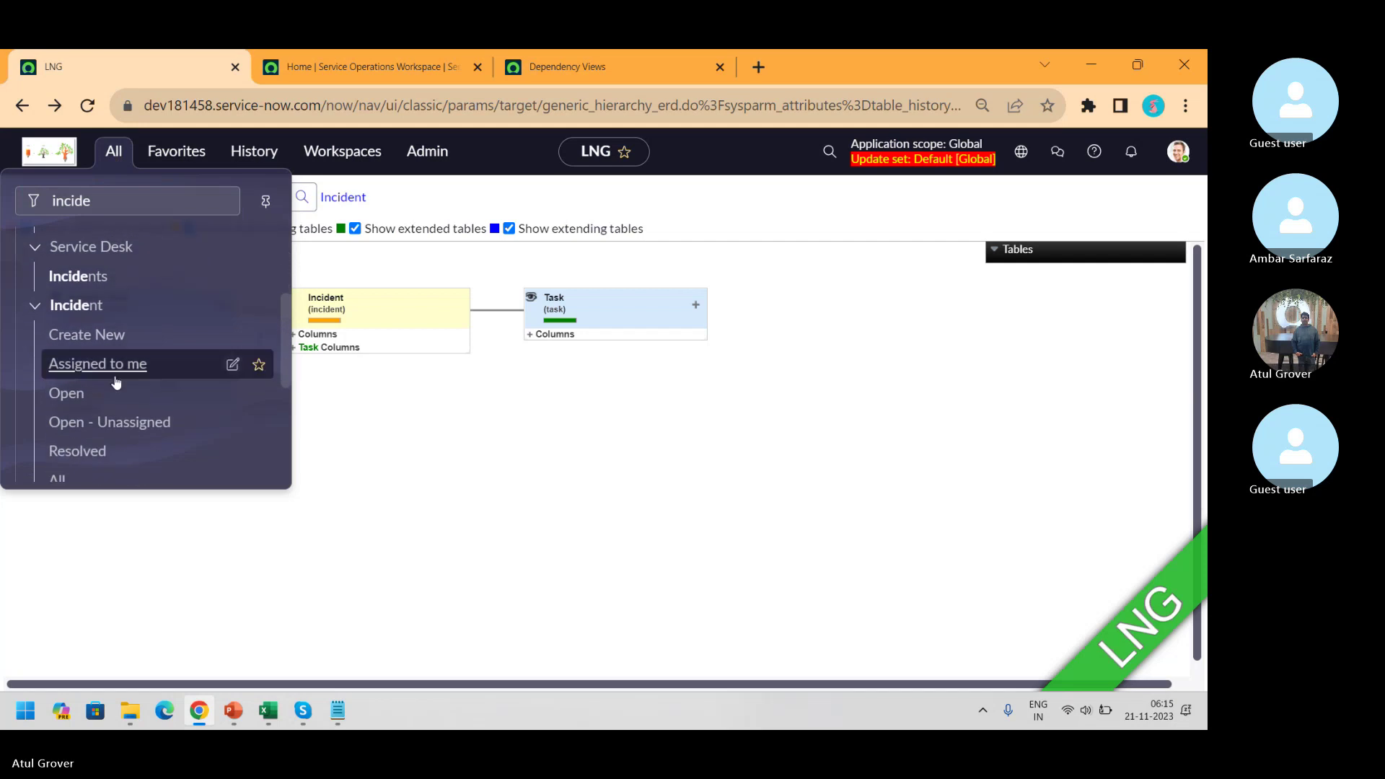
pyautogui.click(58, 477)
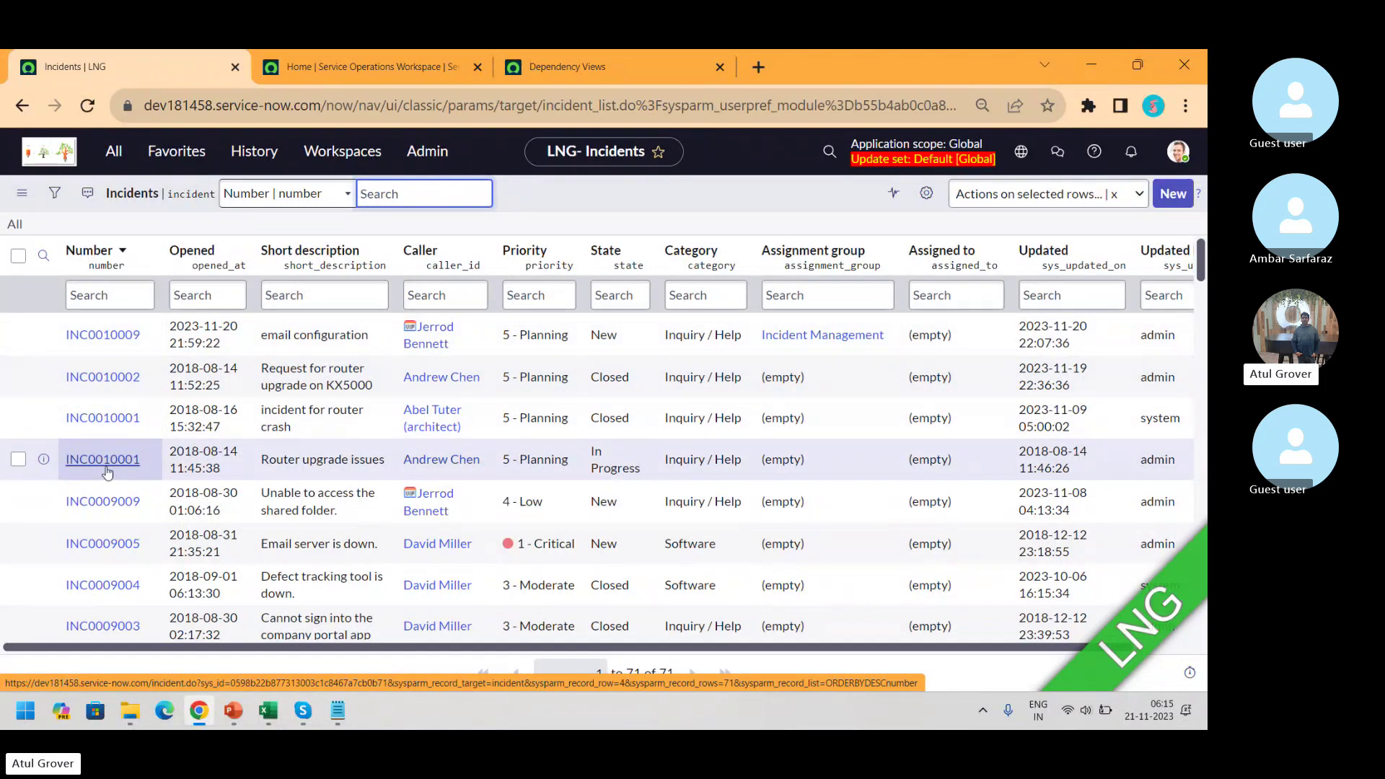
# - Open incidents INC0010009, INC0010002 and INC0010001 in separate browser tabs, look through them and return to the Service Operations Workspace
pyautogui.middleClick(107, 336)
pyautogui.middleClick(106, 368)
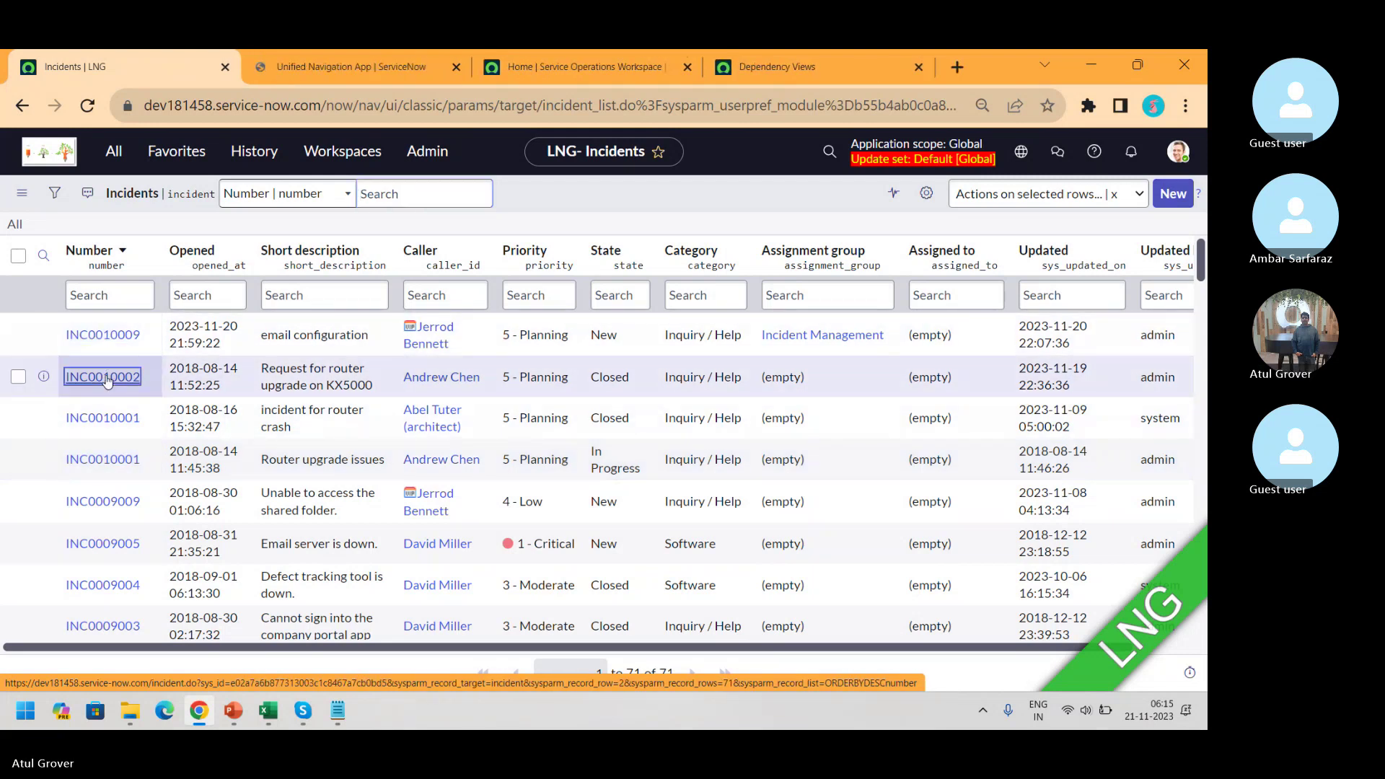
pyautogui.middleClick(106, 417)
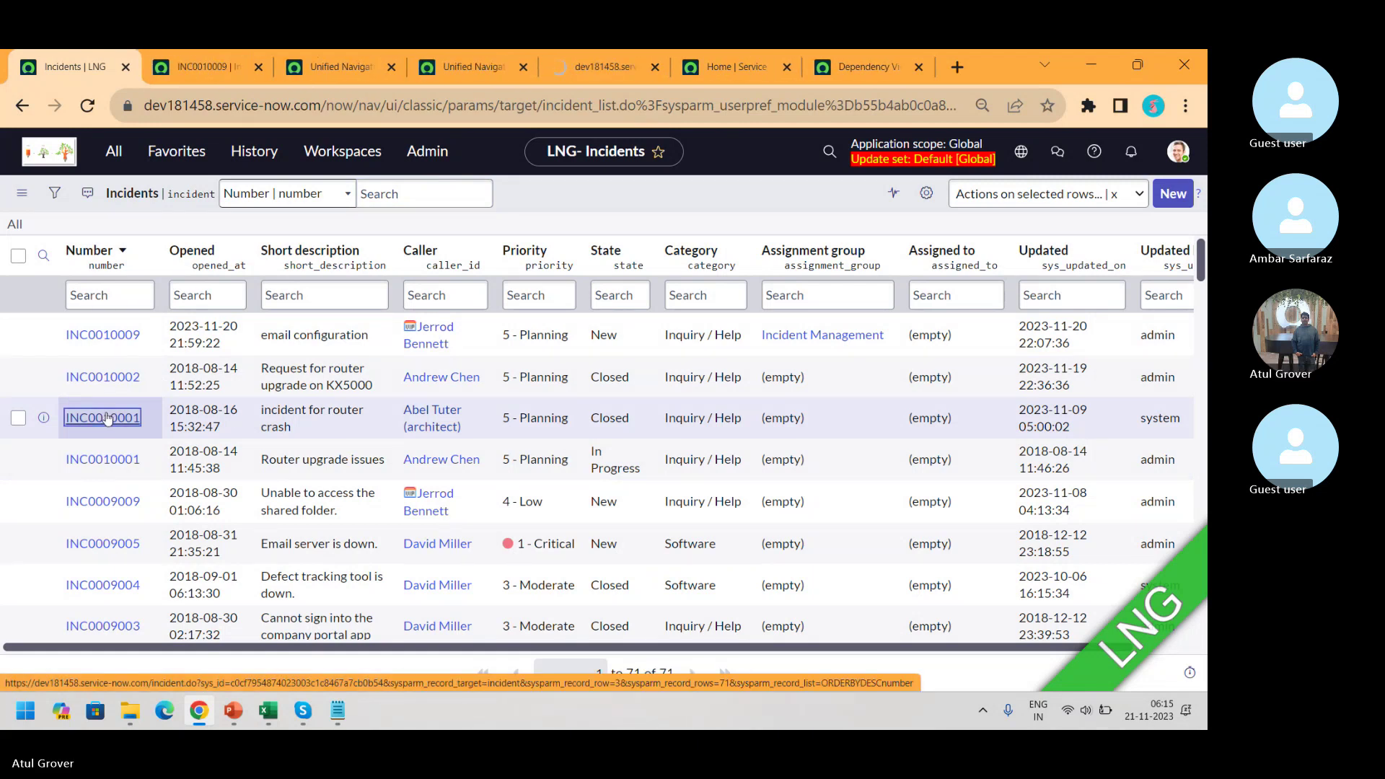
pyautogui.click(184, 69)
pyautogui.click(332, 72)
pyautogui.click(469, 67)
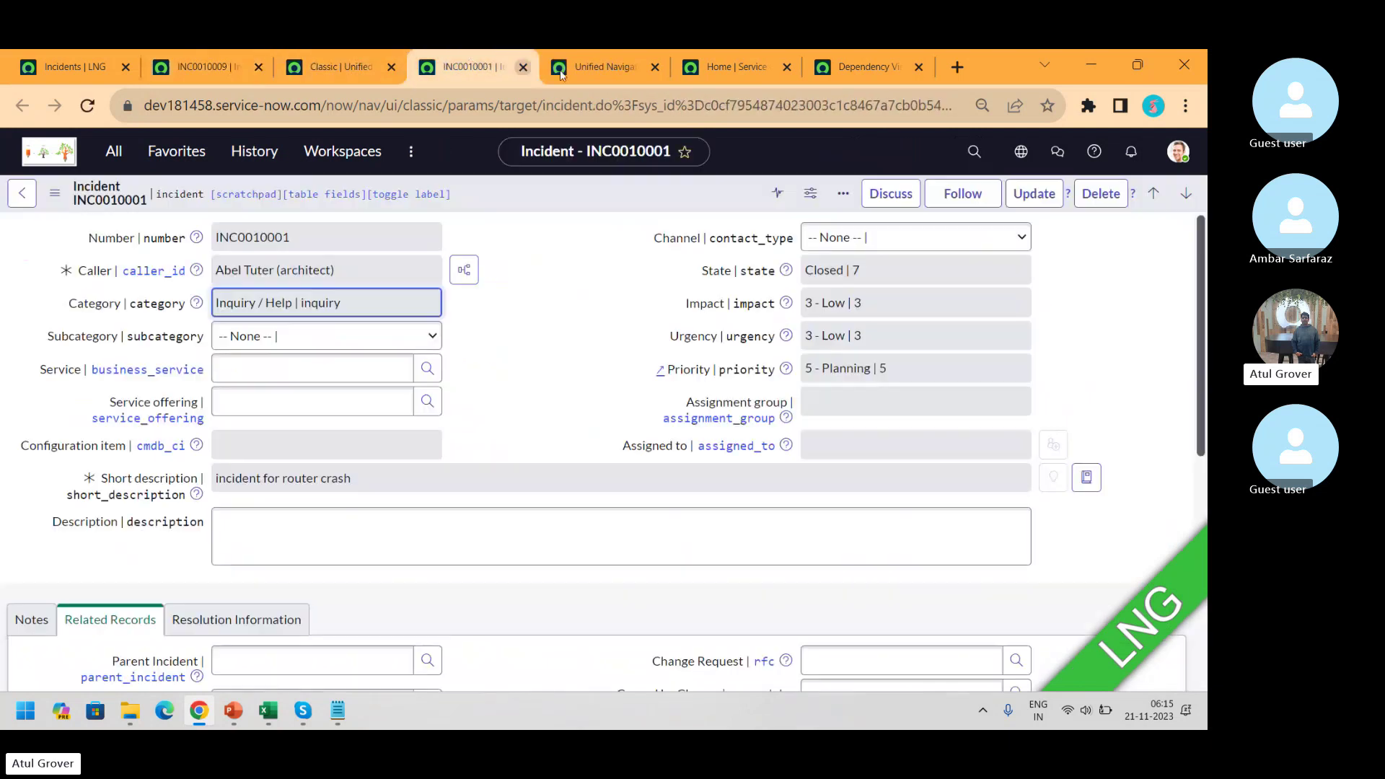
pyautogui.click(590, 68)
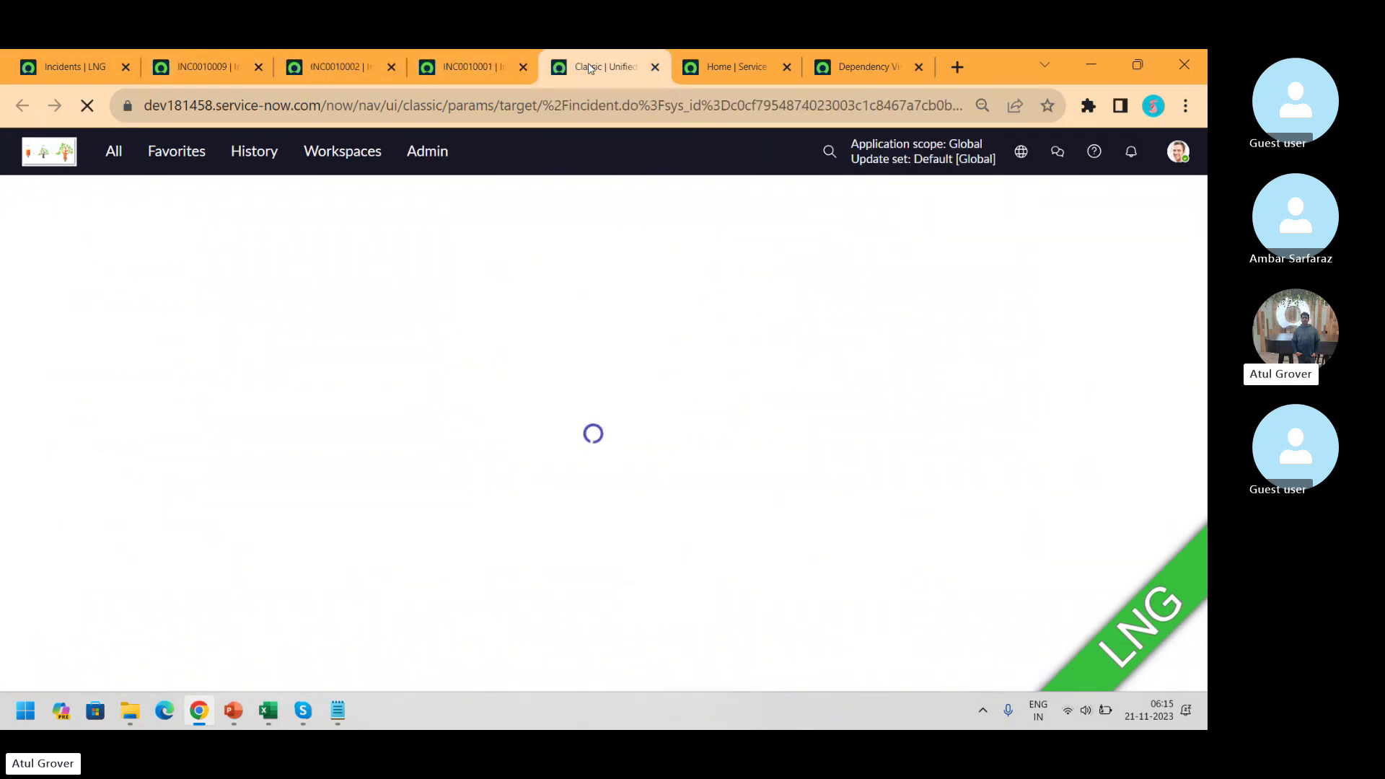
pyautogui.click(744, 74)
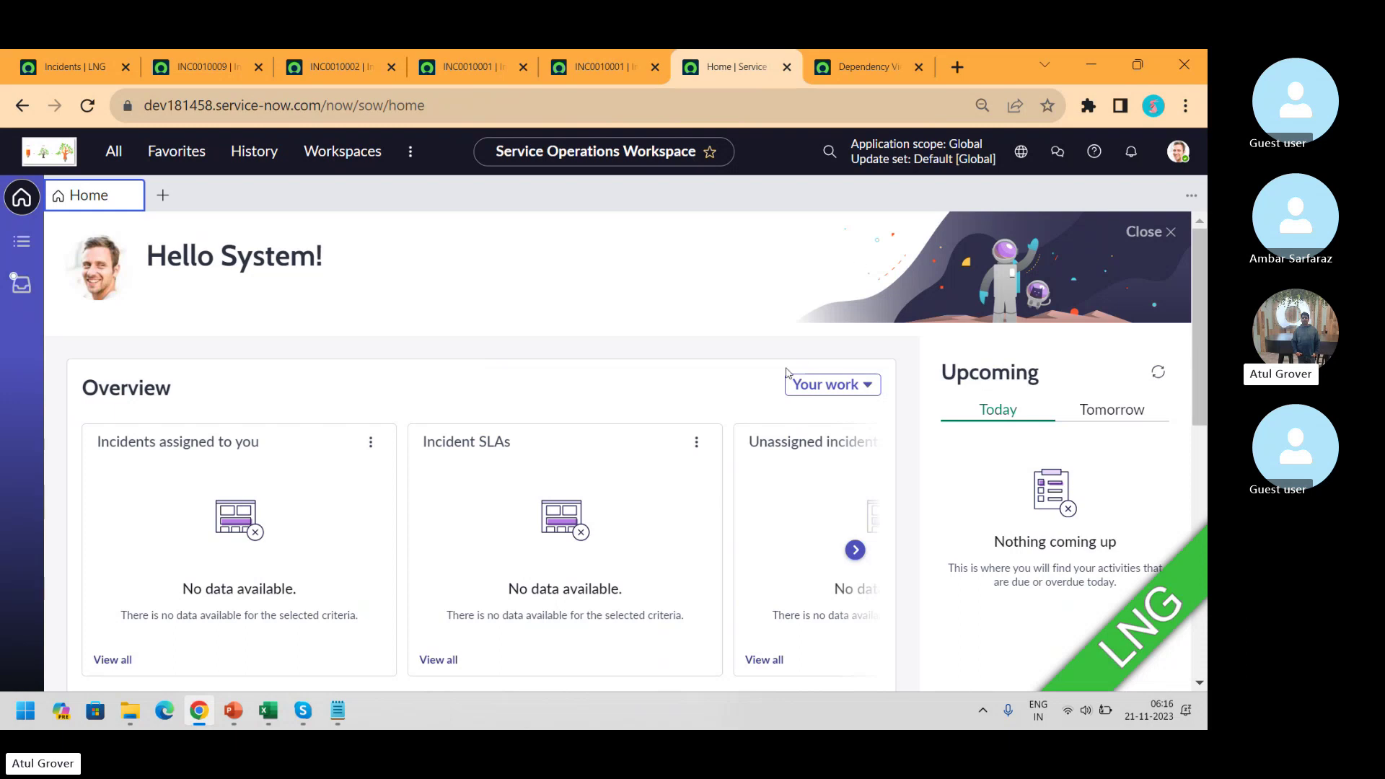
# - Open incident INC0010009 from the workspace's list of all incidents and close the browser tab holding its classic form
pyautogui.click(21, 244)
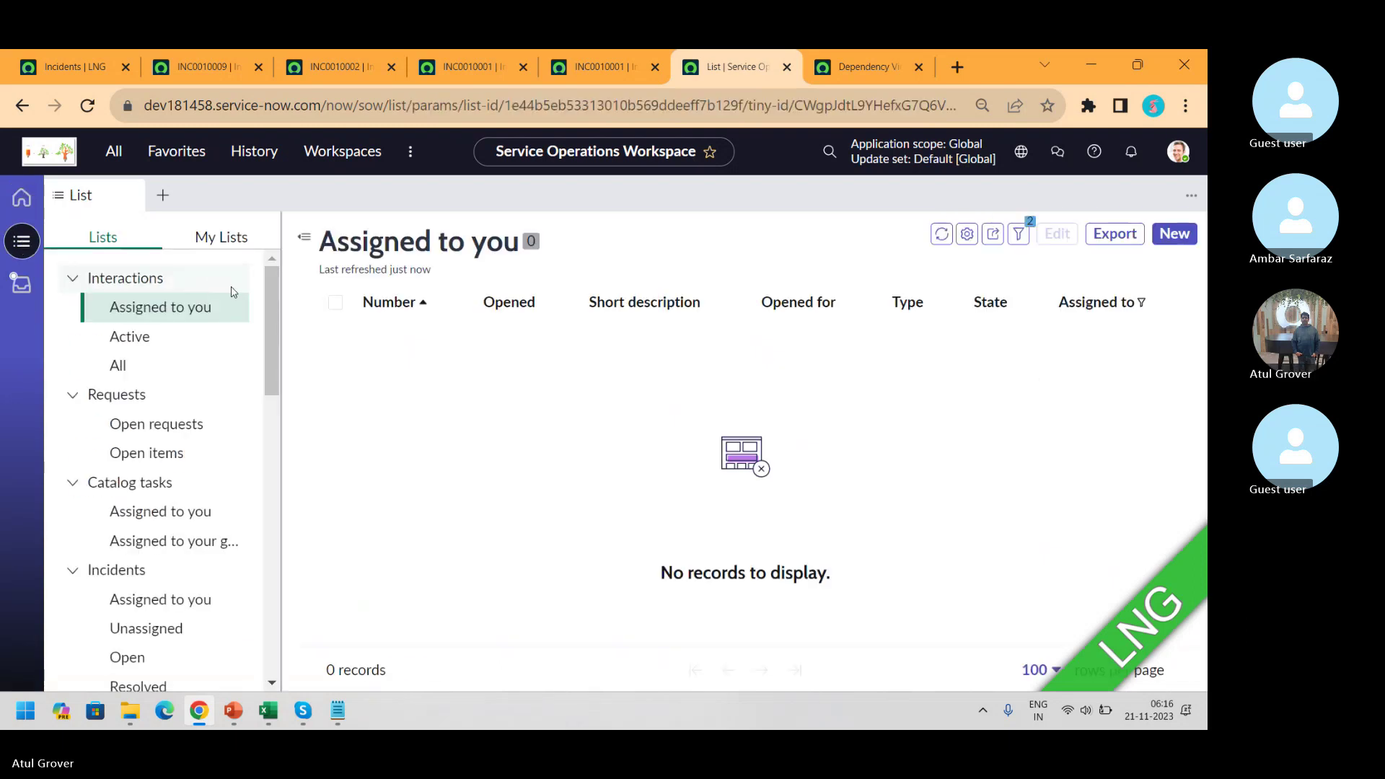
pyautogui.moveTo(274, 303); pyautogui.dragTo(273, 384)
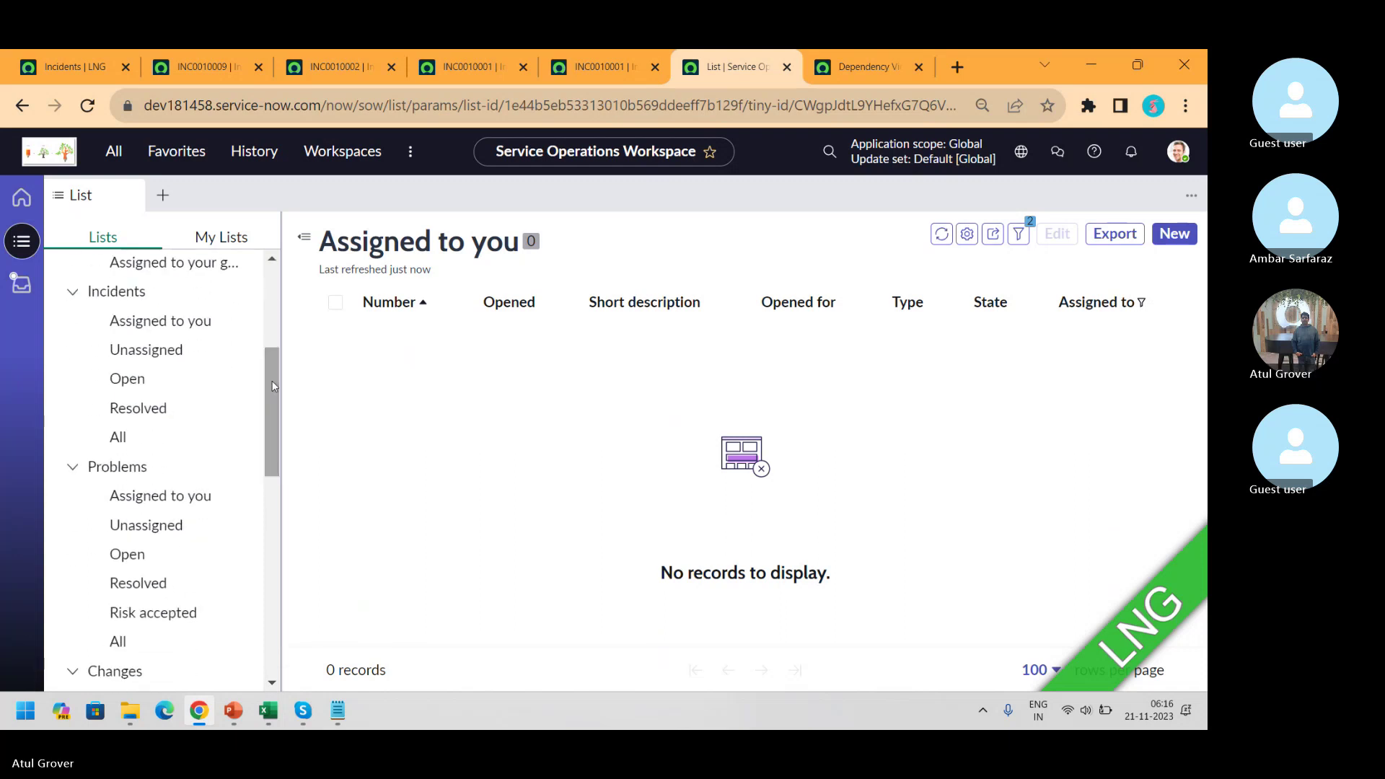
pyautogui.click(124, 445)
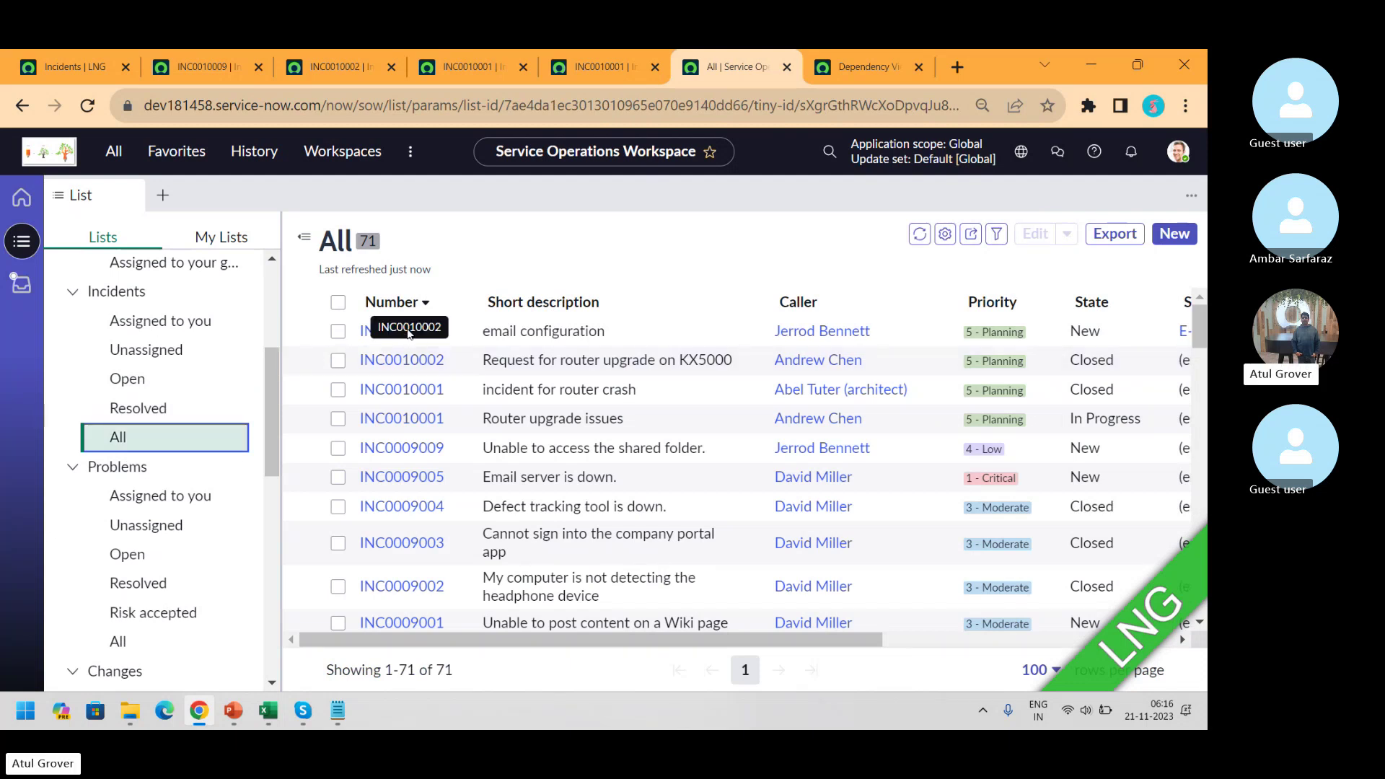
pyautogui.click(364, 332)
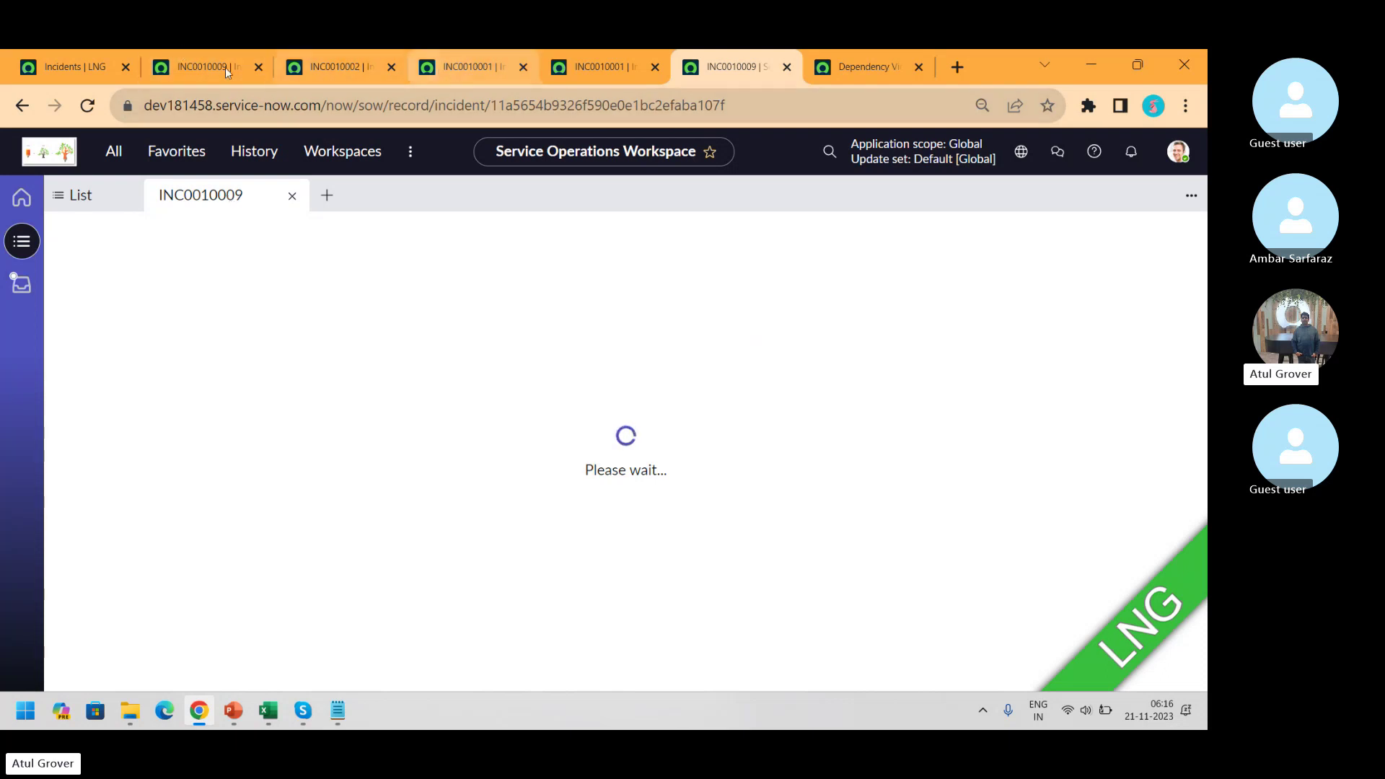
pyautogui.click(257, 67)
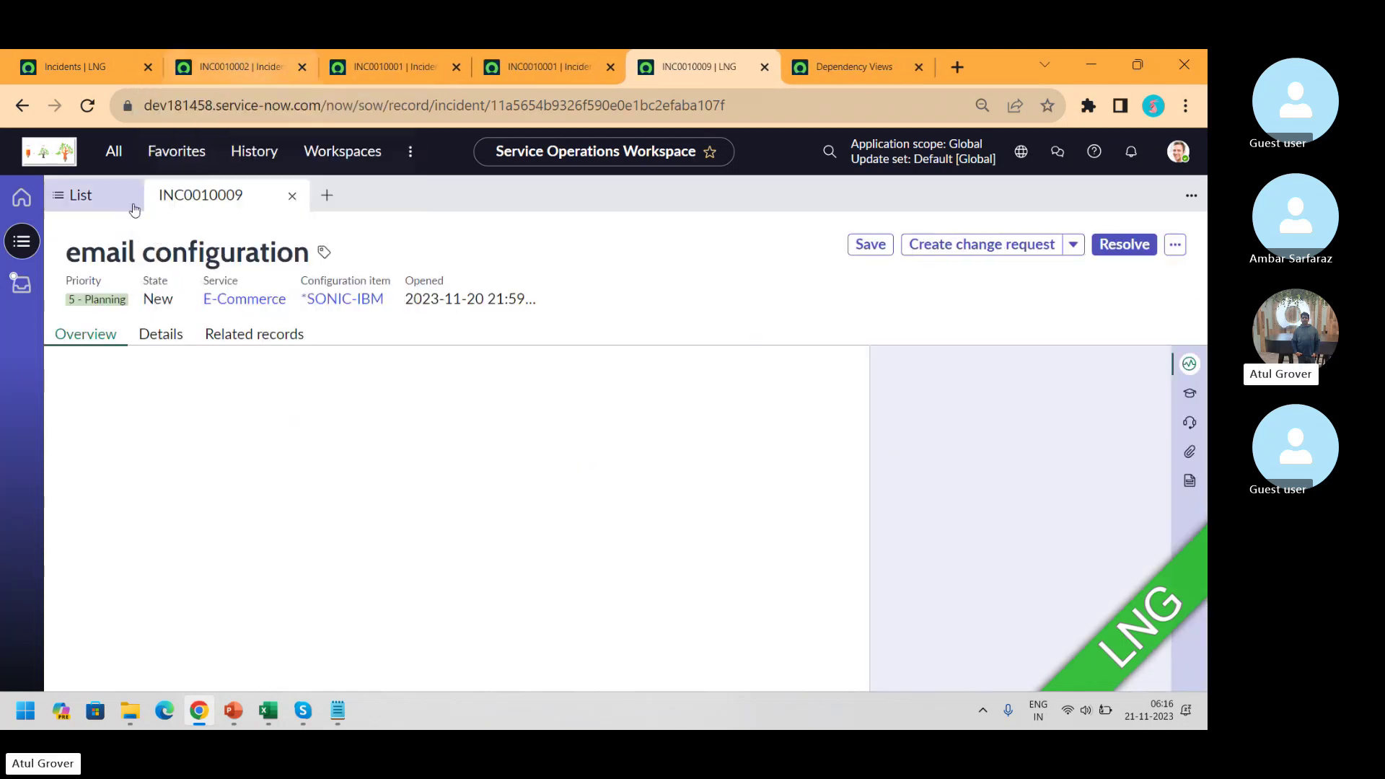
# - Open incident INC0009009 from the workspace list alongside INC0010009 and show its record overview
pyautogui.click(93, 199)
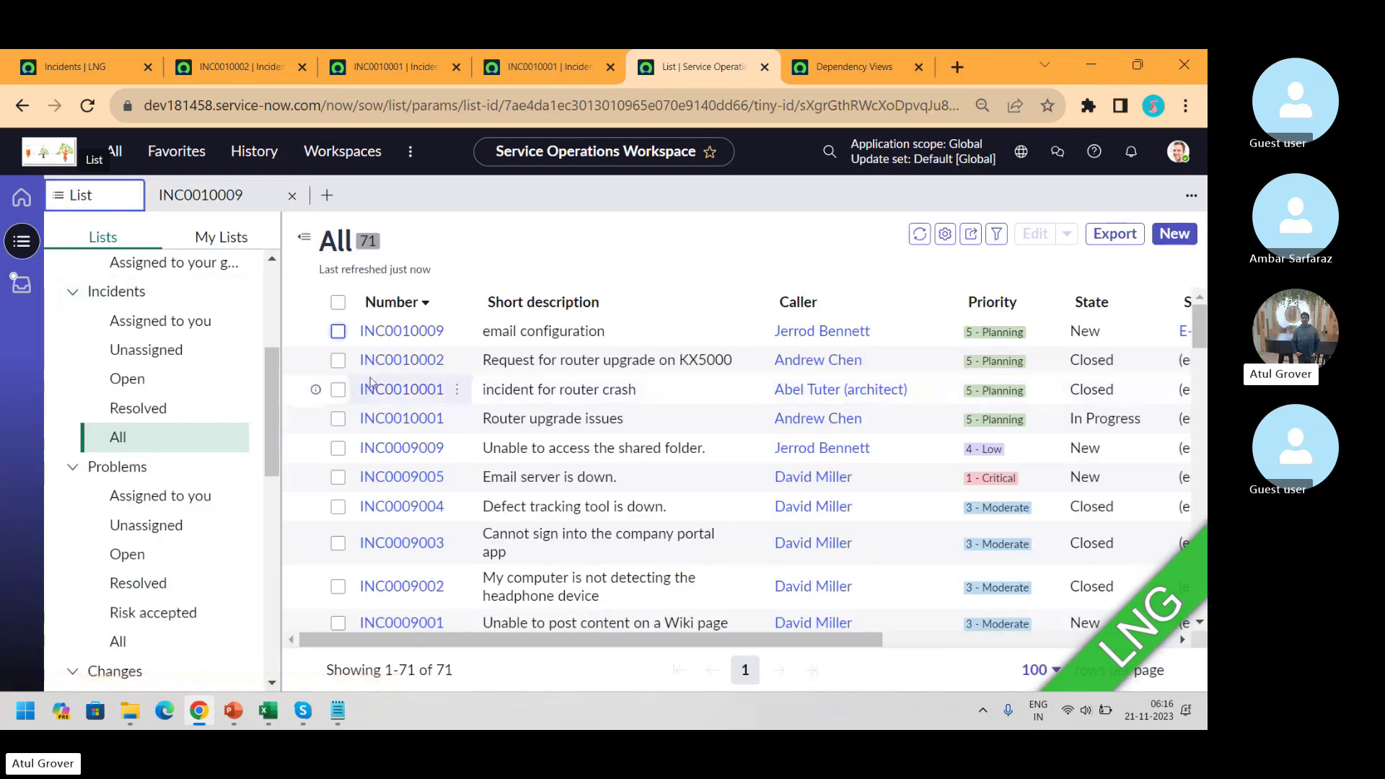
pyautogui.click(415, 448)
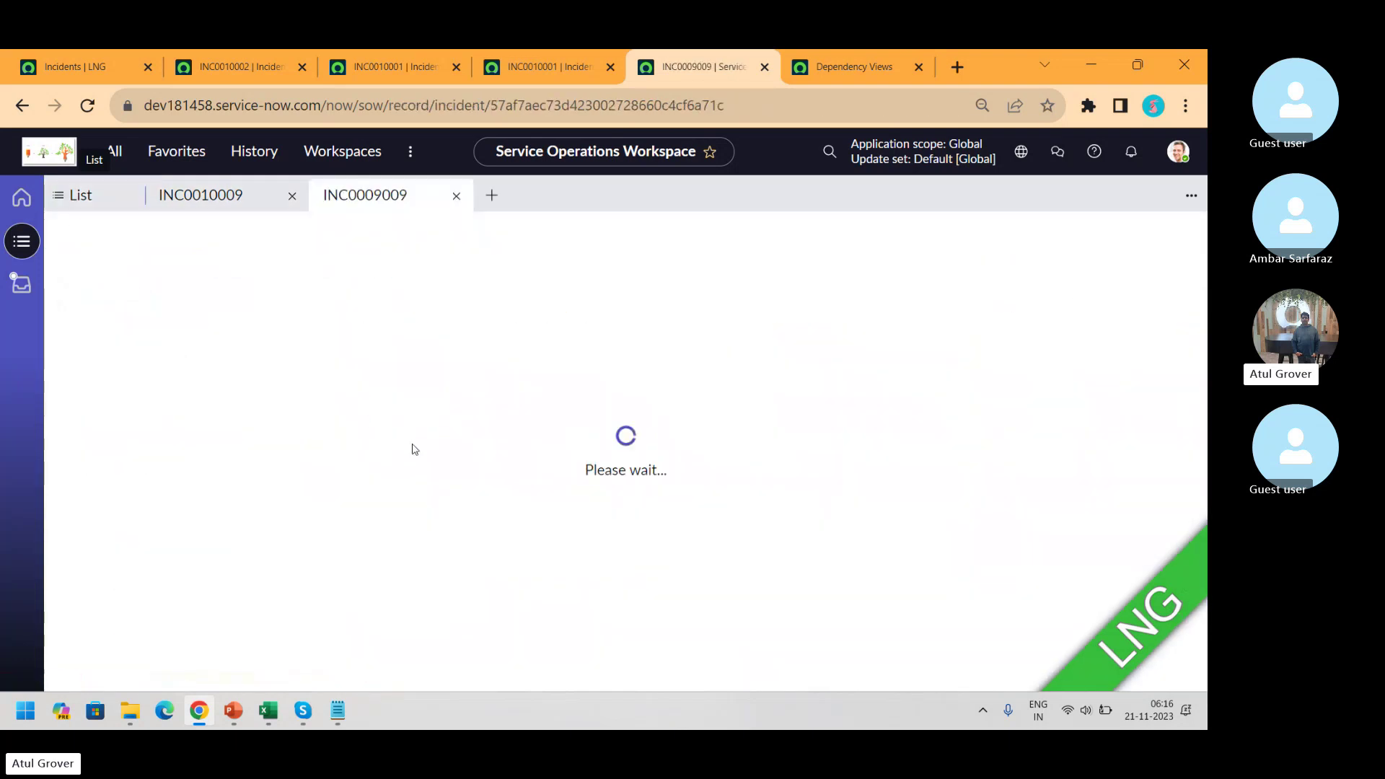
pyautogui.click(298, 196)
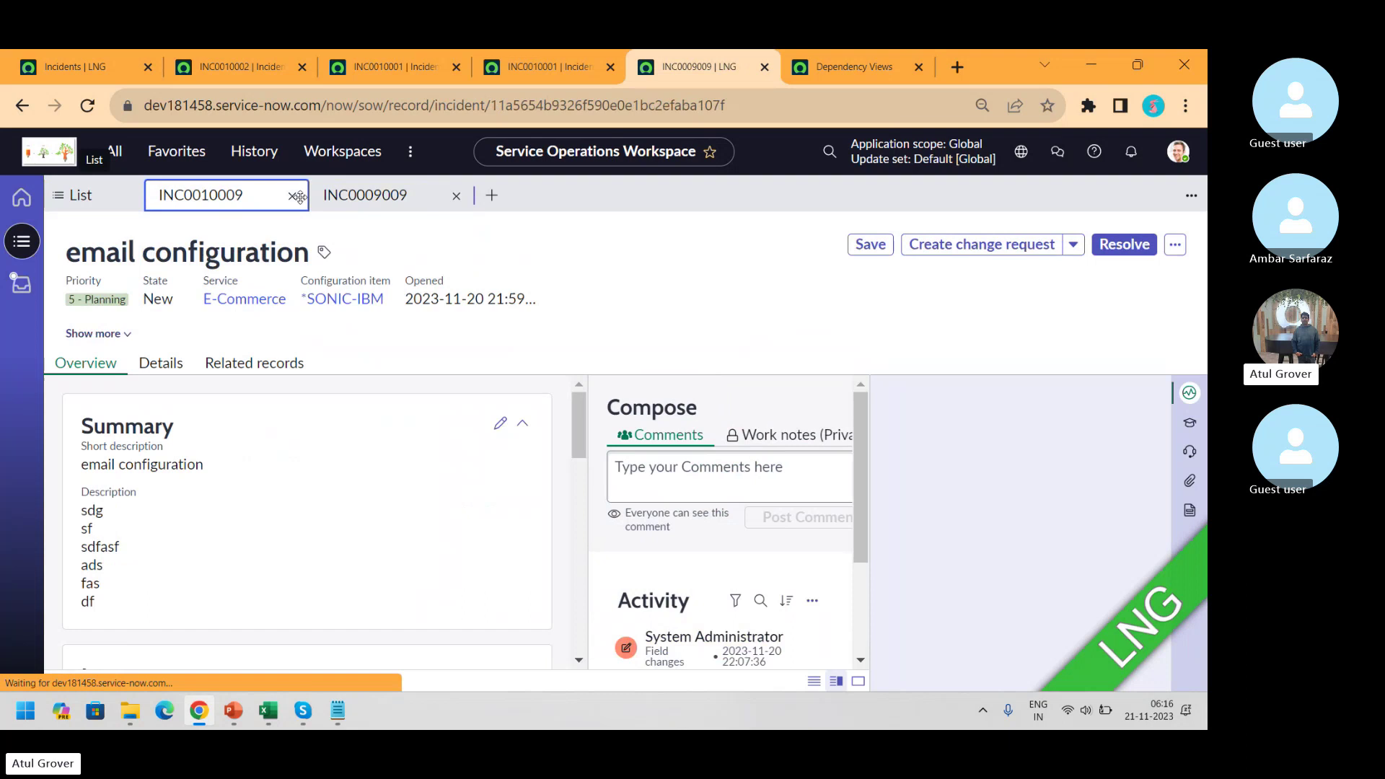
pyautogui.click(370, 193)
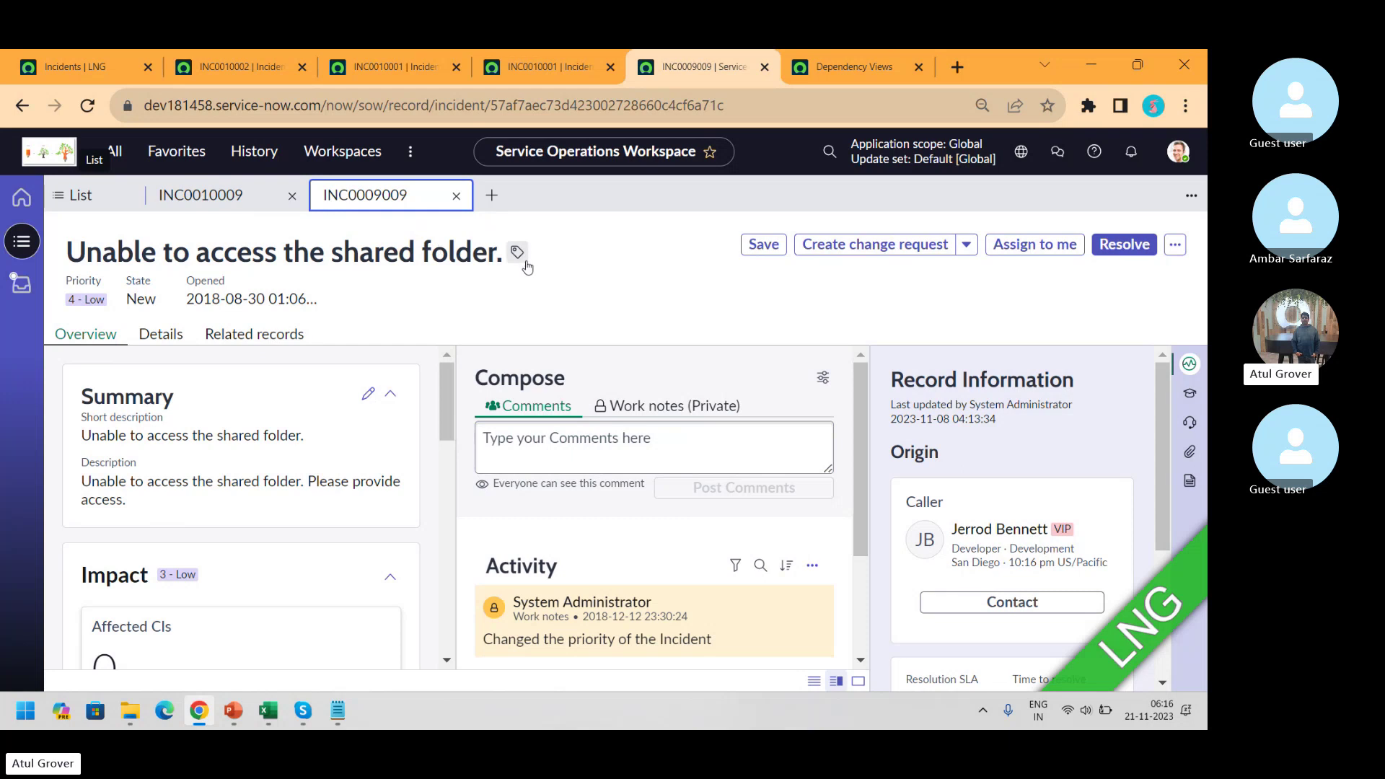
# - Start a new incident in its own workspace tab and look over the form down to the Related Records section
pyautogui.click(497, 205)
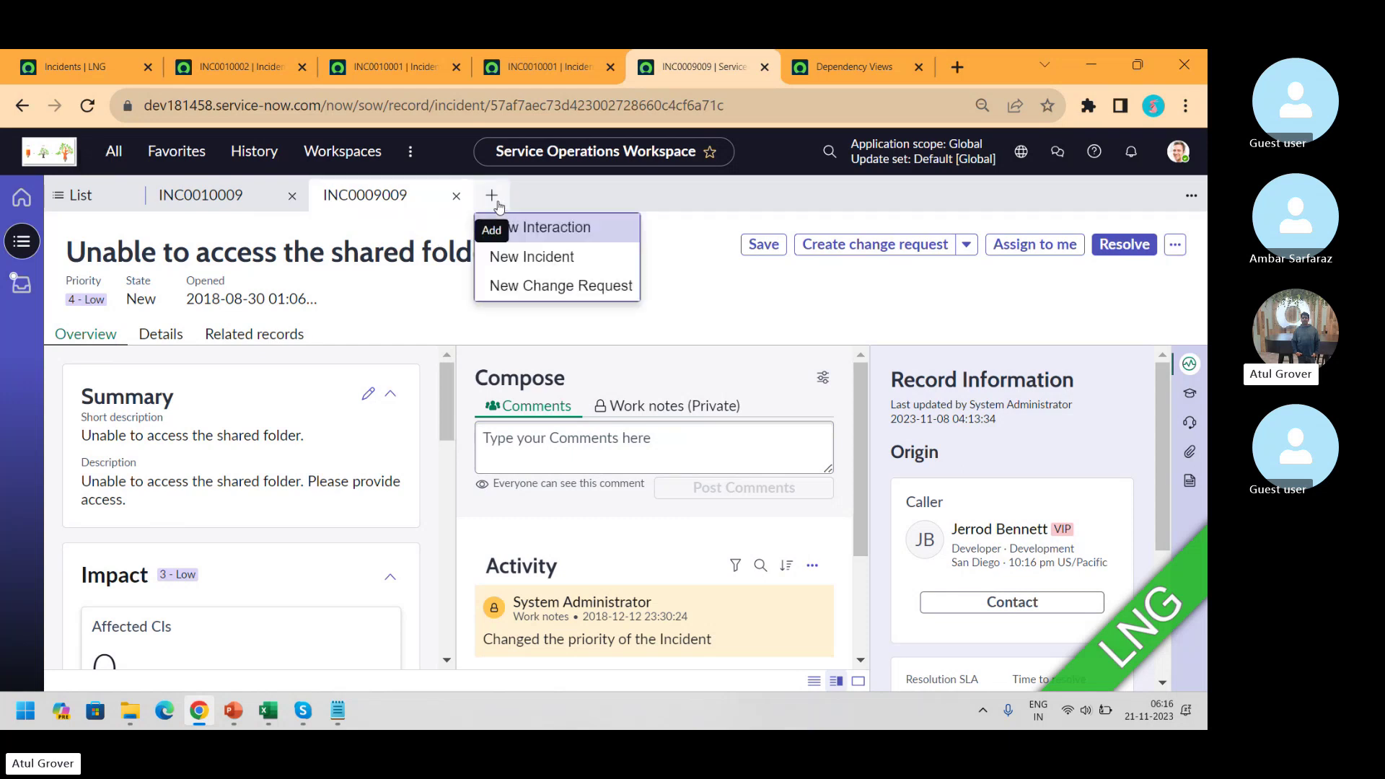
pyautogui.click(532, 258)
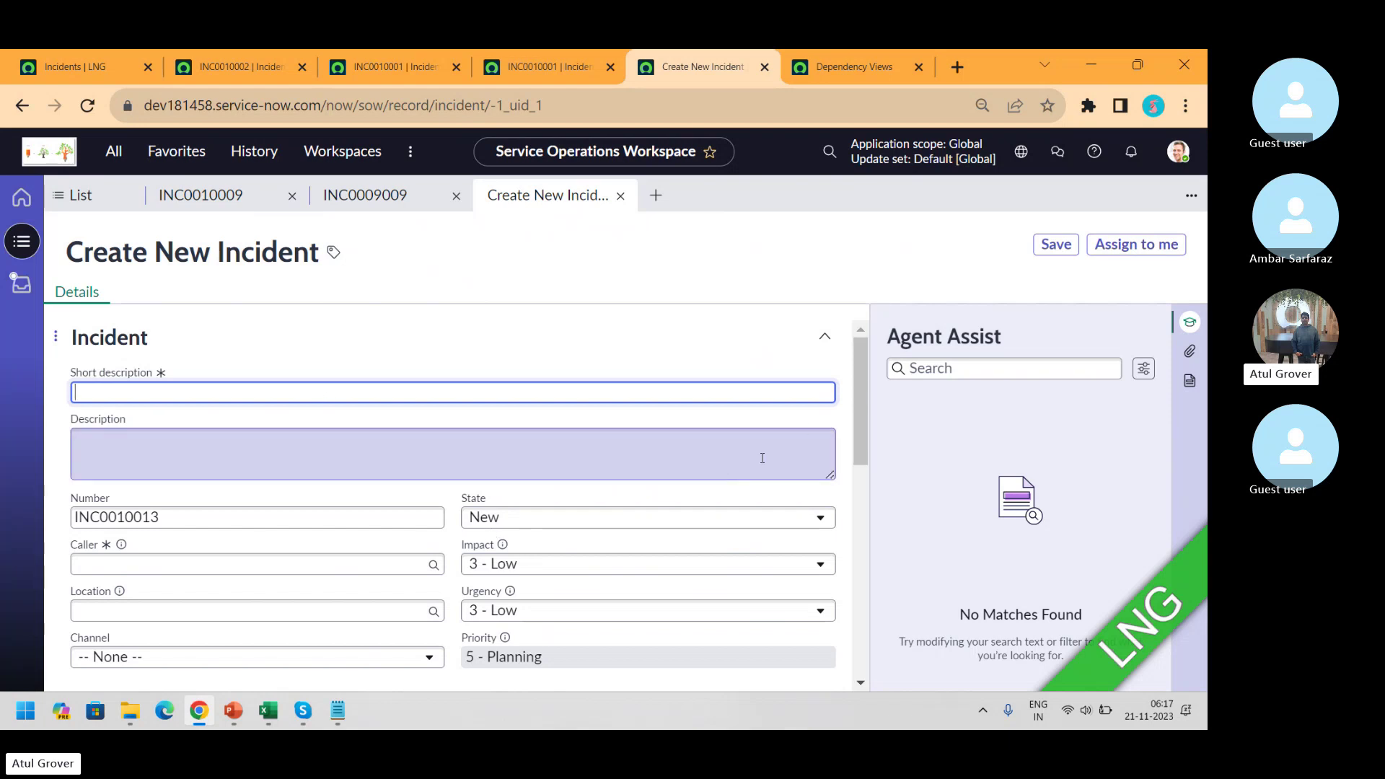
pyautogui.moveTo(859, 410); pyautogui.dragTo(845, 674)
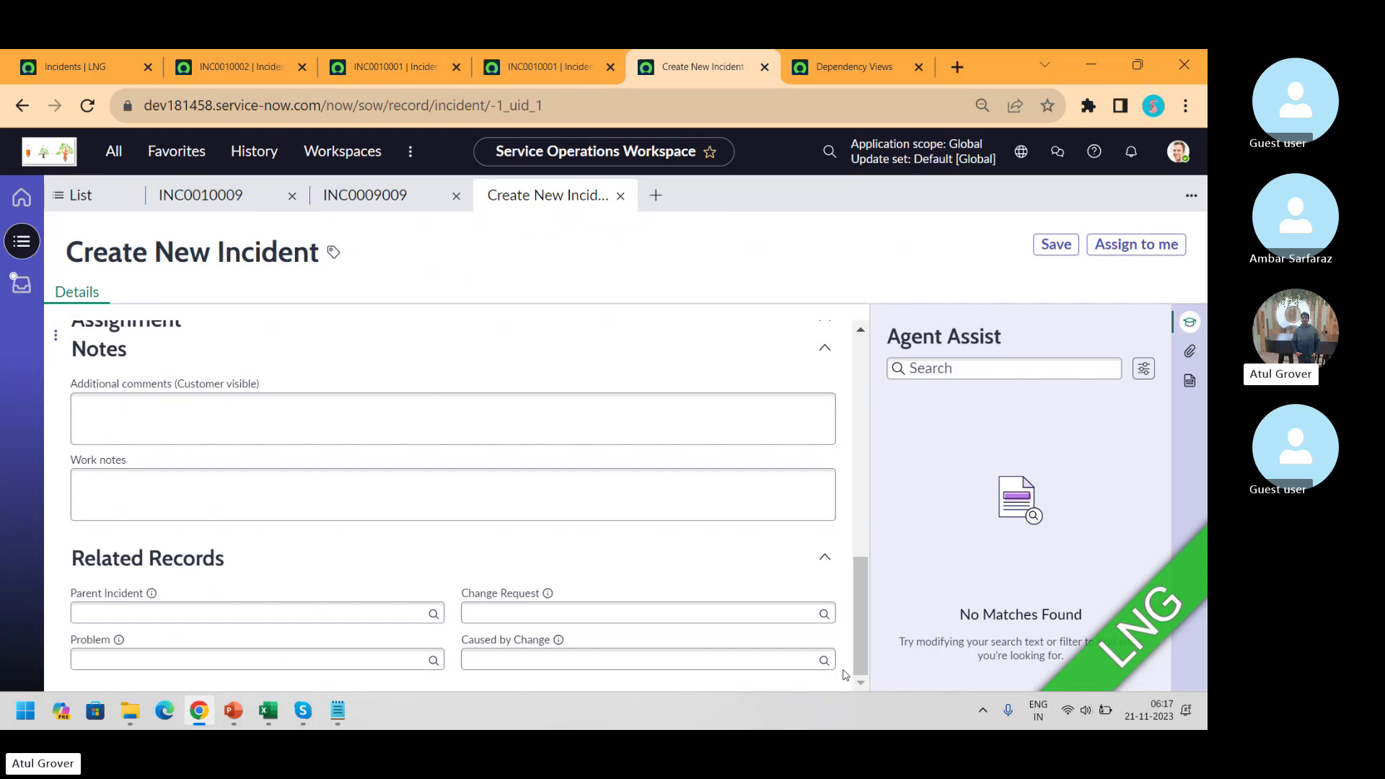
# - Enter "email" as the new incident's short description to bring up related Agent Assist suggestions
pyautogui.click(987, 375)
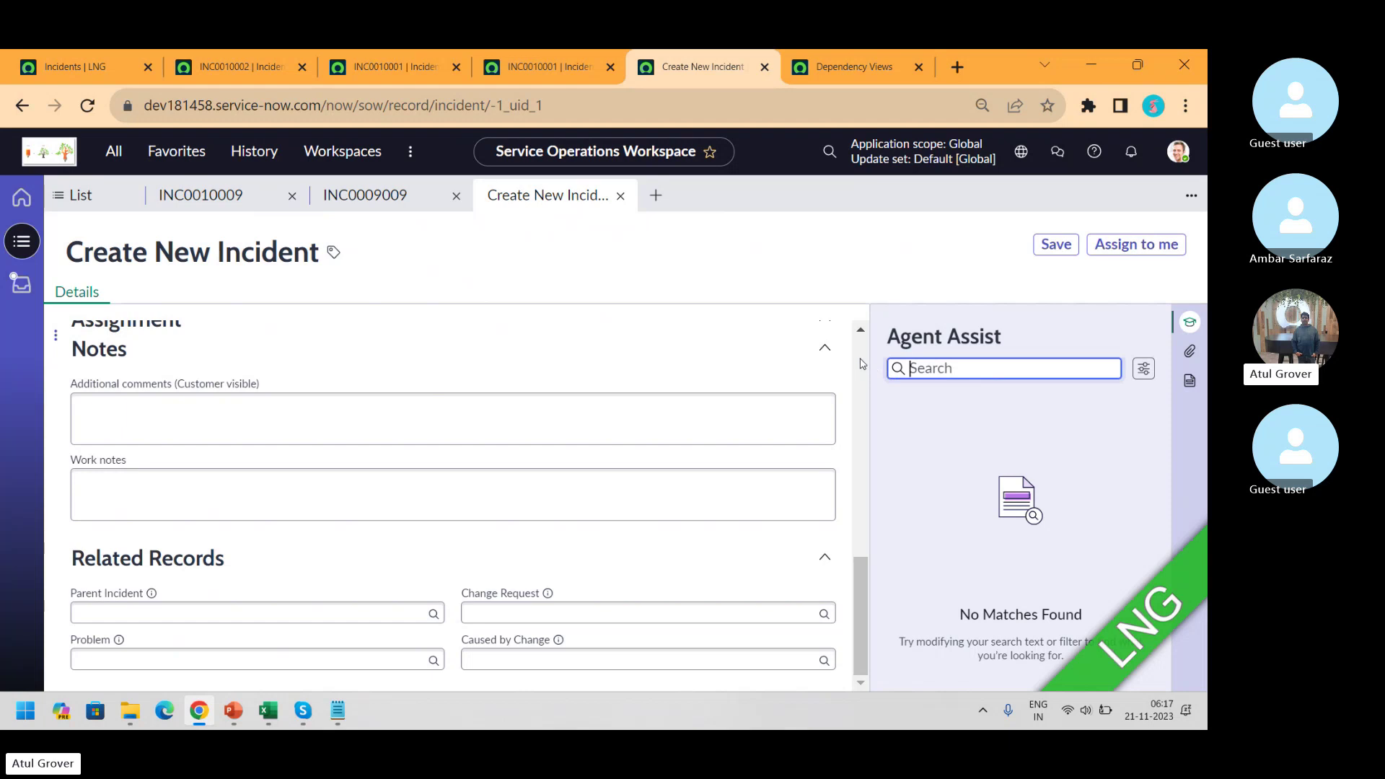
pyautogui.scroll(10, 855, 364)
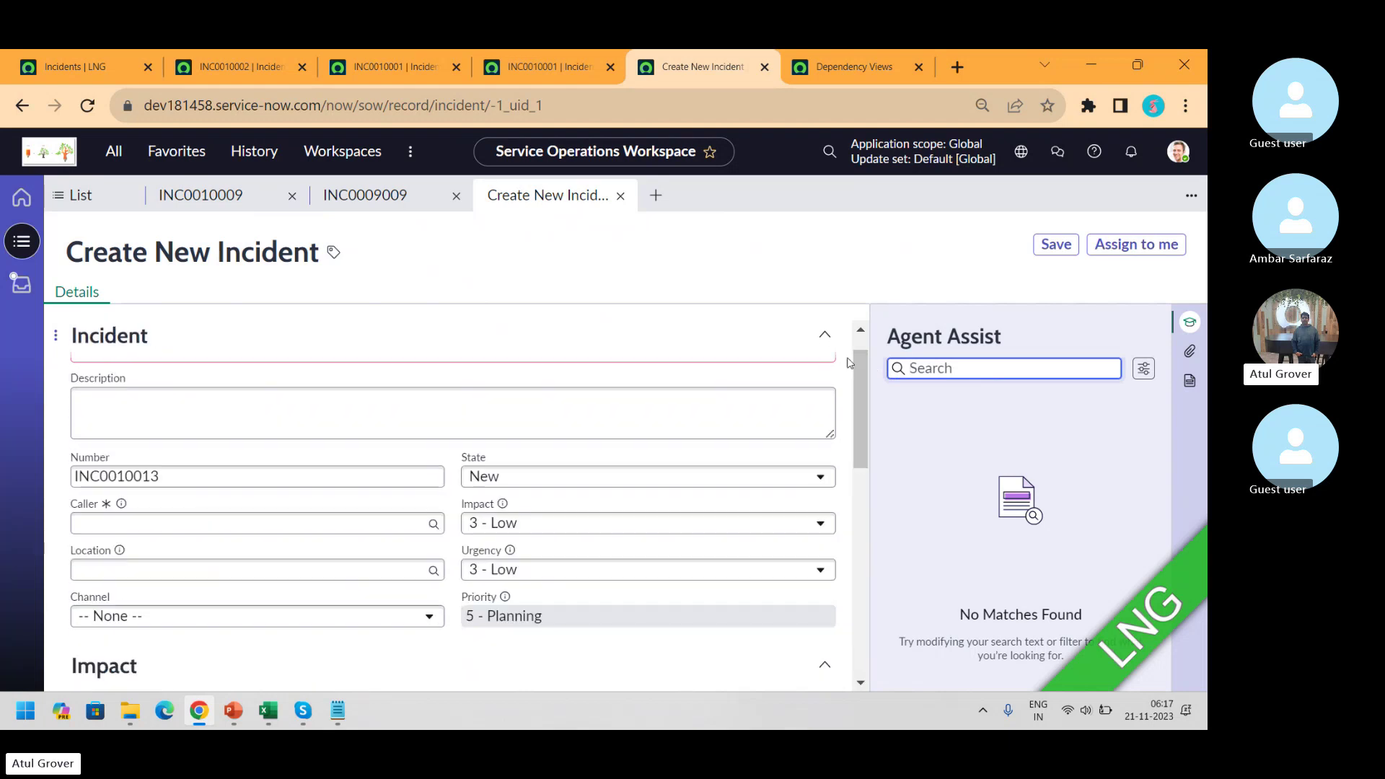
pyautogui.click(494, 359)
pyautogui.write('email')
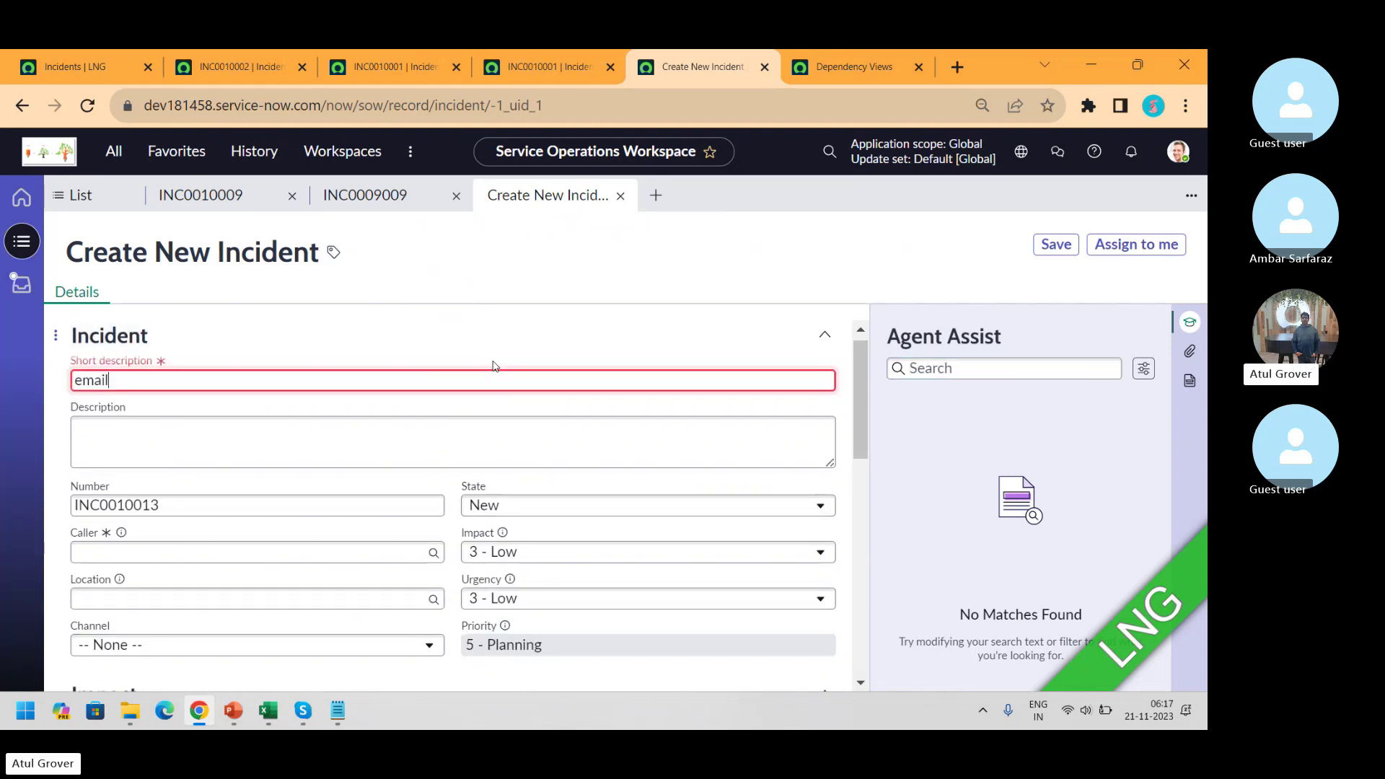
pyautogui.press('Tab')
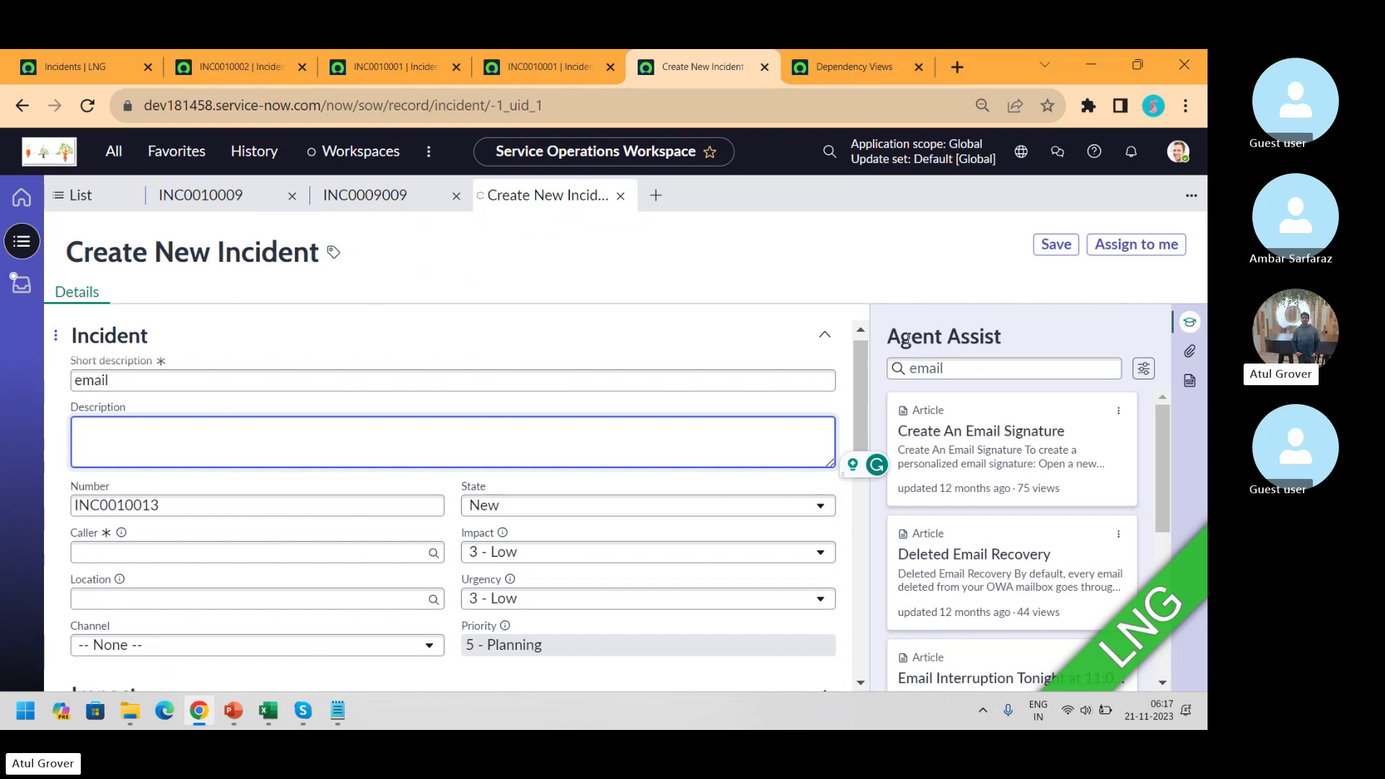
# - Open the suggested article Create An Email Signature in Agent Assist and look at its contents and options
pyautogui.click(1119, 411)
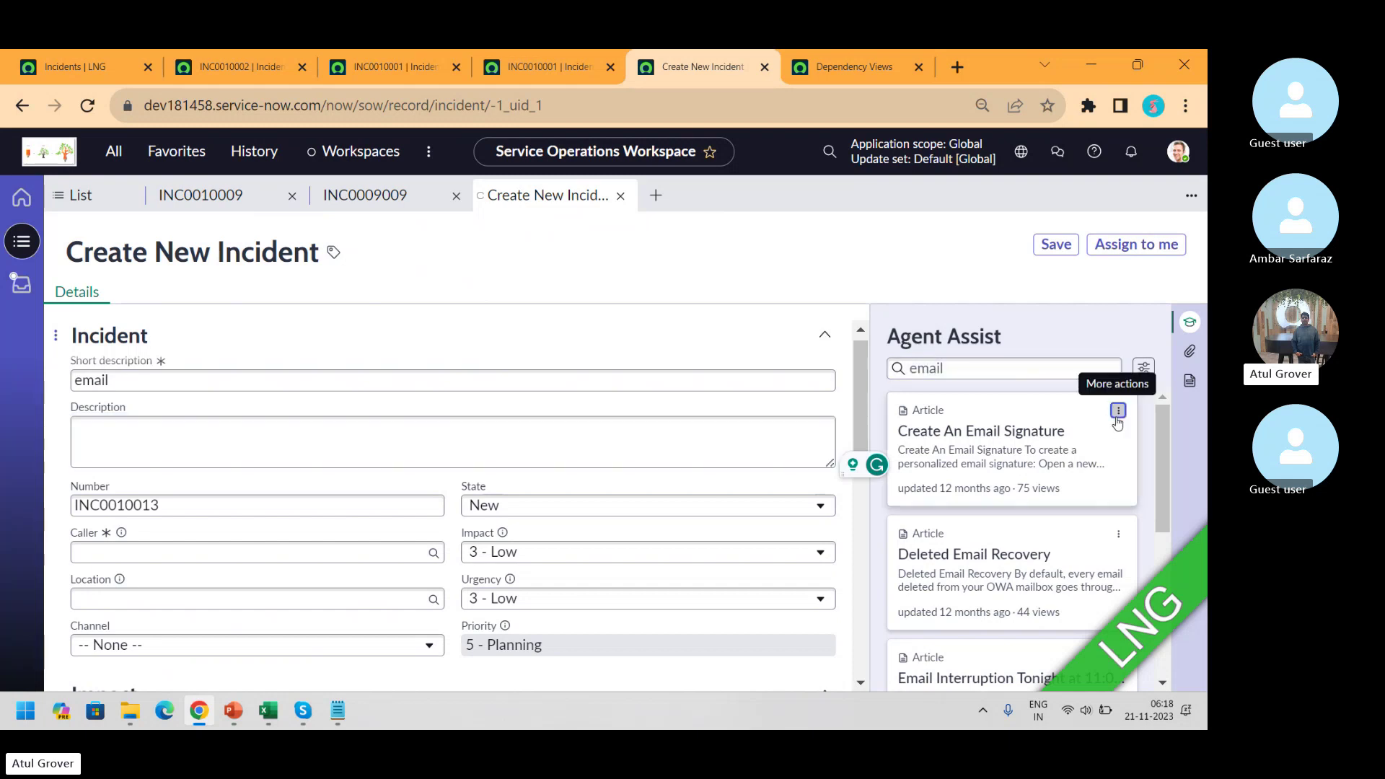
pyautogui.click(1065, 459)
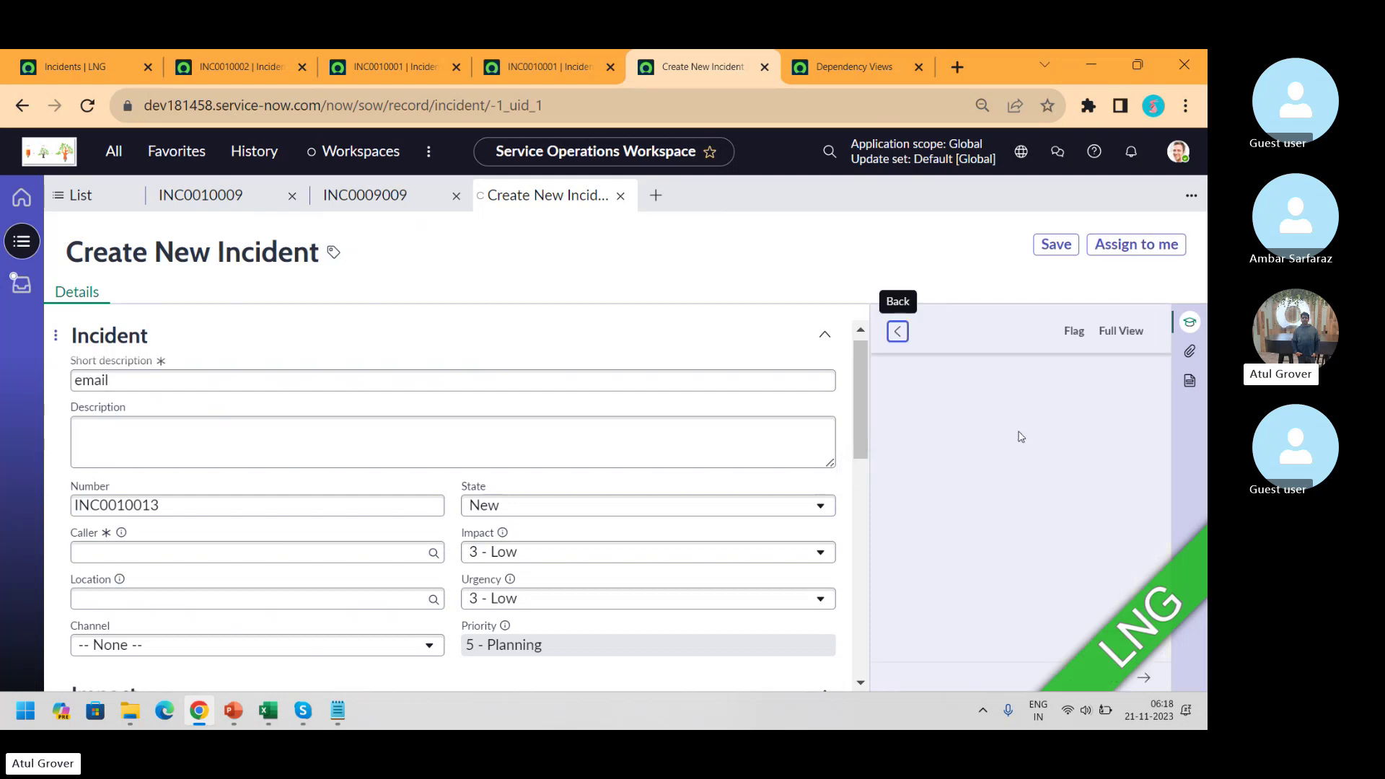
pyautogui.moveTo(1152, 432)
pyautogui.mouseDown()
pyautogui.moveTo(1158, 606)
pyautogui.moveTo(1154, 456)
pyautogui.moveTo(1119, 342)
pyautogui.mouseUp()
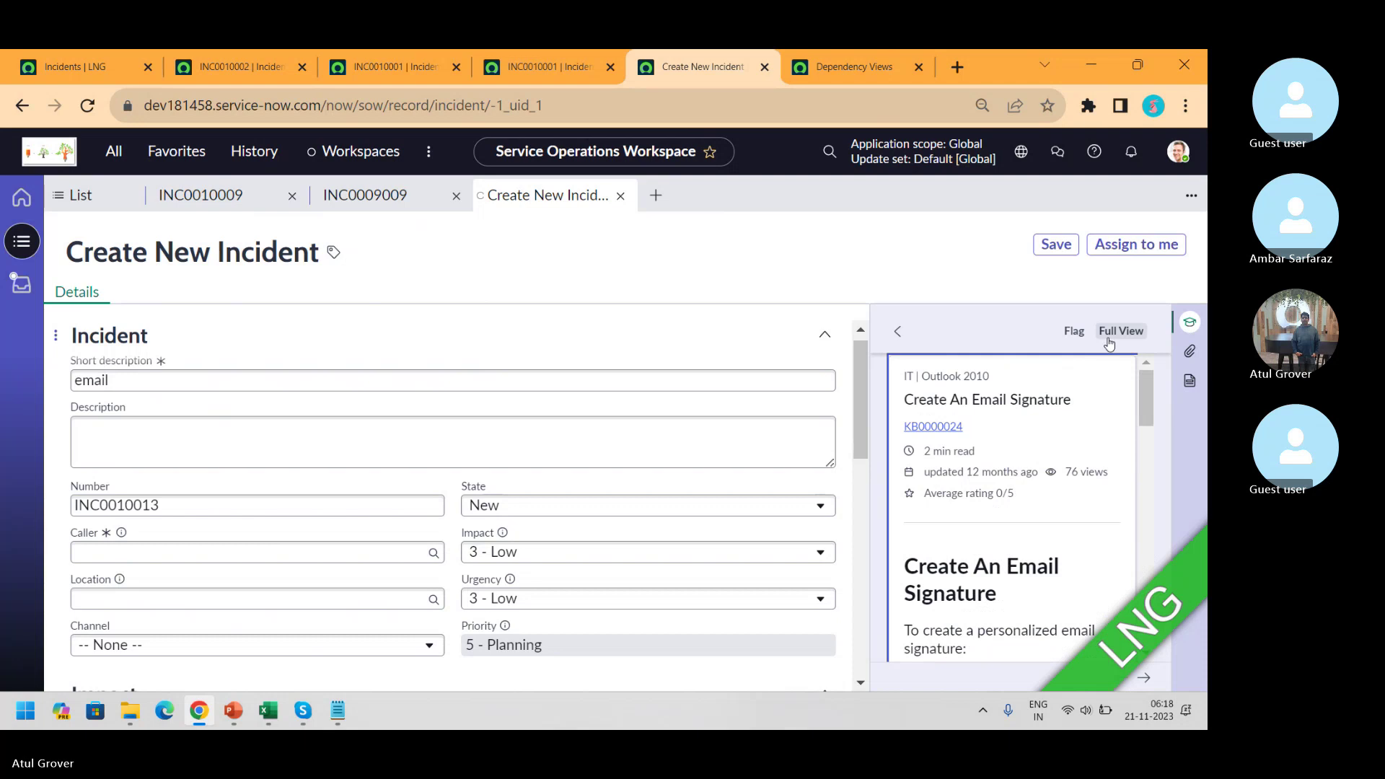
# - Set the mandatory caller to the first architect in the user list and save the new incident
pyautogui.click(1055, 247)
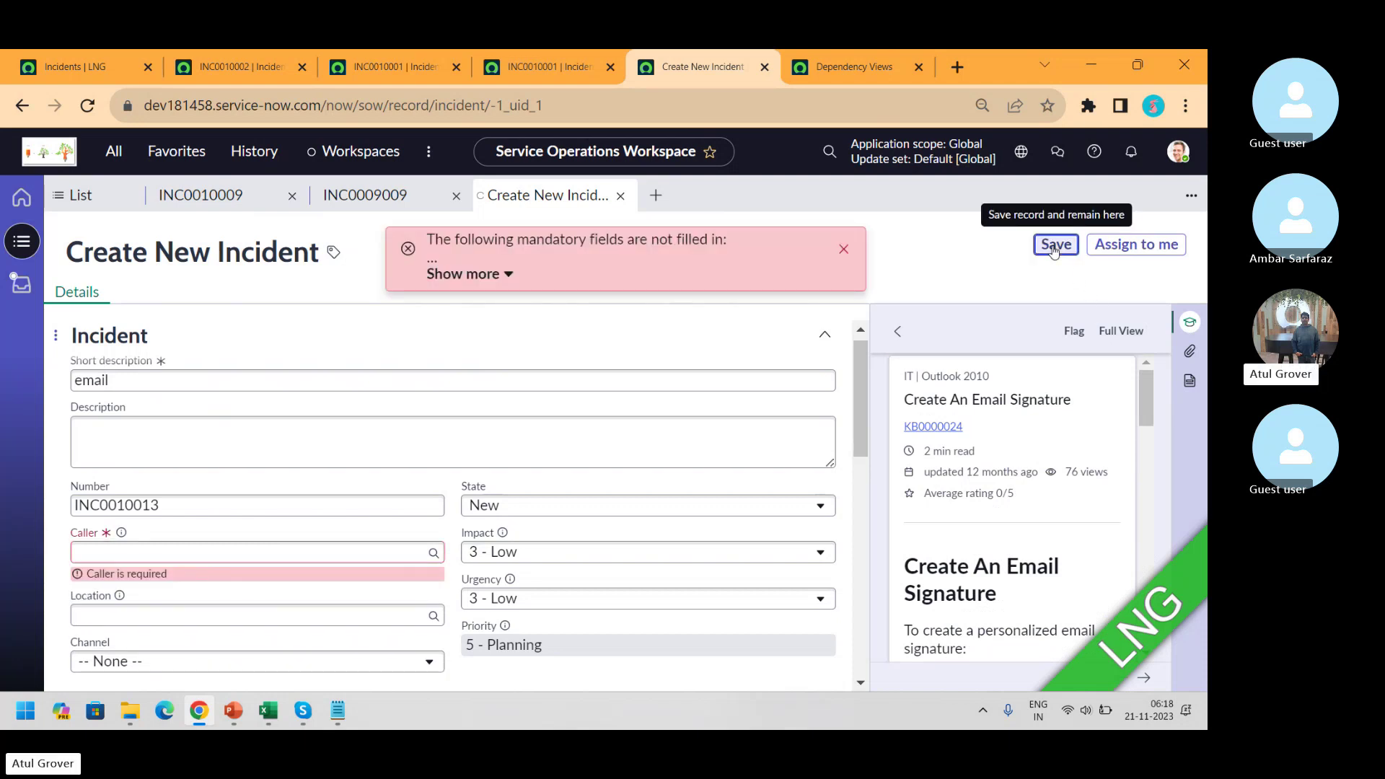
pyautogui.click(203, 550)
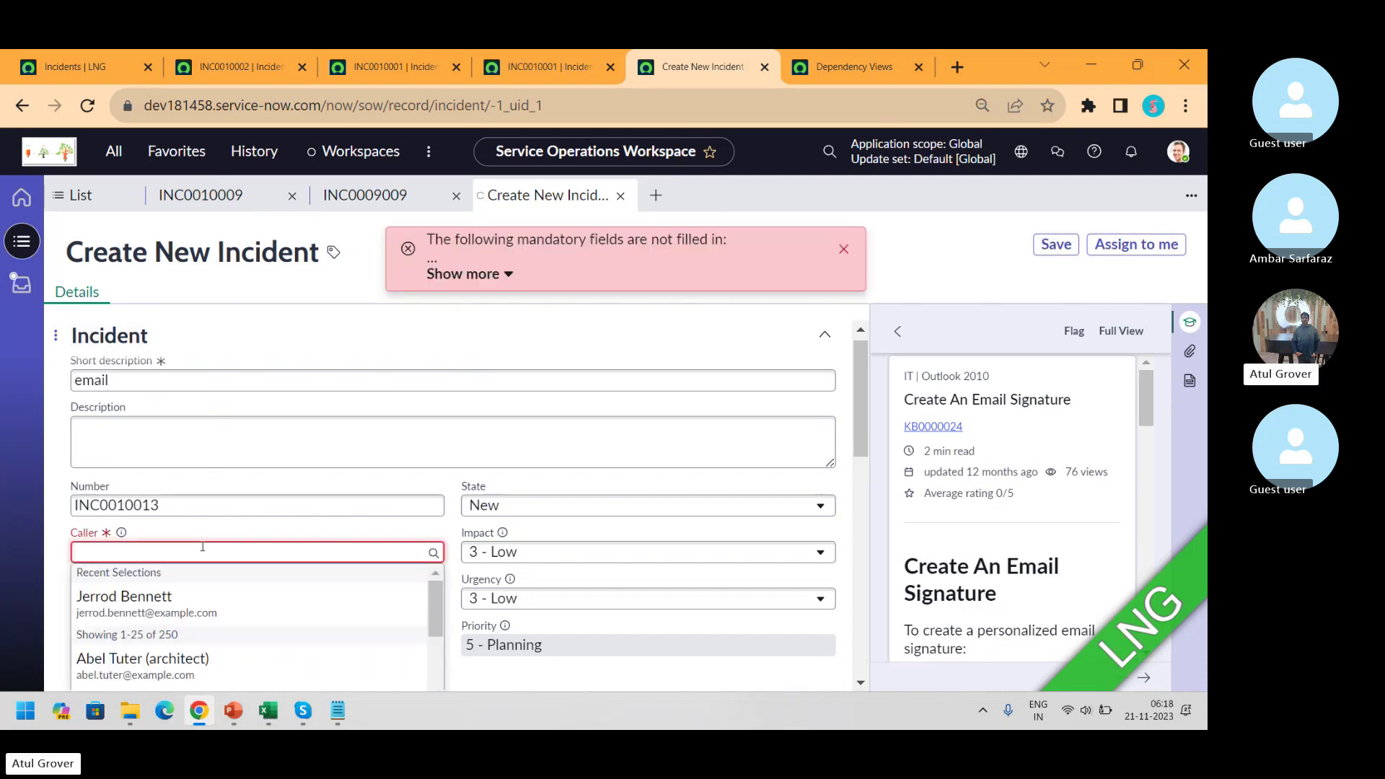
pyautogui.write('**')
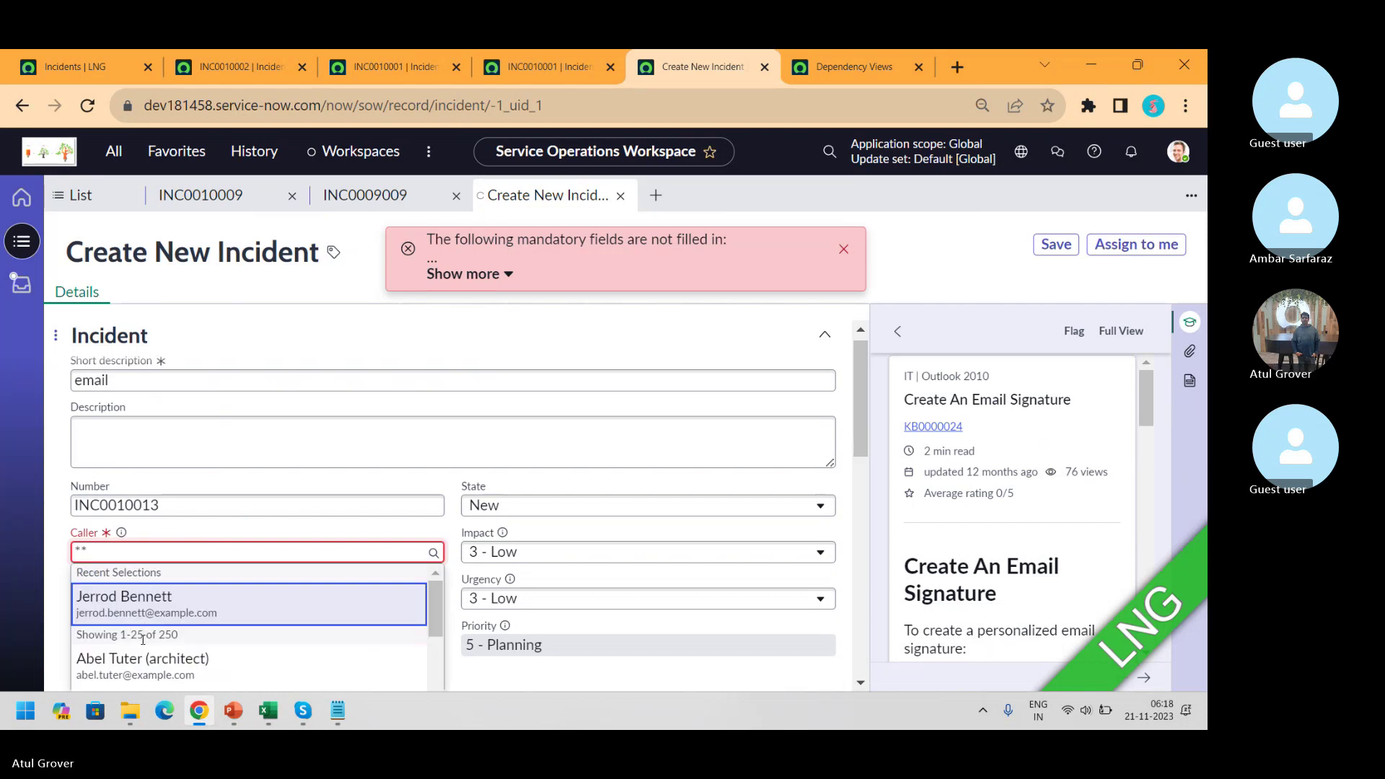
pyautogui.click(135, 659)
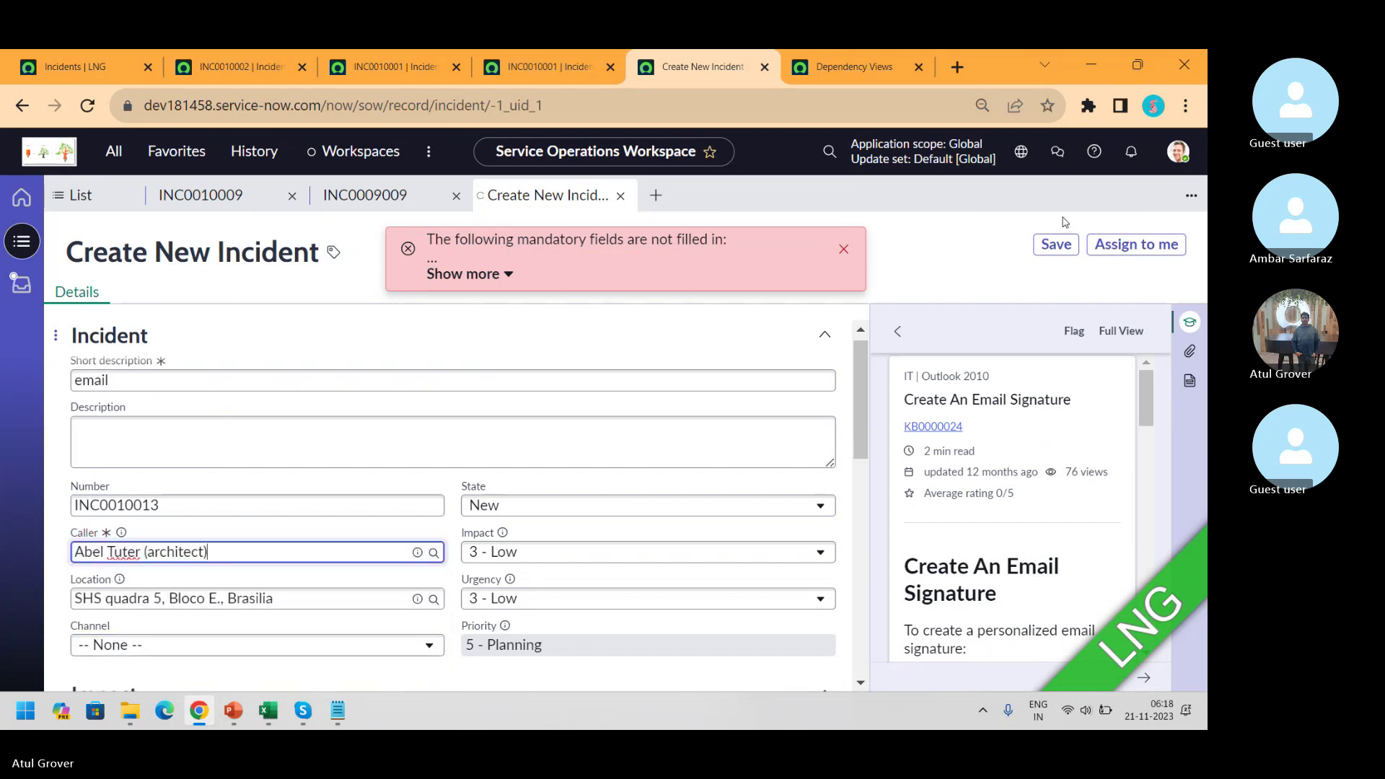
pyautogui.click(1050, 245)
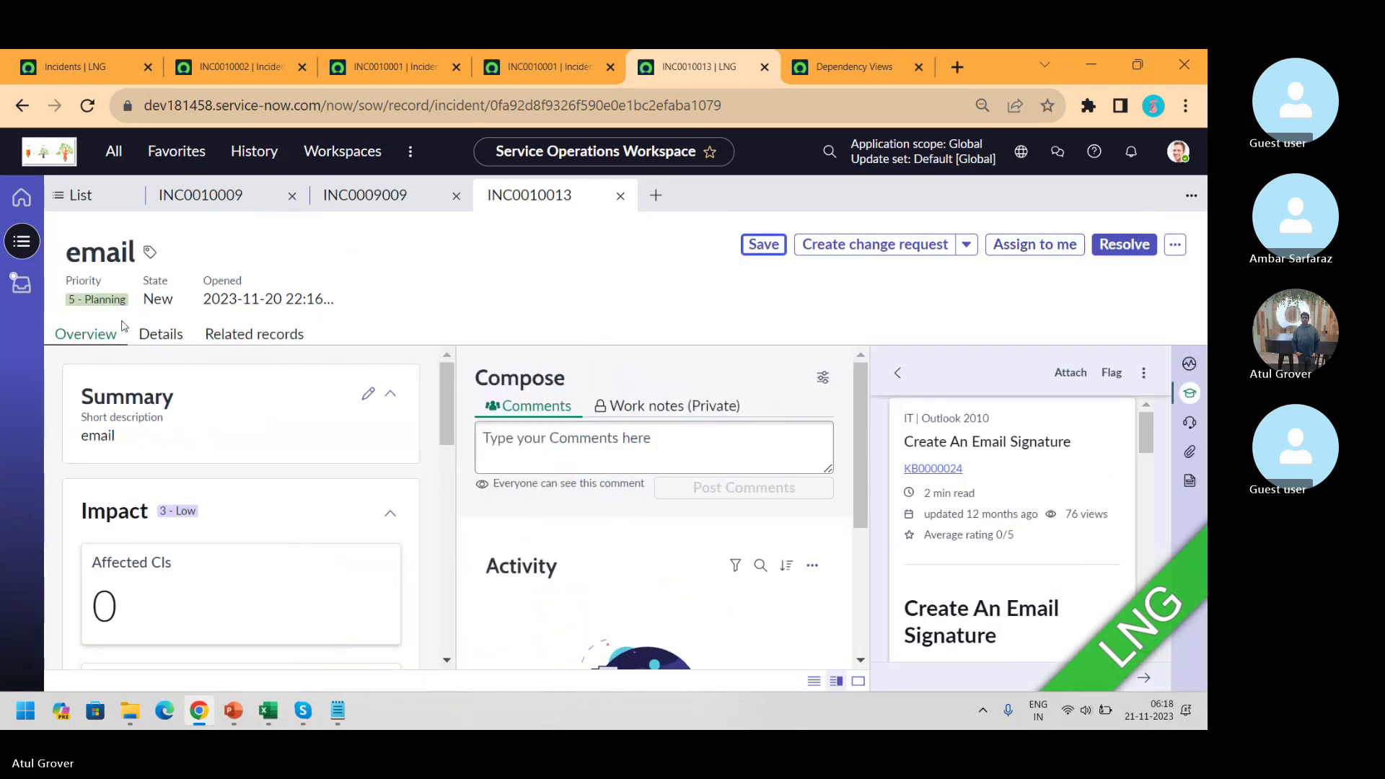
# - Show the saved incident's details and related records, return from the article to the suggestions and collapse Agent Assist
pyautogui.click(163, 338)
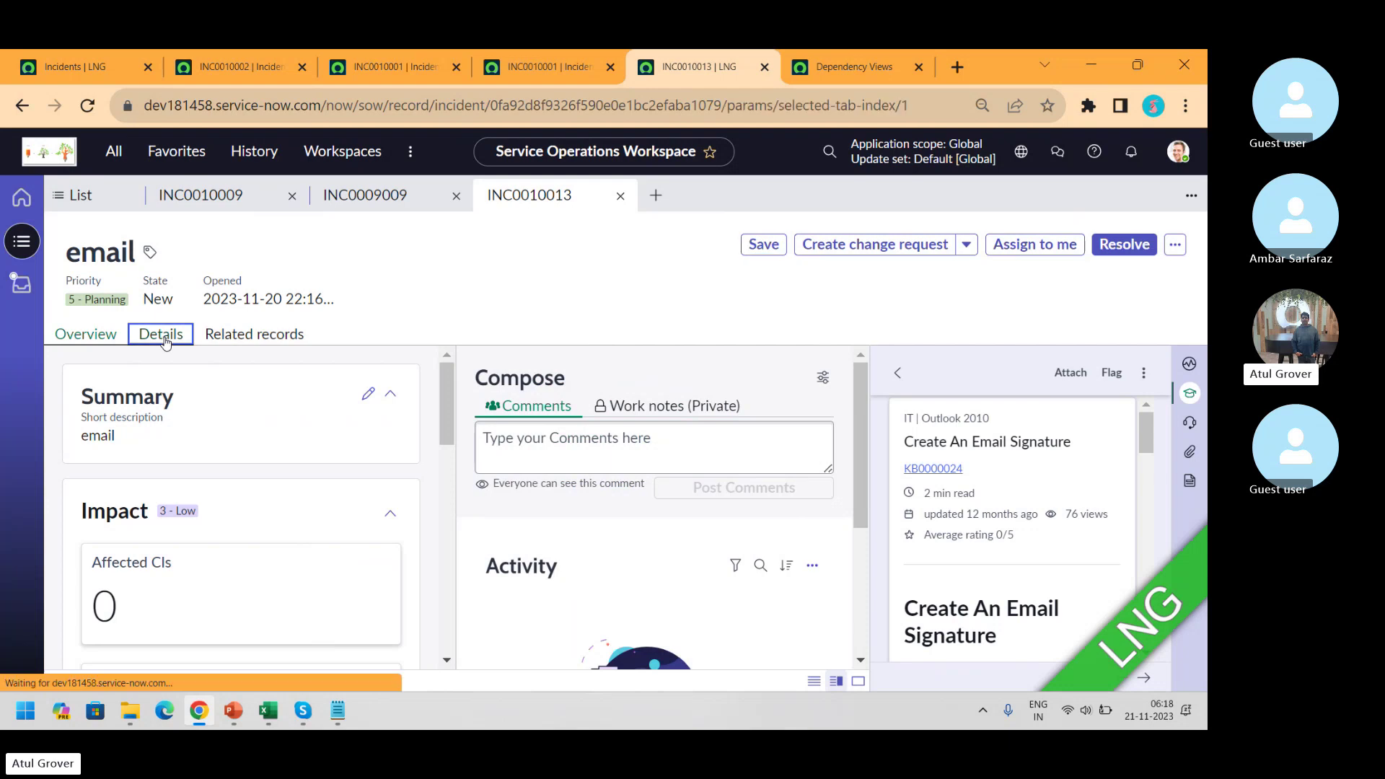
pyautogui.click(264, 336)
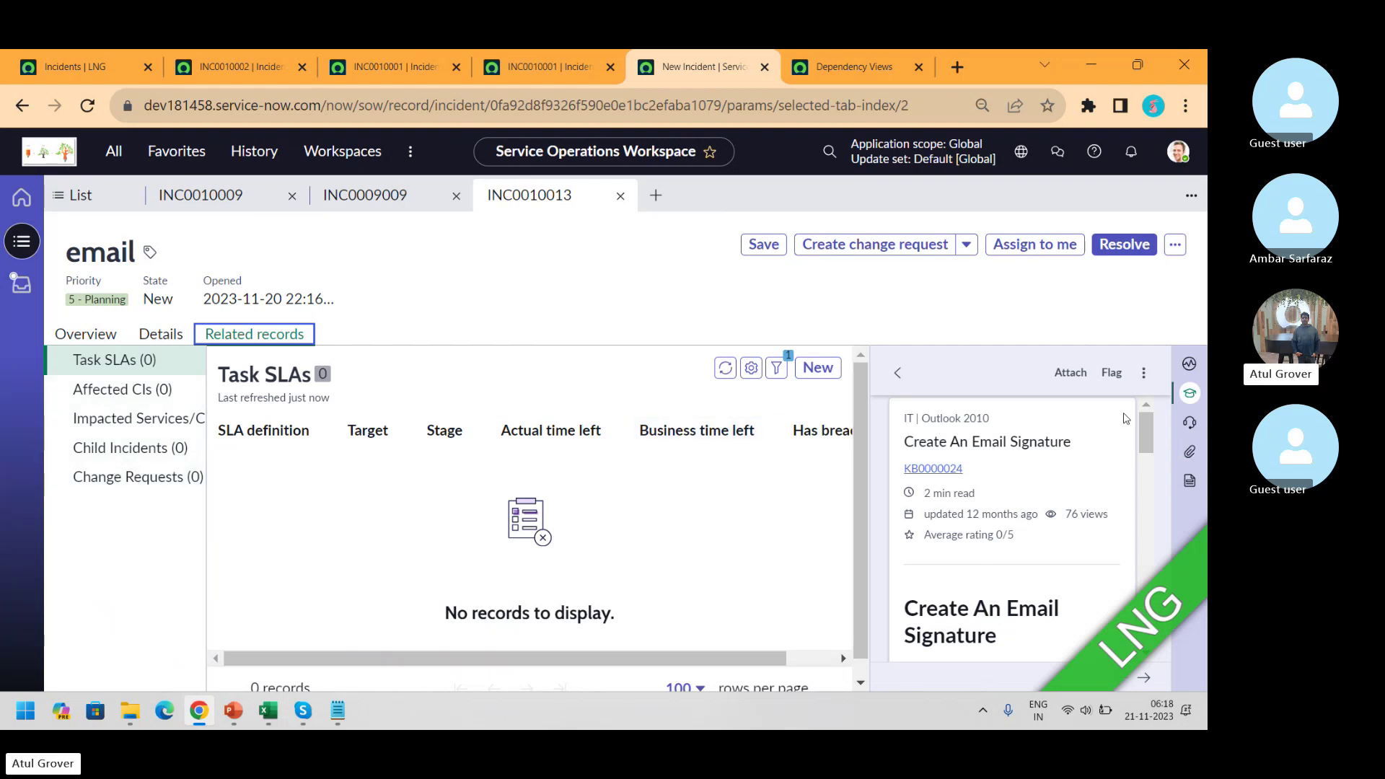
pyautogui.click(898, 372)
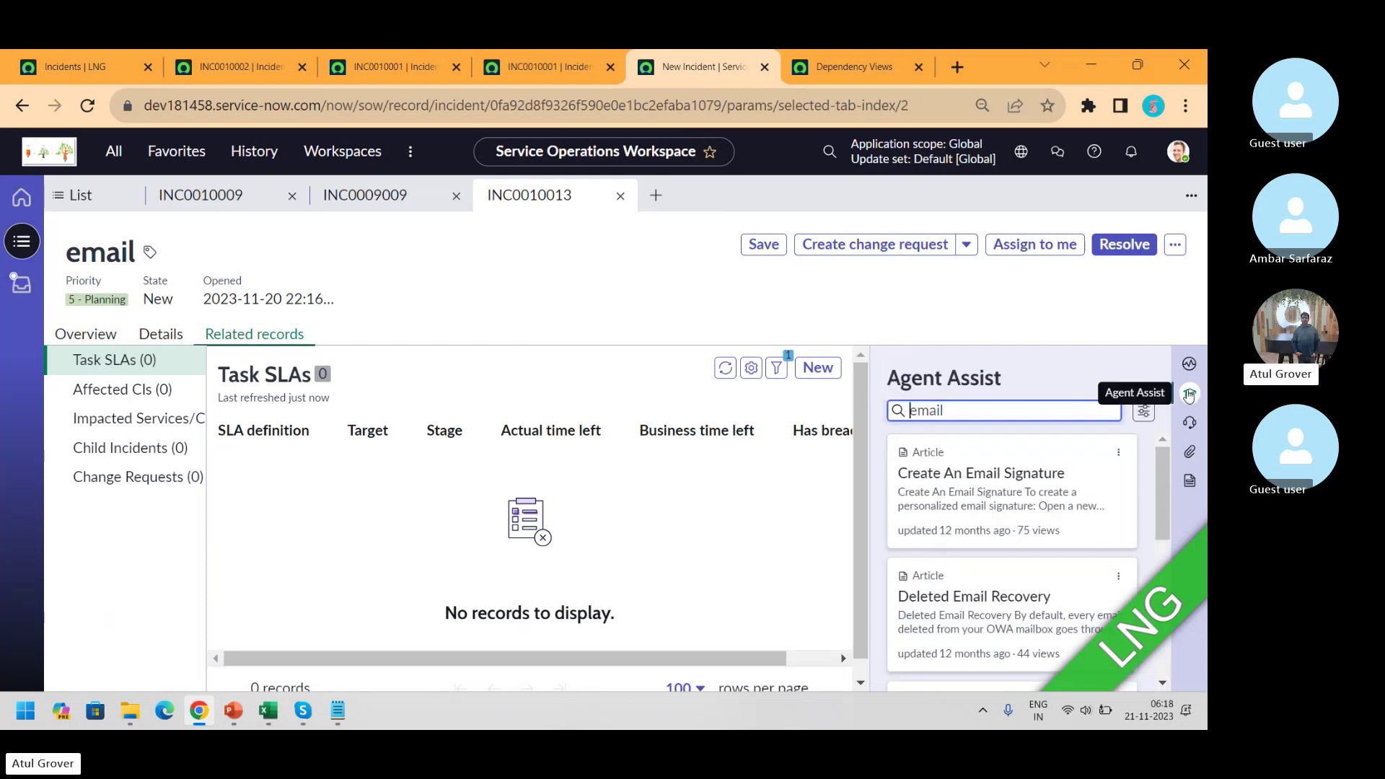
pyautogui.click(1190, 393)
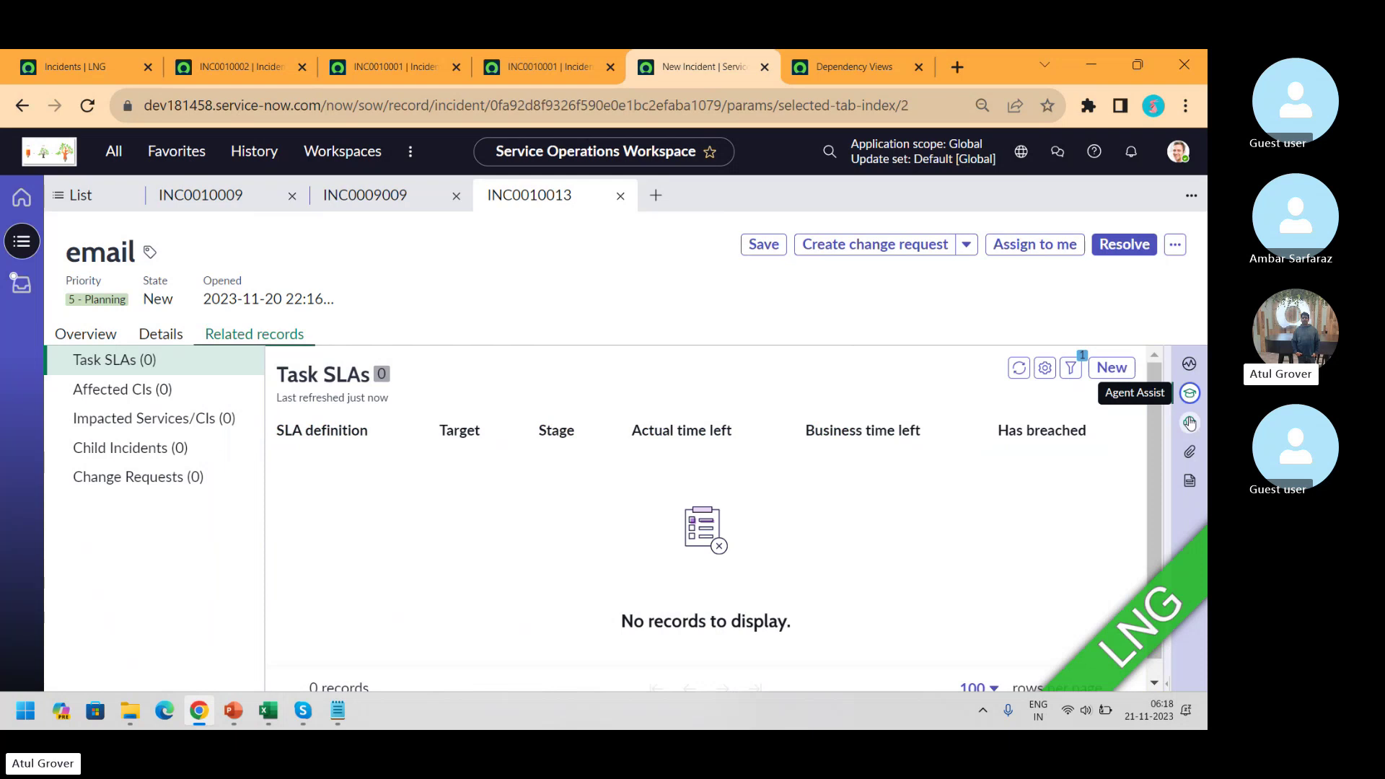
# - Look through the incident's Experts on-call, Templates and Attachments panels
pyautogui.click(1190, 424)
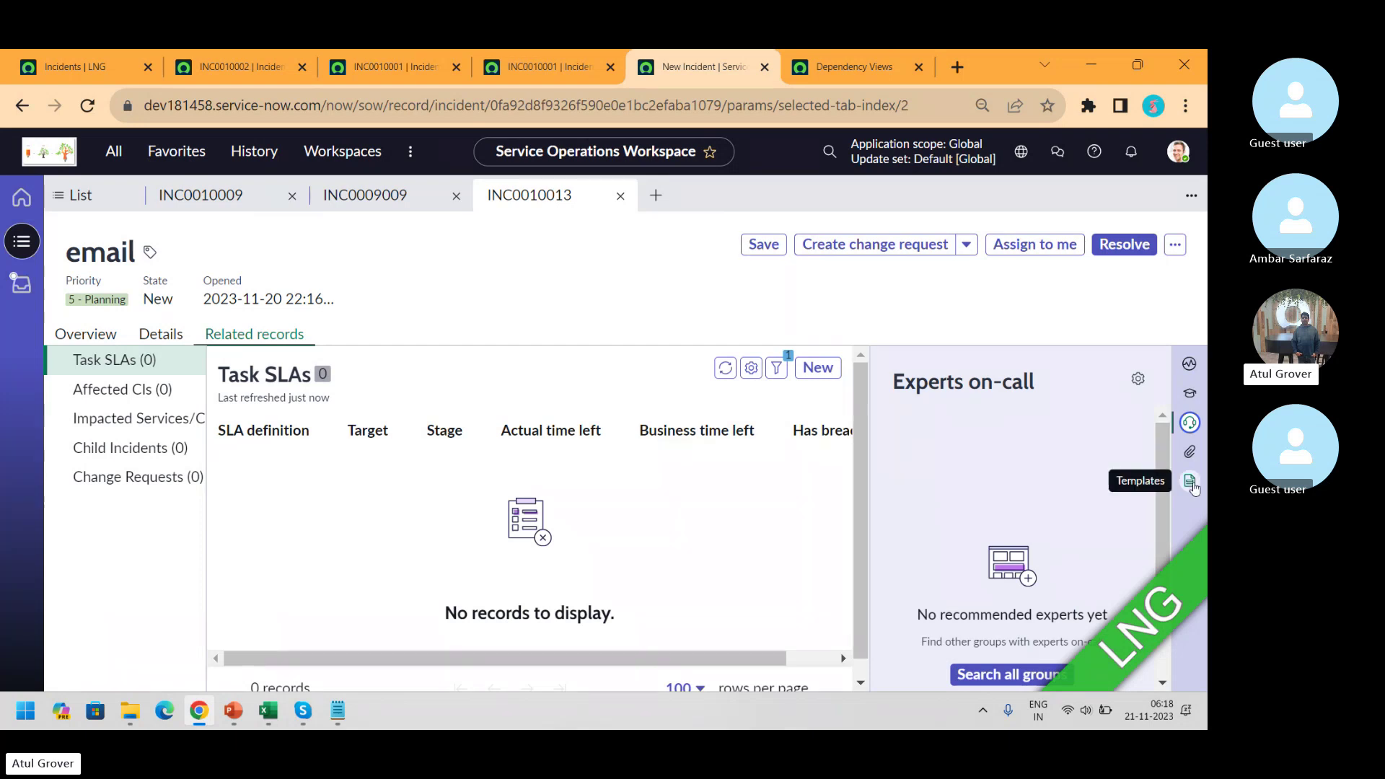
pyautogui.click(1191, 484)
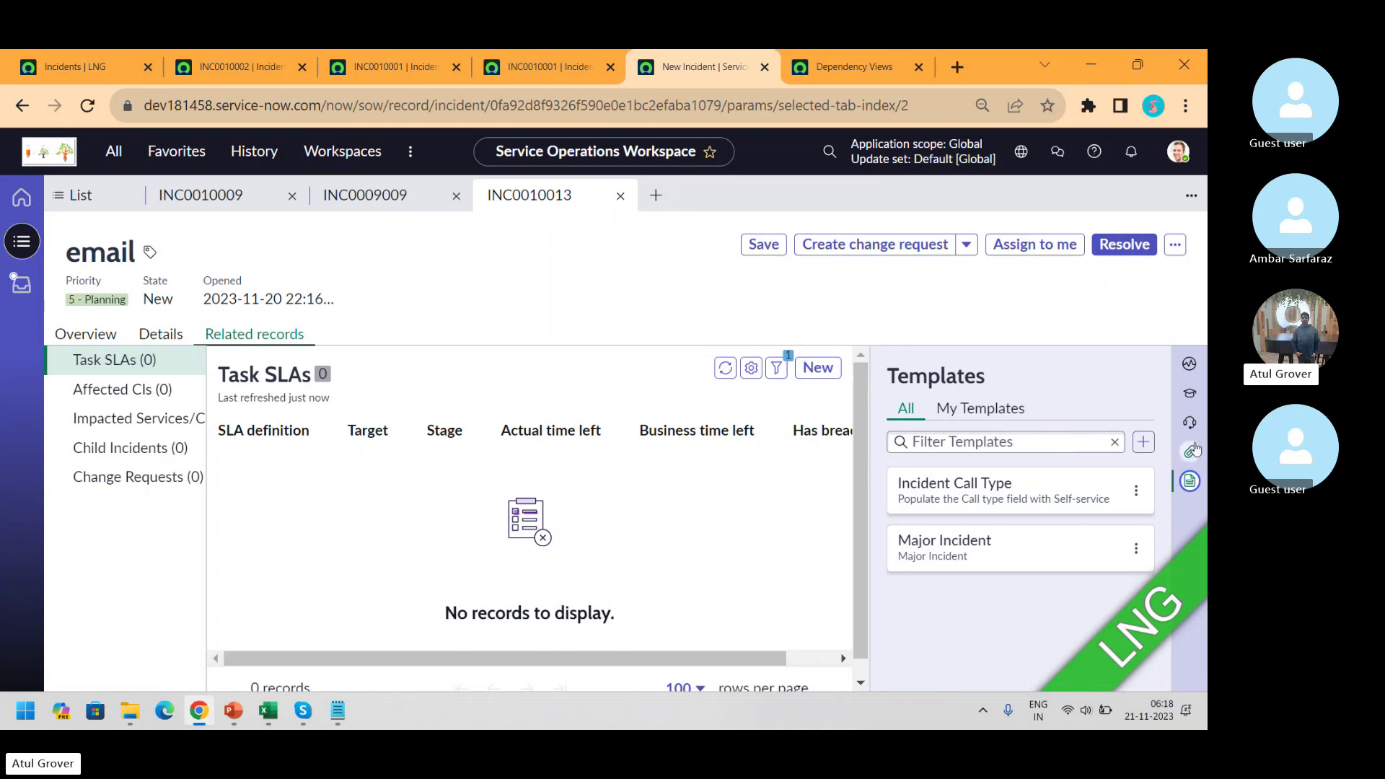
pyautogui.click(1192, 452)
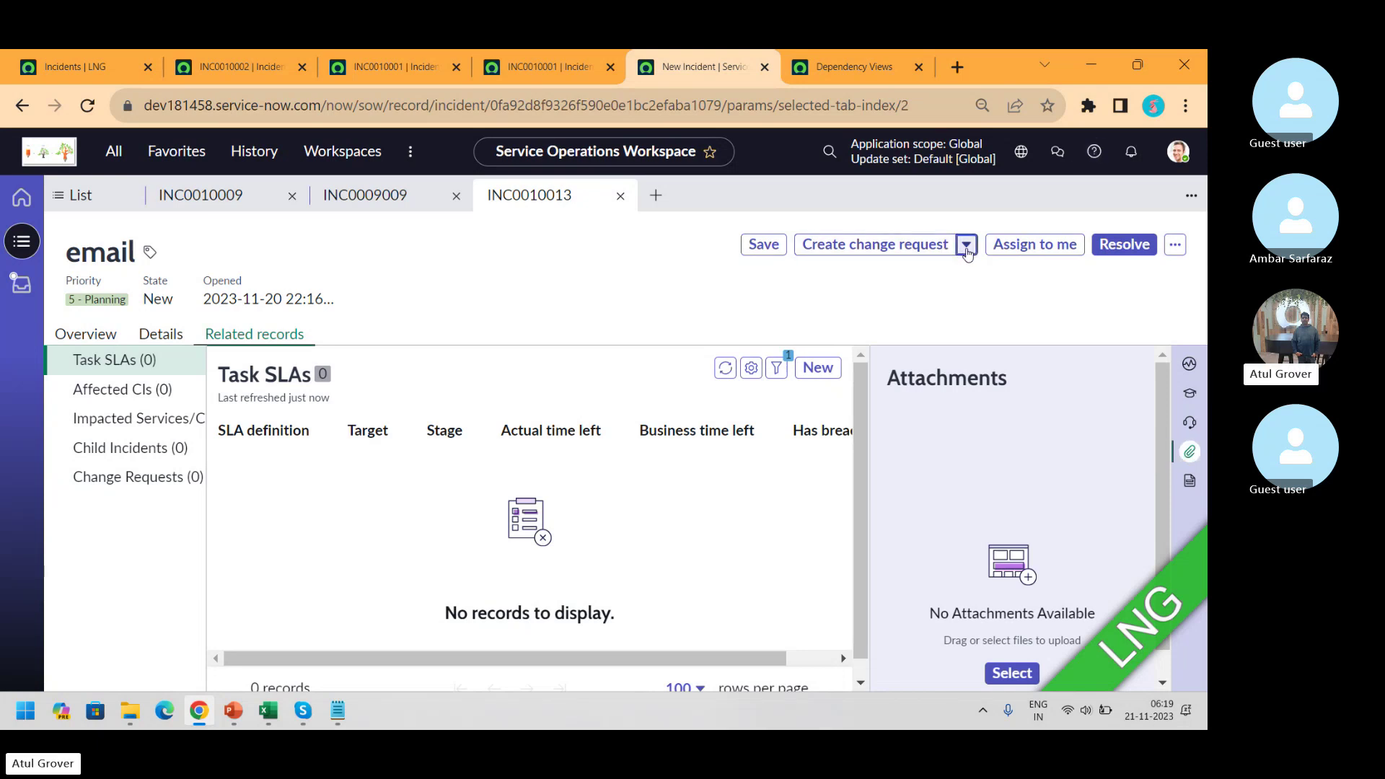
# - Review the incident's options for creating related records and its additional actions without choosing any
pyautogui.click(967, 249)
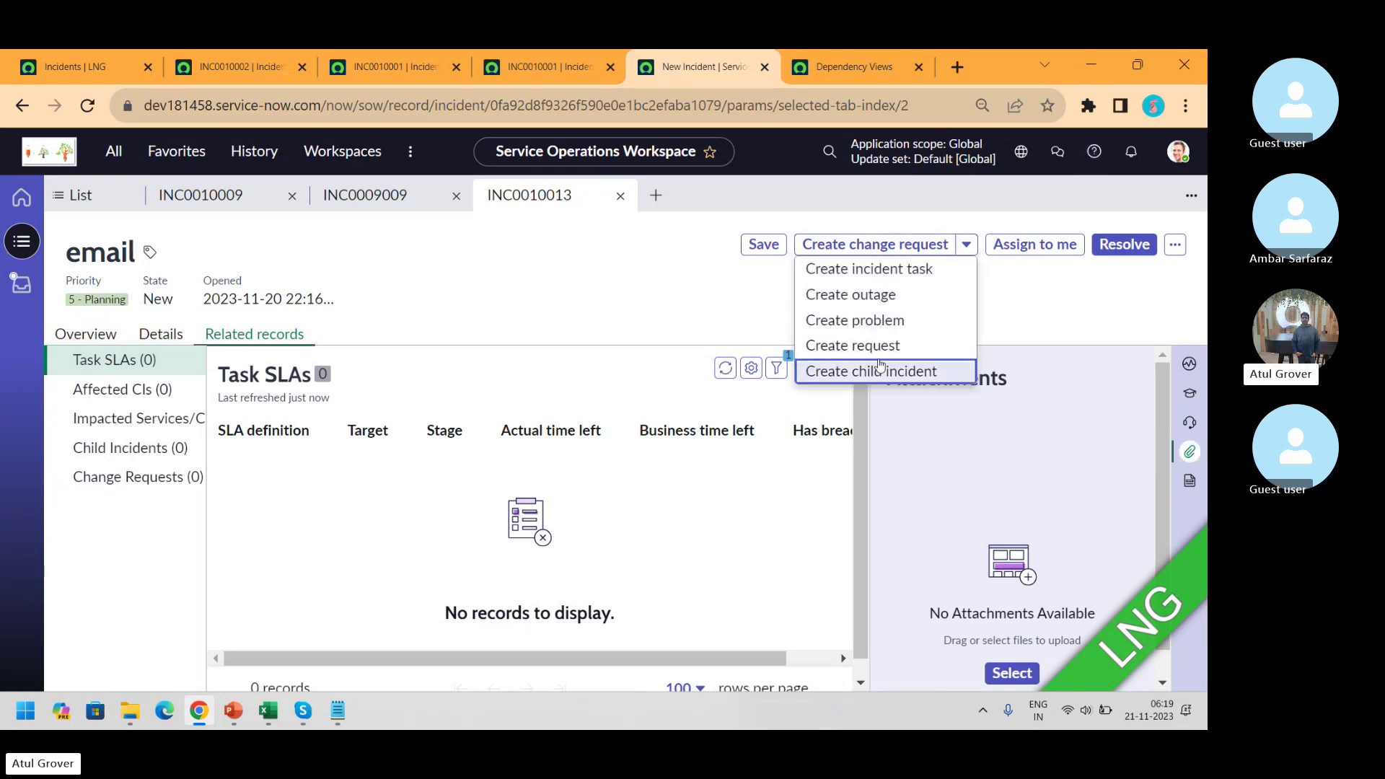
pyautogui.click(1176, 244)
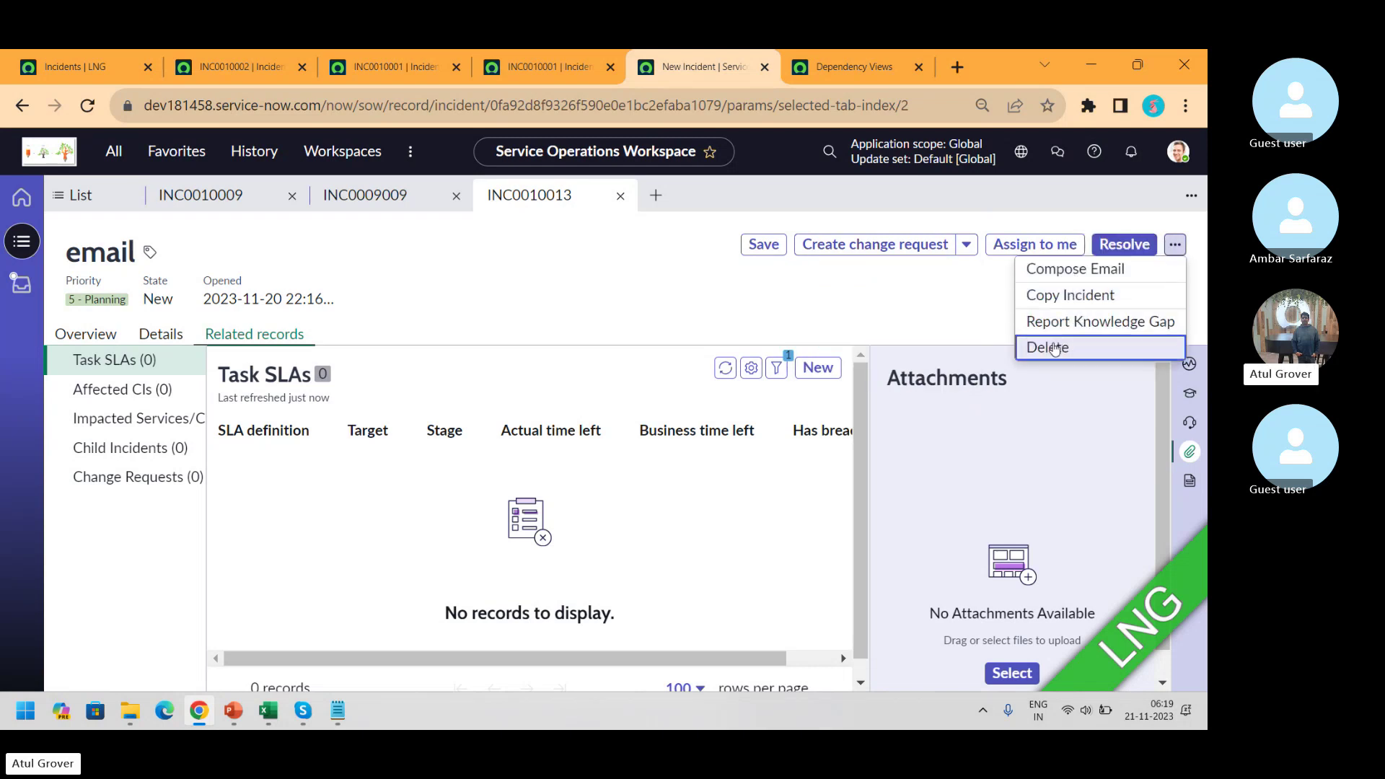
pyautogui.click(828, 299)
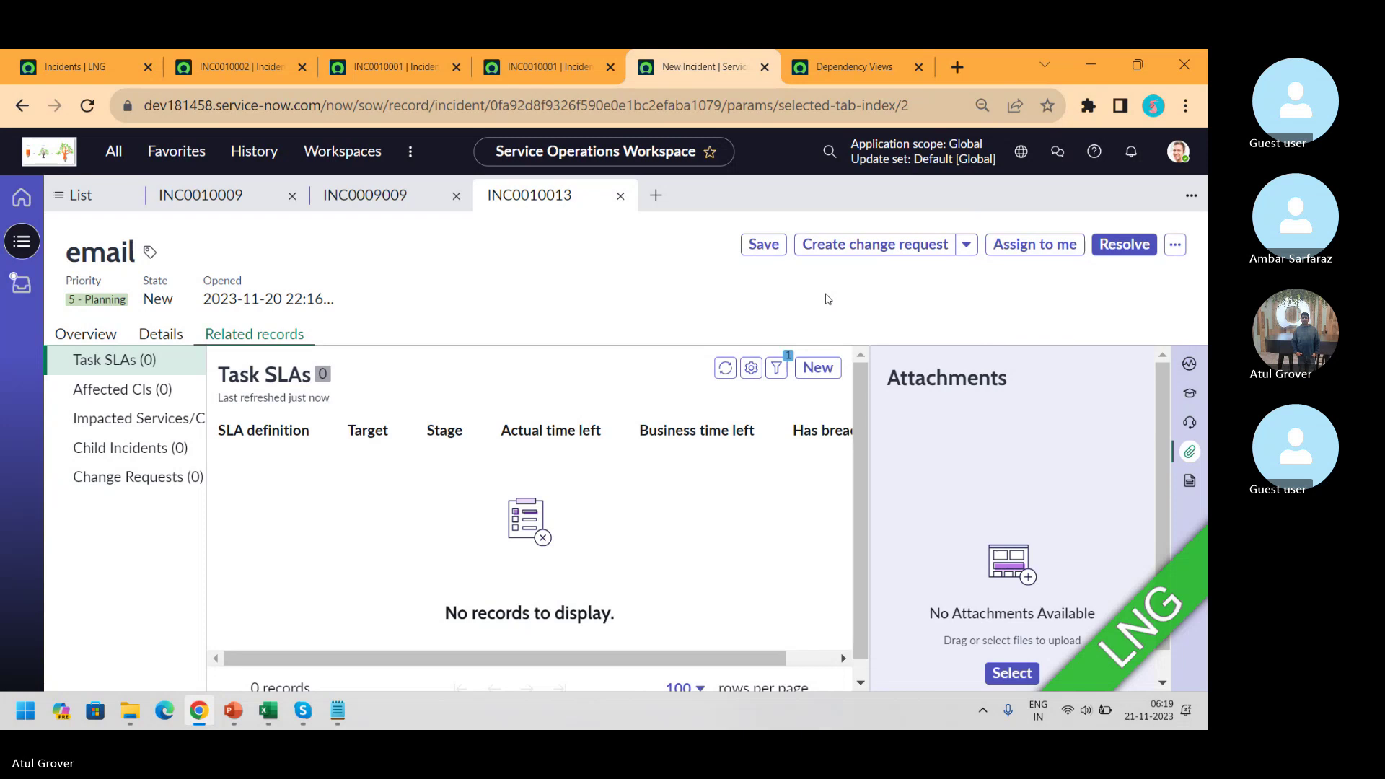
# - Switch to the classic form of INC0010001 and review the actions in its form header's context menu
pyautogui.click(377, 68)
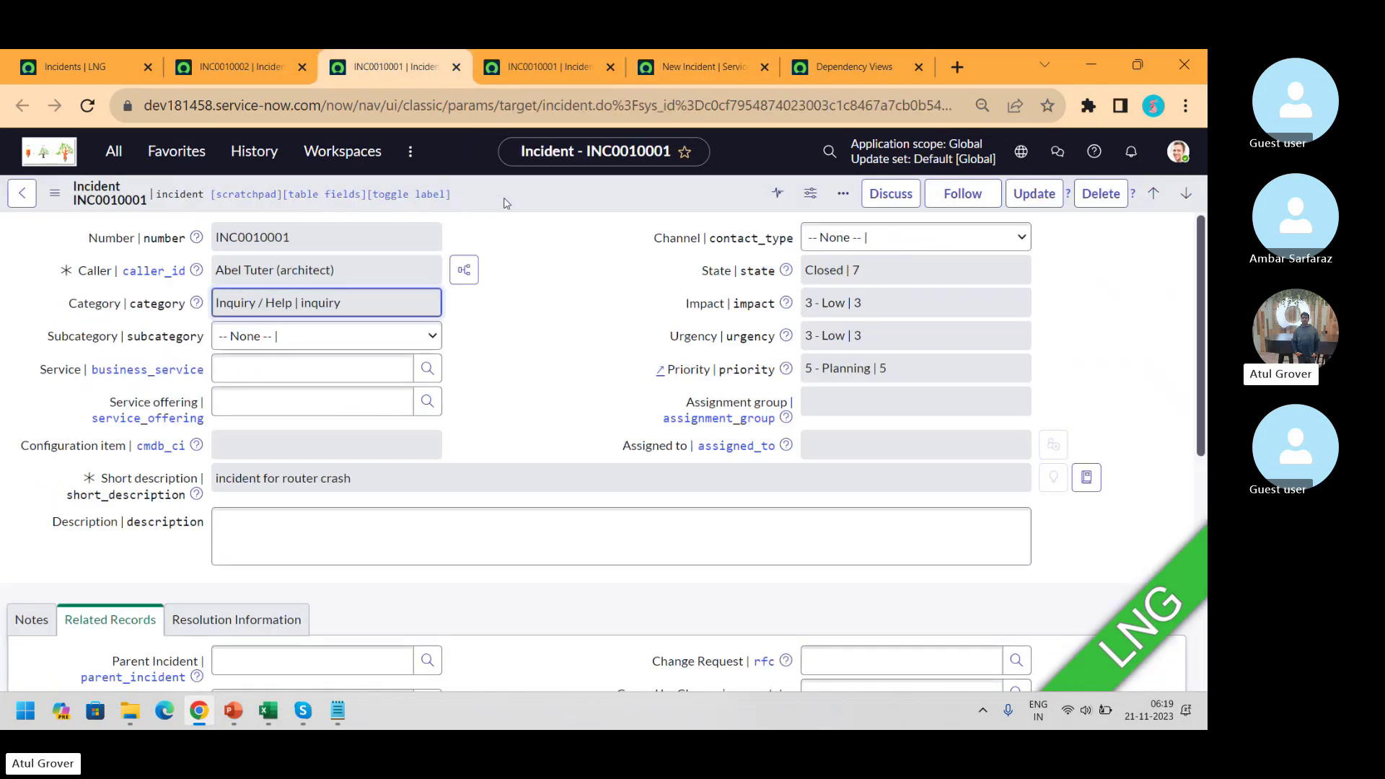
pyautogui.rightClick(506, 203)
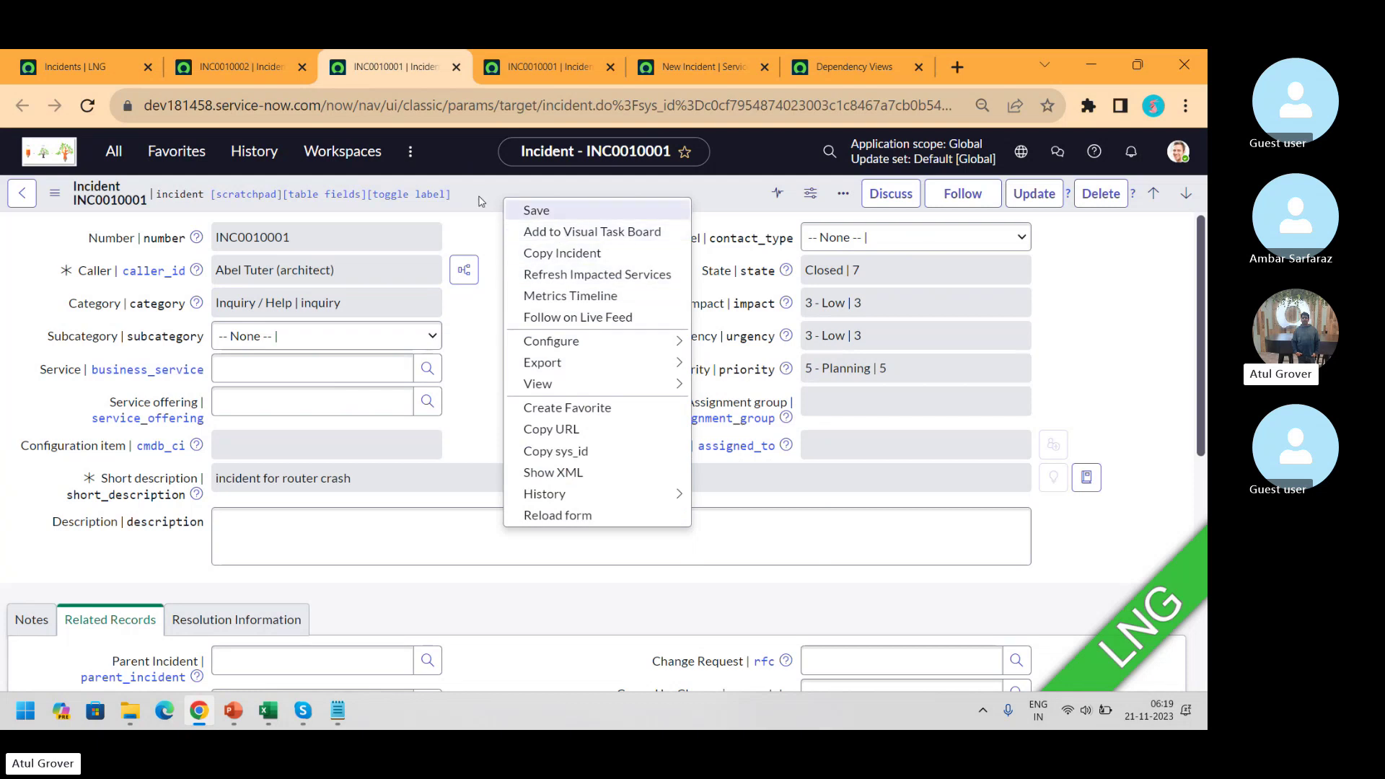
pyautogui.click(476, 323)
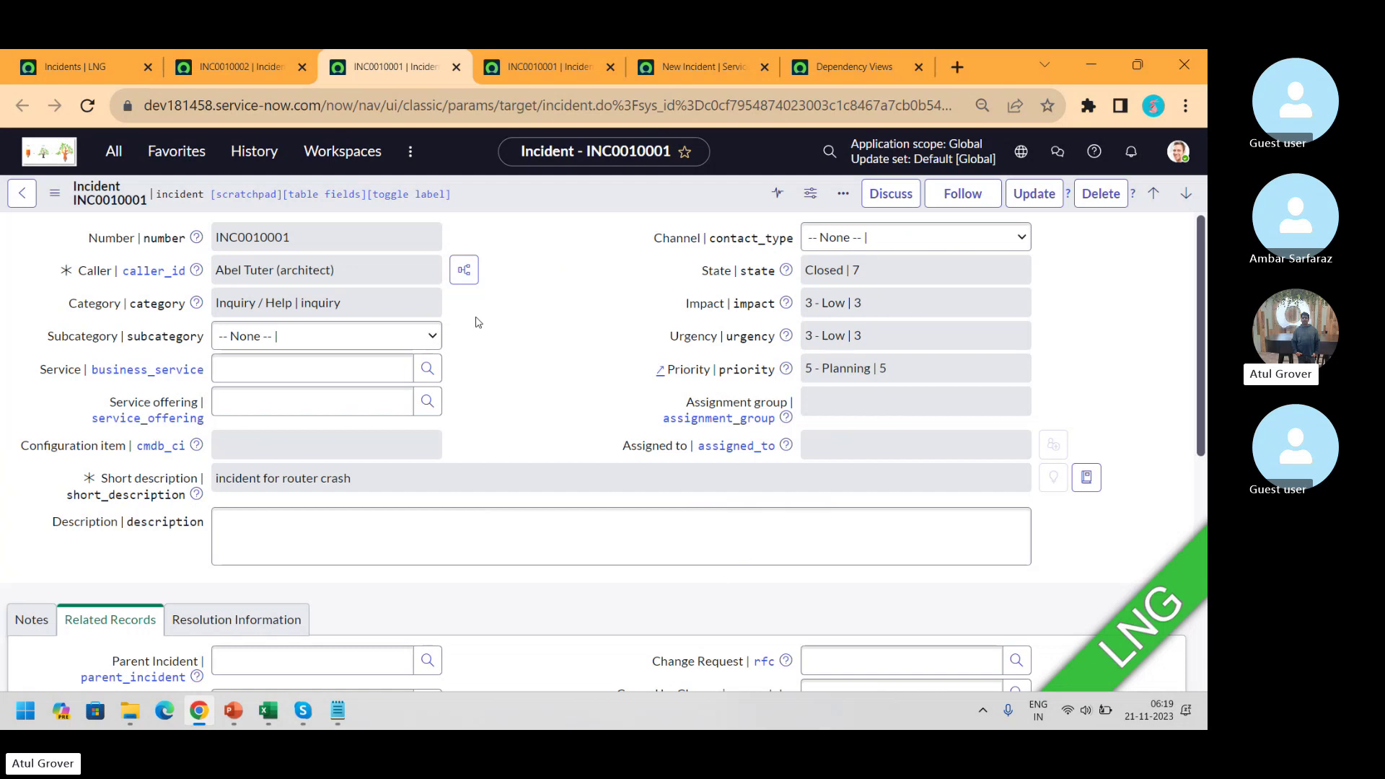
# - Open the Service Portal at dev181458.service-now.com/sp in a new browser tab
pyautogui.click(951, 68)
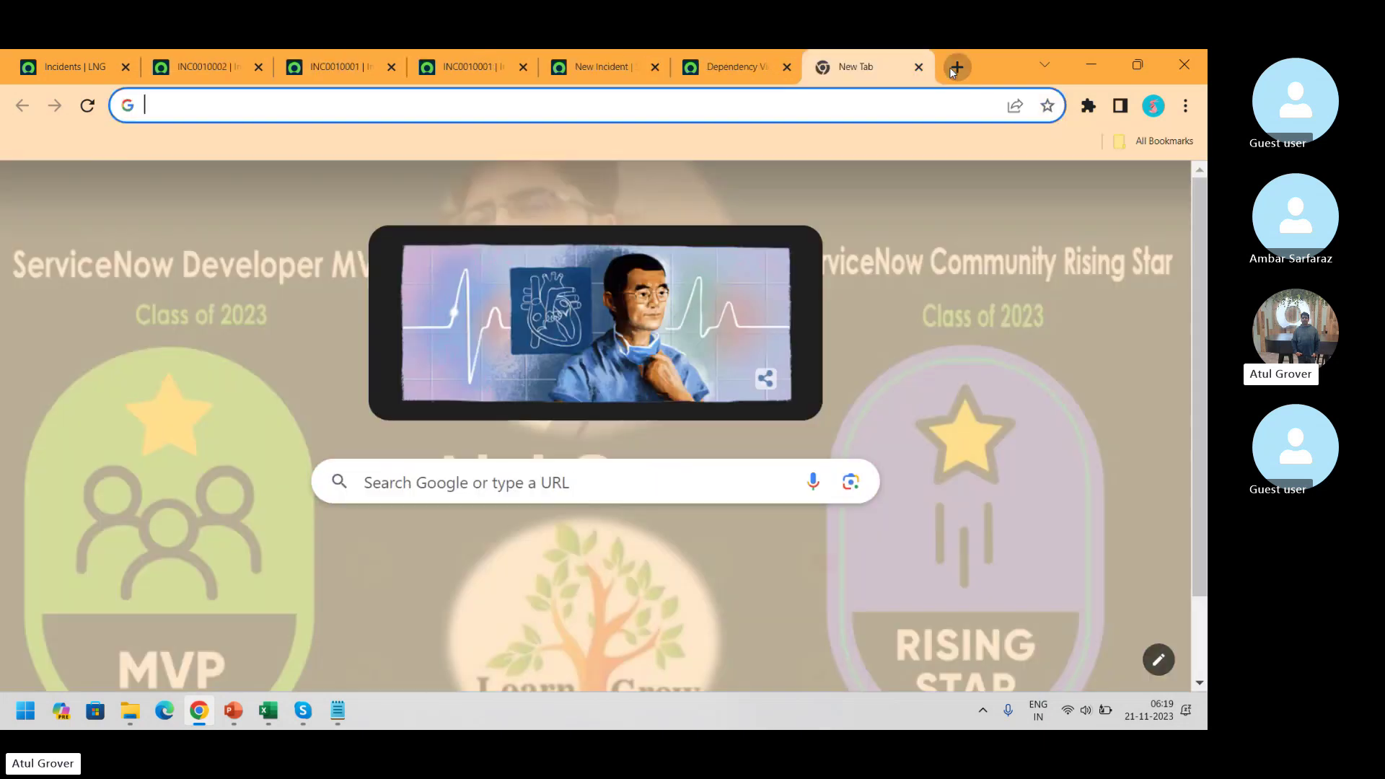
pyautogui.write('dev181')
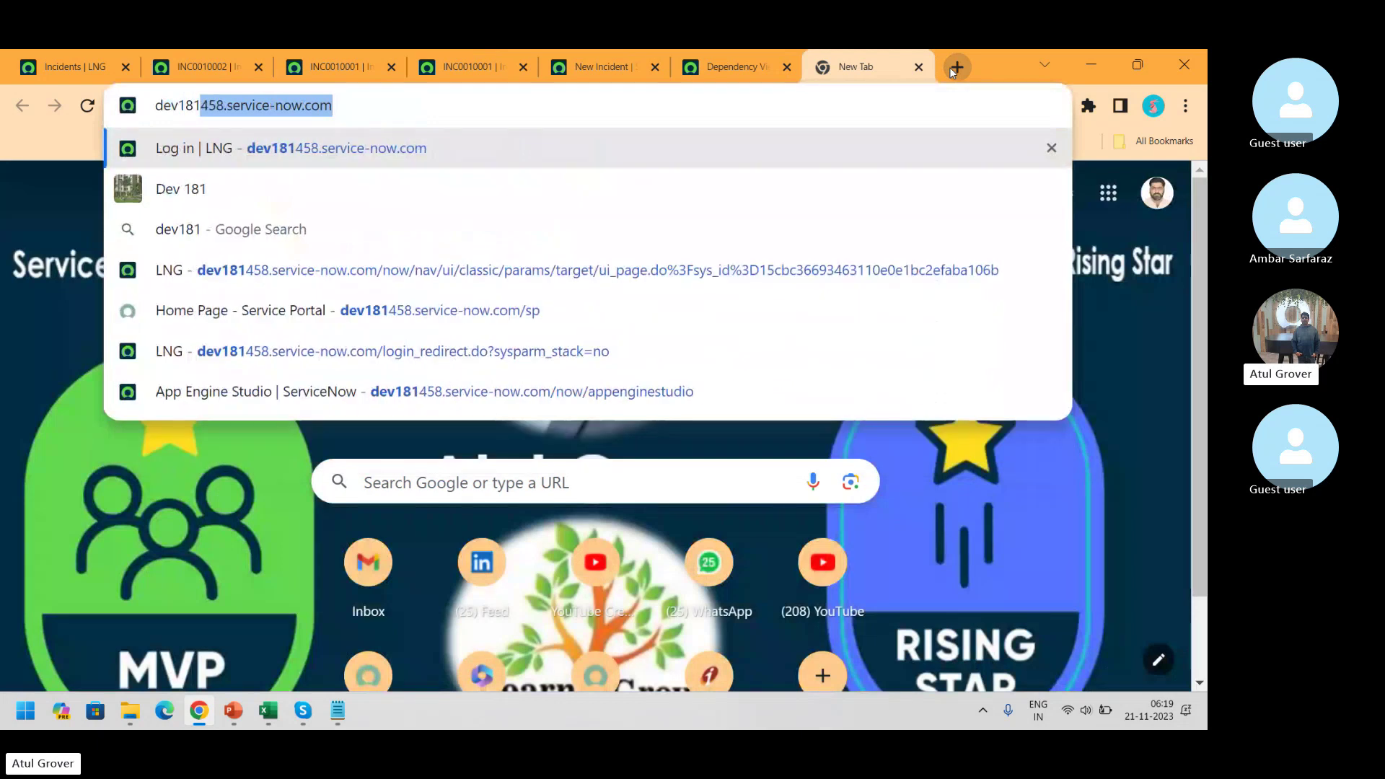
pyautogui.press('Right')
pyautogui.write('/s')
pyautogui.press('Return')
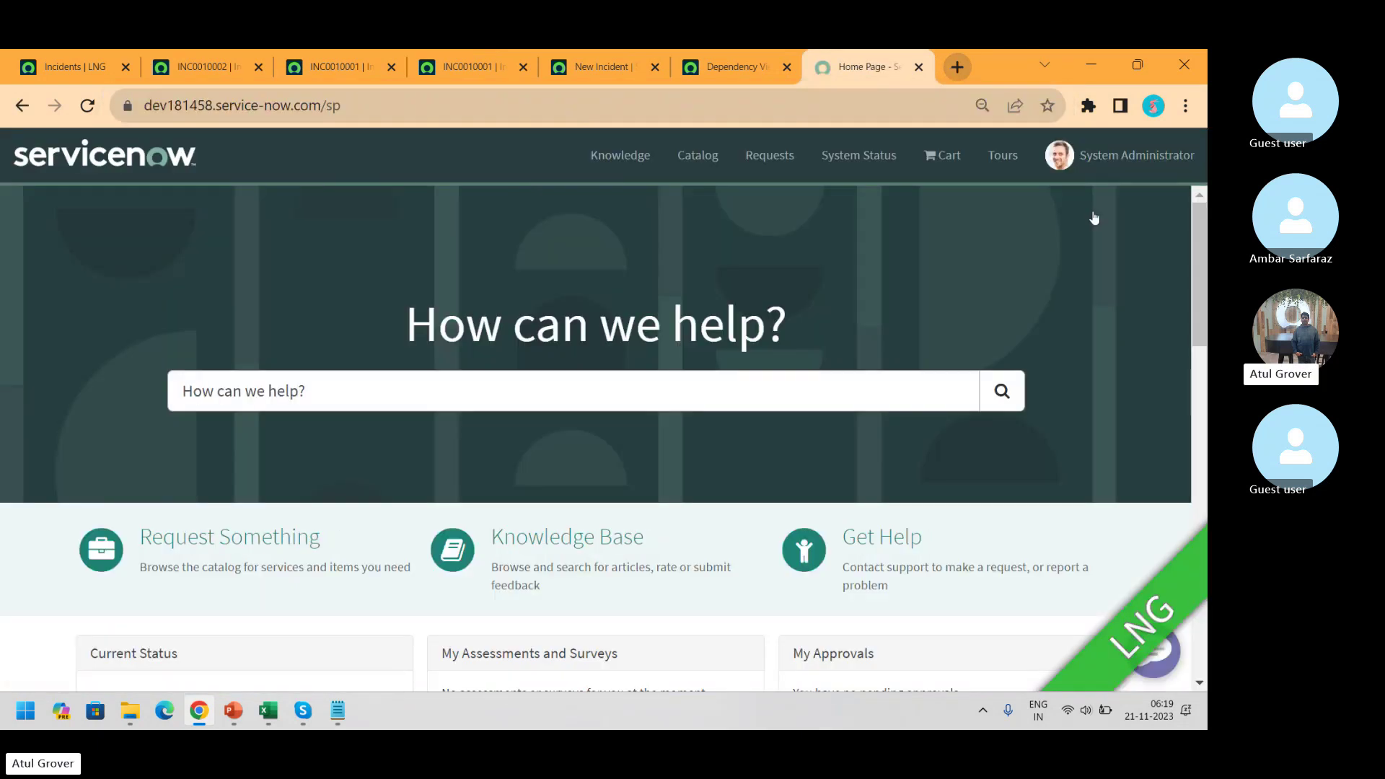
# - Open the portal's Virtual Agent, filter its full topic list for "email not working" and return to the conversation
pyautogui.click(1170, 653)
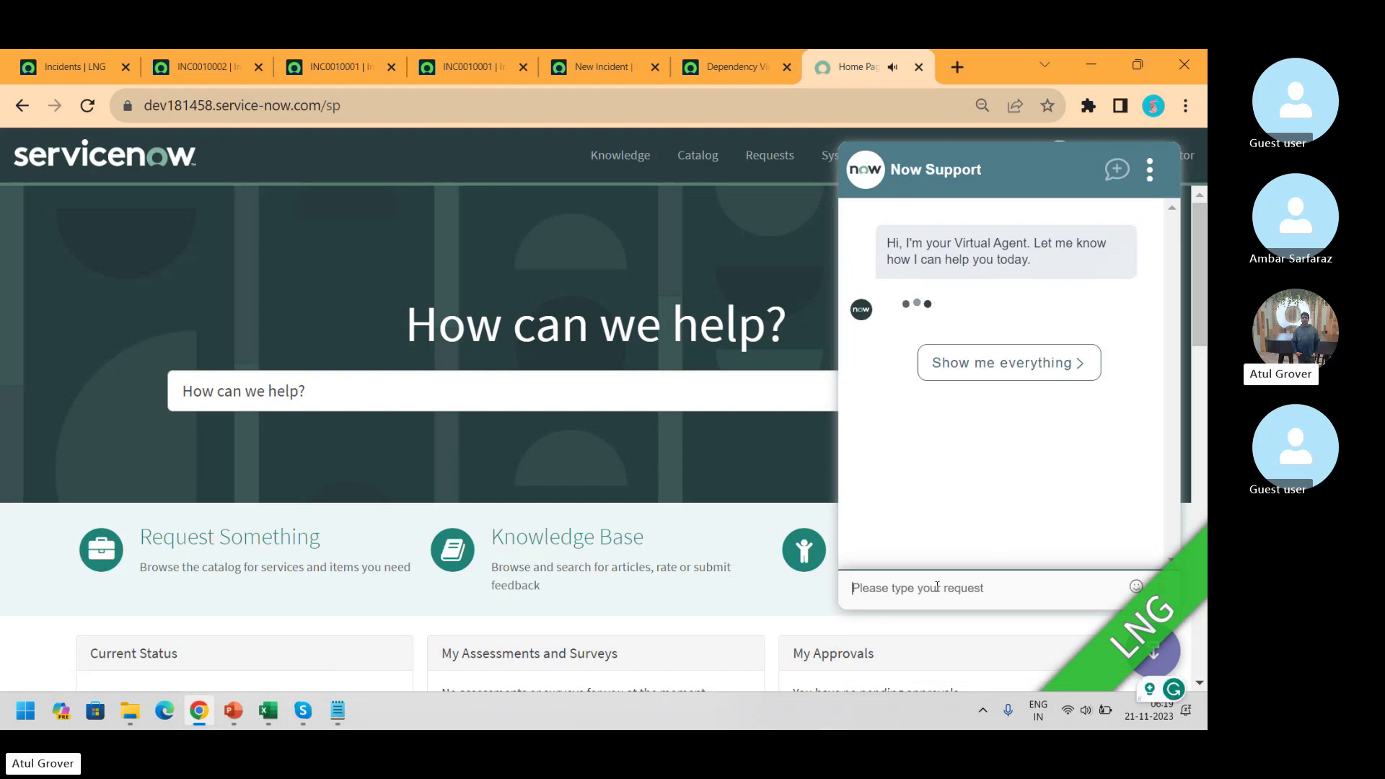
pyautogui.click(994, 385)
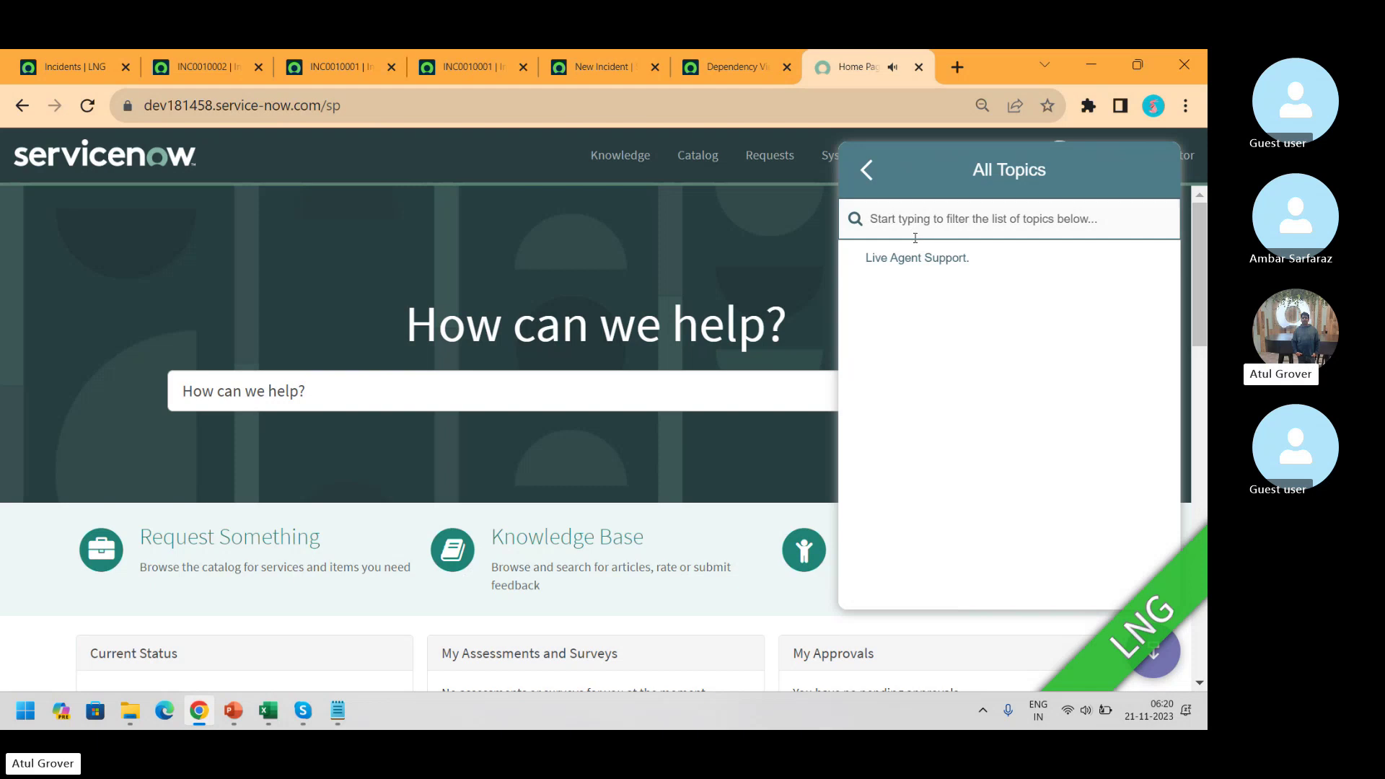
pyautogui.write('email not wrk')
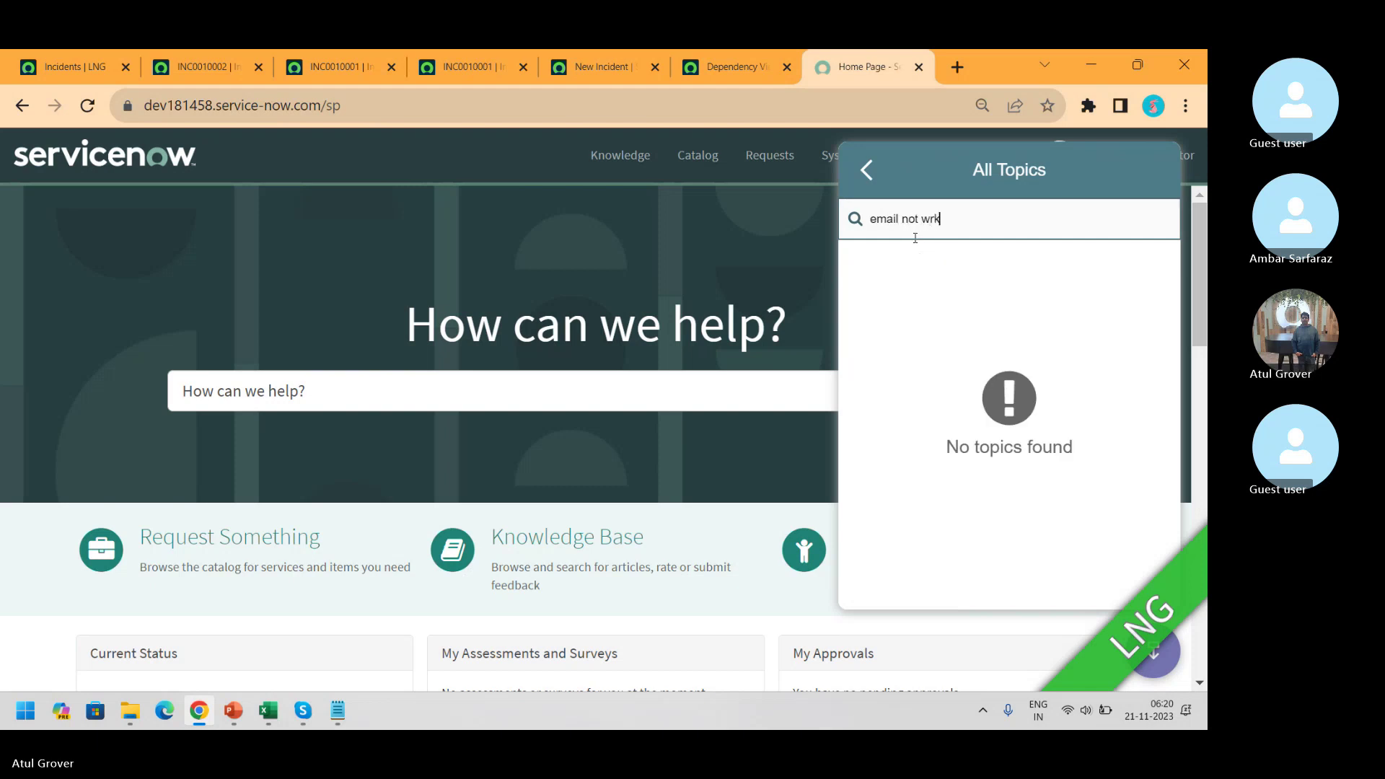
pyautogui.press('BackSpace')
pyautogui.press('BackSpace')
pyautogui.write('orking')
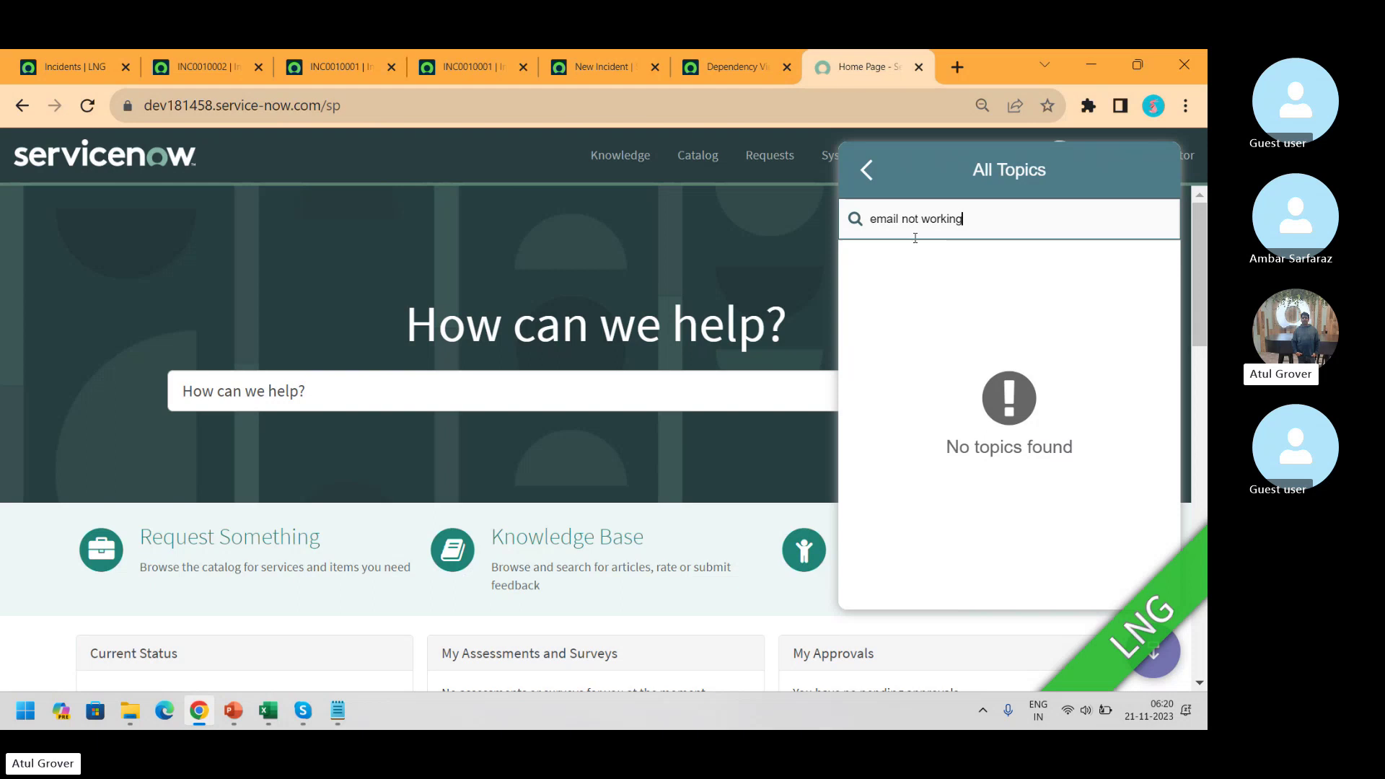
pyautogui.click(871, 170)
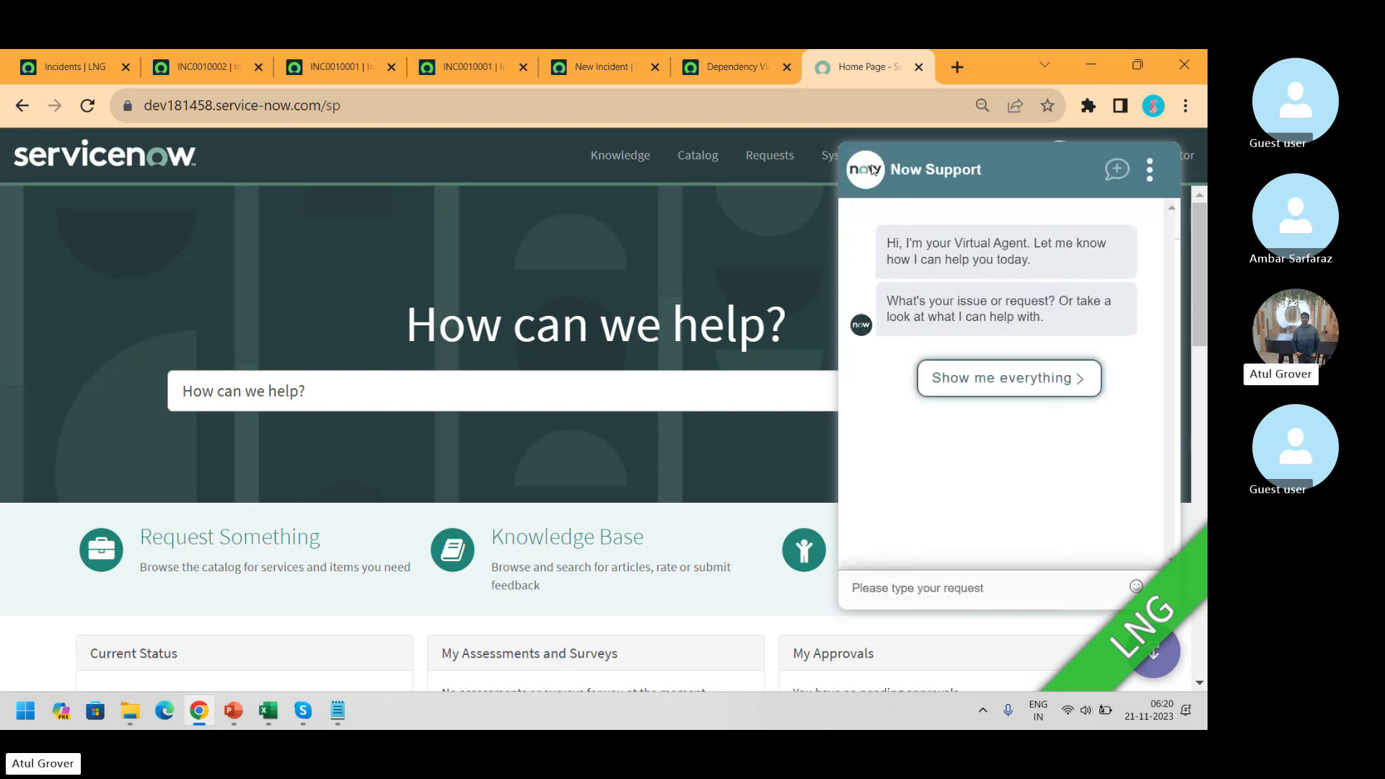
# - Send the request "email not working" to the Virtual Agent
pyautogui.click(947, 582)
pyautogui.write('email')
pyautogui.write('not working')
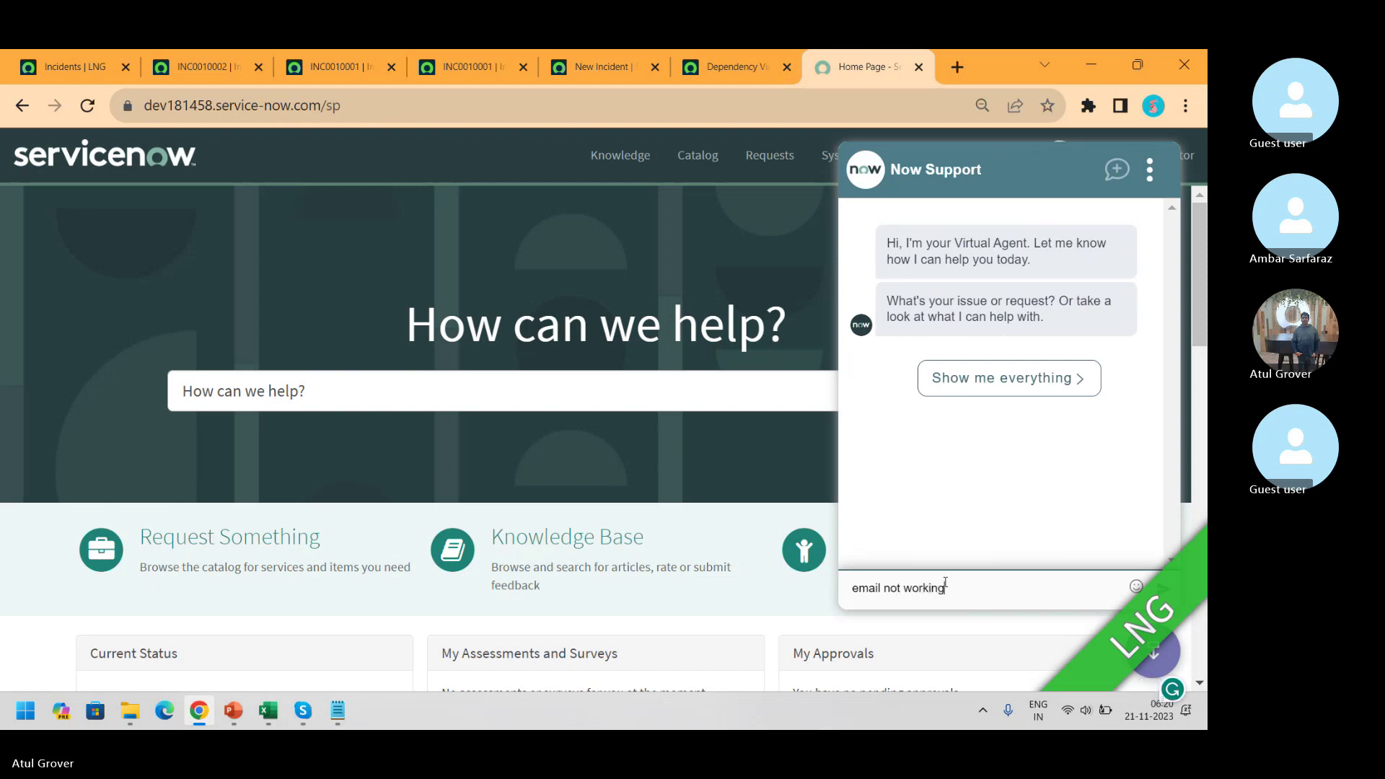
pyautogui.press('Return')
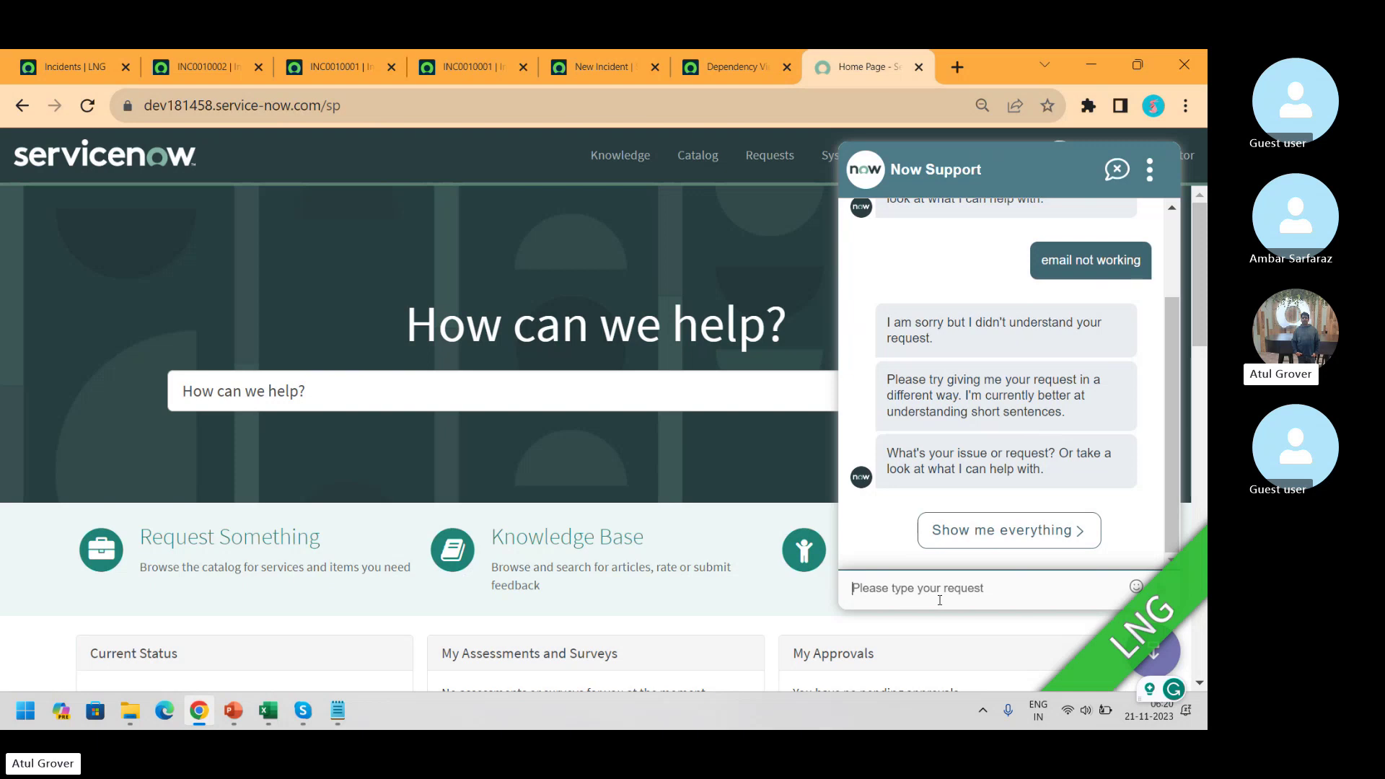
pyautogui.hotkey('alt', 'Tab')
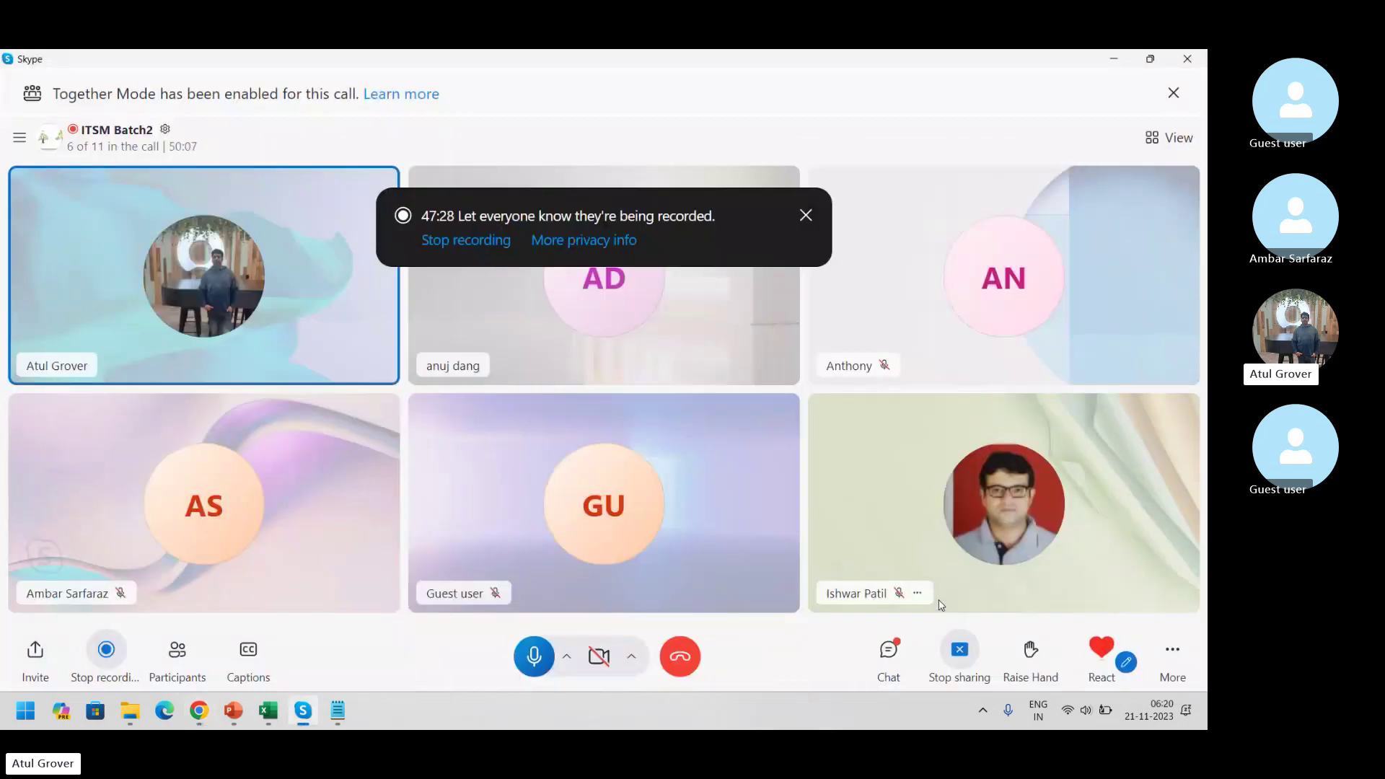
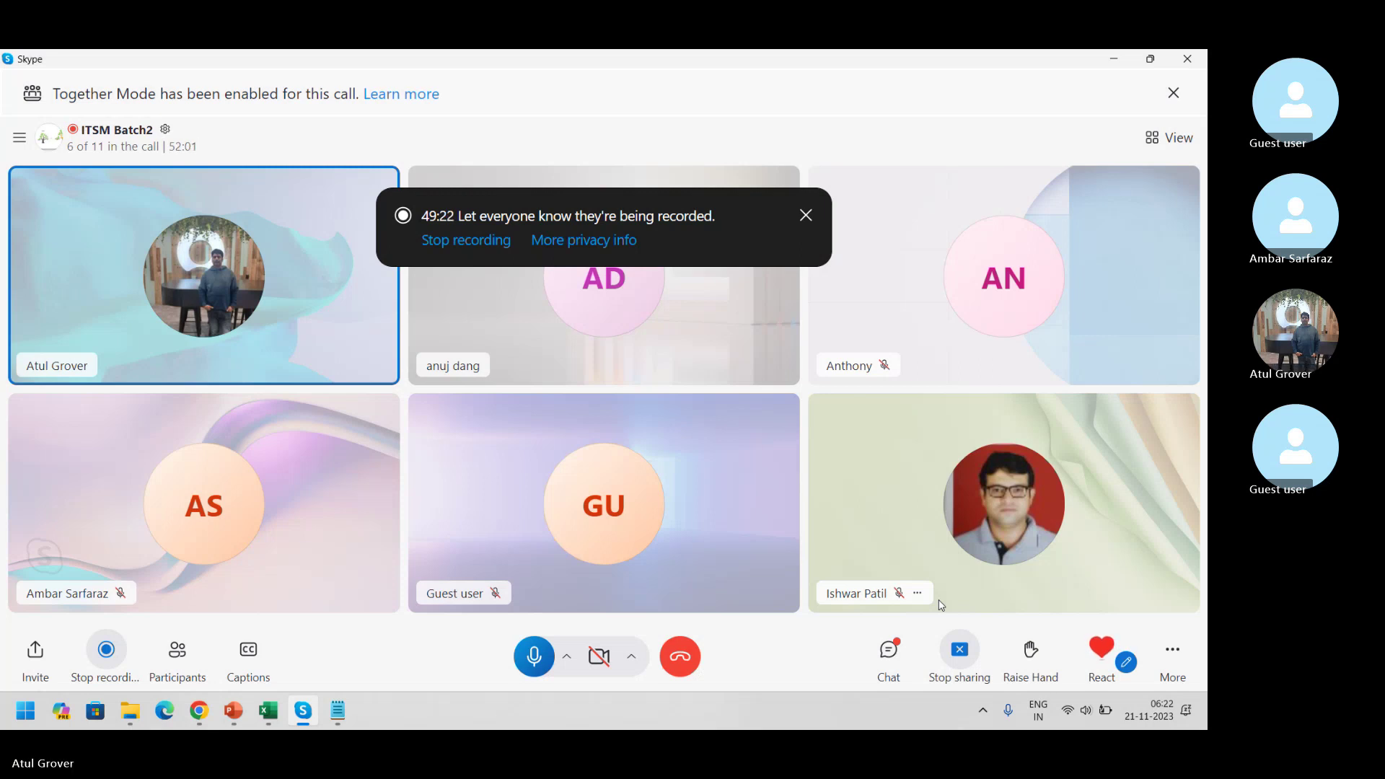
pyautogui.hotkey('alt', 'Tab')
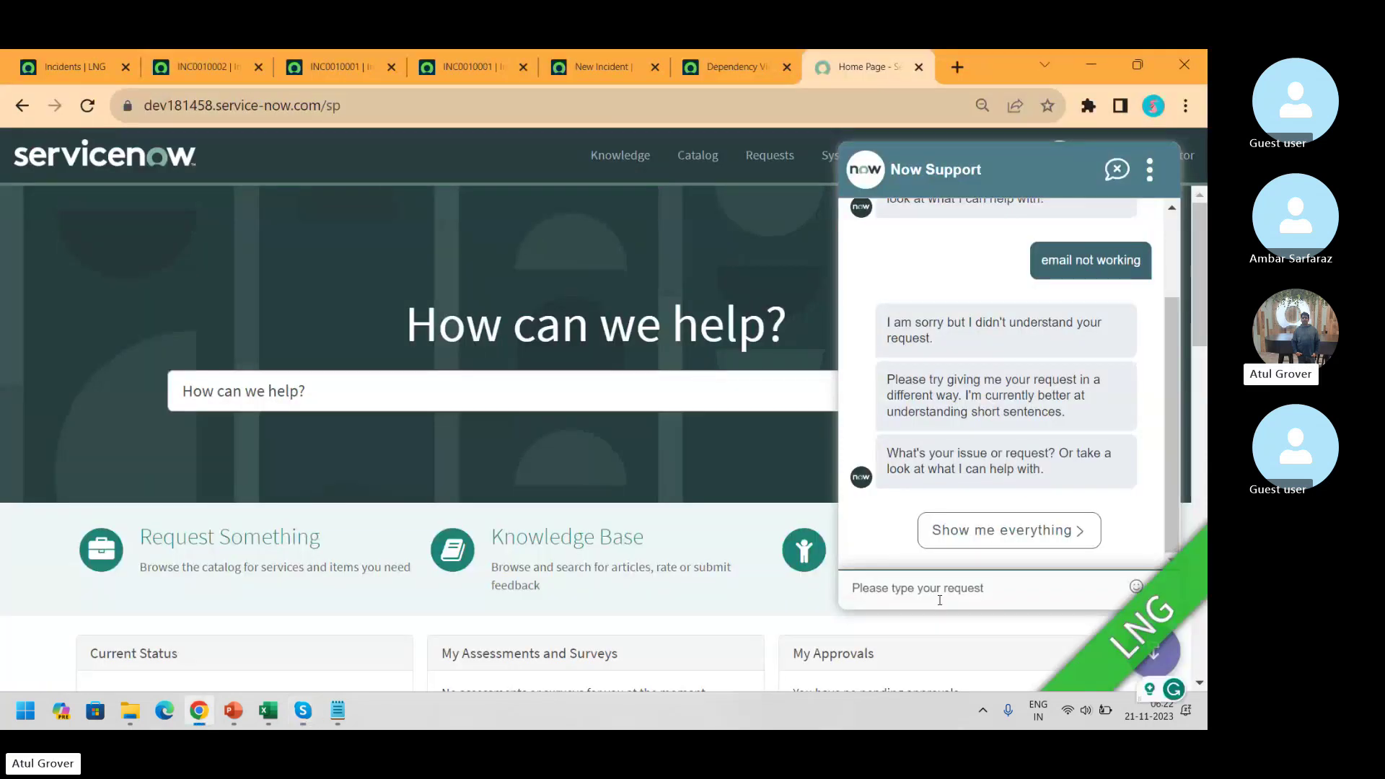
# - Close the four browser tabs between the INC0010002 tab and the Service Portal tab
pyautogui.click(392, 68)
pyautogui.click(392, 68)
pyautogui.click(392, 68)
pyautogui.click(391, 68)
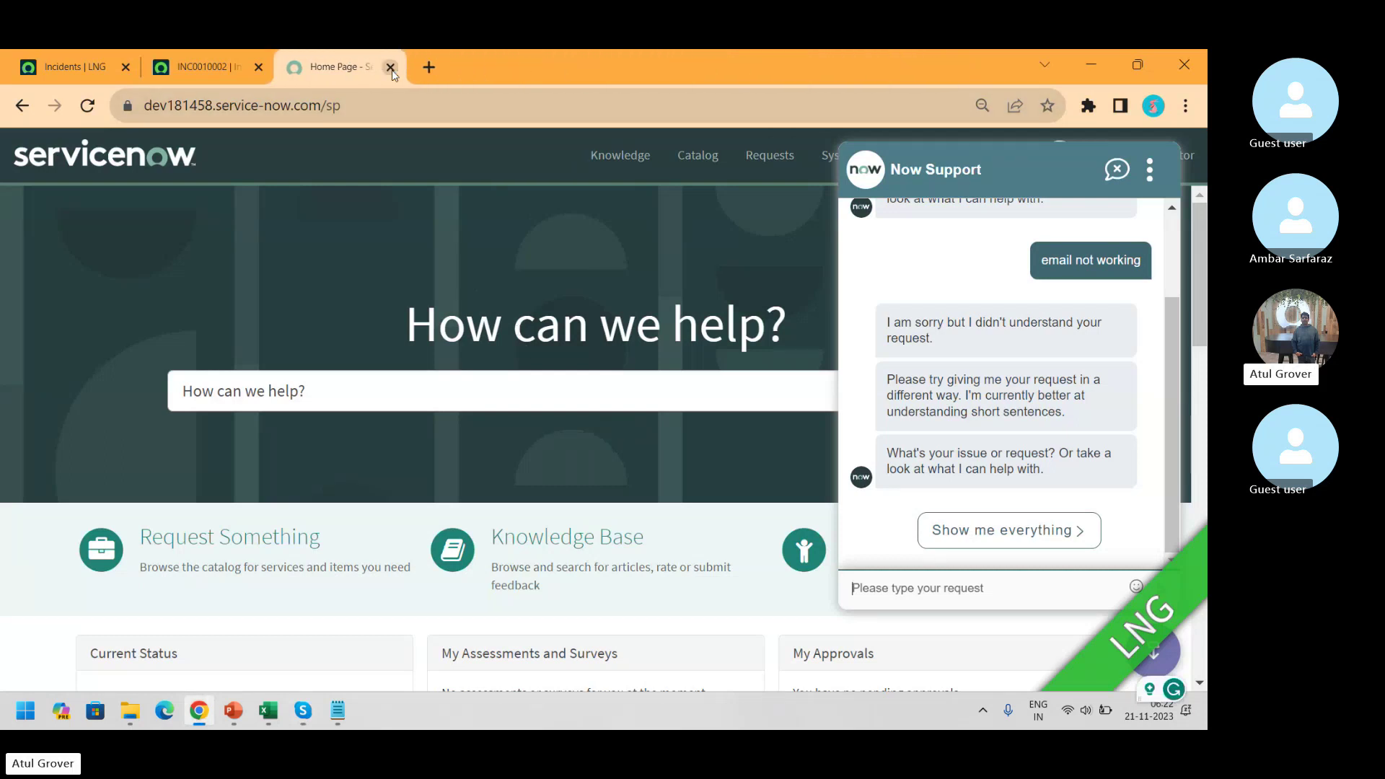
# - Review the form header's context menu actions on the closed incident INC0010002, and close its browser tab
pyautogui.click(210, 69)
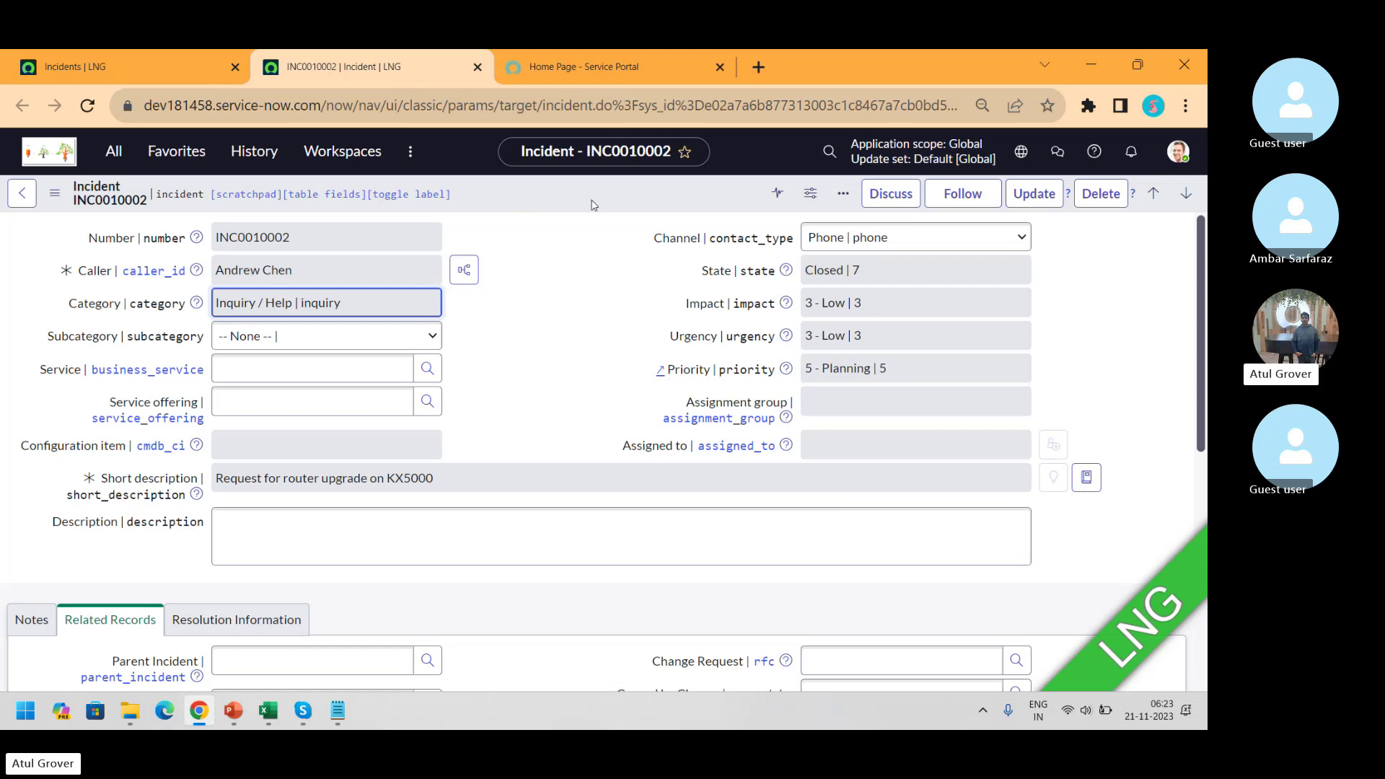
pyautogui.rightClick(522, 200)
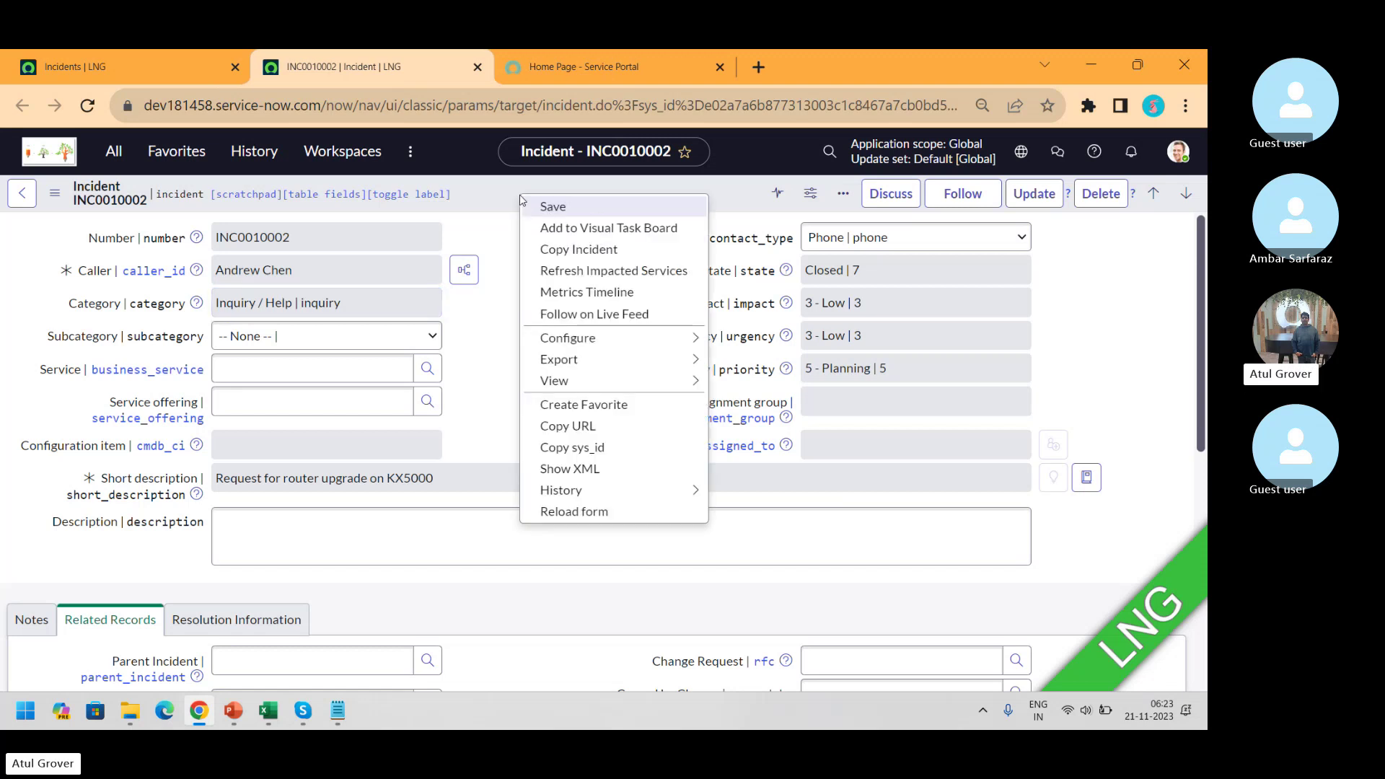
pyautogui.click(501, 262)
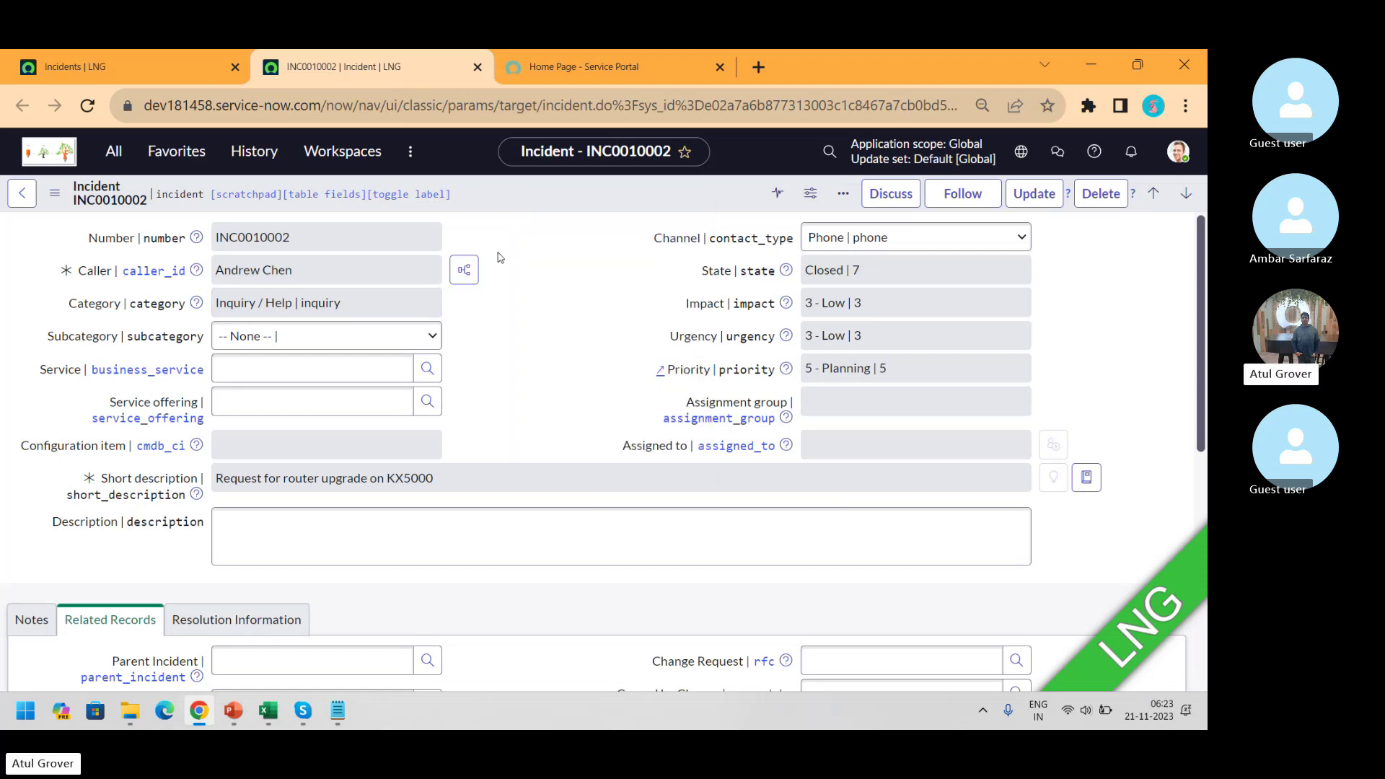
pyautogui.rightClick(637, 194)
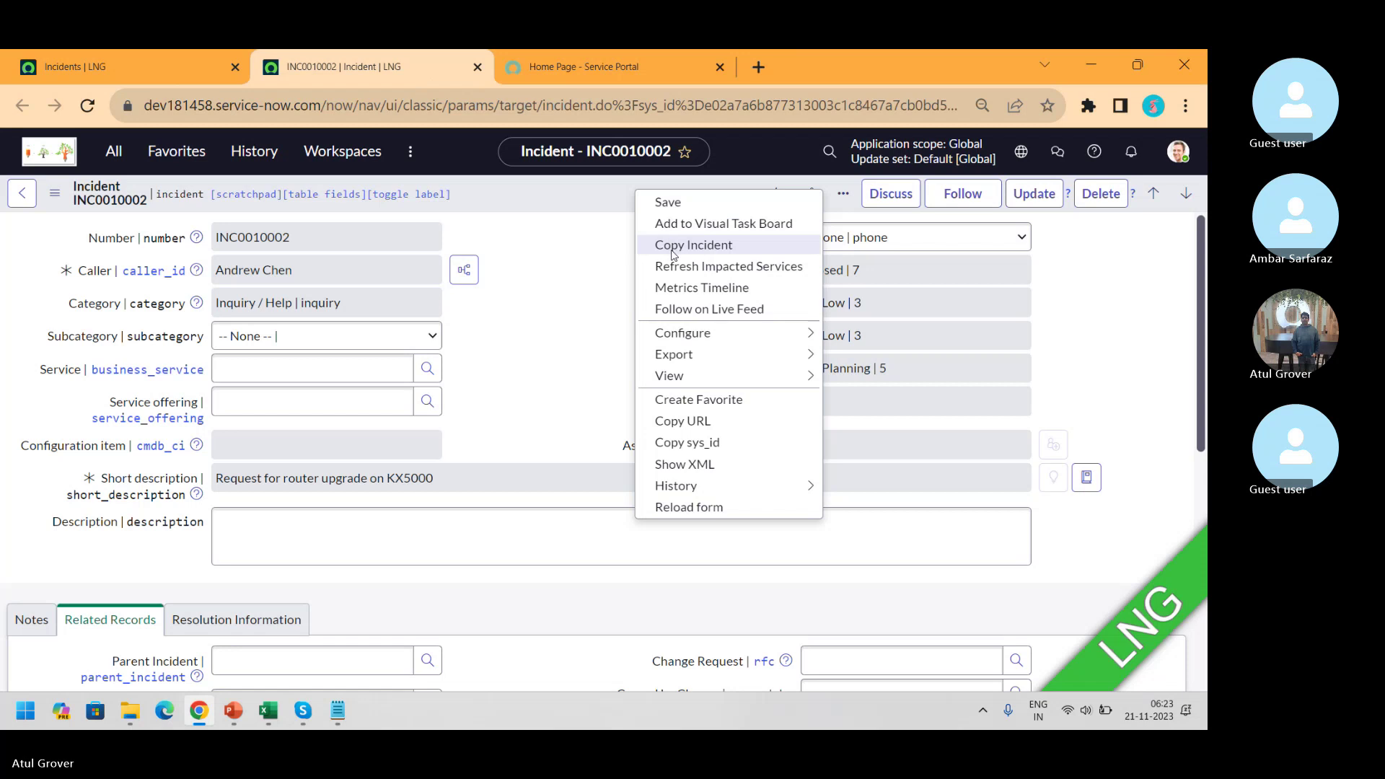
pyautogui.click(601, 257)
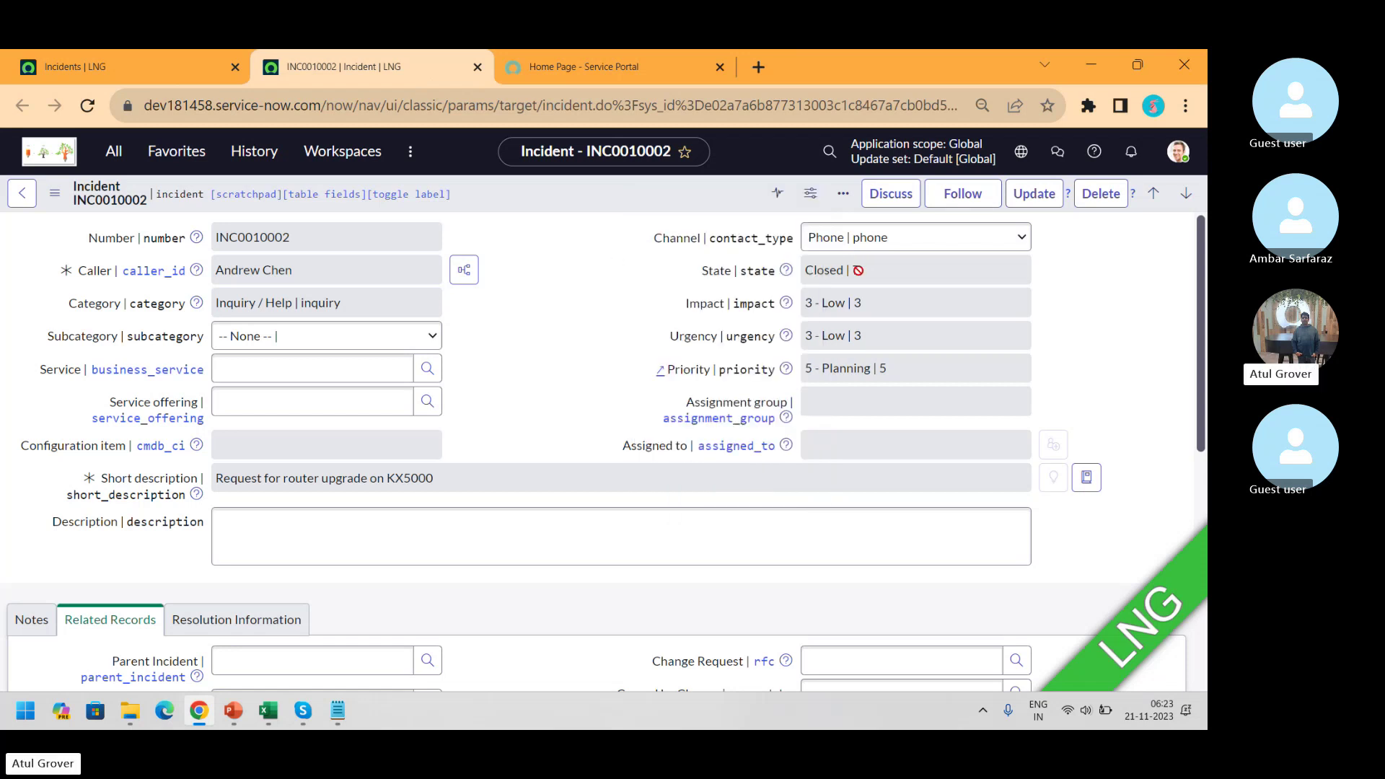
pyautogui.click(476, 69)
# - Open incident INC0010009 from the Incidents list and duplicate it into a new record with Copy Incident
pyautogui.click(137, 67)
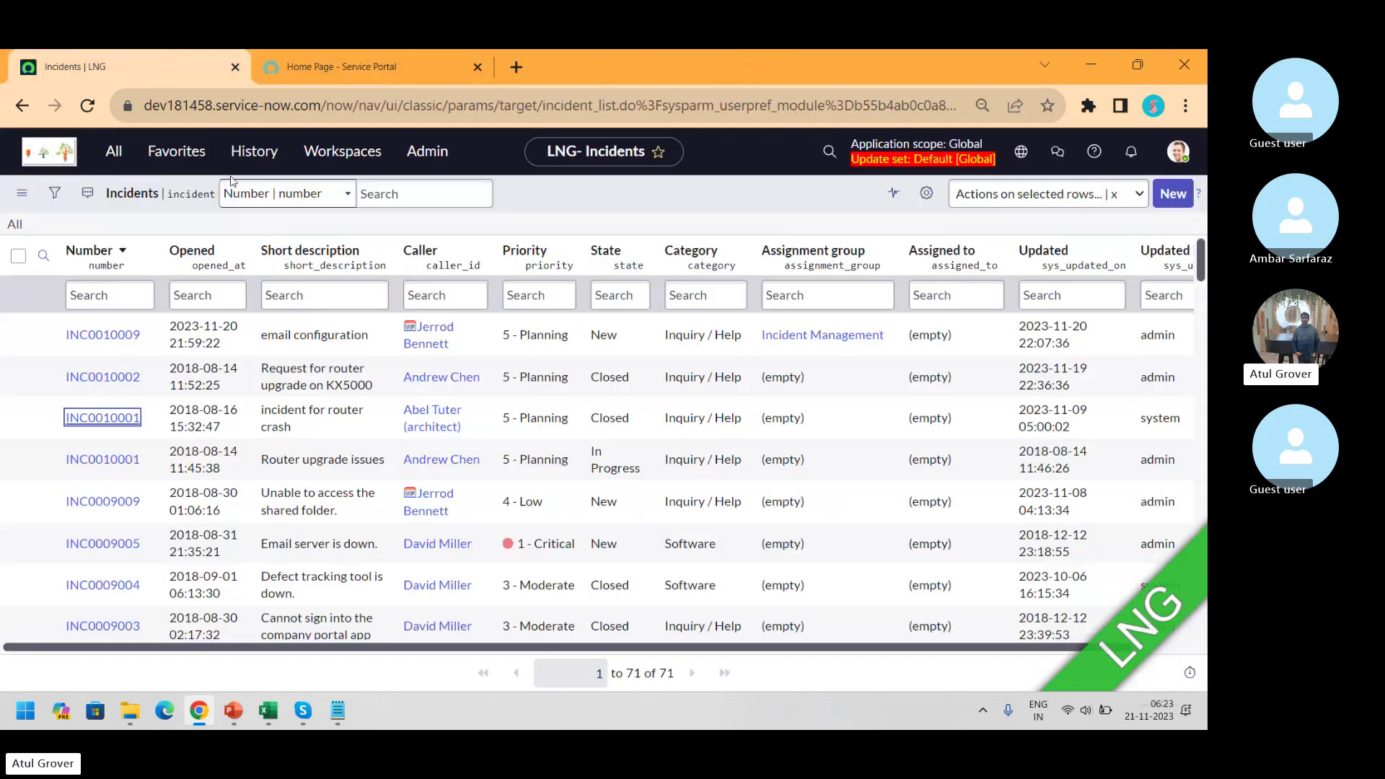
pyautogui.click(113, 342)
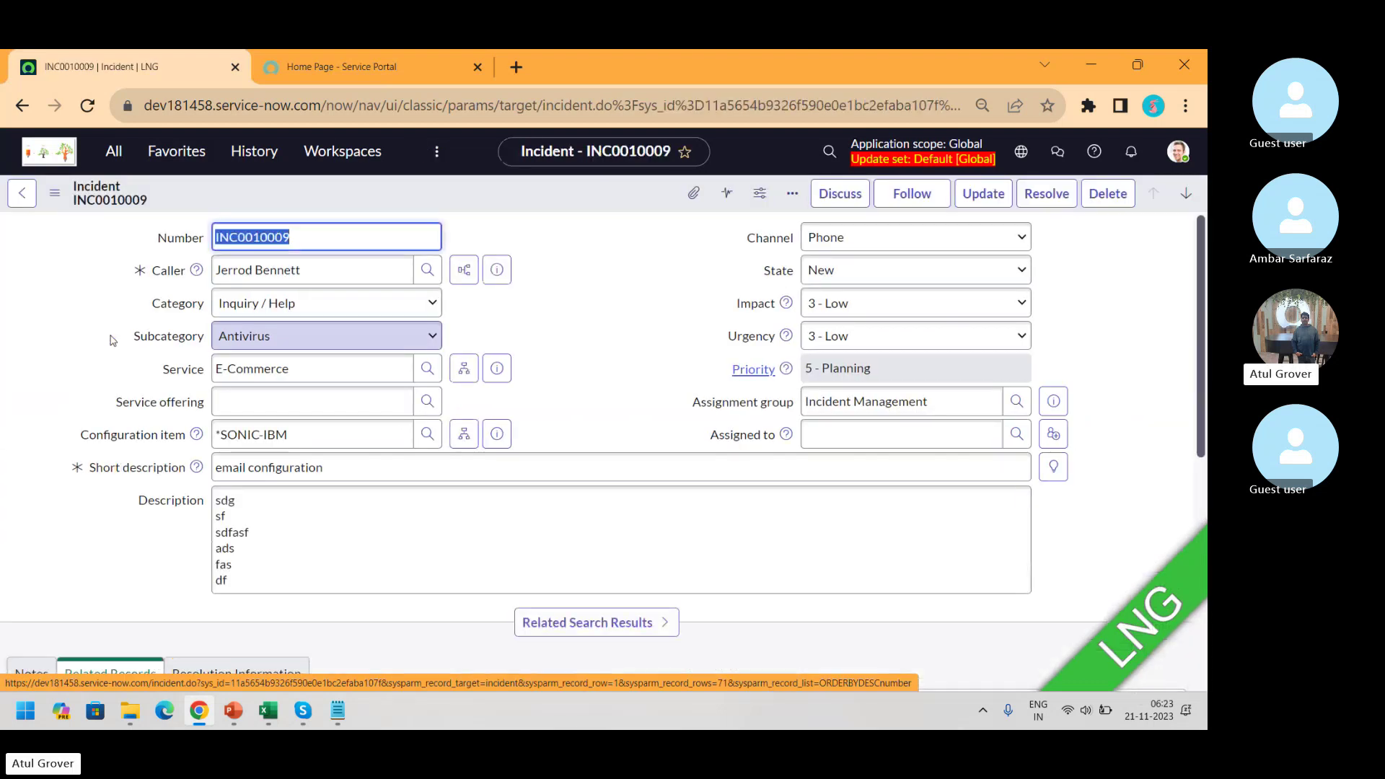
pyautogui.rightClick(516, 194)
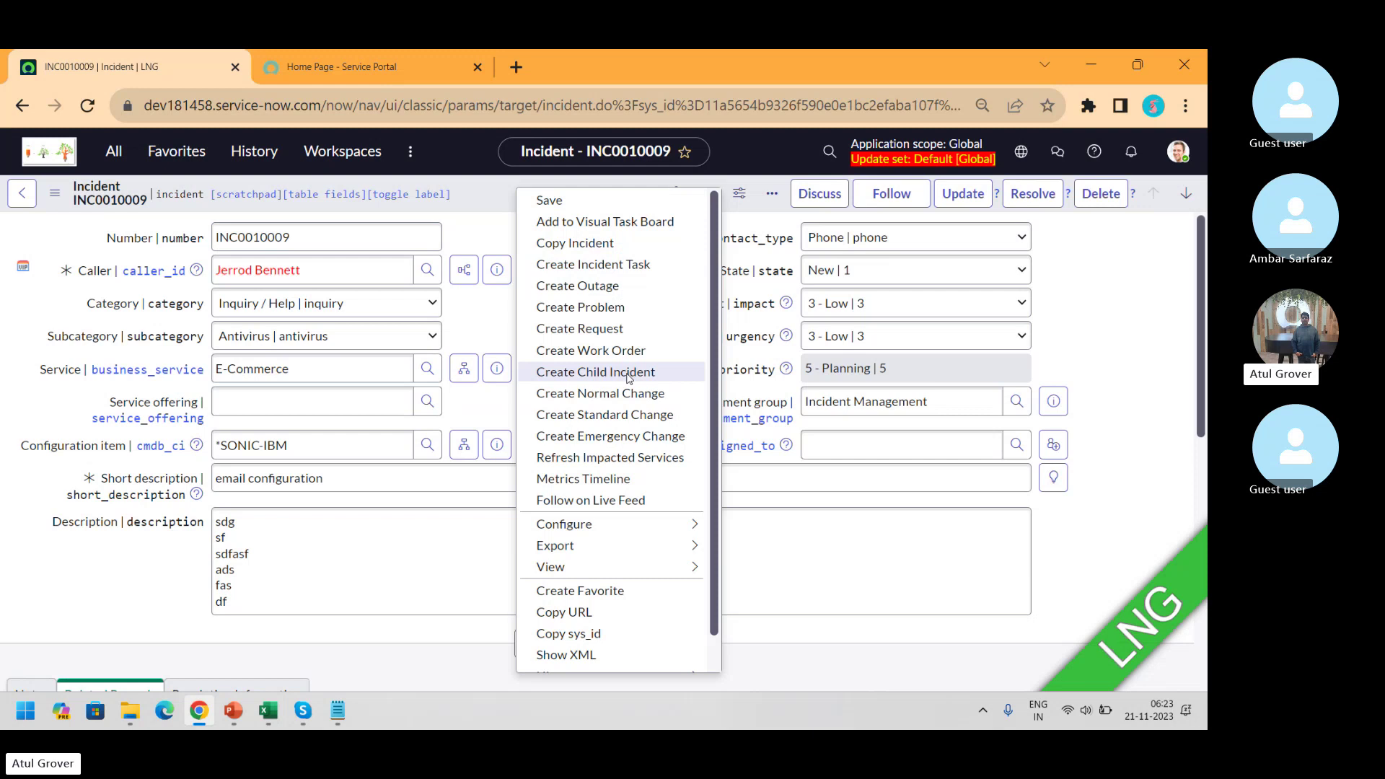
pyautogui.moveTo(629, 574)
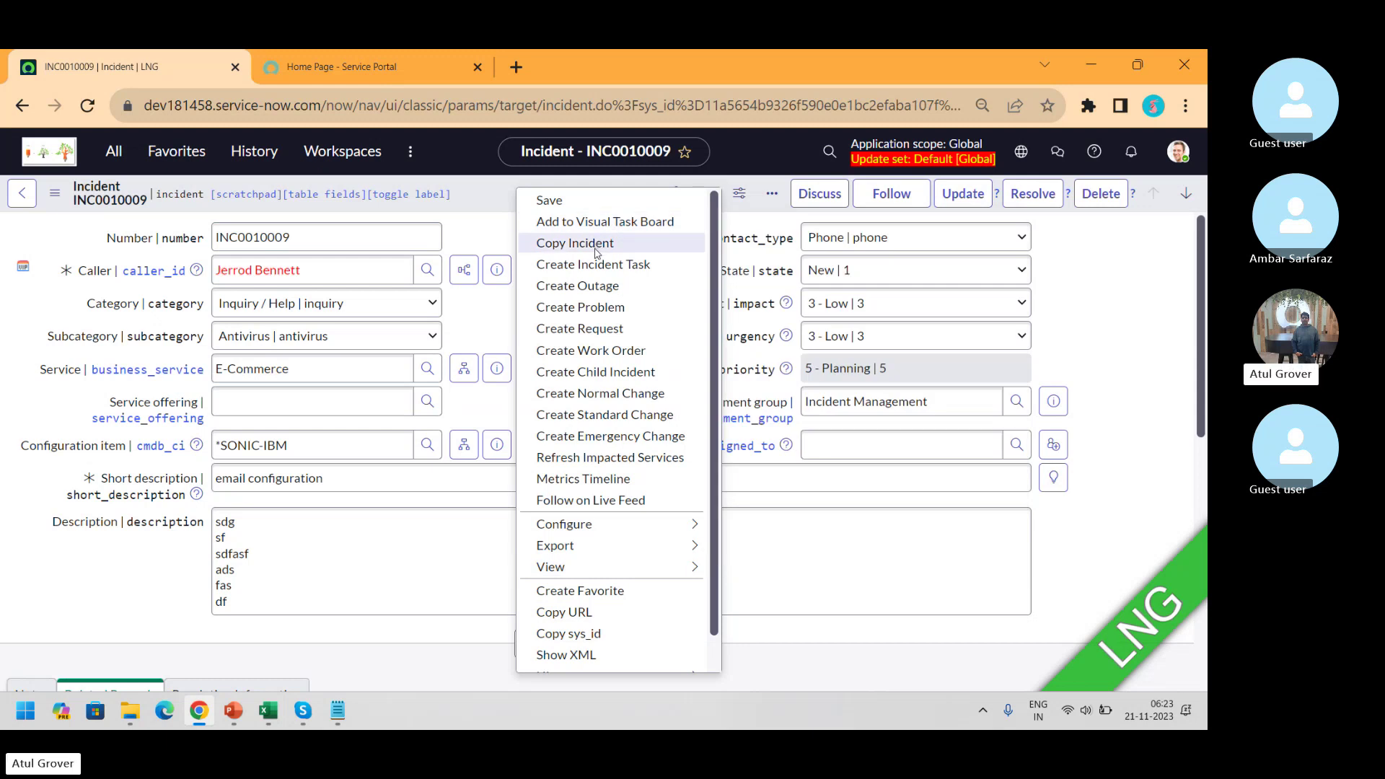
pyautogui.click(596, 250)
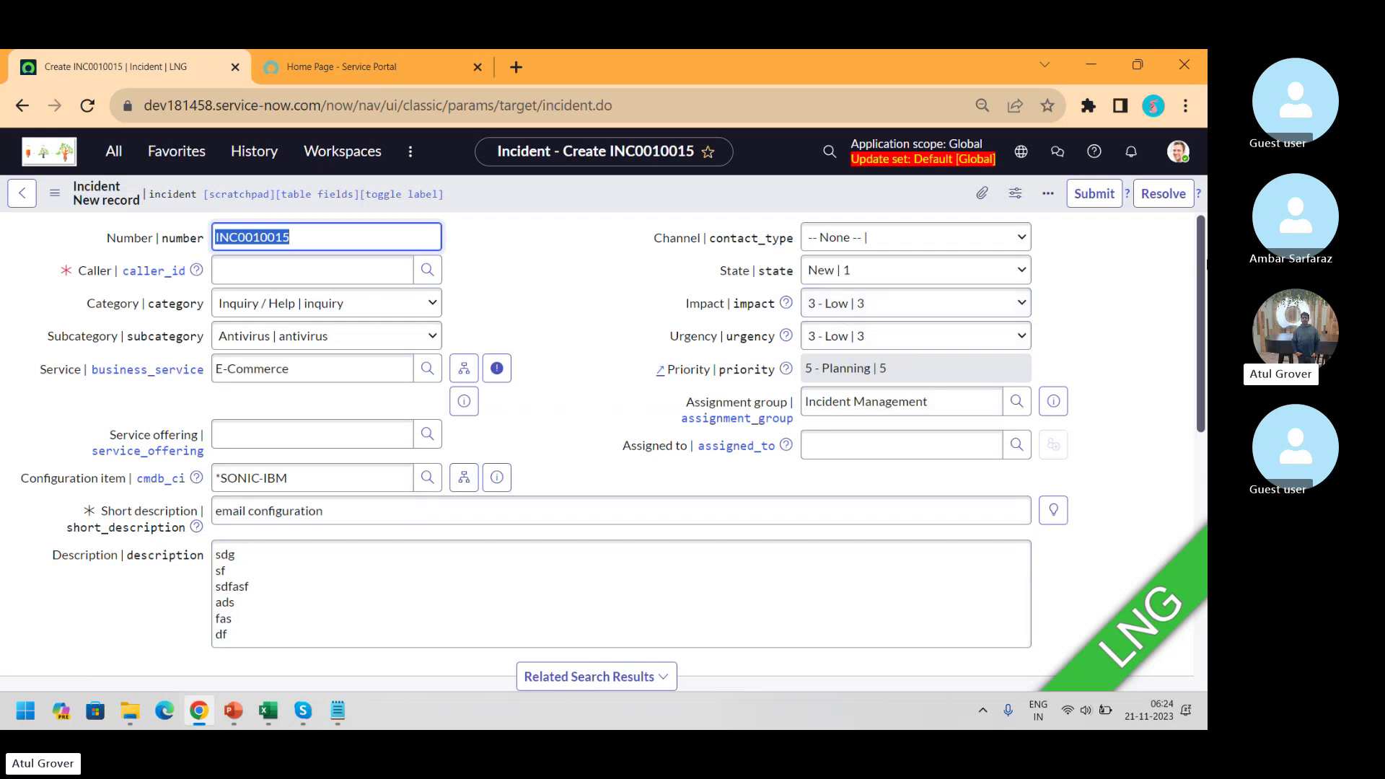
# - Examine the work notes in the Notes section of the copied incident INC0010015
pyautogui.moveTo(1203, 265); pyautogui.dragTo(1205, 521)
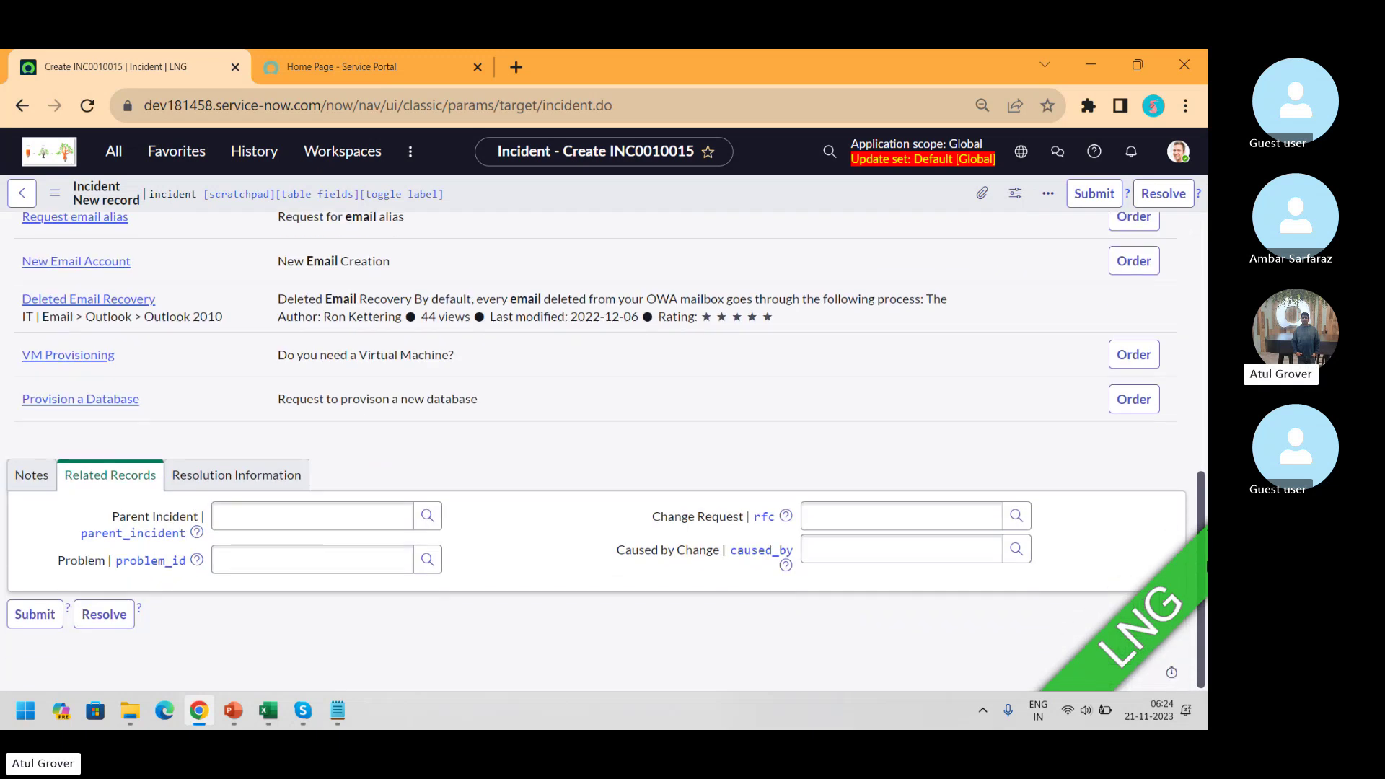
pyautogui.click(32, 475)
pyautogui.click(577, 596)
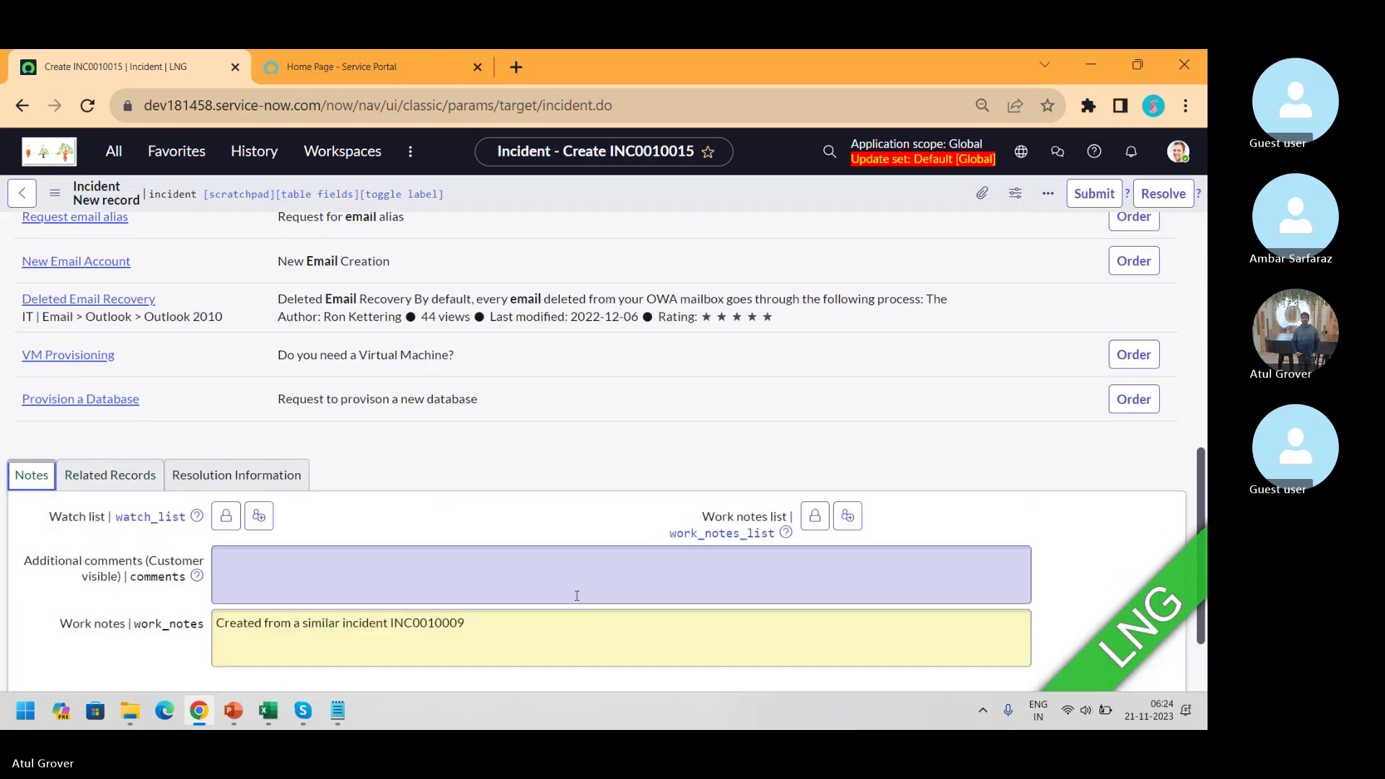
pyautogui.tripleClick(436, 620)
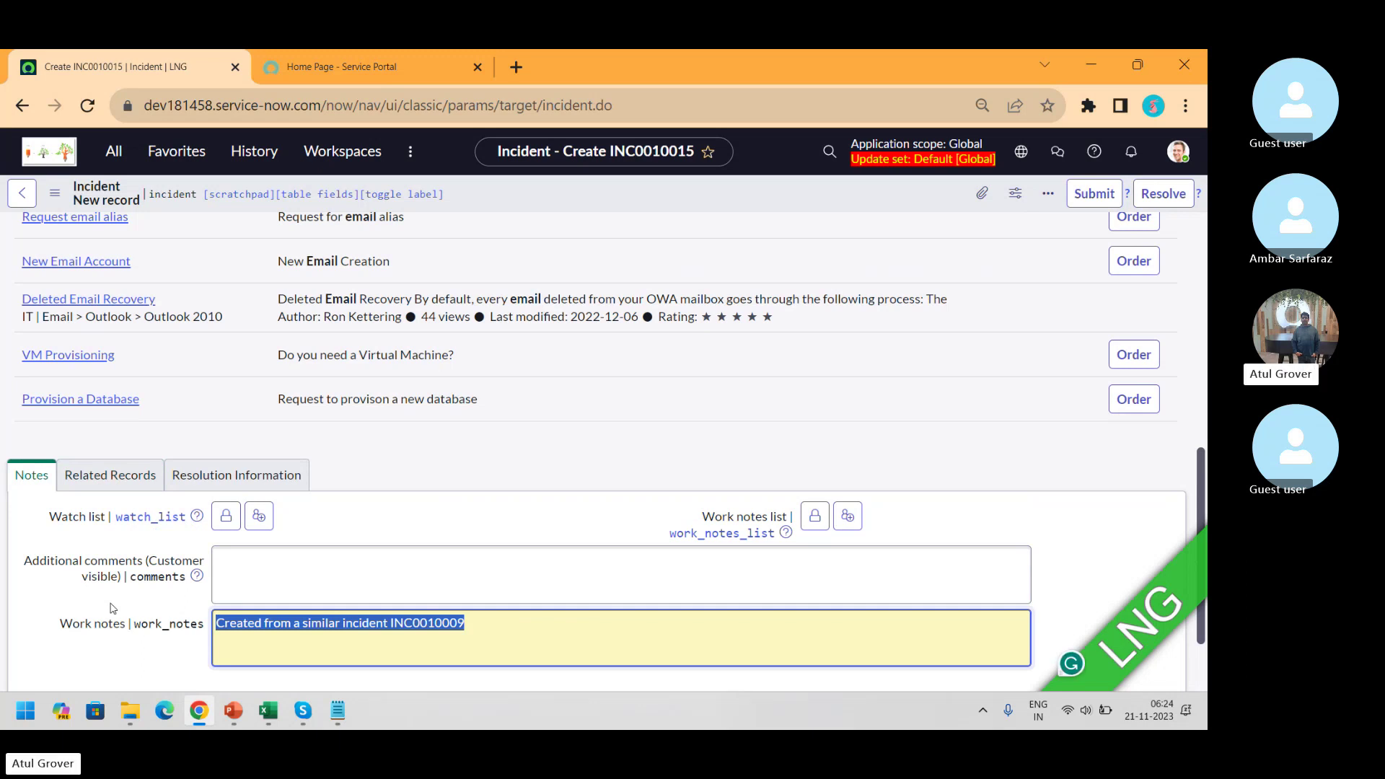
pyautogui.hotkey('alt', 'Tab')
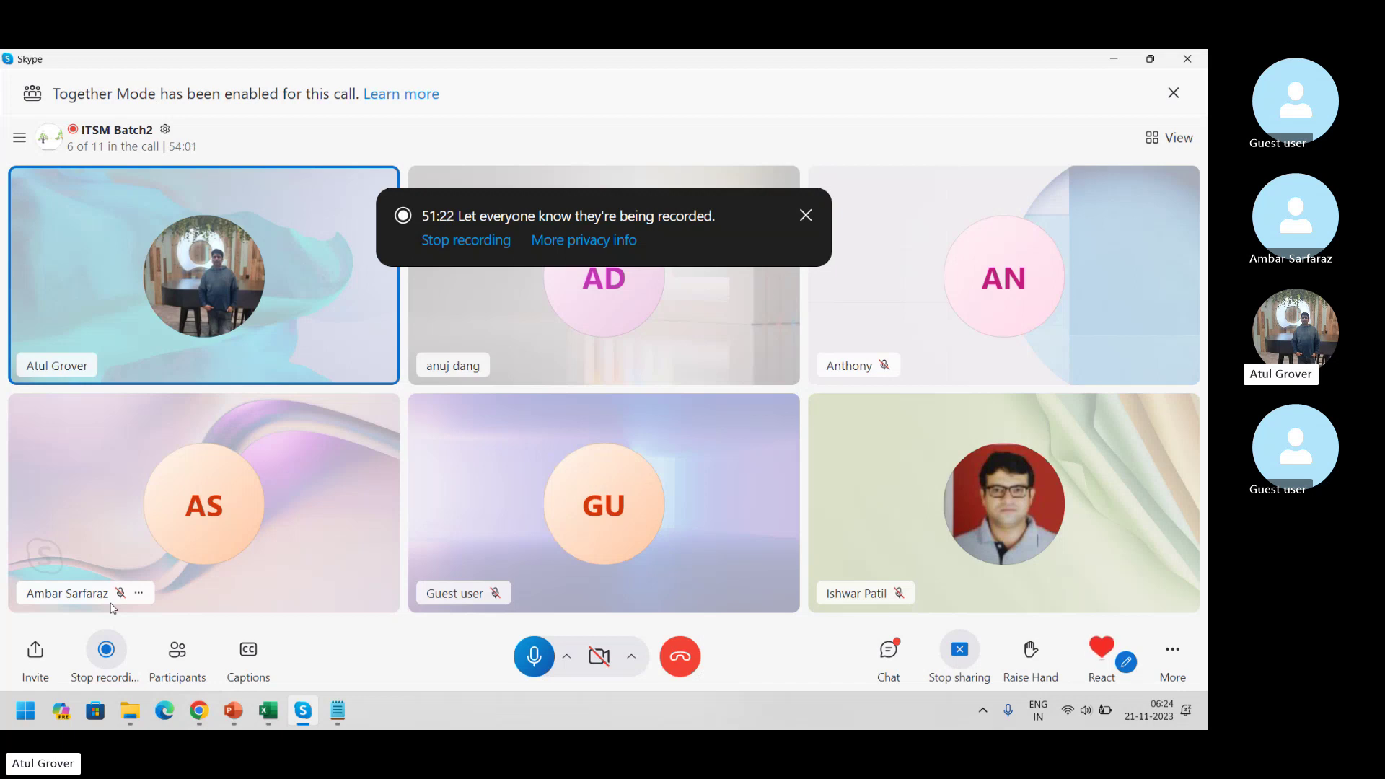
pyautogui.hotkey('alt', 'Tab')
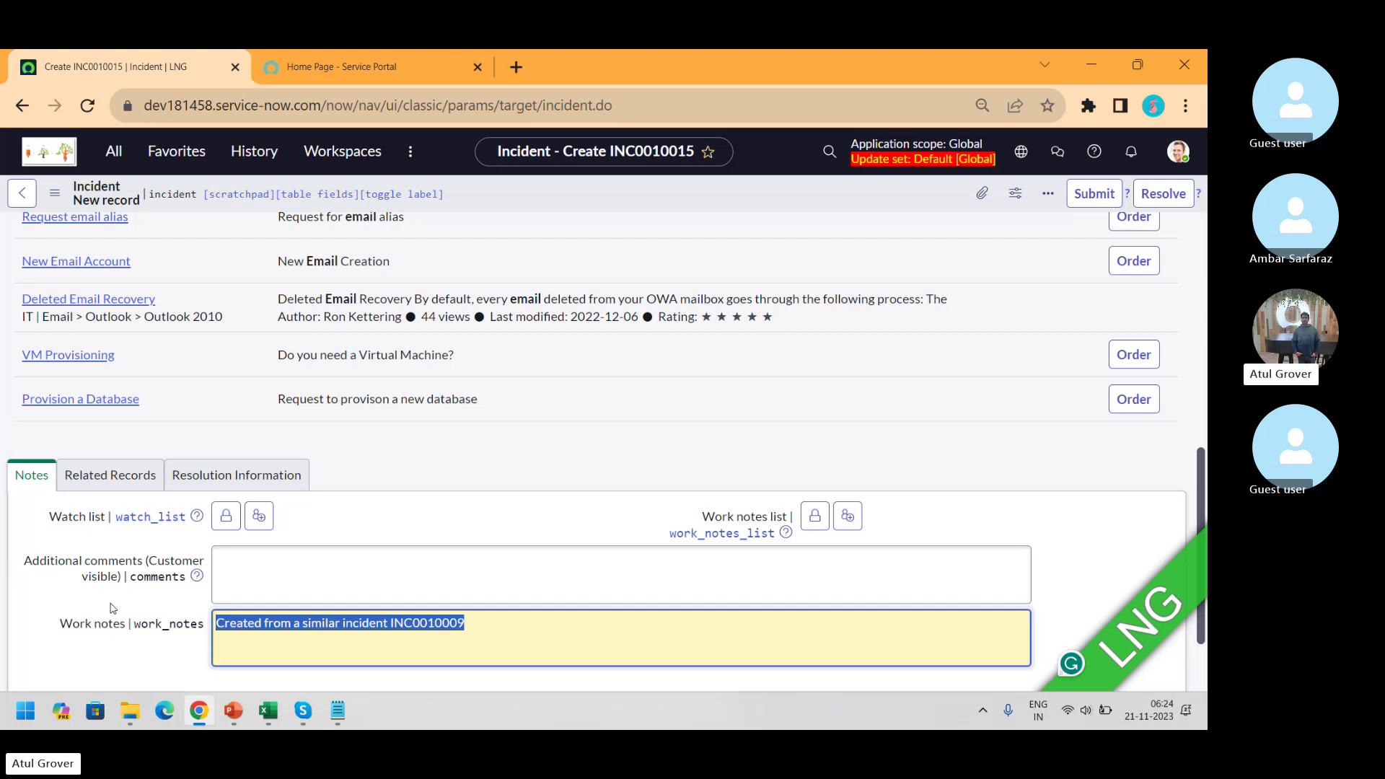
pyautogui.hotkey('alt', 'Tab')
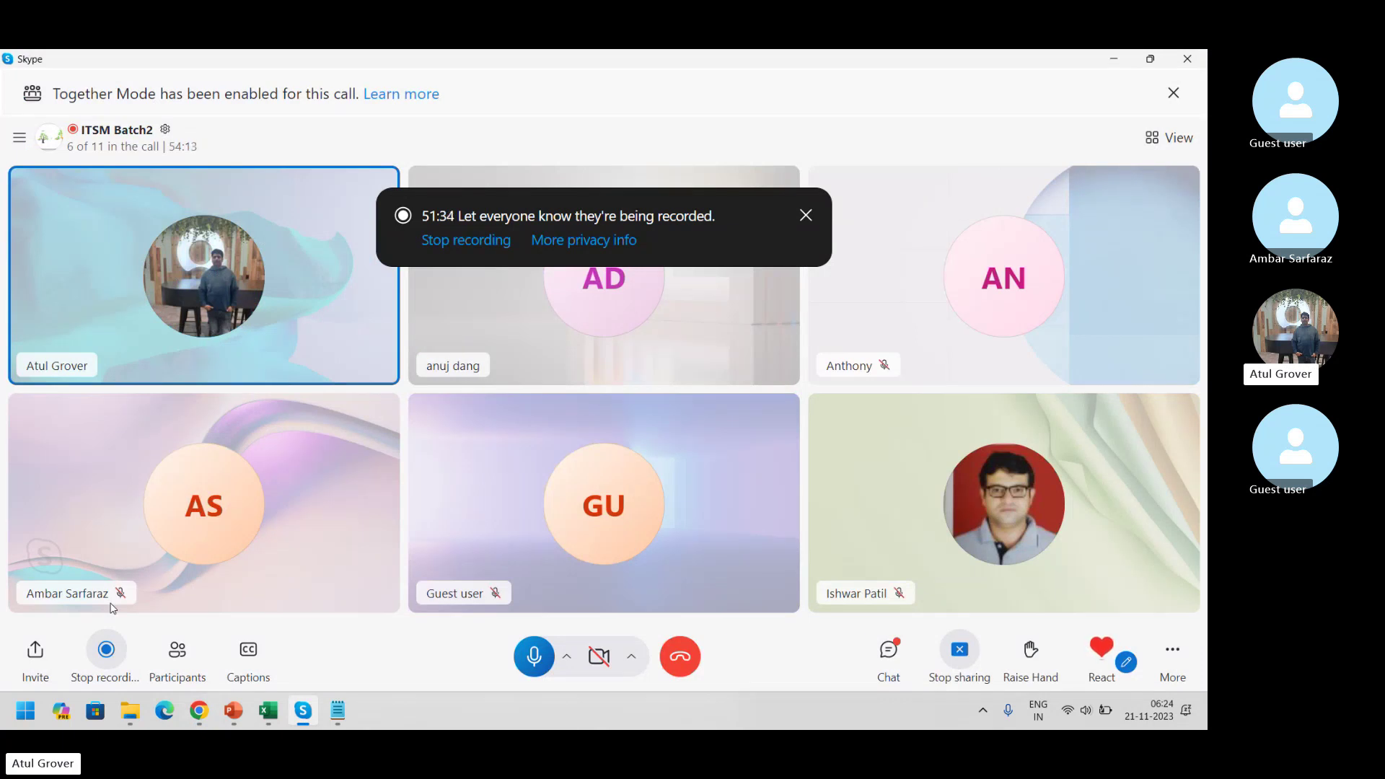
pyautogui.hotkey('alt', 'Tab')
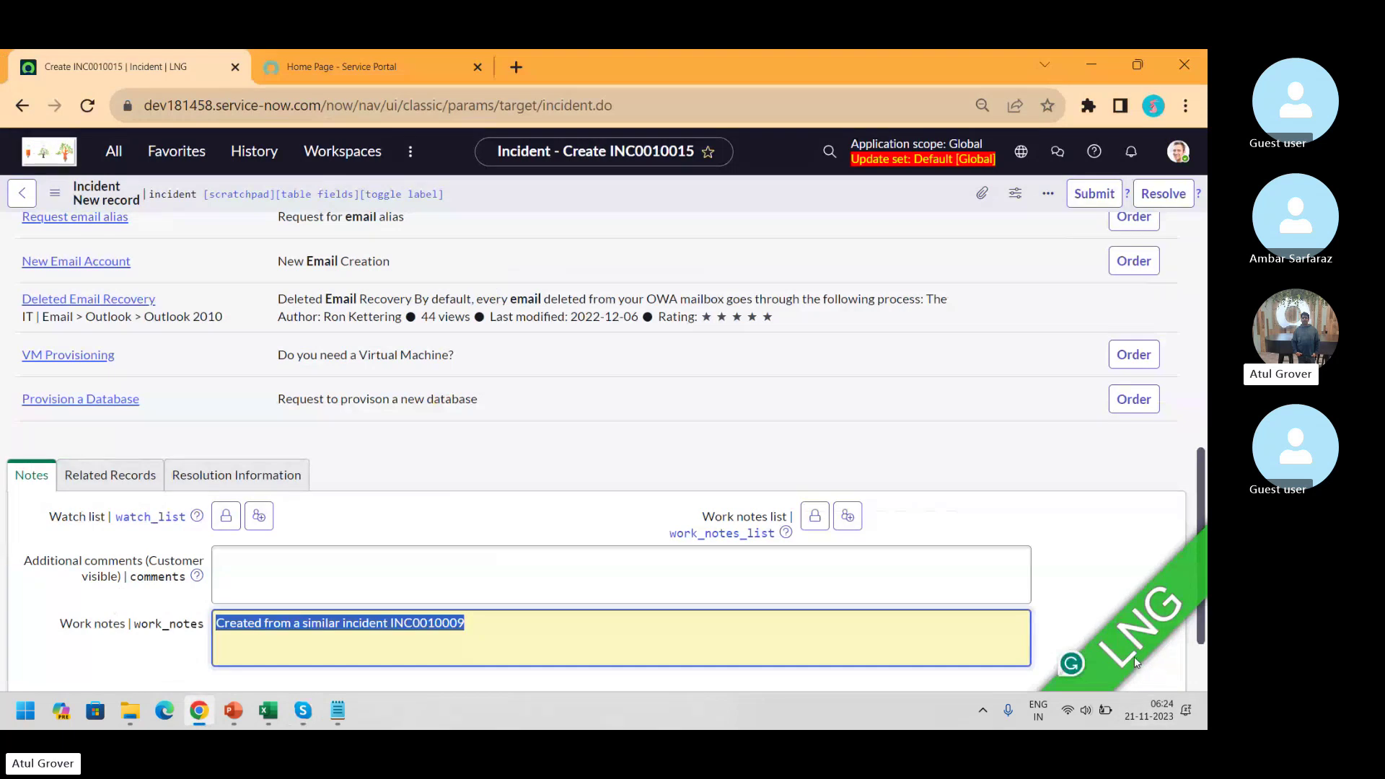
pyautogui.moveTo(1201, 537); pyautogui.dragTo(1203, 273)
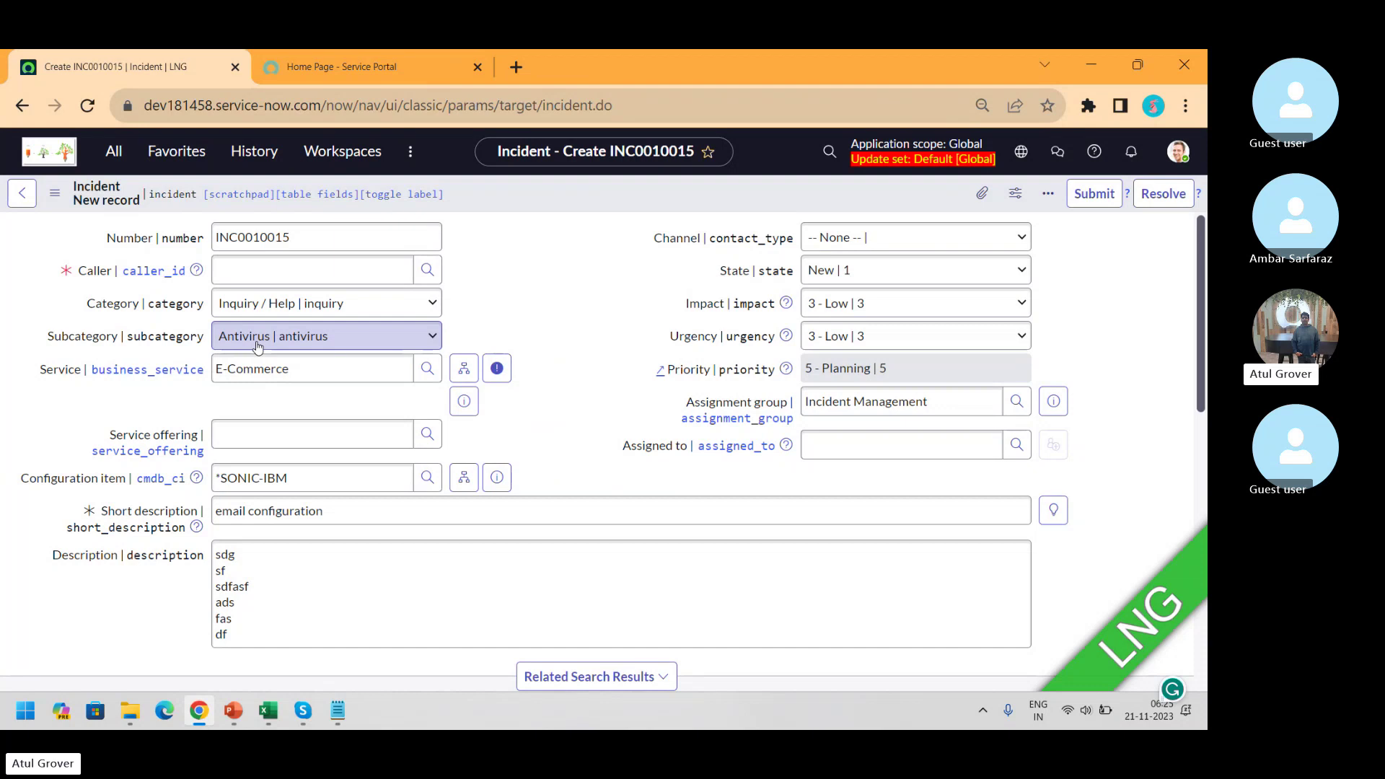
pyautogui.hotkey('alt', 'Tab')
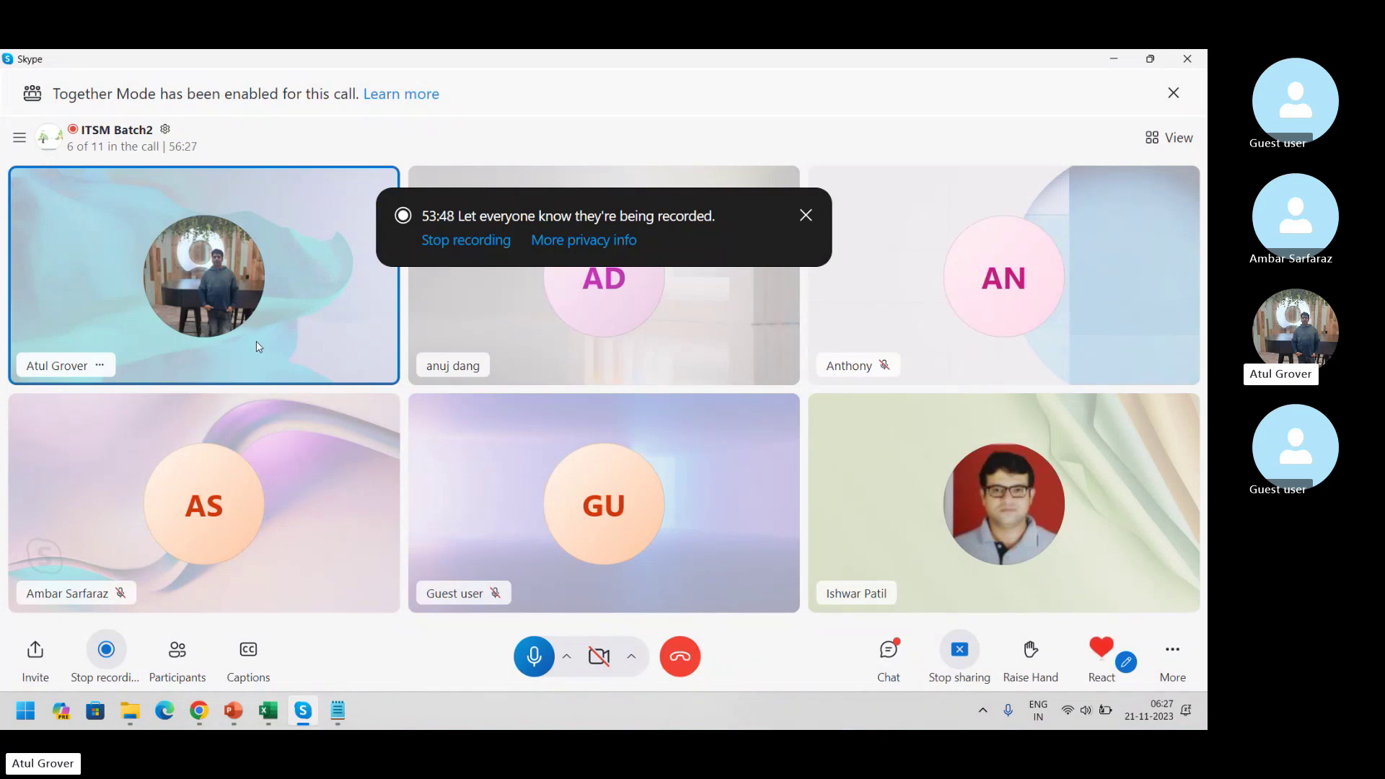
pyautogui.hotkey('alt', 'Tab')
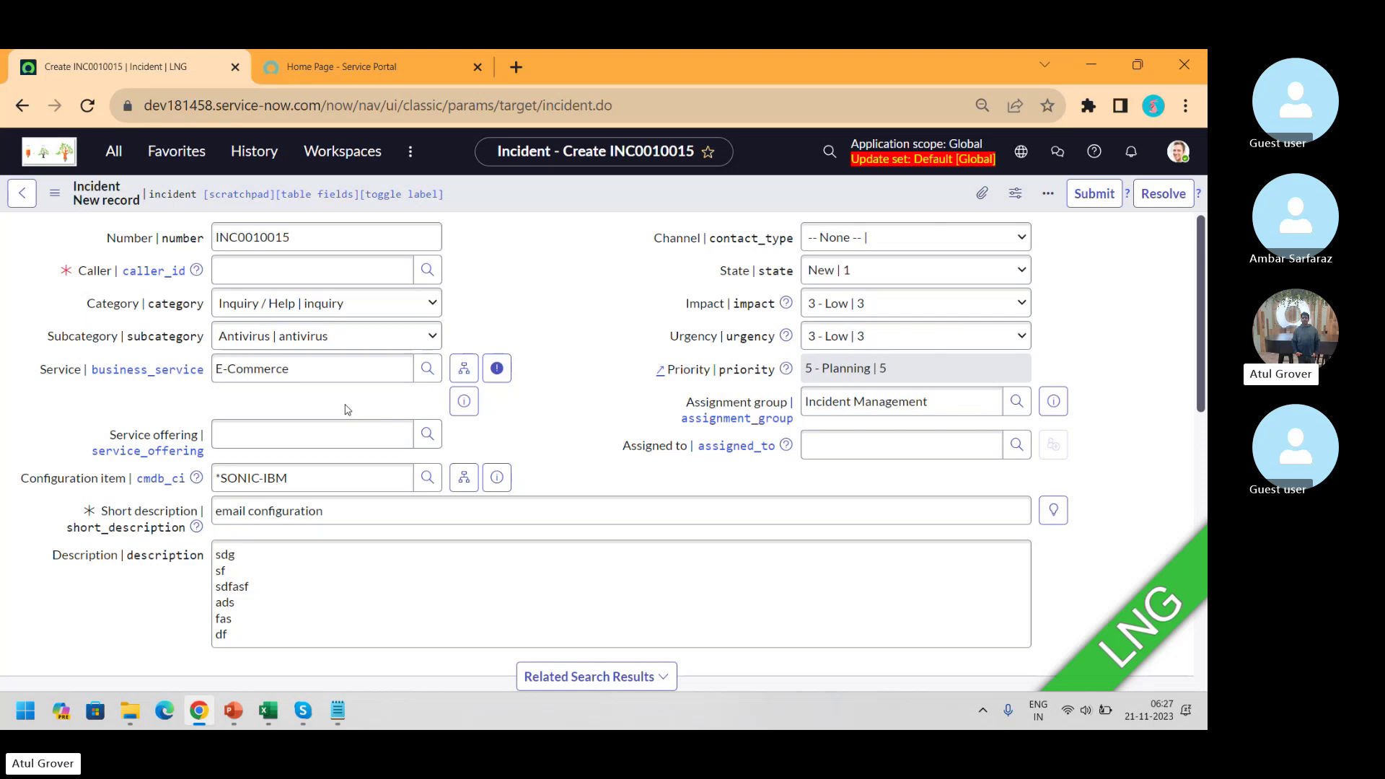
# - Open Incident Properties from the Incident Administration modules in a new browser tab and switch to it
pyautogui.click(113, 151)
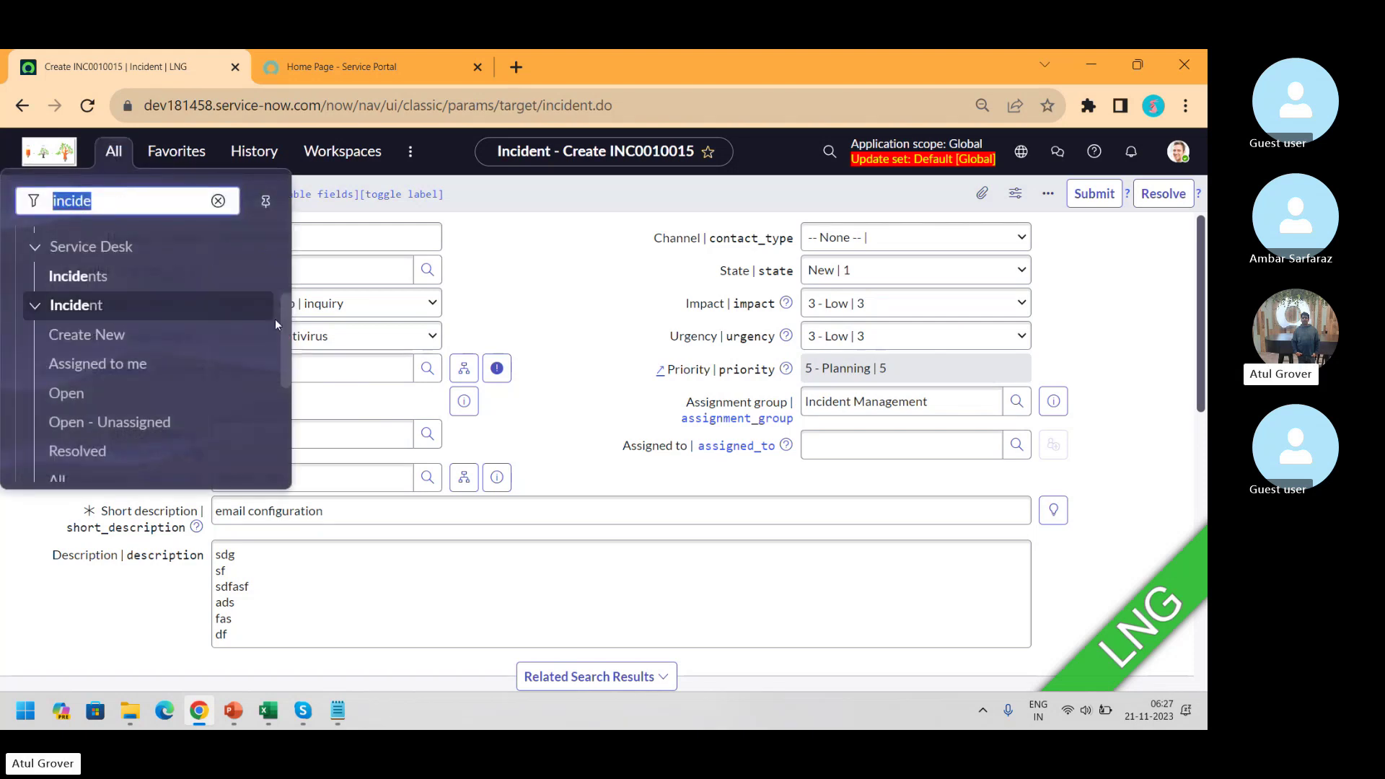
pyautogui.moveTo(285, 333); pyautogui.dragTo(284, 346)
pyautogui.scroll(-3, 270, 402)
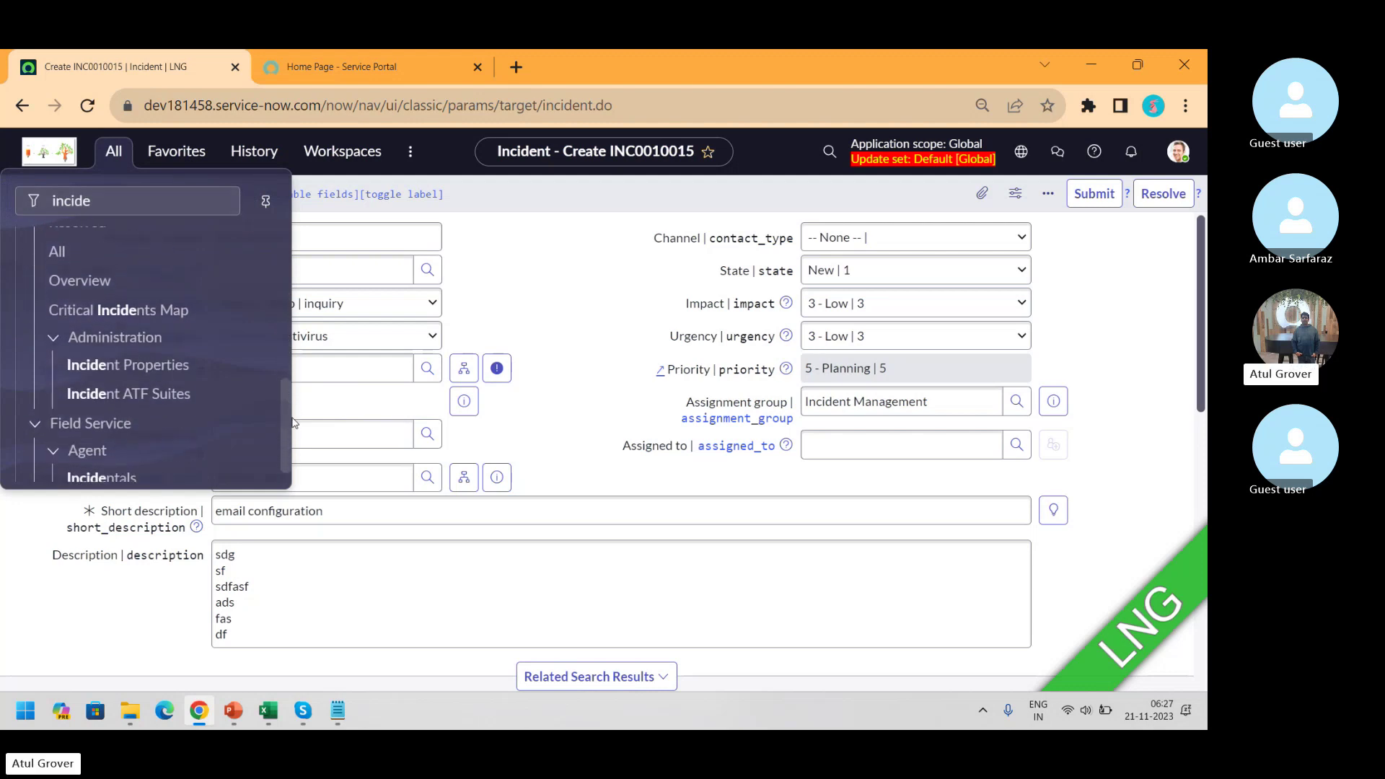
pyautogui.middleClick(167, 368)
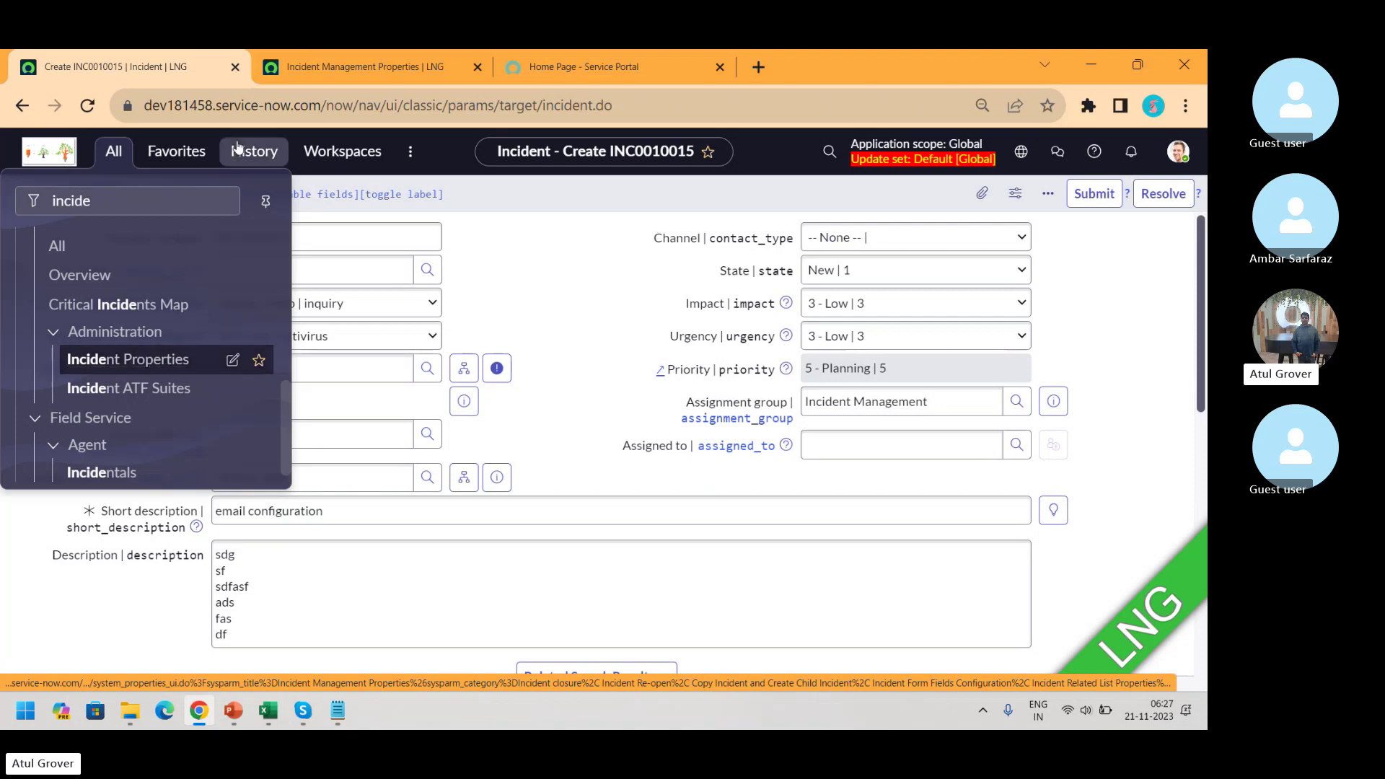
pyautogui.click(344, 73)
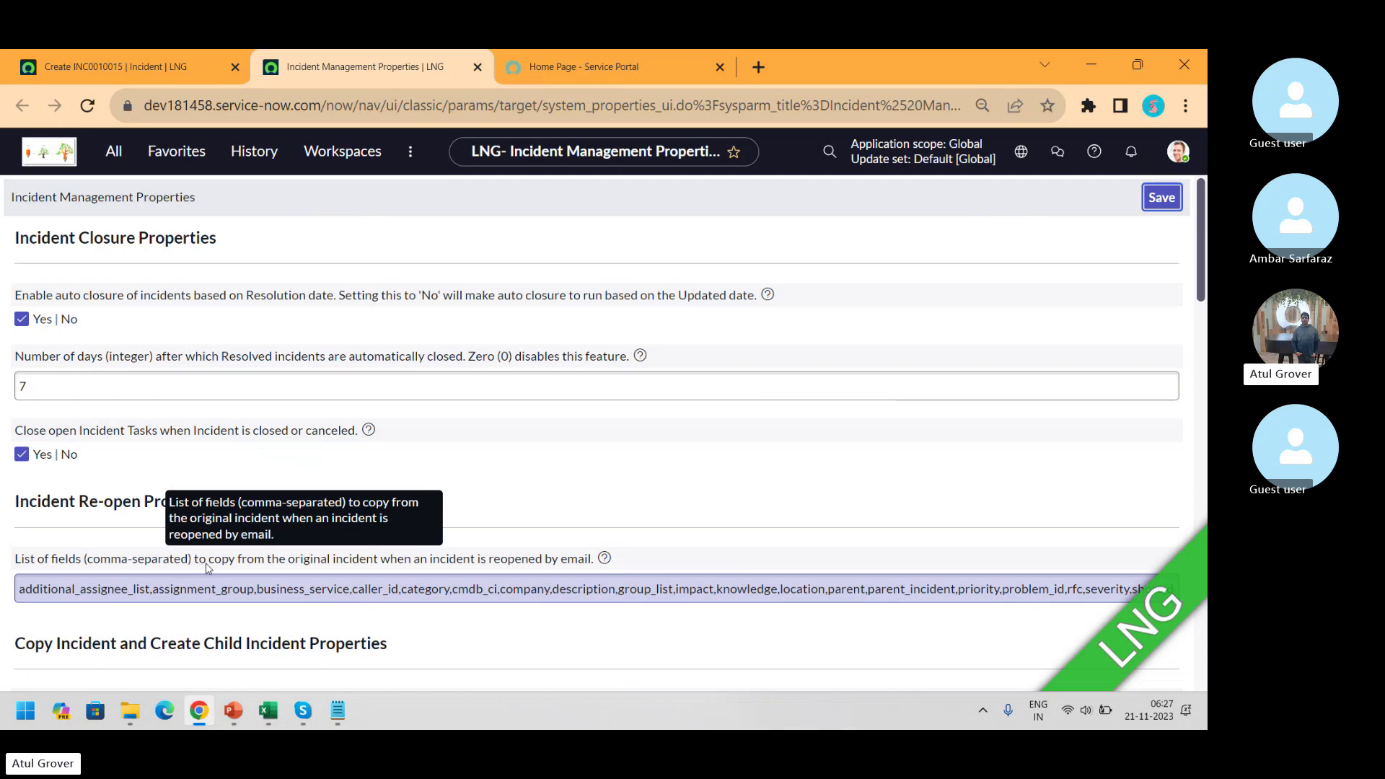
# - Examine the Incident Re-open and Copy Incident properties, including the list of attributes copied from the originating incident
pyautogui.moveTo(207, 561); pyautogui.dragTo(485, 574)
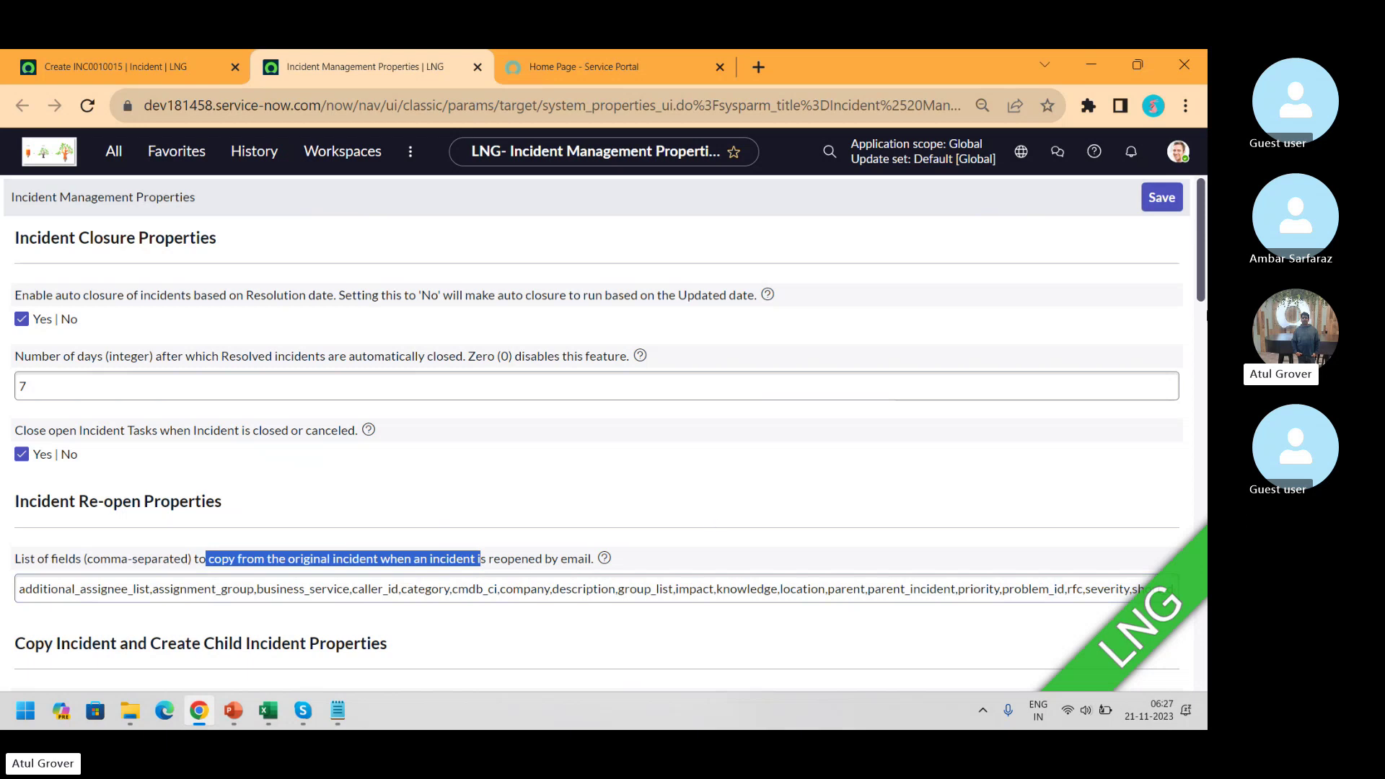
pyautogui.moveTo(1203, 289); pyautogui.dragTo(1204, 361)
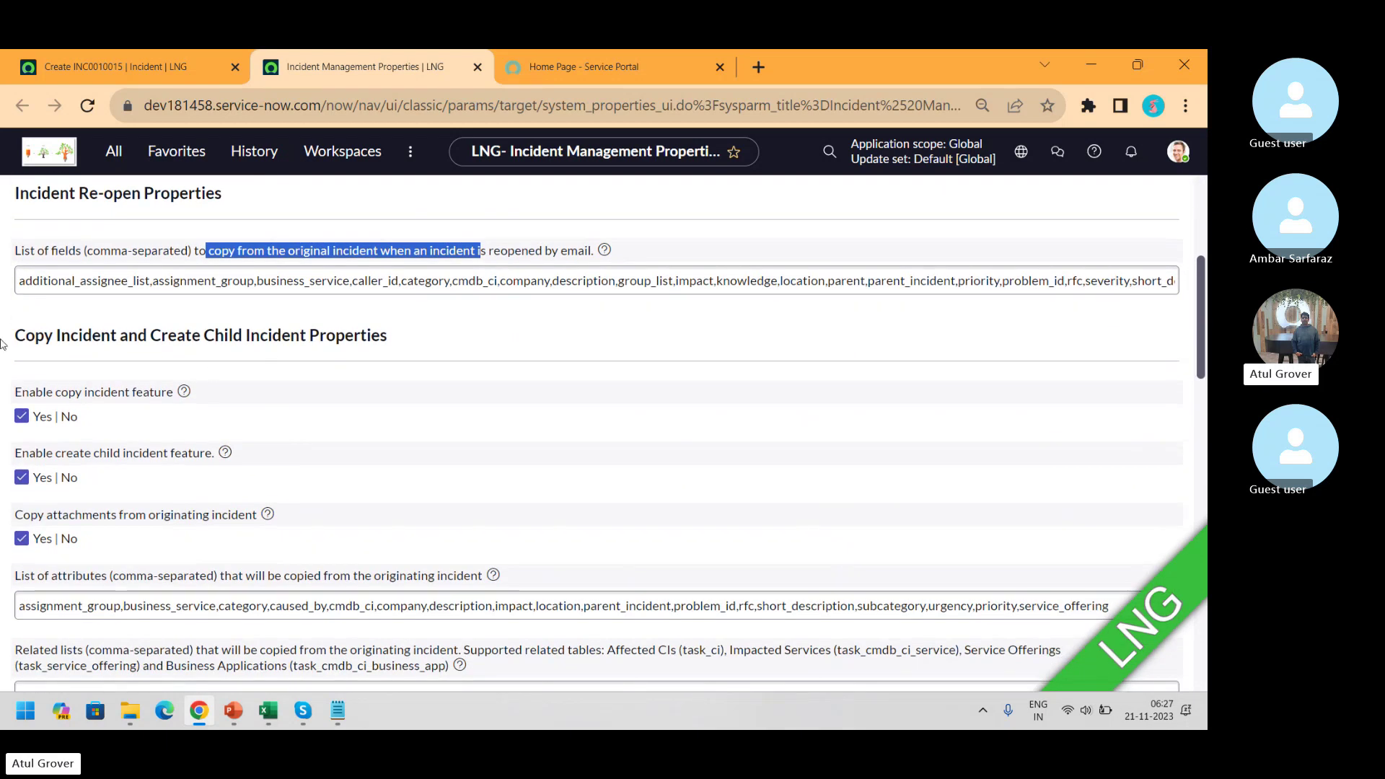
pyautogui.moveTo(15, 335); pyautogui.dragTo(114, 337)
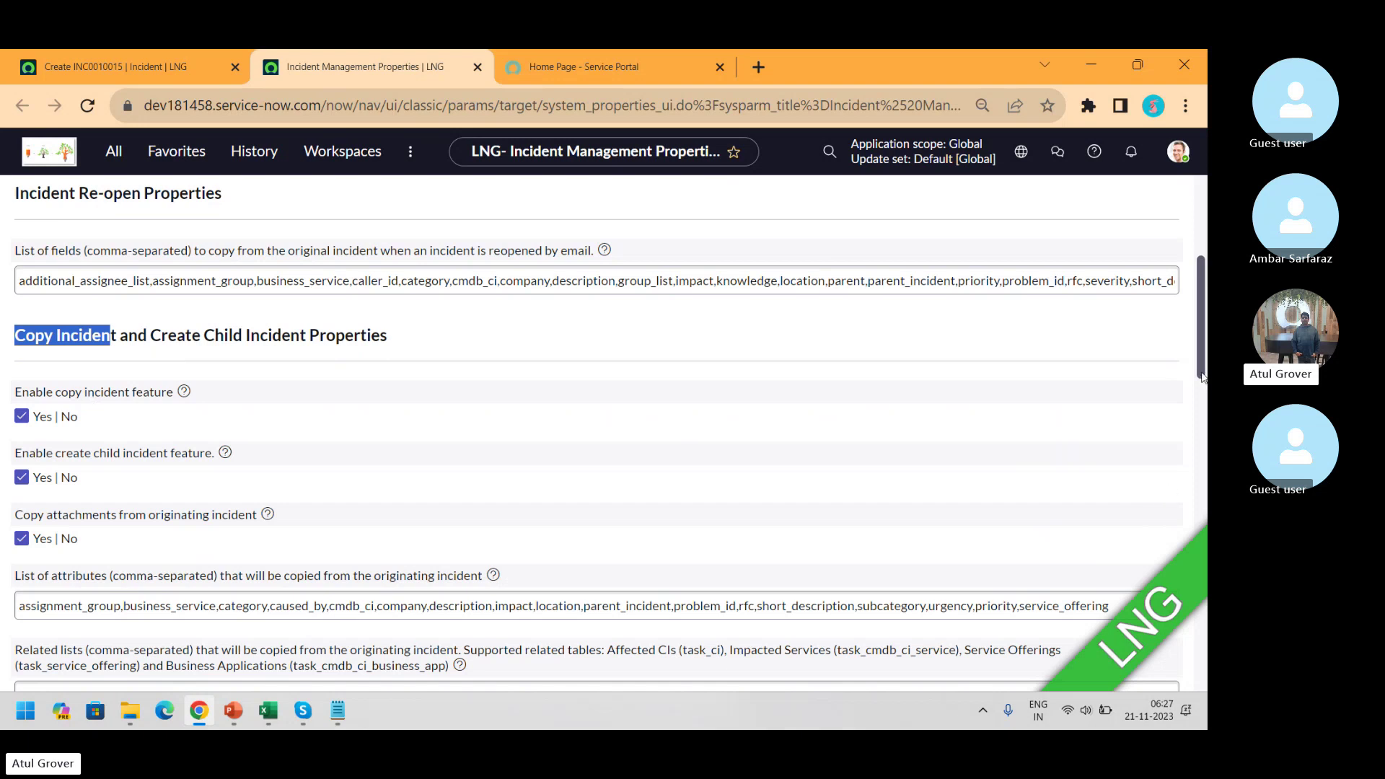
pyautogui.scroll(-3, 1202, 313)
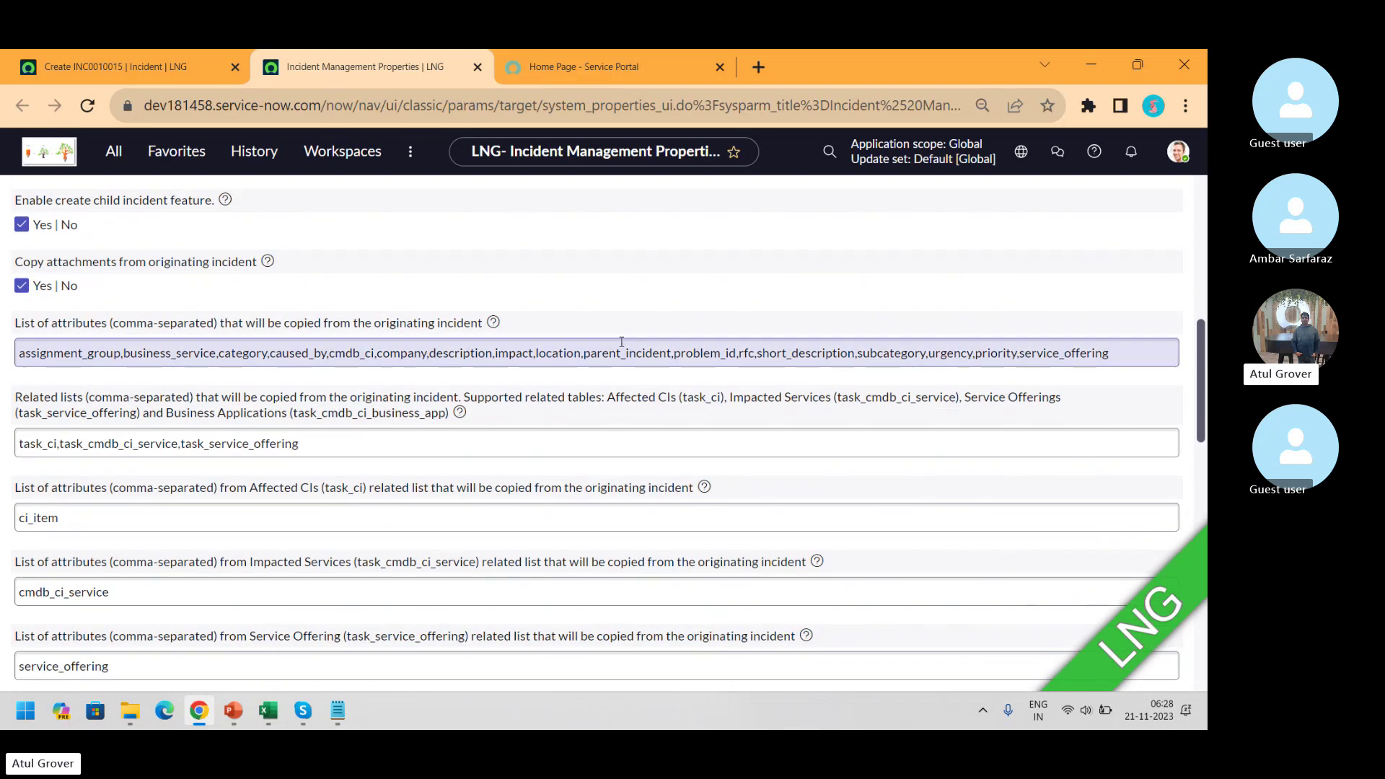
pyautogui.moveTo(60, 324); pyautogui.dragTo(479, 324)
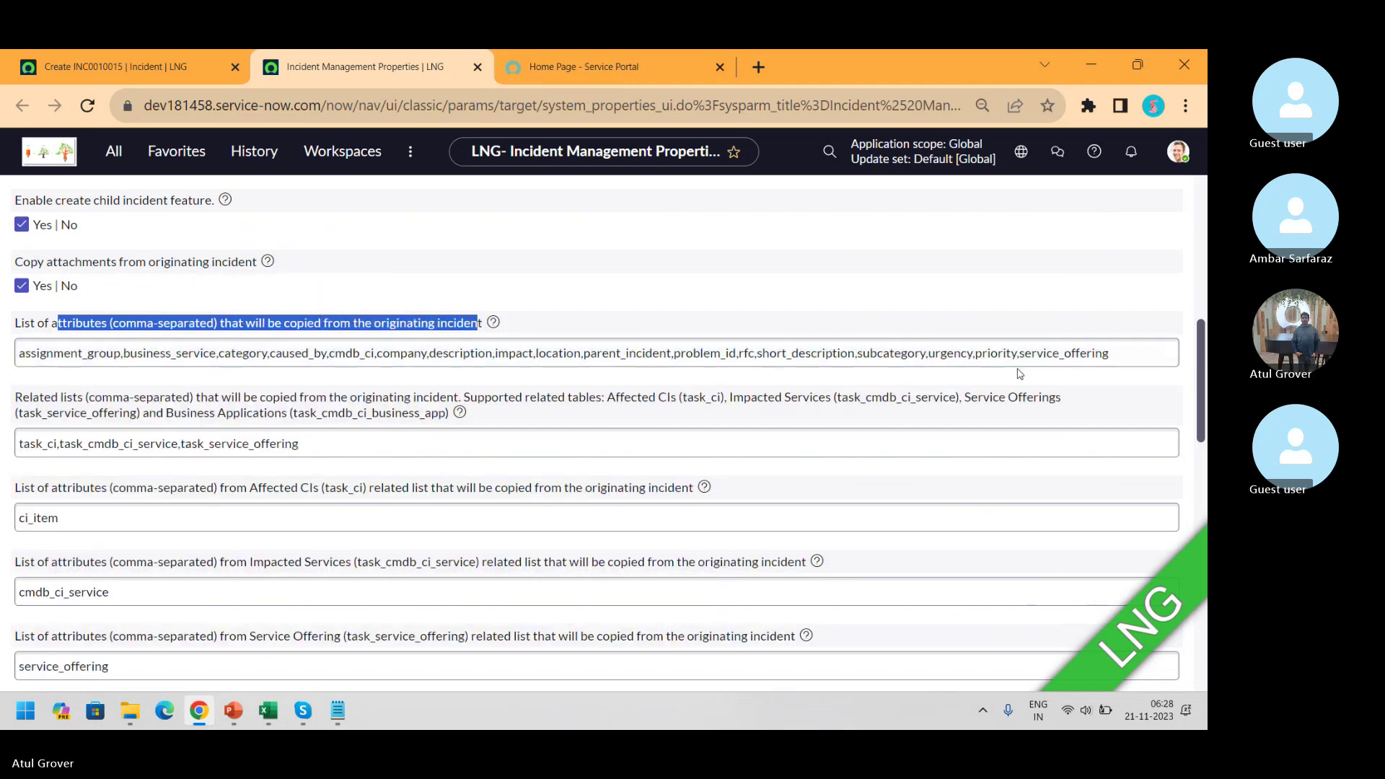
pyautogui.click(1137, 348)
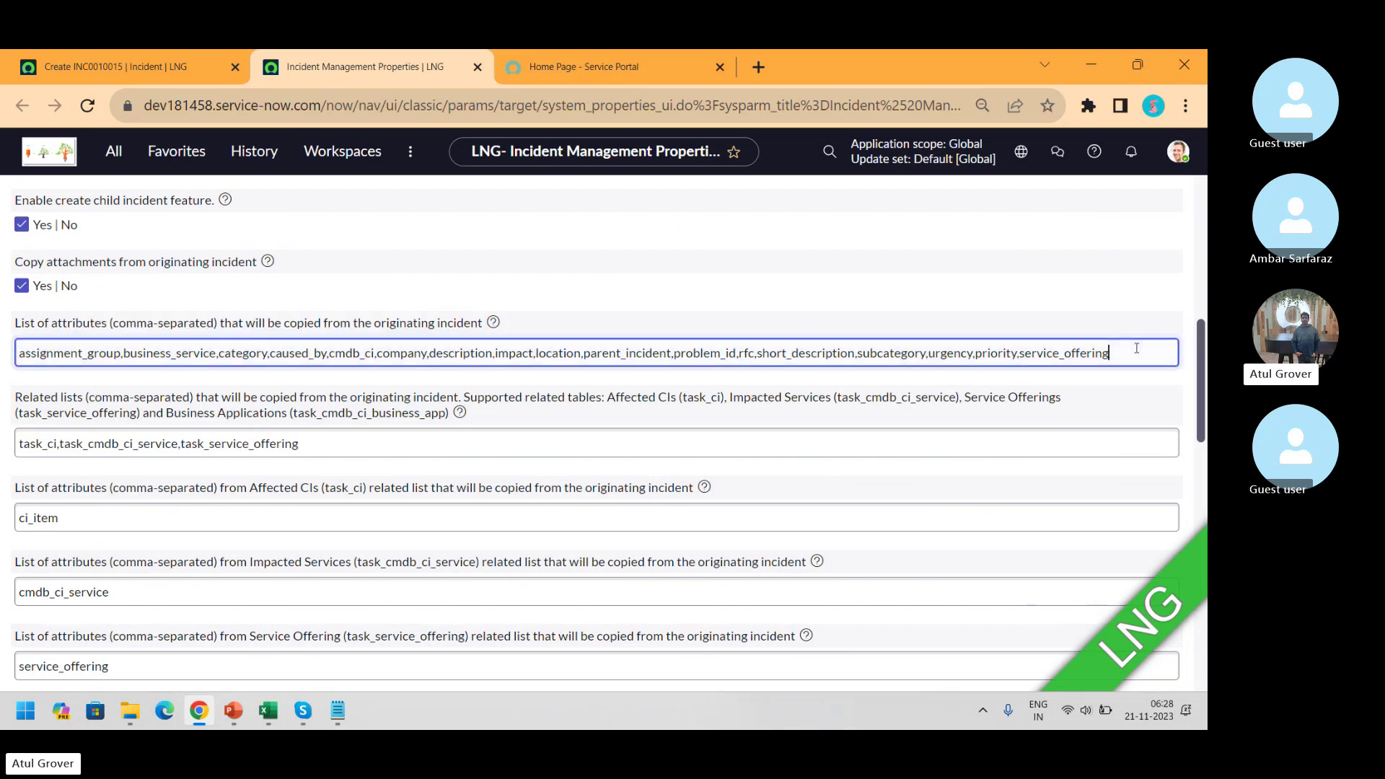
pyautogui.write(',')
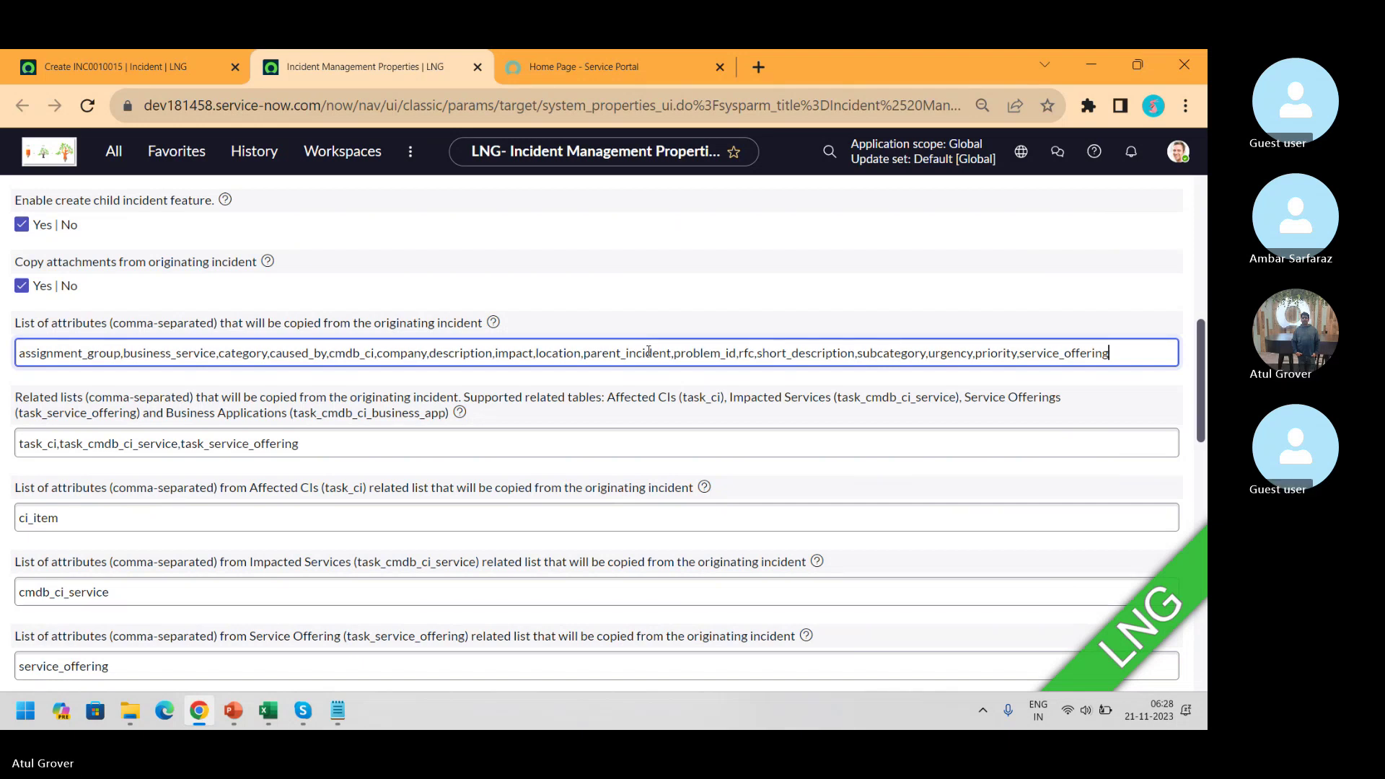
pyautogui.hotkey('alt', 'Tab')
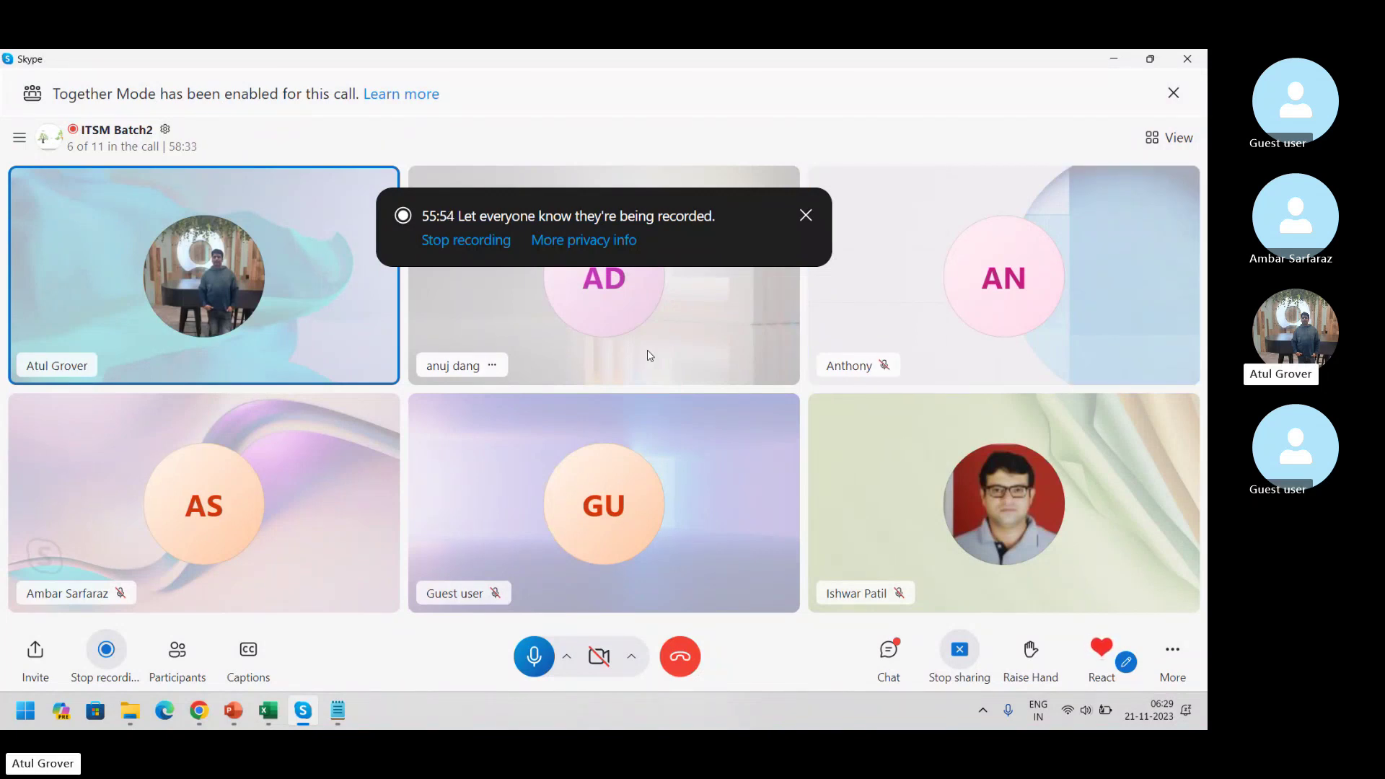
pyautogui.hotkey('alt', 'Tab')
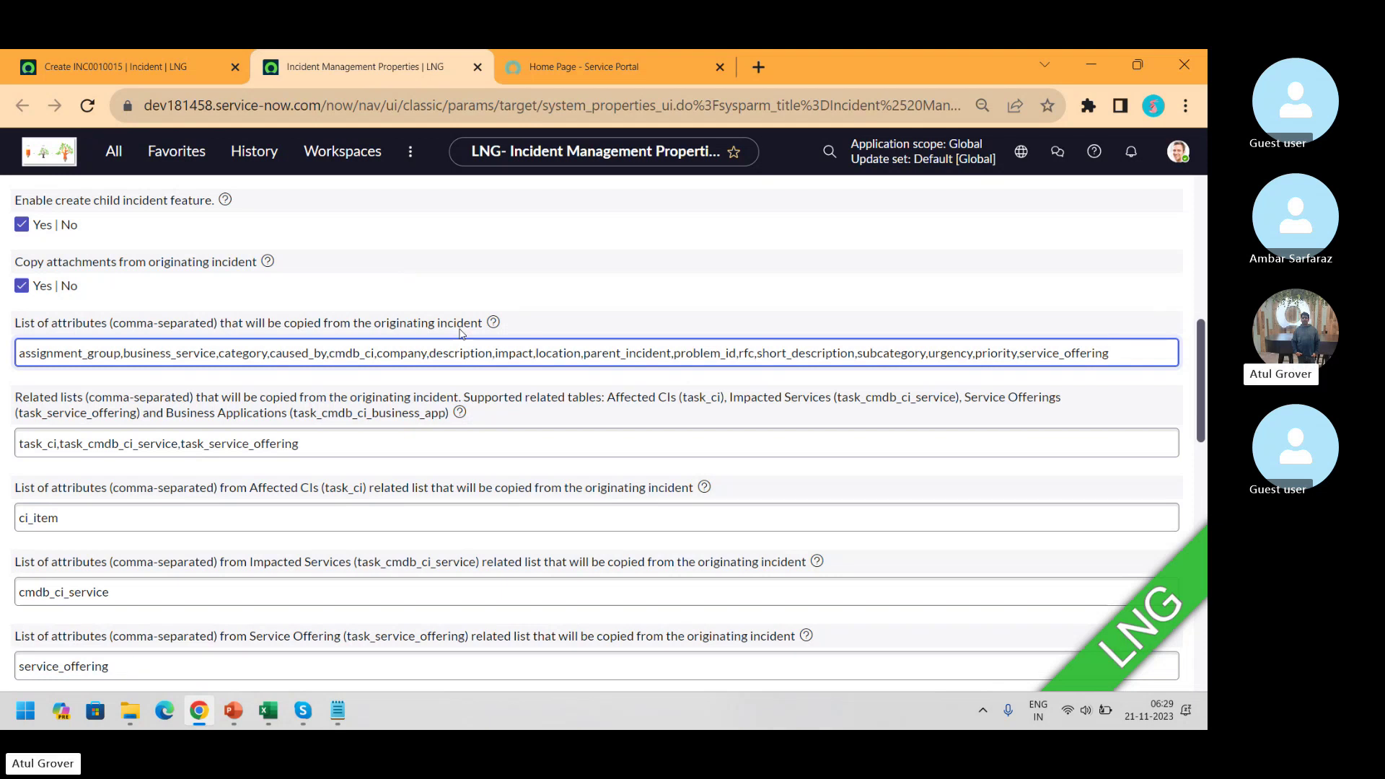
pyautogui.hotkey('alt', 'Tab')
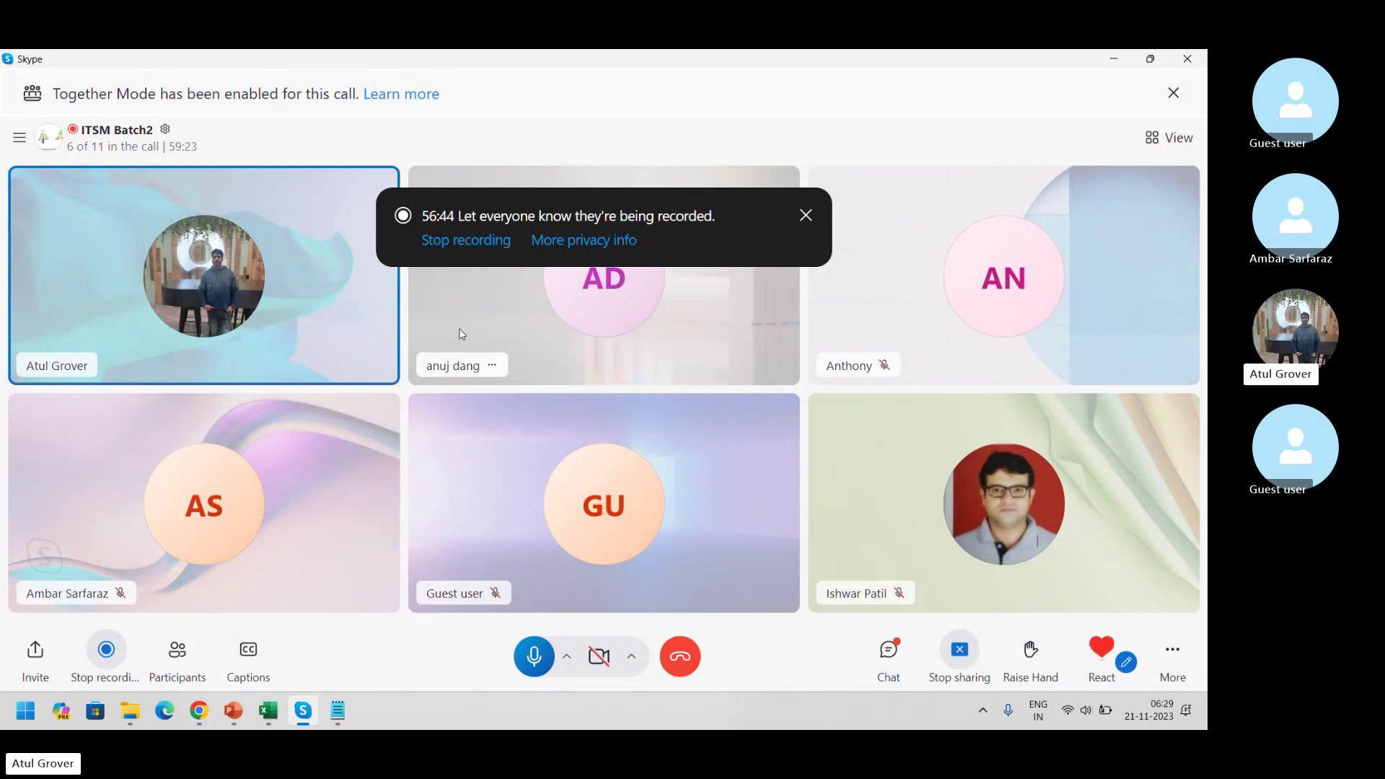
pyautogui.hotkey('alt', 'Tab')
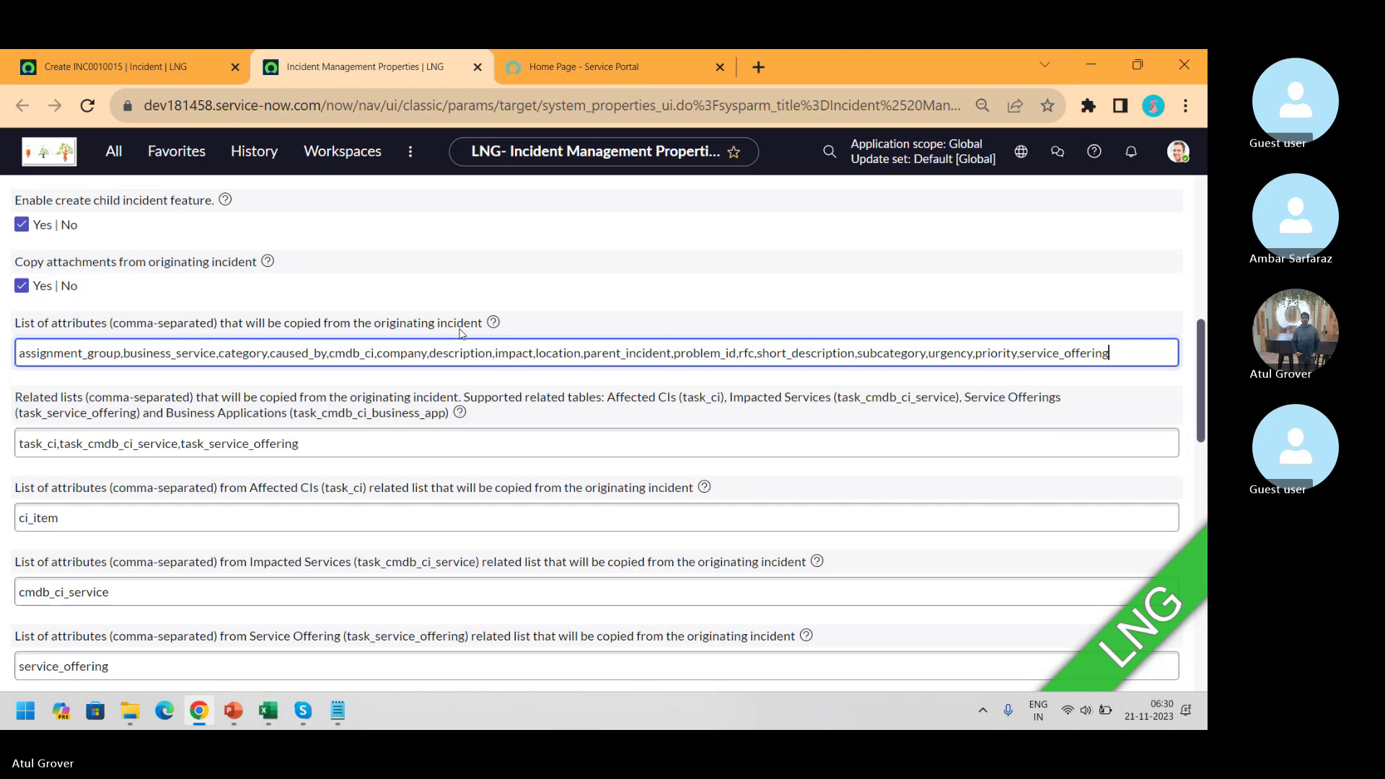
# - Return to the copied incident INC0010015, choose the recently used person as Caller, and save the record
pyautogui.click(147, 73)
pyautogui.scroll(-7, 1204, 296)
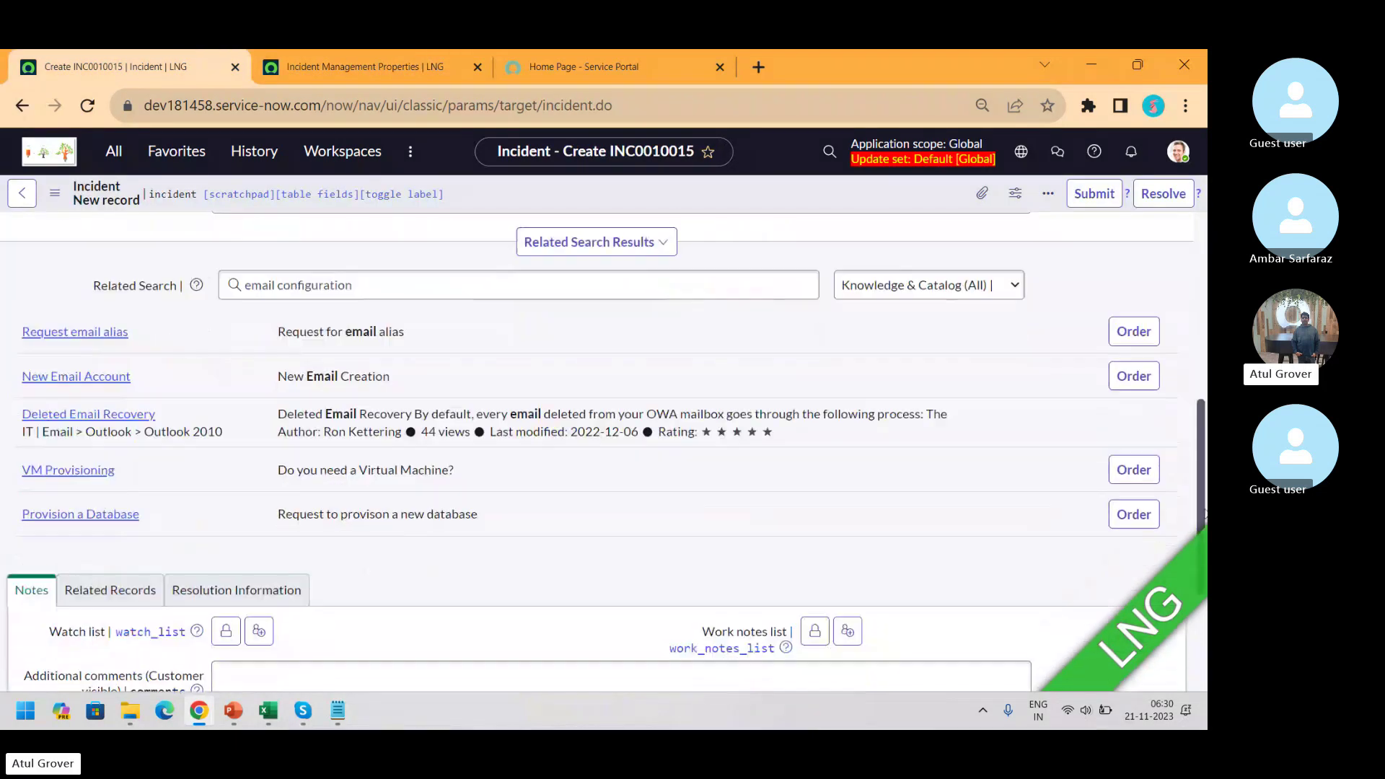
pyautogui.scroll(-3, 1204, 514)
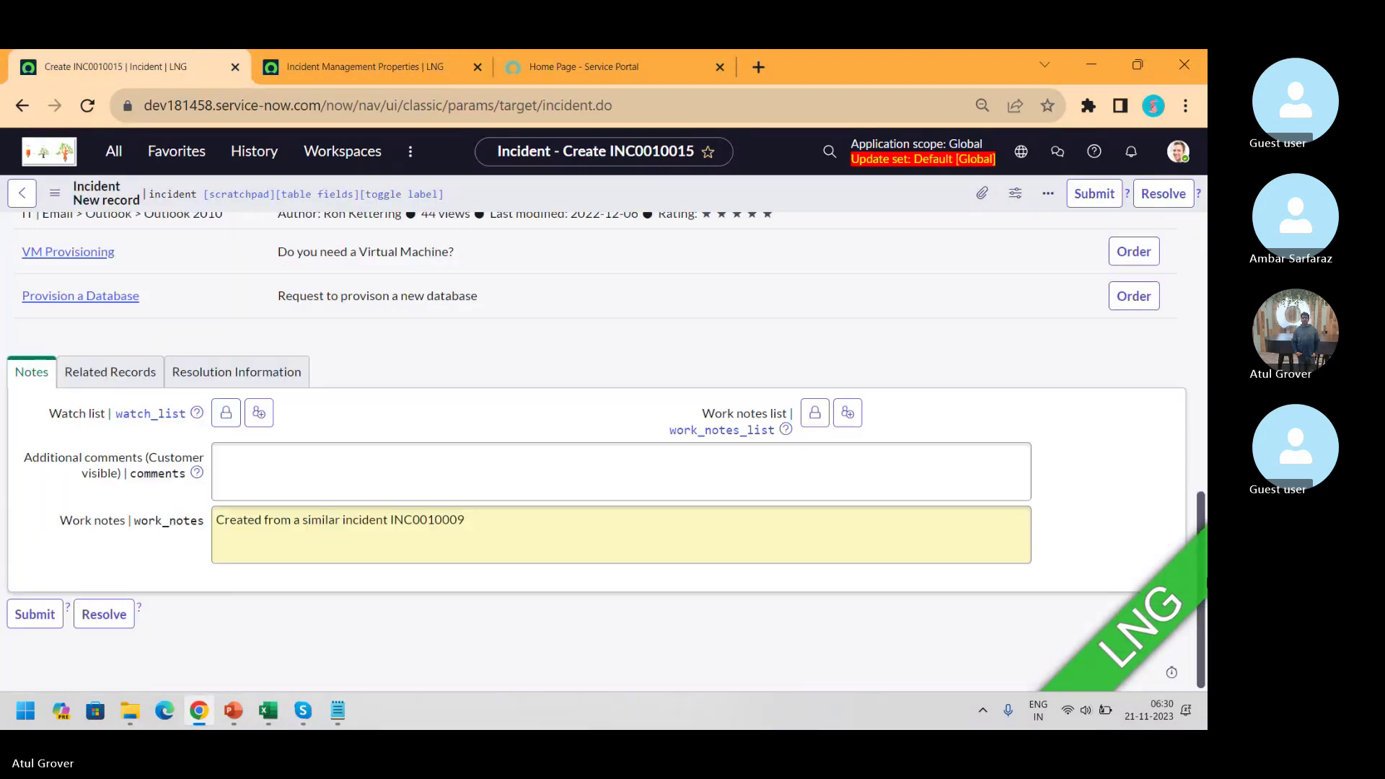
pyautogui.rightClick(557, 203)
pyautogui.click(572, 207)
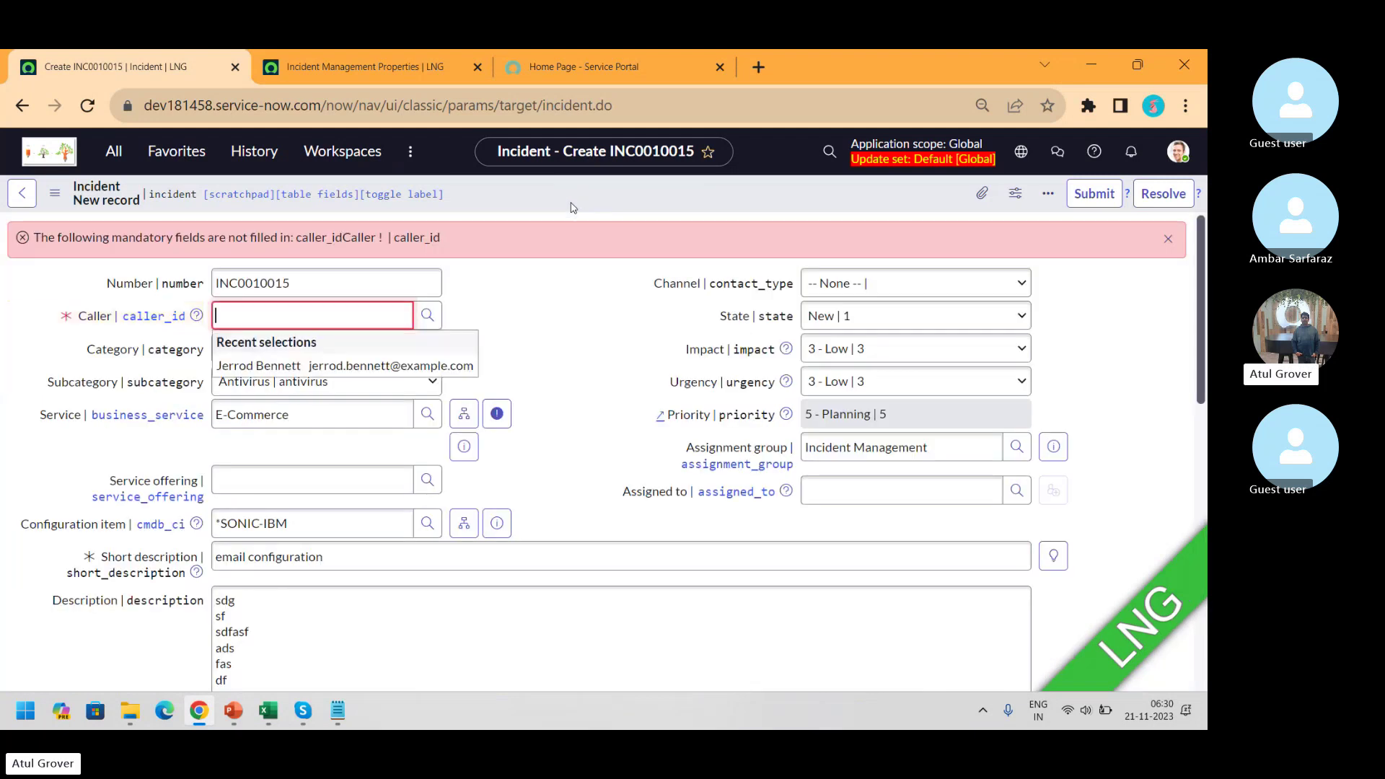
pyautogui.press('Down')
pyautogui.press('Return')
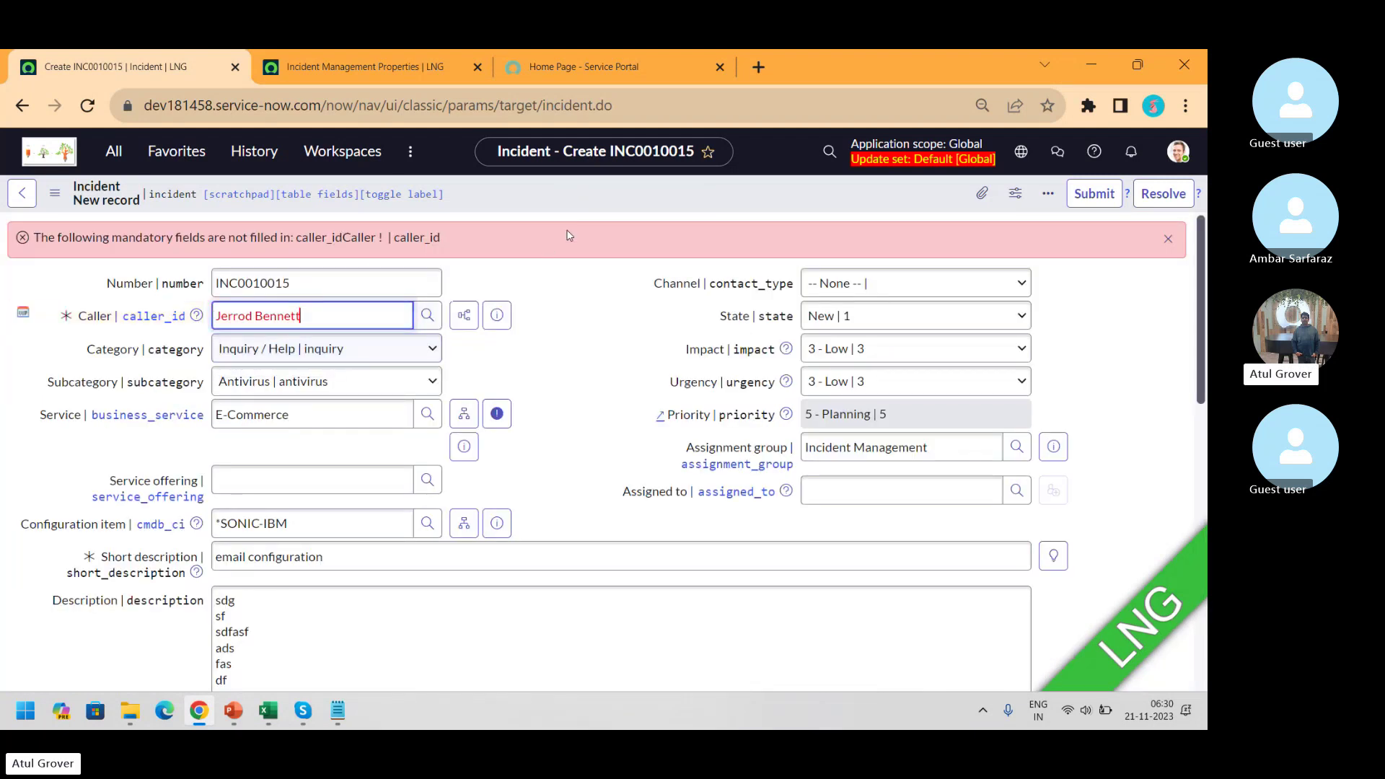
pyautogui.rightClick(574, 190)
pyautogui.click(587, 195)
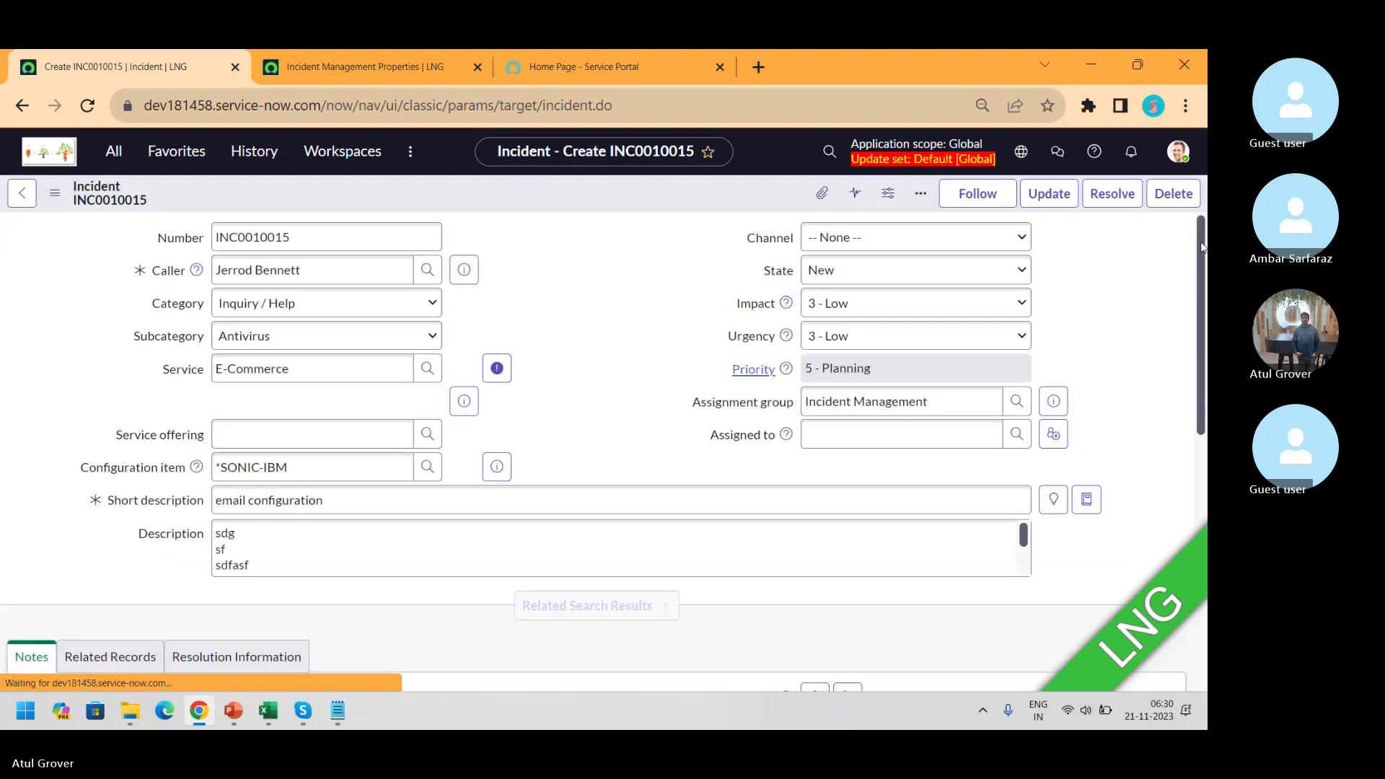
# - Compare the Affected CIs and copied fields of INC0010015 with the Incident Properties listing attributes and related lists copied from the originating incident
pyautogui.moveTo(1202, 247); pyautogui.dragTo(1195, 570)
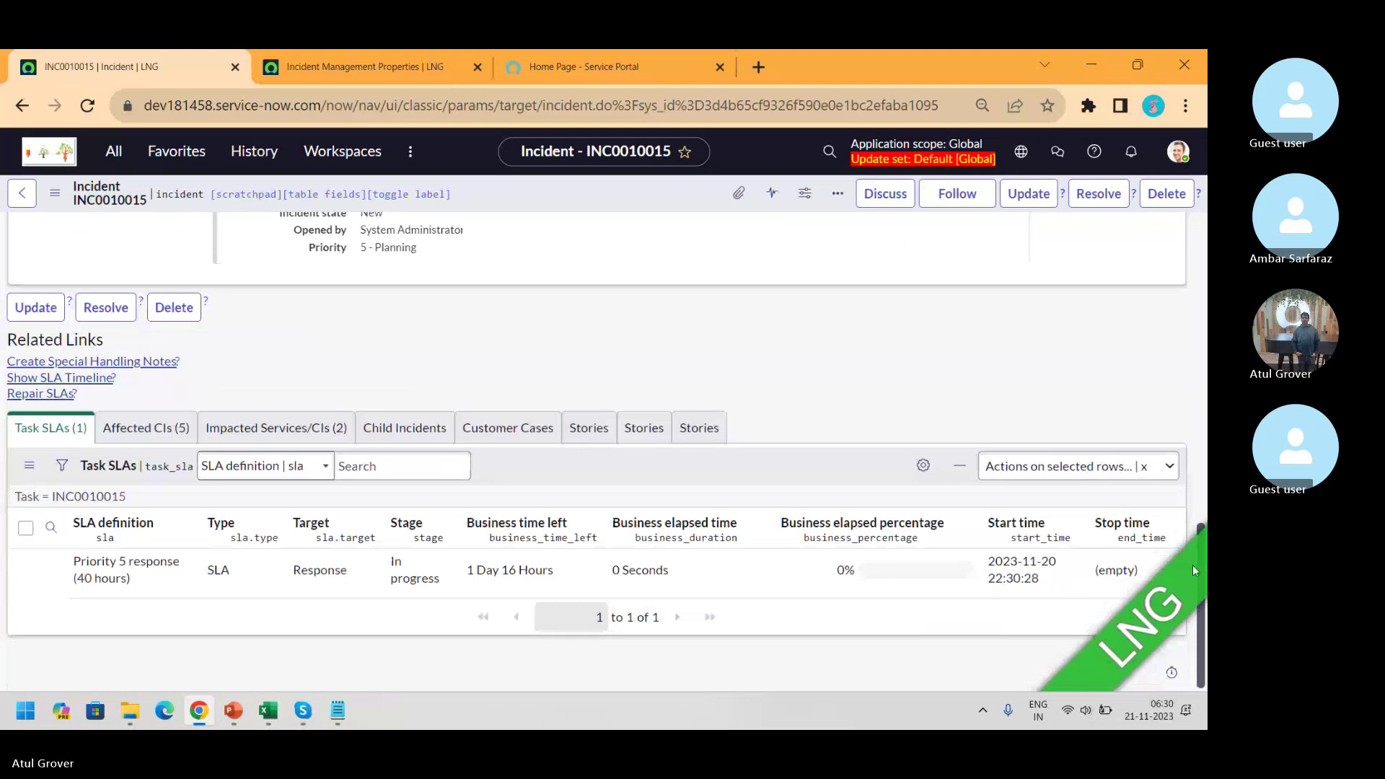
pyautogui.click(133, 430)
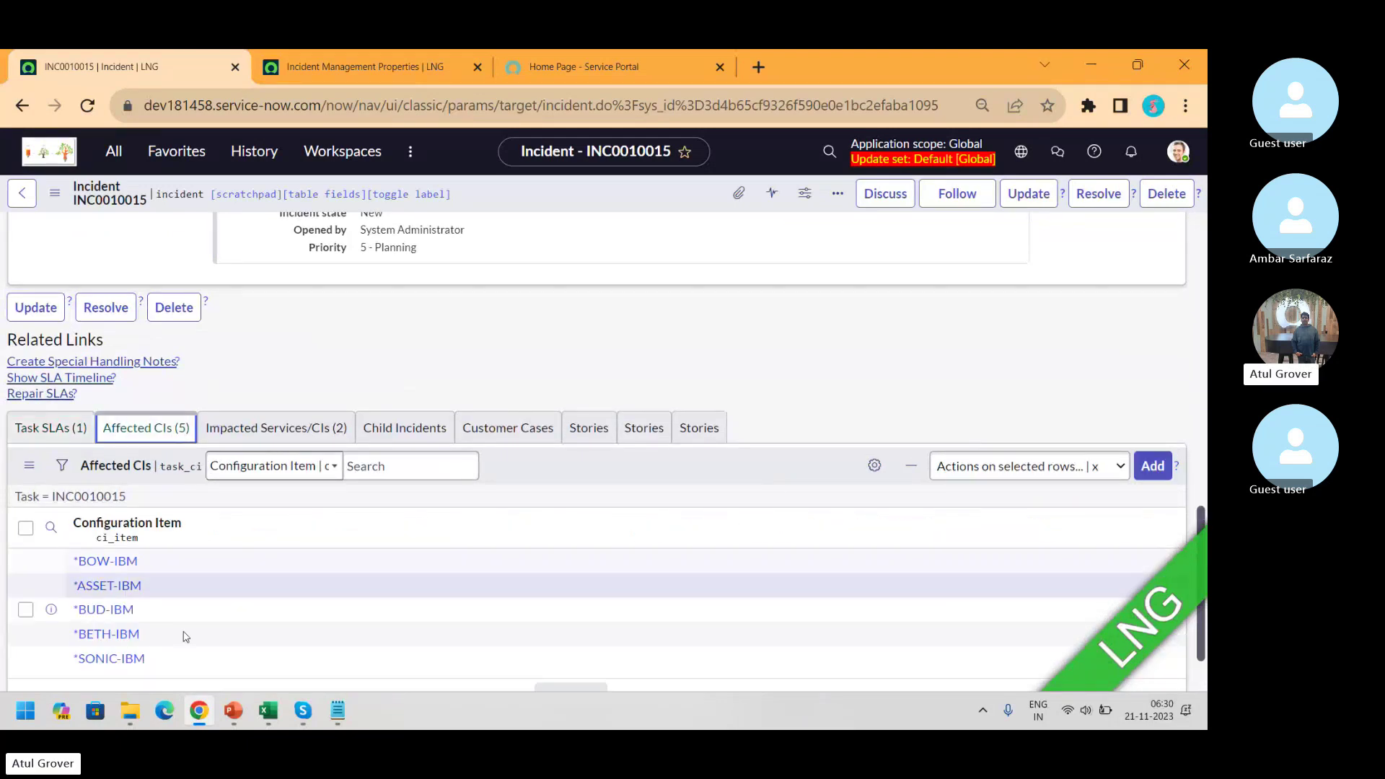
pyautogui.click(371, 70)
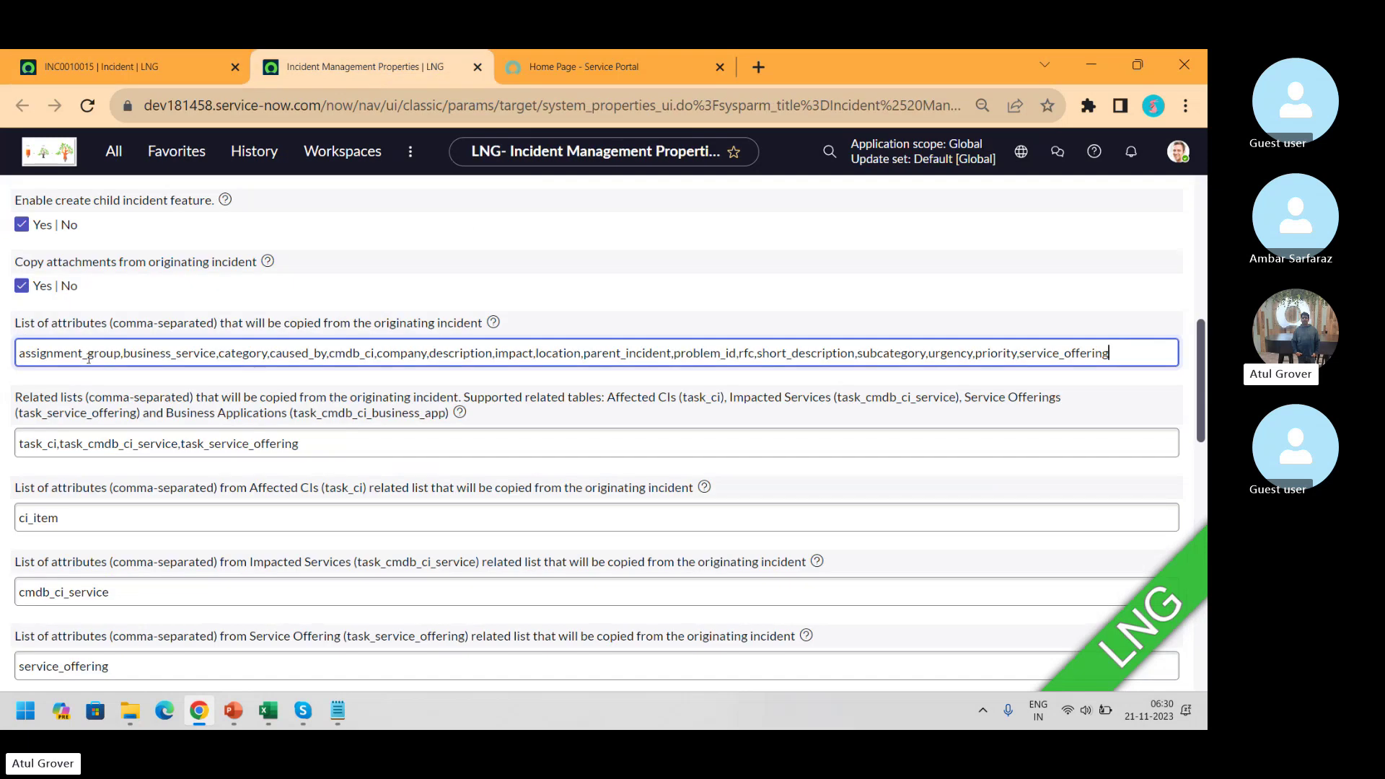
pyautogui.moveTo(14, 398); pyautogui.dragTo(84, 397)
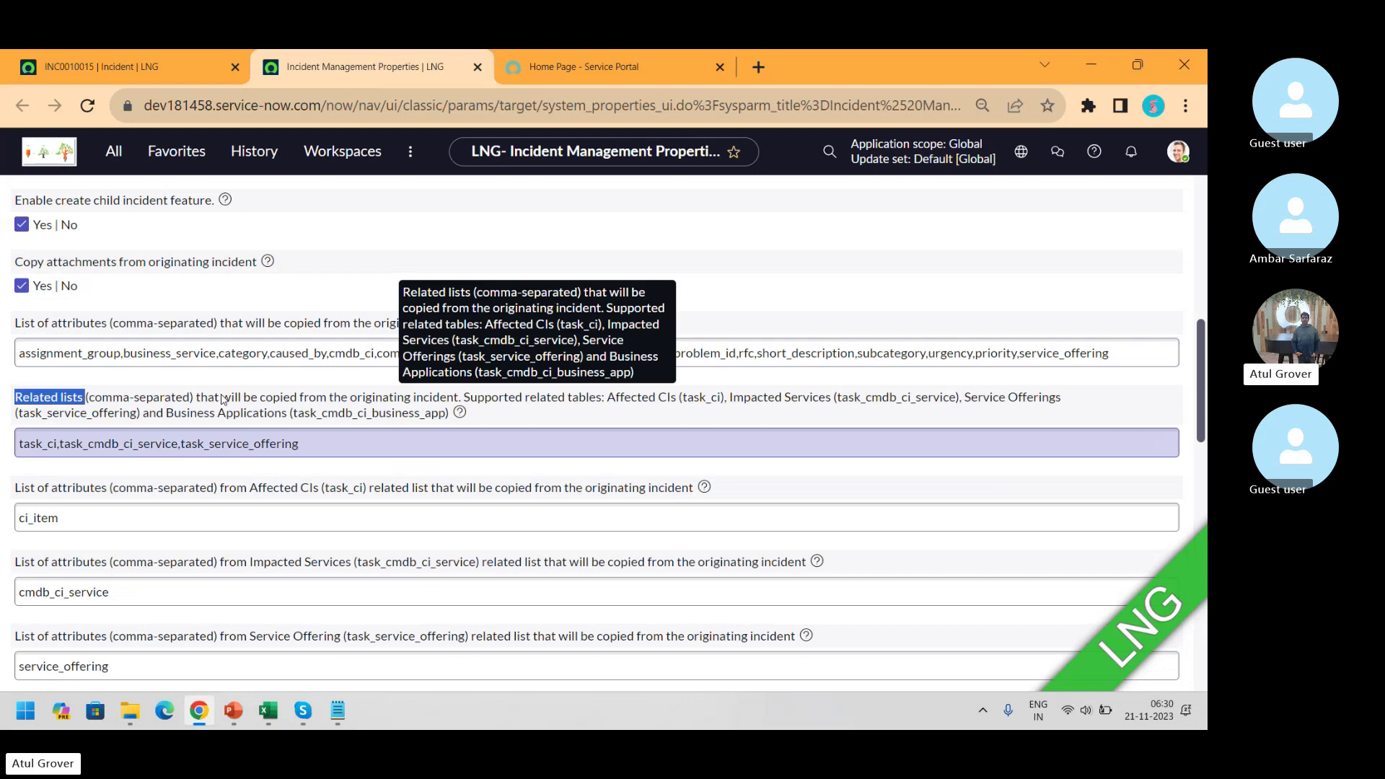
pyautogui.moveTo(221, 397); pyautogui.dragTo(460, 408)
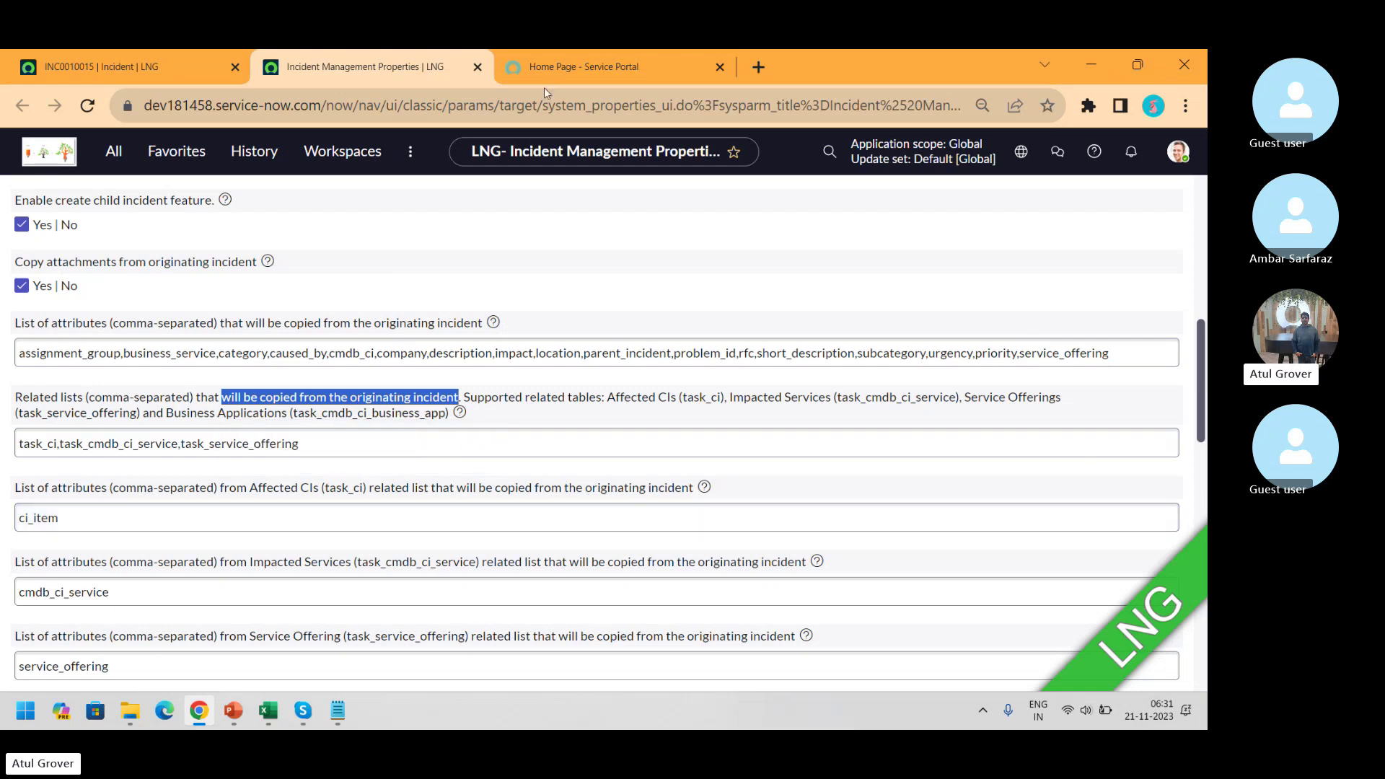
pyautogui.click(124, 64)
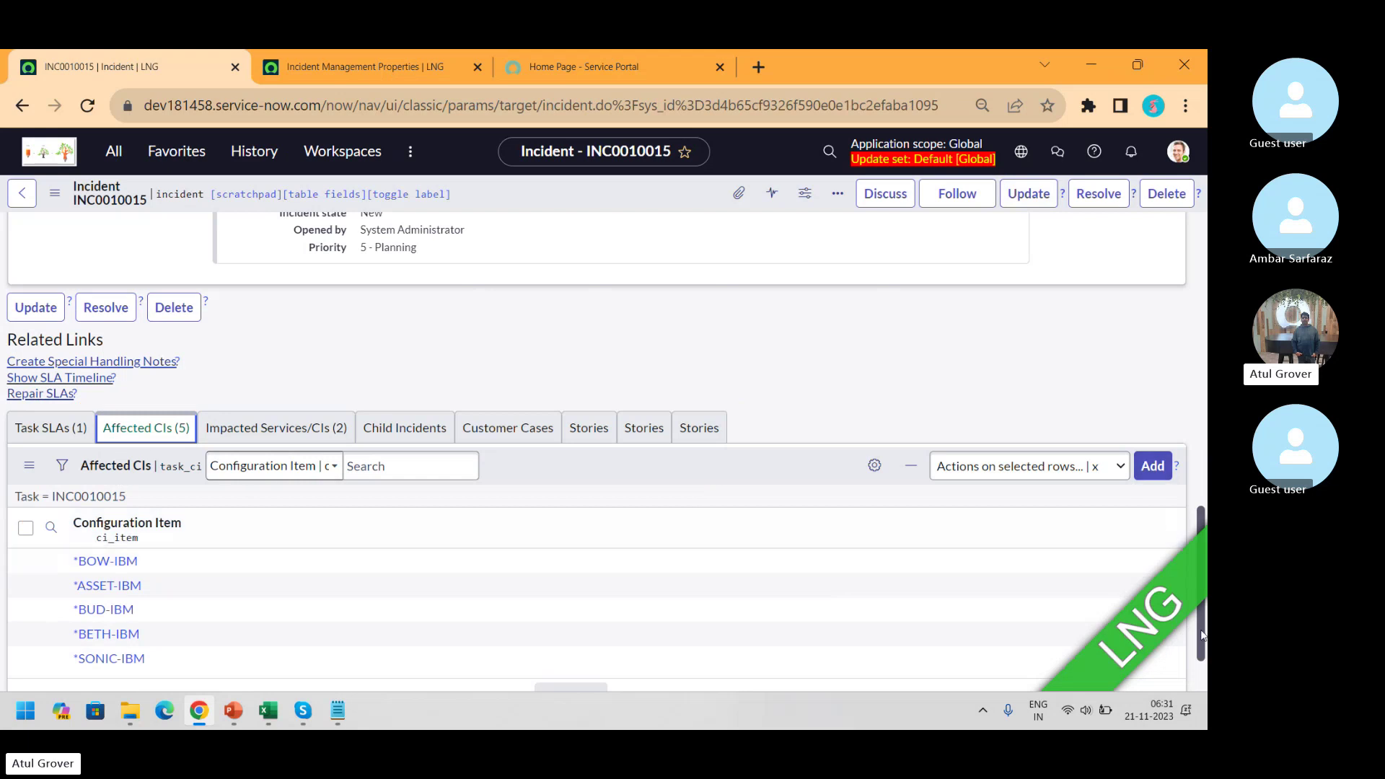
pyautogui.moveTo(1204, 631); pyautogui.dragTo(1204, 361)
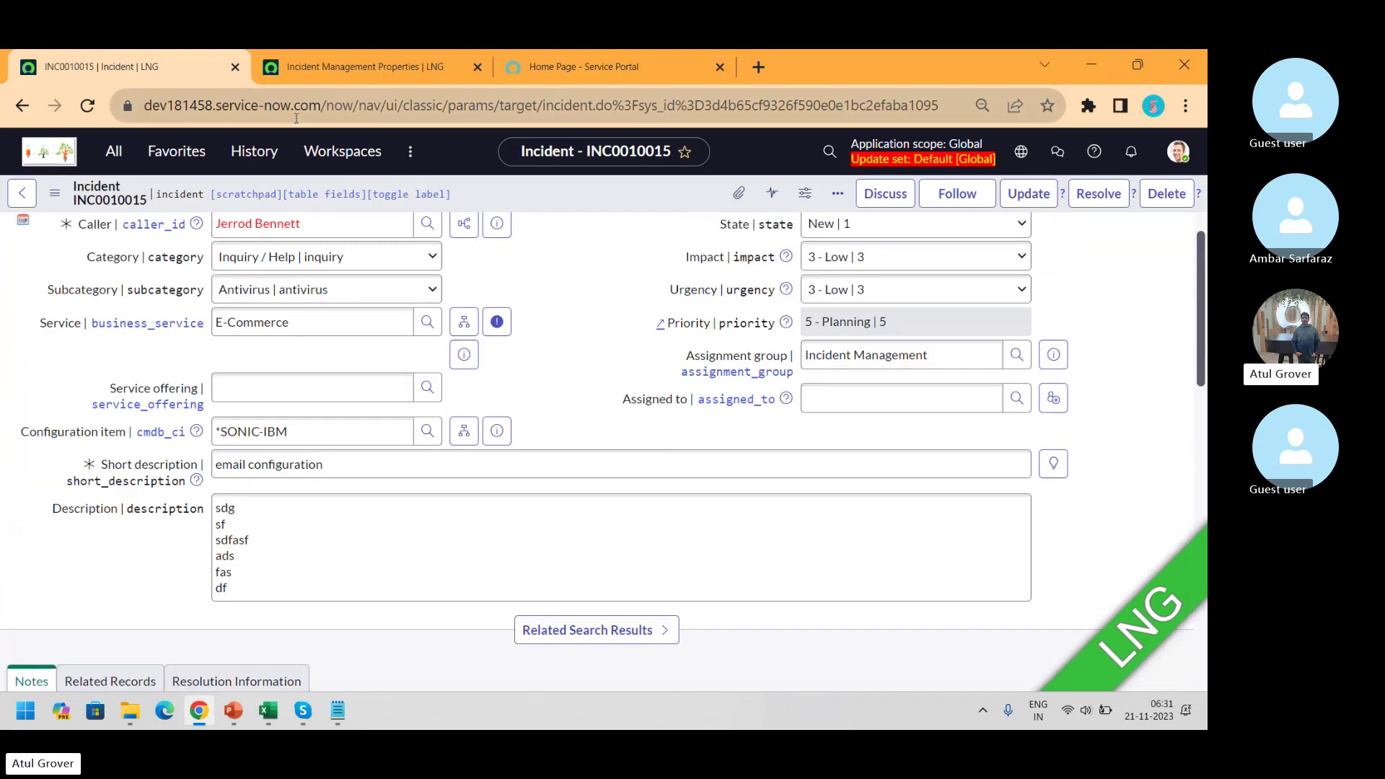
pyautogui.click(333, 65)
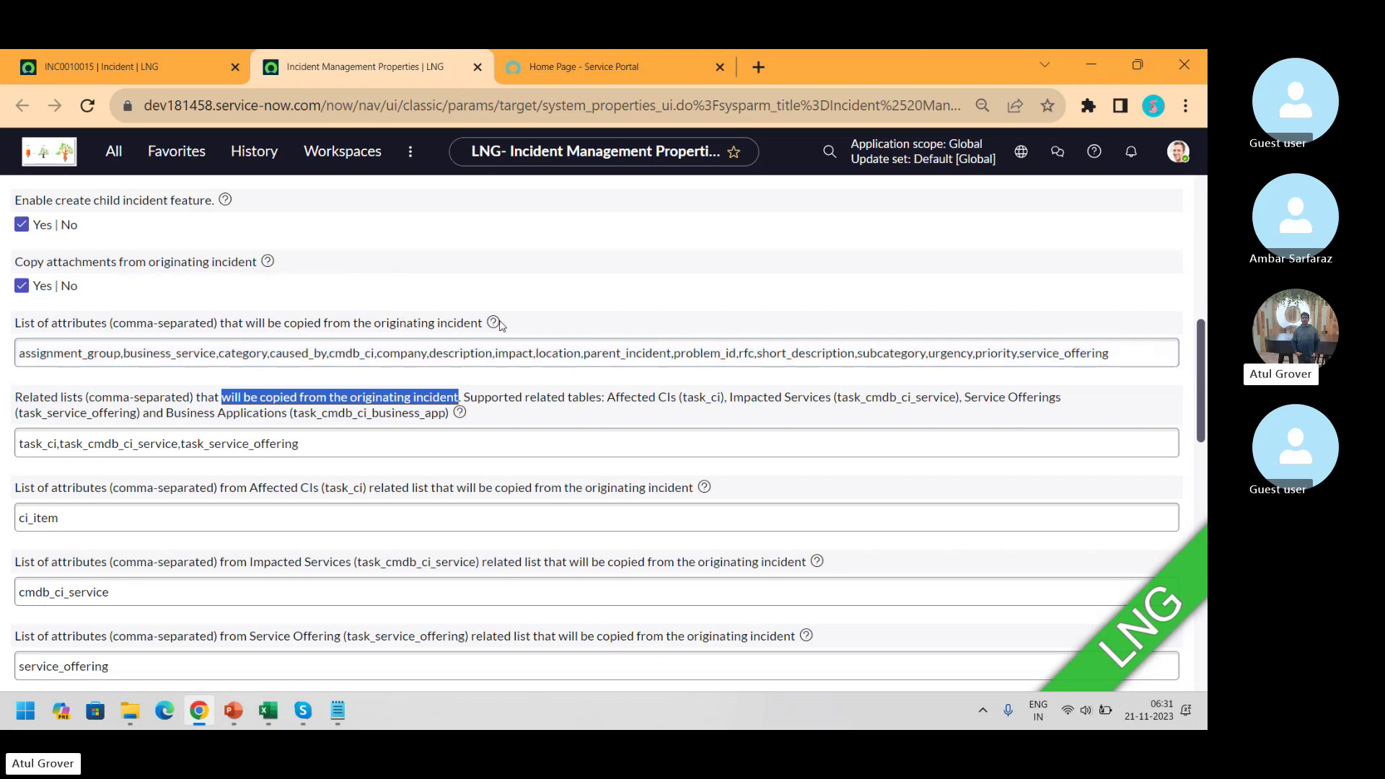
pyautogui.moveTo(502, 326)
# - Start a new child incident from incident INC0010015 with Create Child Incident
pyautogui.click(94, 66)
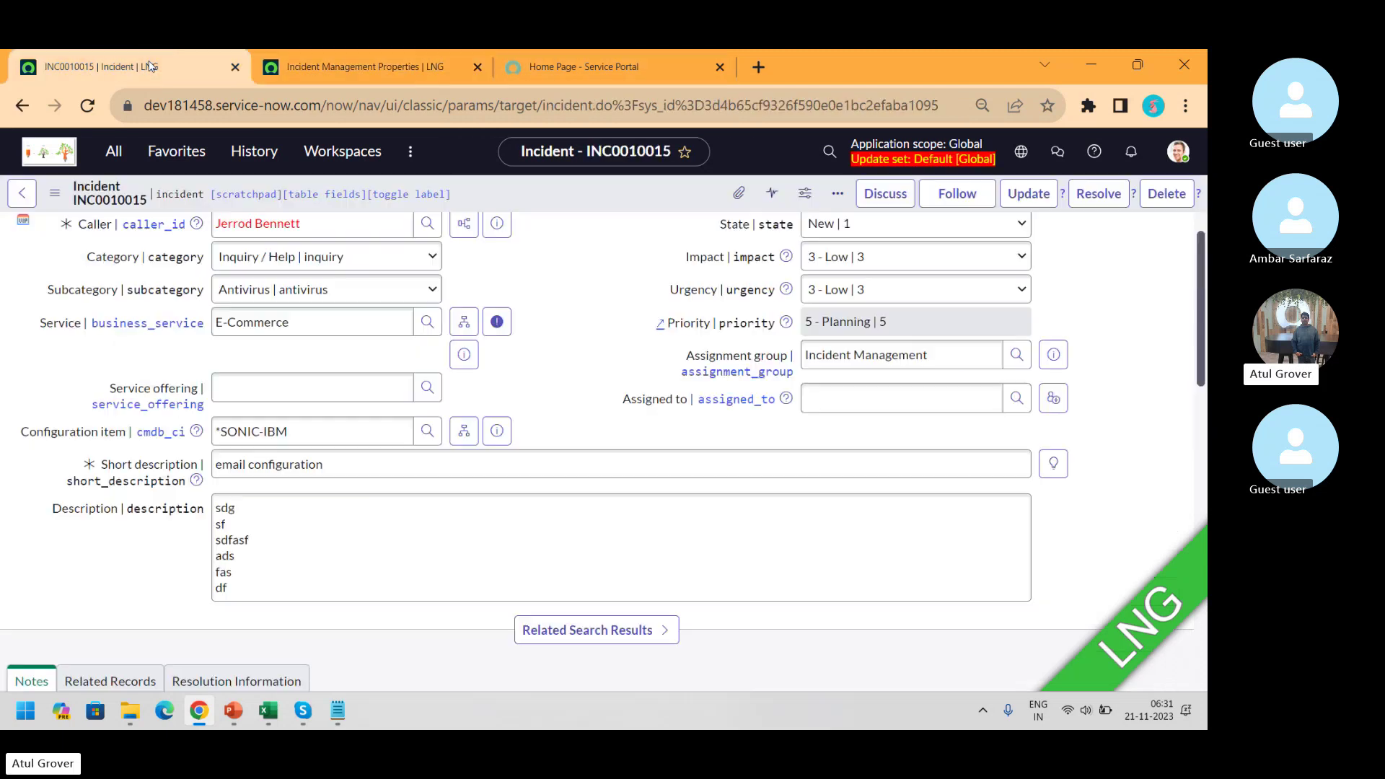
pyautogui.rightClick(497, 202)
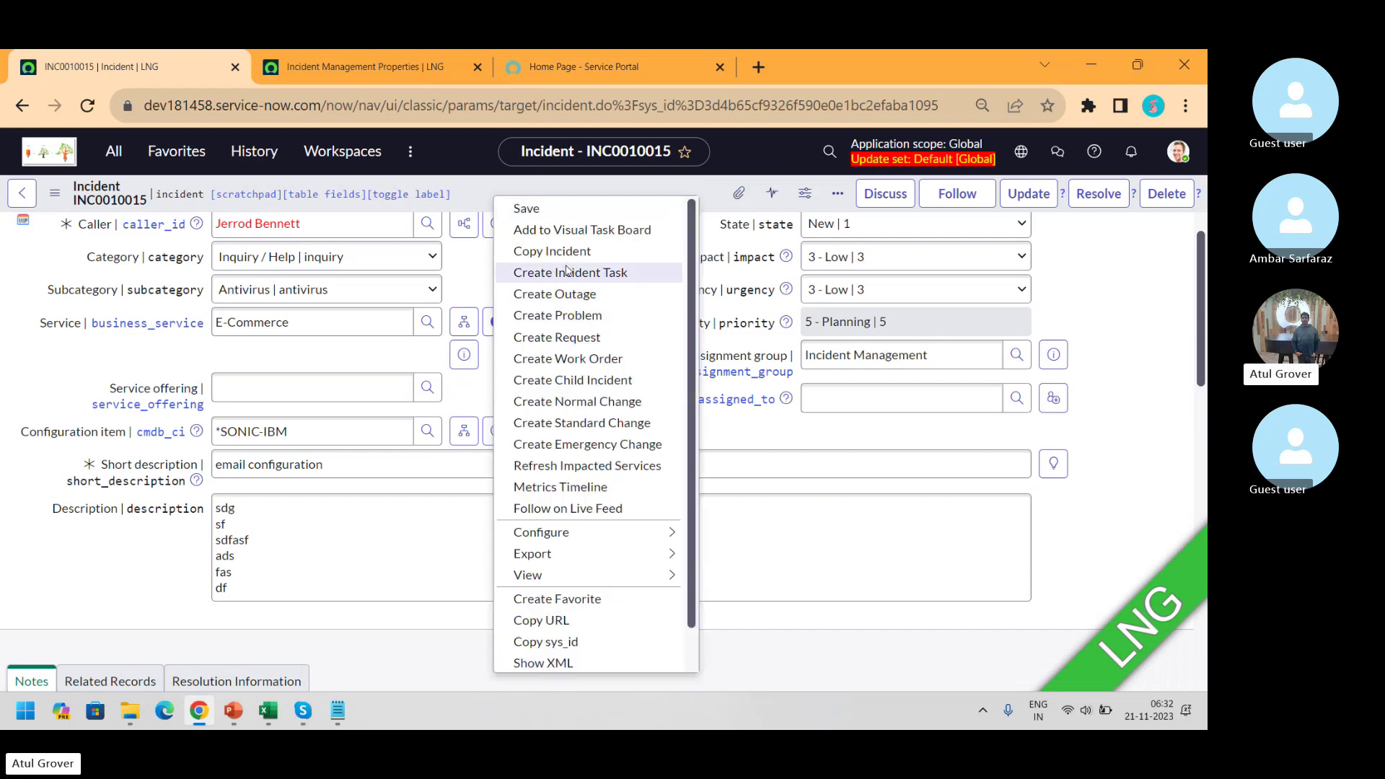
pyautogui.click(586, 388)
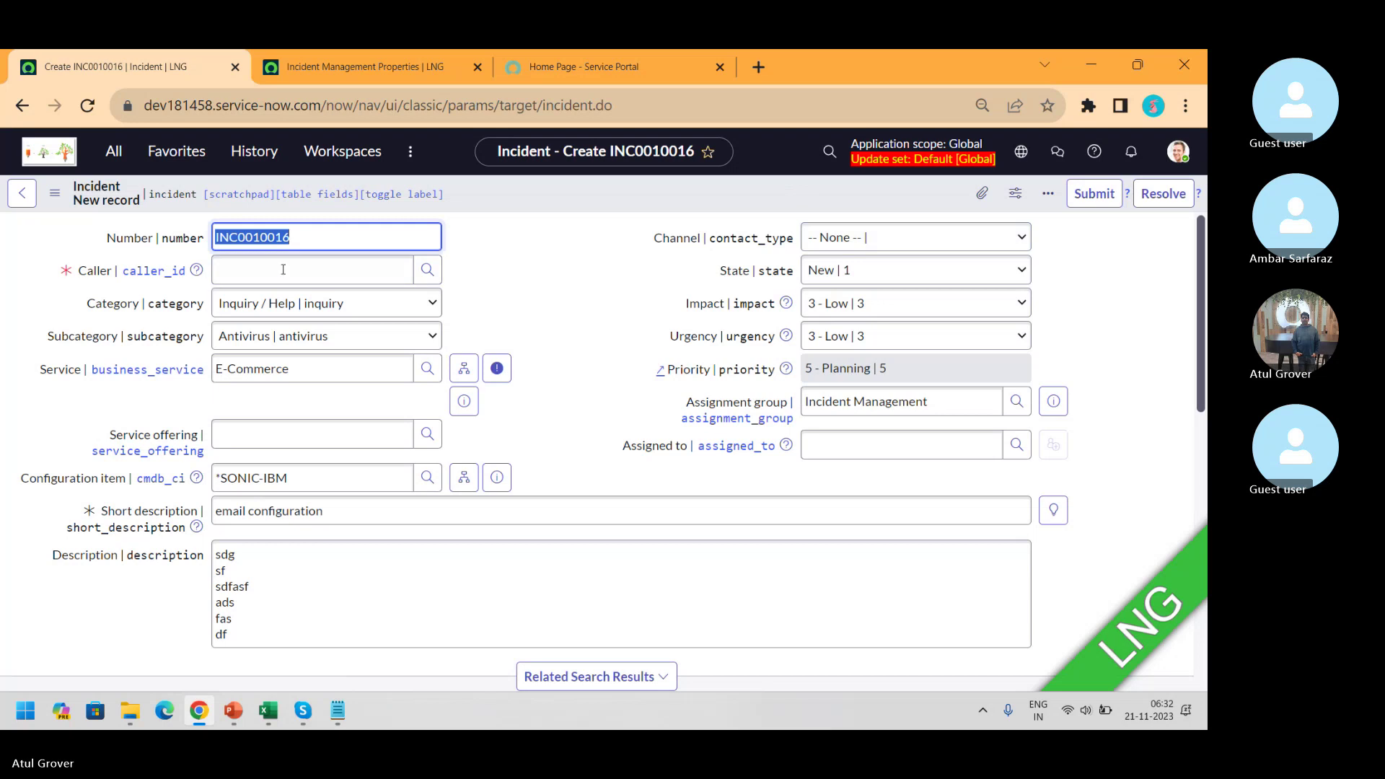
# - Pick a caller from the full user suggestions for the child incident INC0010016 and save the record
pyautogui.click(239, 266)
pyautogui.write('*')
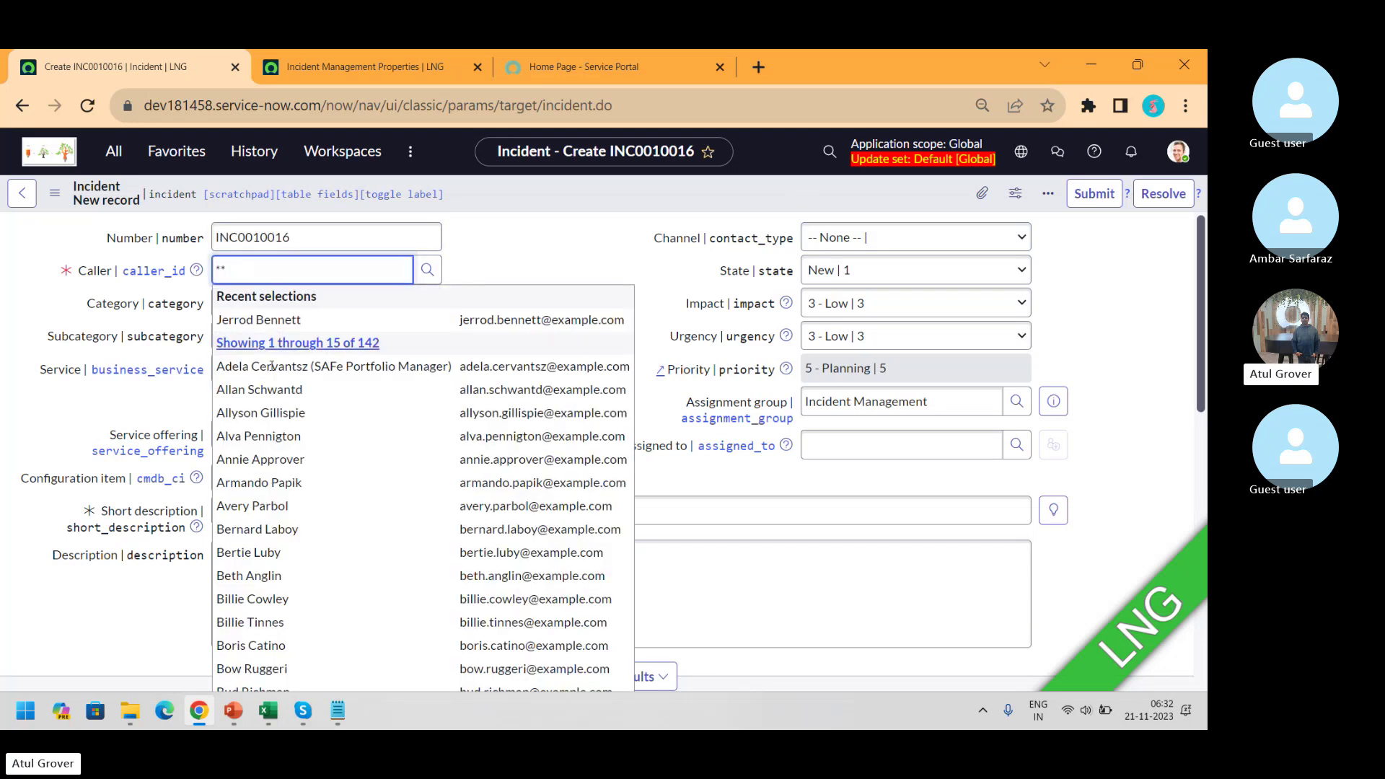
pyautogui.click(278, 437)
pyautogui.rightClick(586, 195)
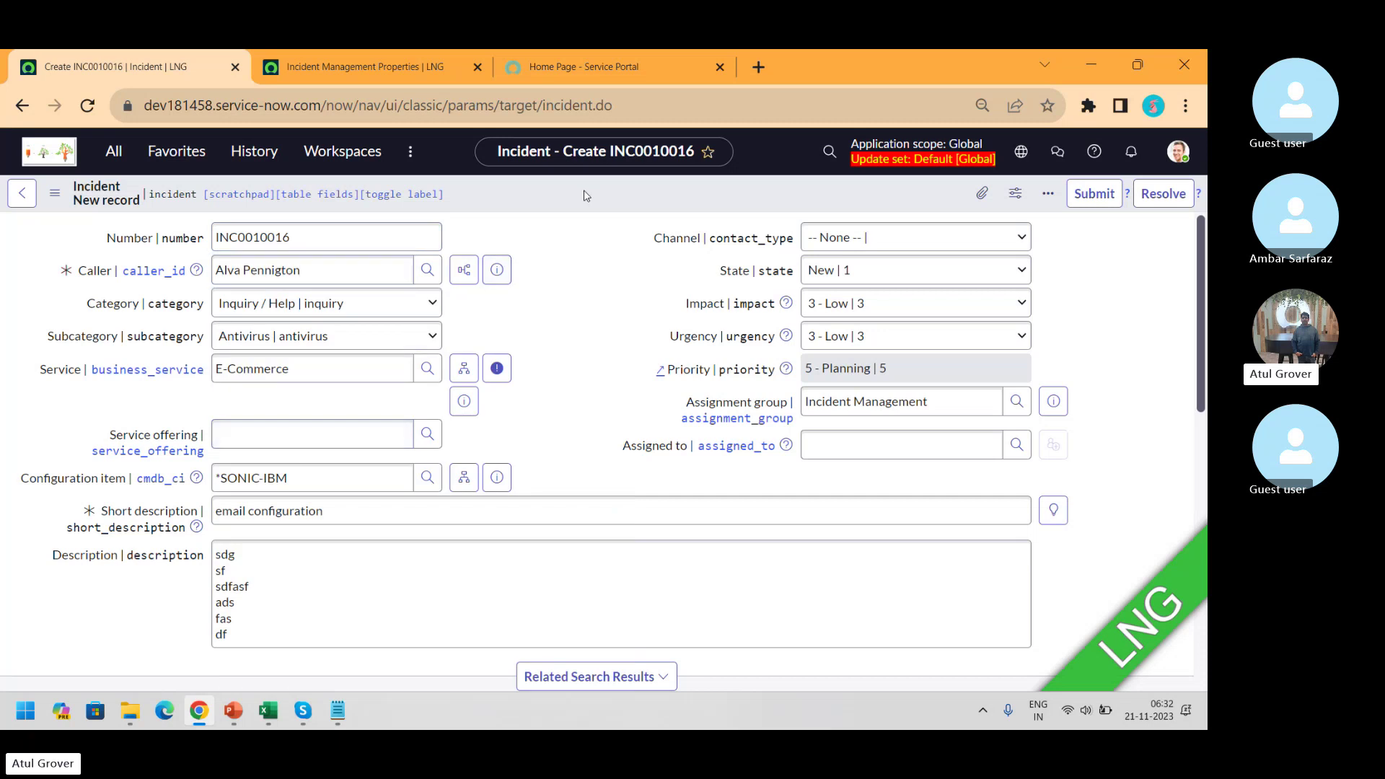
pyautogui.click(605, 213)
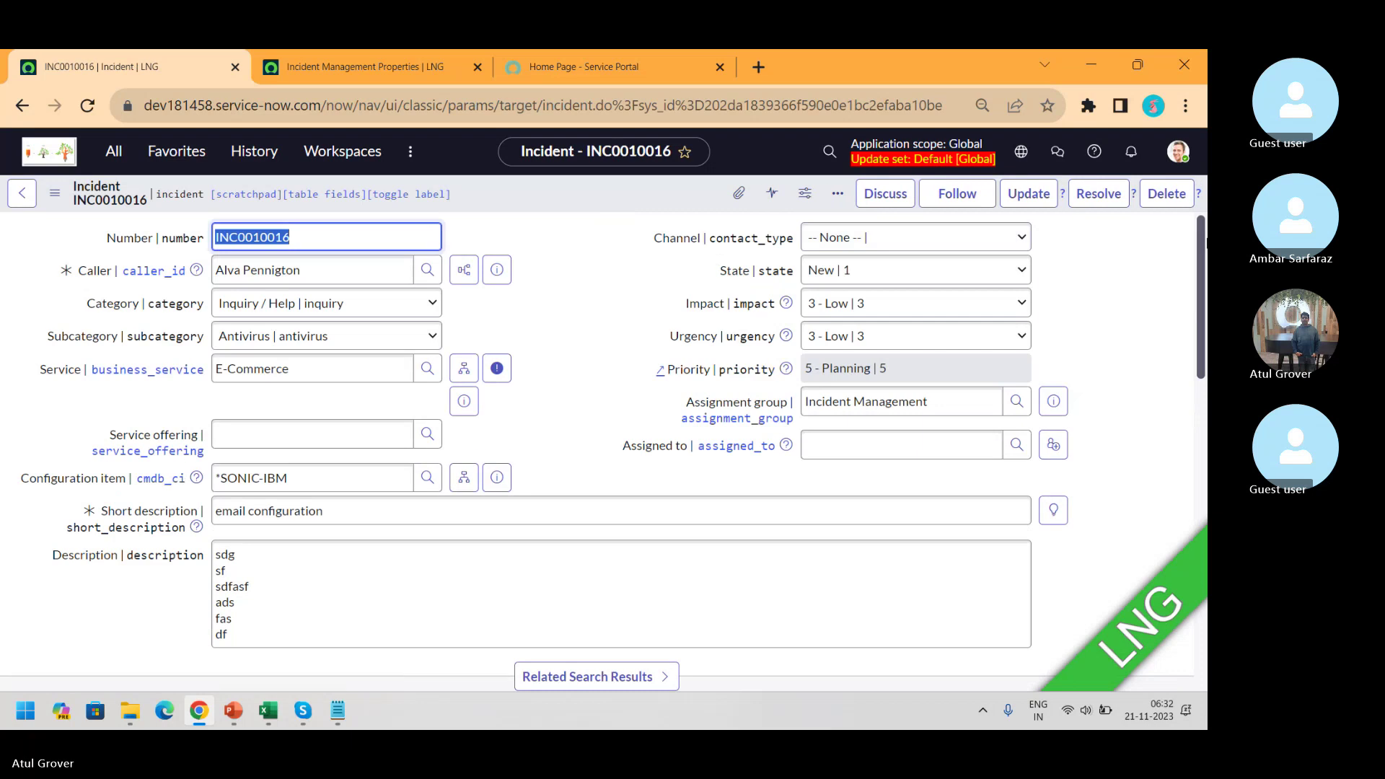
# - Check the Parent Incident field under Related Records on the saved child incident INC0010016
pyautogui.scroll(-6, 1201, 249)
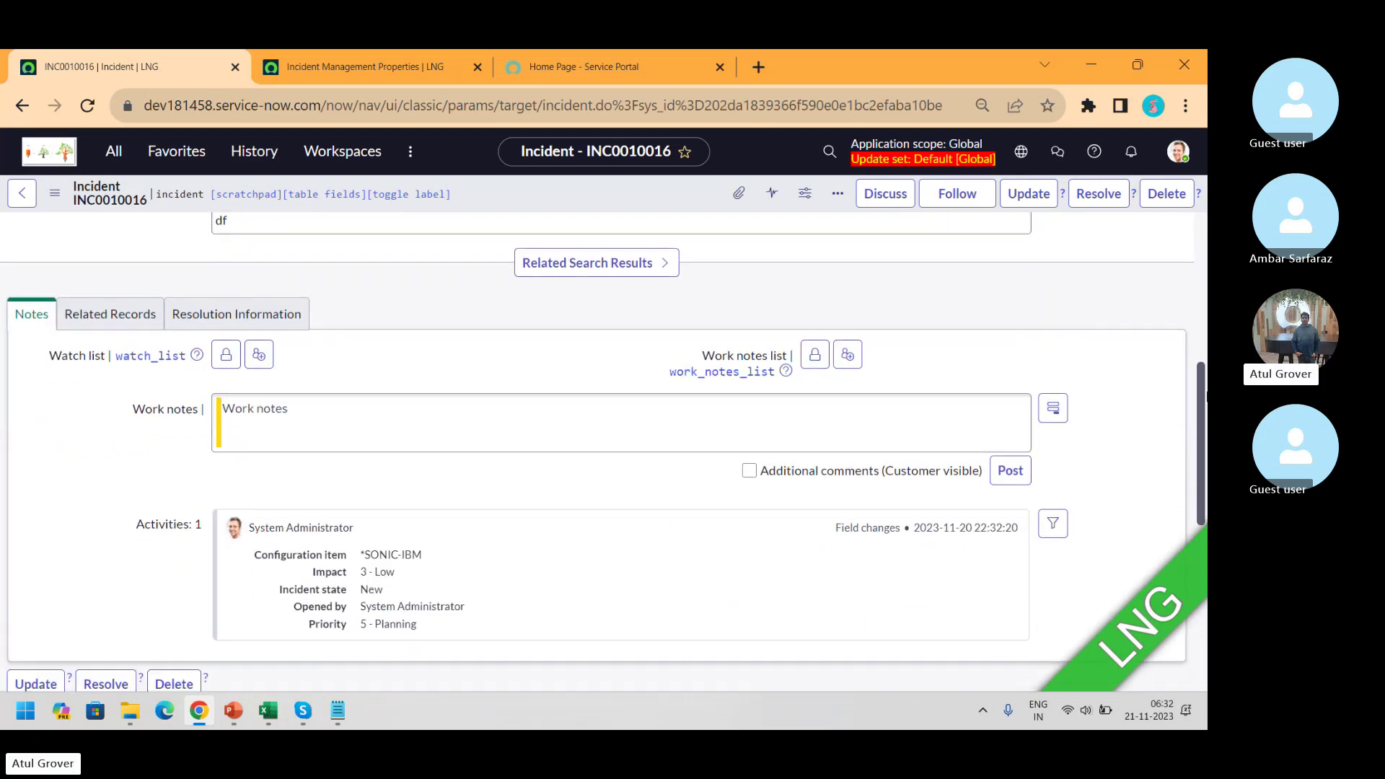
pyautogui.click(108, 273)
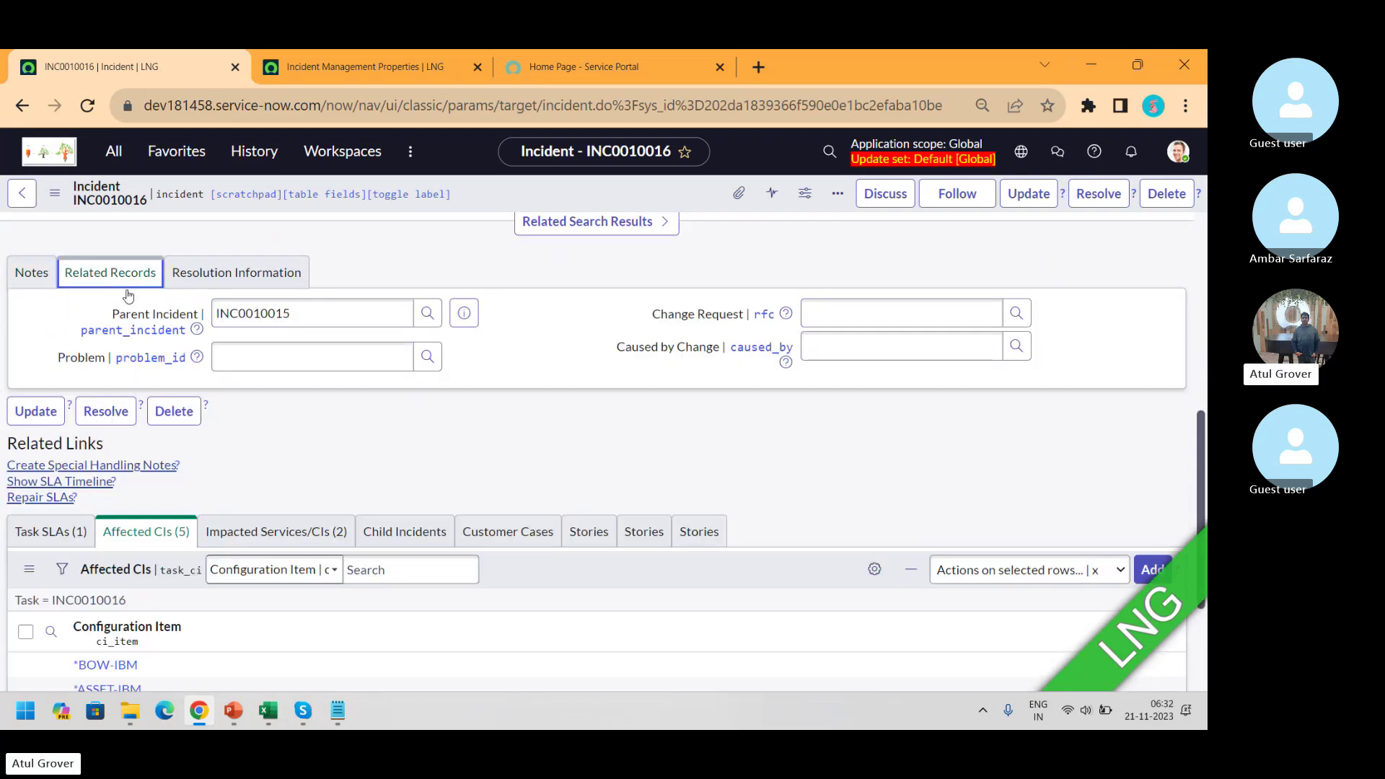
pyautogui.moveTo(313, 319); pyautogui.dragTo(193, 314)
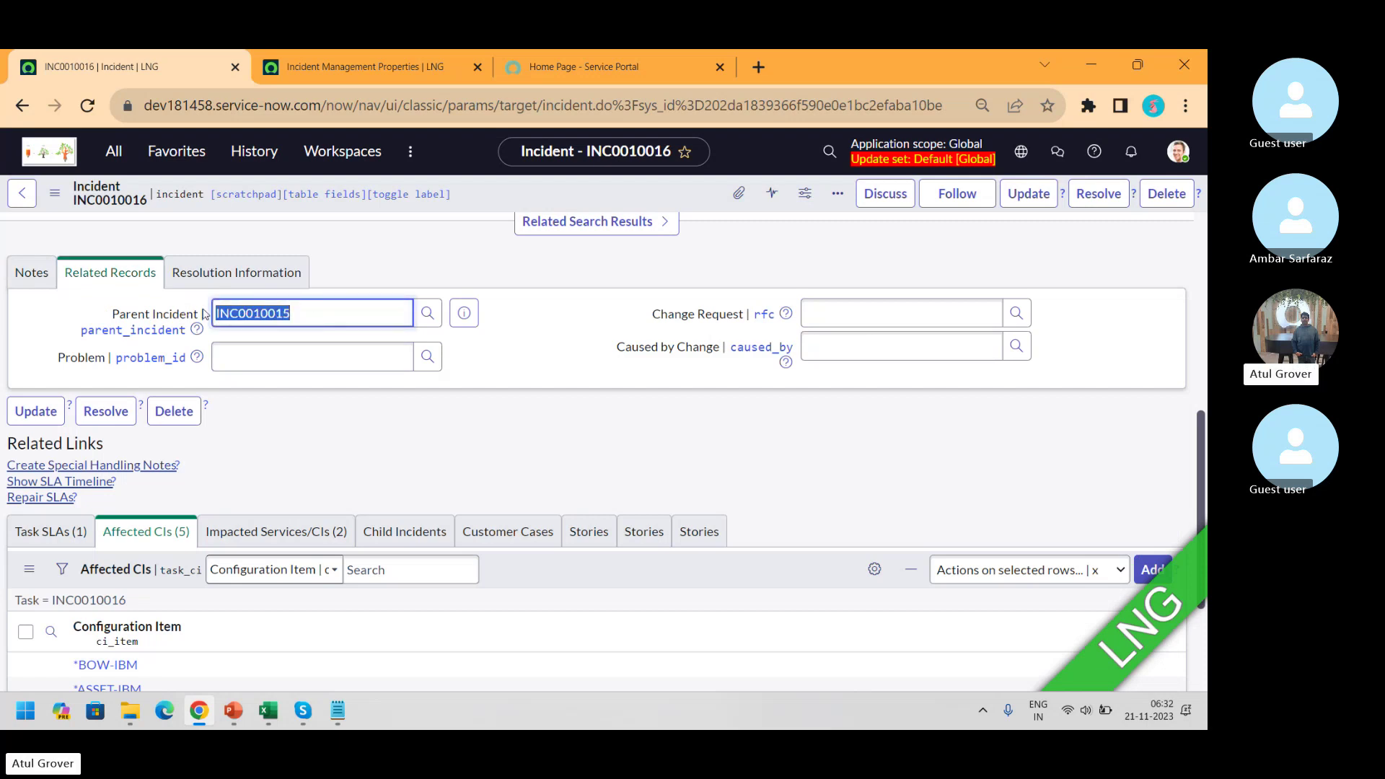
# - Open the parent incident's record from its reference preview in a new browser tab and show its Child Incidents related list
pyautogui.click(467, 314)
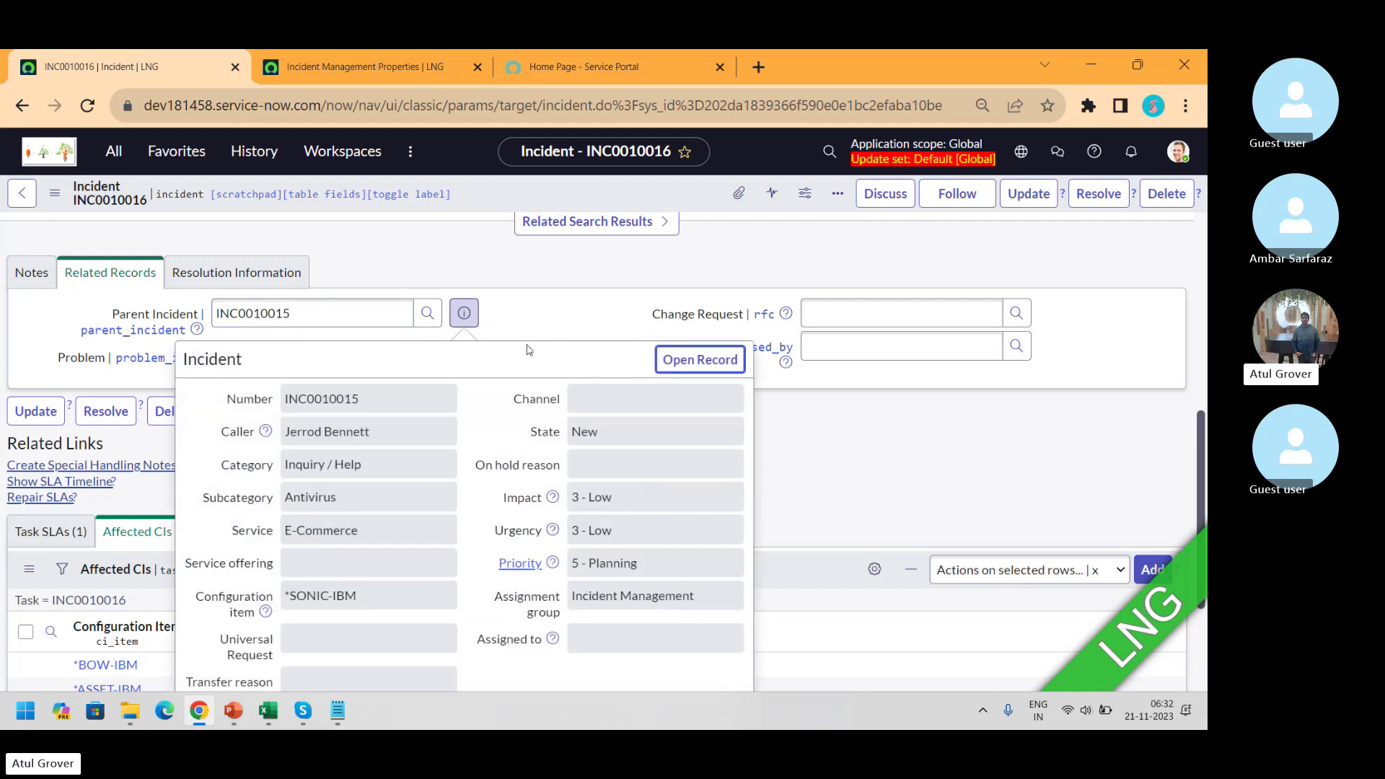
pyautogui.click(696, 360)
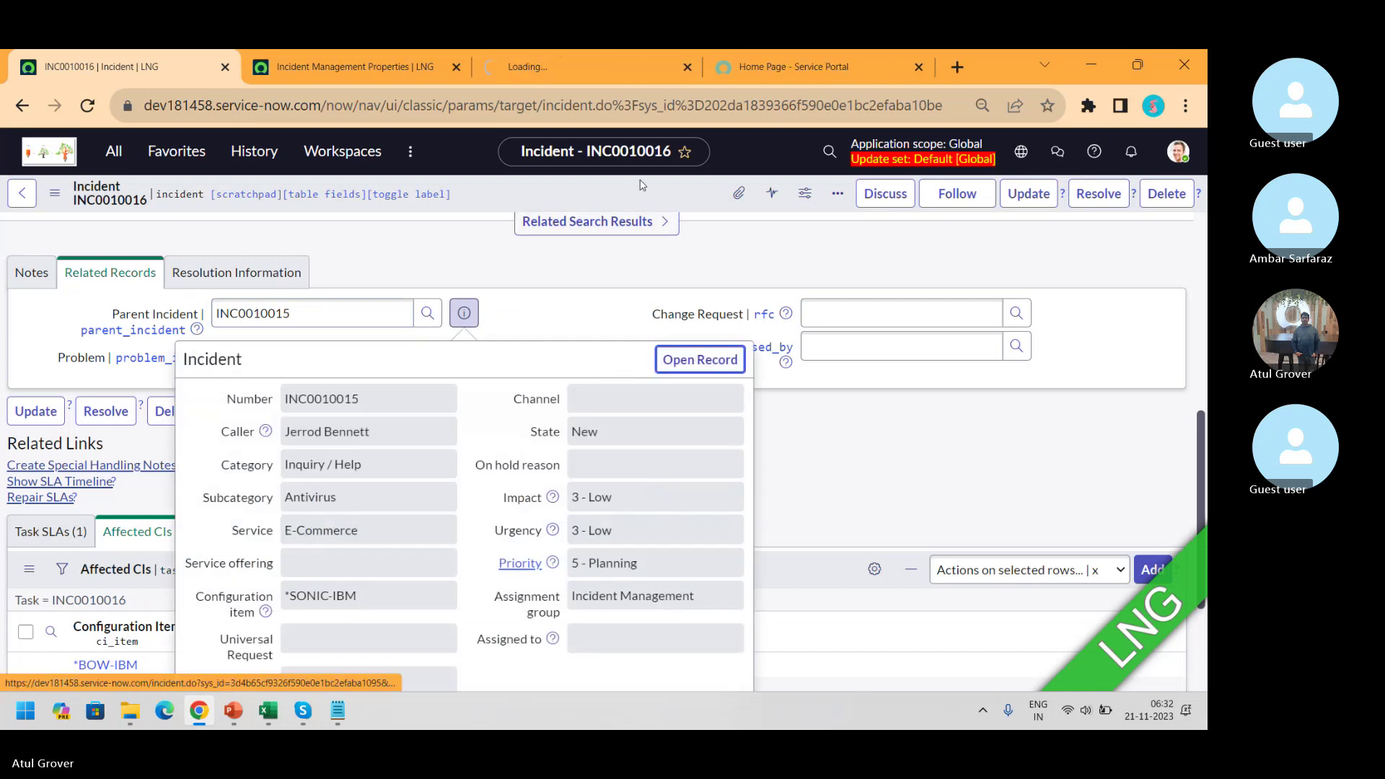
pyautogui.click(568, 72)
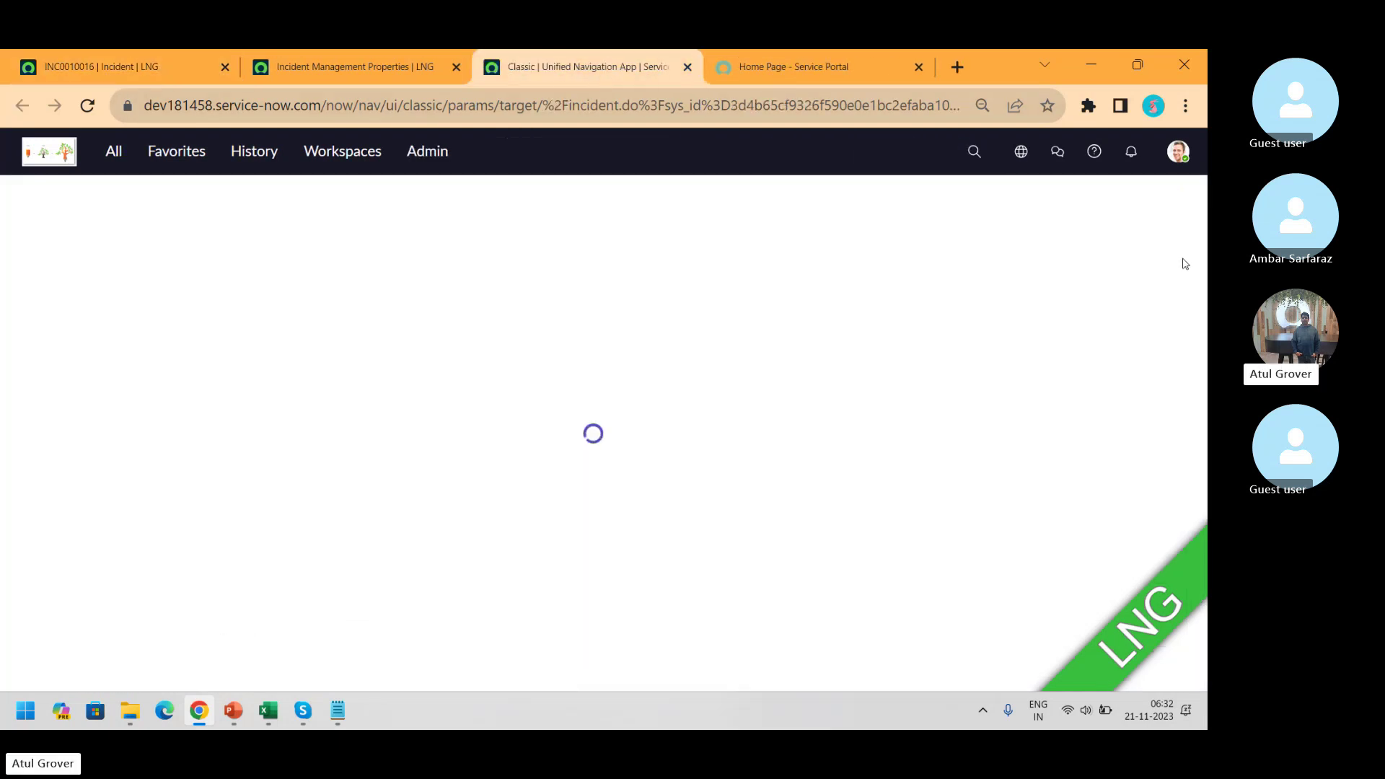
pyautogui.scroll(-10, 1203, 231)
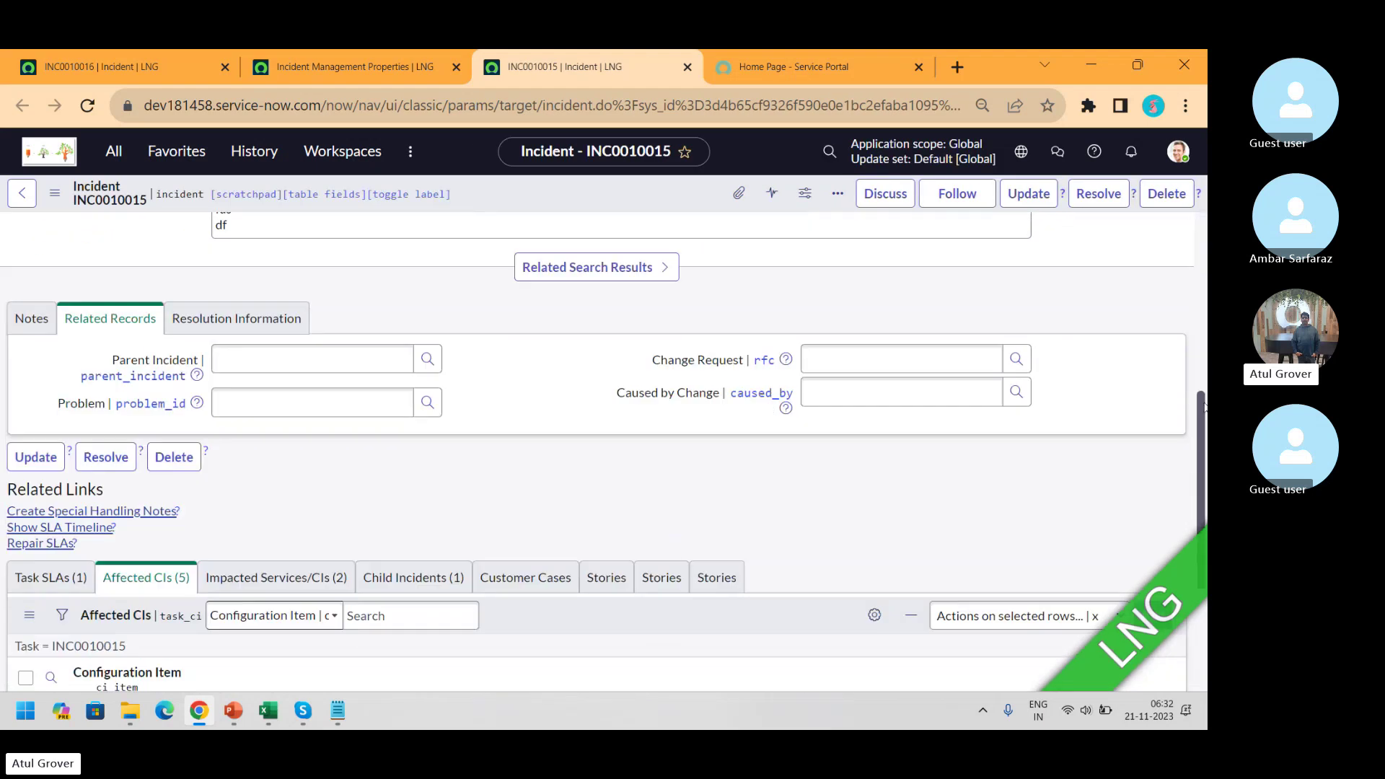
pyautogui.click(420, 363)
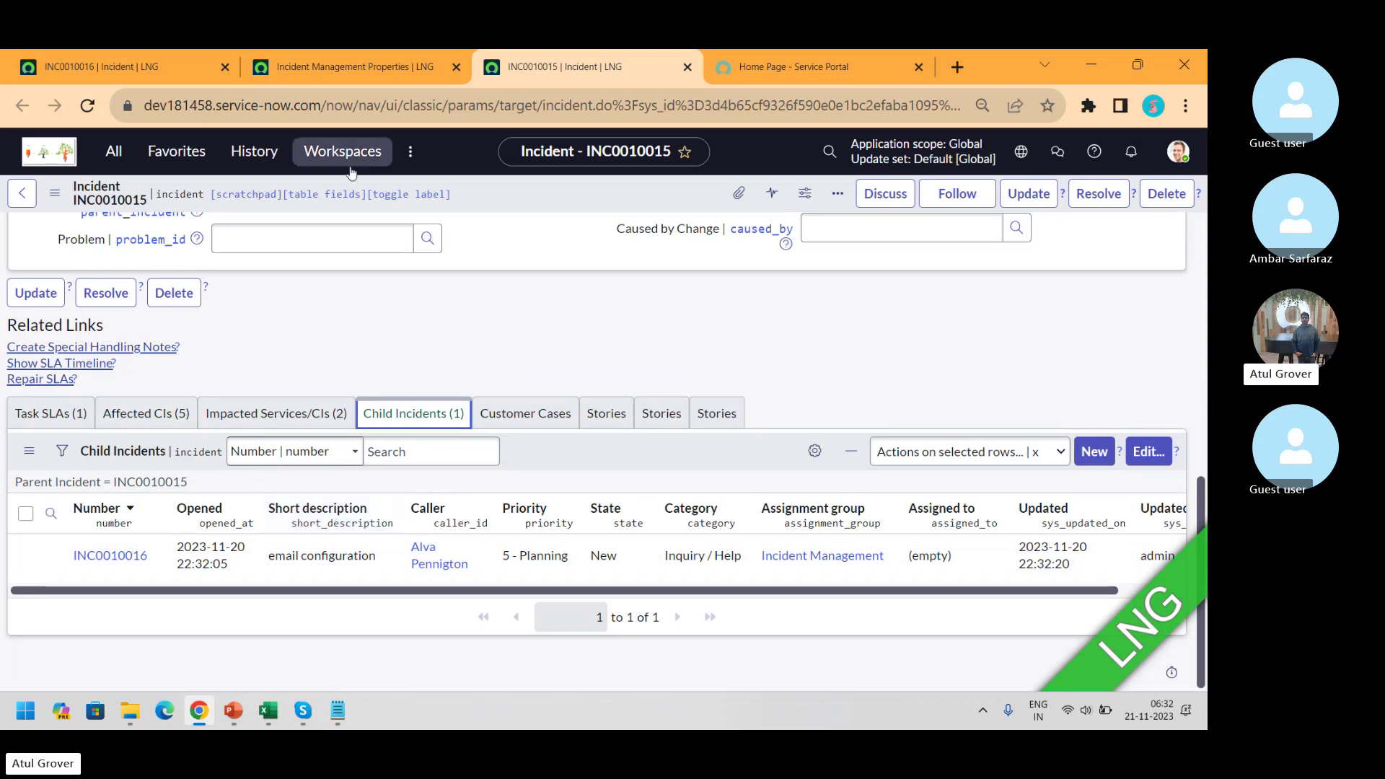
# - Review the Incident Management Properties from the copy and child incident settings through to the Incident Created from Interaction section
pyautogui.click(336, 65)
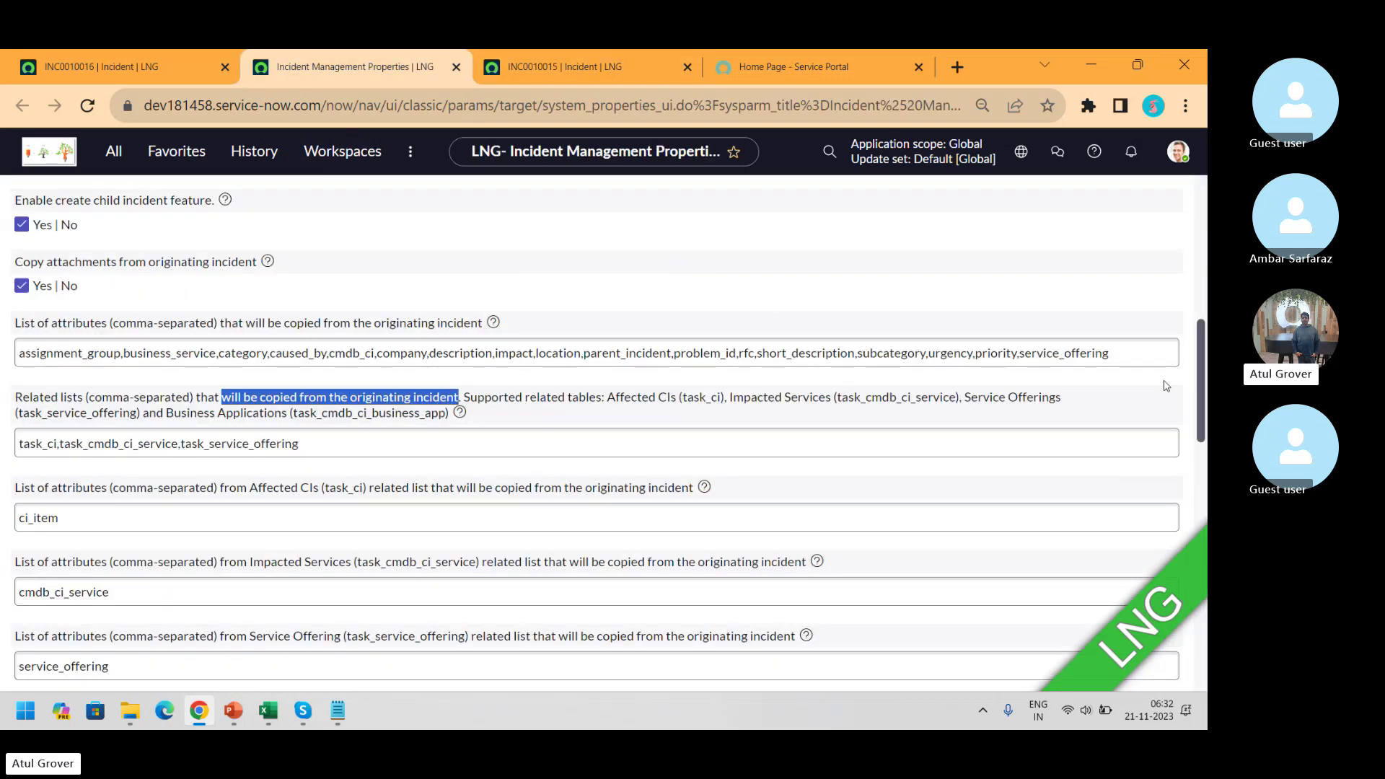
pyautogui.moveTo(1198, 418); pyautogui.dragTo(1197, 388)
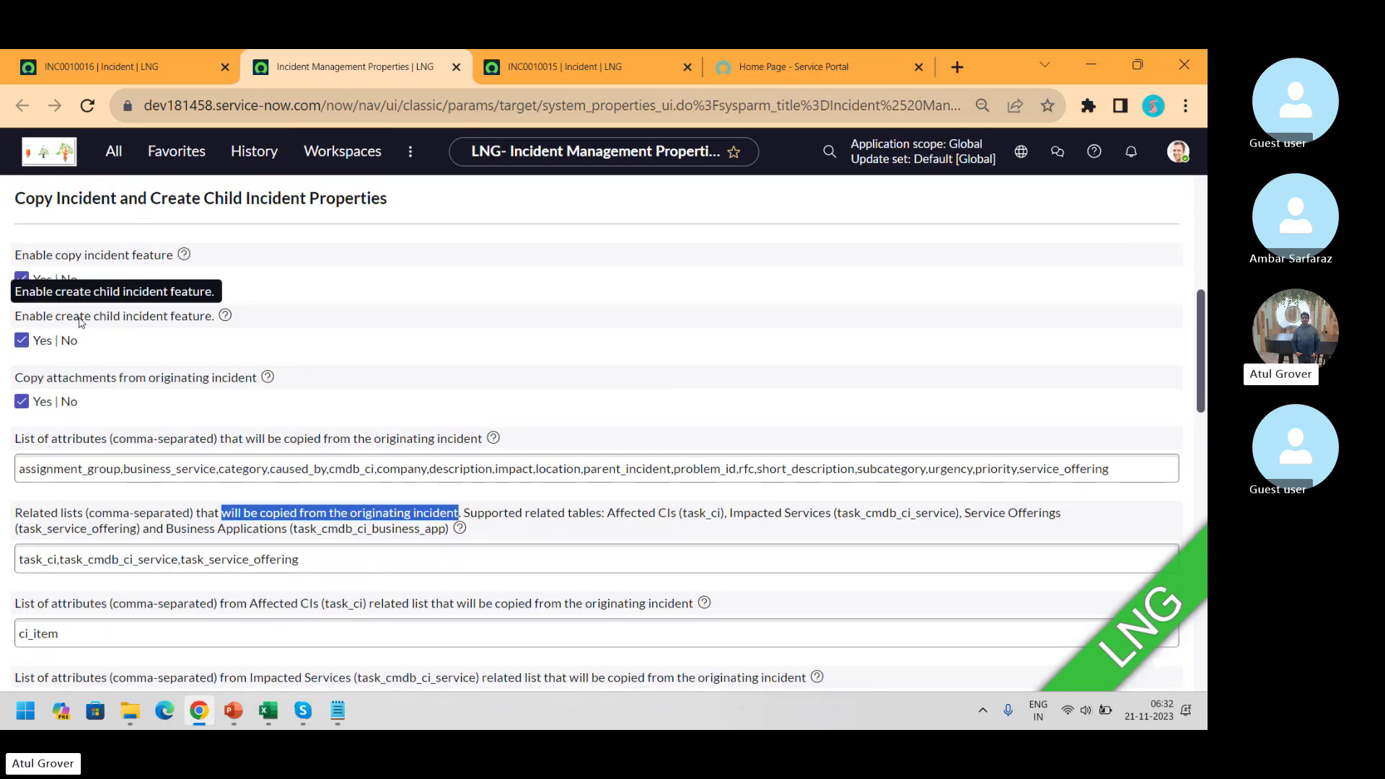
pyautogui.moveTo(1202, 334); pyautogui.dragTo(1205, 385)
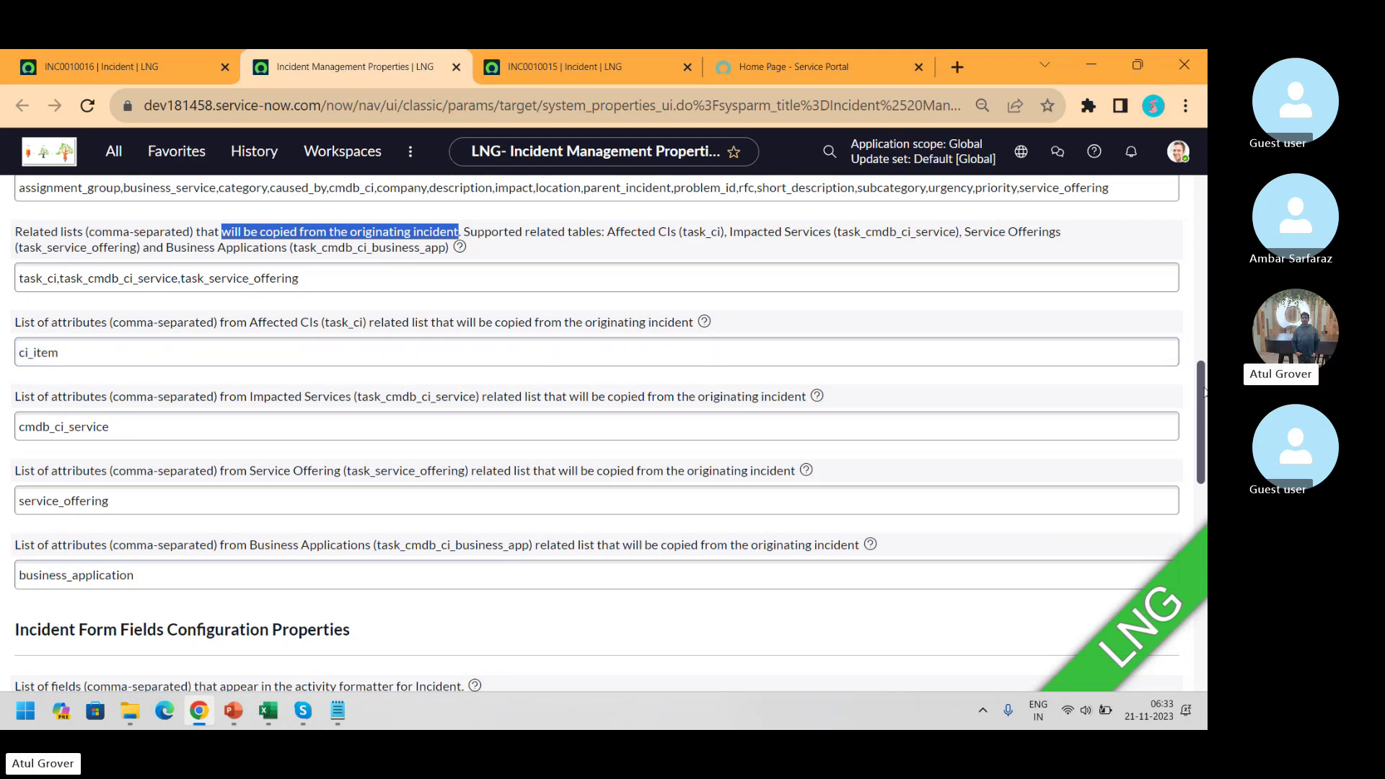
pyautogui.moveTo(1205, 396); pyautogui.dragTo(1206, 591)
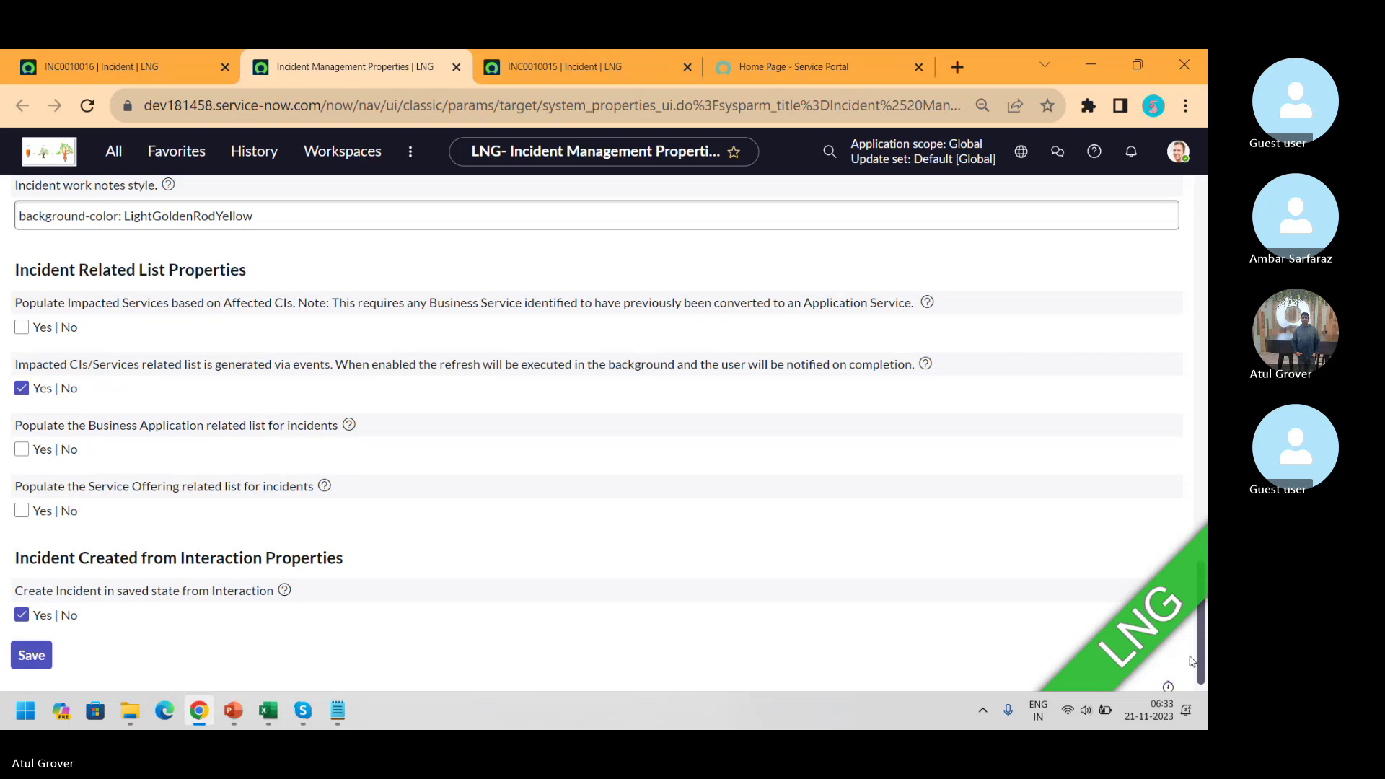
# - Revisit the property listing attributes copied from the originating incident and return to the INC0010015 record
pyautogui.moveTo(1202, 655); pyautogui.dragTo(1206, 423)
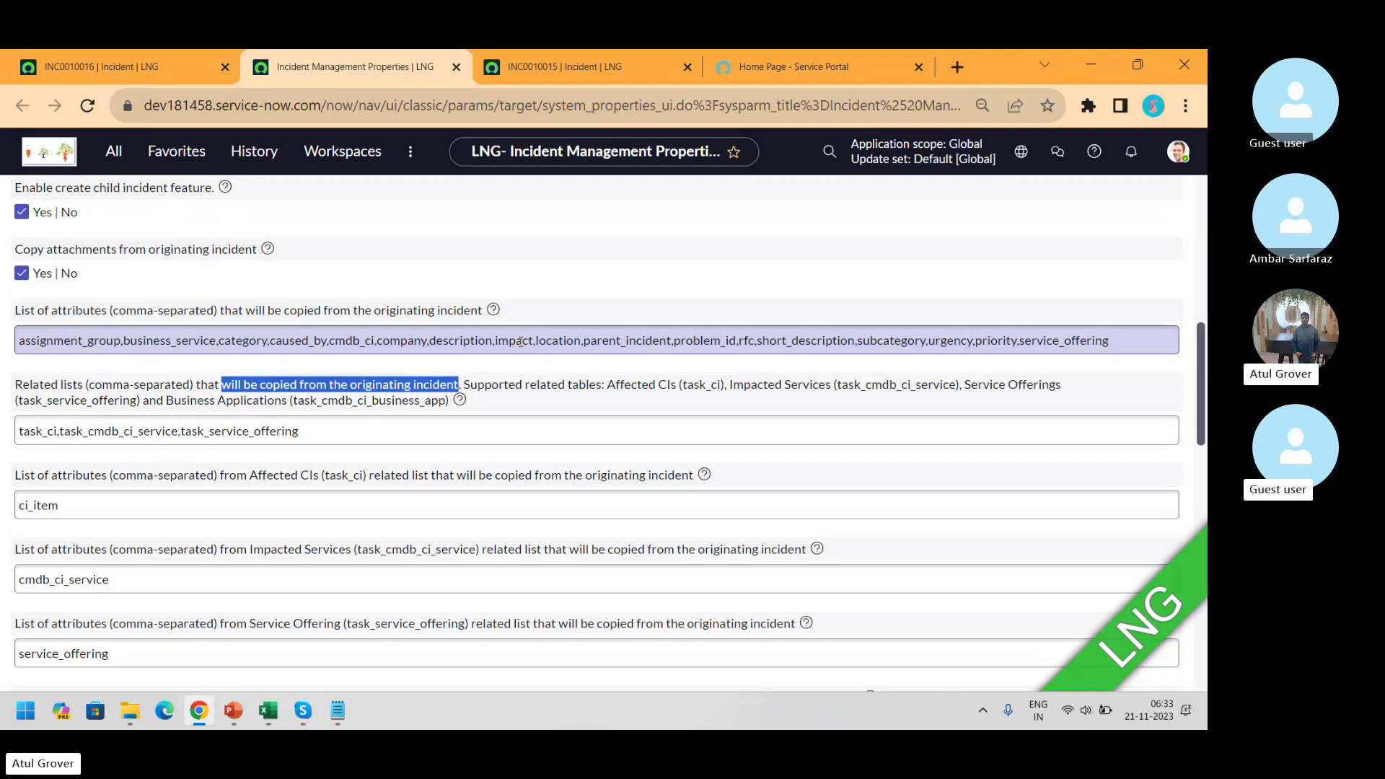
pyautogui.click(565, 66)
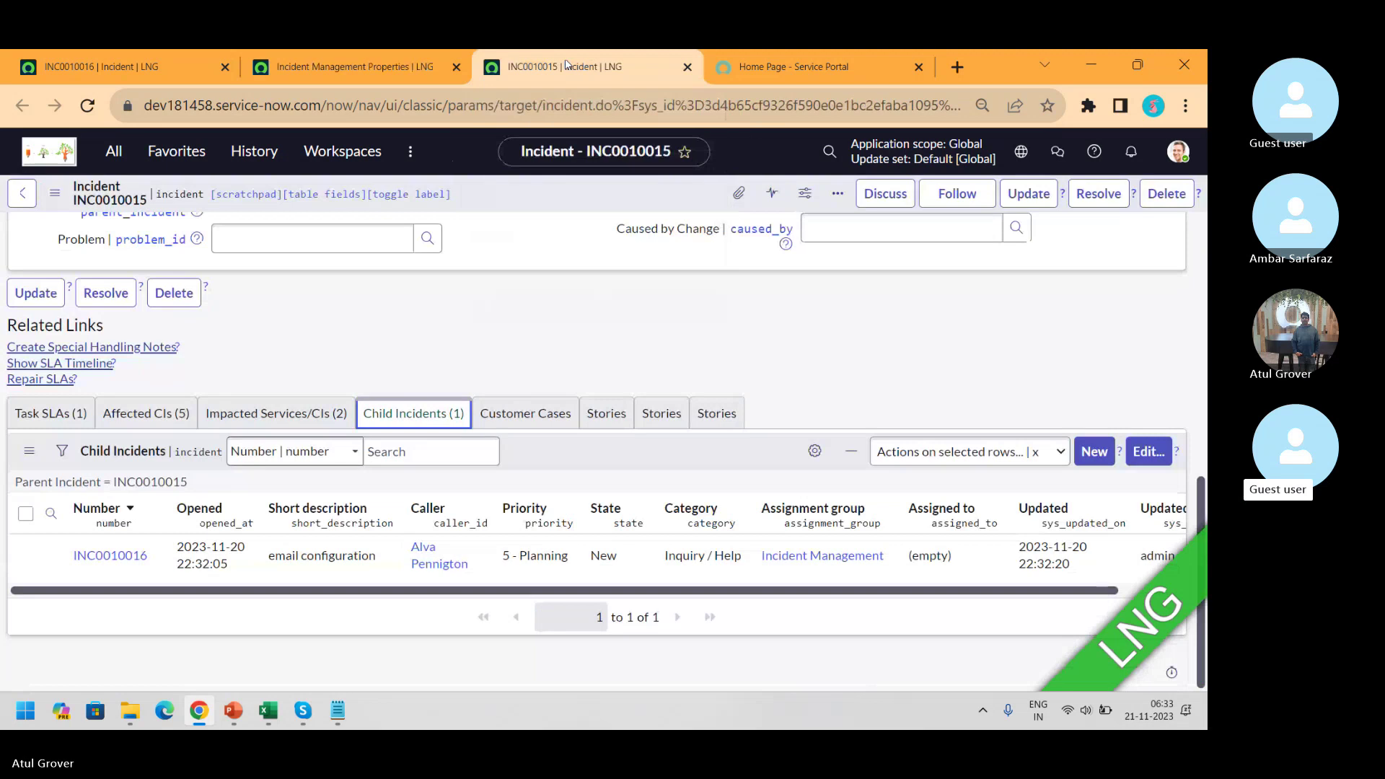
pyautogui.hotkey('alt', 'Tab')
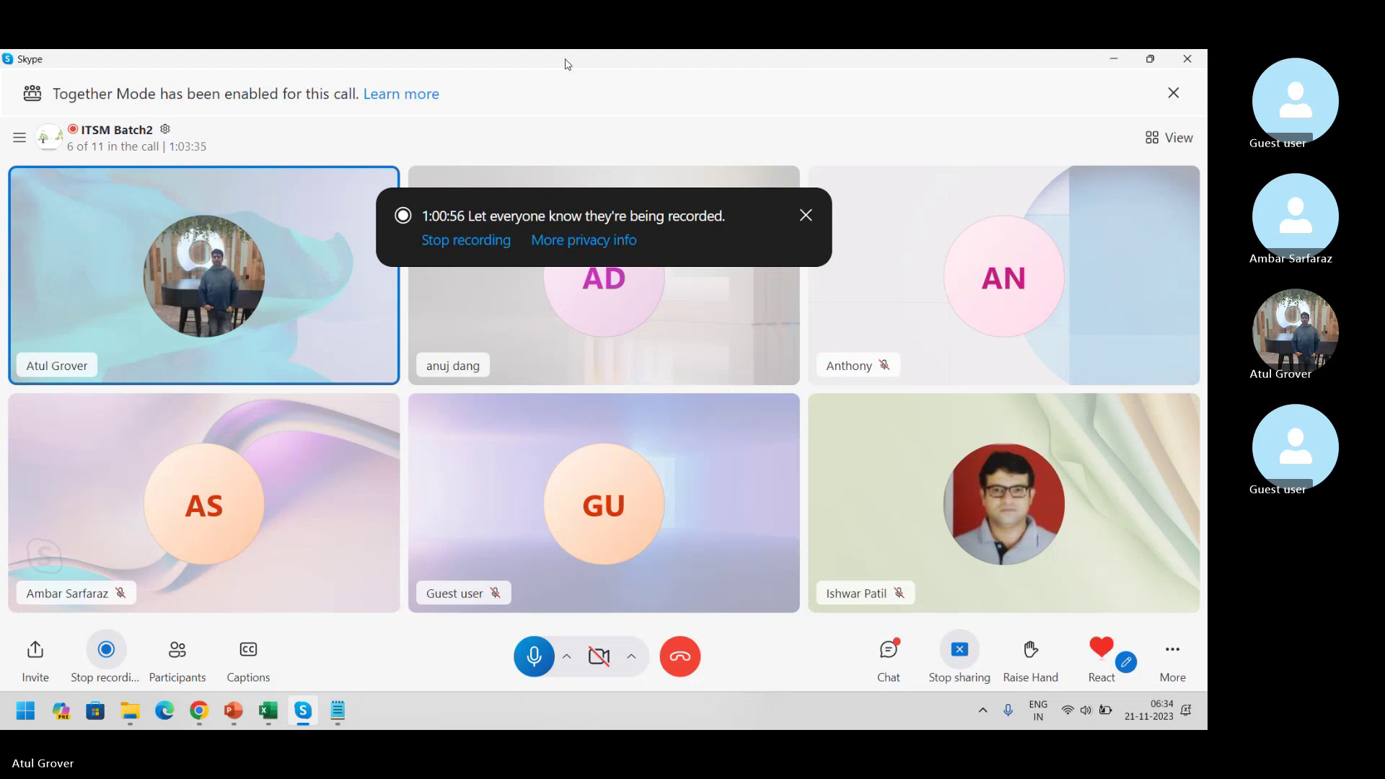
pyautogui.hotkey('alt', 'Tab')
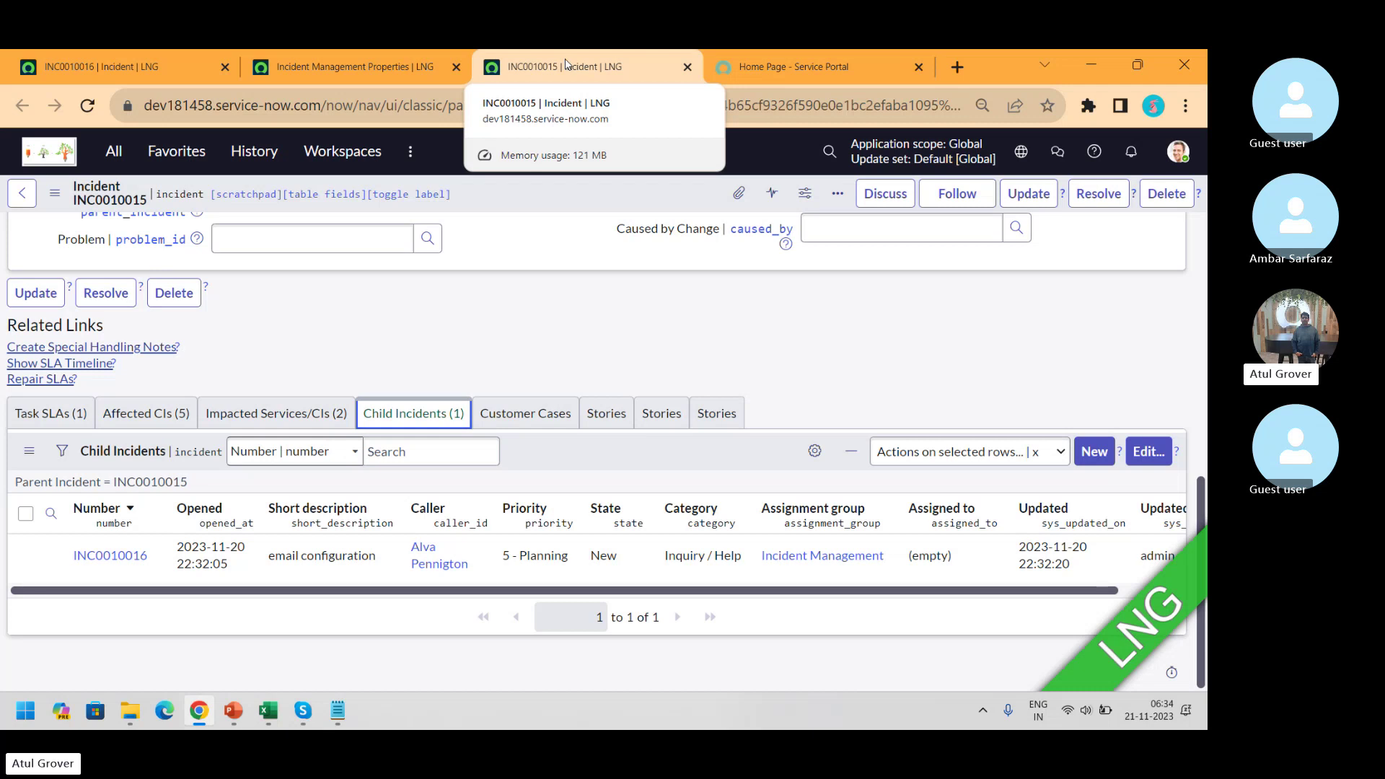
pyautogui.hotkey('alt', 'Tab')
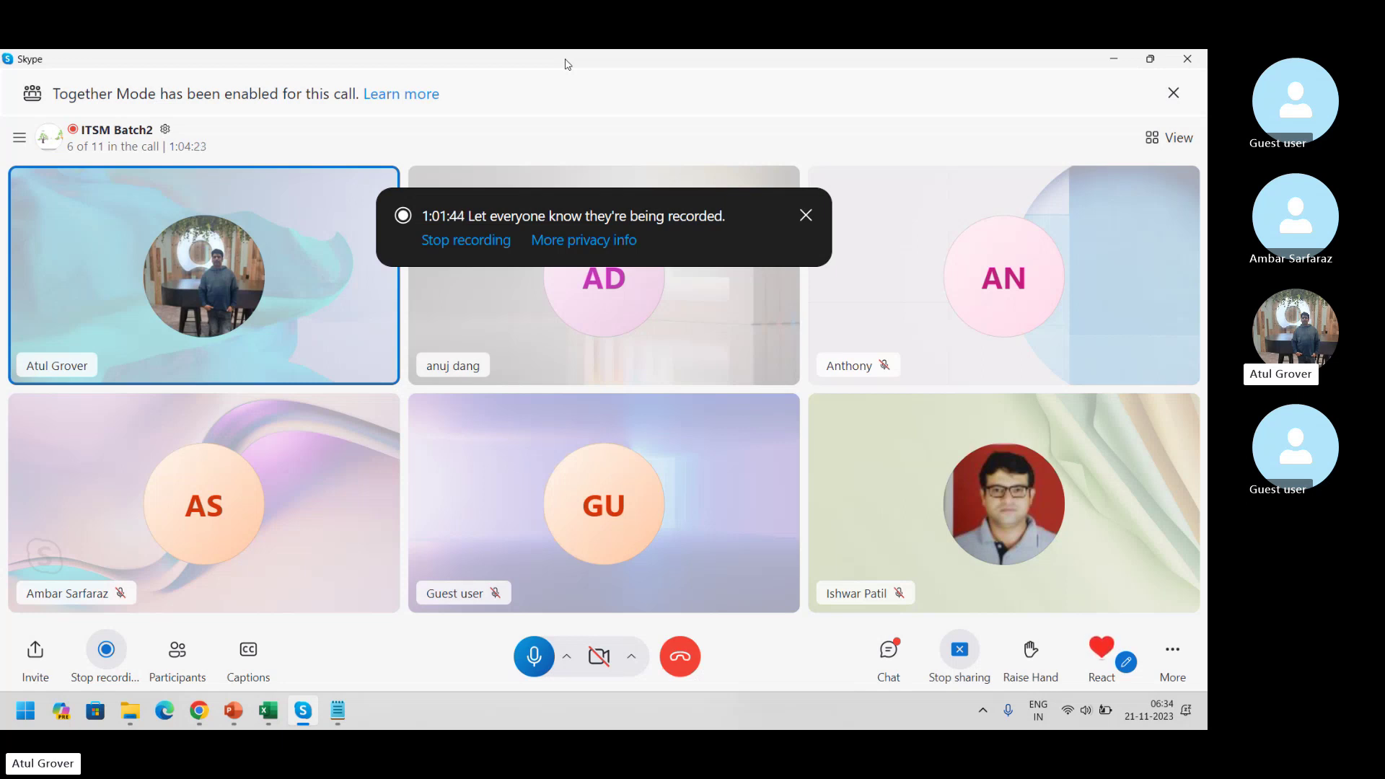
pyautogui.hotkey('alt', 'Tab')
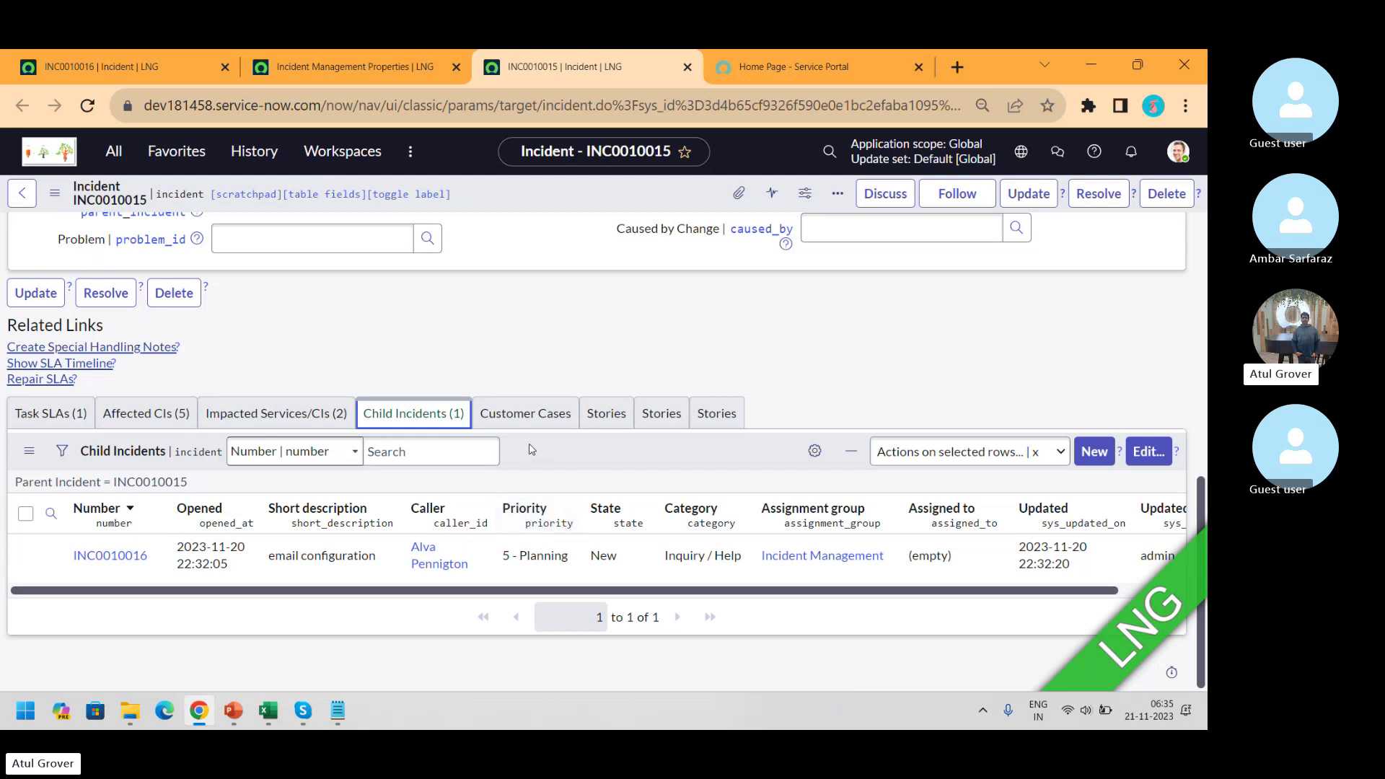
# - Open the member editor for INC0010015's child incidents, select INC0000004 in the collection, and go back without saving
pyautogui.click(1153, 454)
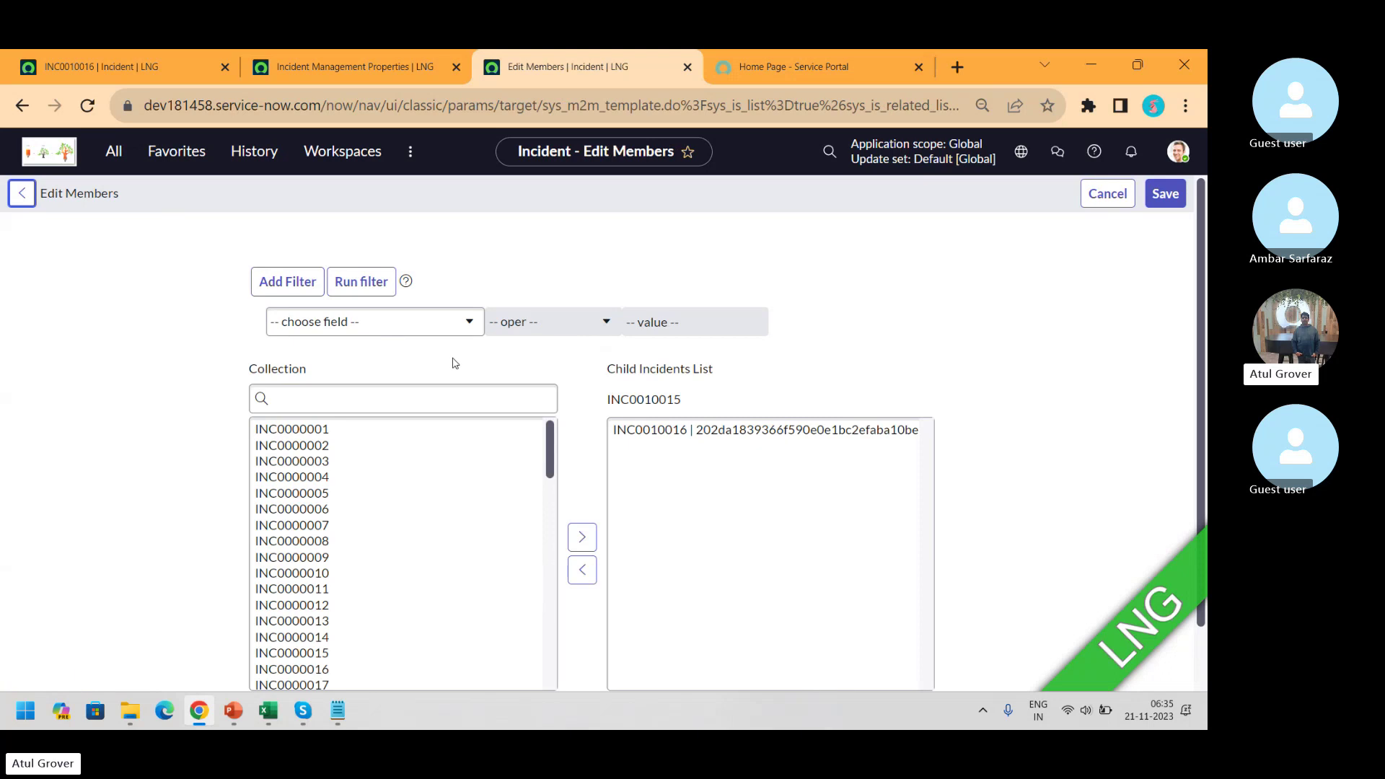
pyautogui.click(288, 479)
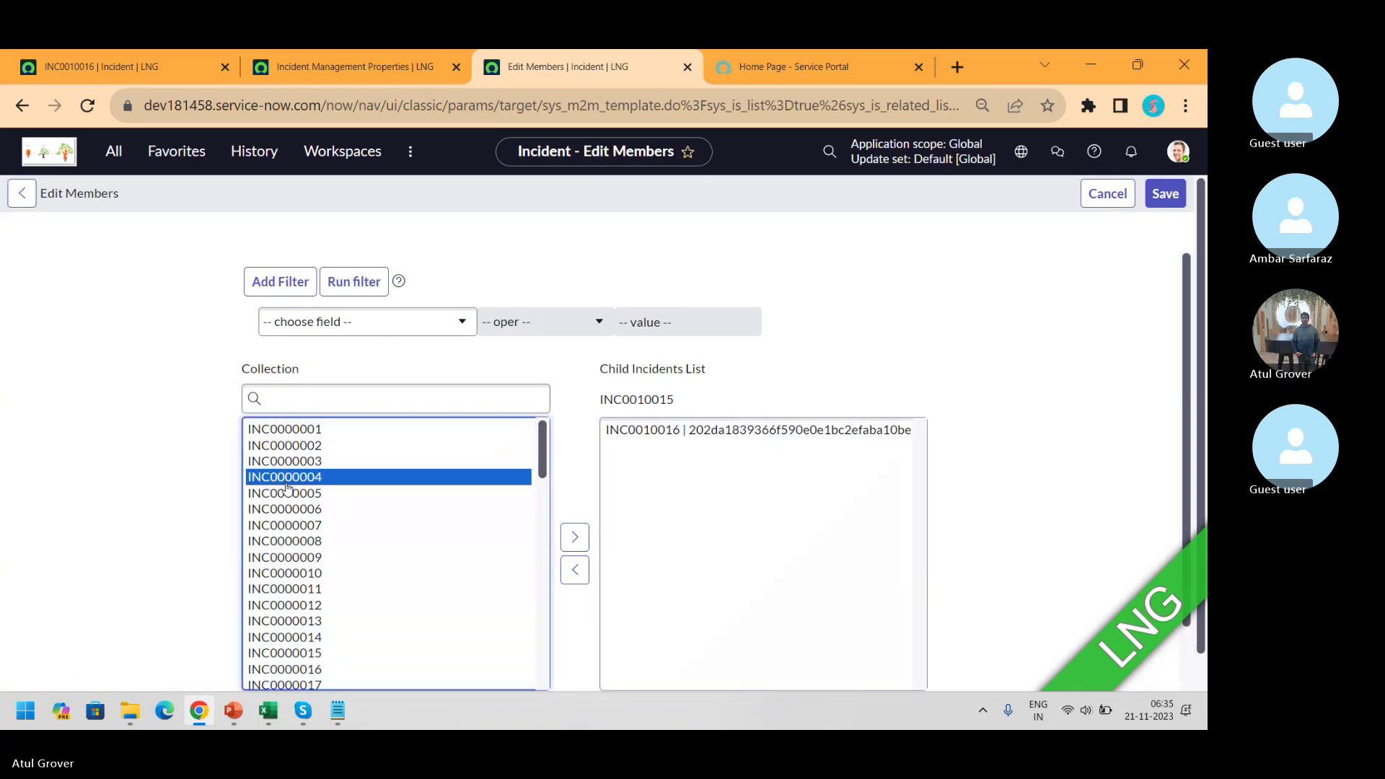
pyautogui.click(21, 193)
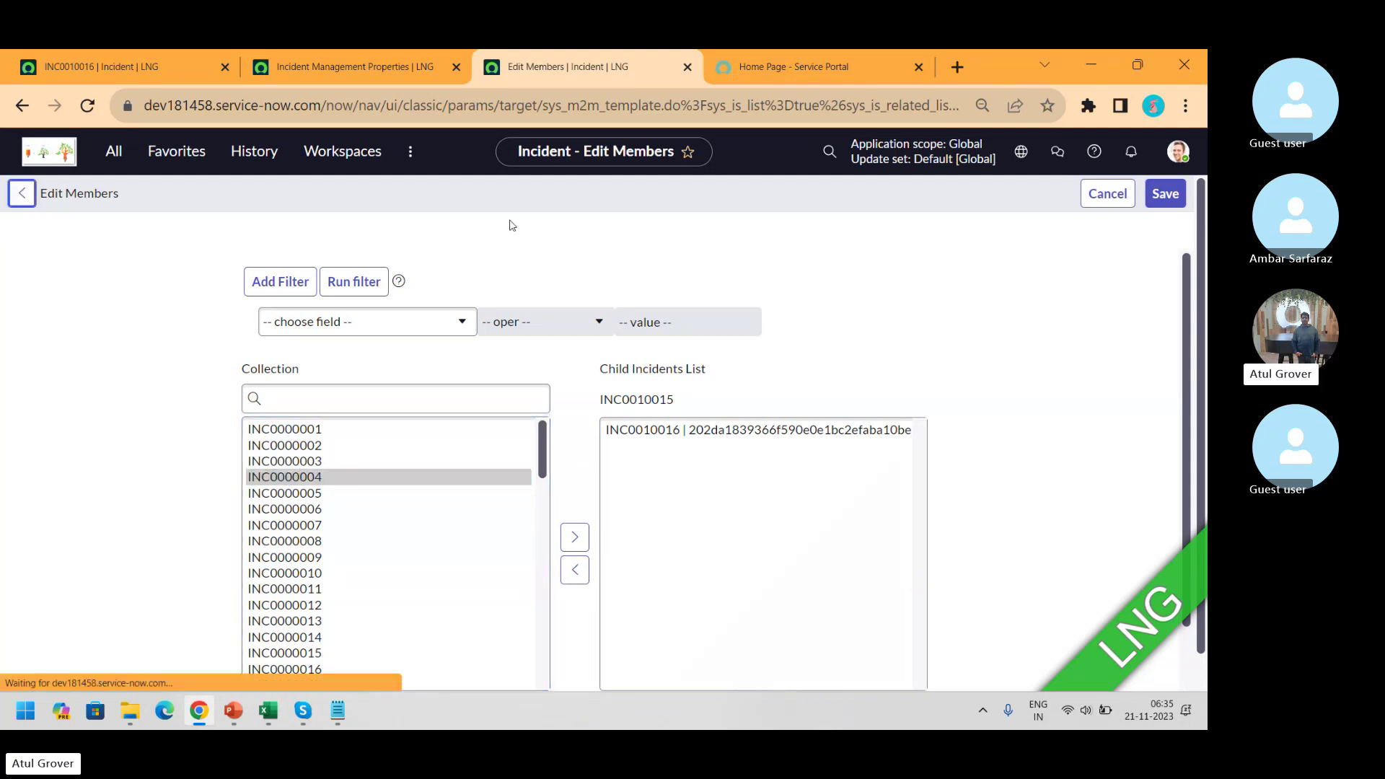
# - Look through the record actions available for INC0010015, including Create Child Incident, and dismiss the list
pyautogui.rightClick(489, 201)
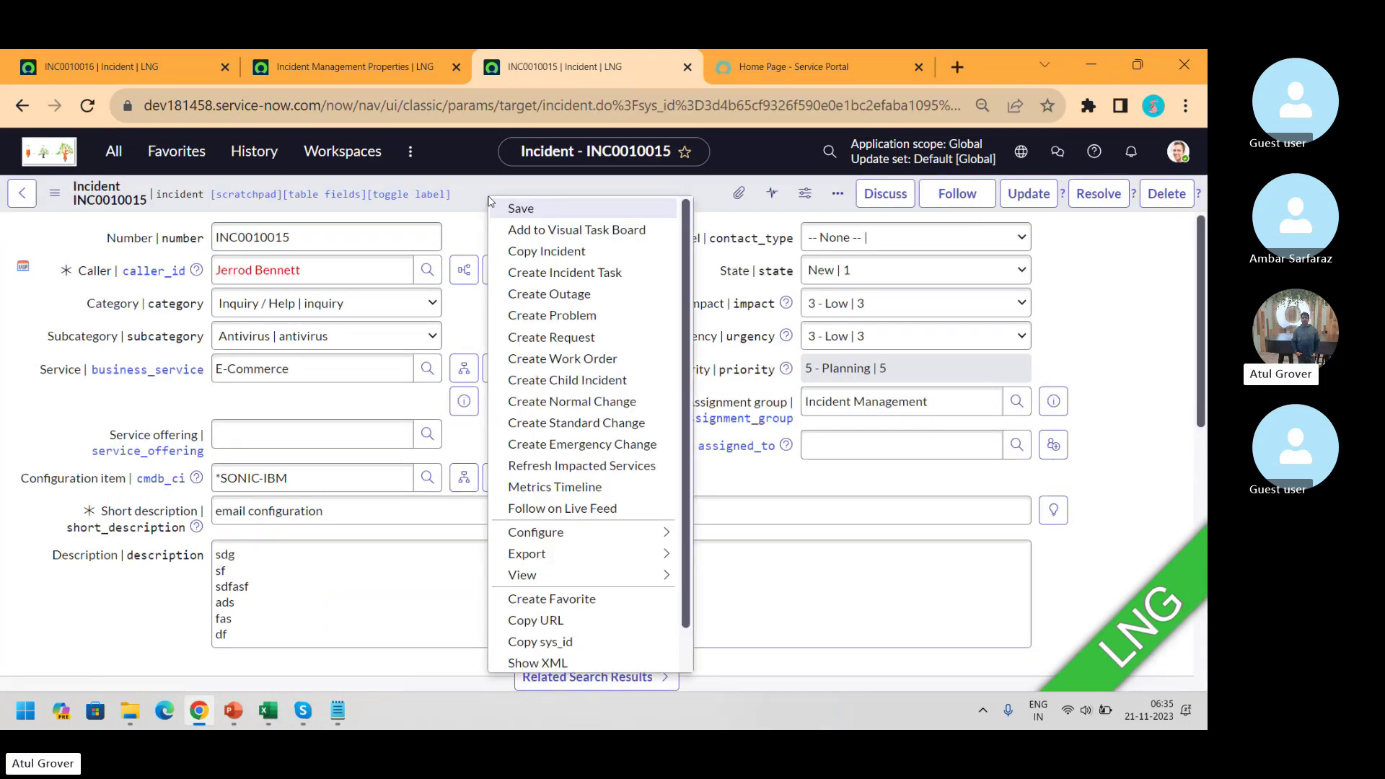
pyautogui.moveTo(642, 541)
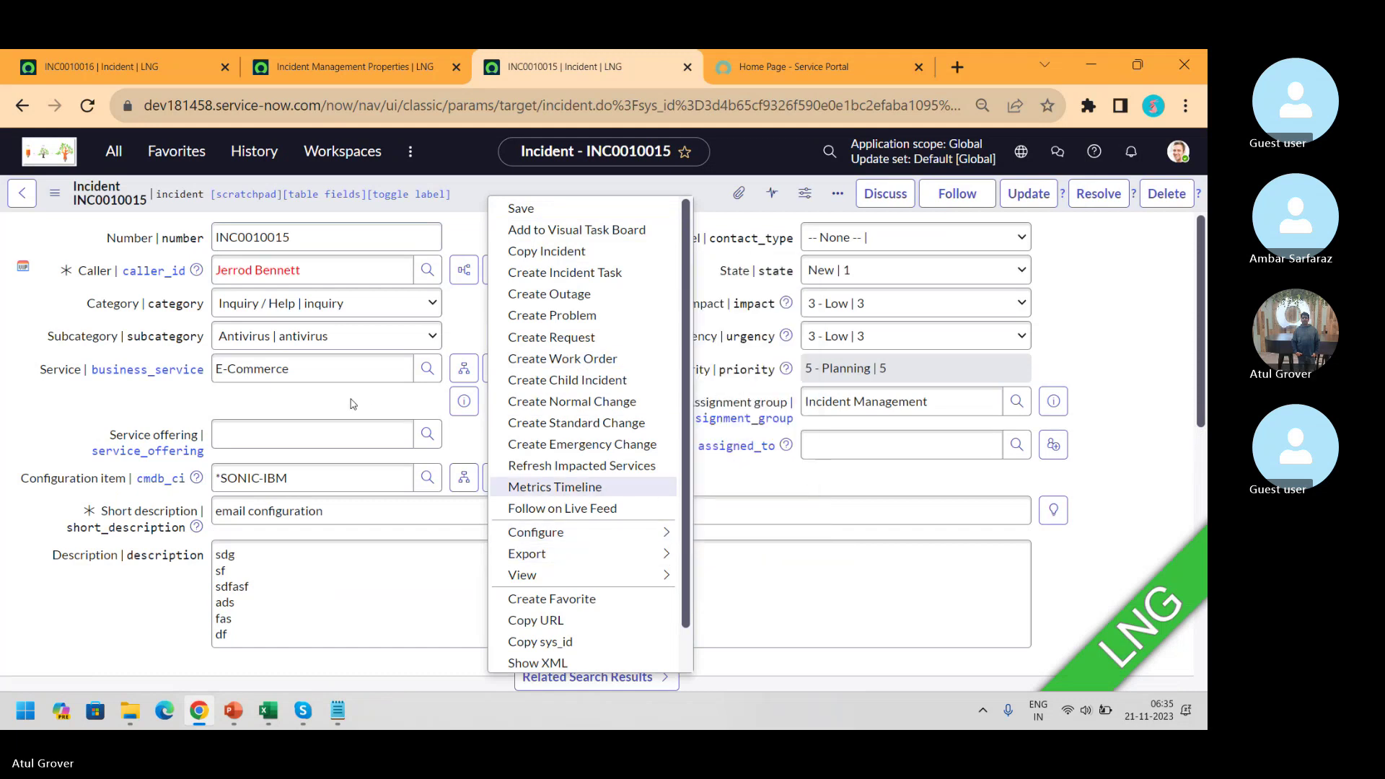
pyautogui.click(57, 426)
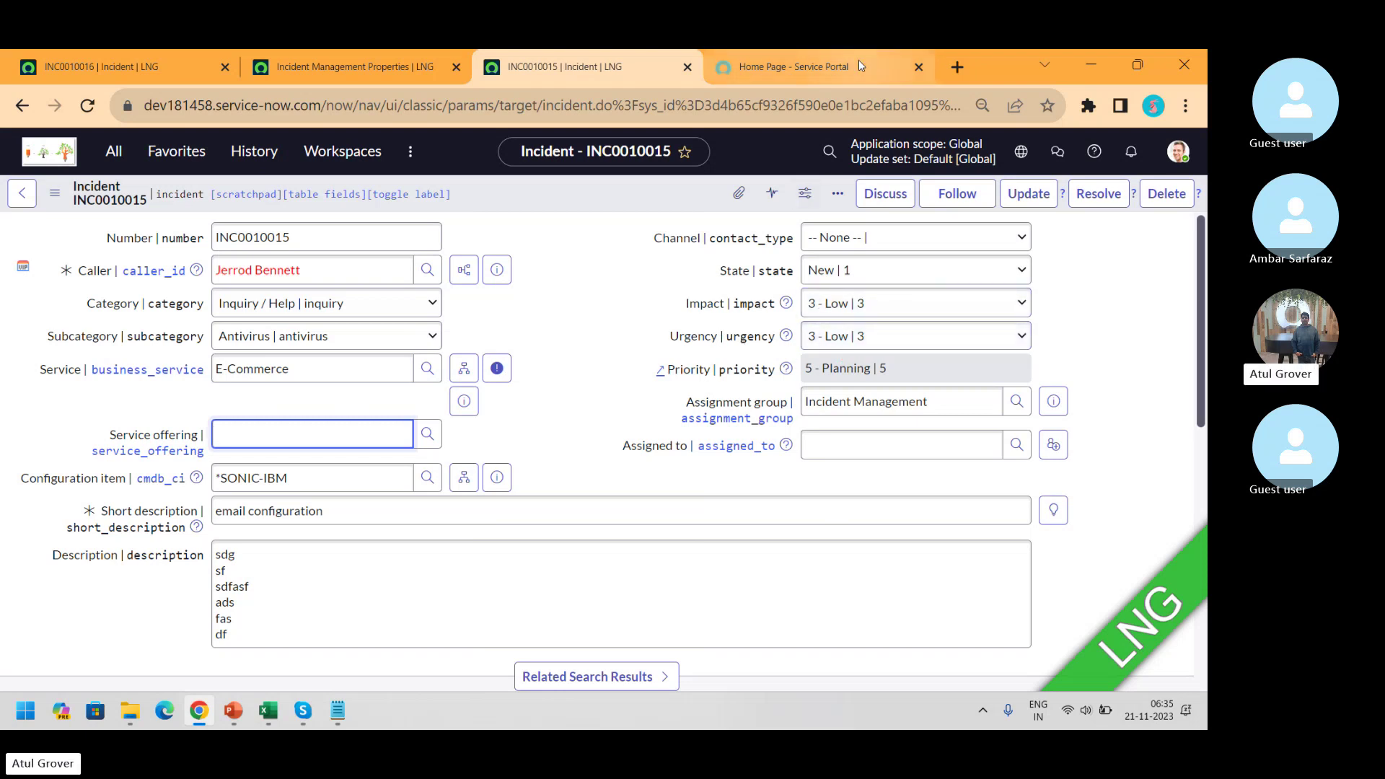
# - Open the documentation linked from the Priority field, examine the Priority Data lookup rules table, and return to INC0010015
pyautogui.click(660, 371)
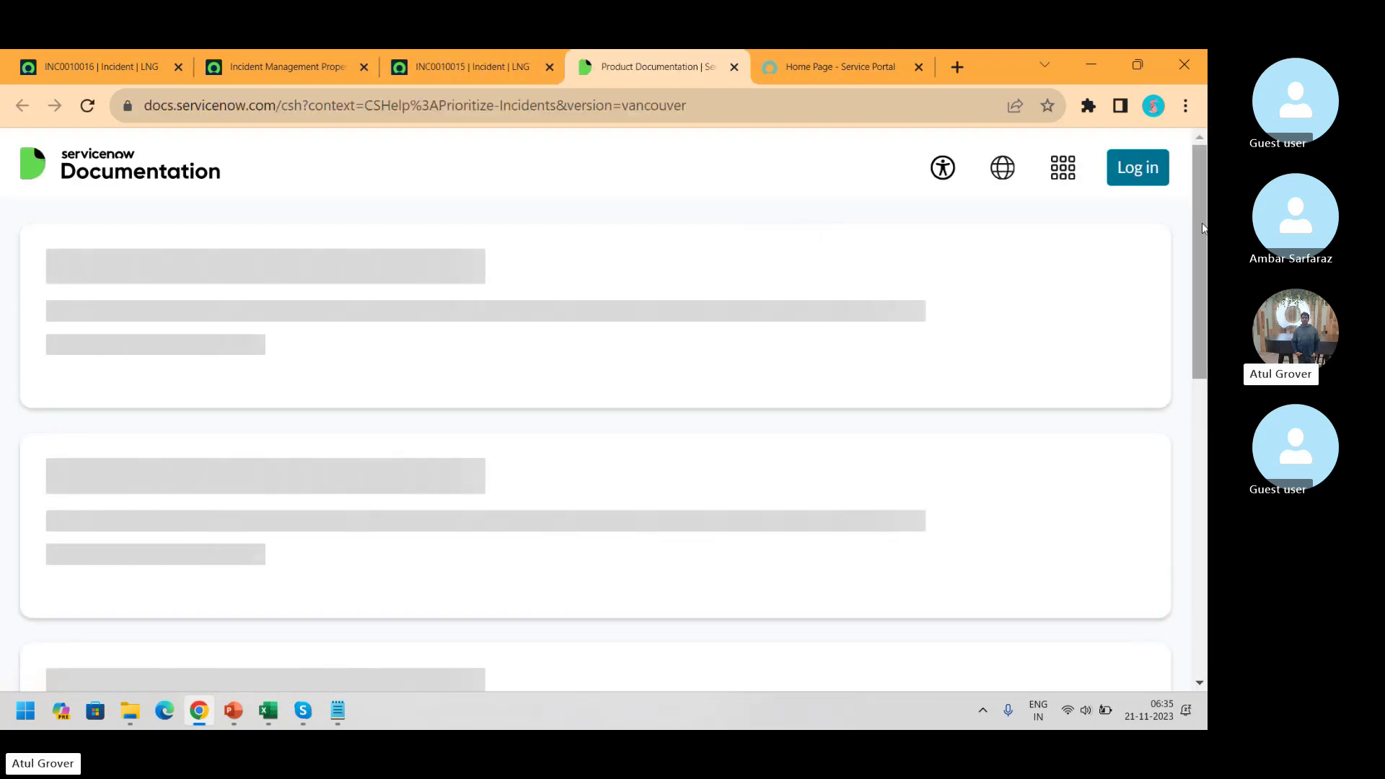
pyautogui.moveTo(1204, 280); pyautogui.dragTo(1206, 409)
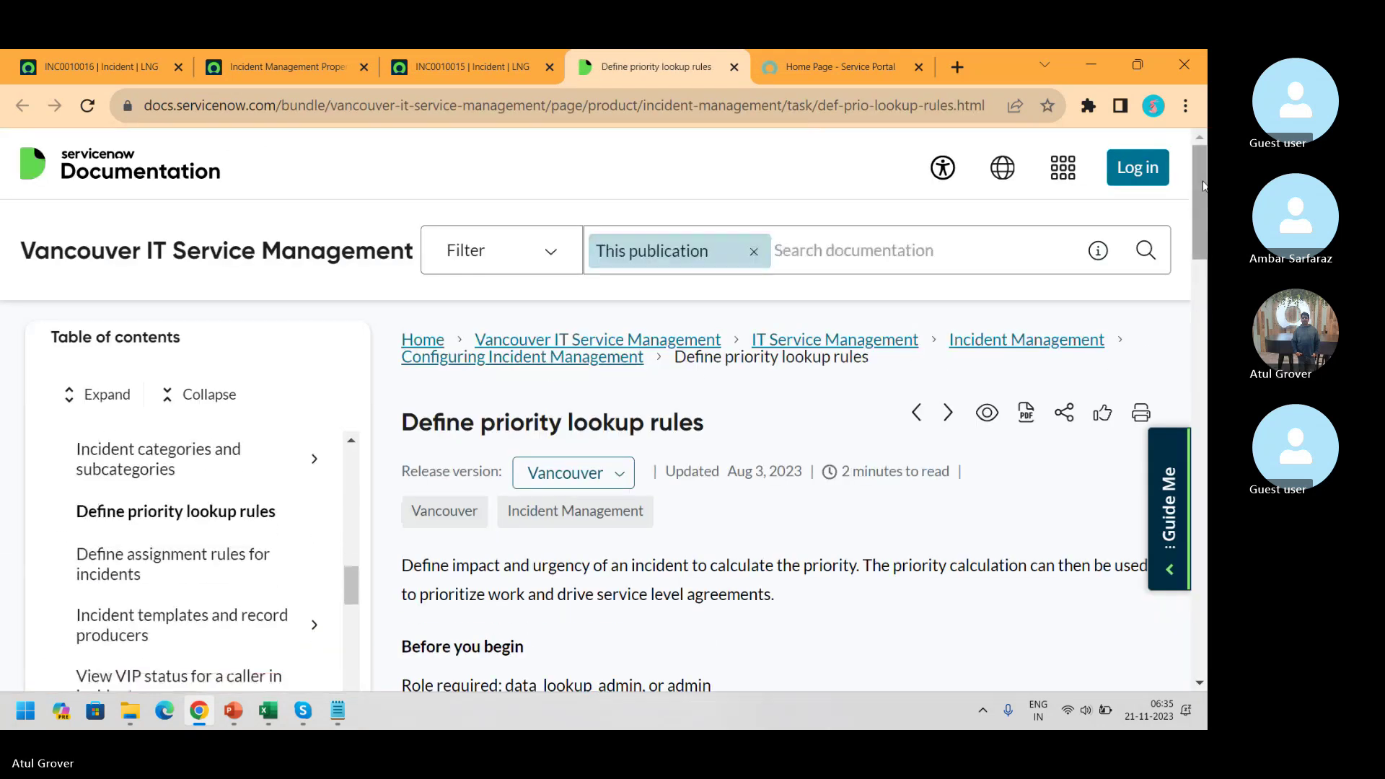
pyautogui.moveTo(1206, 209); pyautogui.dragTo(1203, 483)
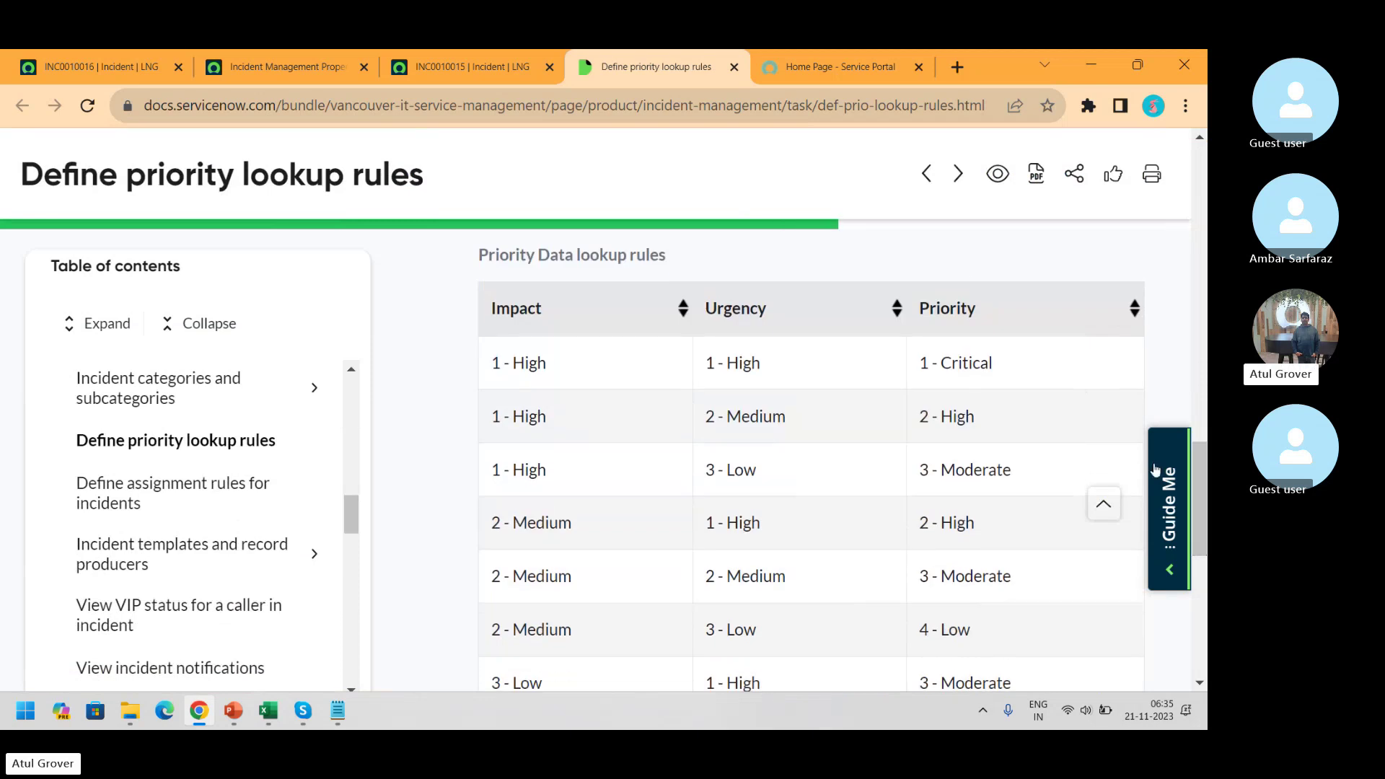
pyautogui.click(445, 64)
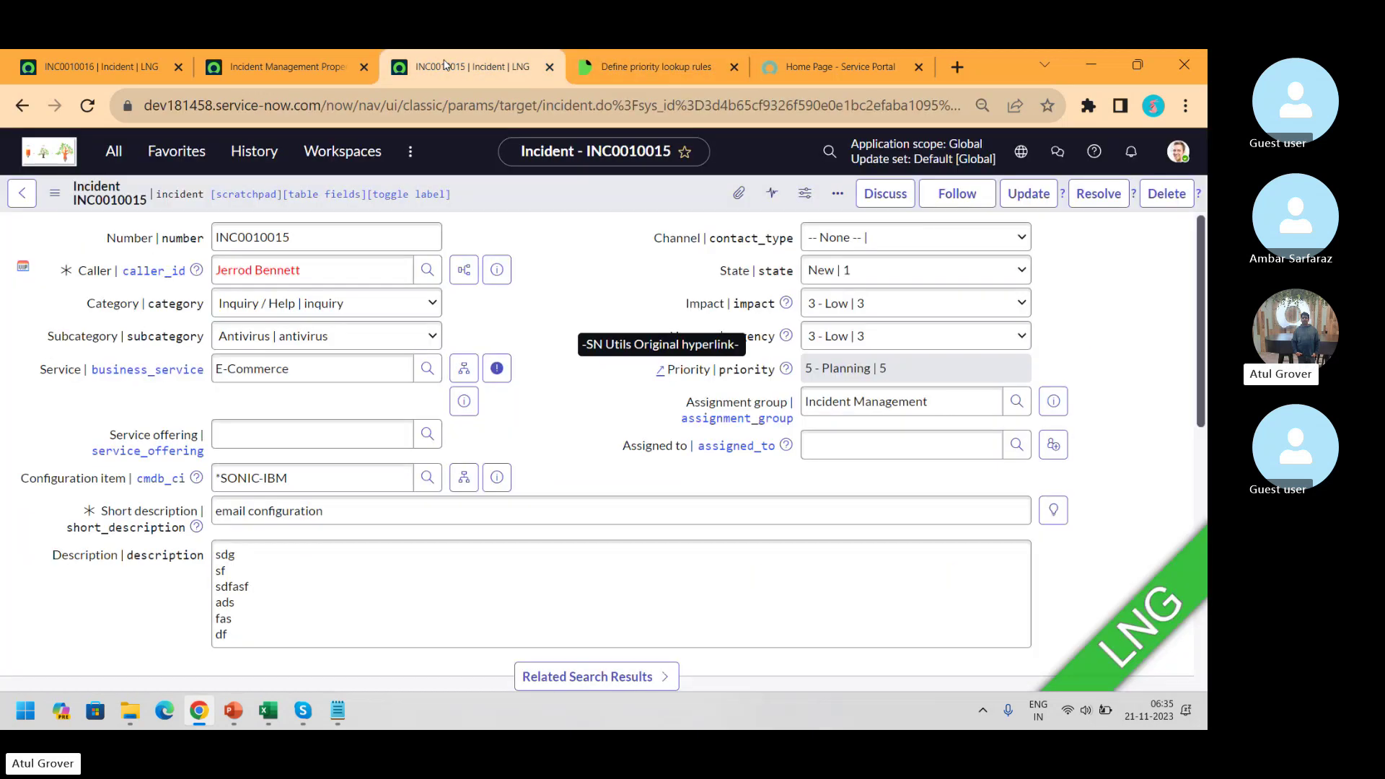
# - Set the Impact of INC0010015 to 1 - High and check the Priority field
pyautogui.click(897, 304)
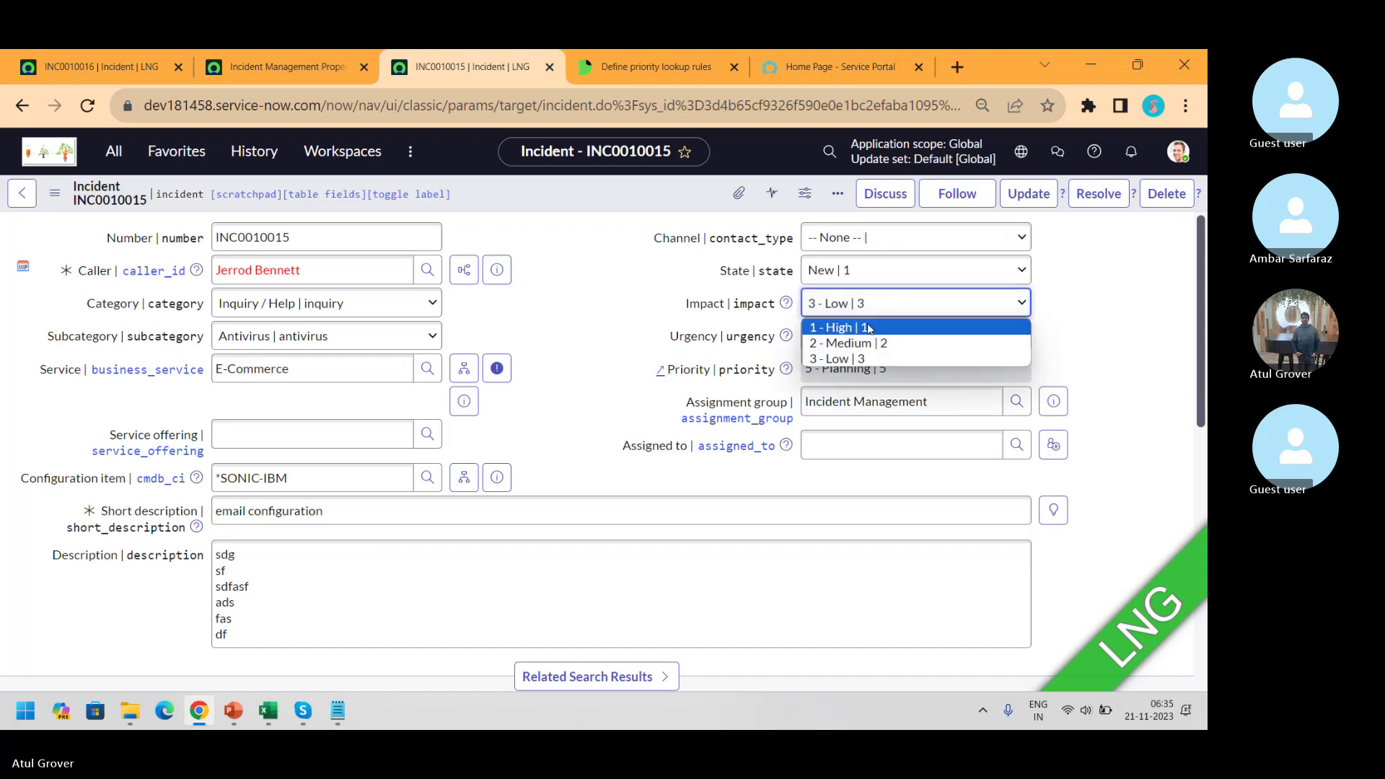
pyautogui.click(898, 321)
pyautogui.click(902, 366)
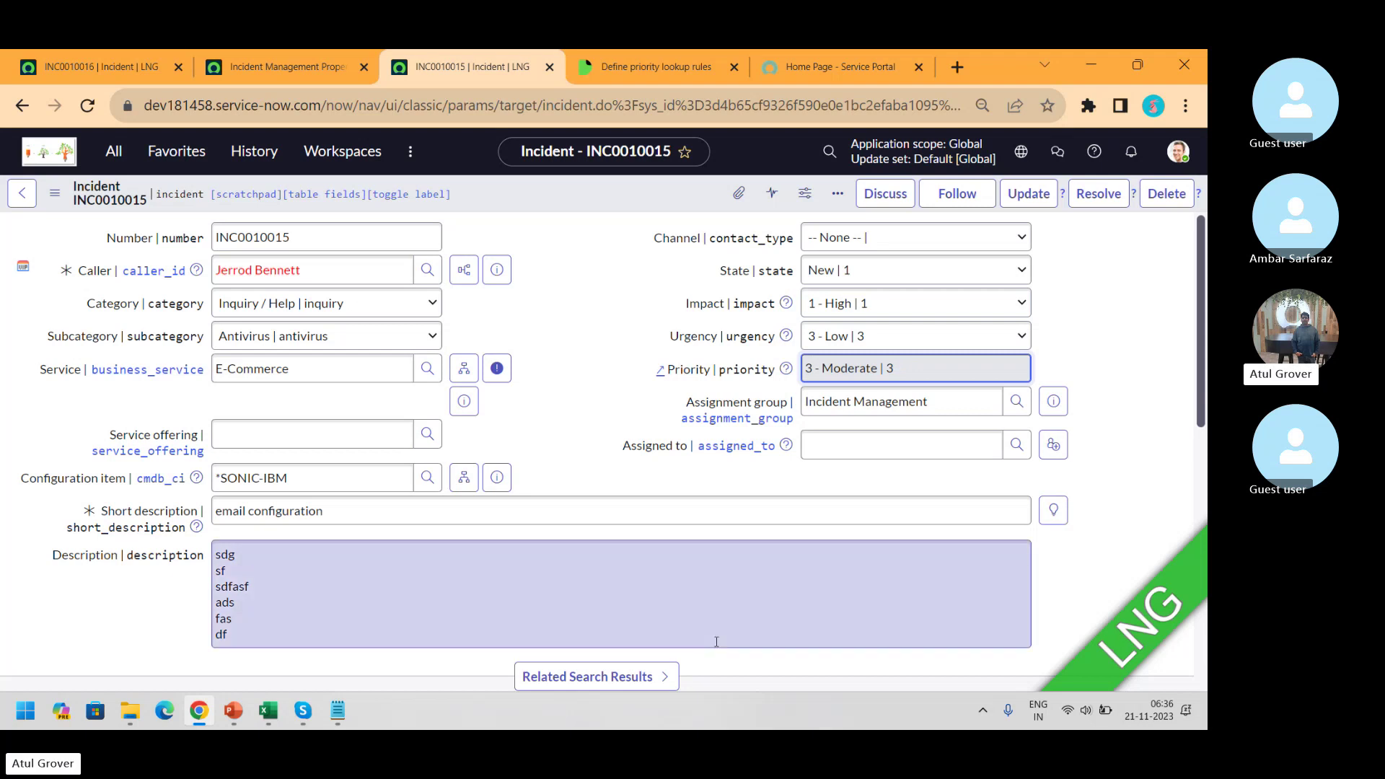
# - Switch to the Skype call window
pyautogui.click(303, 711)
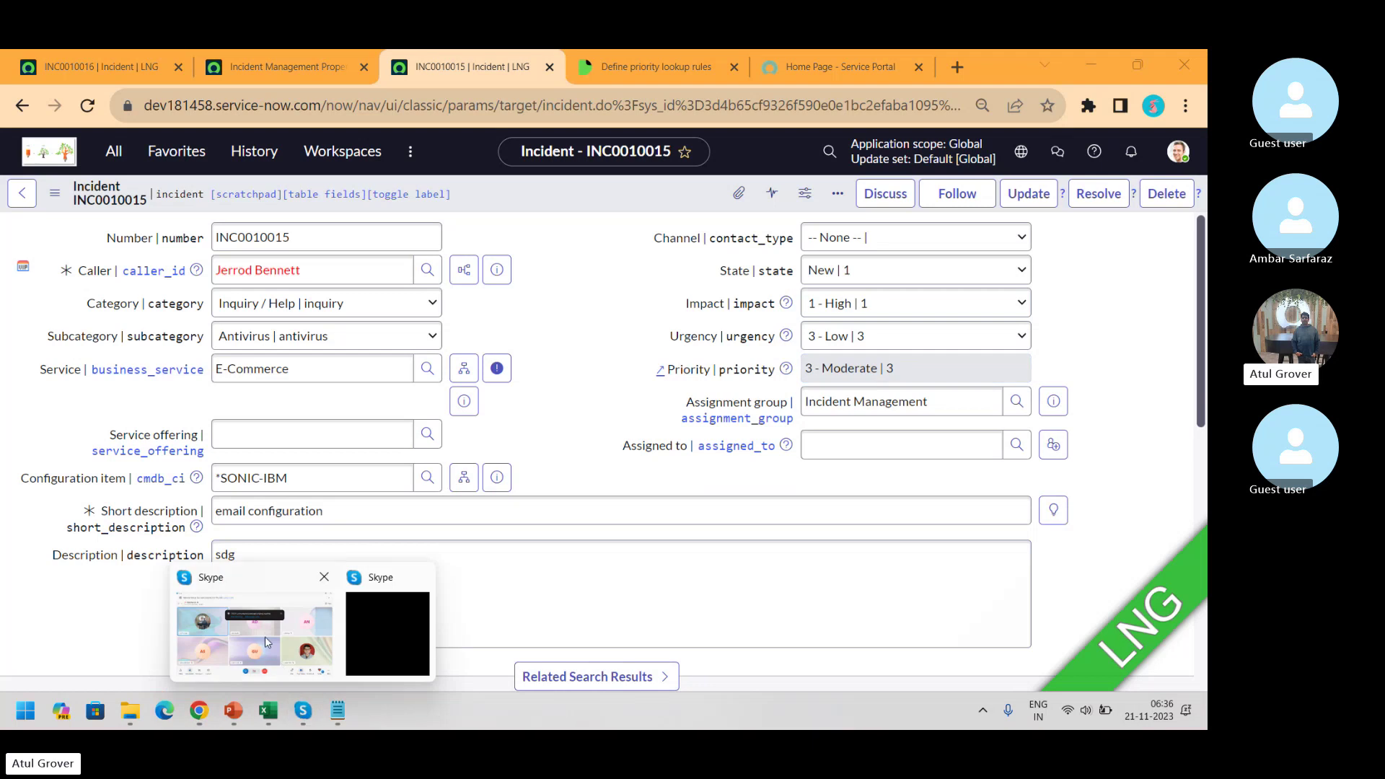
pyautogui.click(267, 642)
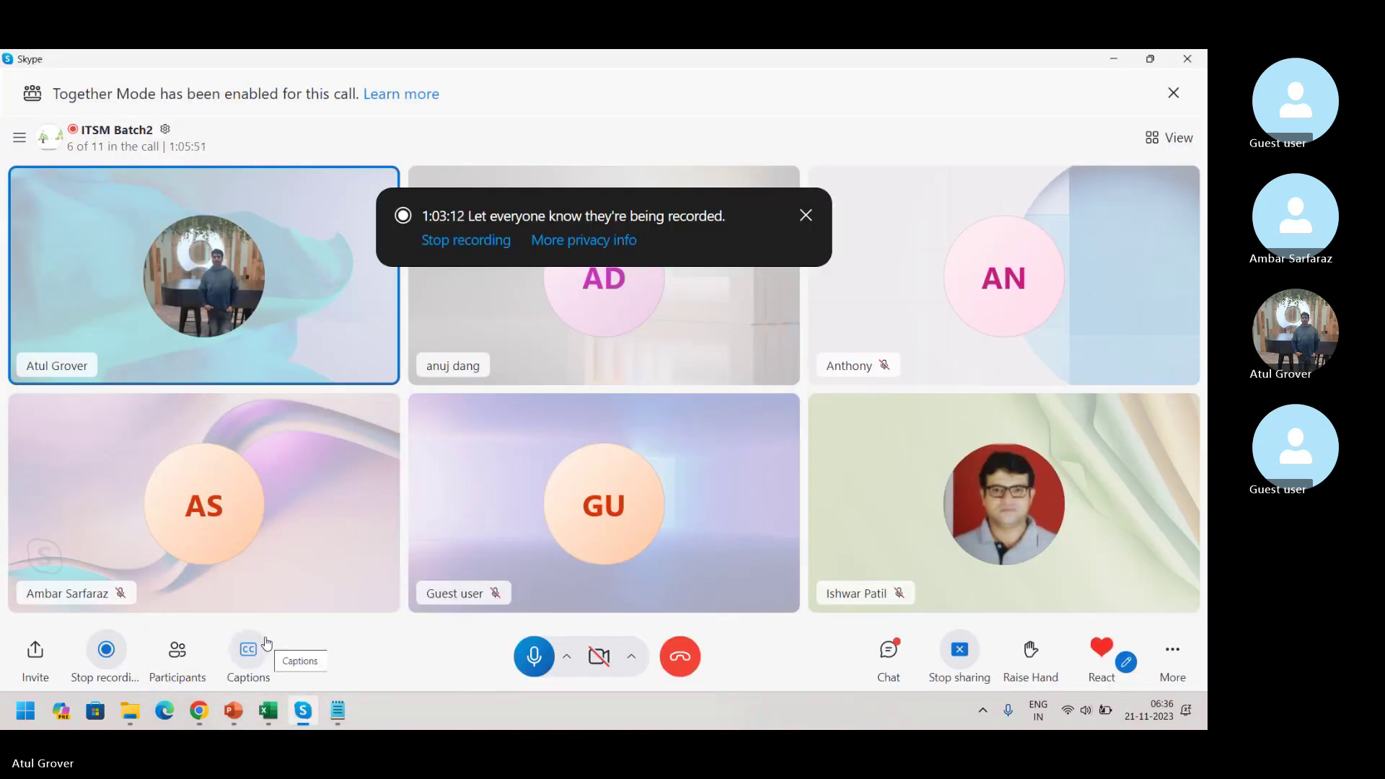